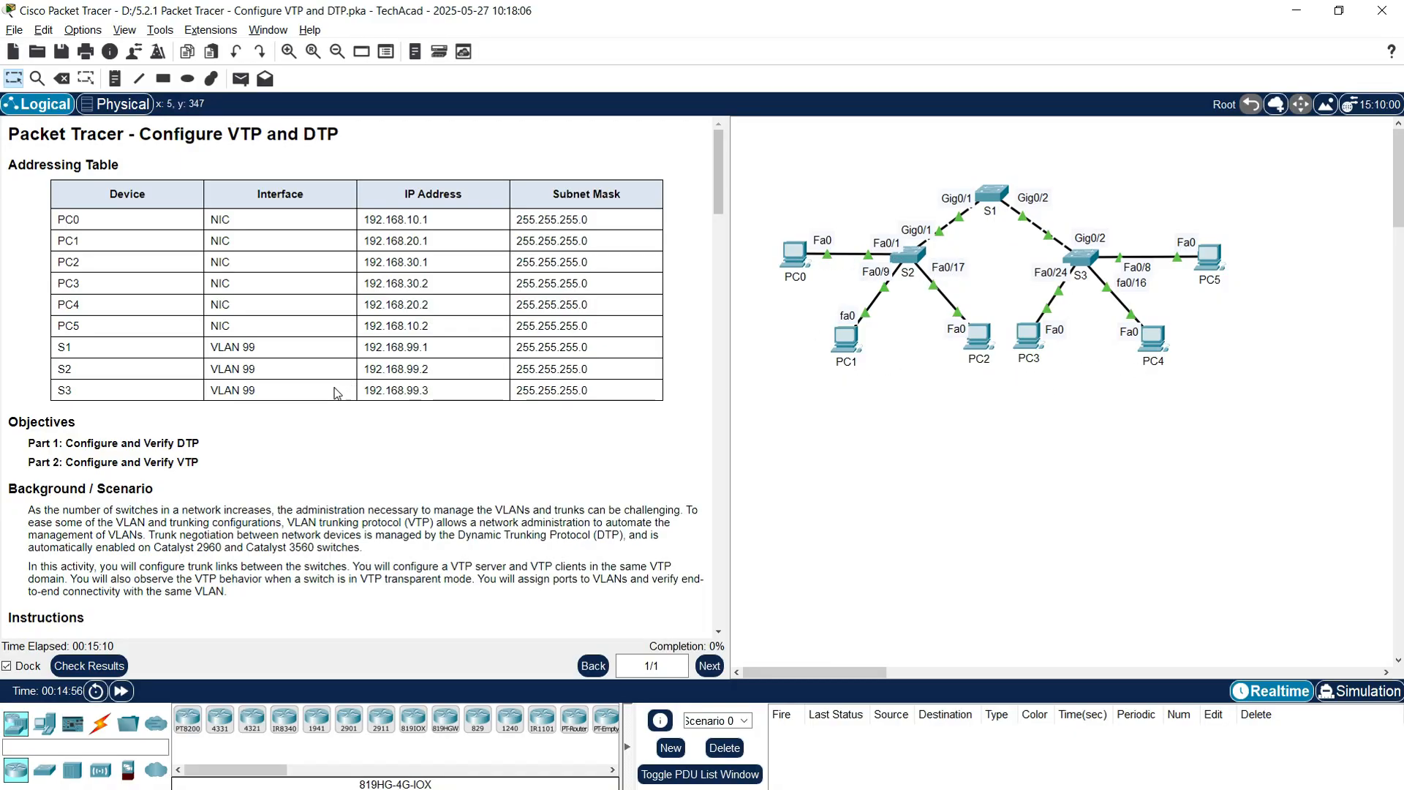
Step: Open S1's command line in a repositioned, enlarged device window
scroll(336, 392, down, 3)
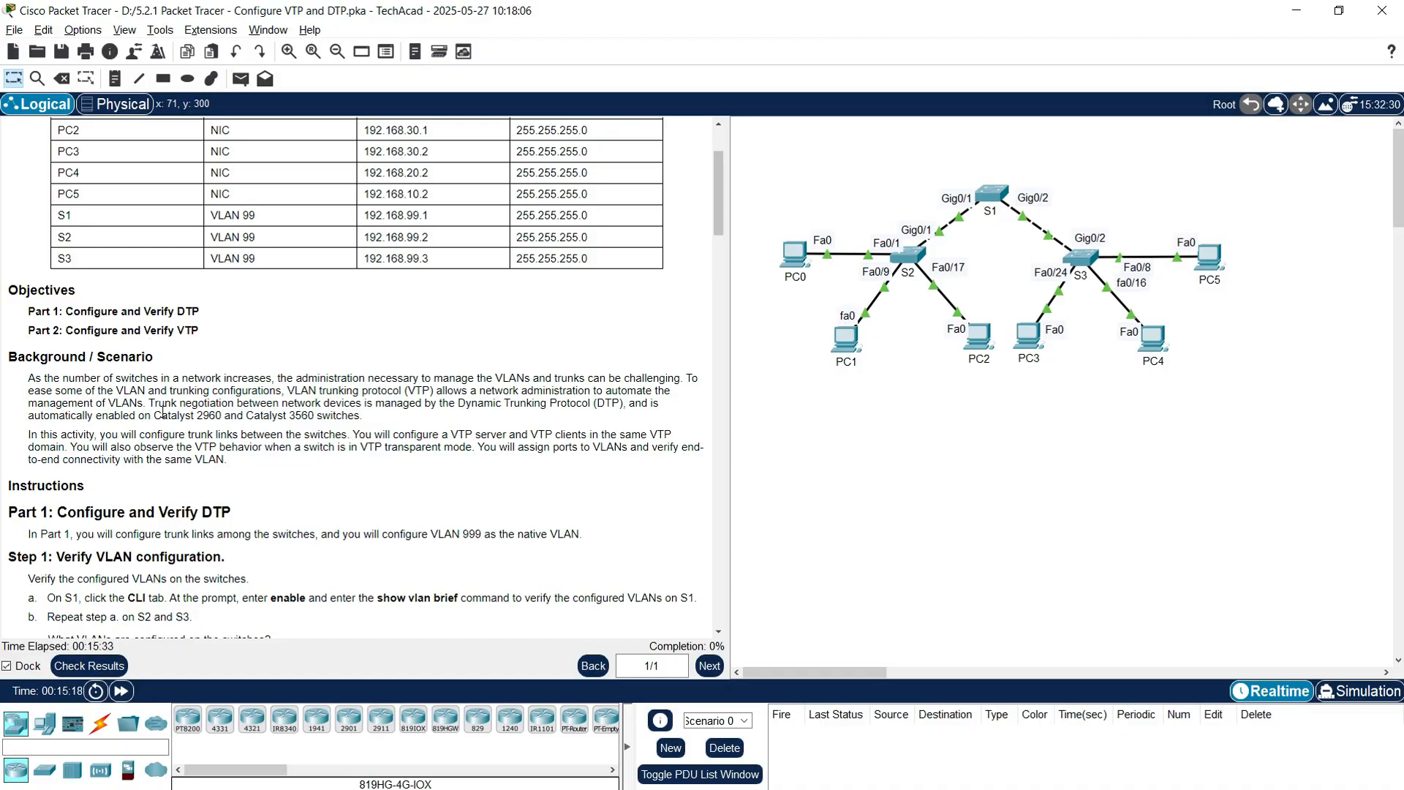
scroll(164, 413, down, 3)
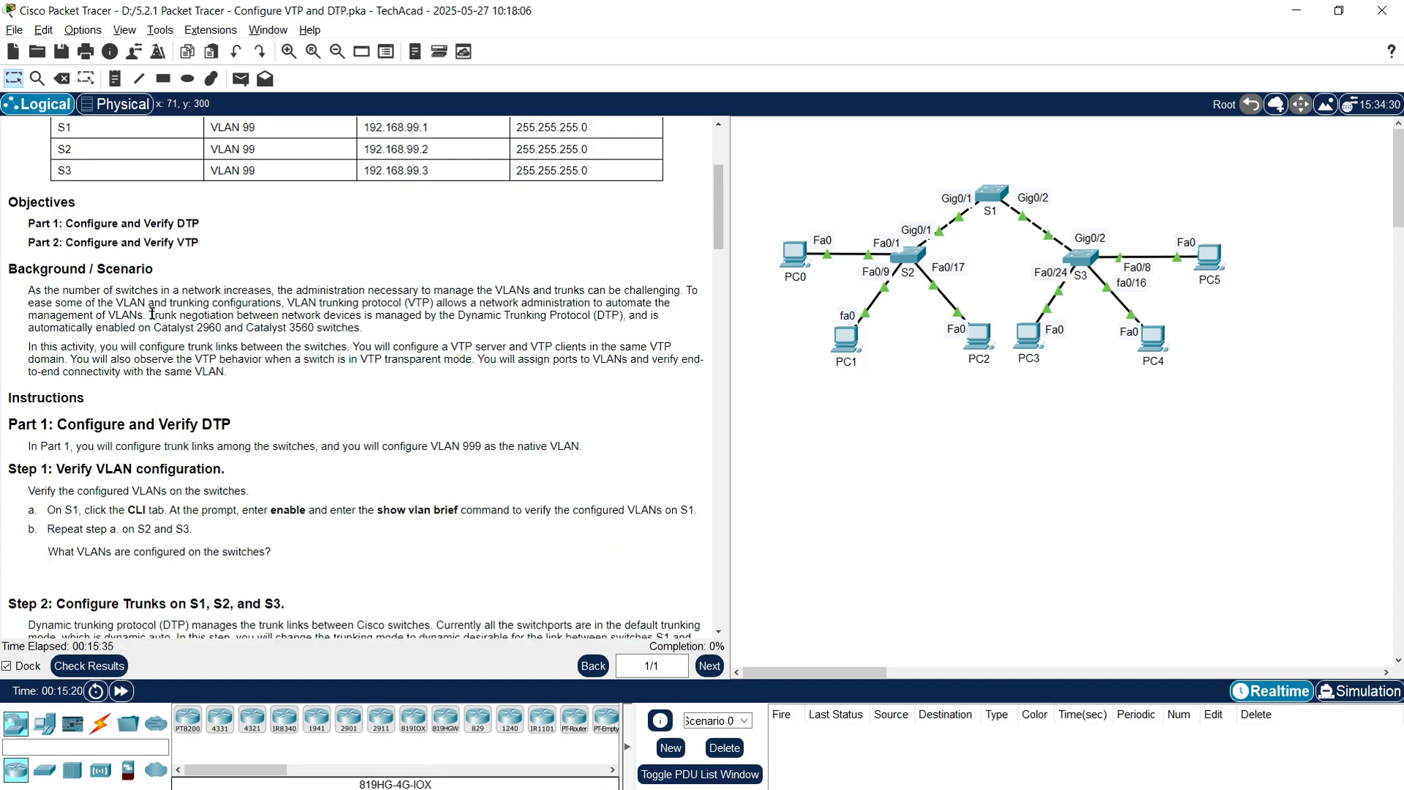
scroll(207, 346, down, 1)
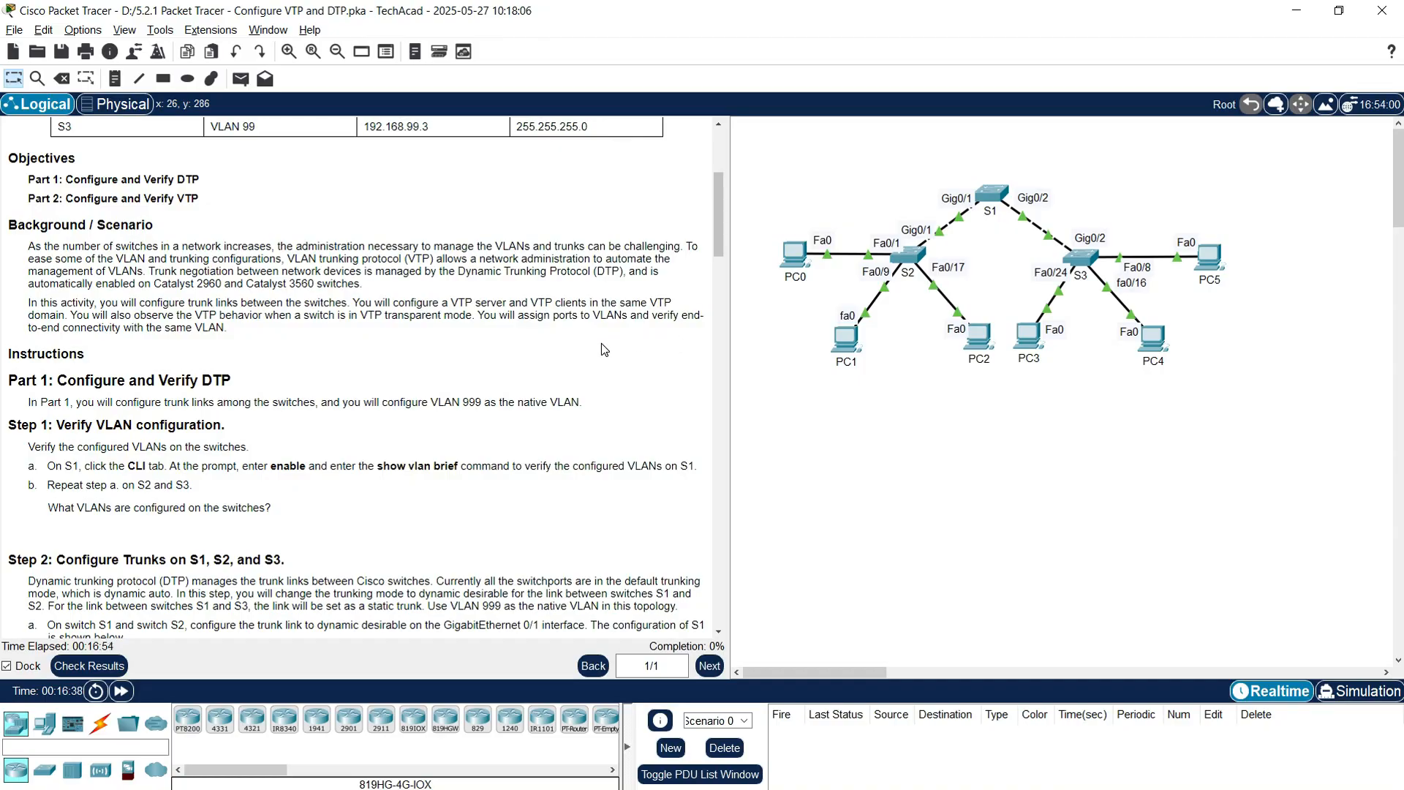
scroll(601, 349, down, 2)
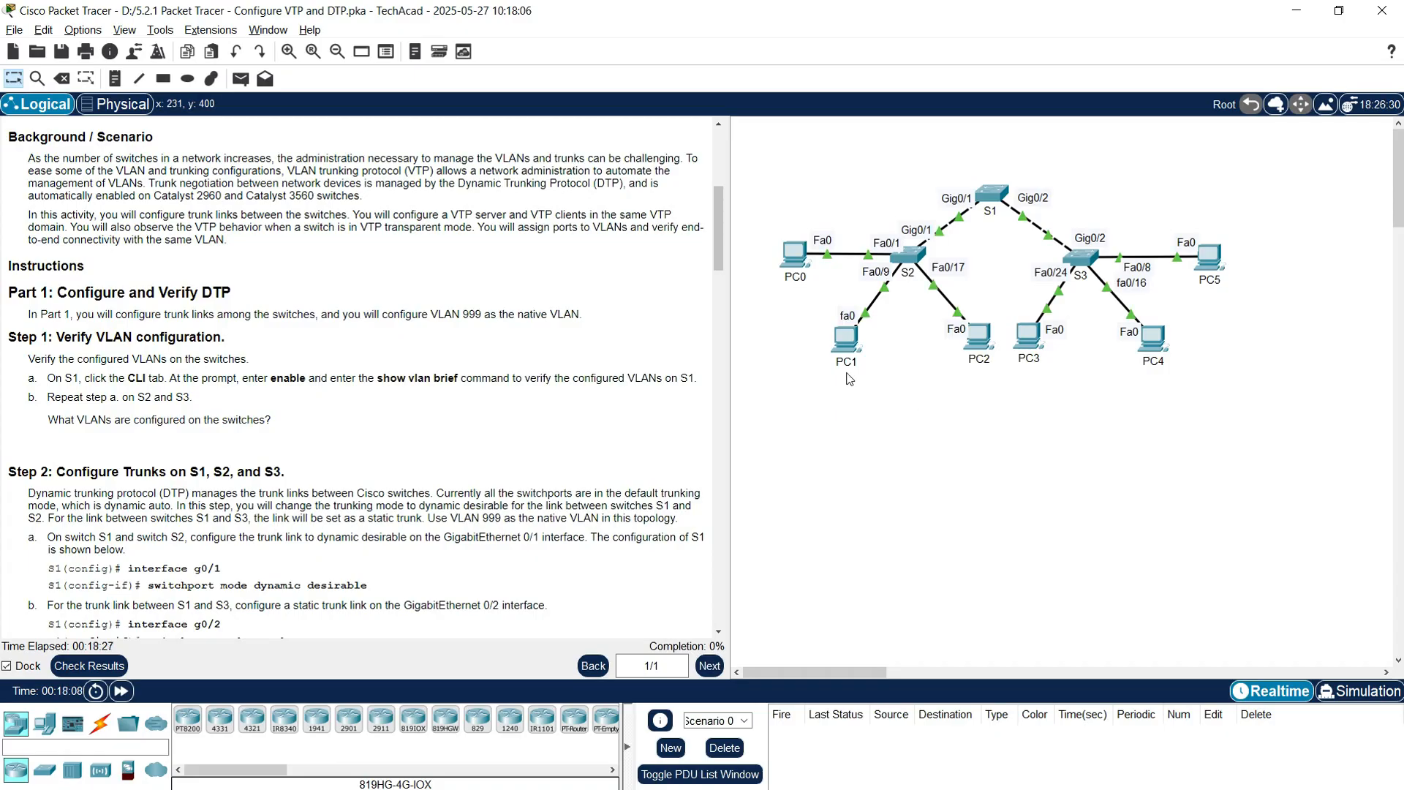
click(993, 195)
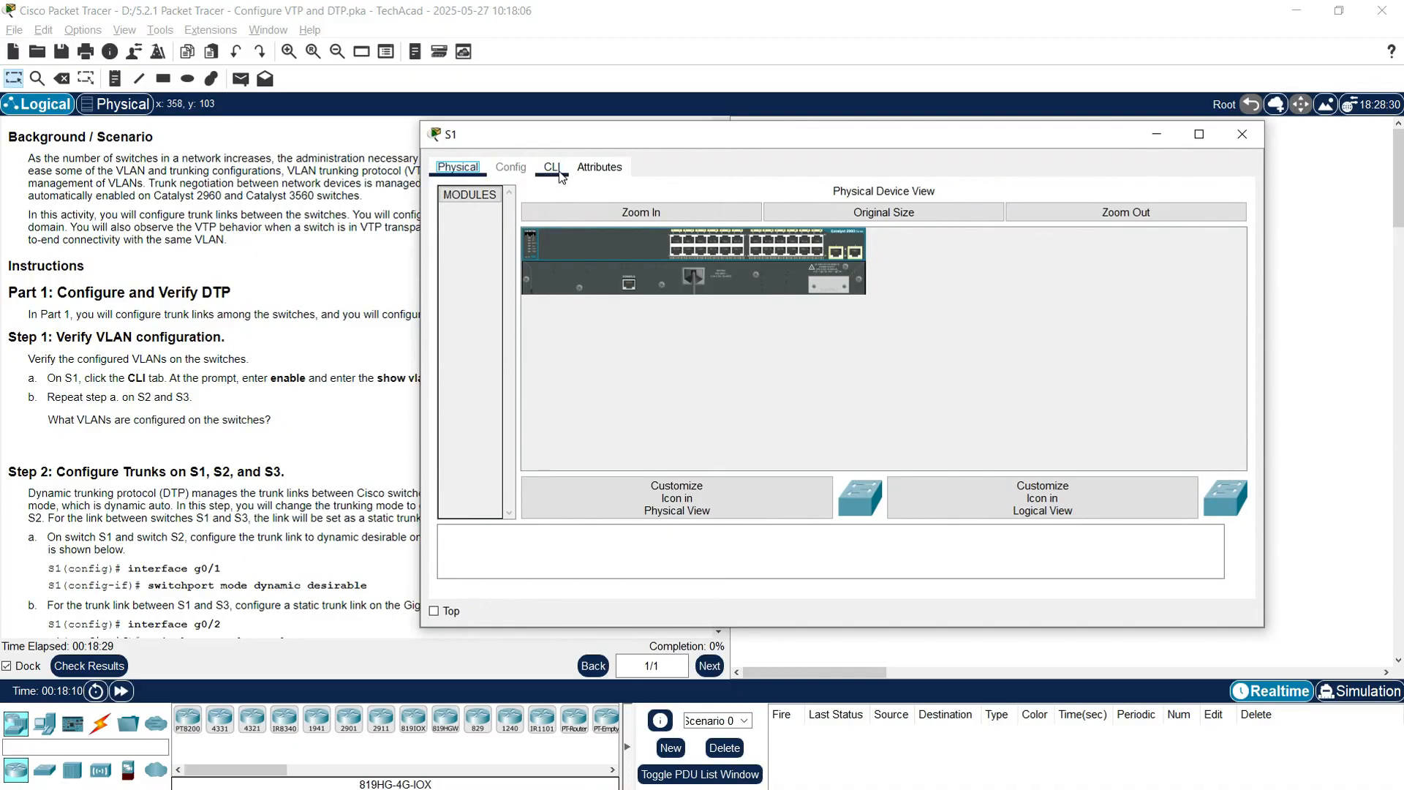
click(552, 167)
drag(533, 142, 244, 51)
drag(973, 539, 1297, 757)
Step: Enter privileged mode on S1 and run show vlan brief
key(Return)
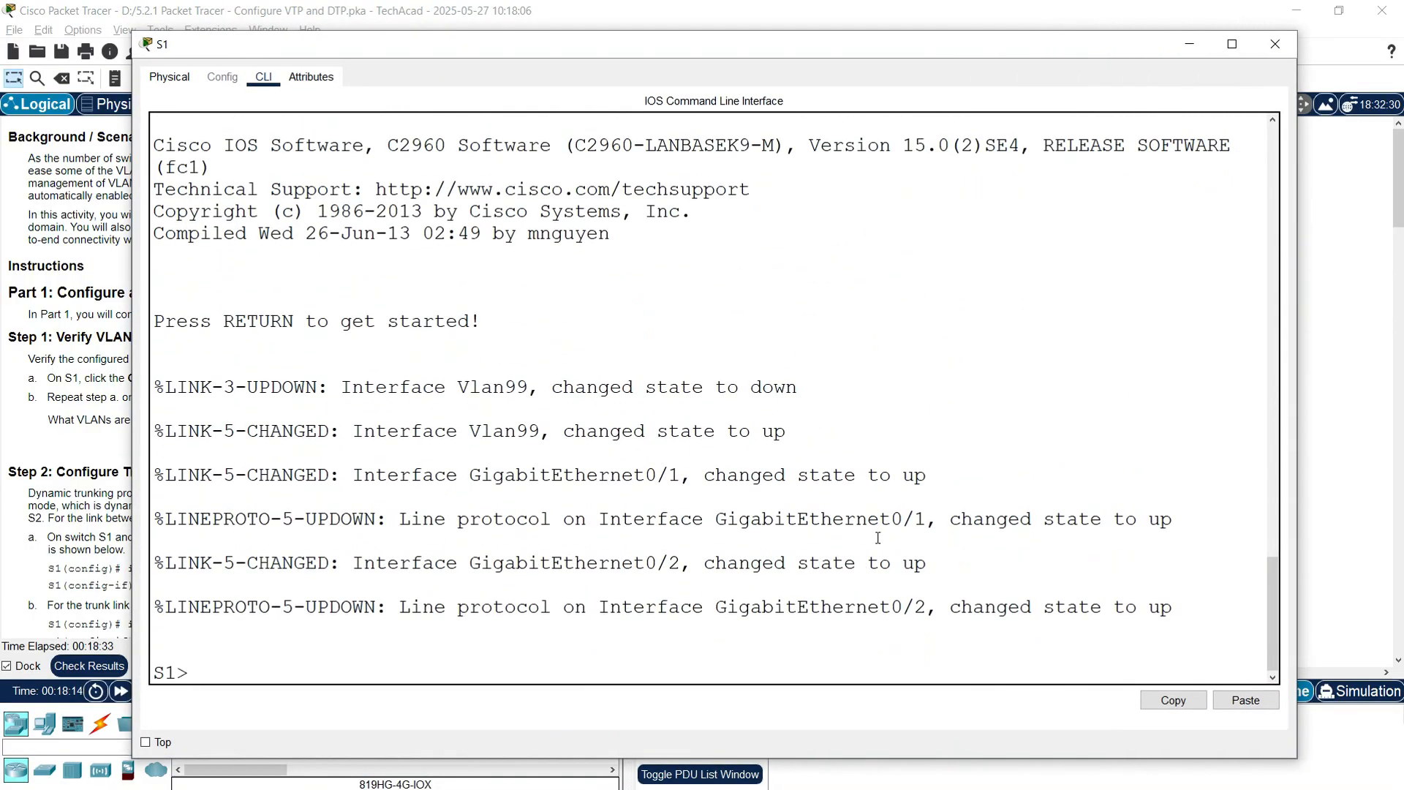
text(enable)
key(Return)
text(sh)
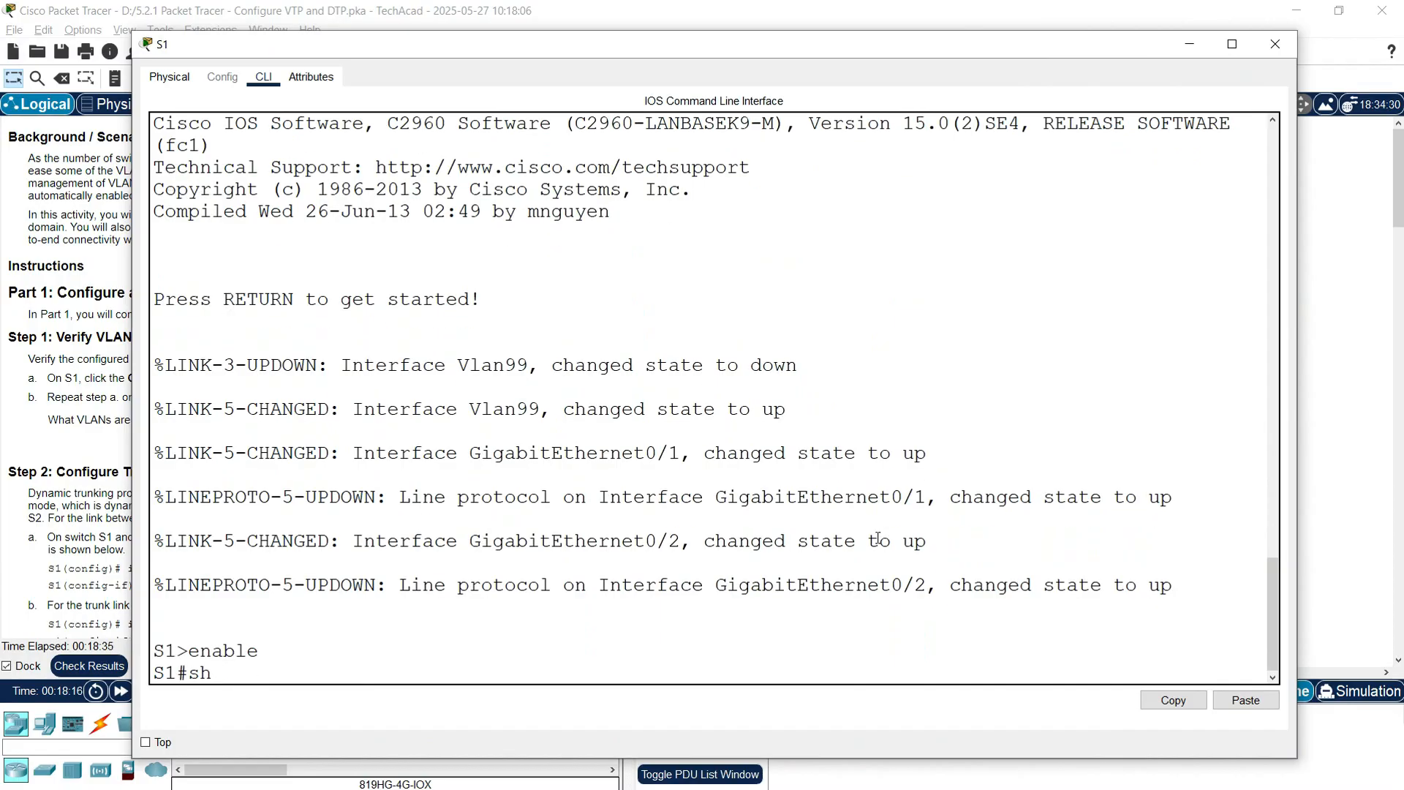
text(ow vlan brief)
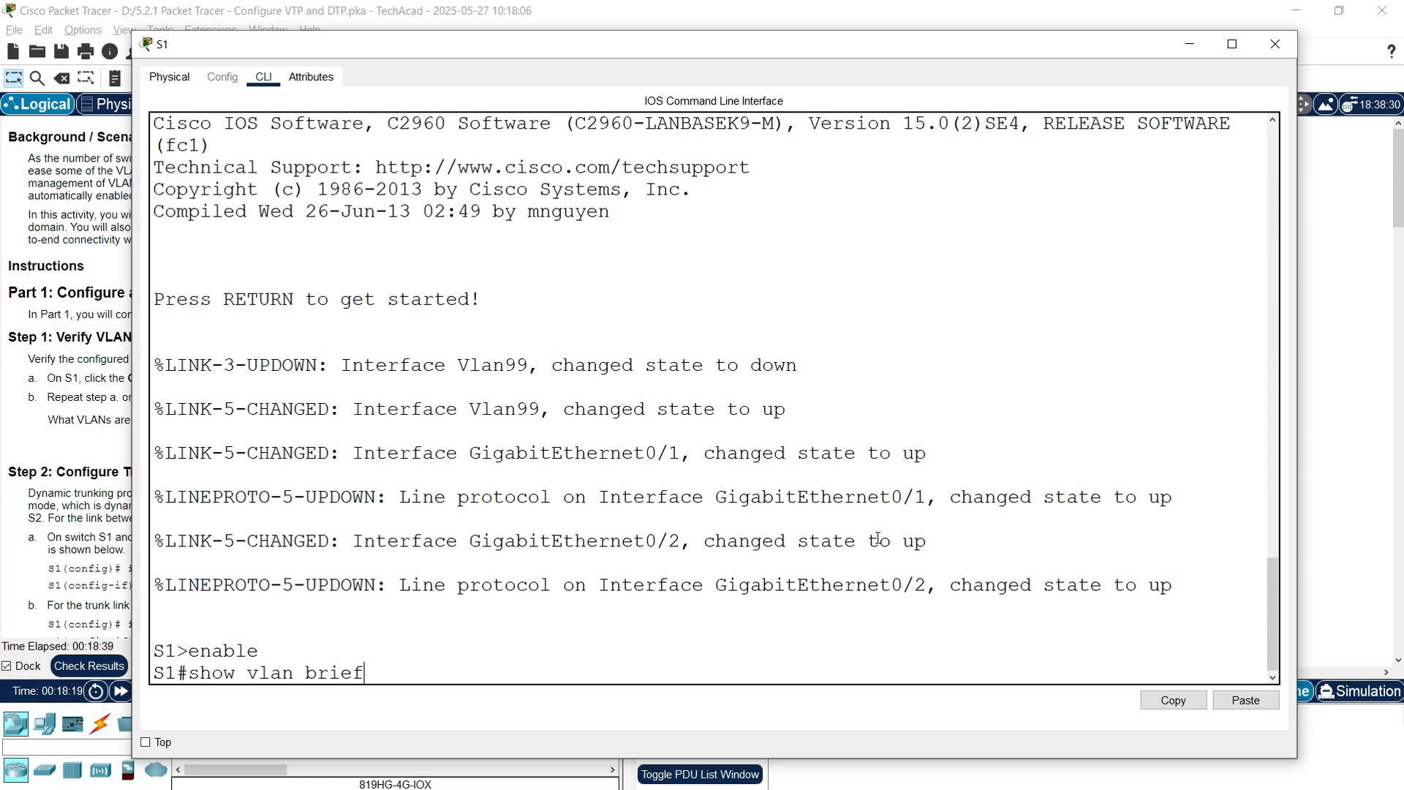
key(Return)
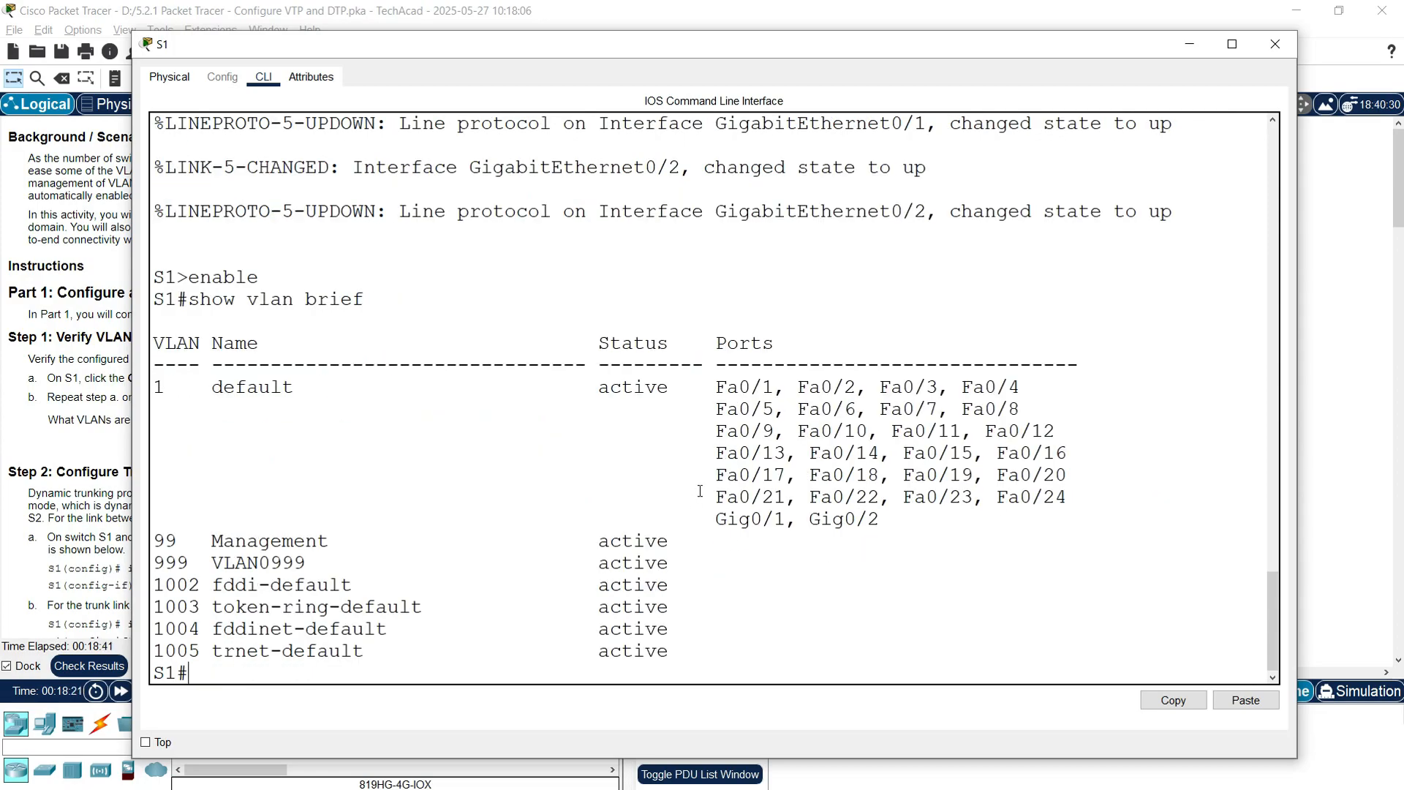
Step: Check S1's VLAN 1 default, 99 Management and 999 VLAN0999 entries, then close S1's window
drag(160, 388, 298, 386)
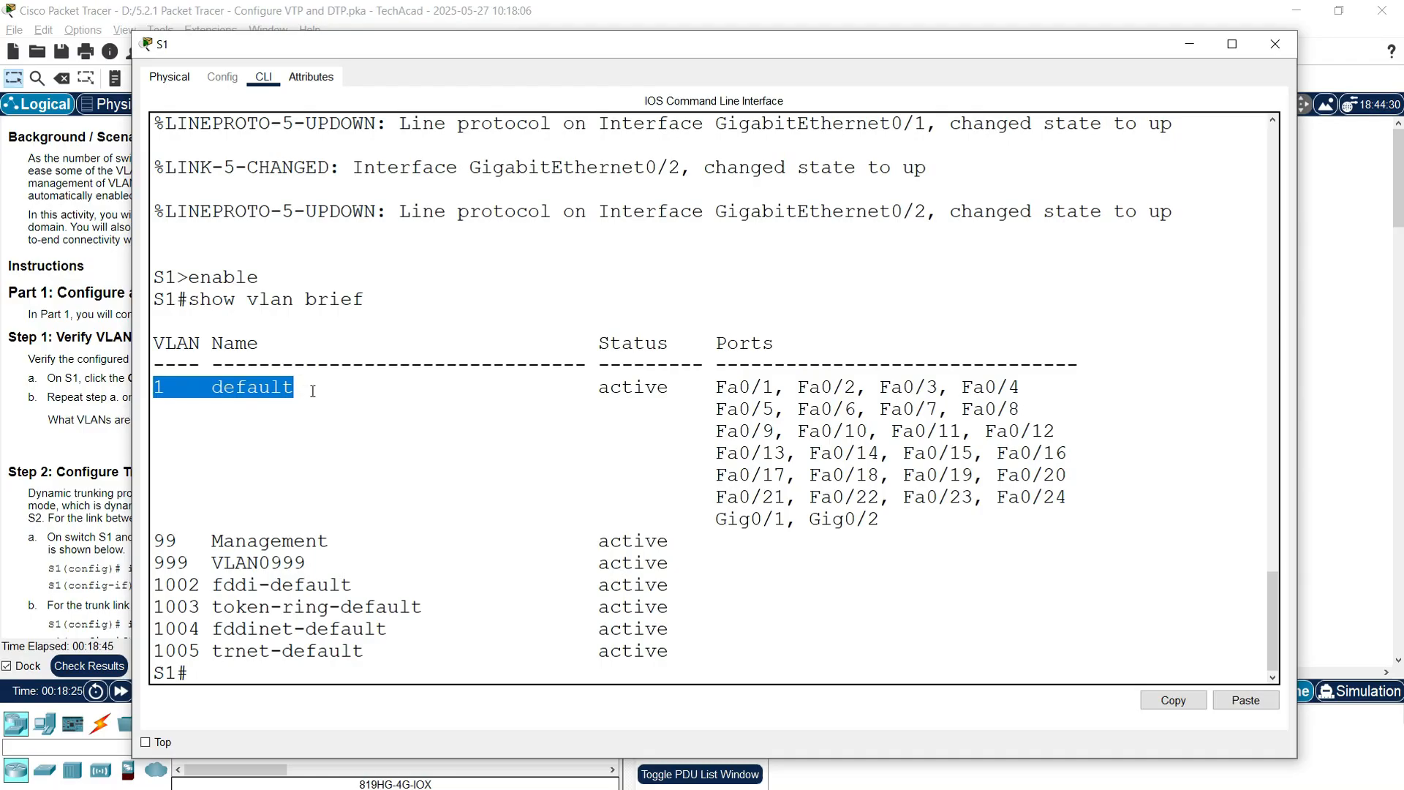
drag(880, 521, 154, 386)
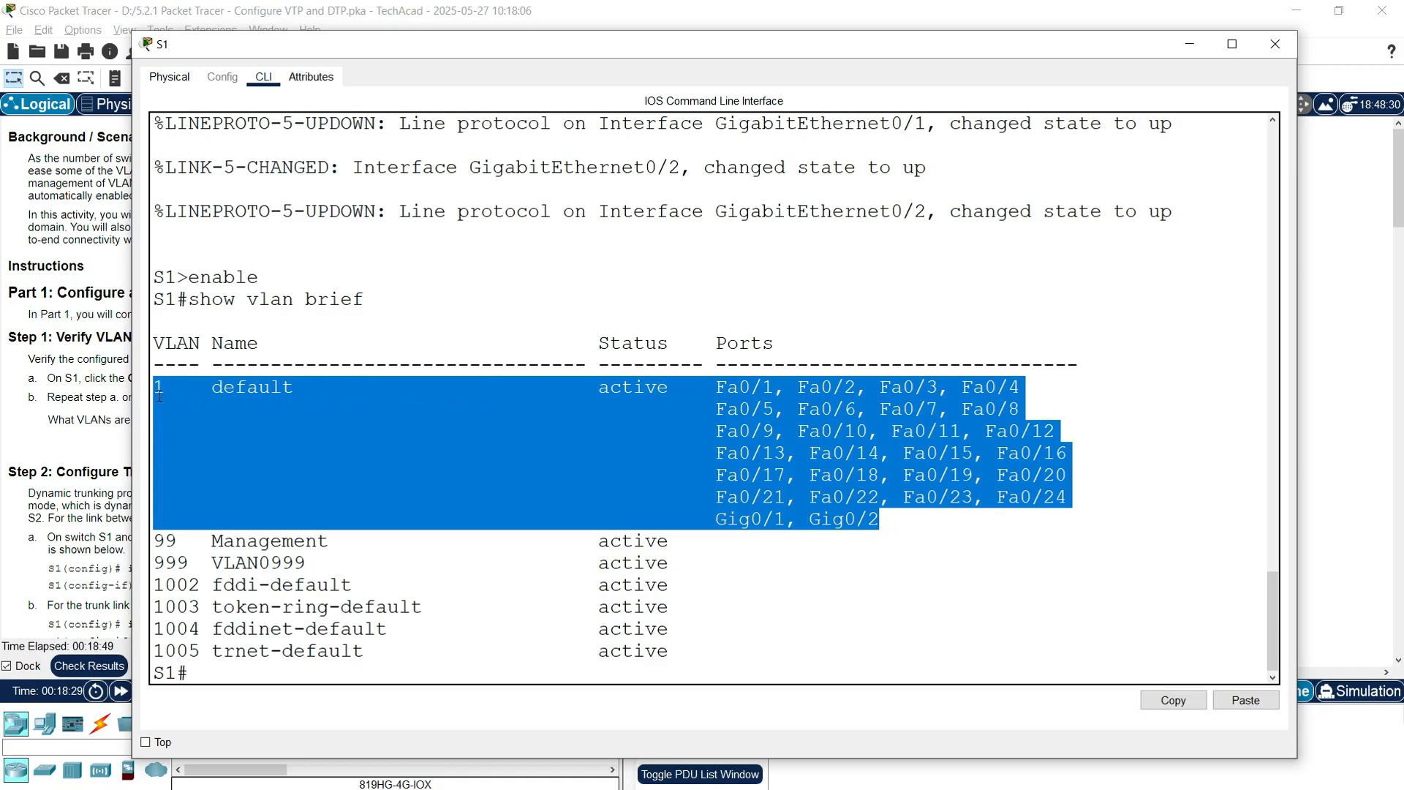
click(213, 547)
drag(154, 543, 317, 541)
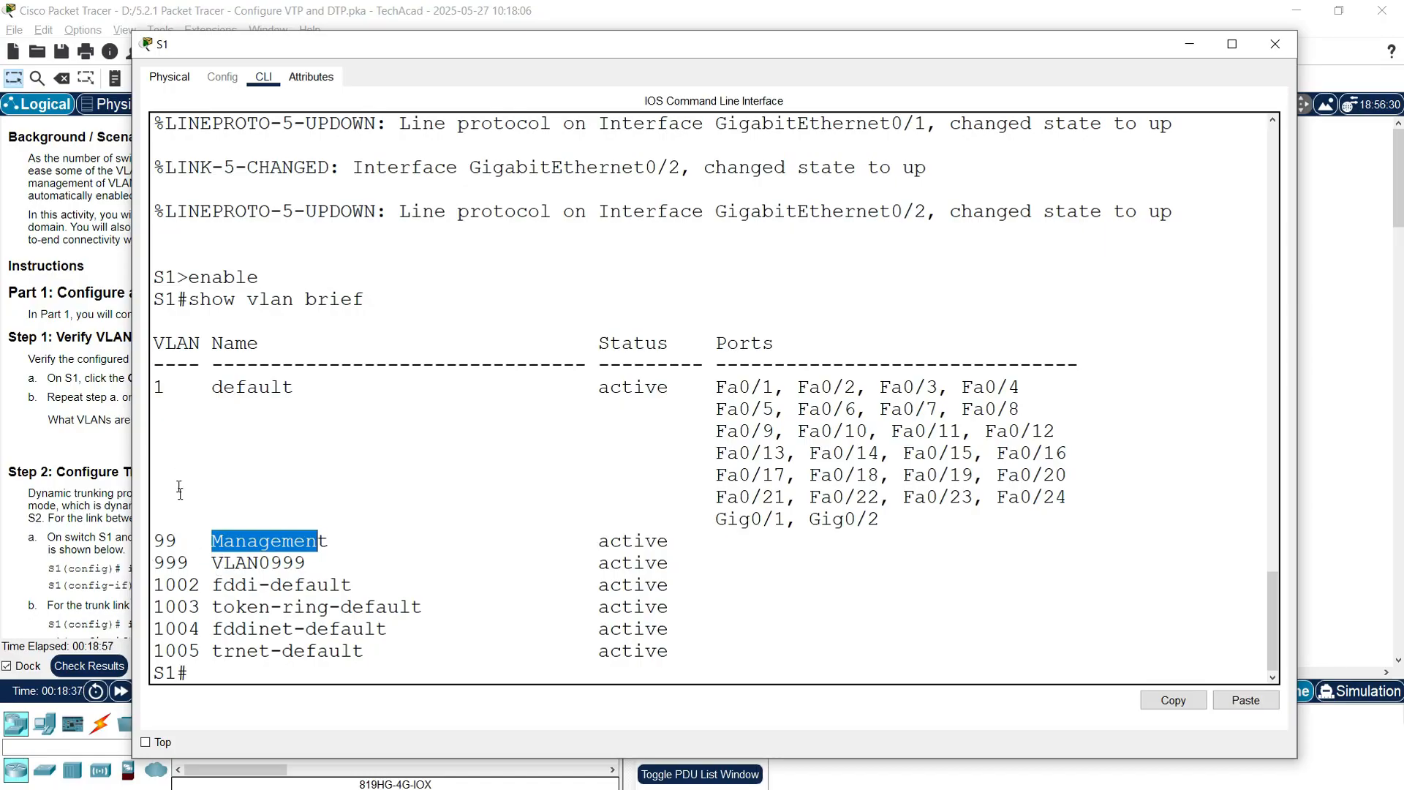
drag(154, 563, 194, 567)
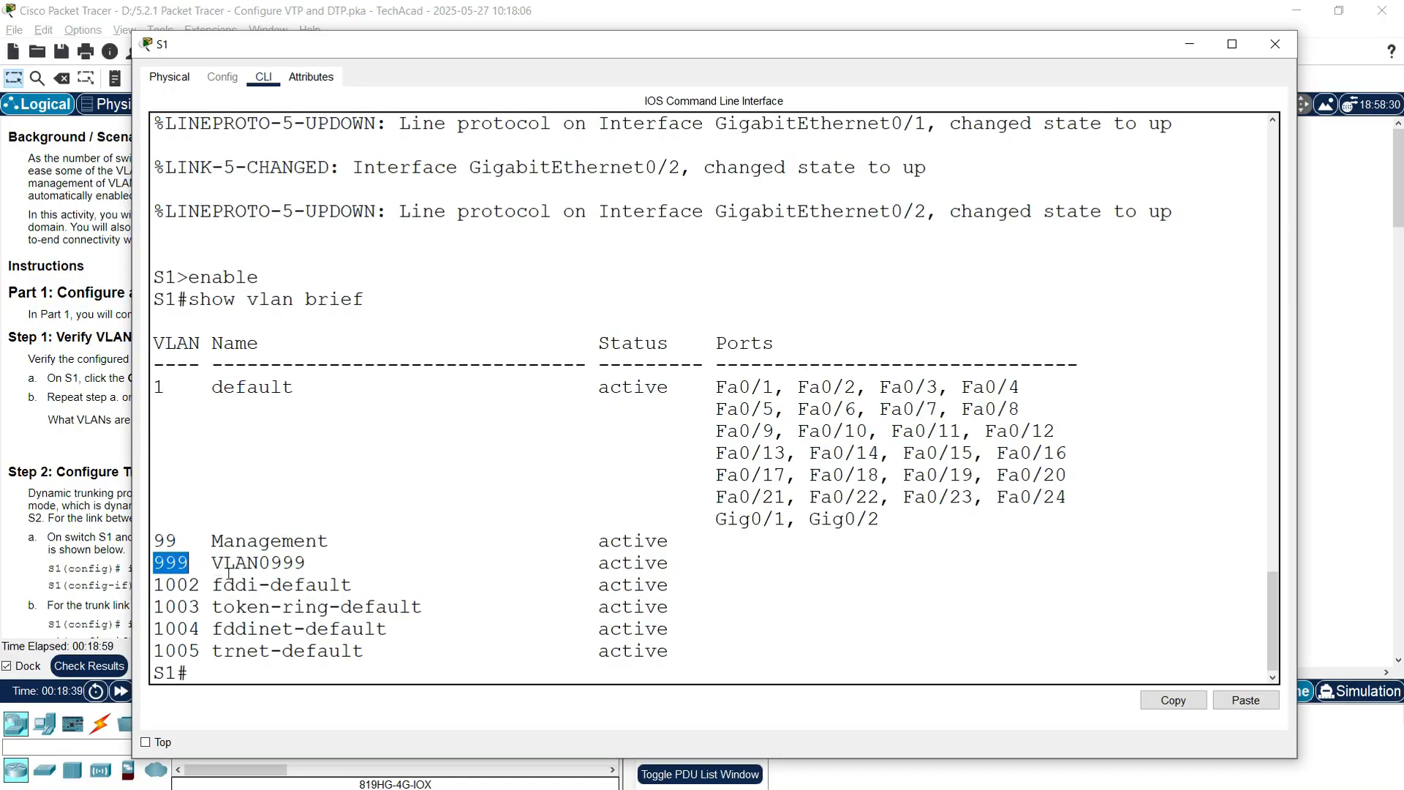
drag(212, 563, 314, 565)
click(629, 593)
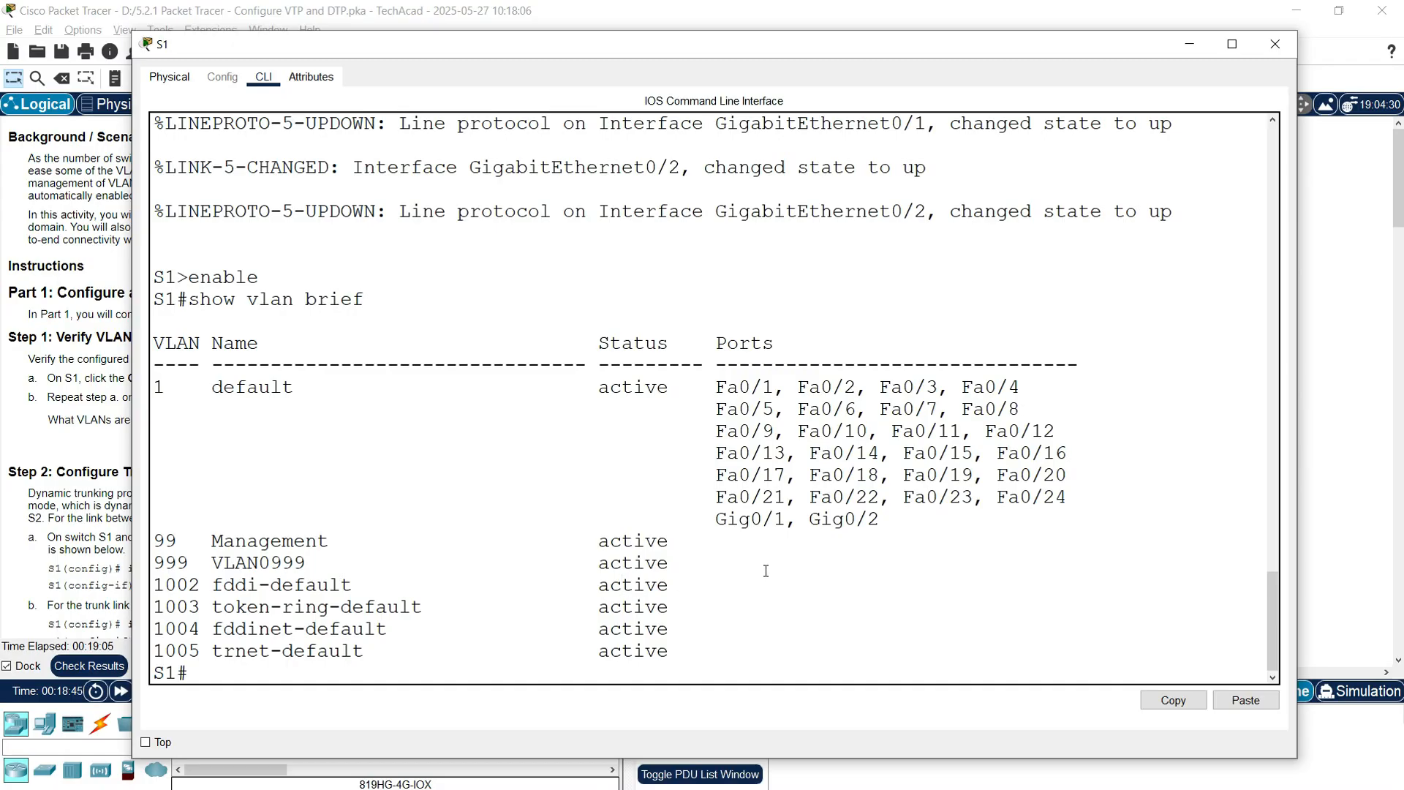
drag(272, 559, 670, 565)
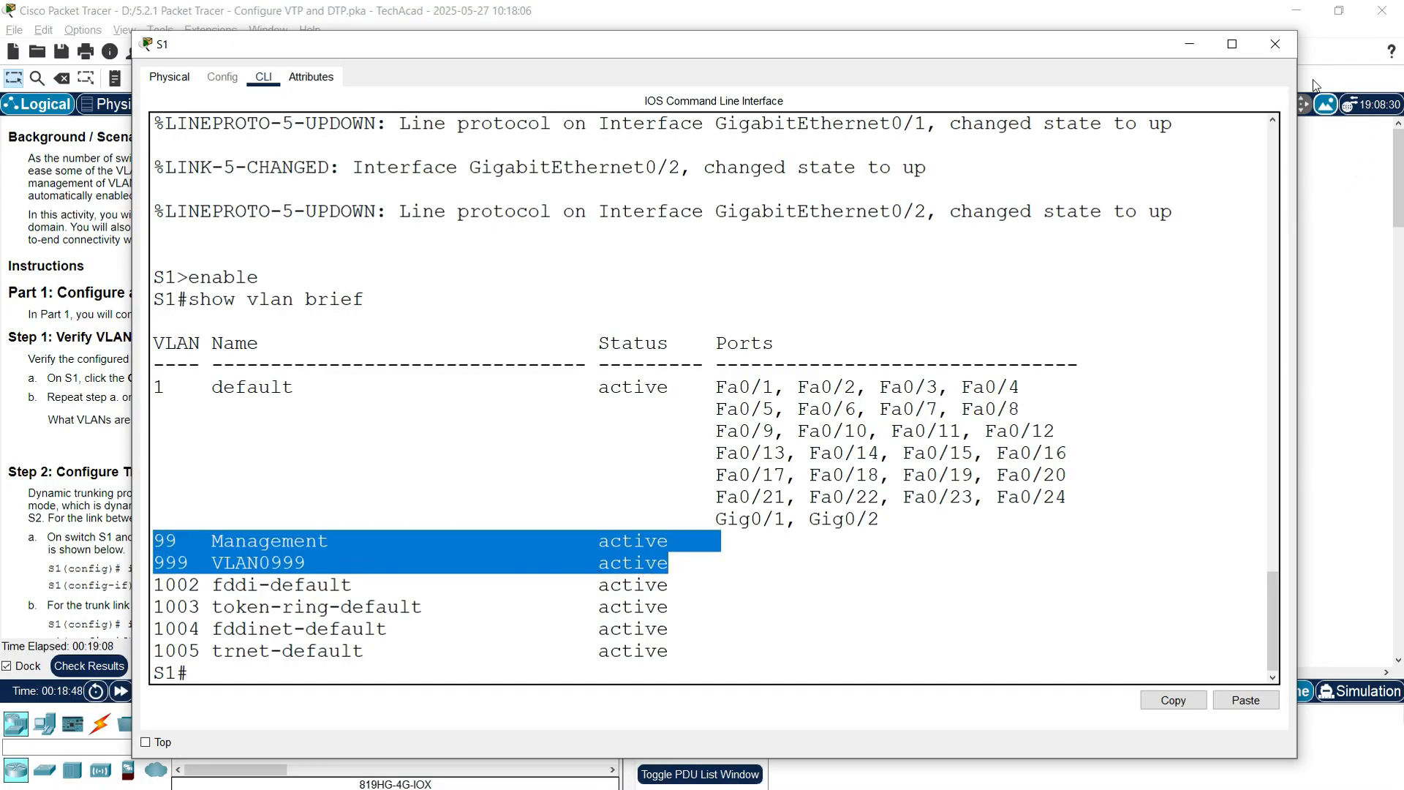
click(1274, 44)
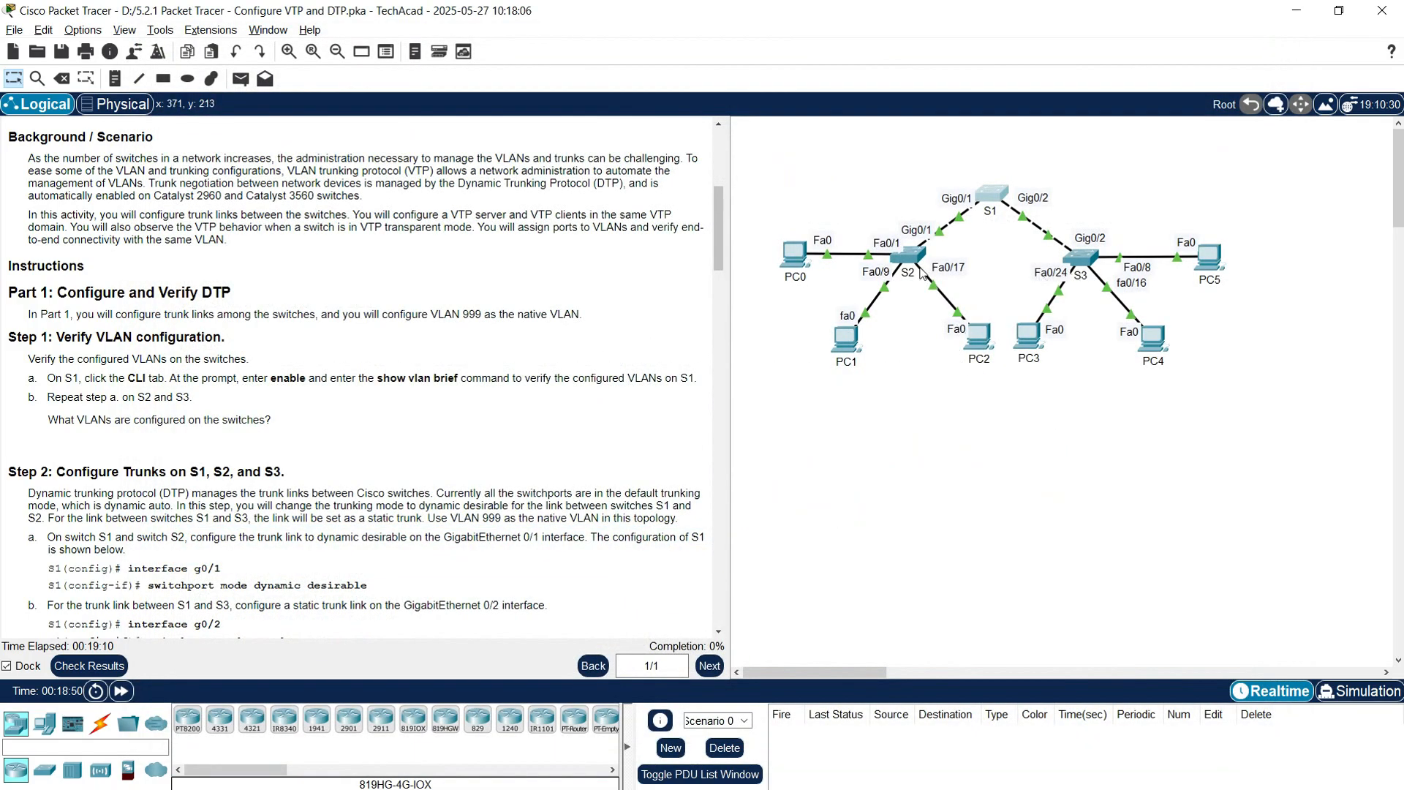
Step: Run enable and show vlan brief in S2's CLI
click(907, 255)
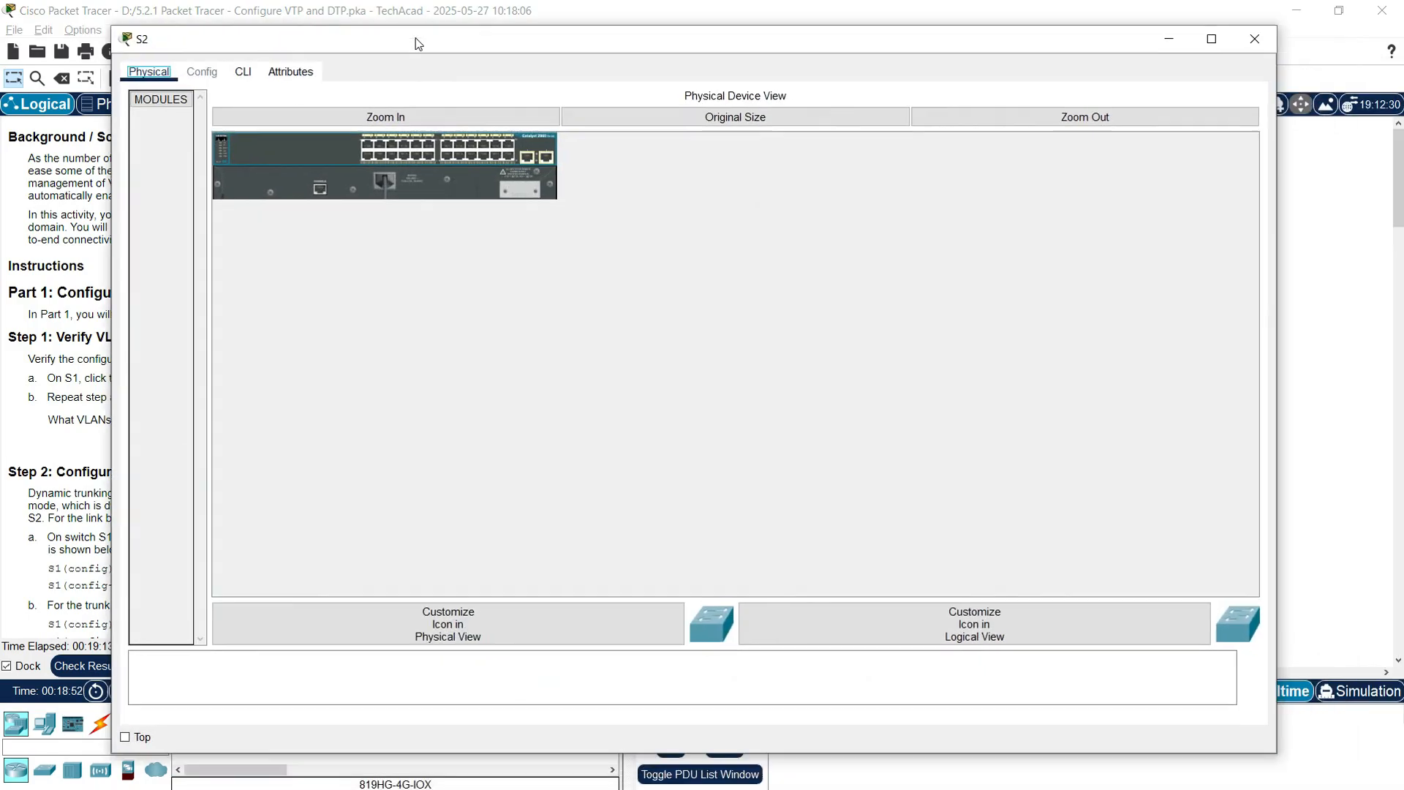
click(243, 71)
key(Return)
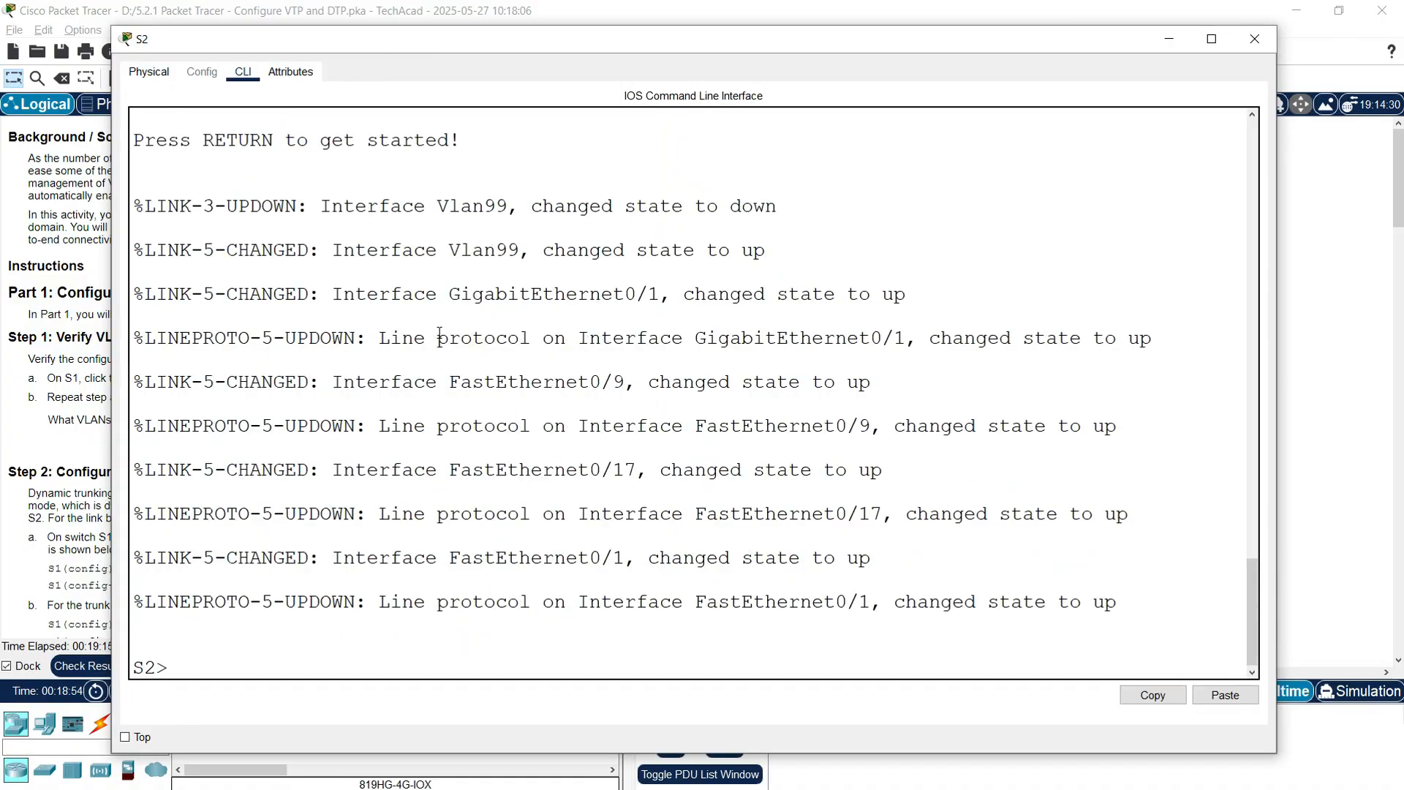
text(enable)
key(Return)
text(show )
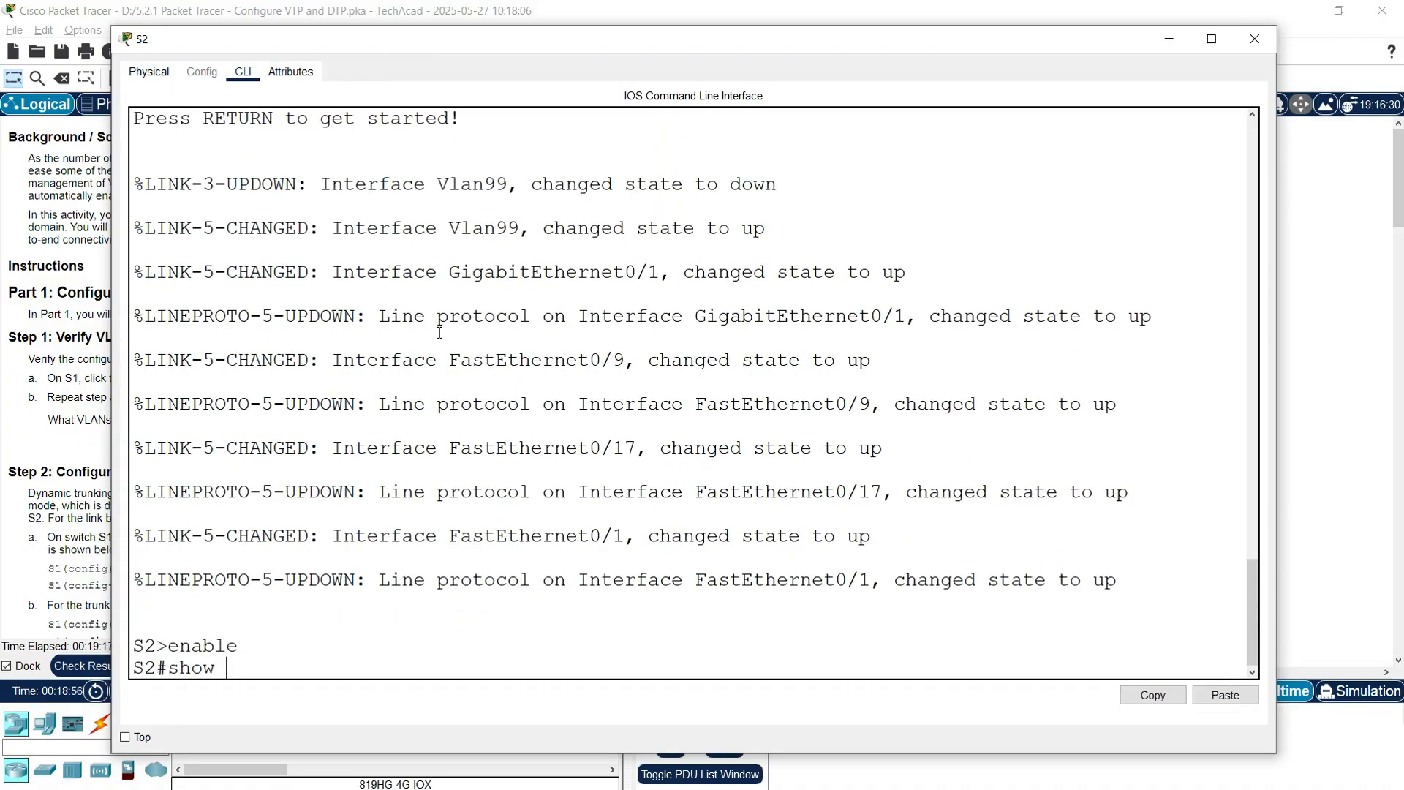
text(vlan brief)
key(Return)
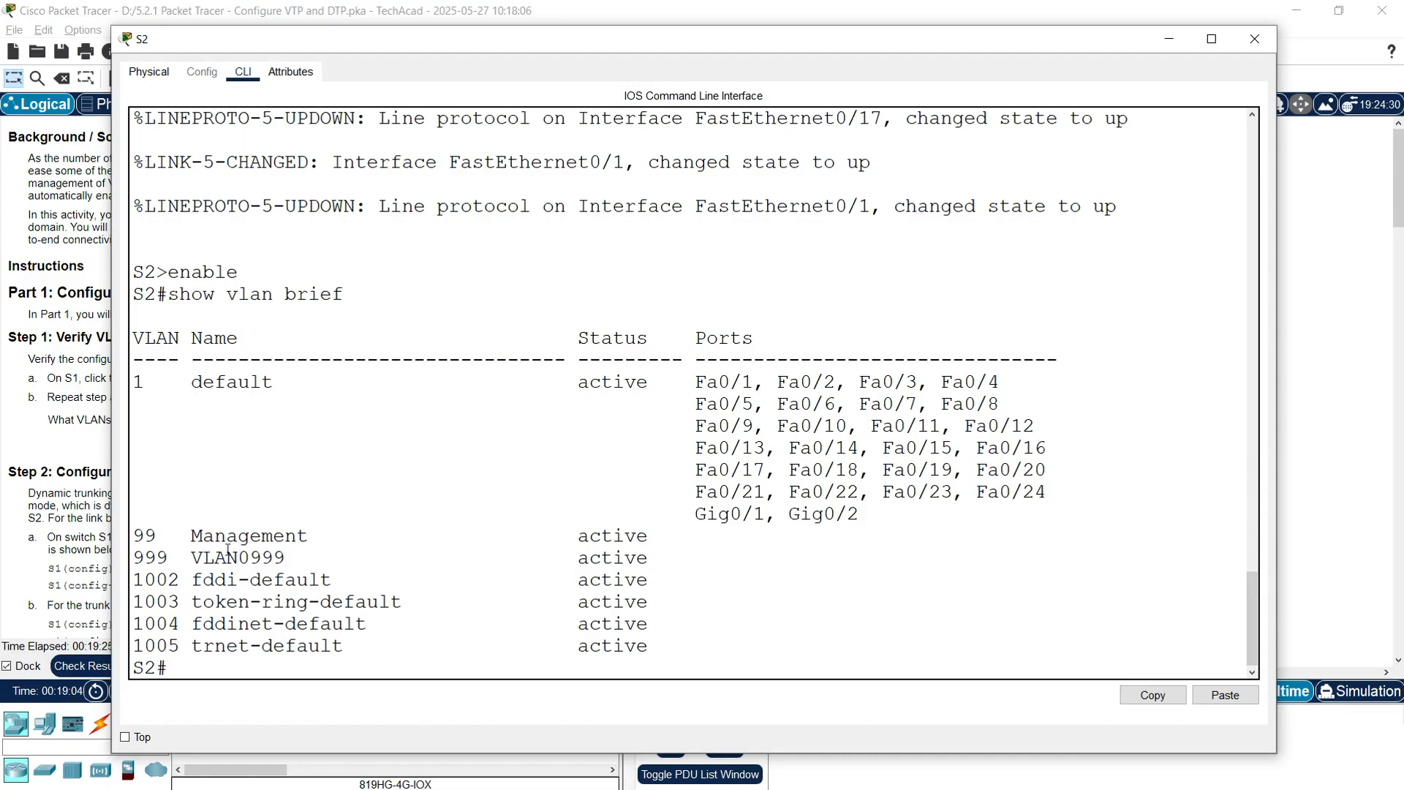
Step: Confirm S2 lists VLANs 1, 99 Management and 999, close S2, and open S3
double_click(136, 539)
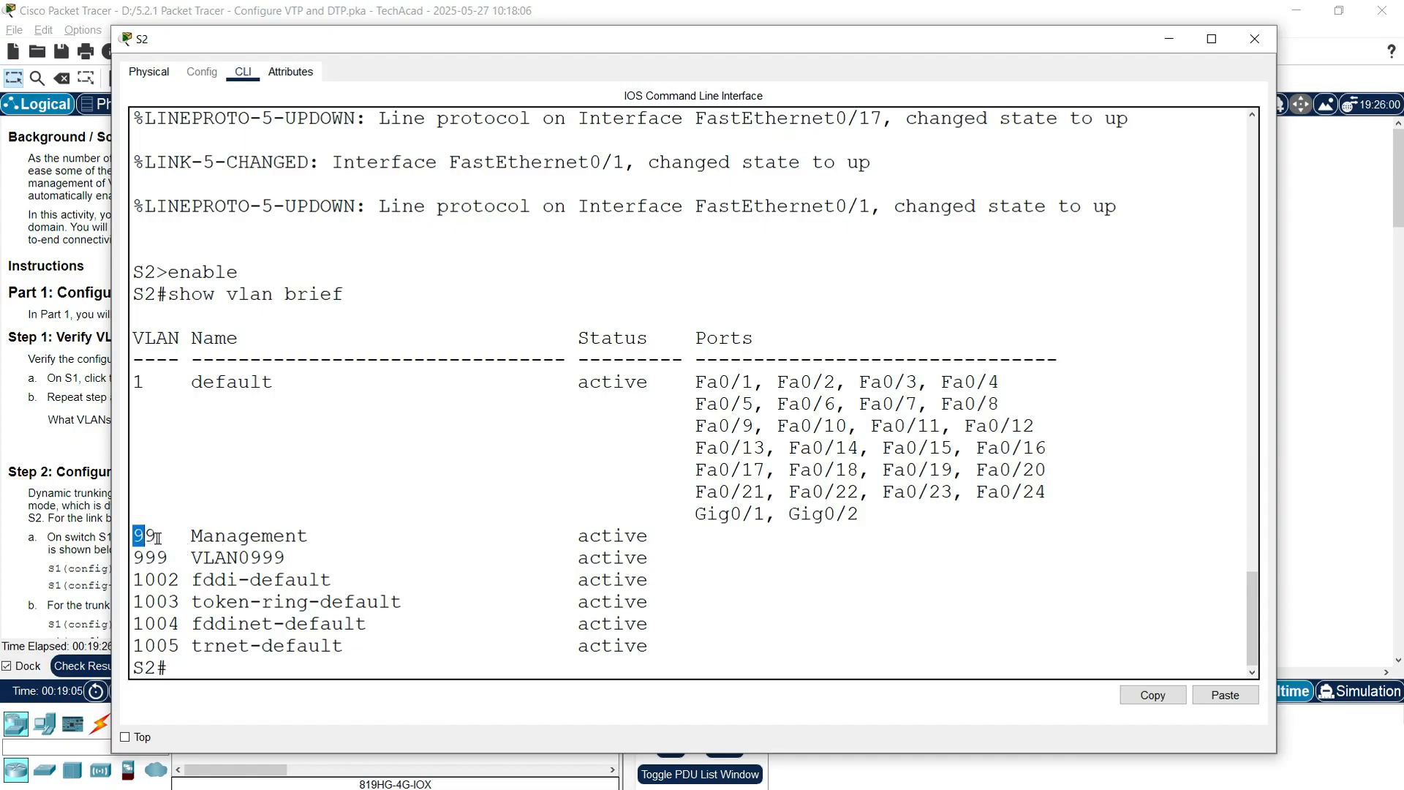
double_click(202, 541)
double_click(150, 558)
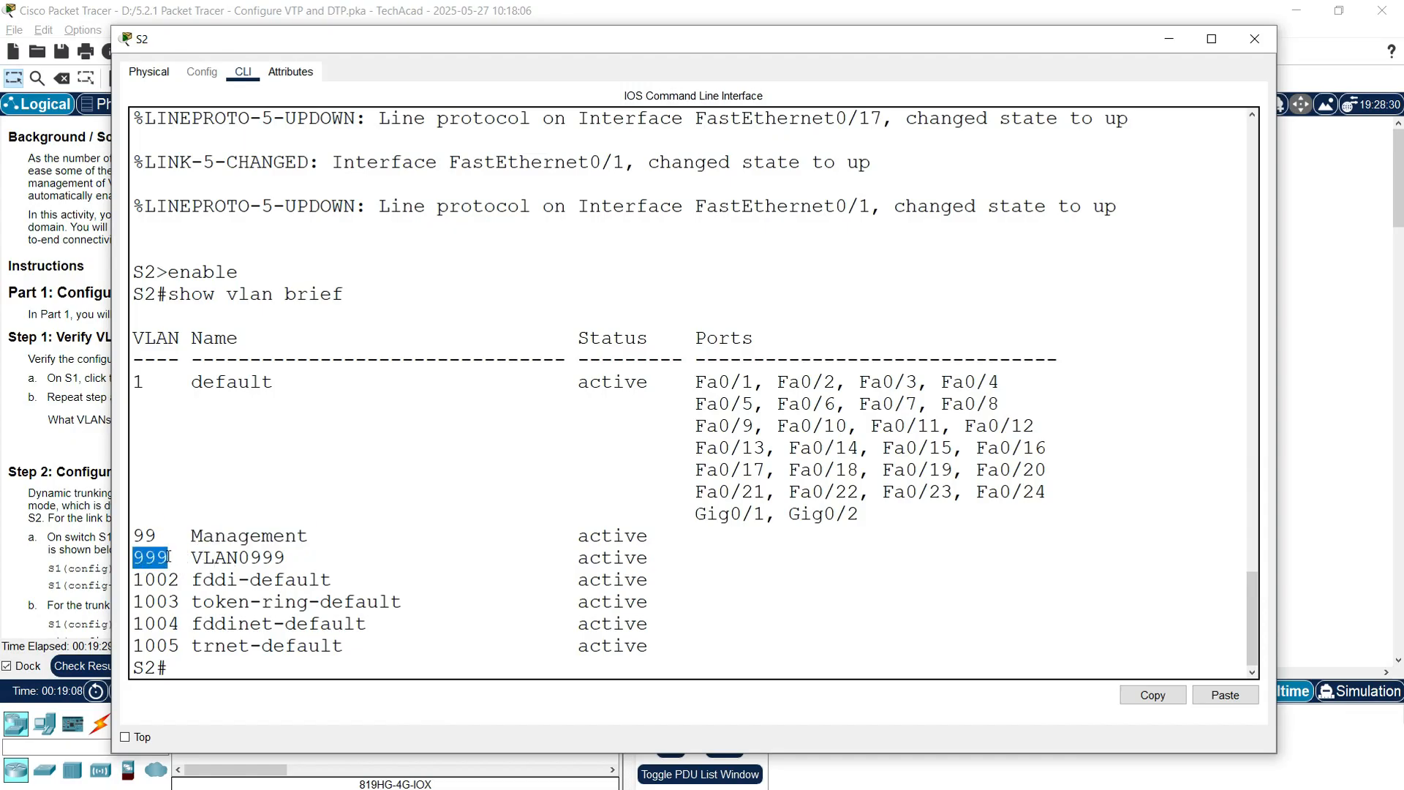
drag(862, 515, 138, 381)
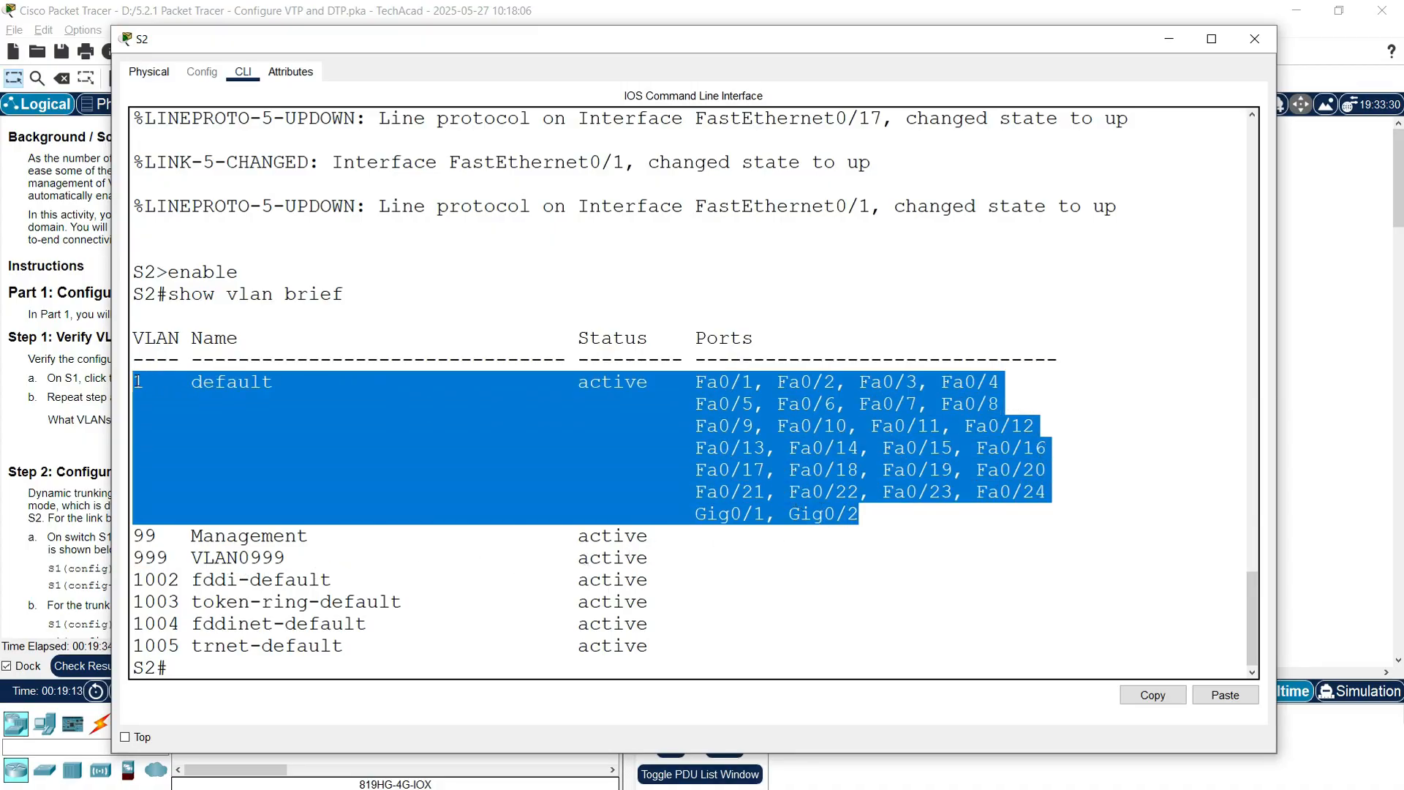
click(1252, 40)
click(1078, 258)
Step: Run enable and show vlan brief on S3's command line
drag(683, 95, 545, 40)
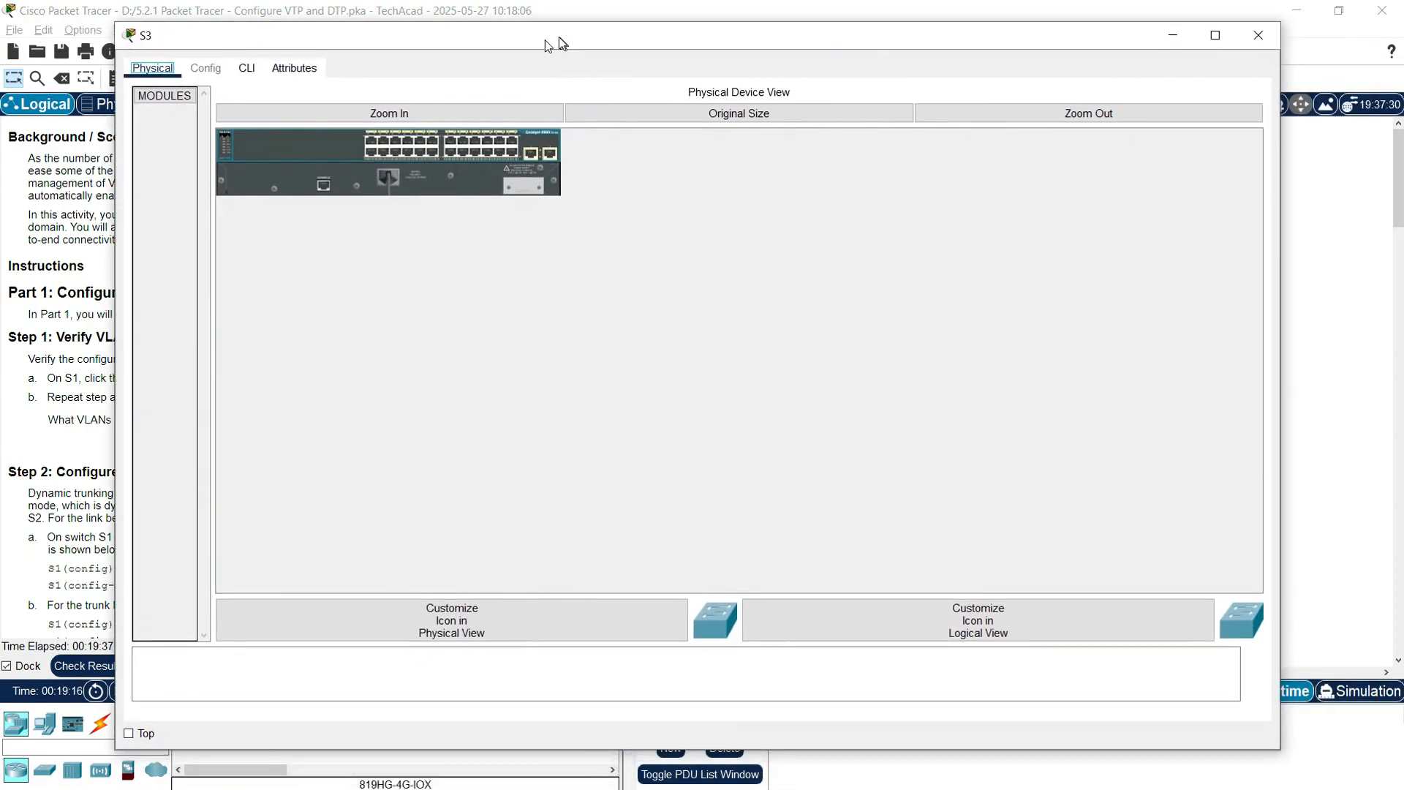
click(247, 67)
key(Return)
text(enable)
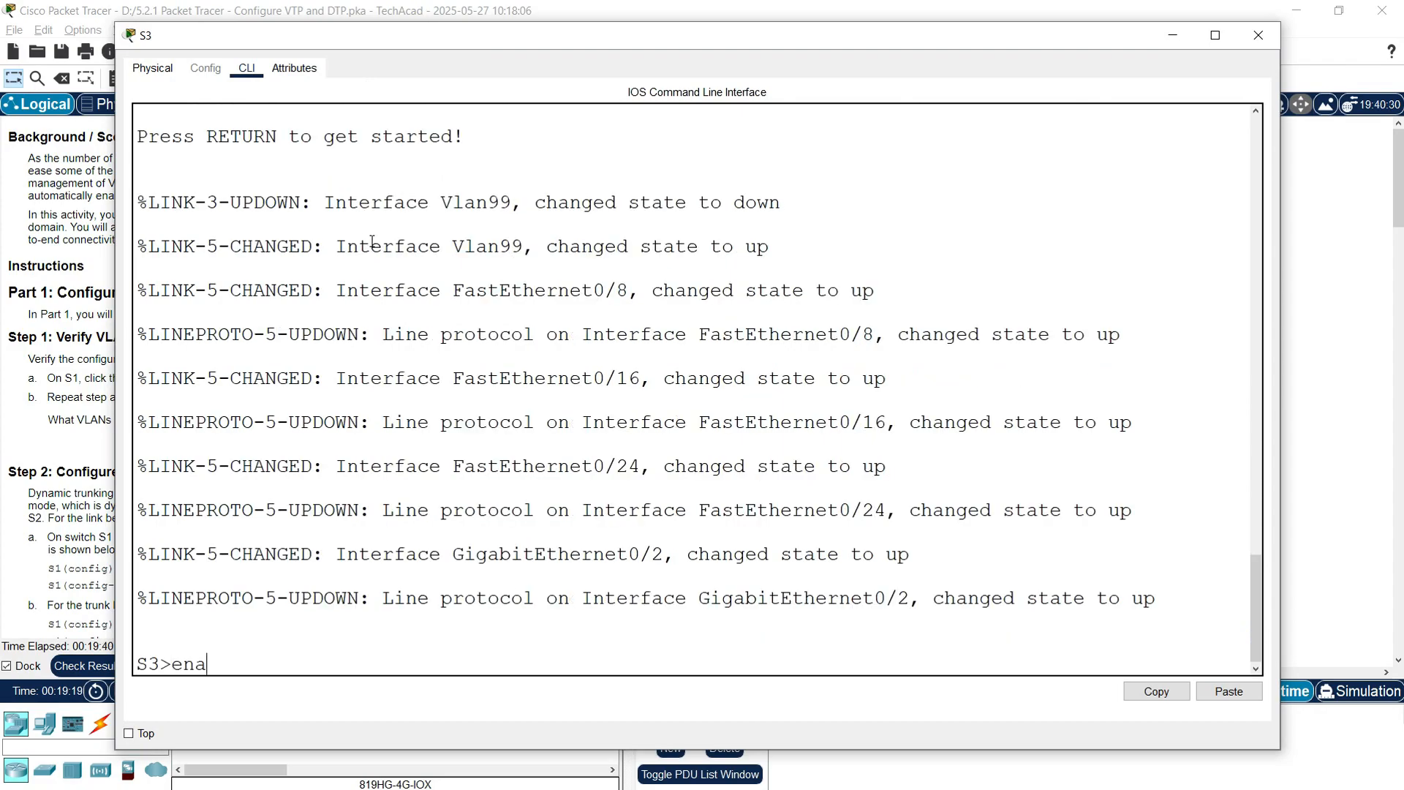
key(Return)
text(conf t)
key(BackSpace)
key(BackSpace)
key(BackSpace)
key(BackSpace)
key(BackSpace)
key(BackSpace)
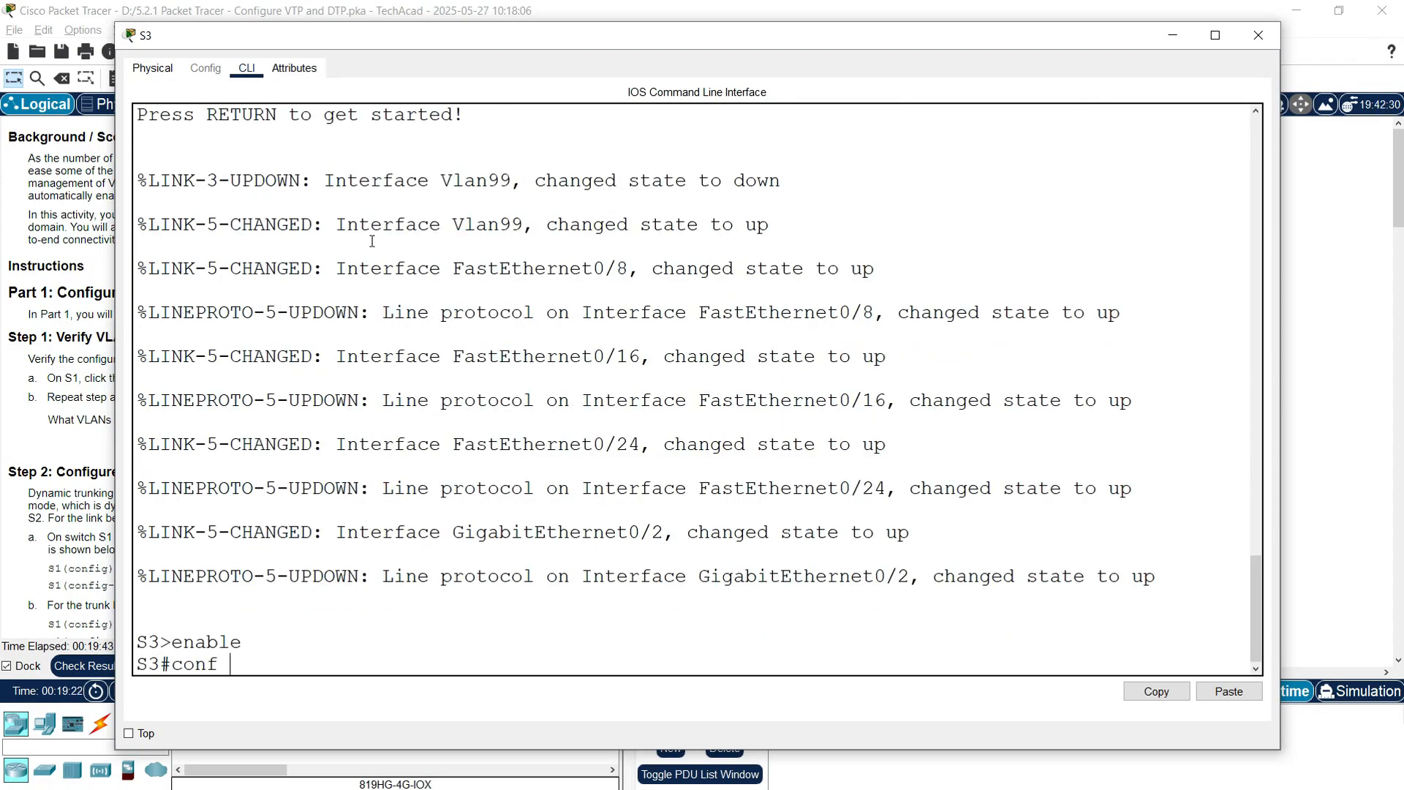
text(show vlan brief)
key(Return)
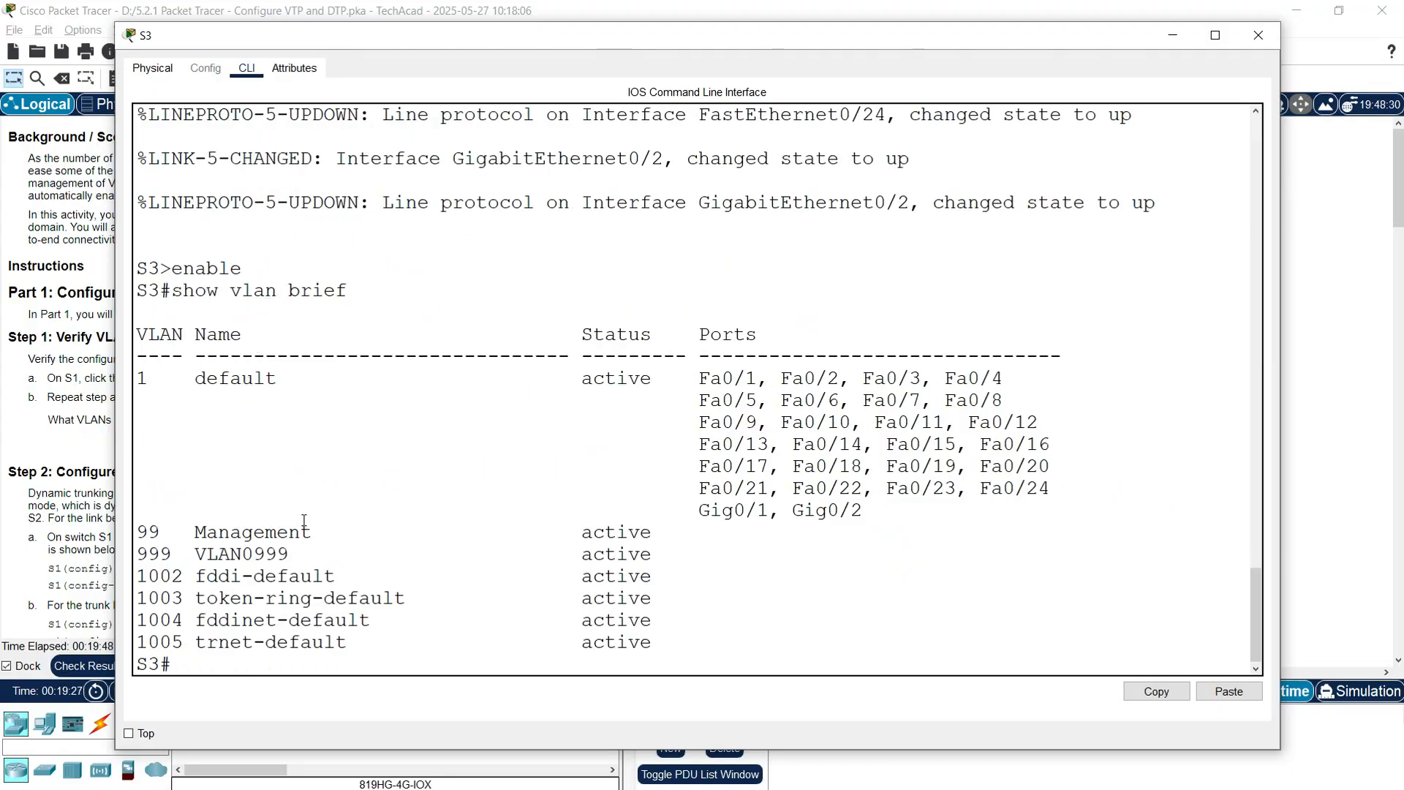
Step: Check S3's VLAN 1, 99 Management and 999 VLAN0999 entries, then close the window
drag(141, 379, 866, 510)
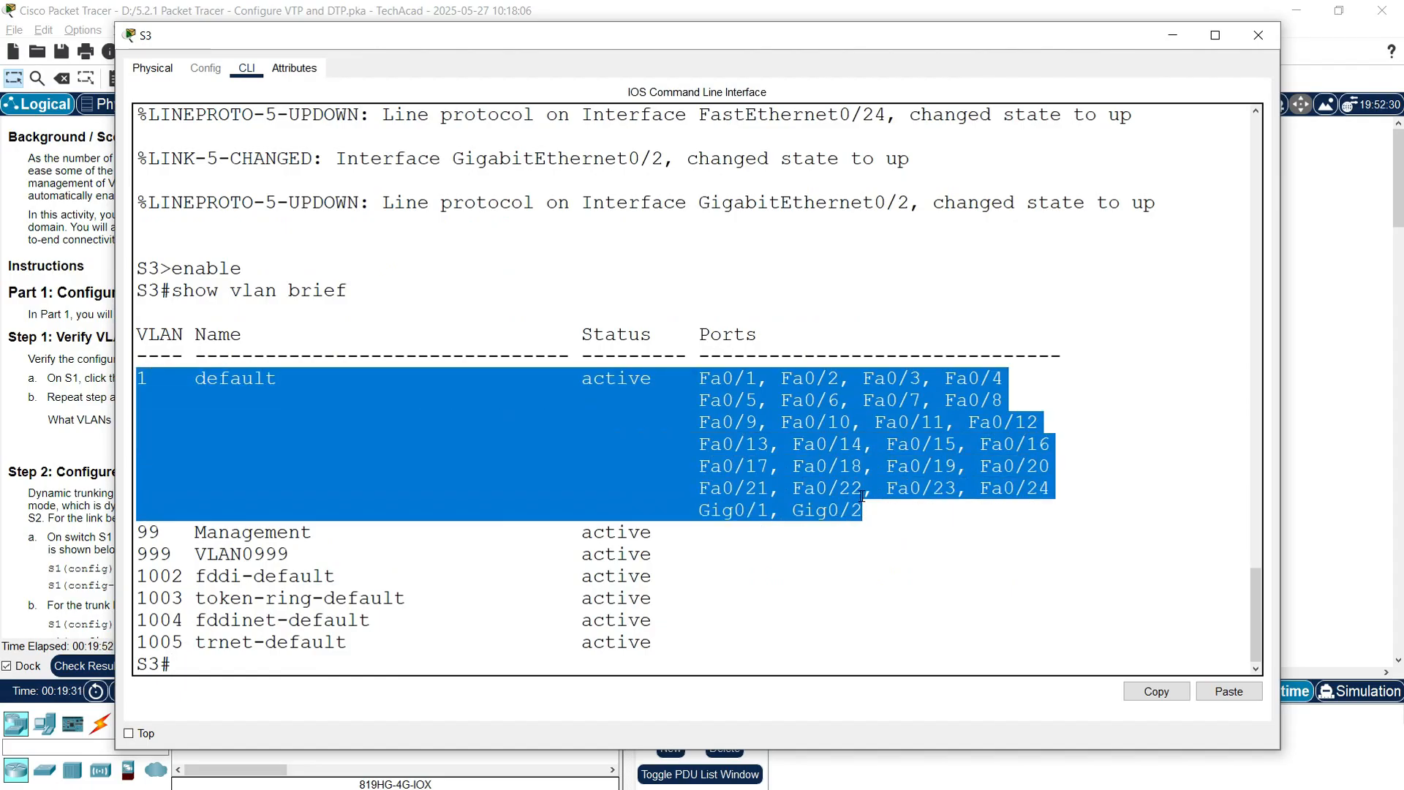
click(254, 554)
drag(141, 531, 184, 536)
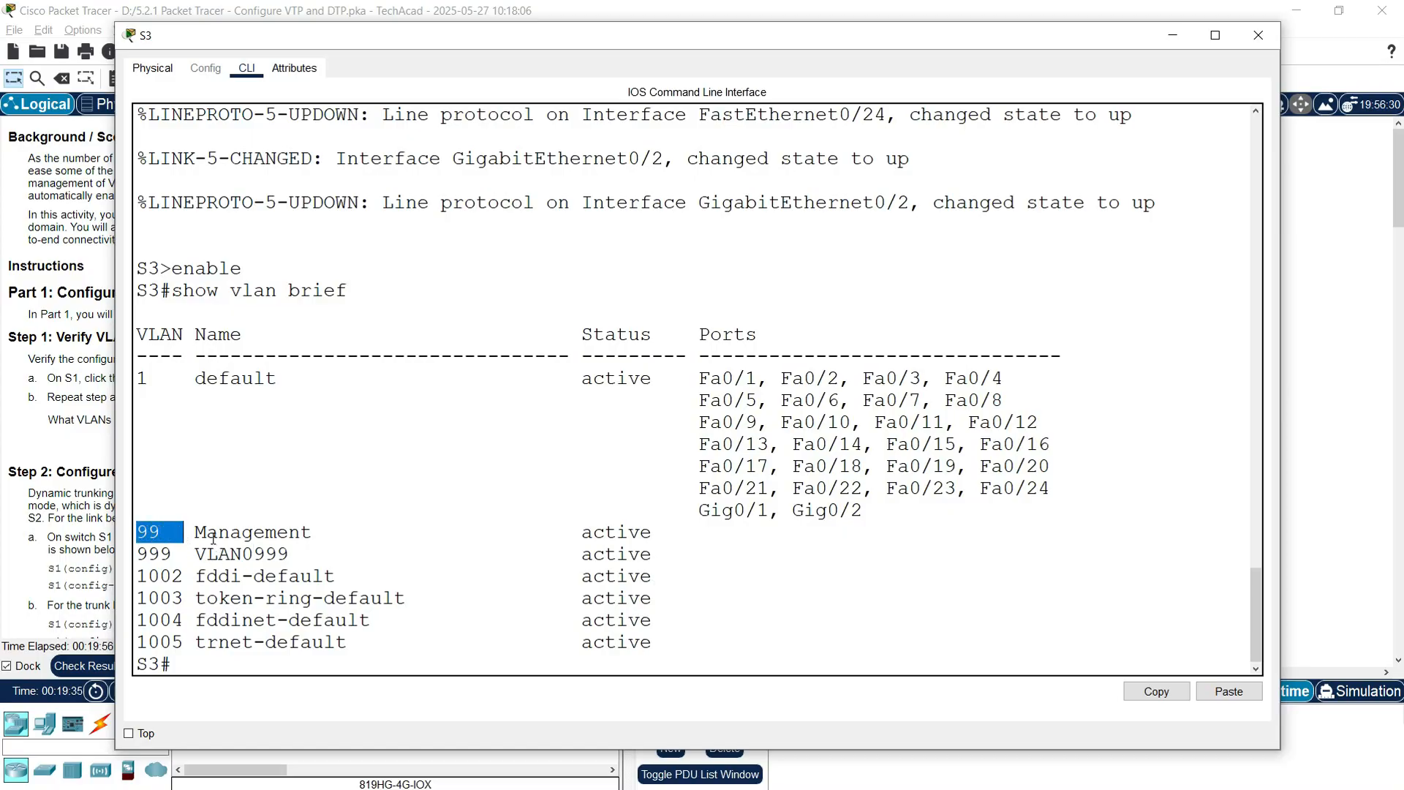
drag(139, 554, 300, 555)
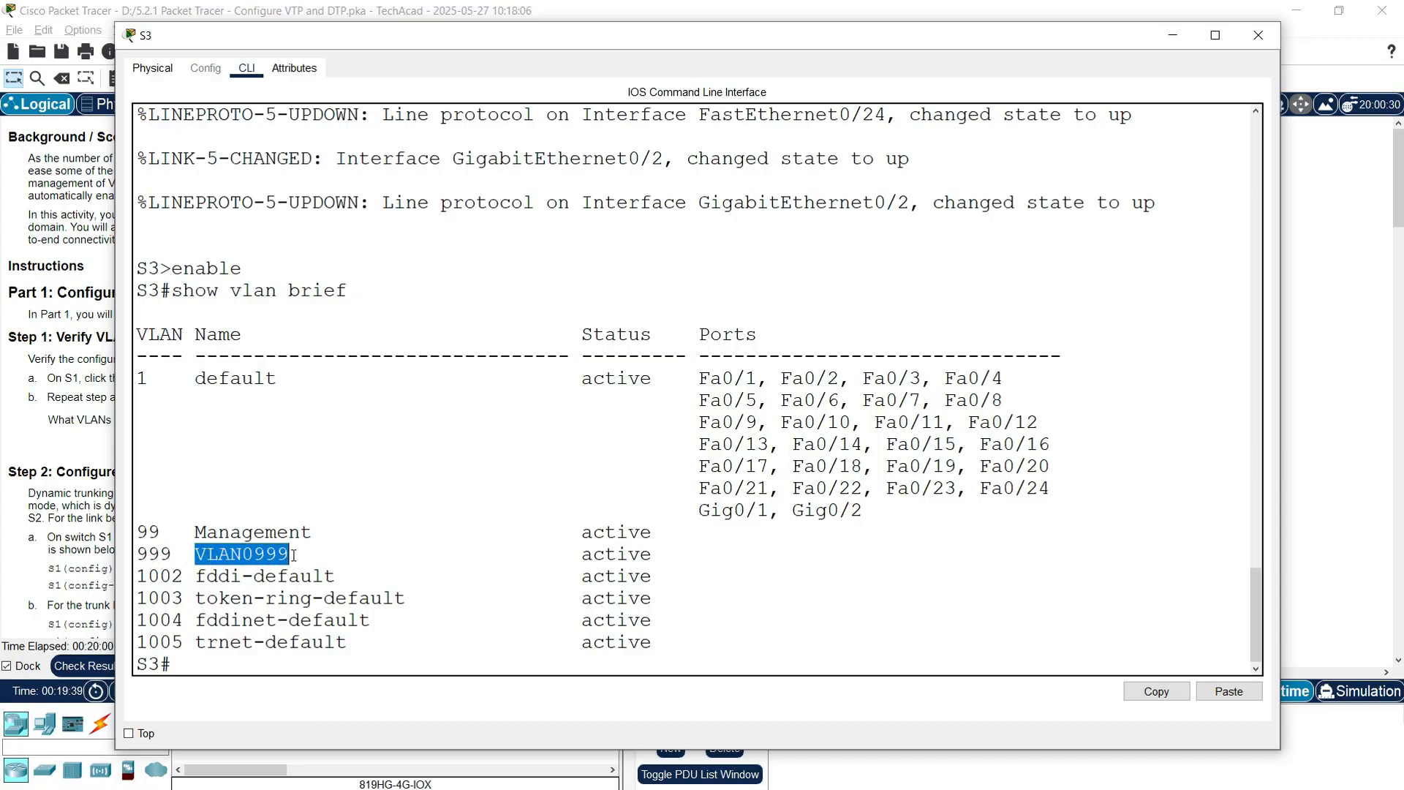
click(618, 583)
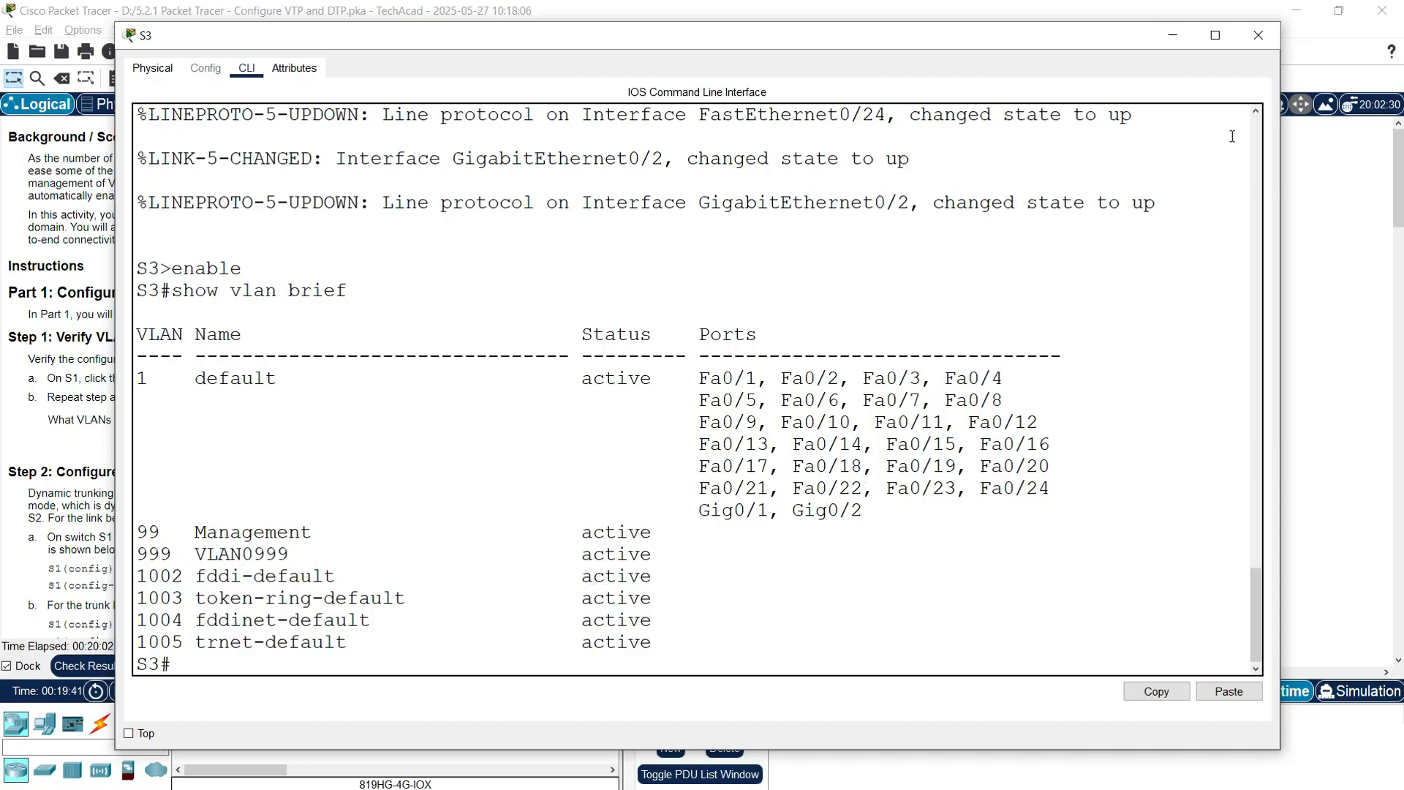
click(1257, 35)
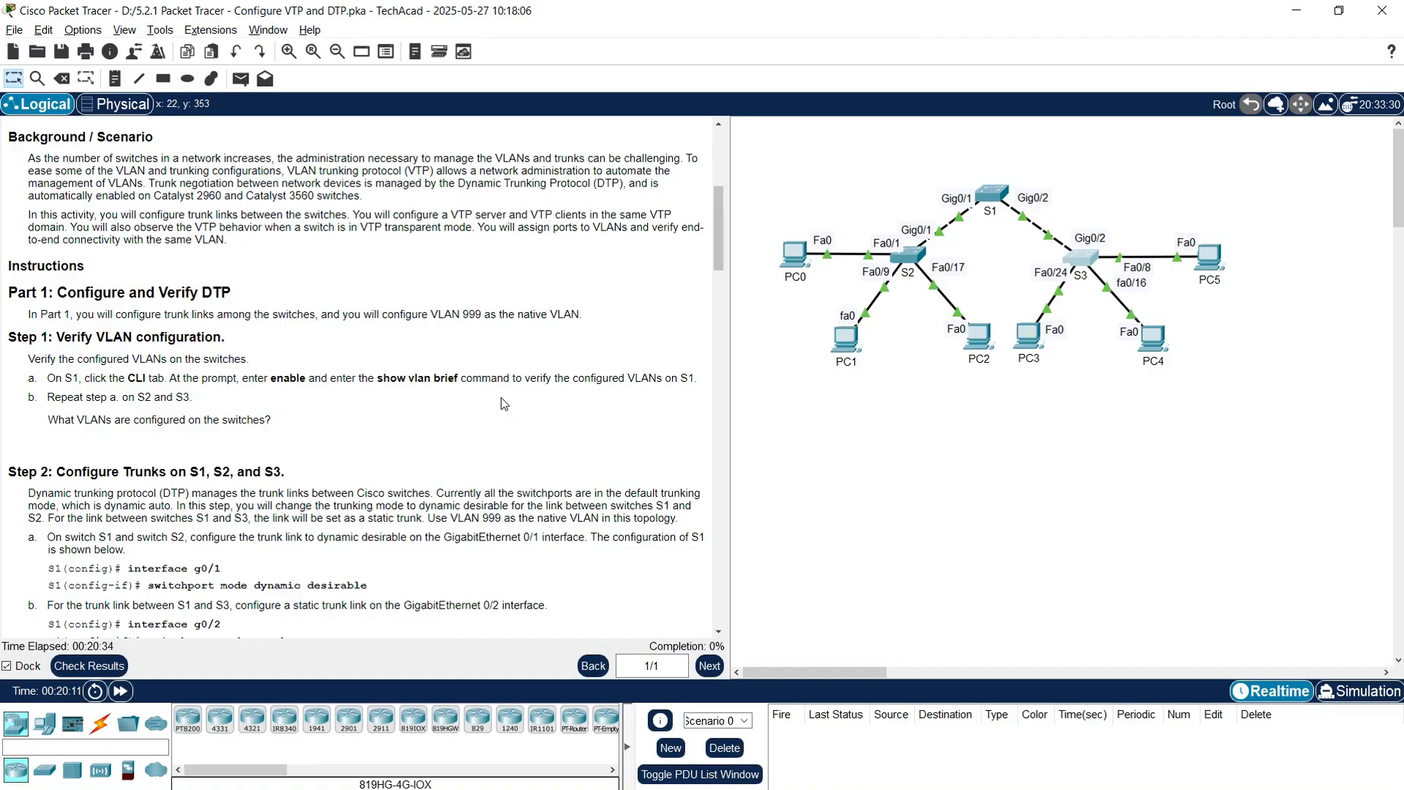
Step: Scroll the instructions down to Step 2: Configure Trunks on S1, S2, and S3
scroll(505, 404, down, 3)
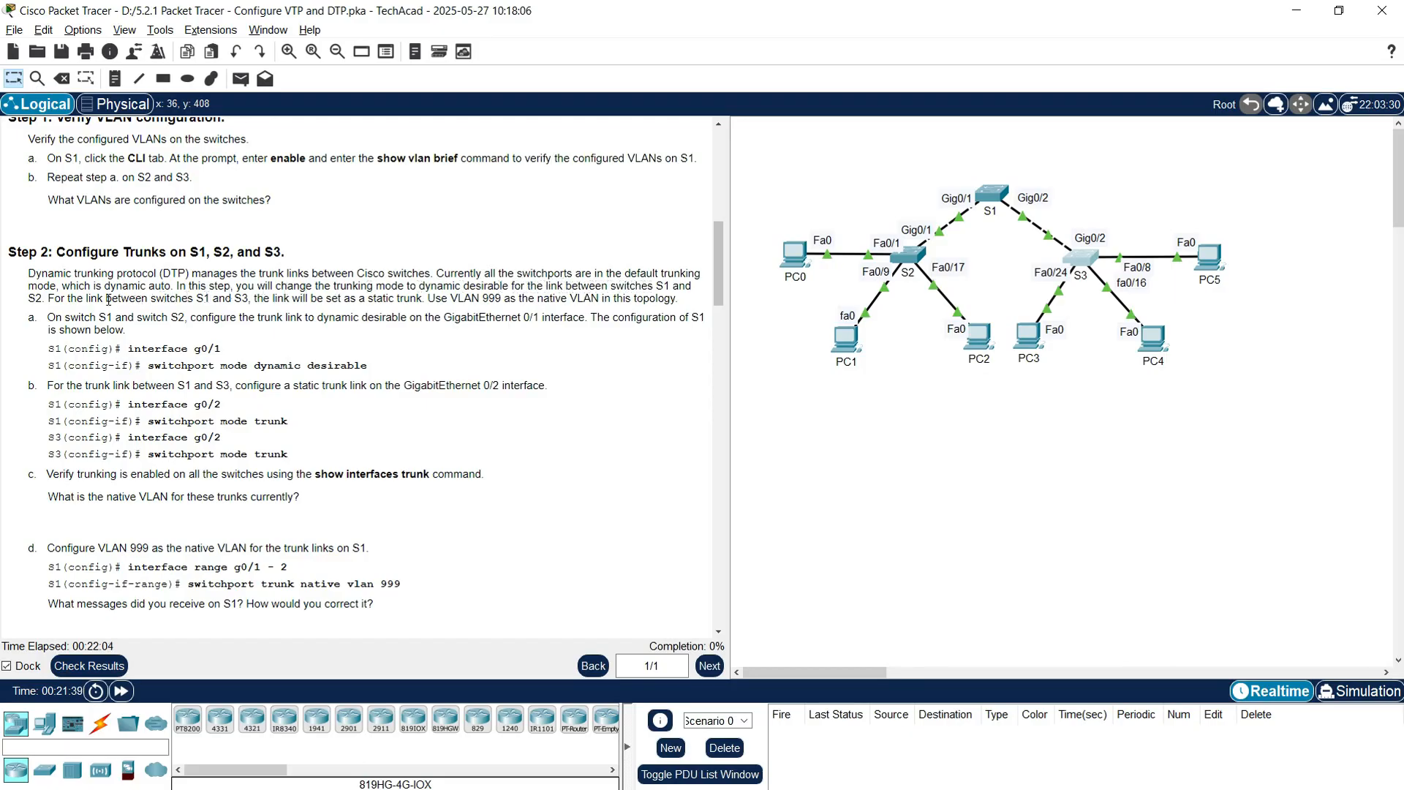
Step: Run show interfaces fa0/1 switchport on S1, confirm dynamic auto mode, and close the window
click(980, 213)
drag(687, 84, 598, 46)
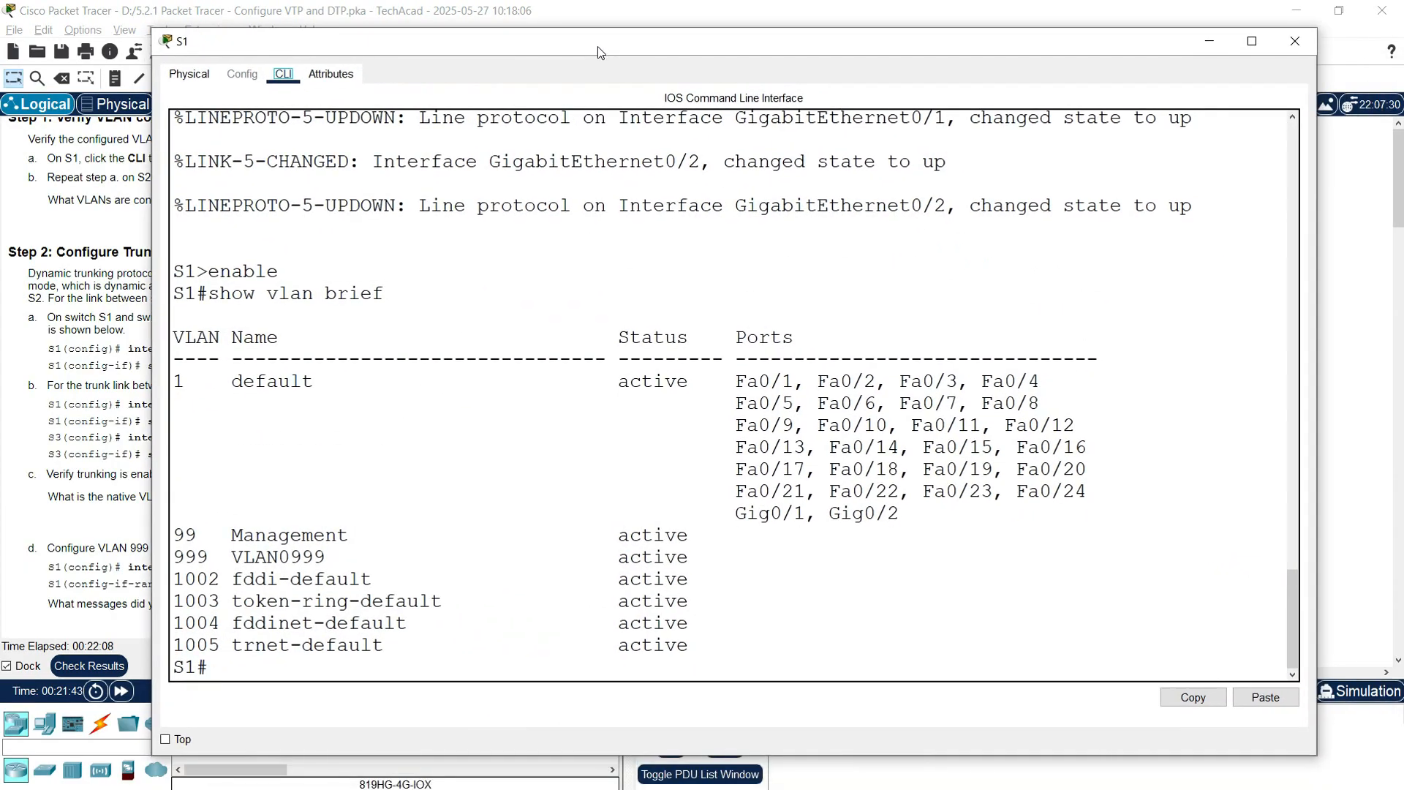
text(show inter)
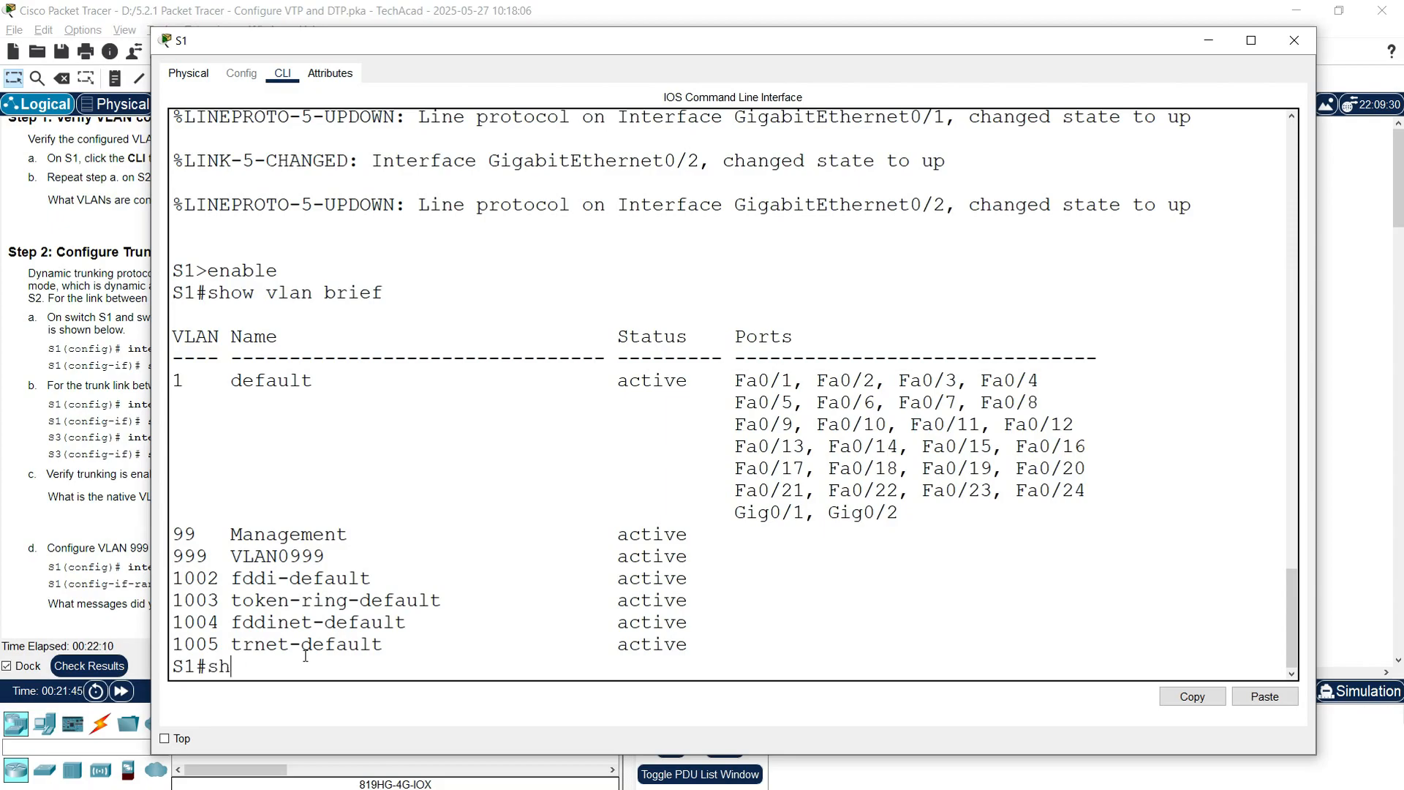
key(Tab)
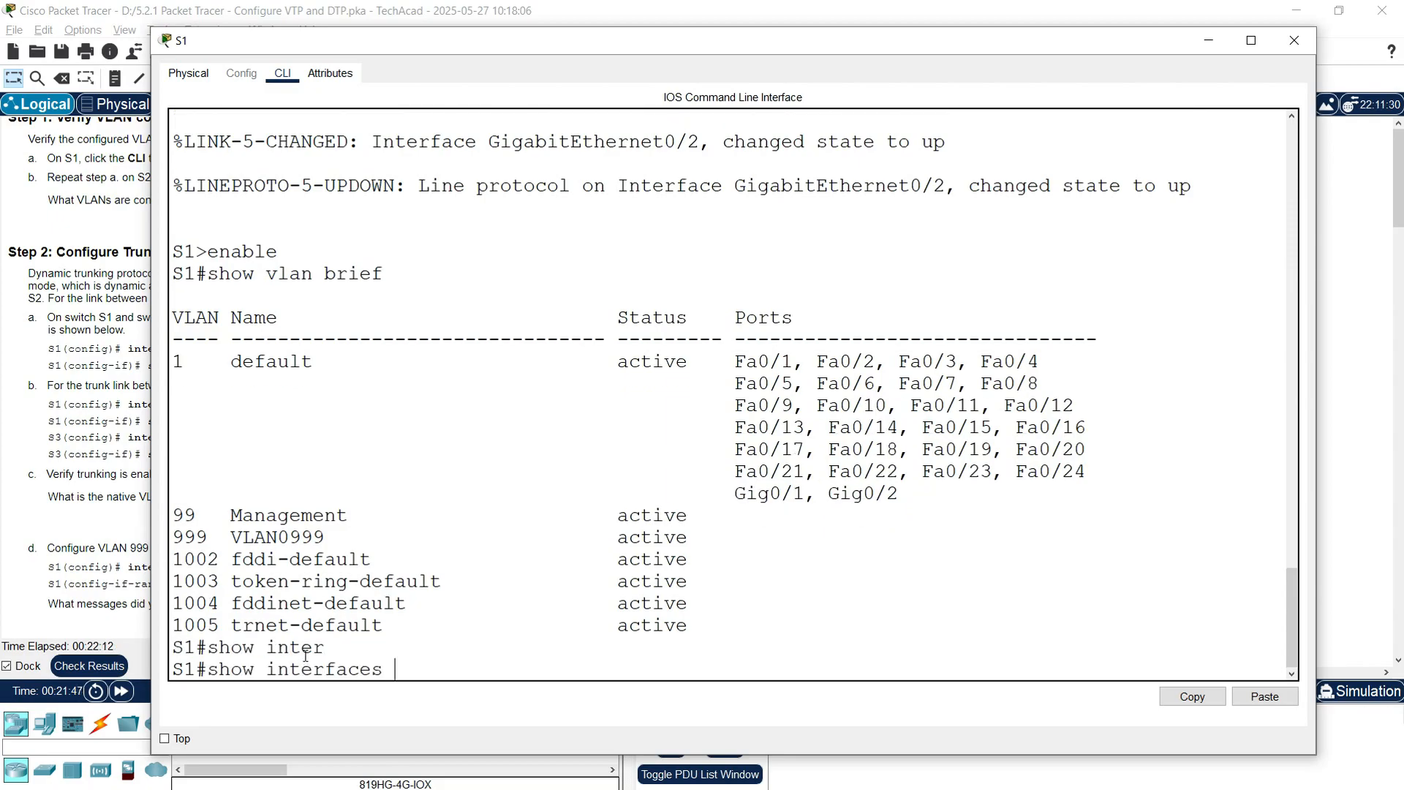
text(fa0/1 switchport)
key(Return)
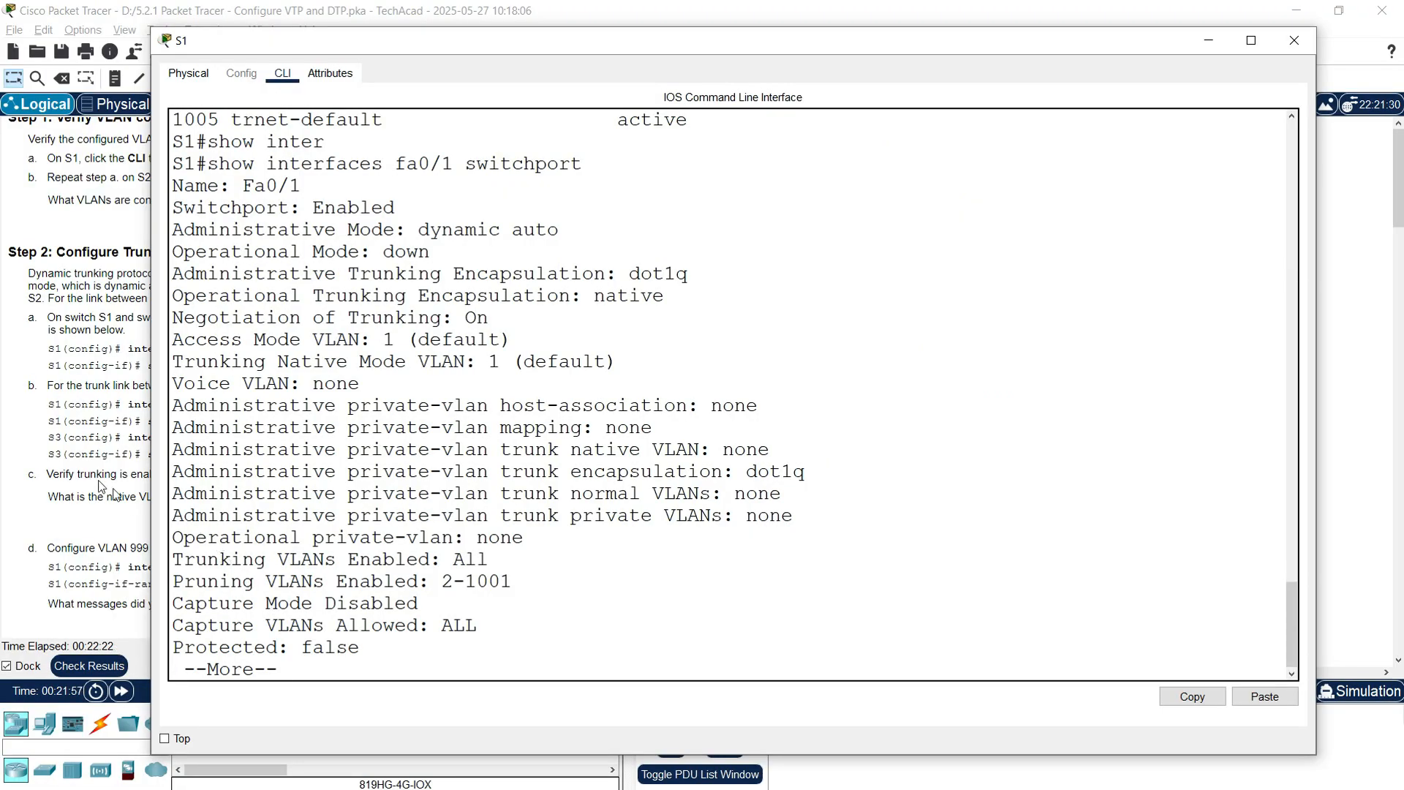
drag(172, 229, 570, 233)
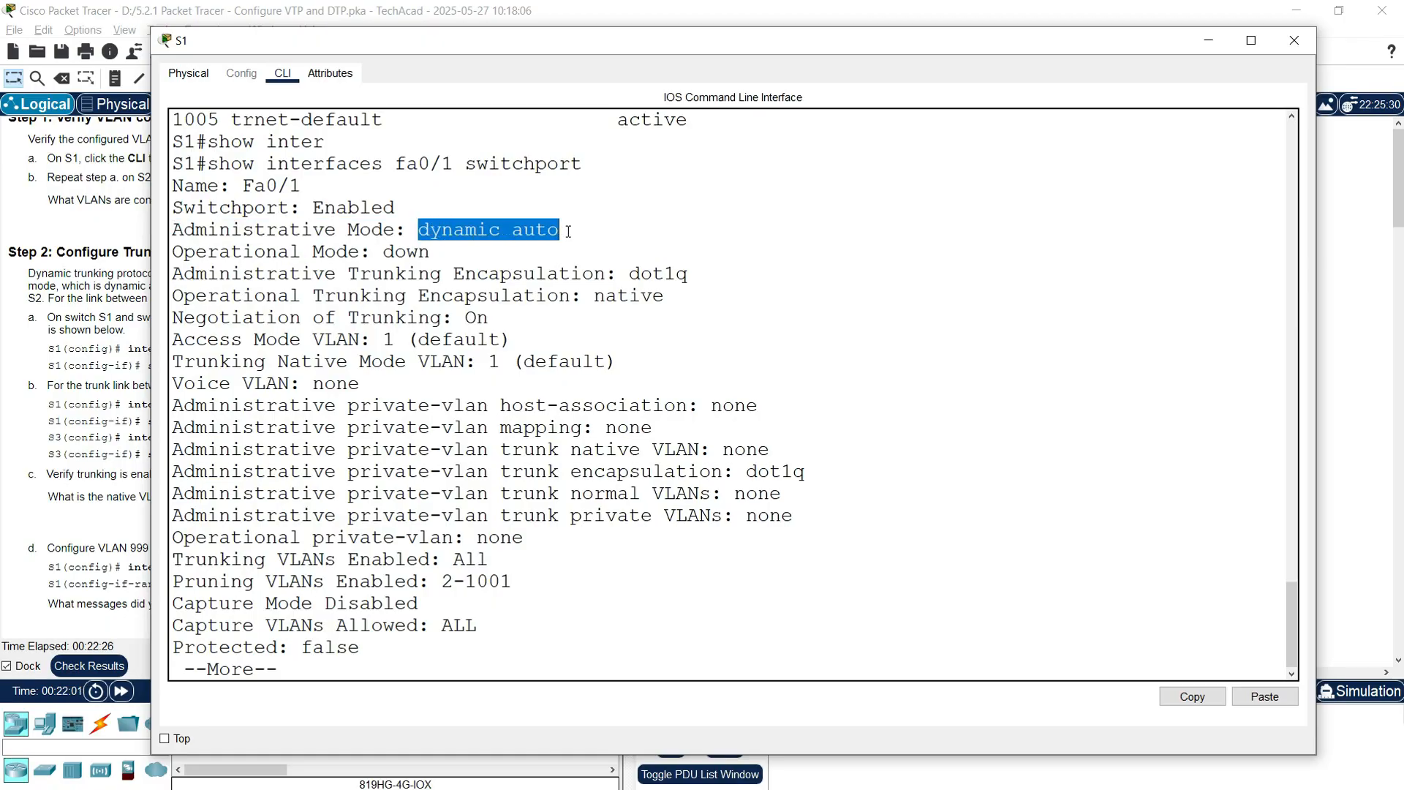
click(476, 345)
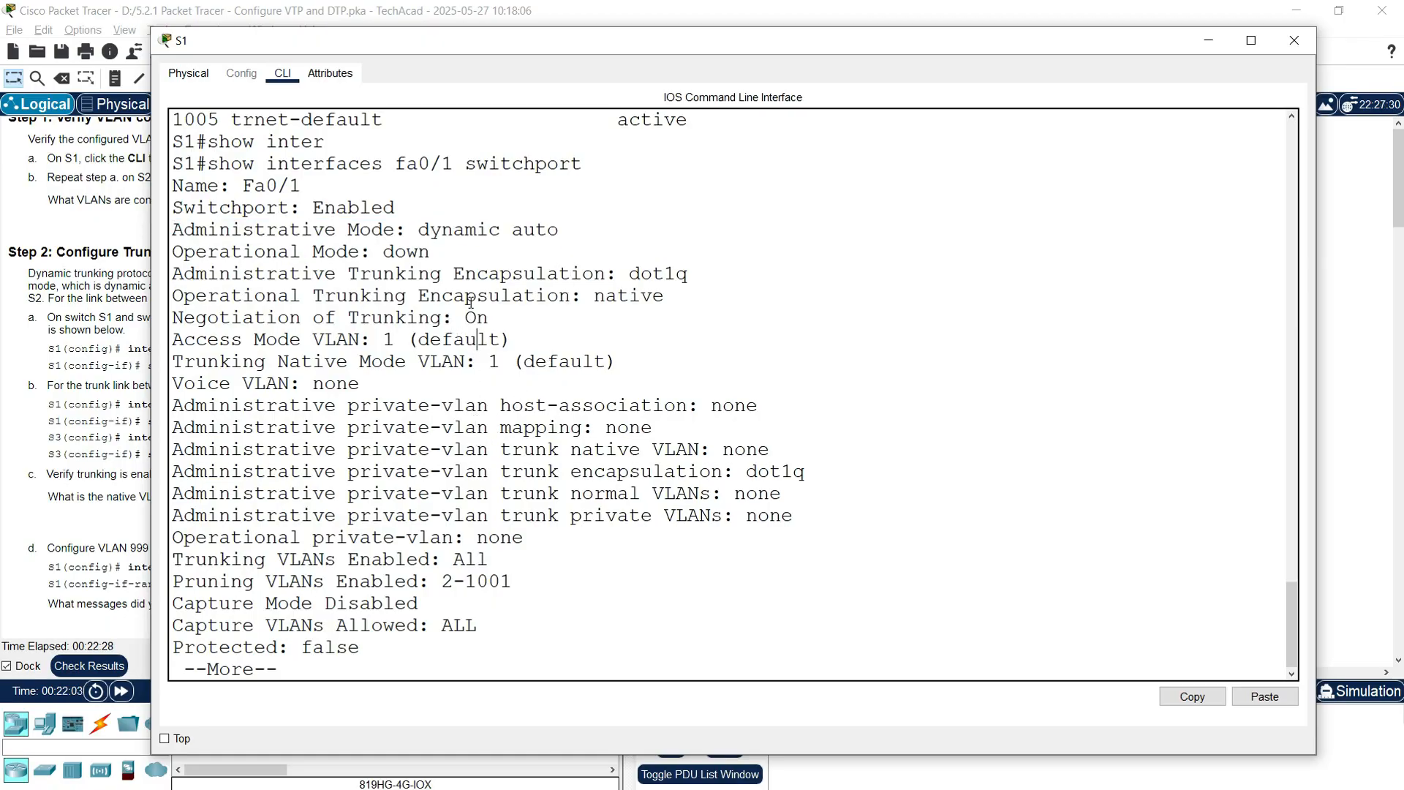
click(1294, 40)
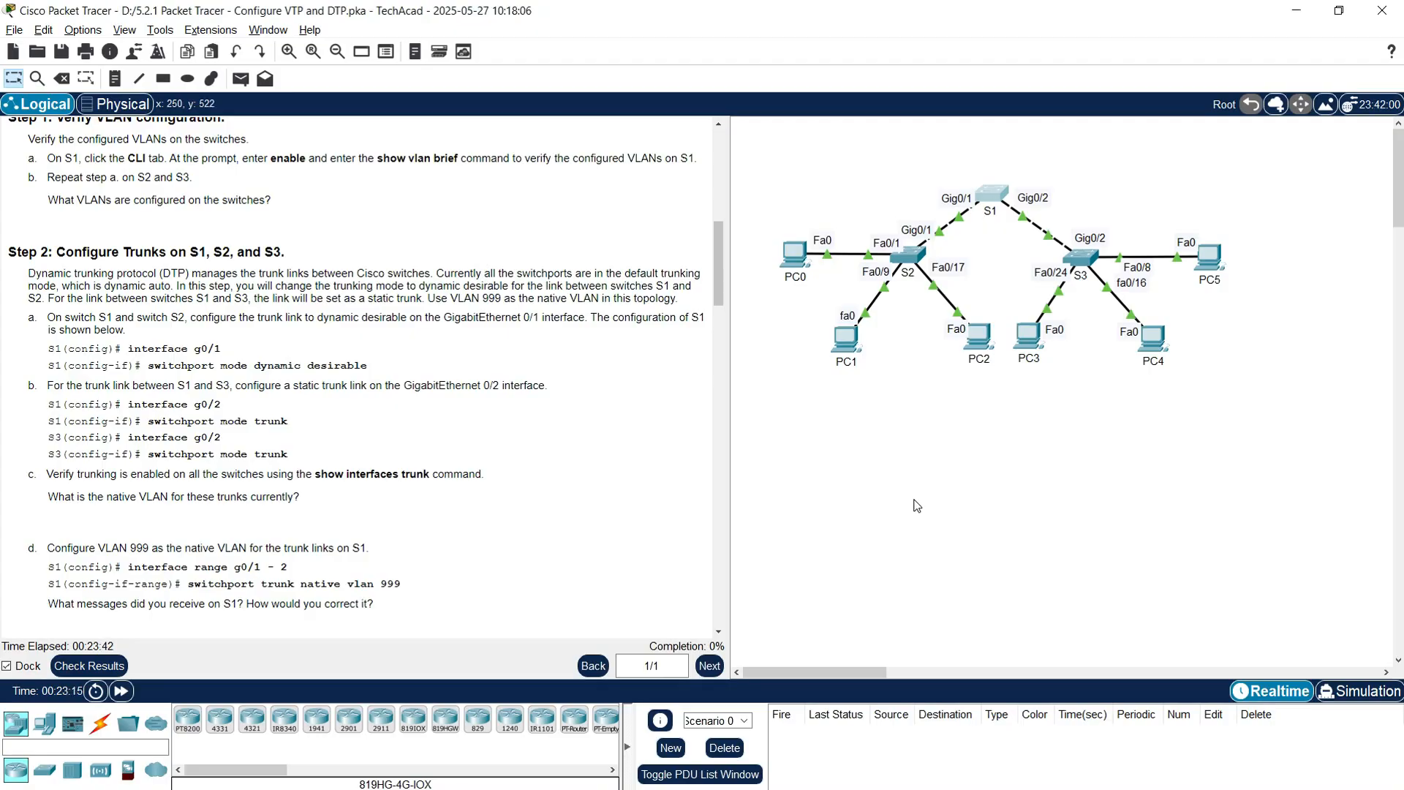
Step: Open S1's console, finish the paged output, and enter global configuration mode
click(993, 200)
drag(738, 82, 639, 33)
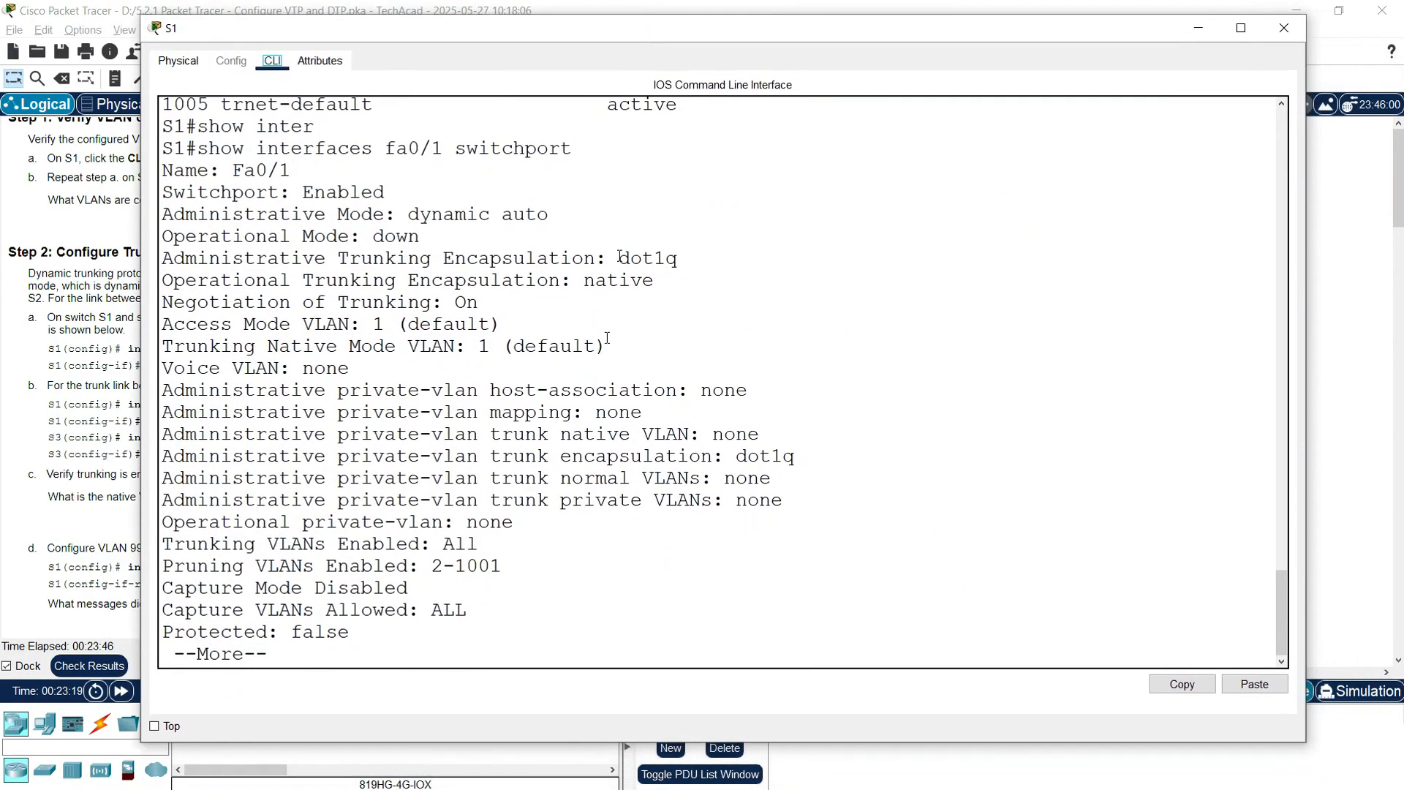
key(Return)
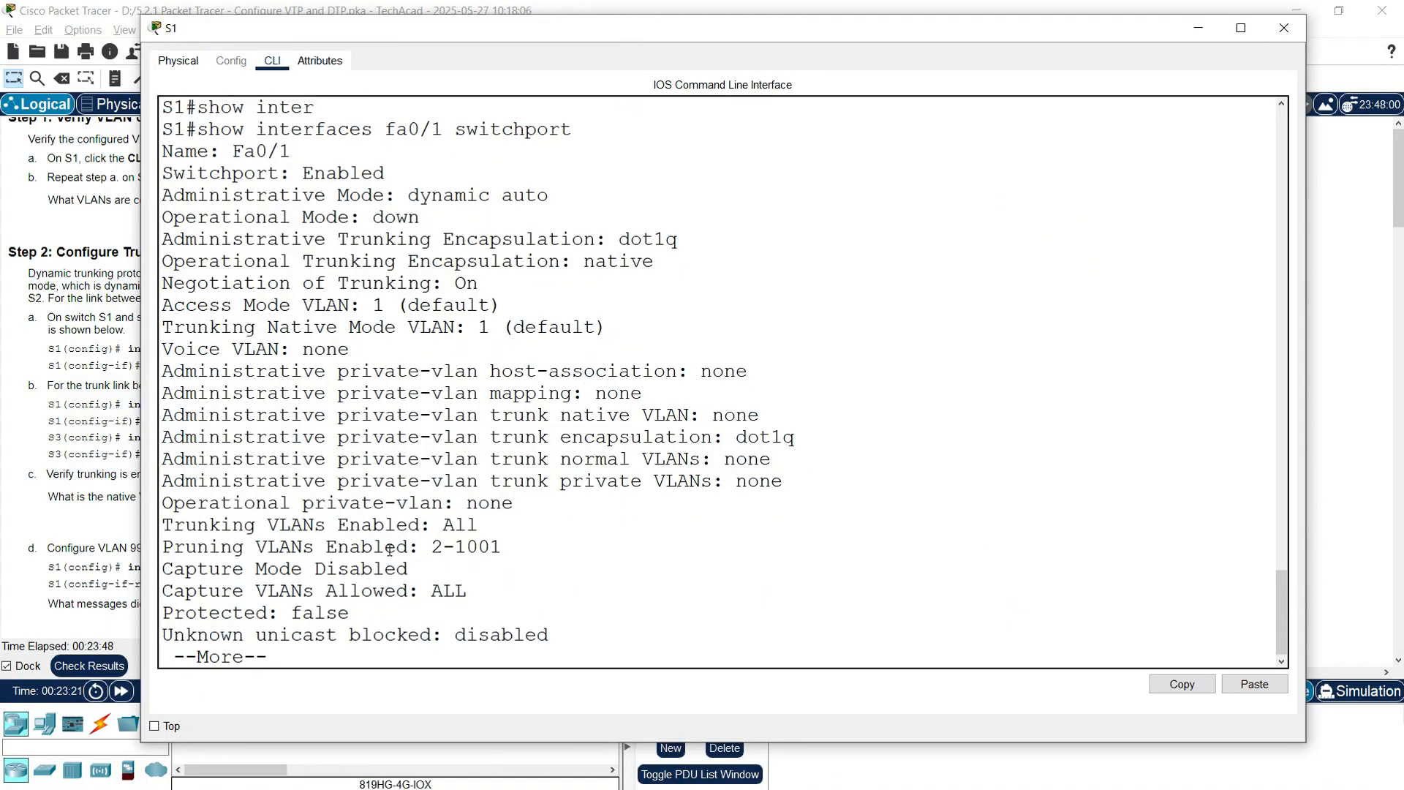
key(space)
text(conf)
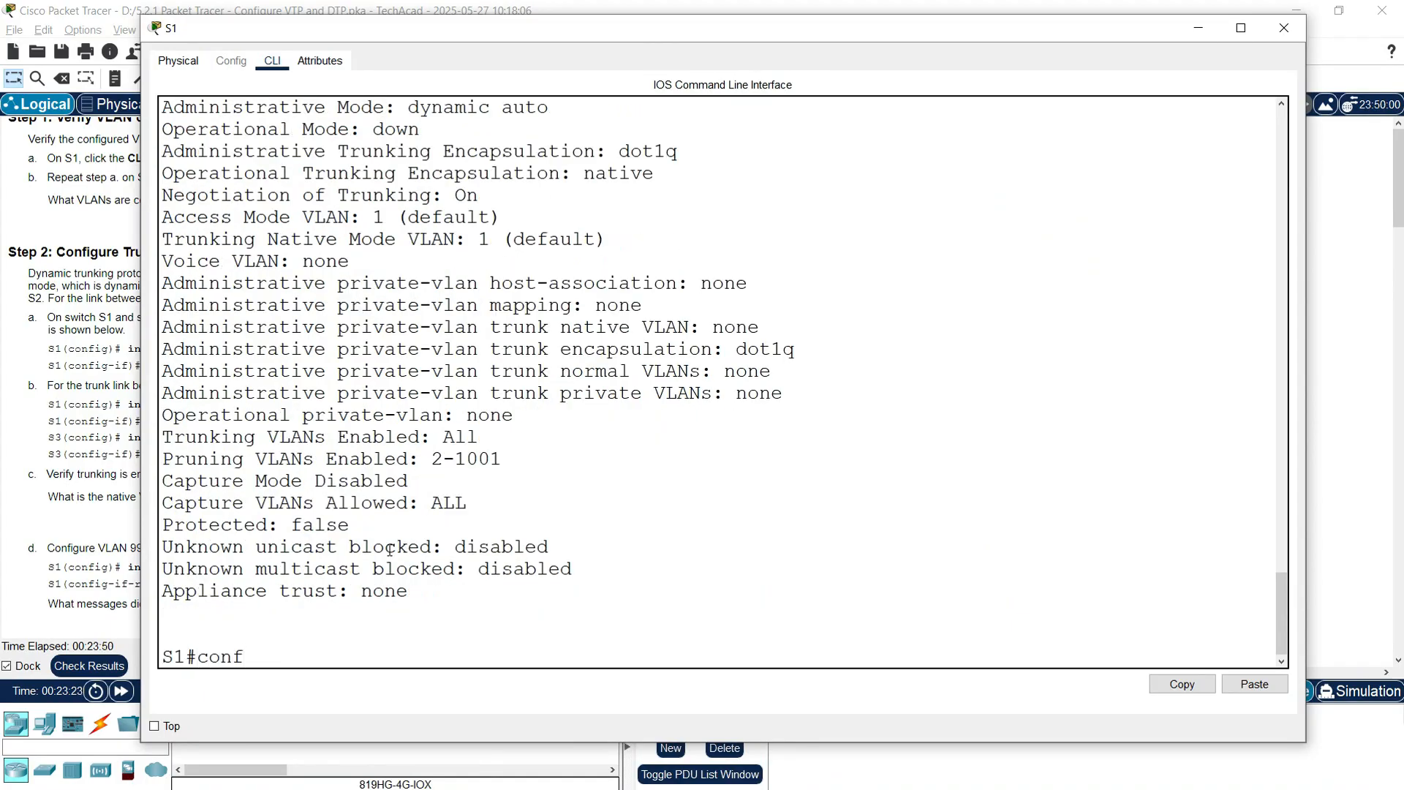
text(igure terminal)
key(Return)
key(Return)
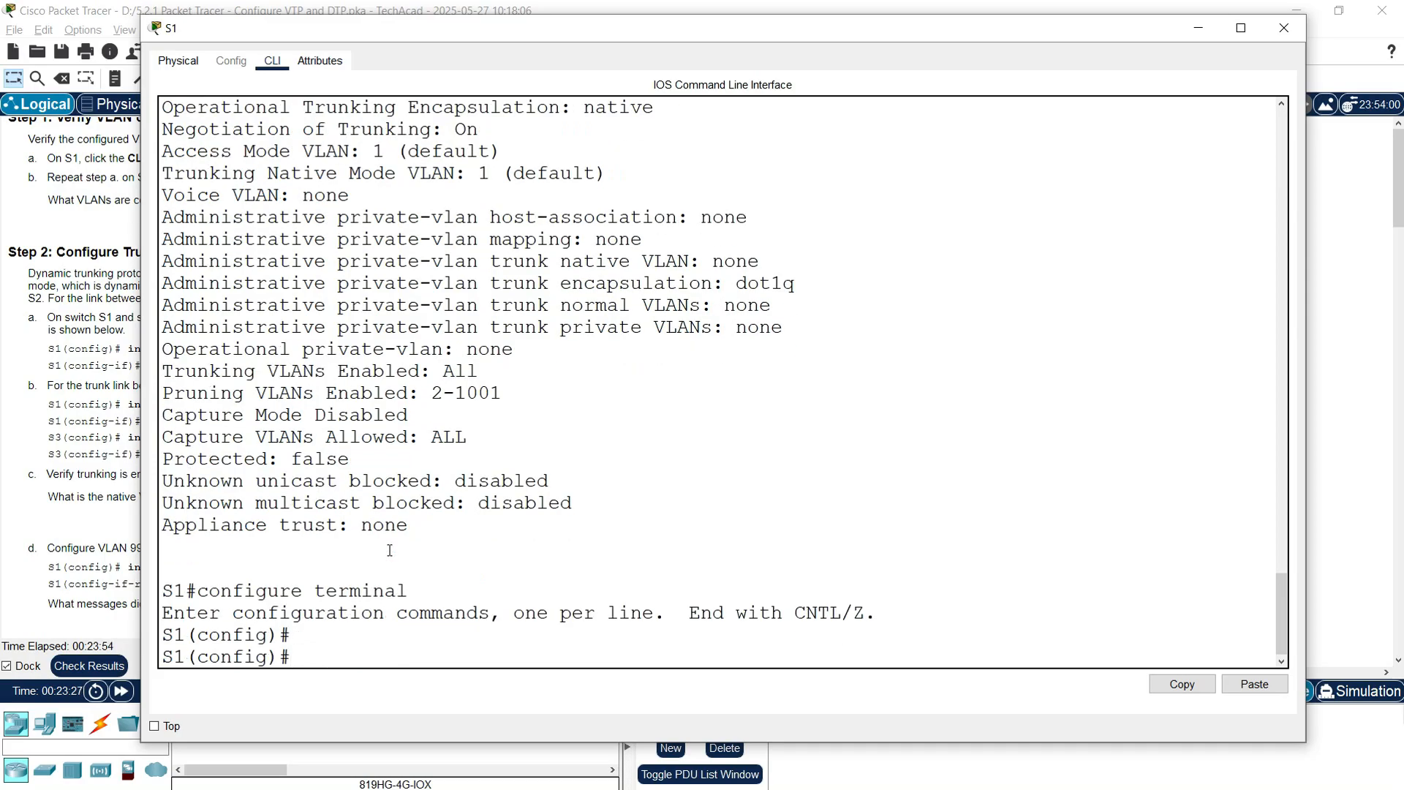
Step: Set S1's G0/1 to switchport mode dynamic desirable and close the window
text(interface g)
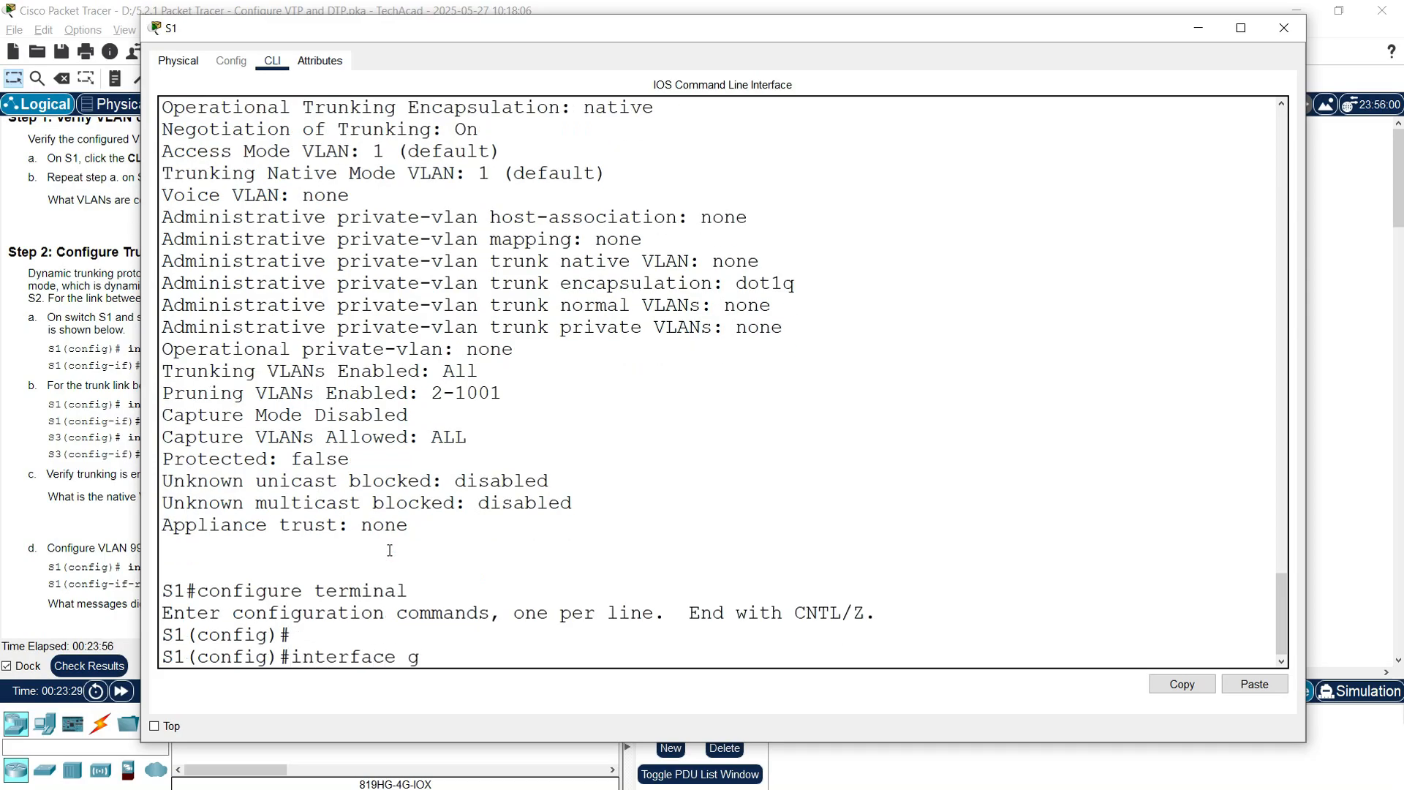
text(0/1)
key(Return)
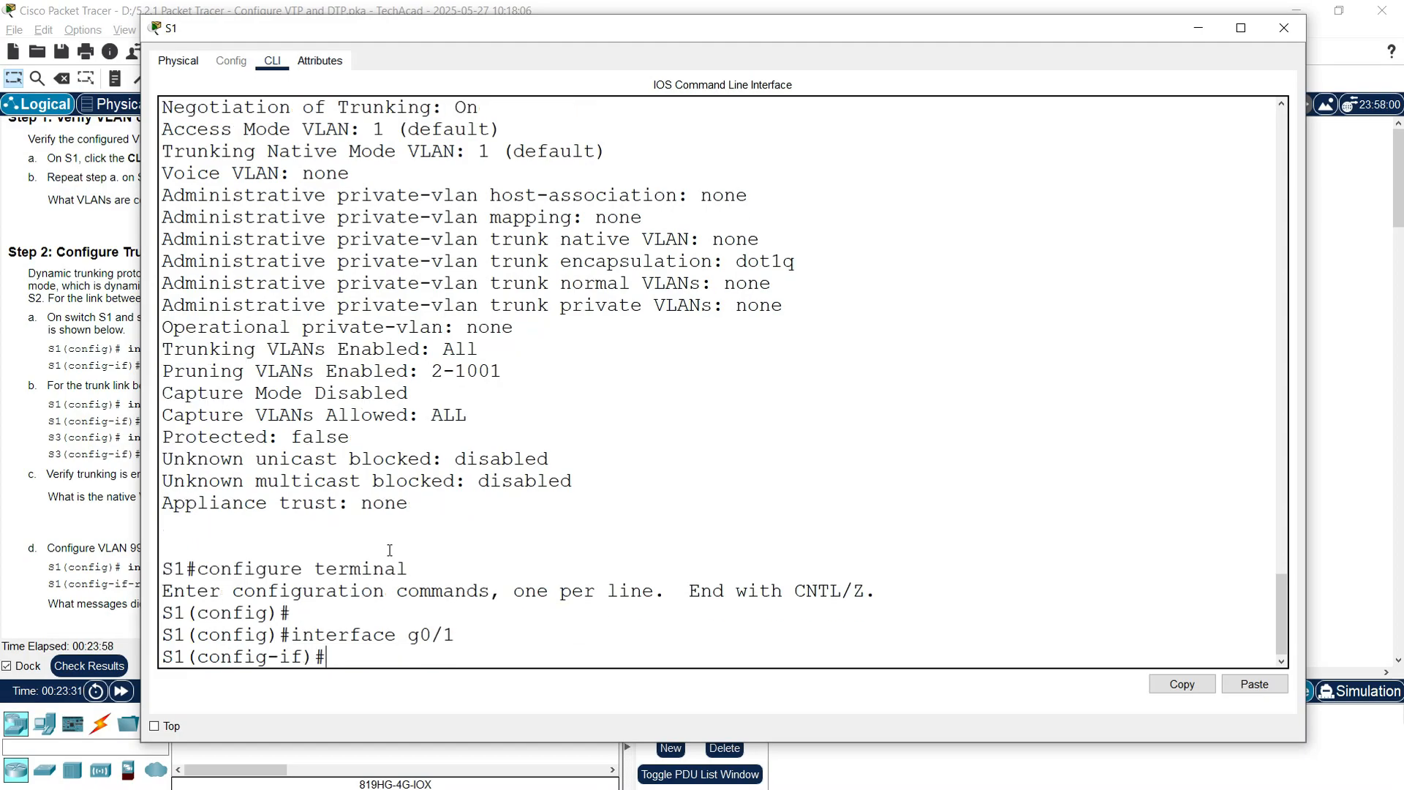
text(switchport)
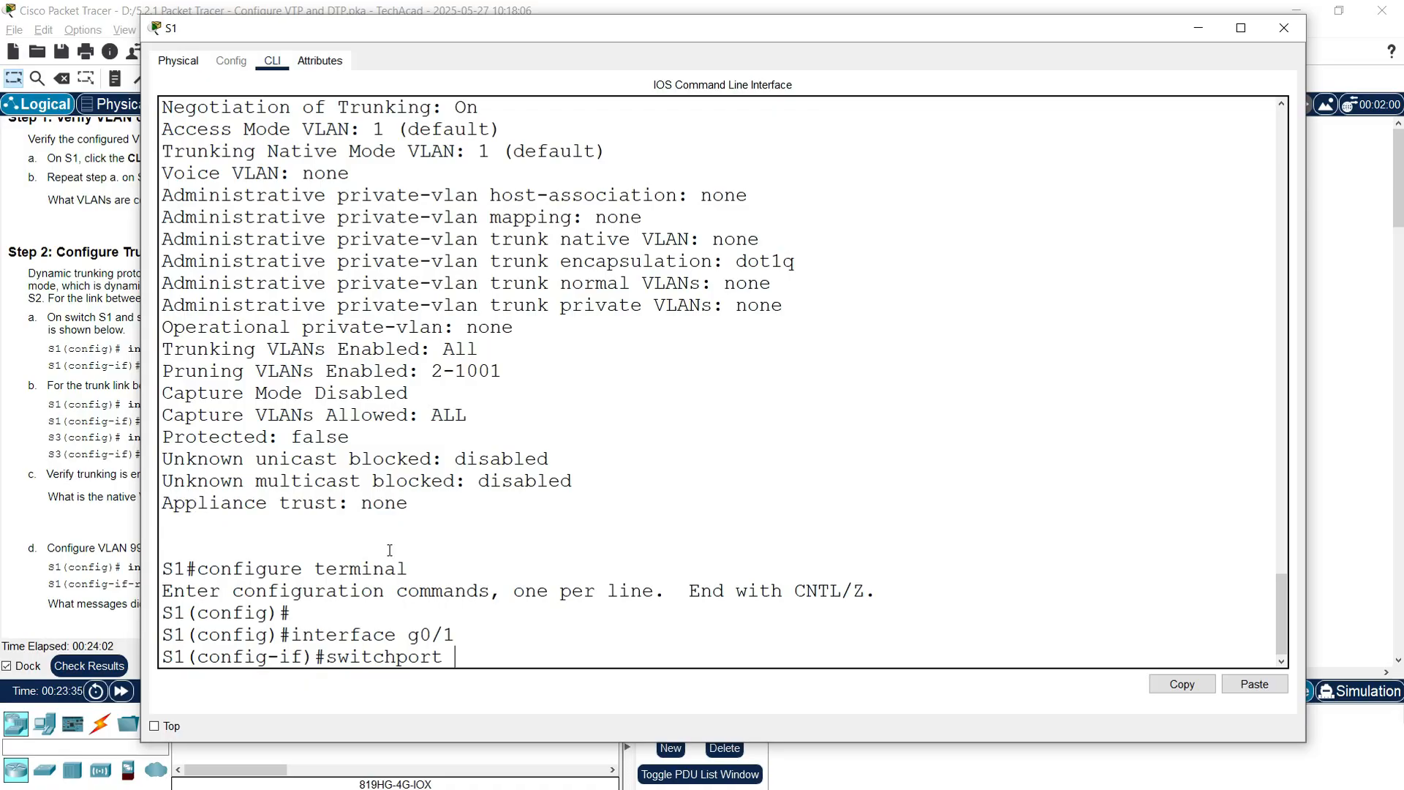
text( mode dynamic desirable)
key(Return)
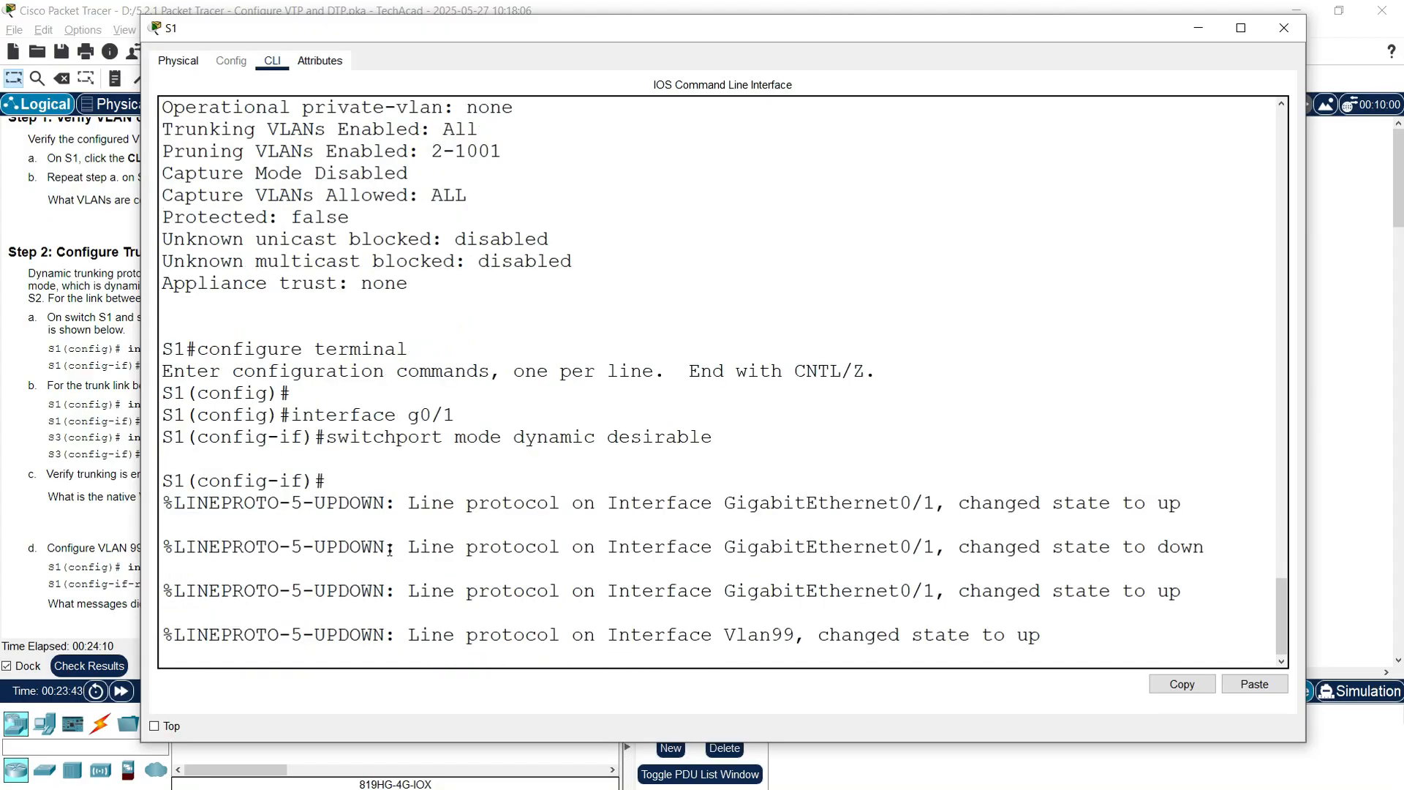
key(Return)
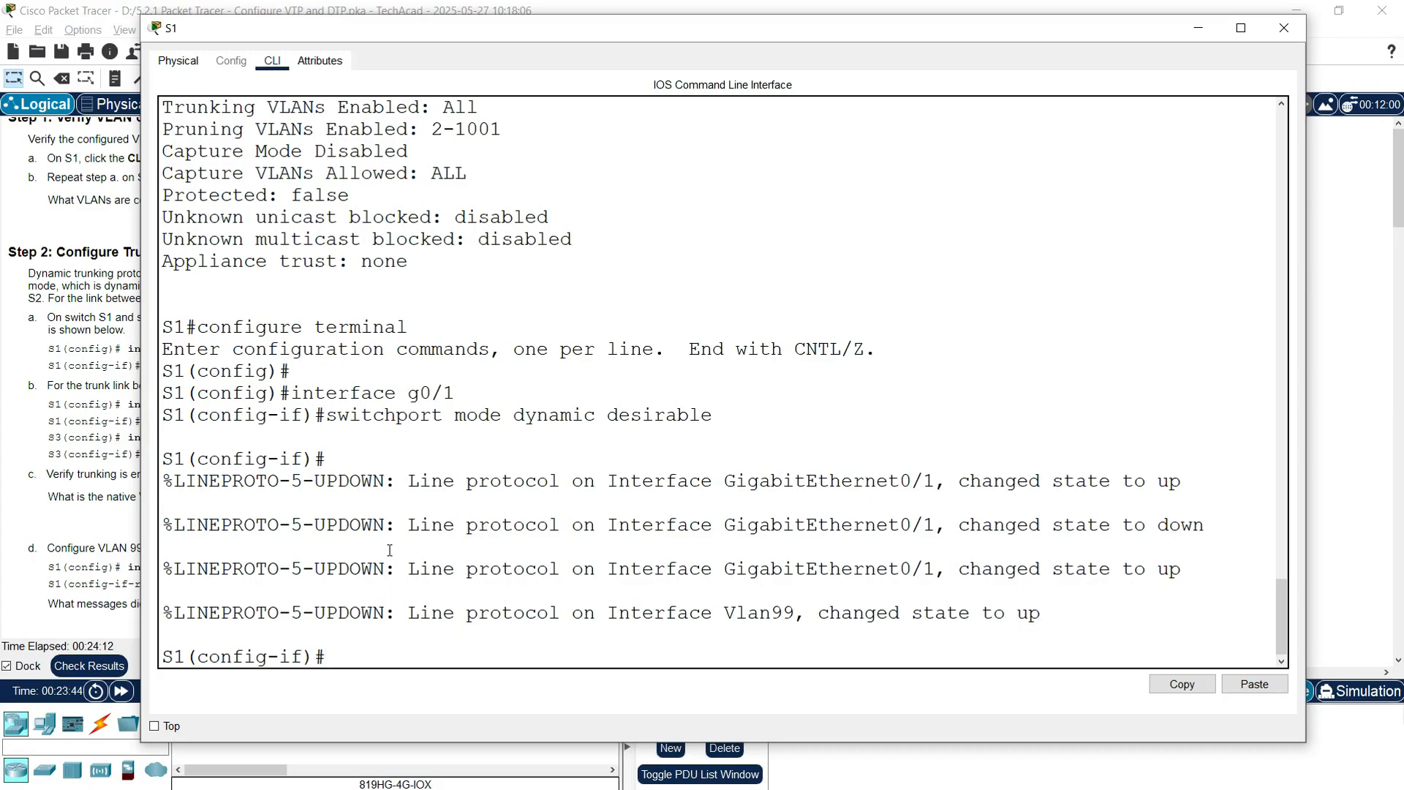
click(1282, 29)
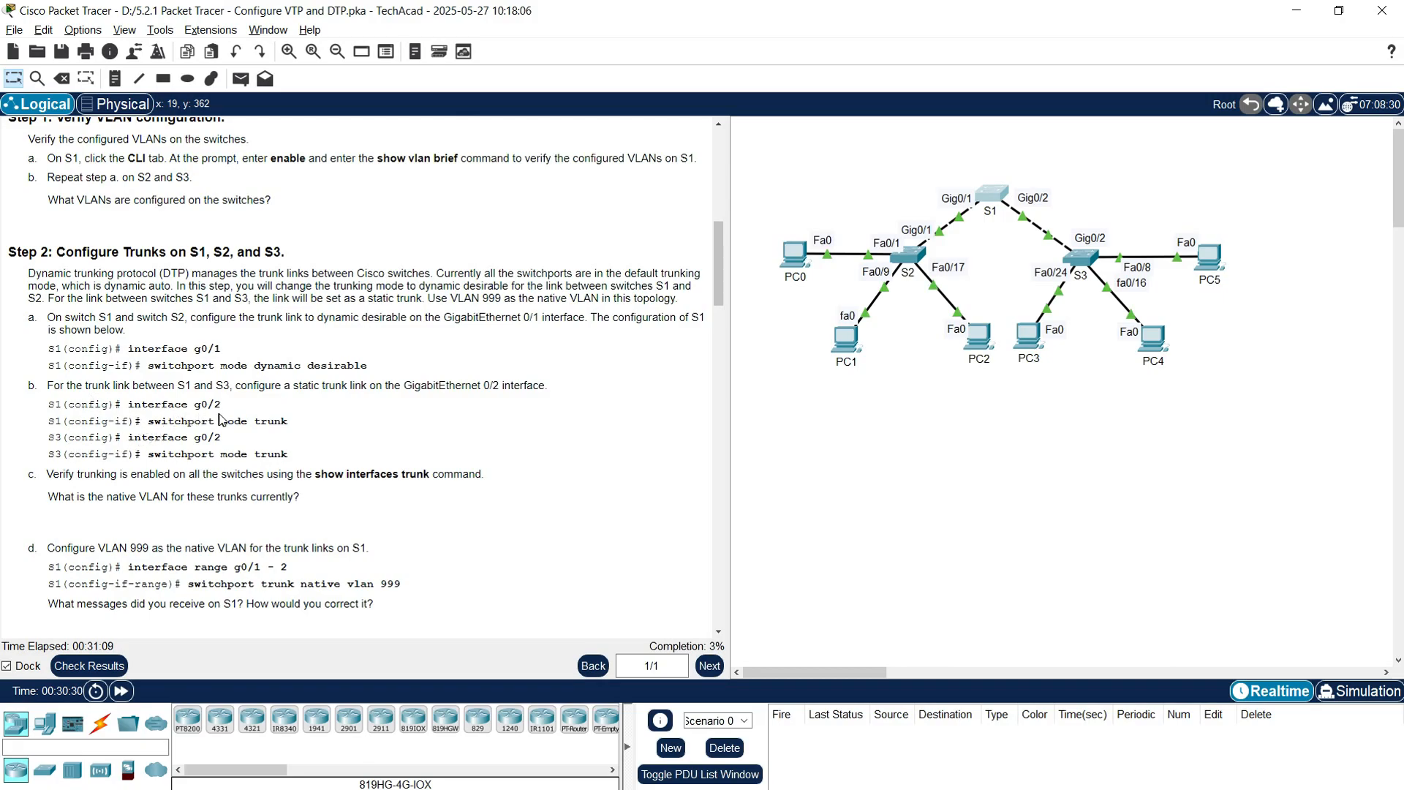
Step: Make S1's G0/2 a static trunk with switchport mode trunk, then close the window
click(989, 203)
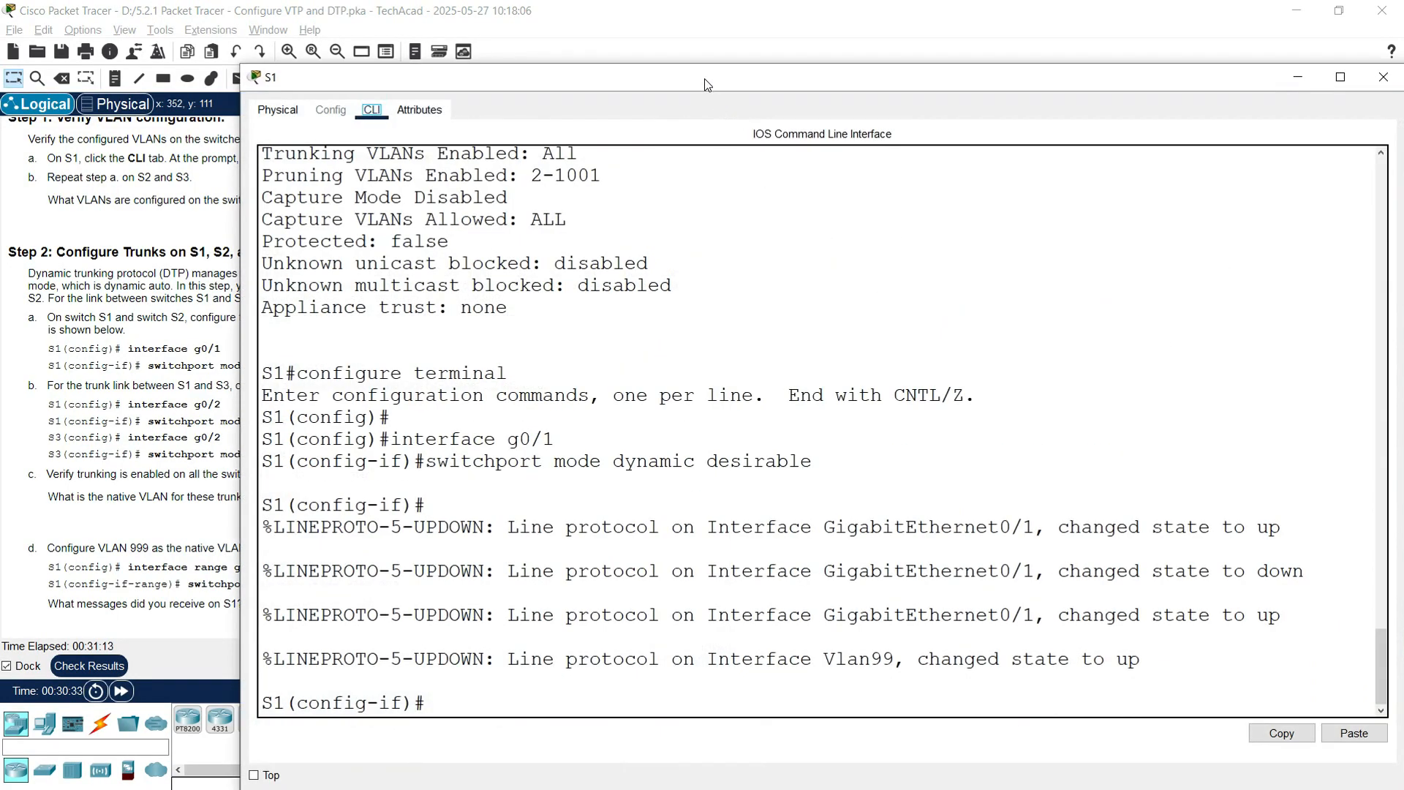
drag(705, 78, 570, 55)
click(367, 662)
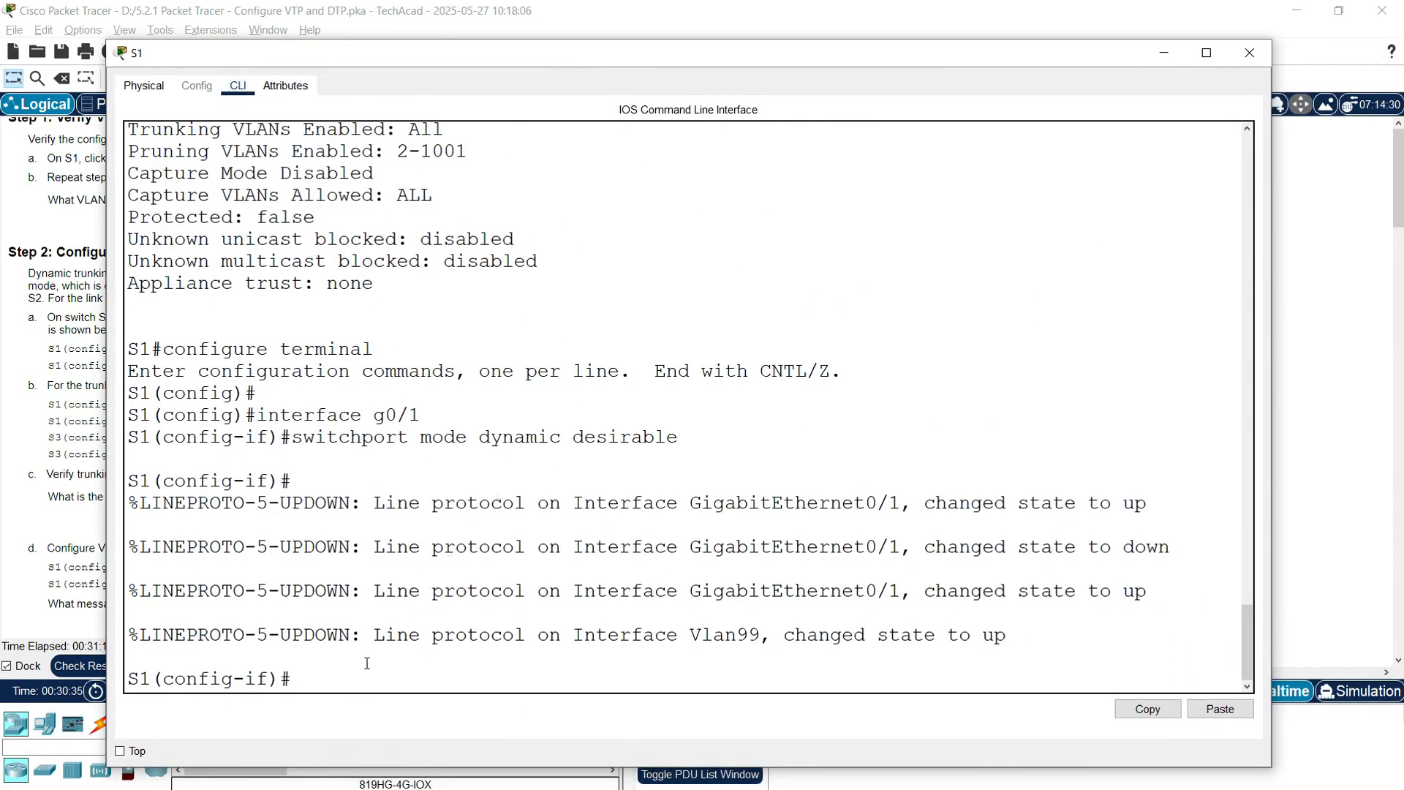
text(interface g0/2)
key(Return)
key(Return)
text(switchp)
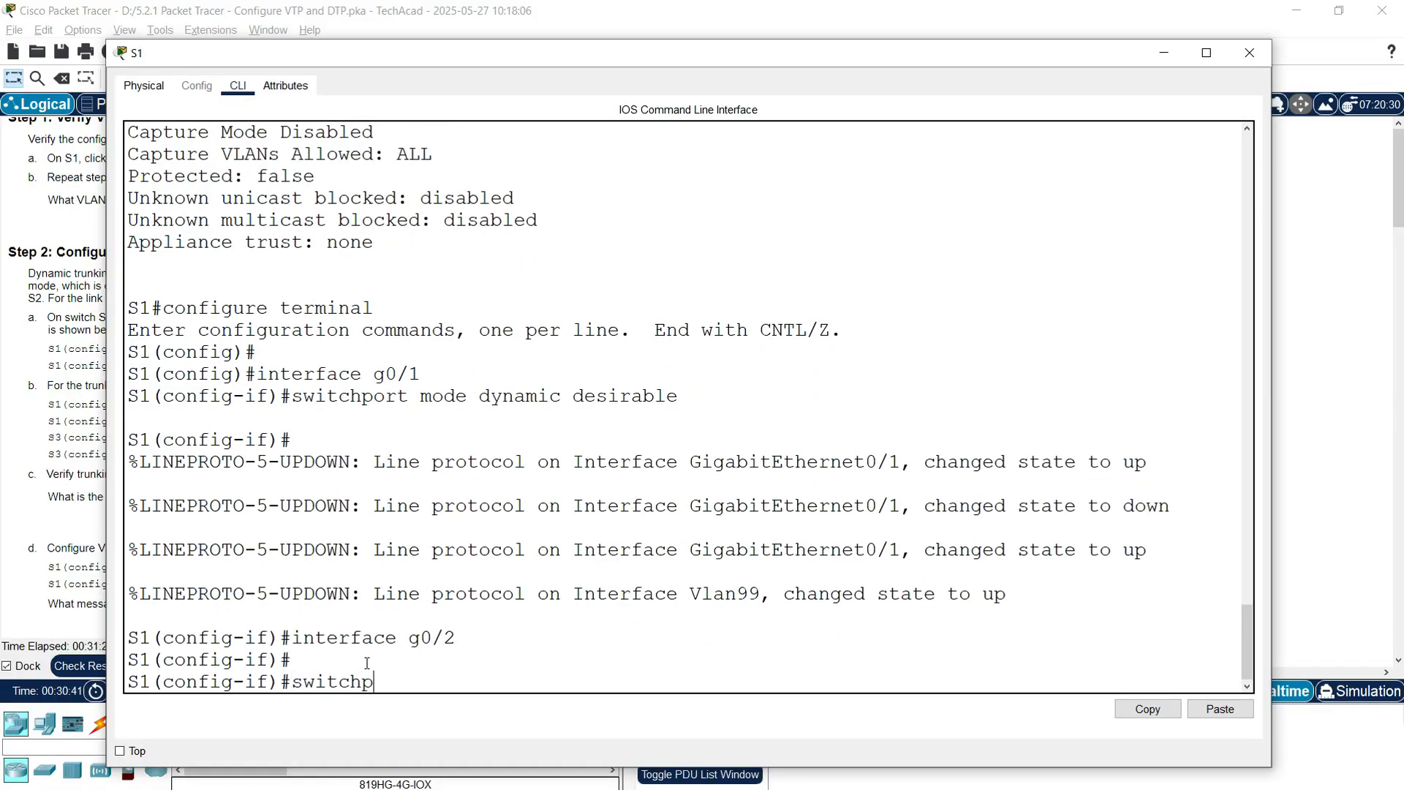
text(ort mode trunk)
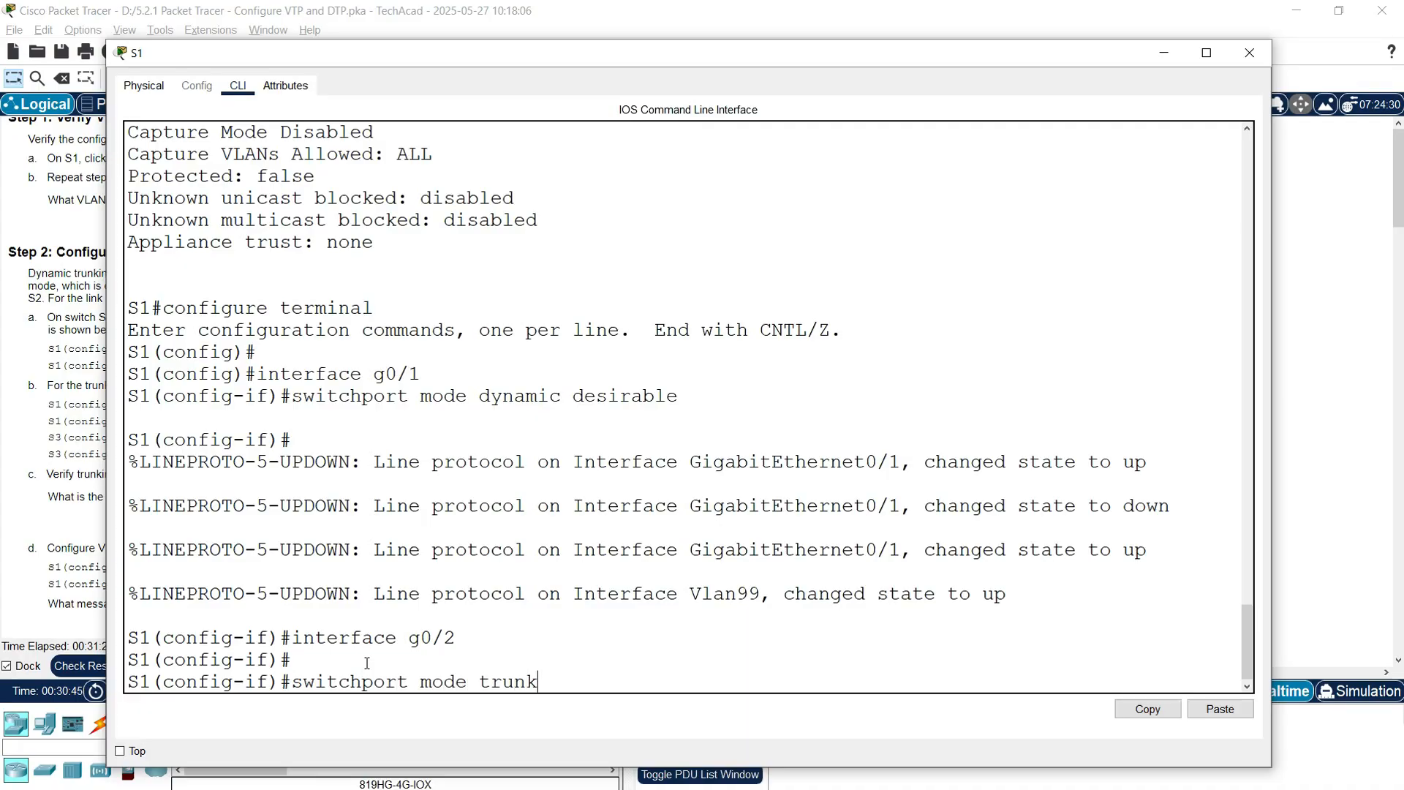
key(Return)
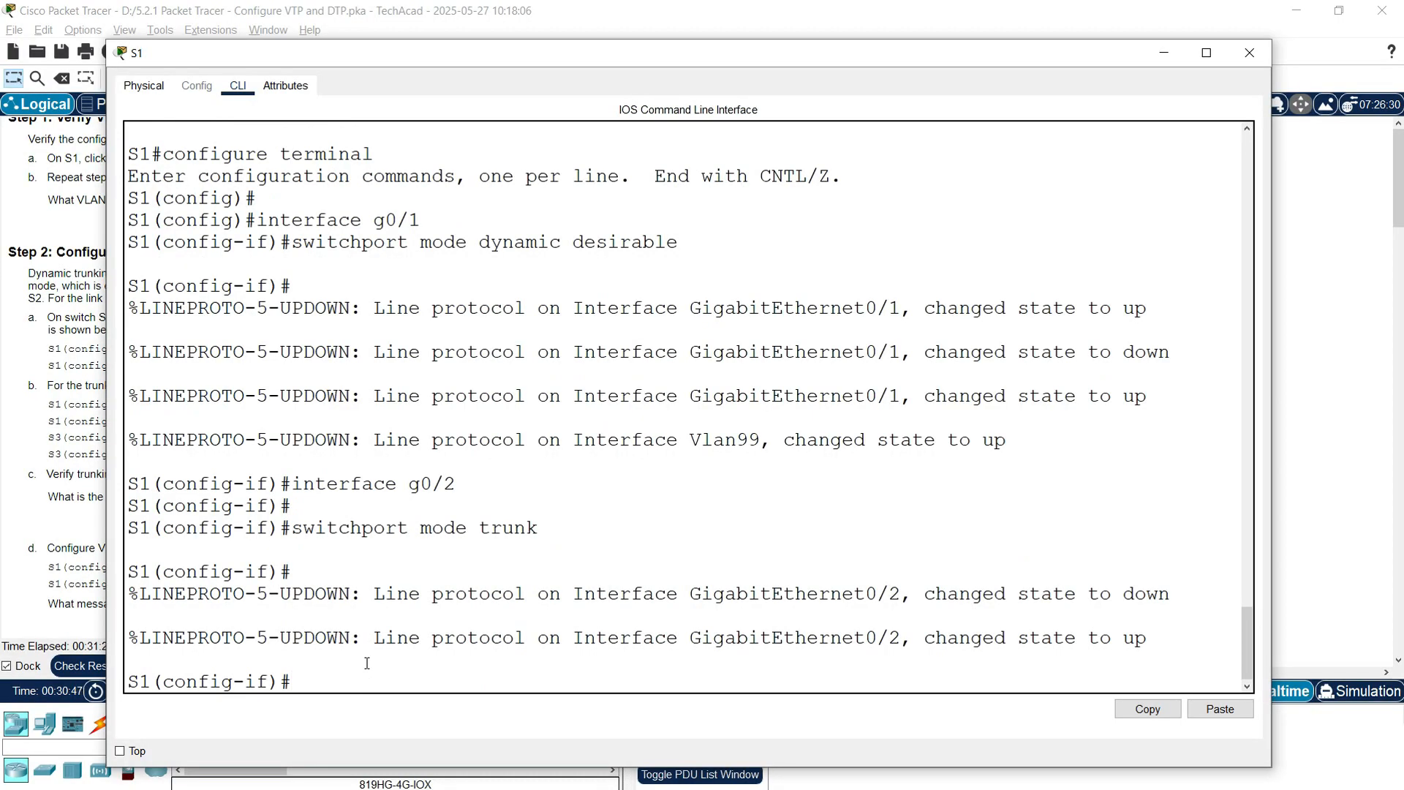
click(1249, 52)
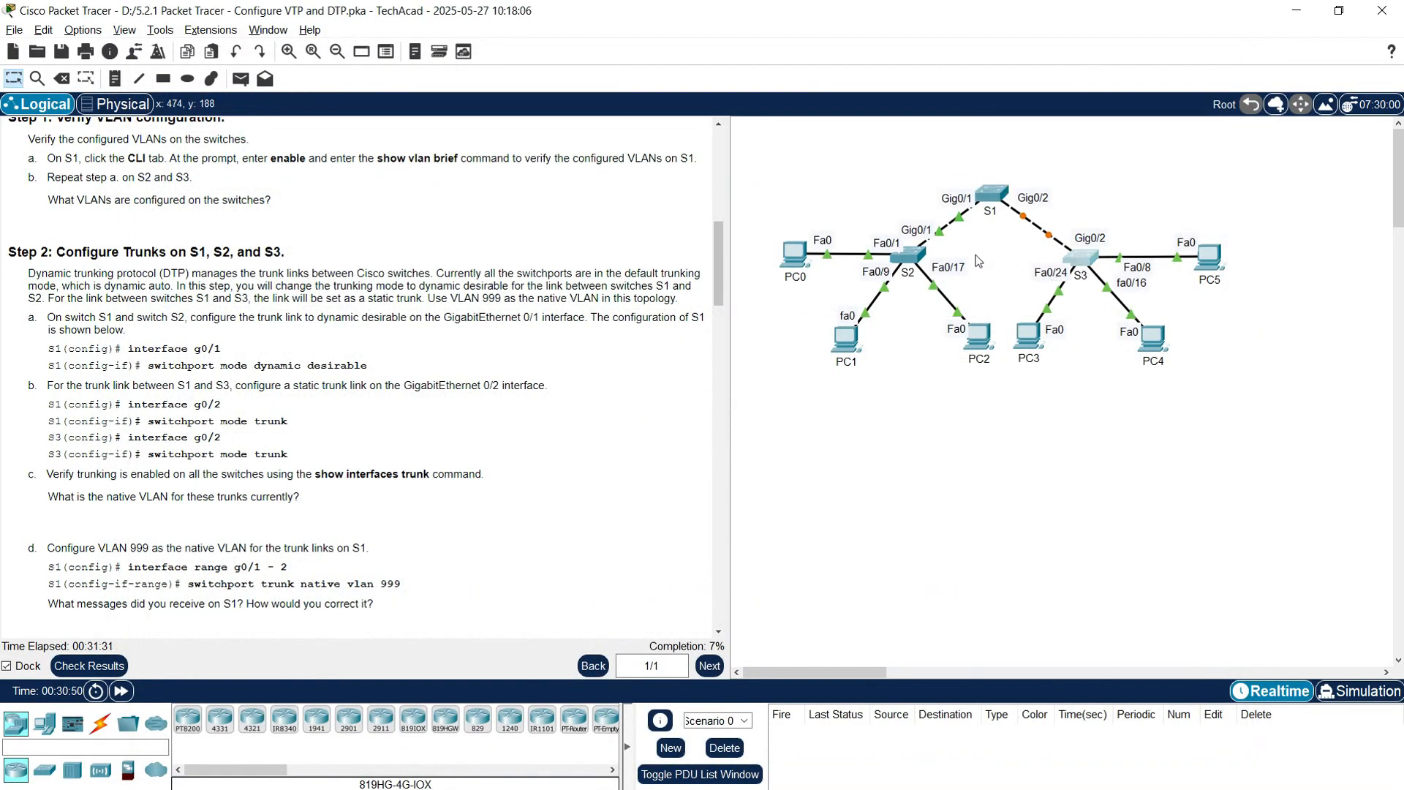
Step: Open S3's console and enter privileged then global configuration mode
click(1078, 268)
drag(648, 85, 511, 40)
click(574, 447)
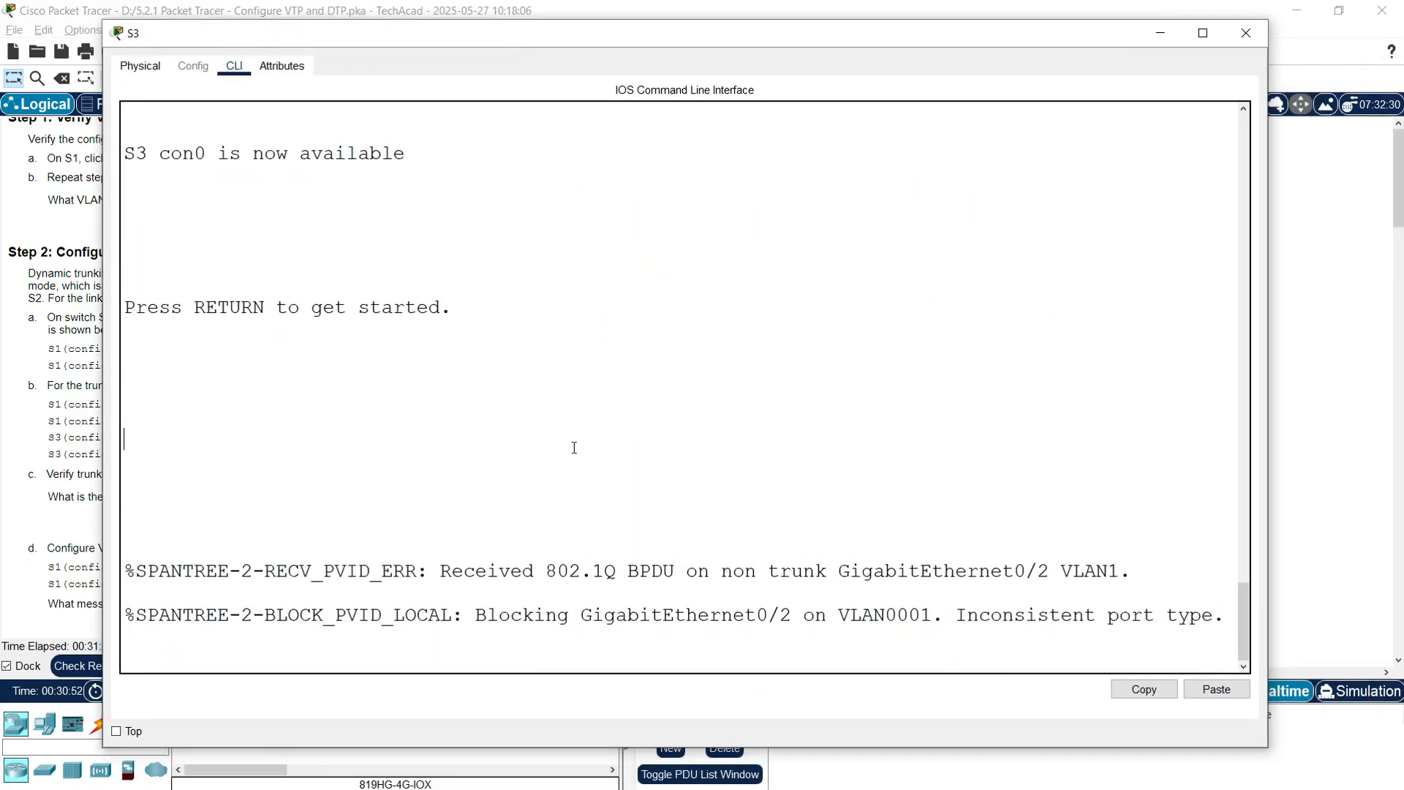
key(Return)
text(enable)
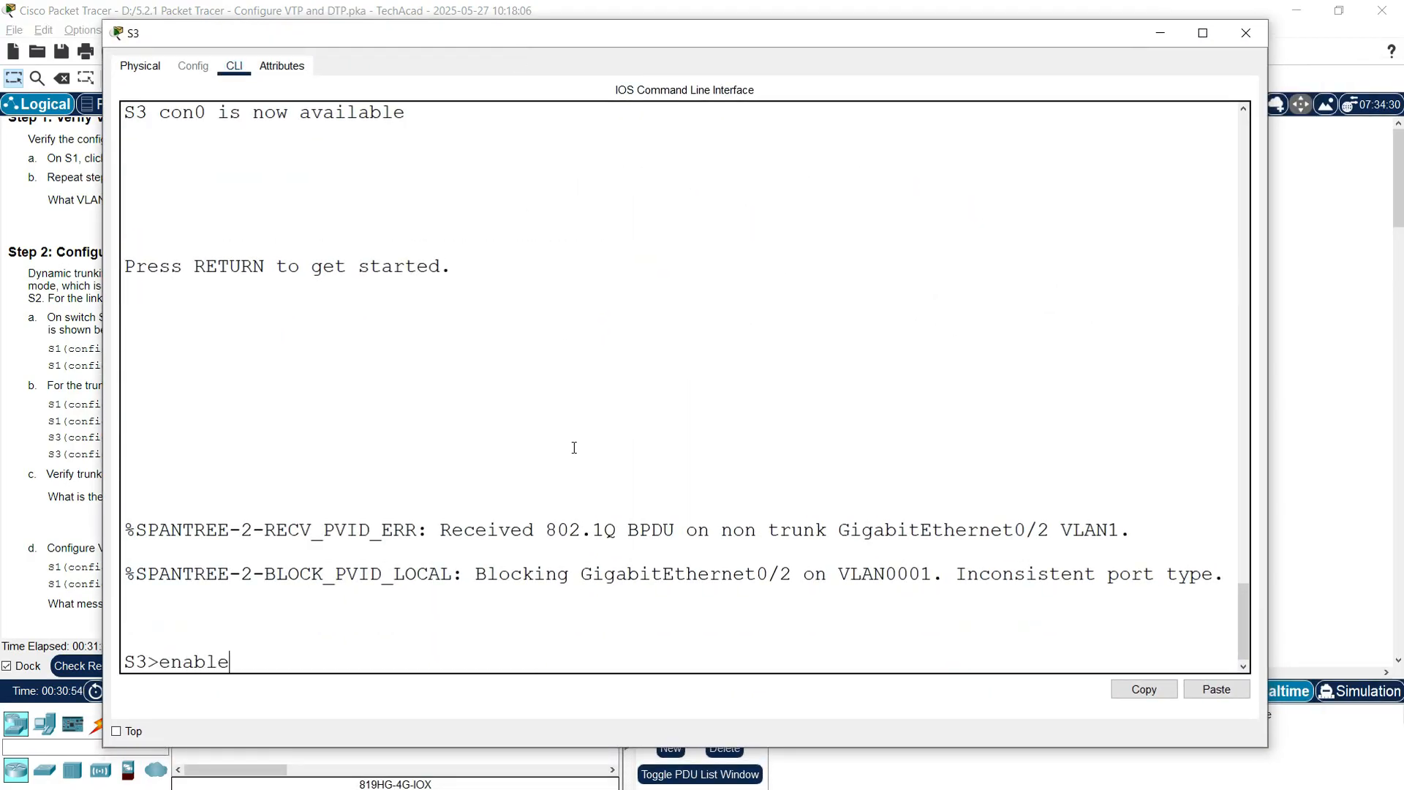
key(Return)
text(conf t)
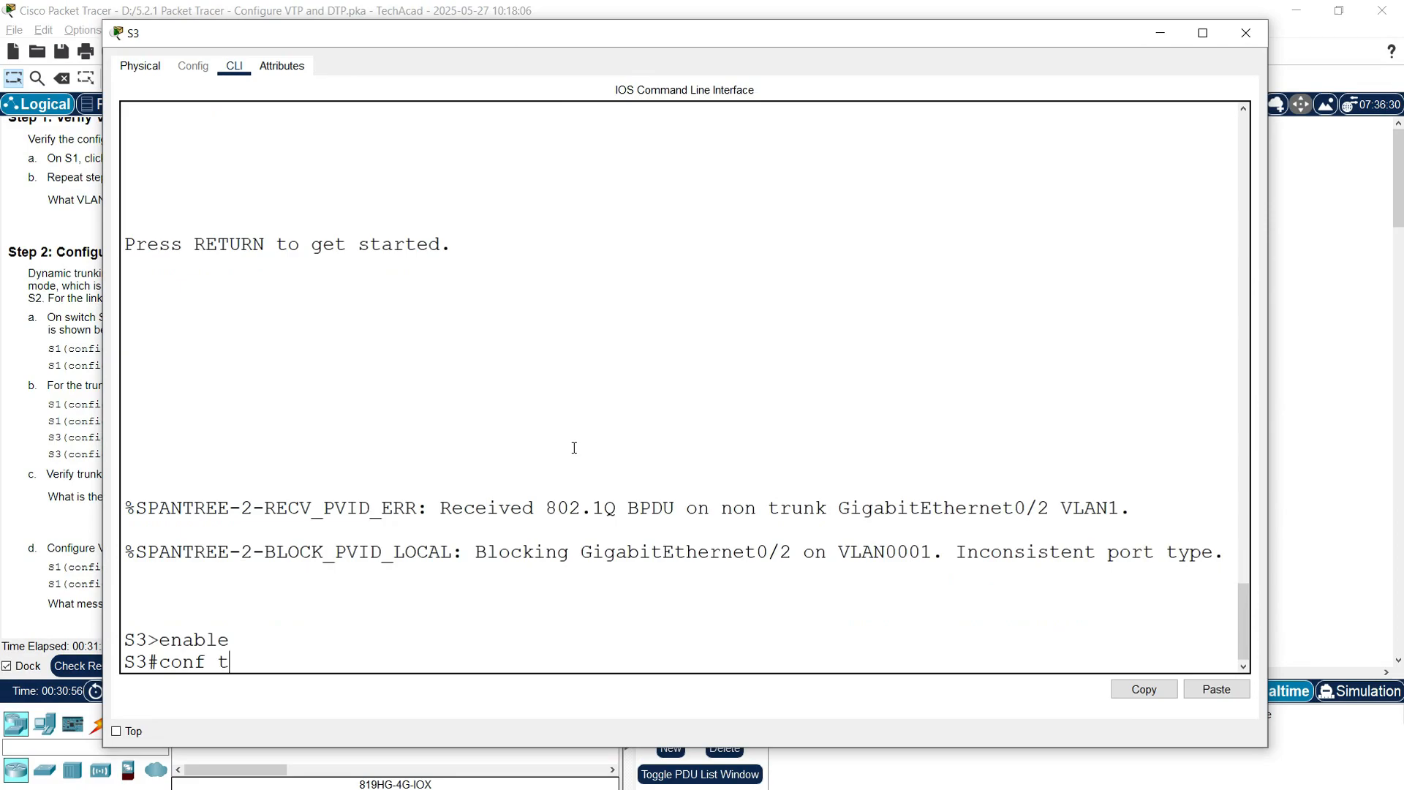
key(Return)
Step: Set S3's Gig0/2 to switchport mode trunk and close the console
text(interface )
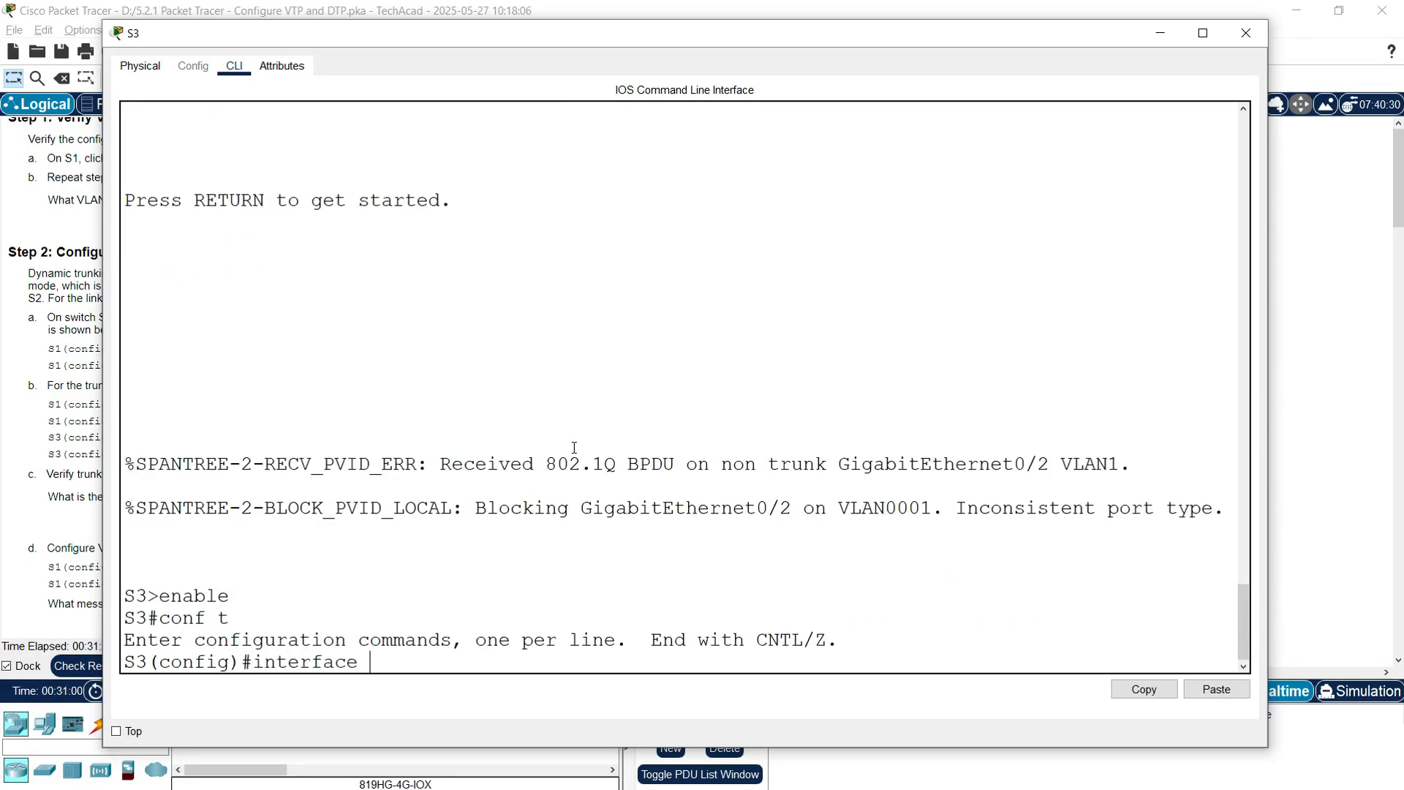
text(g0/2)
key(Return)
text(switchport mode trun)
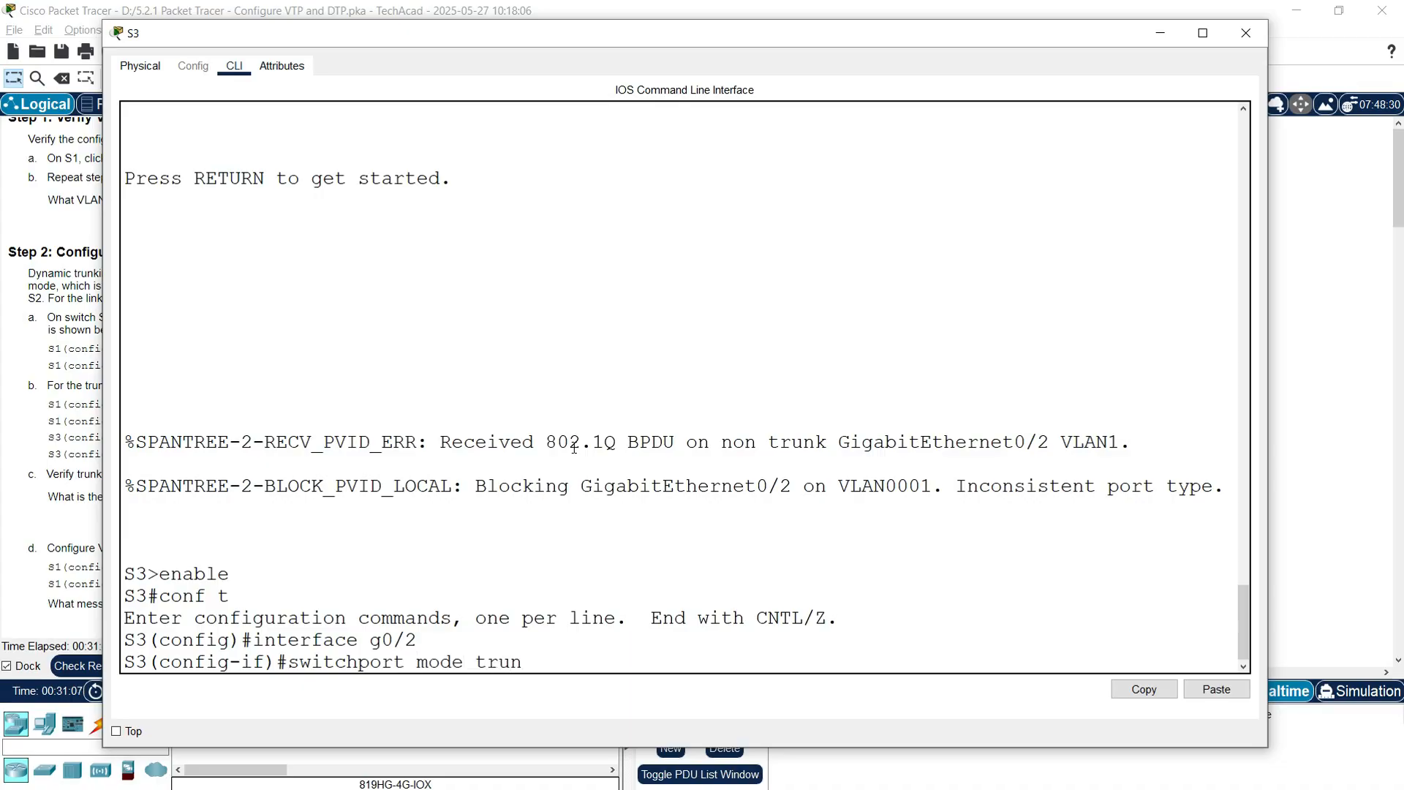
text(k)
key(Return)
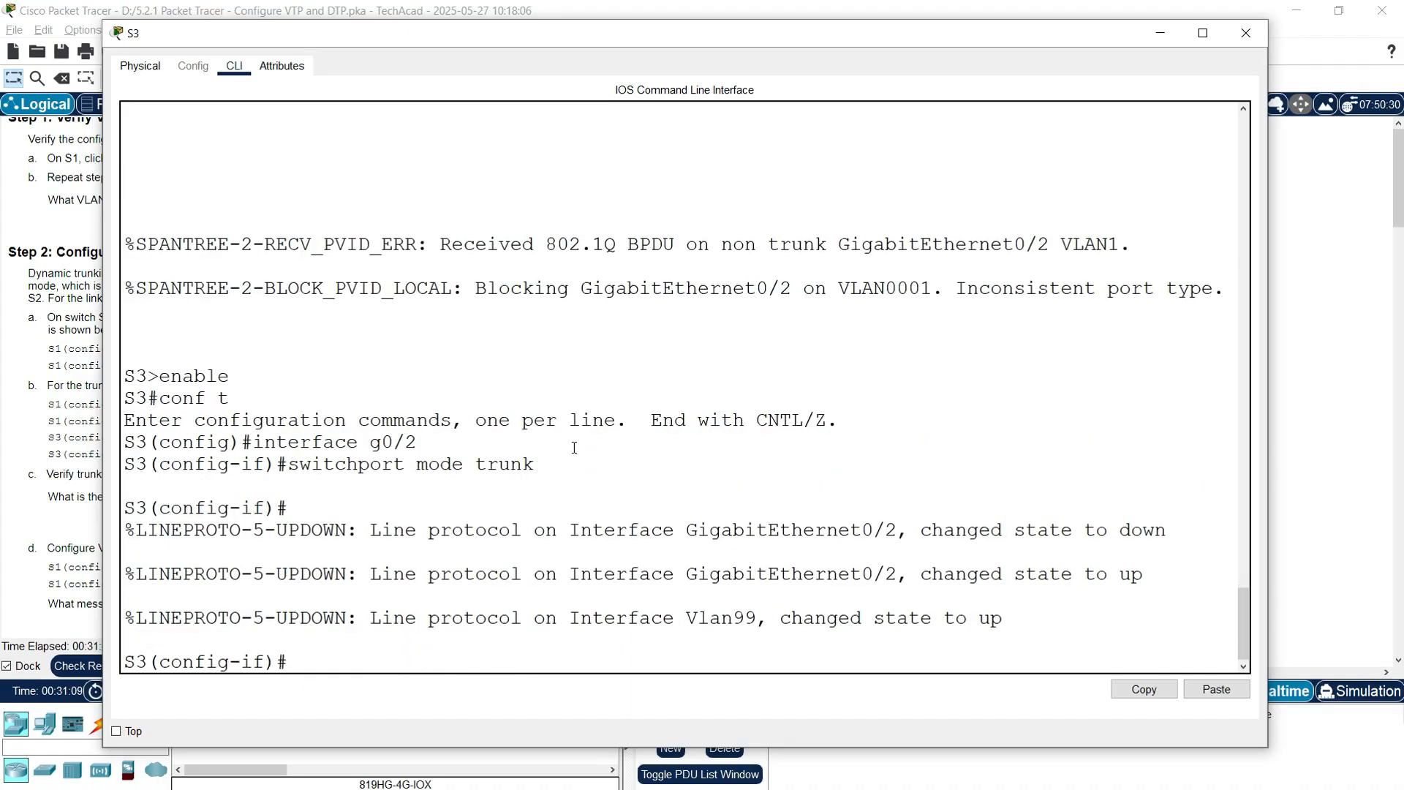
click(1245, 34)
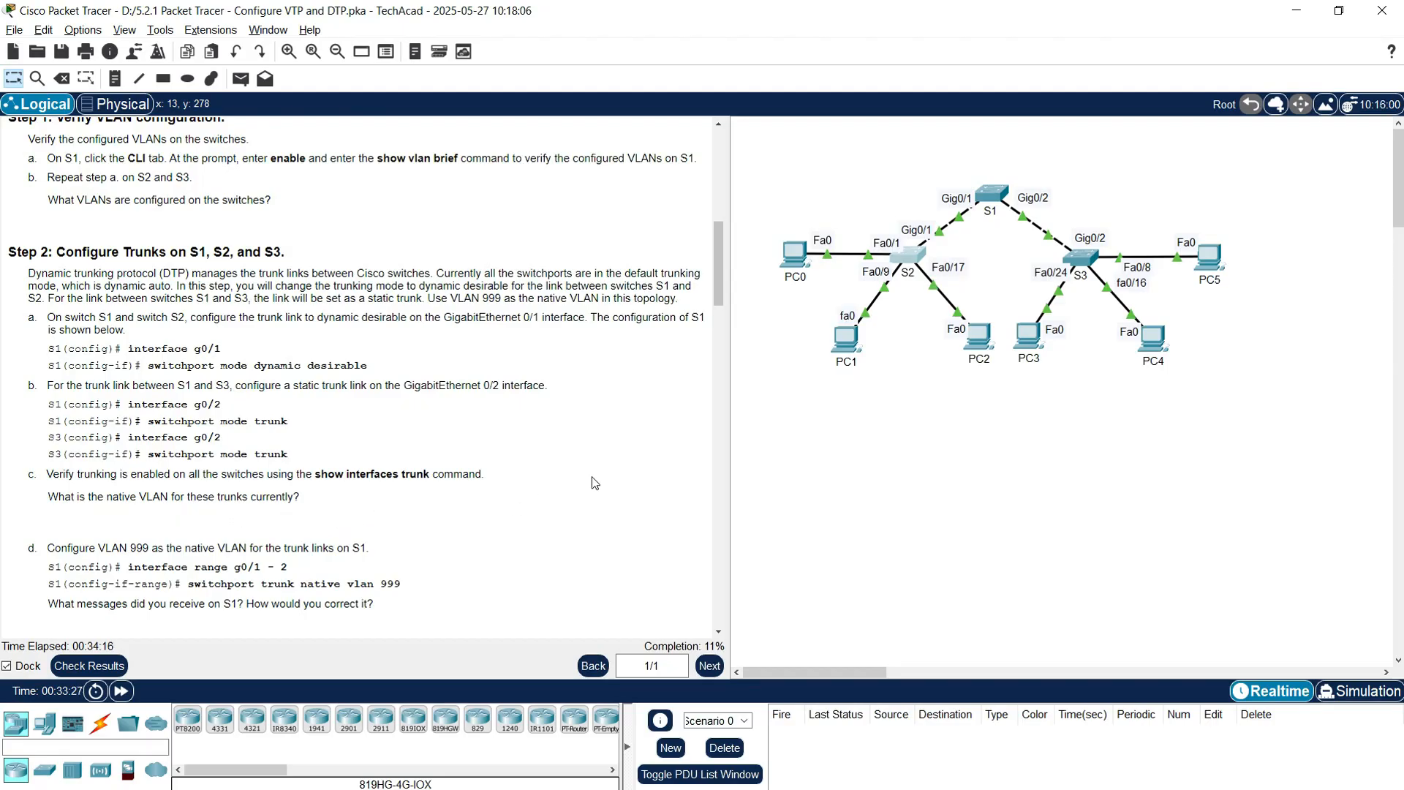
Step: Run enable and show interfaces trunk on S2
click(914, 259)
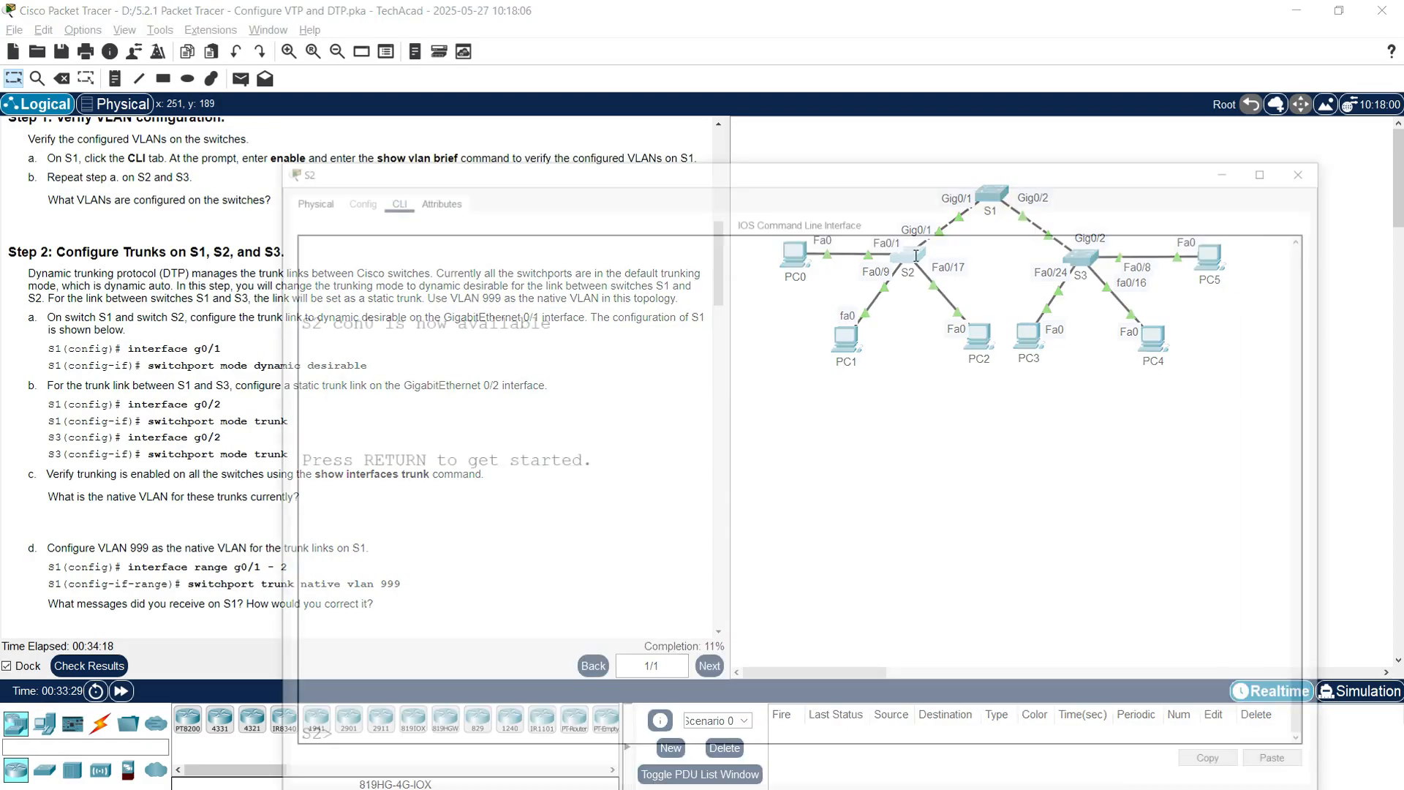
key(Return)
text(enable)
key(Return)
text(show interfaces trunk)
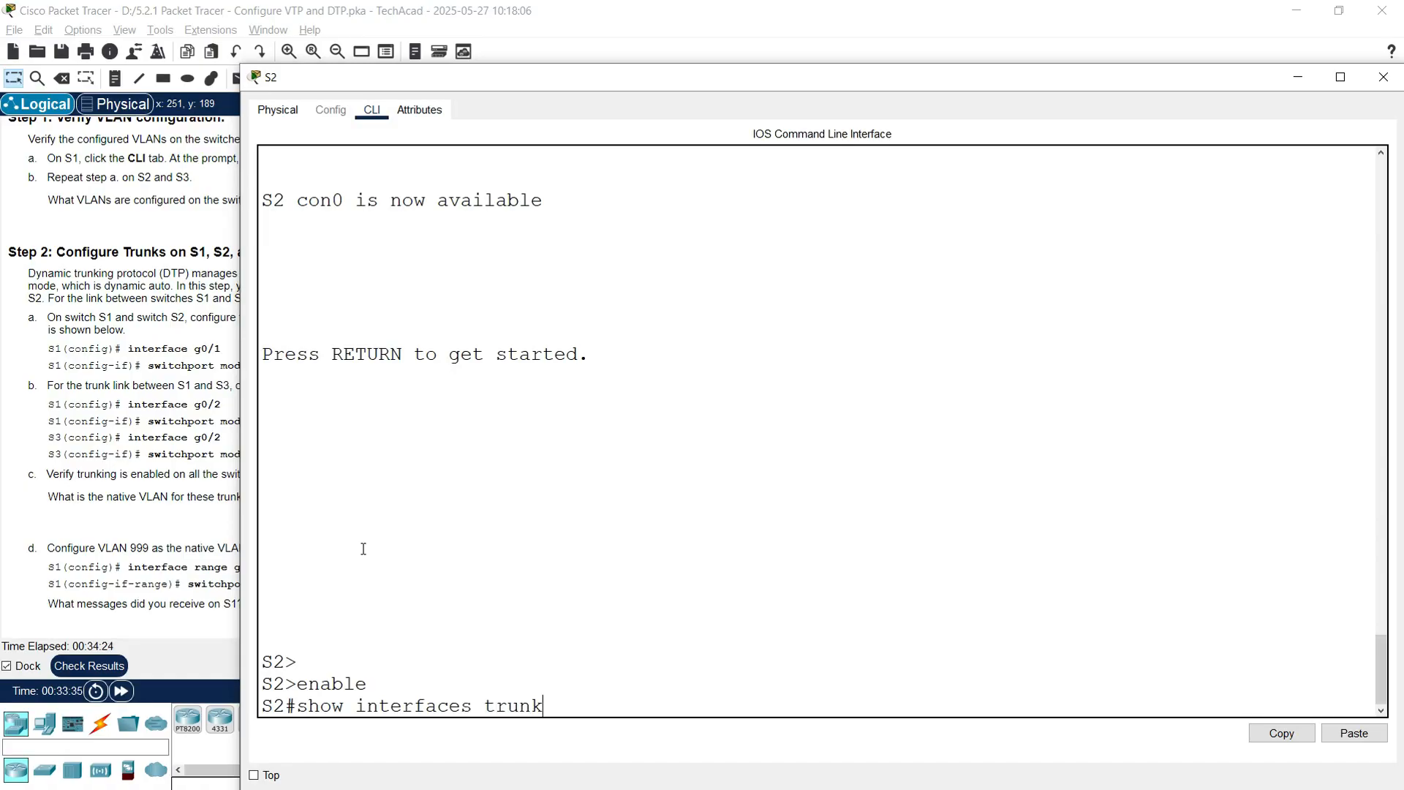
key(Return)
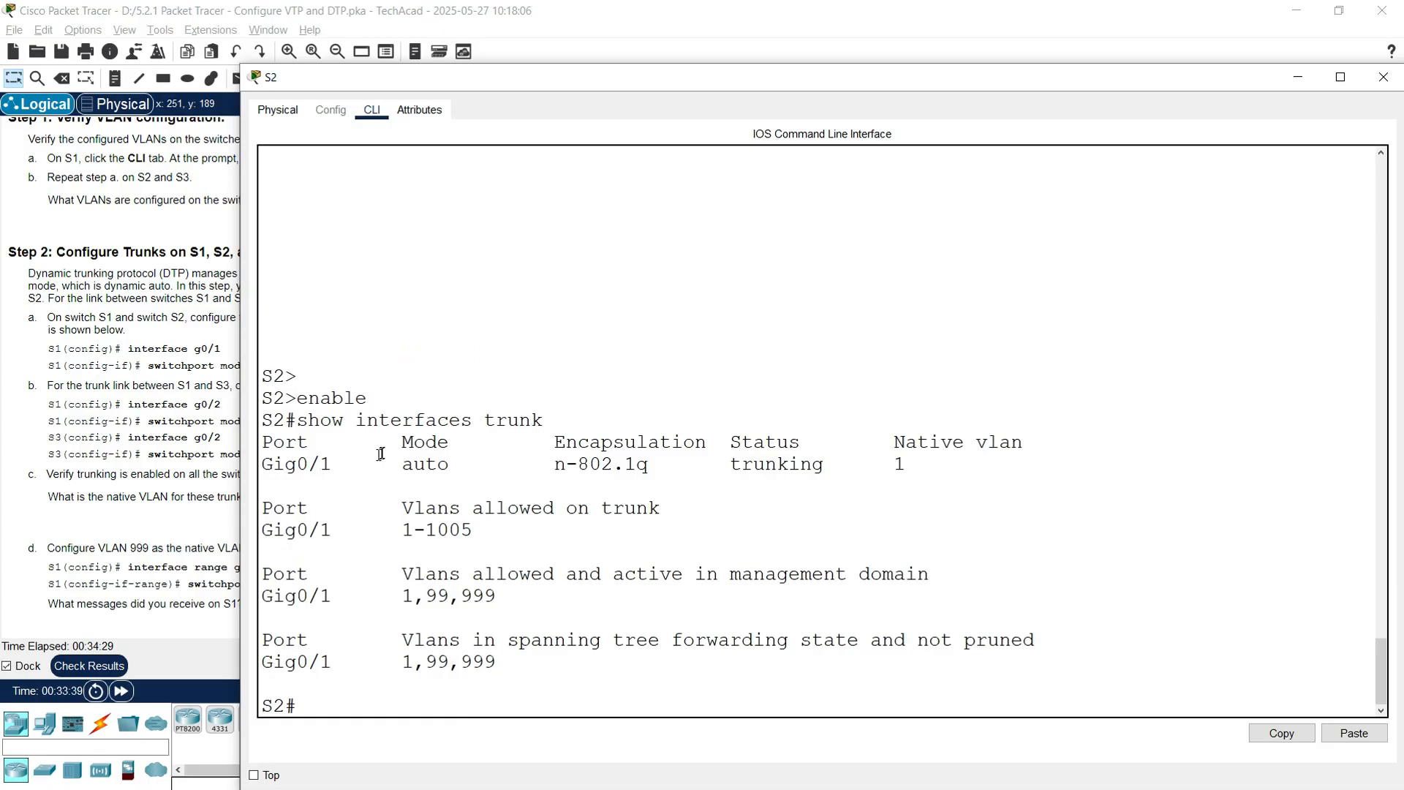
Step: Review S2's Gig0/1 row: auto mode, trunking status, native VLAN 1
drag(395, 446, 486, 470)
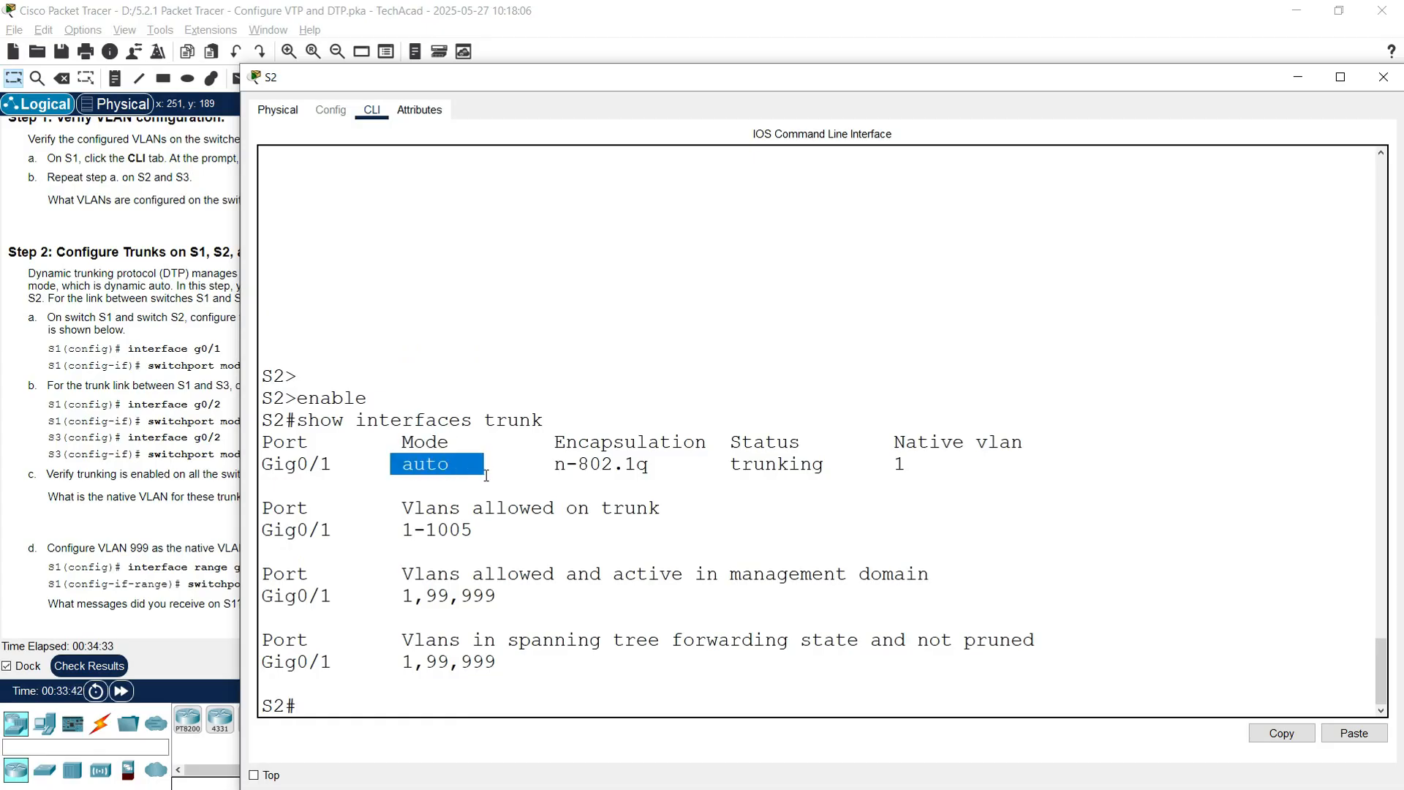
click(156, 450)
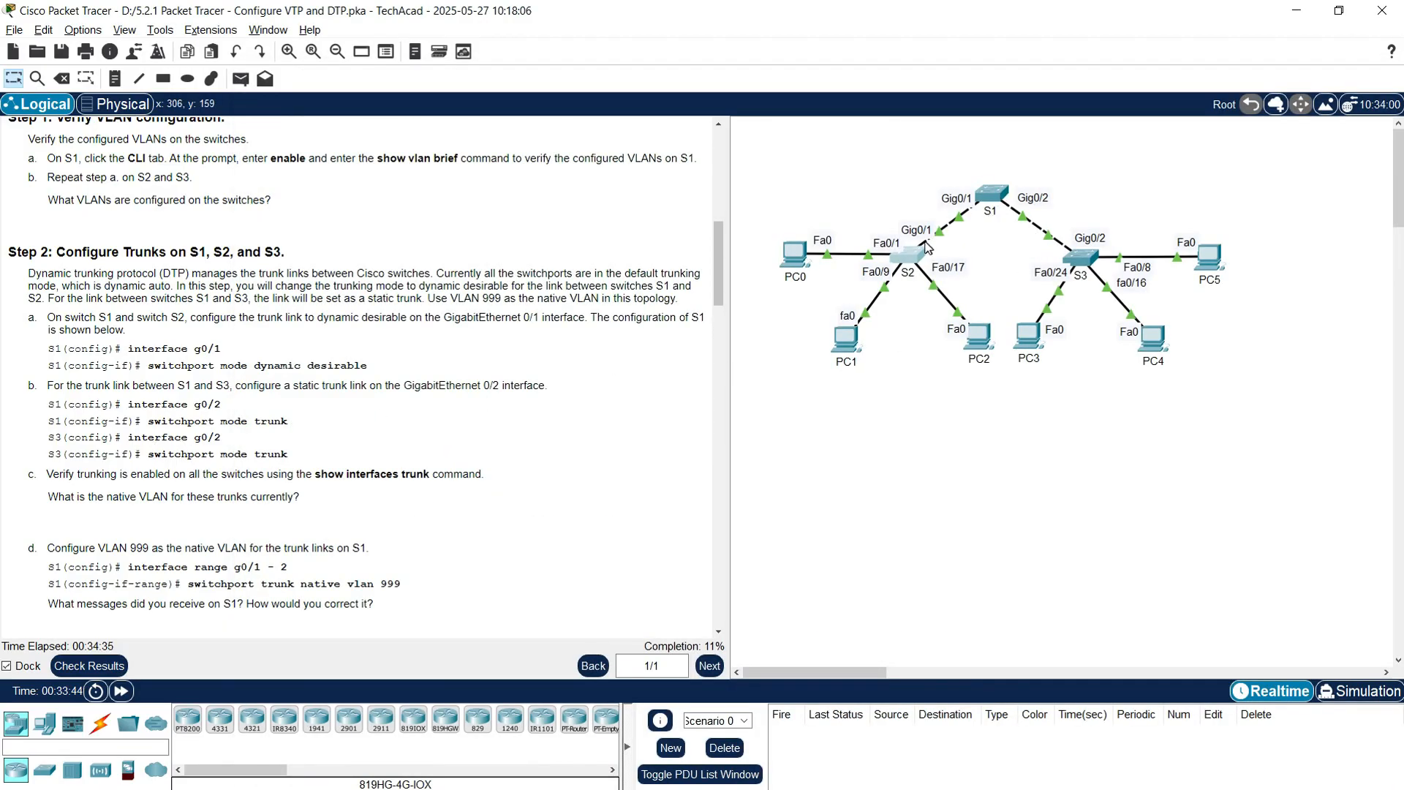
click(913, 259)
drag(400, 447, 463, 462)
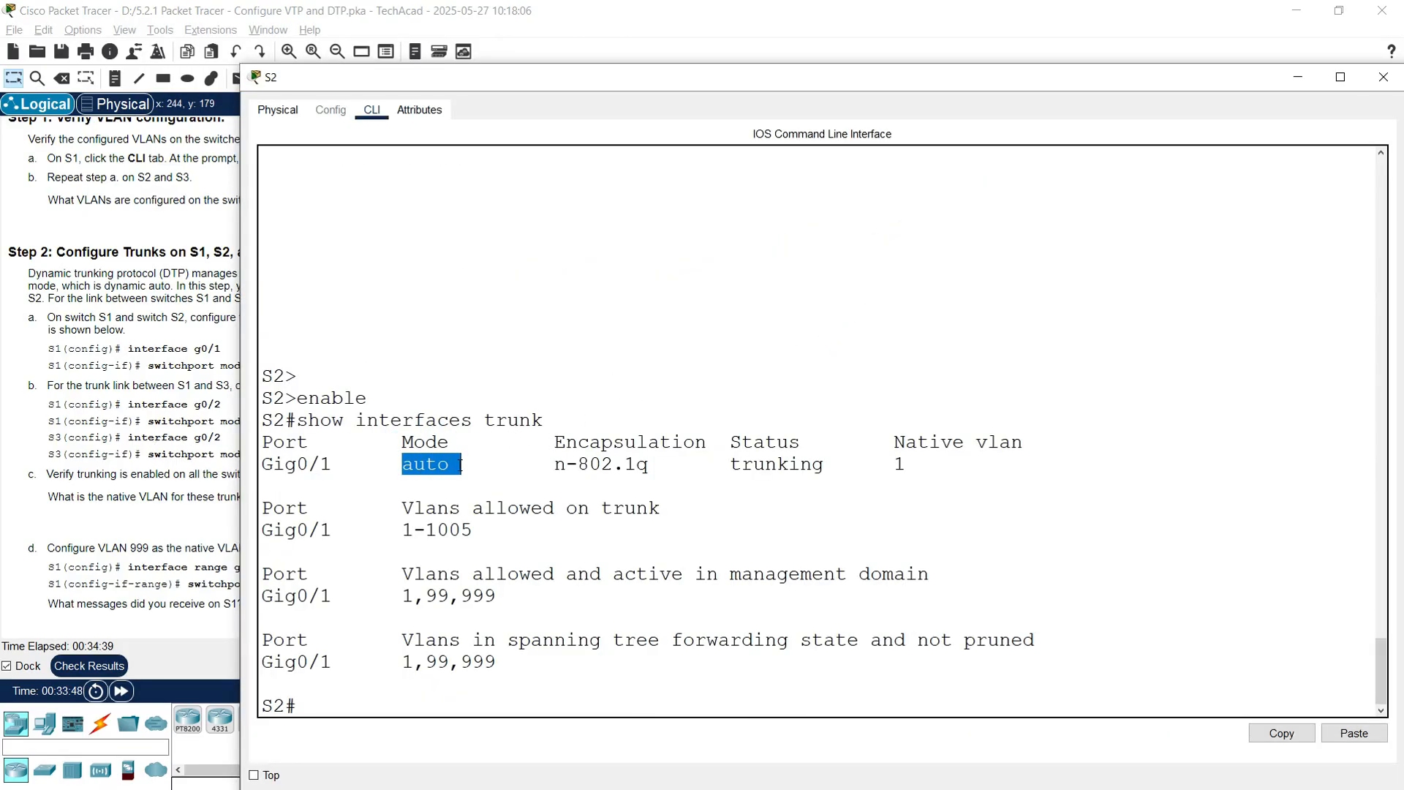
drag(566, 443, 808, 455)
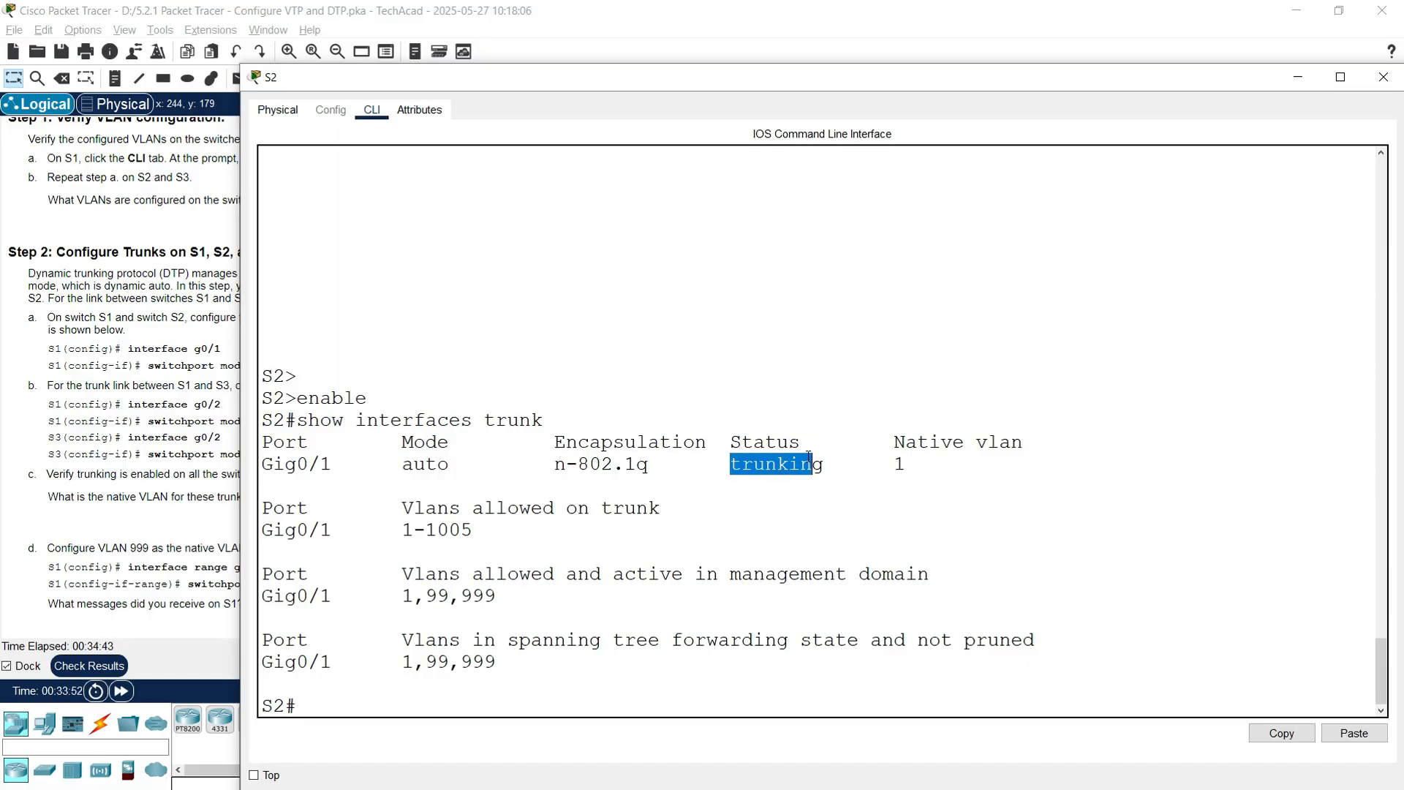
drag(895, 444, 1023, 443)
drag(893, 465, 910, 467)
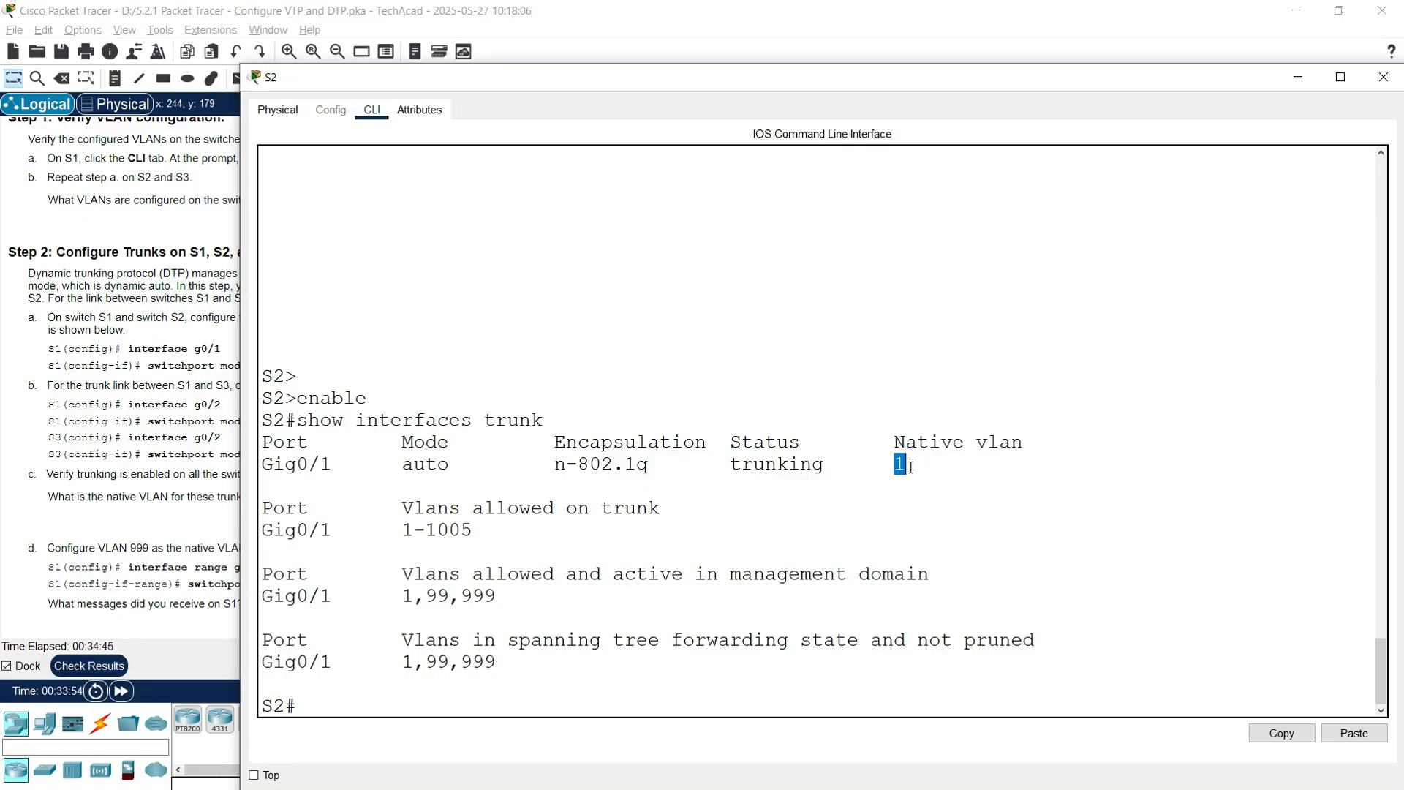
drag(332, 465, 262, 465)
click(189, 451)
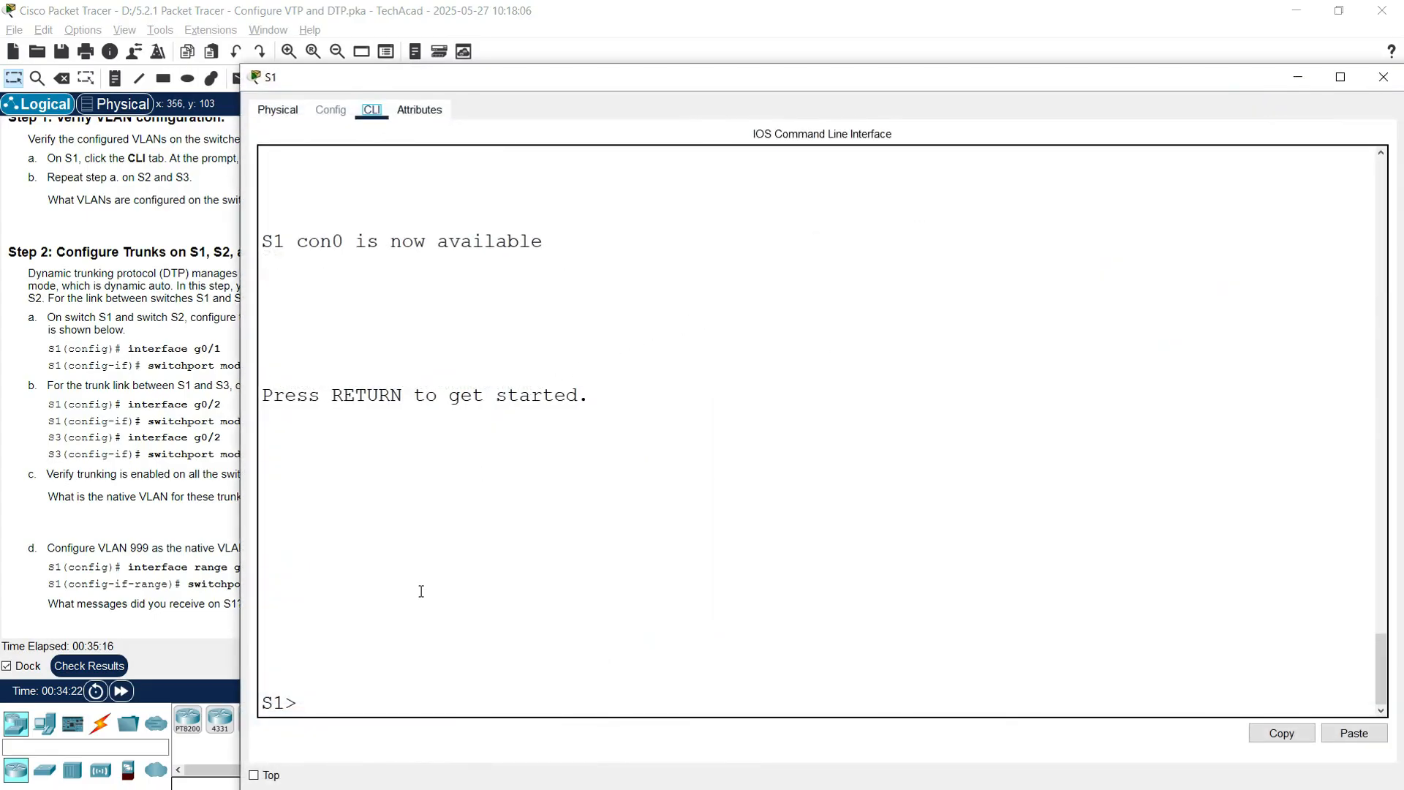
Step: Run enable and show interfaces trunk on S1
text(enable)
key(Return)
text(show interfaces trunk)
key(Return)
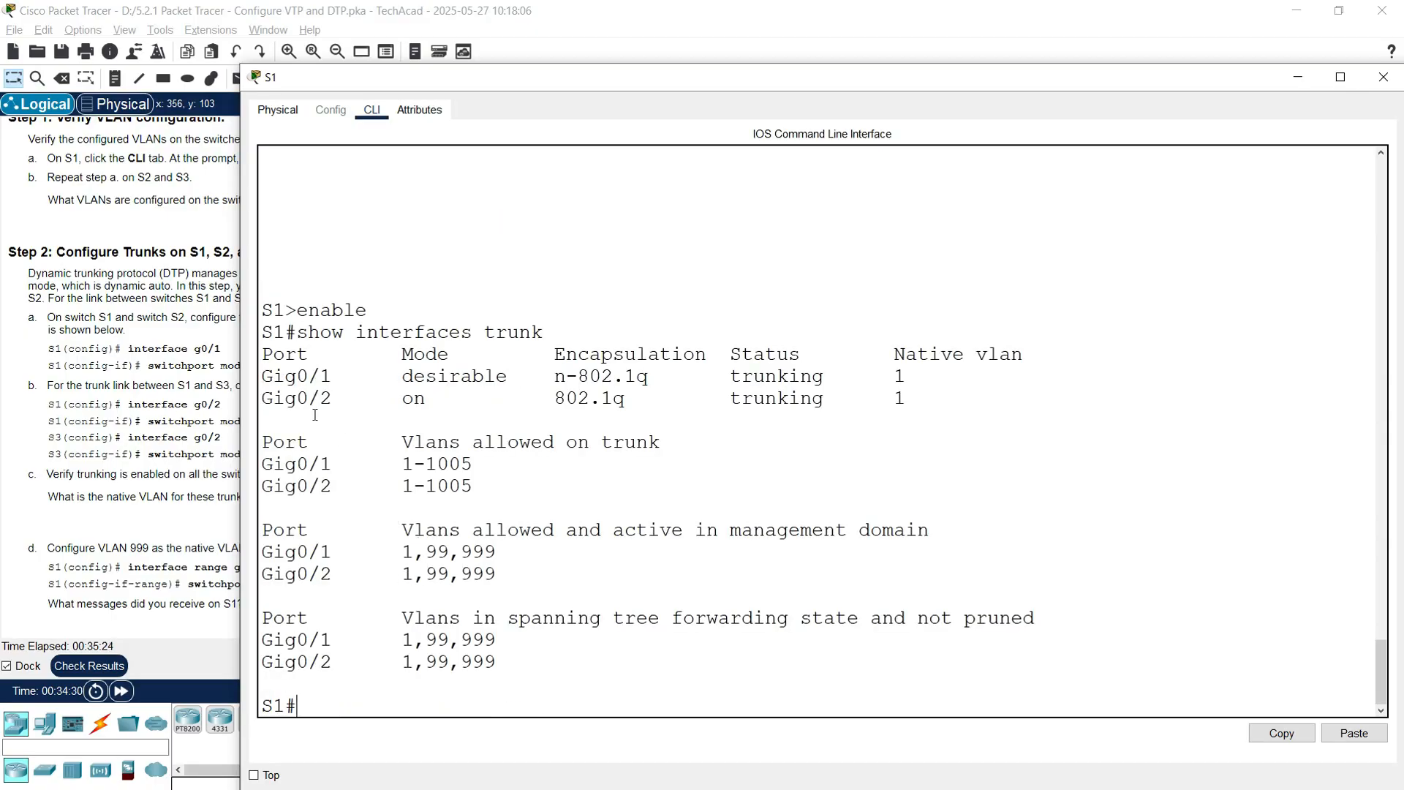
Step: Inspect S1's trunk table: Gig0/1 desirable and Gig0/2 on, both trunking
double_click(281, 376)
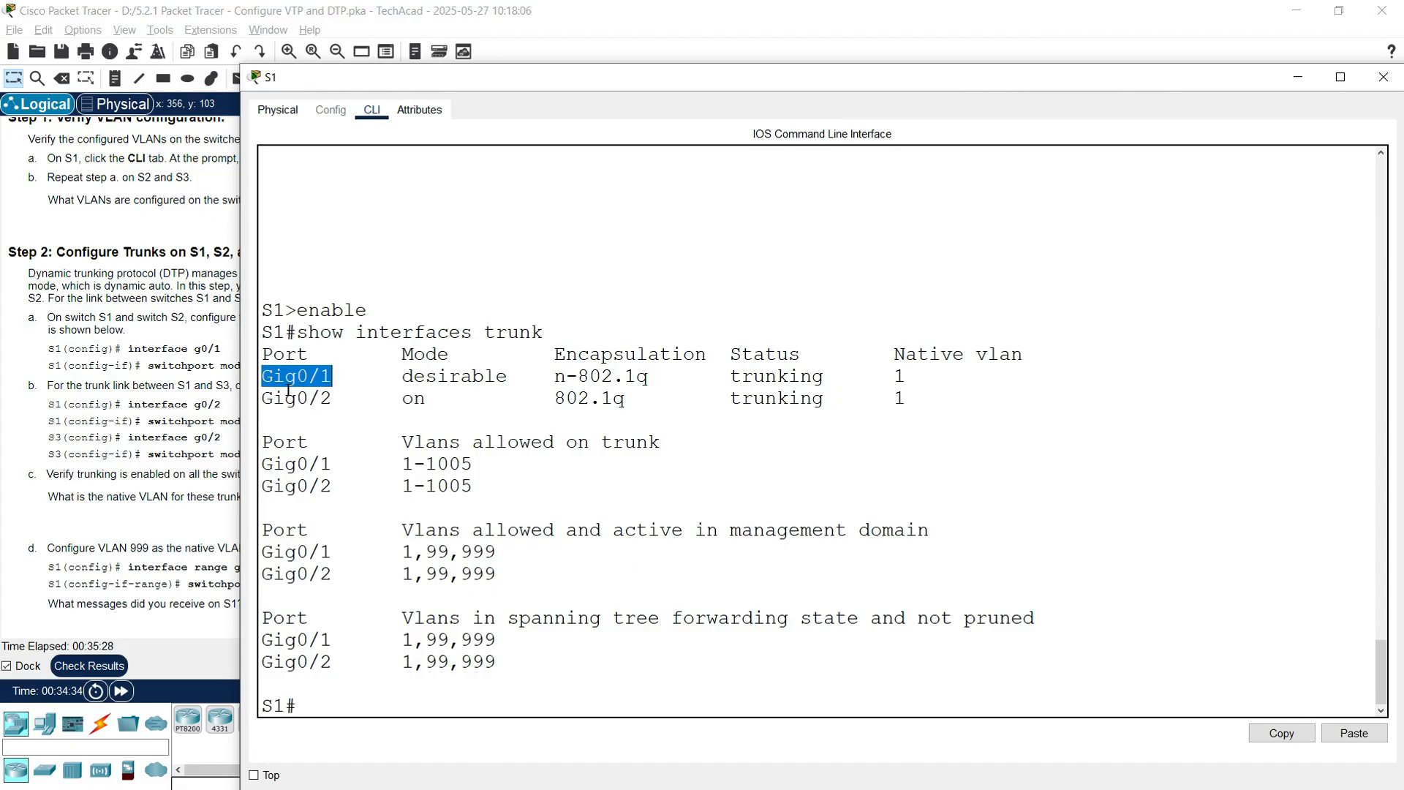
drag(263, 397, 338, 400)
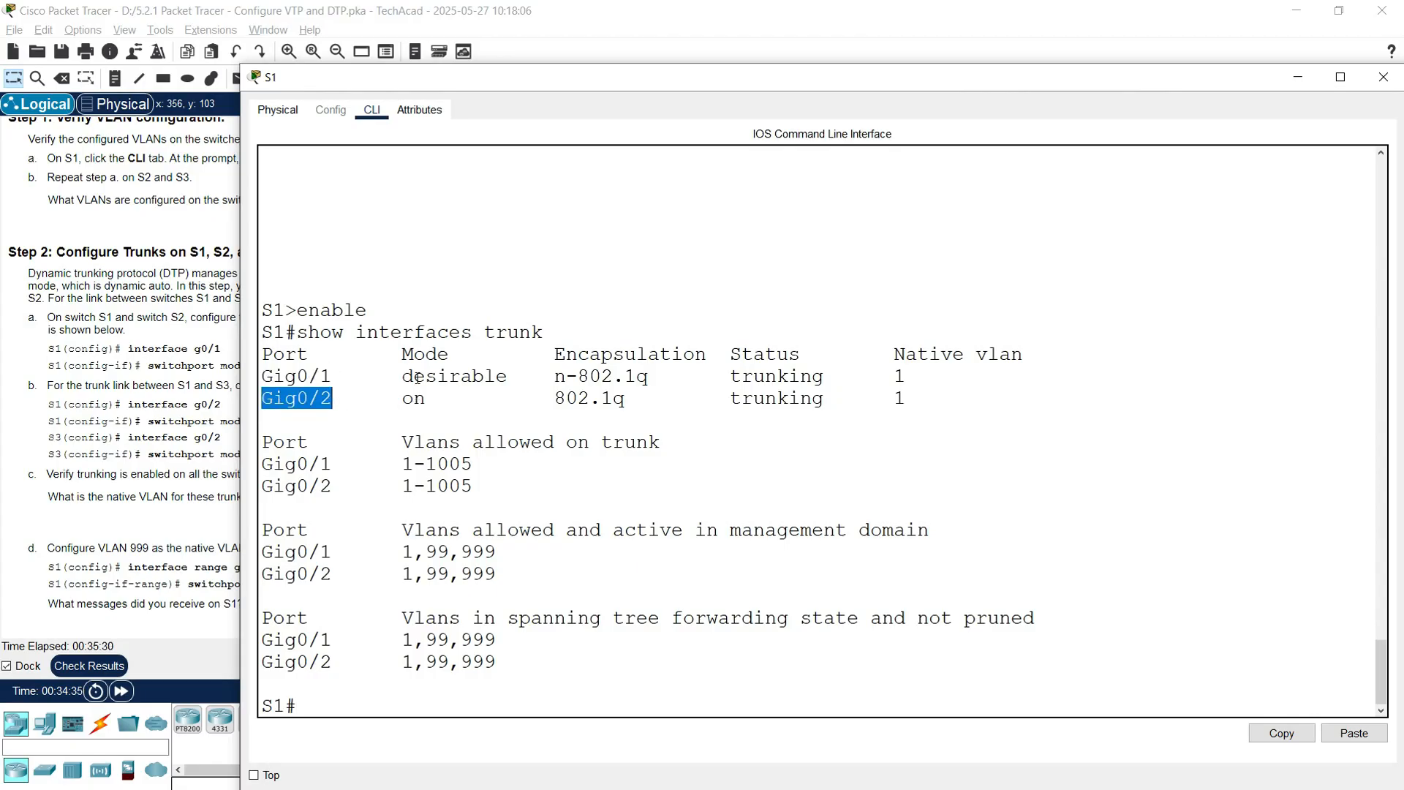
drag(402, 376, 510, 376)
drag(401, 399, 516, 380)
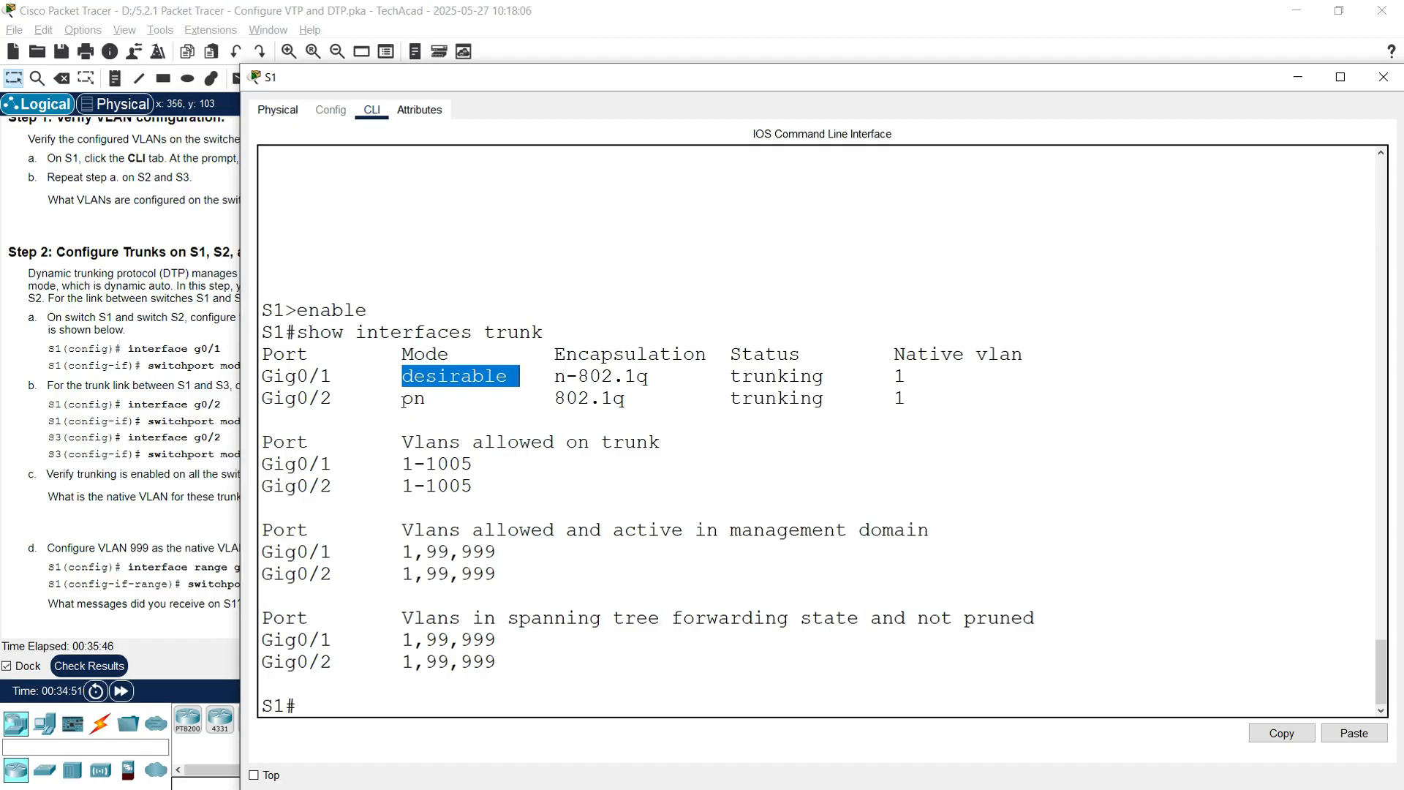
drag(403, 398, 423, 400)
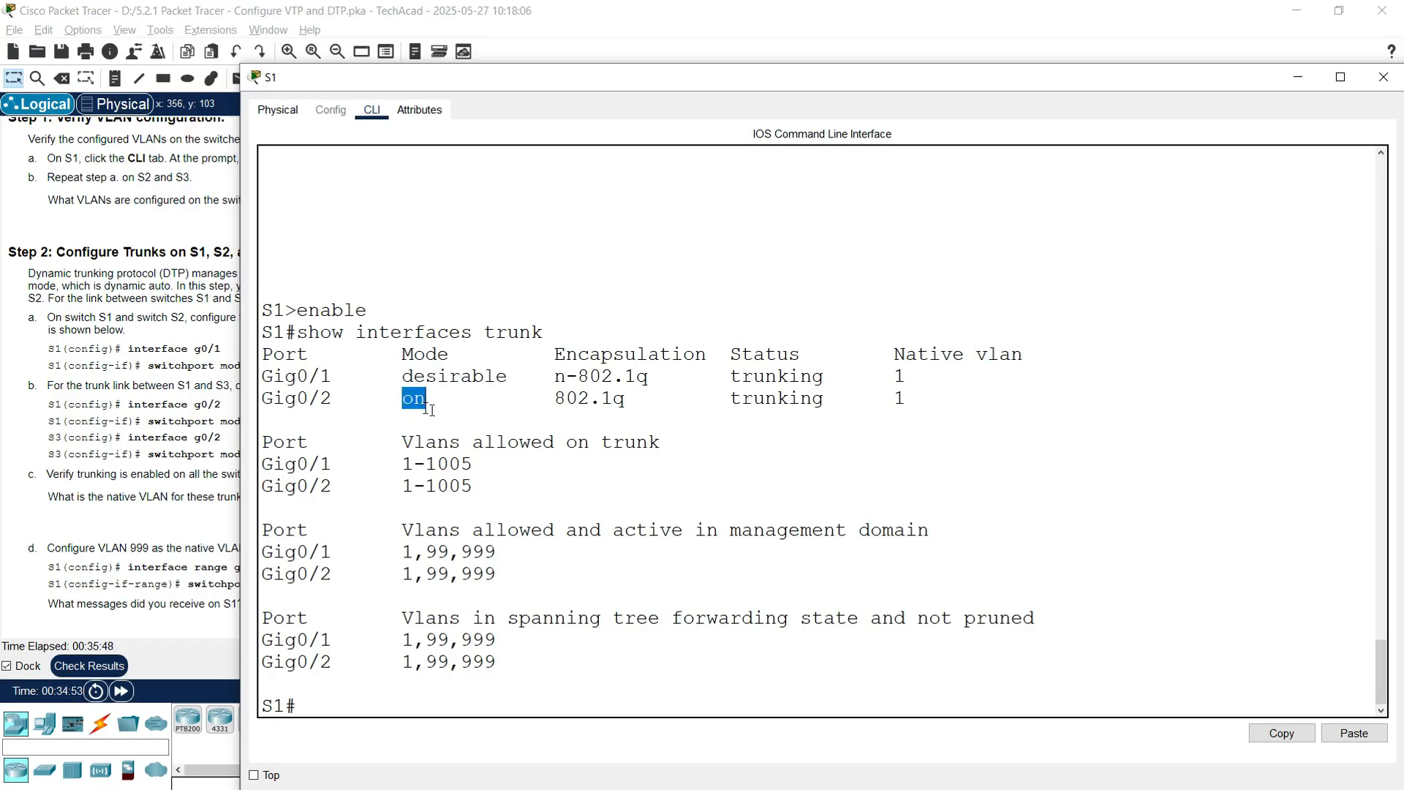
drag(722, 378, 875, 377)
drag(695, 398, 948, 398)
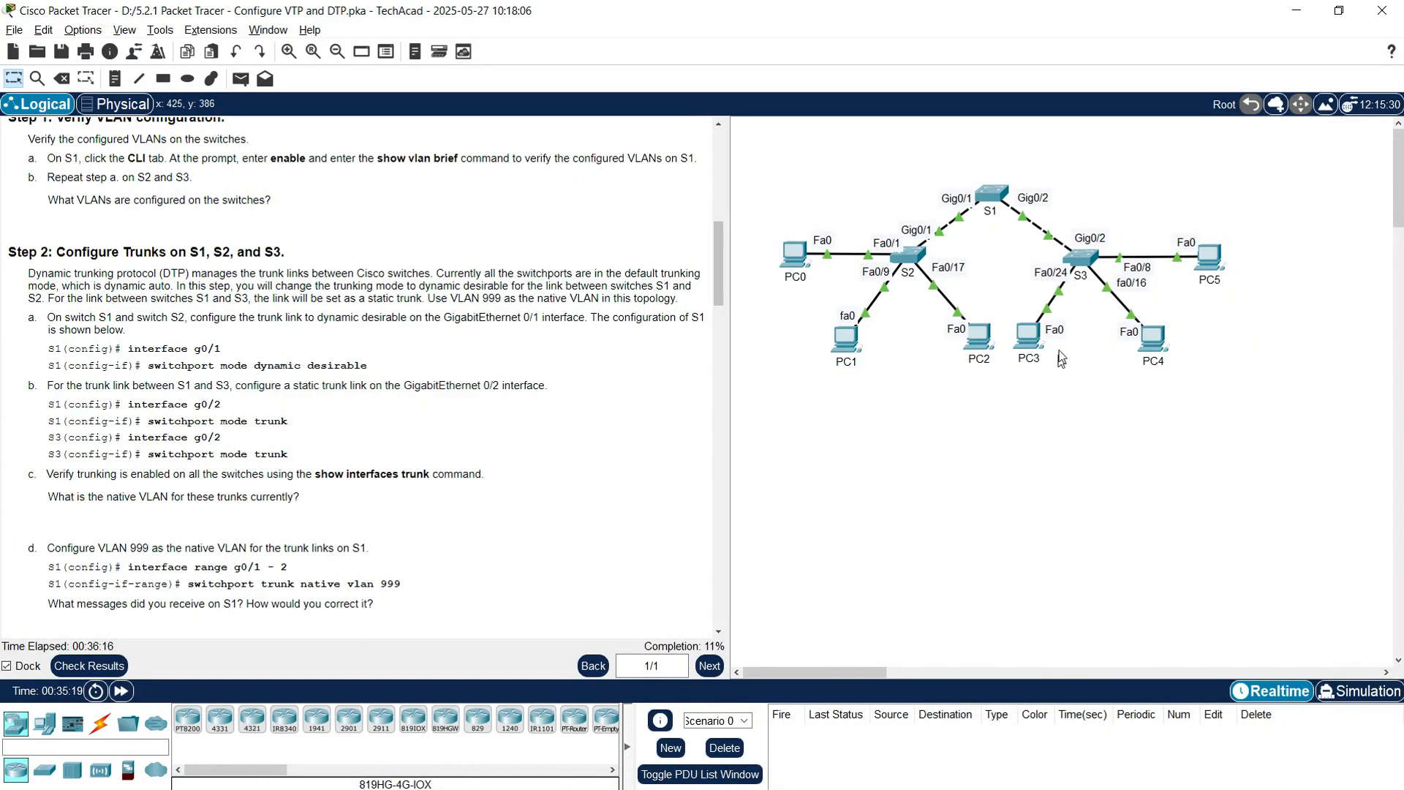
Step: Leave configuration mode on S3 with end and run show interfaces trunk
click(1082, 260)
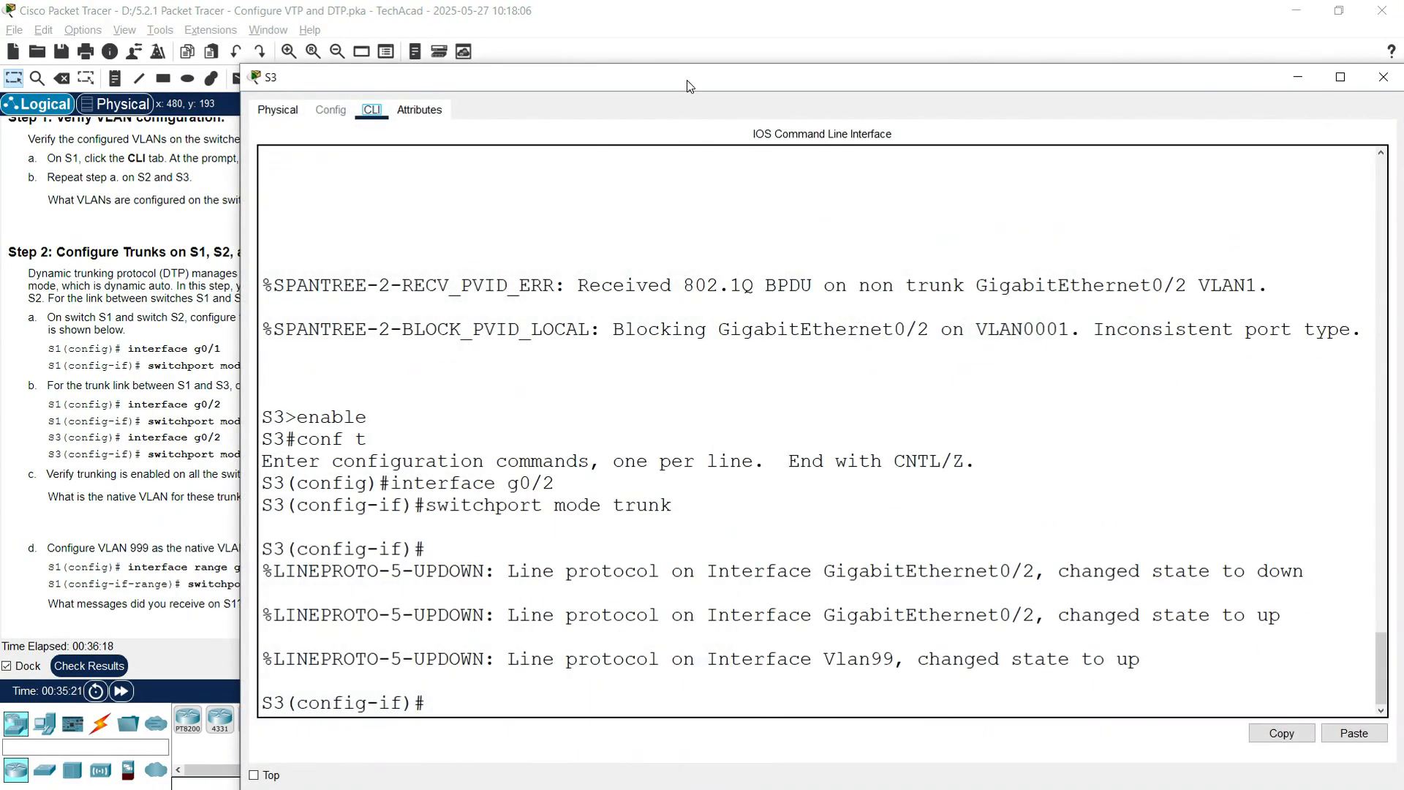
drag(687, 86, 557, 43)
text(end)
key(Return)
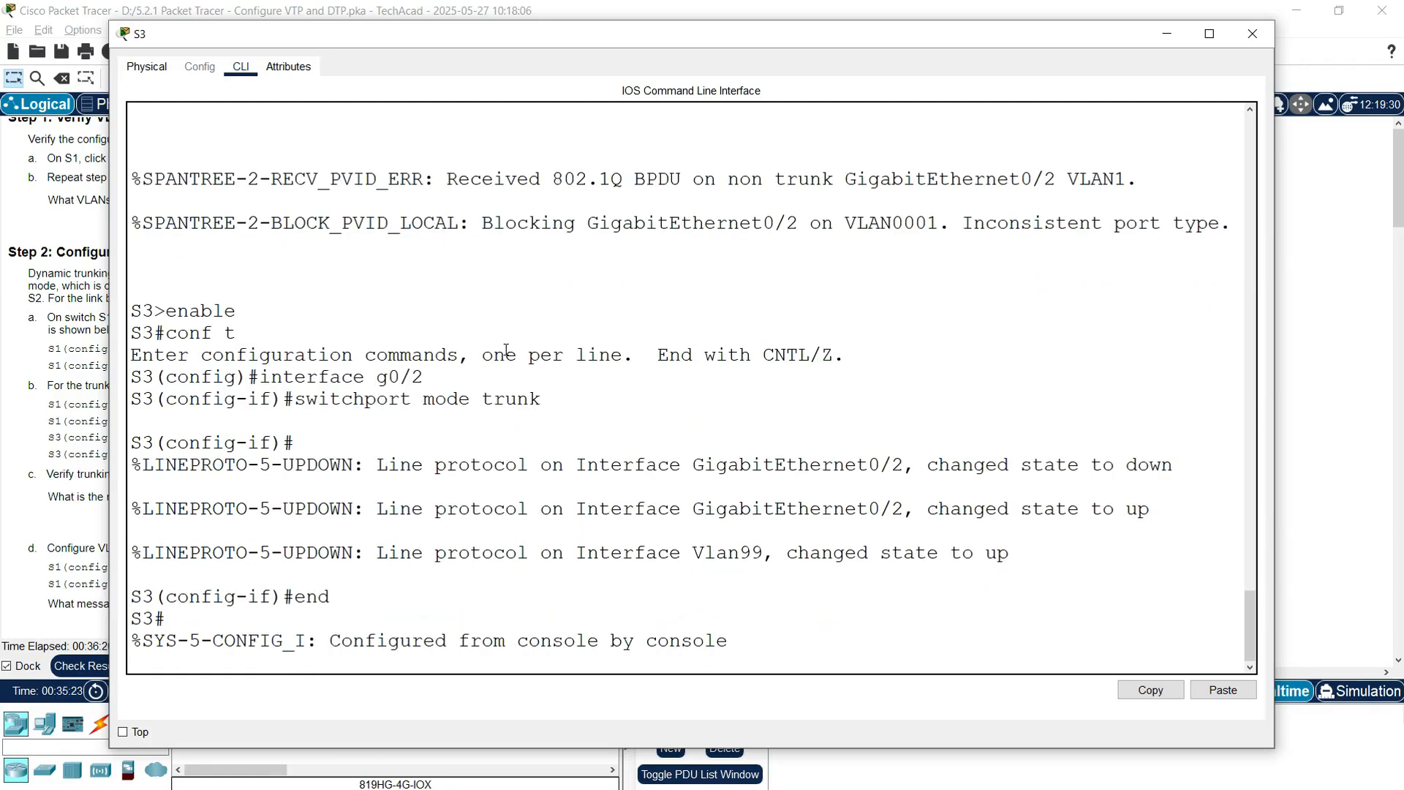
text(show interf)
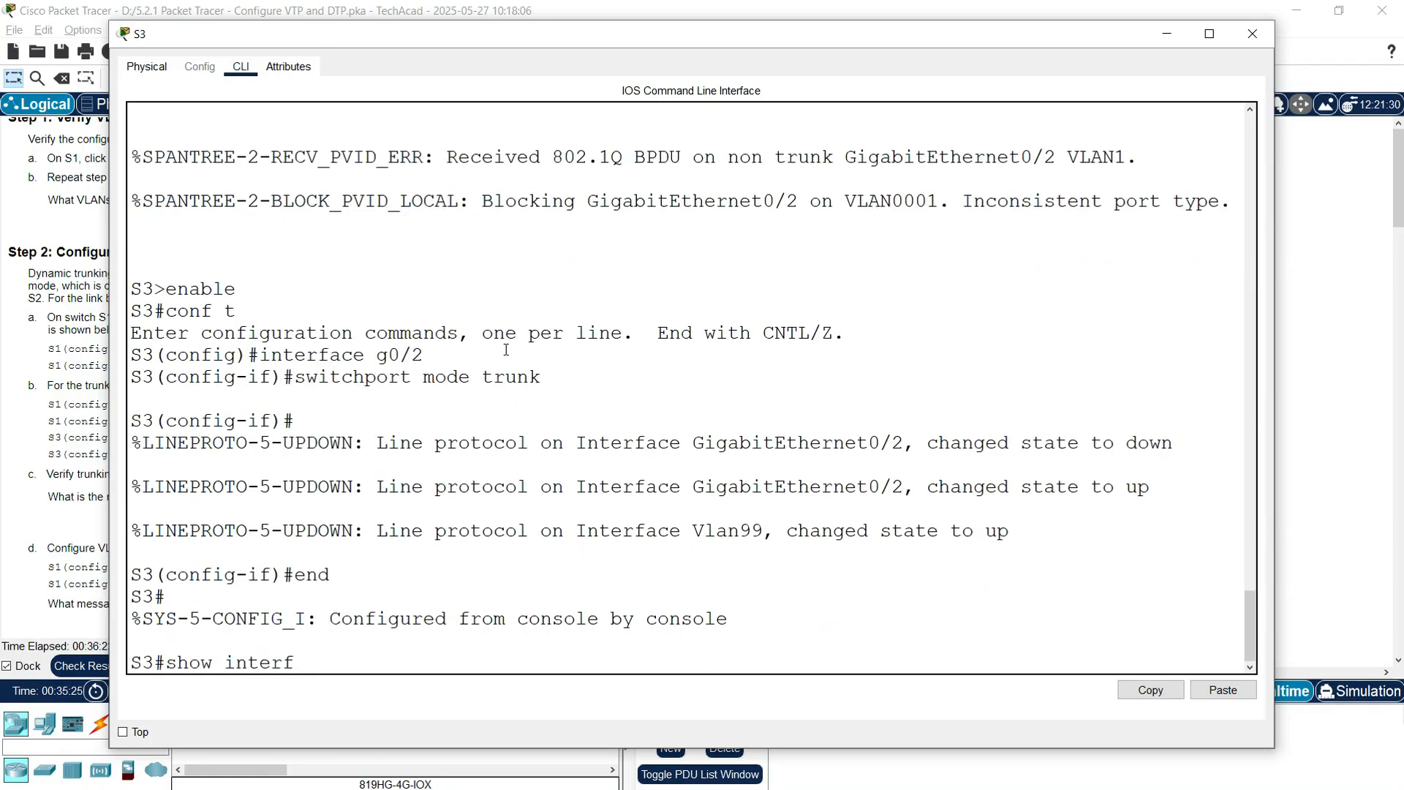
text(aces trunk)
key(Return)
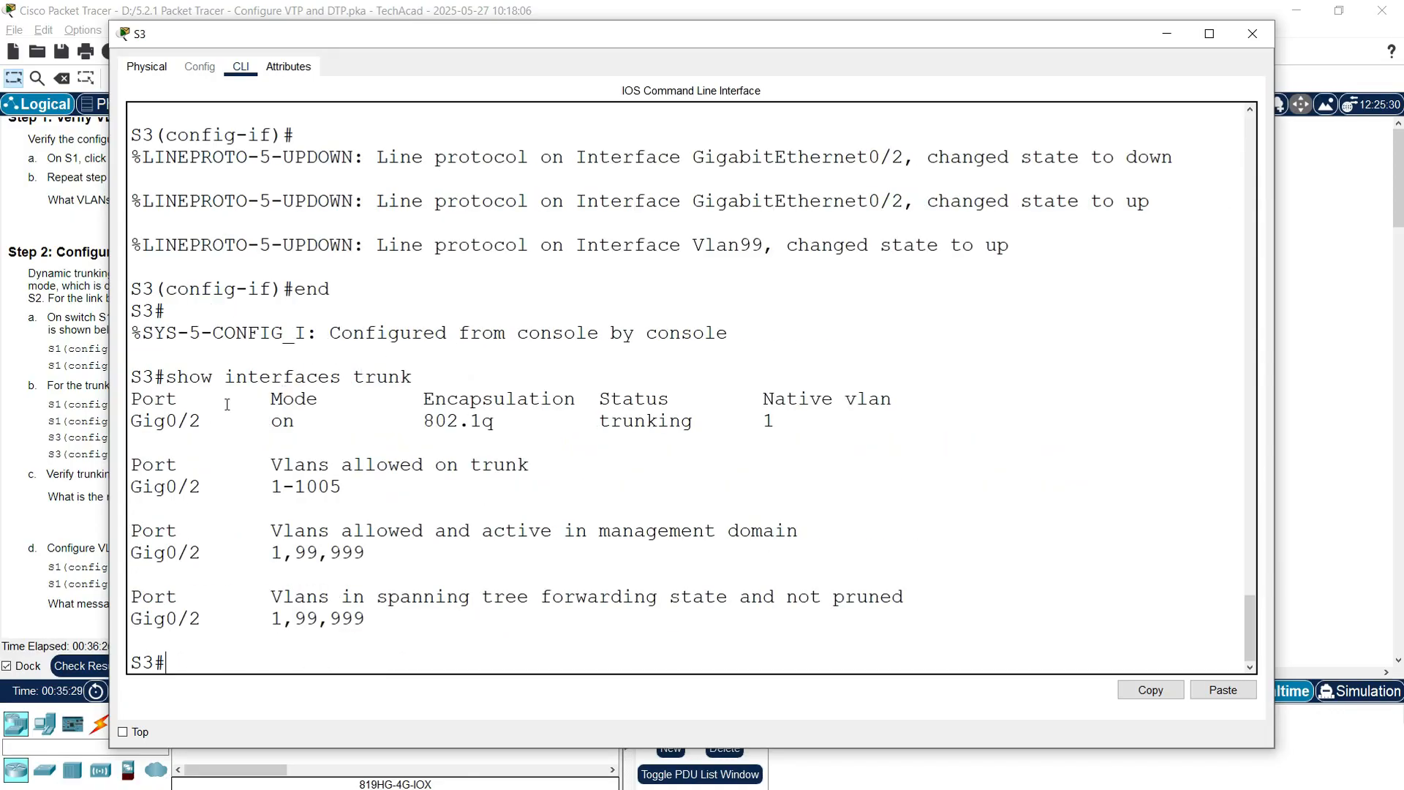
Step: Check Gig0/2's on mode, 802.1q, trunking status and native VLAN 1, then close the console
drag(271, 421, 364, 424)
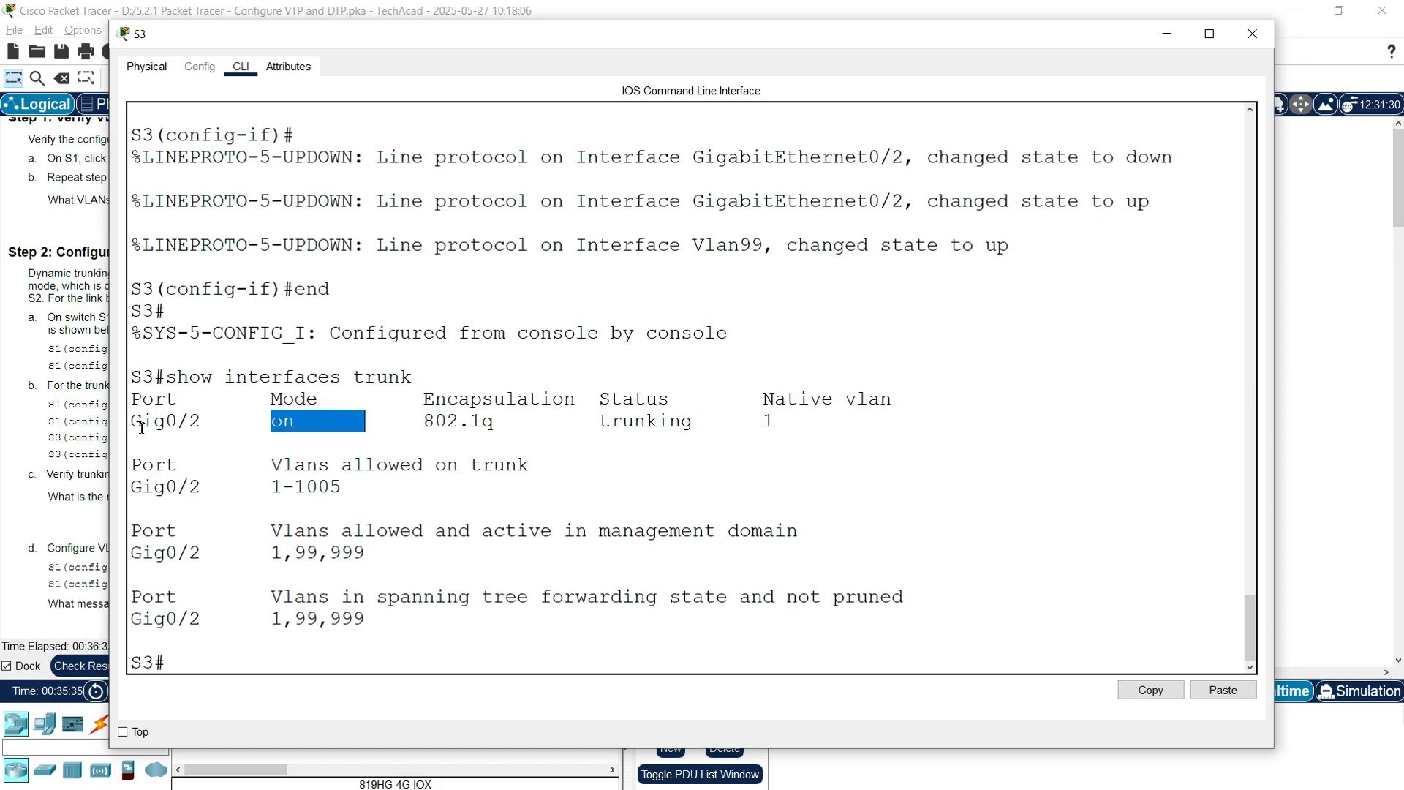
drag(133, 422, 200, 422)
drag(412, 422, 492, 423)
drag(590, 422, 885, 411)
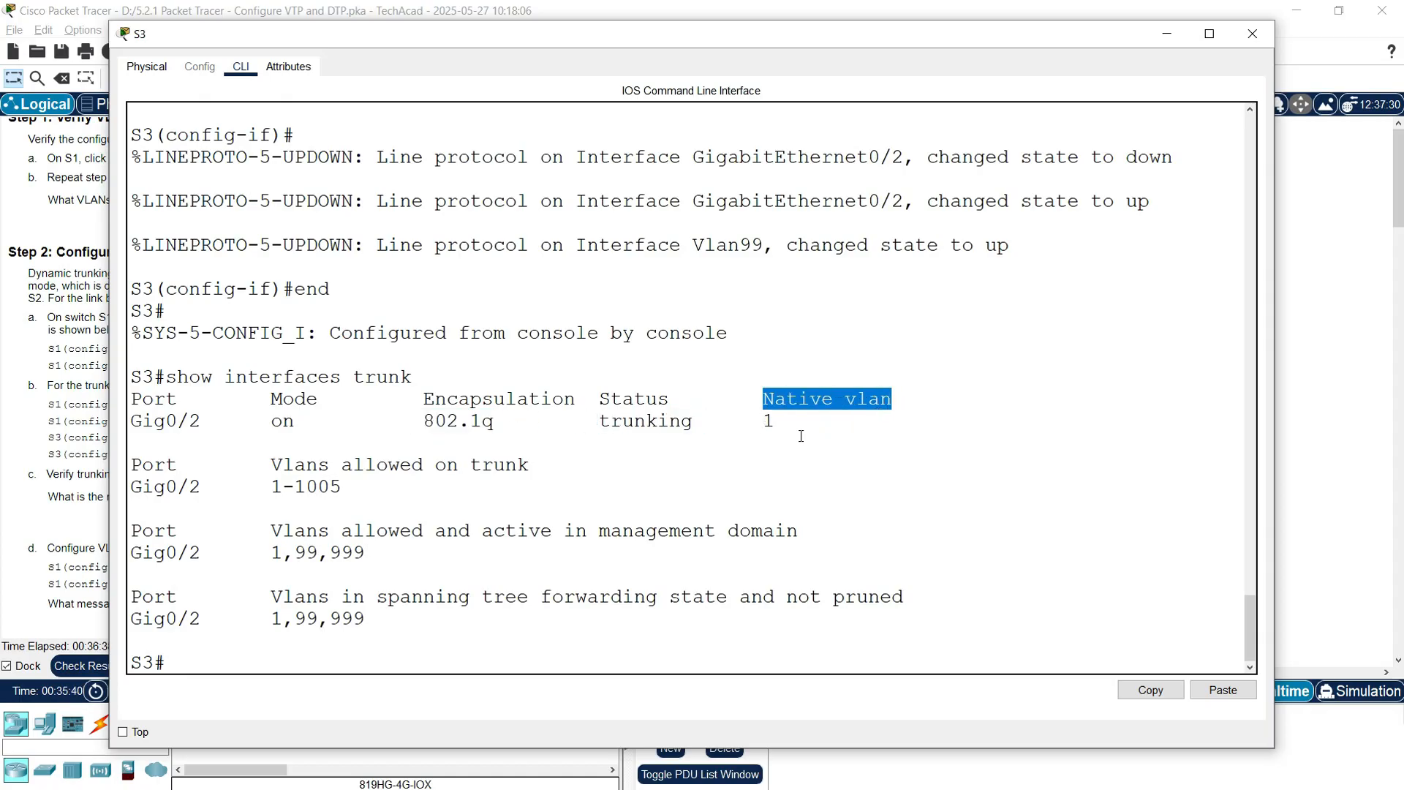
drag(752, 422, 800, 423)
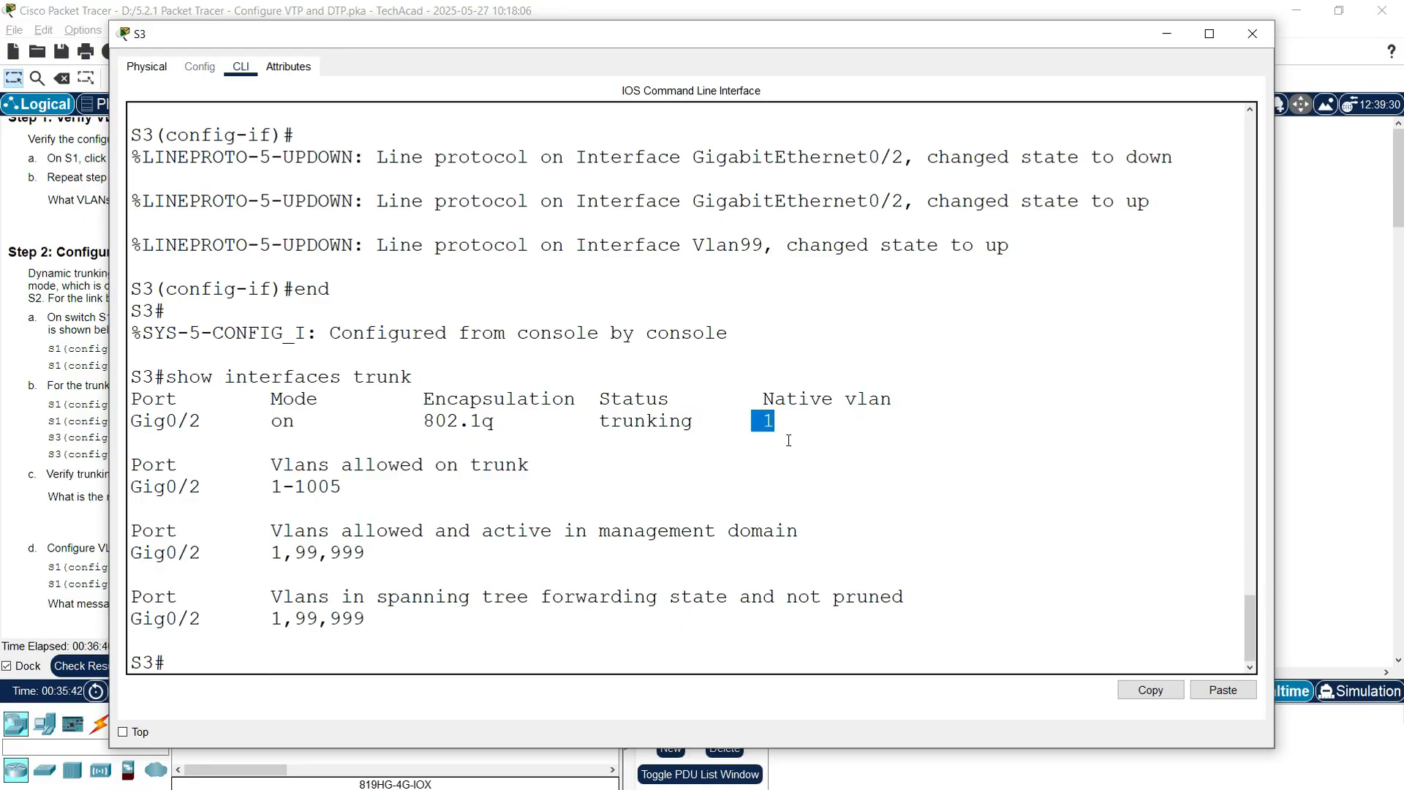
click(1252, 34)
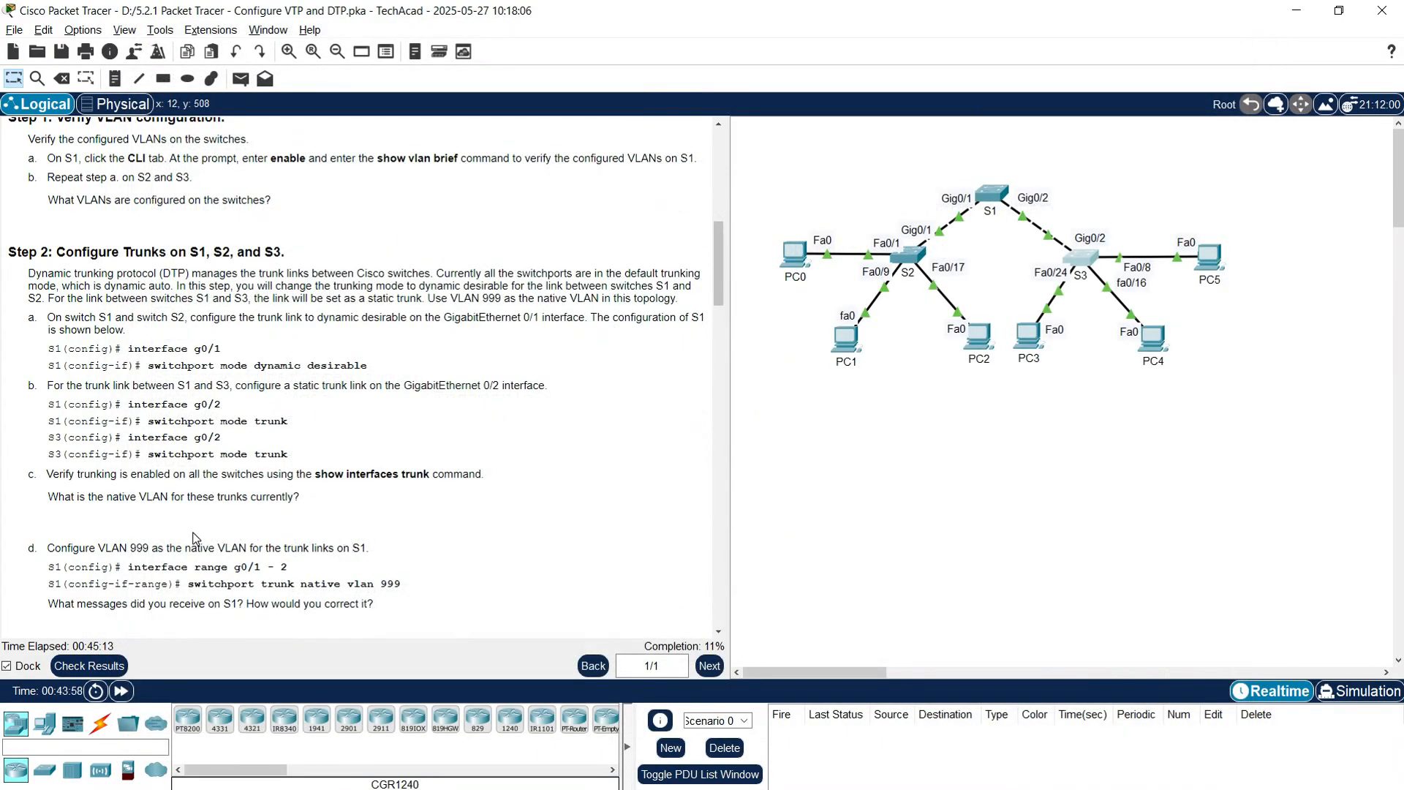
scroll(195, 539, down, 2)
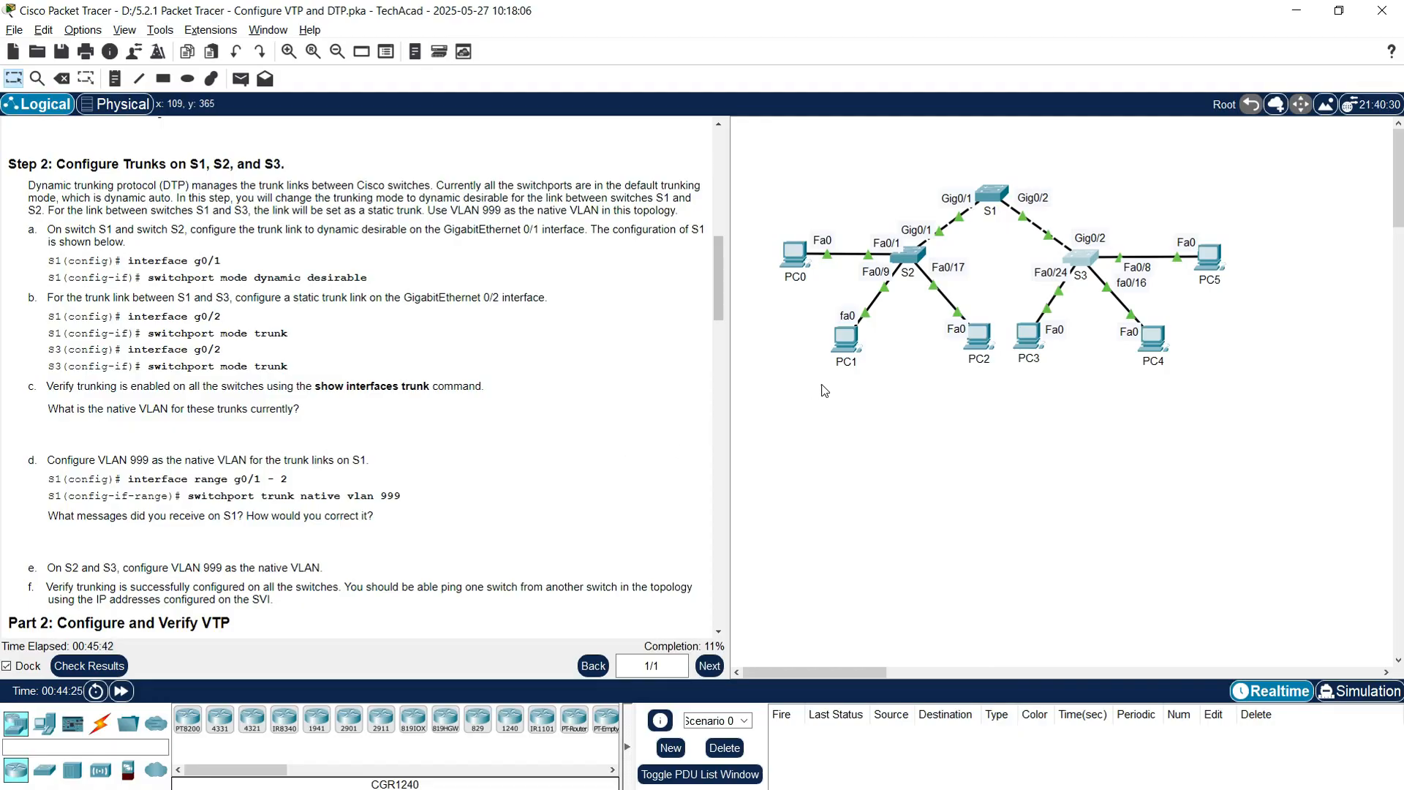
Step: On S1, set native VLAN 999 on trunk ports Gig0/1 and Gig0/2
click(991, 199)
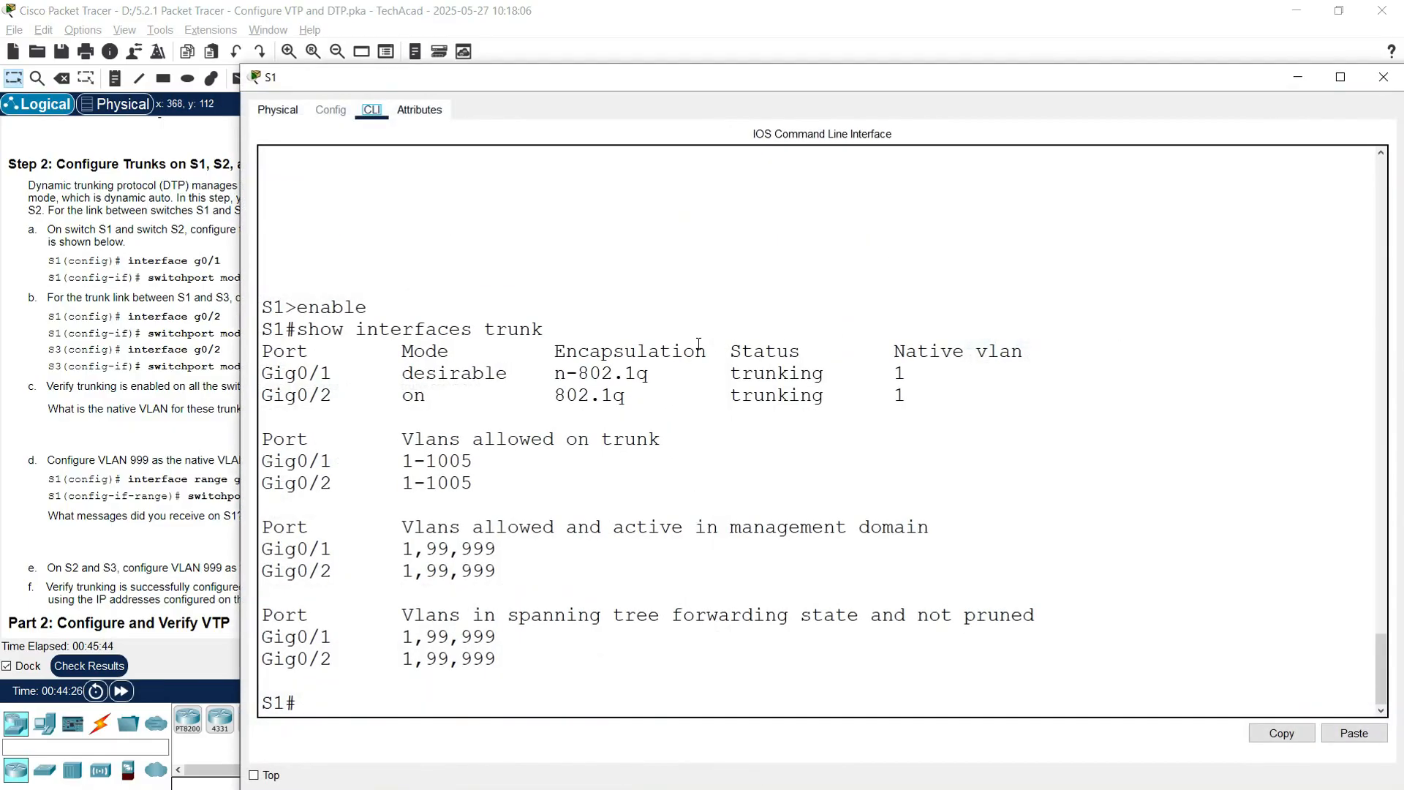
drag(536, 73, 447, 19)
click(264, 630)
key(Return)
key(Return)
text(conf)
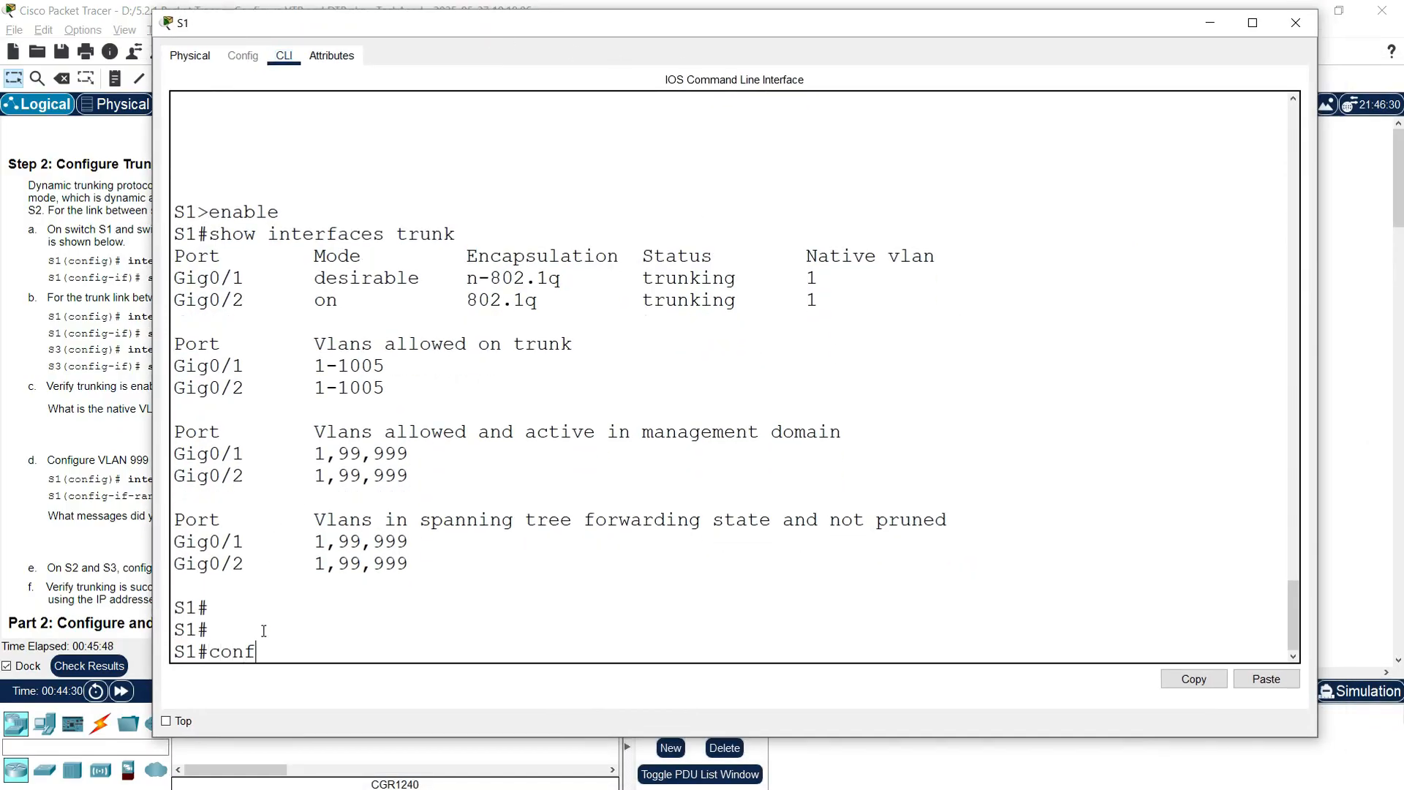
text( t)
key(Return)
text(interface)
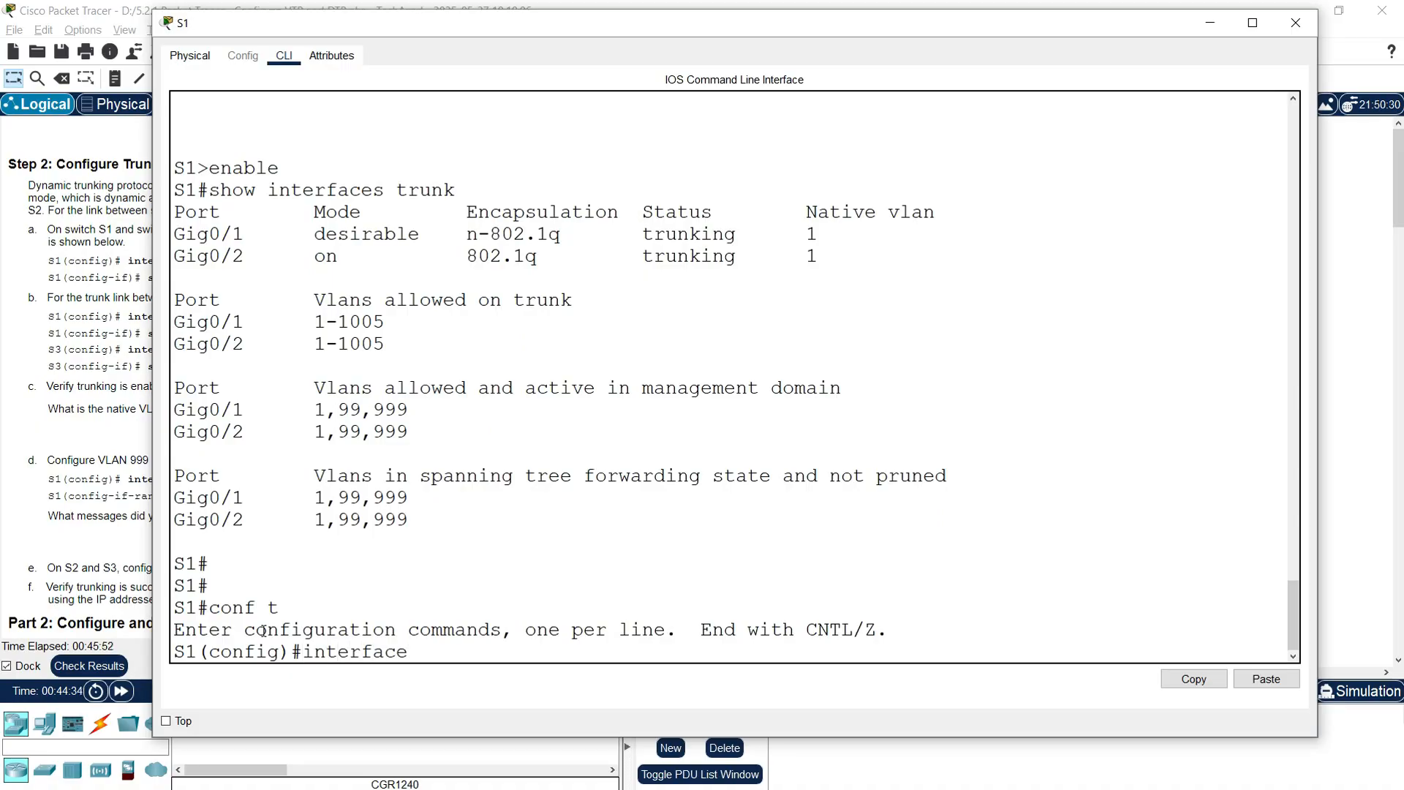
text( range g0/1-2)
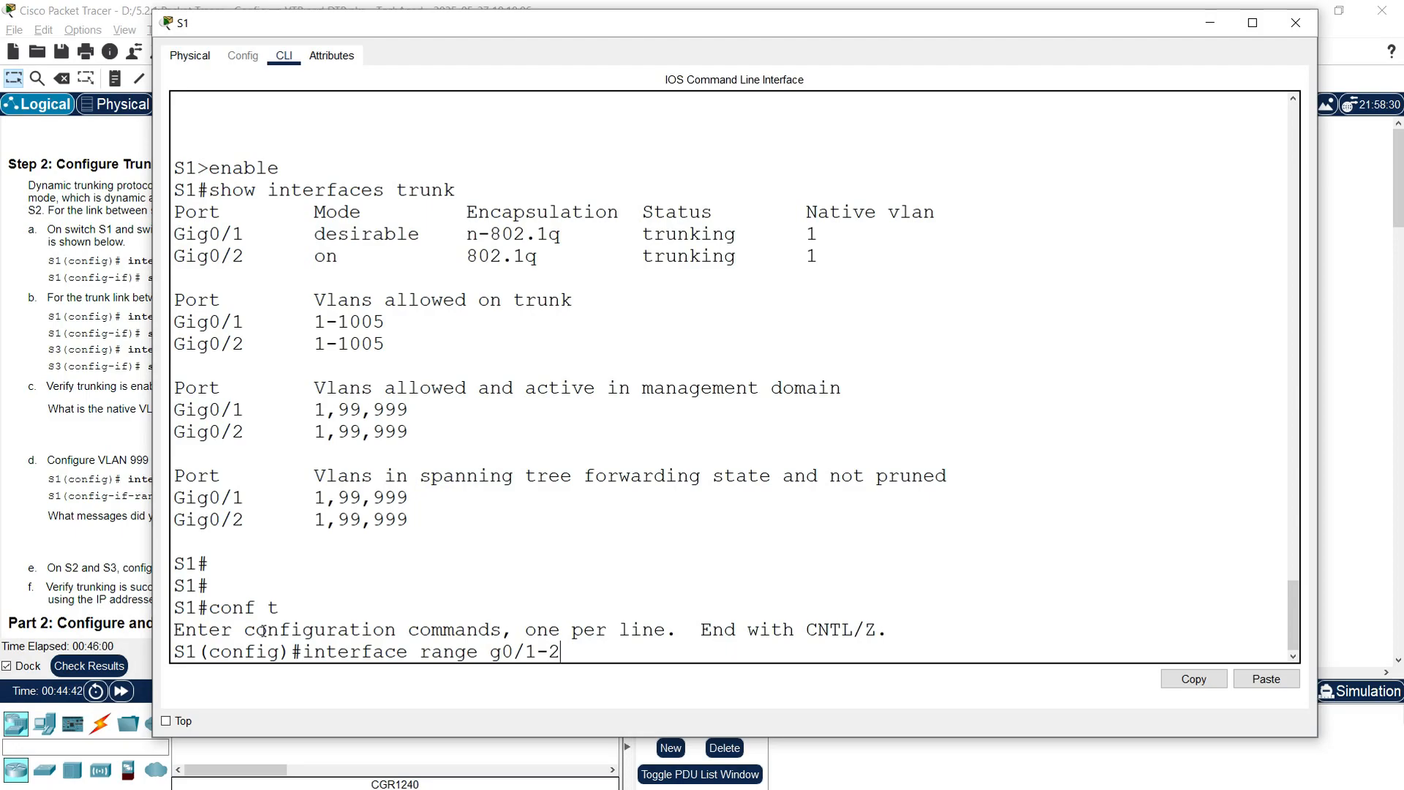
key(Return)
text(switchport)
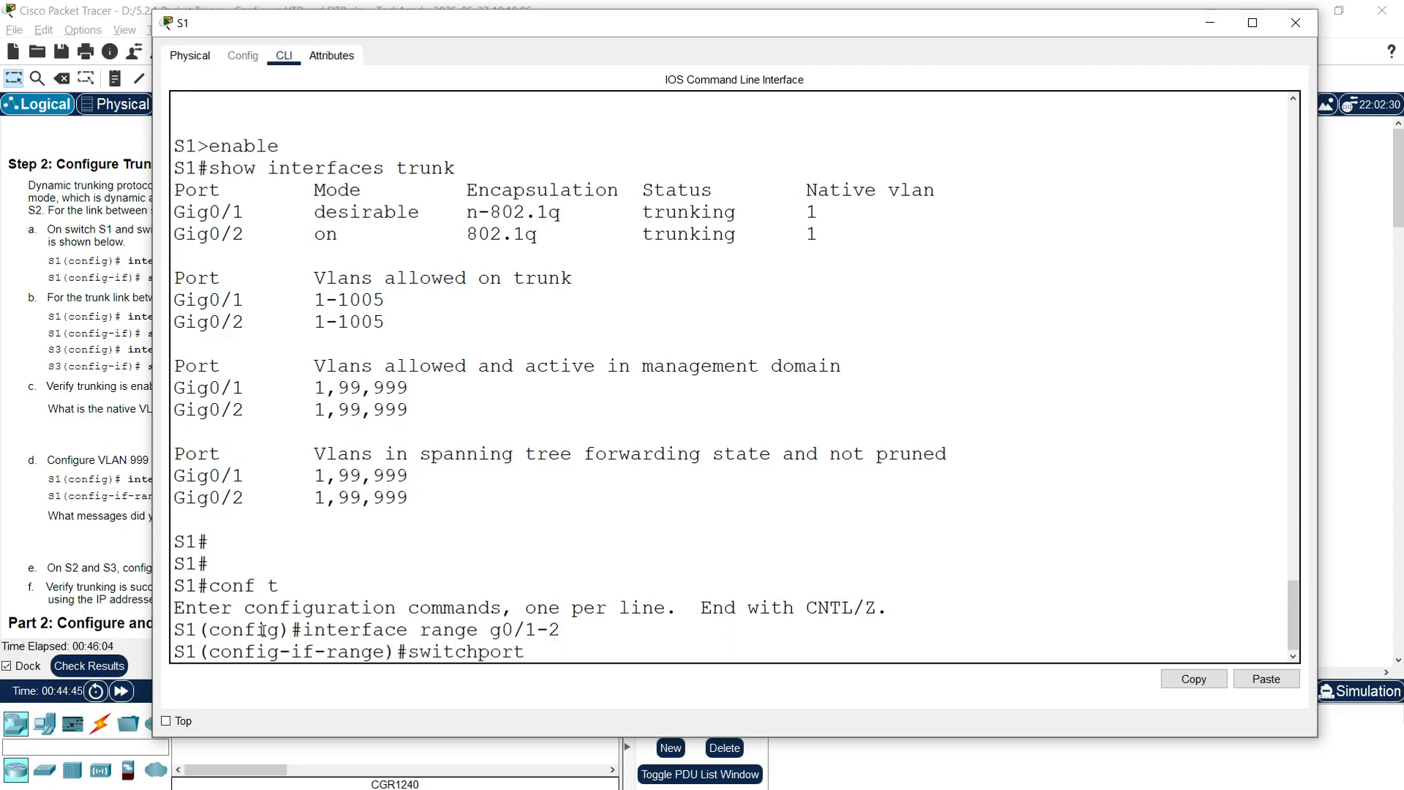
text( trunk native vl)
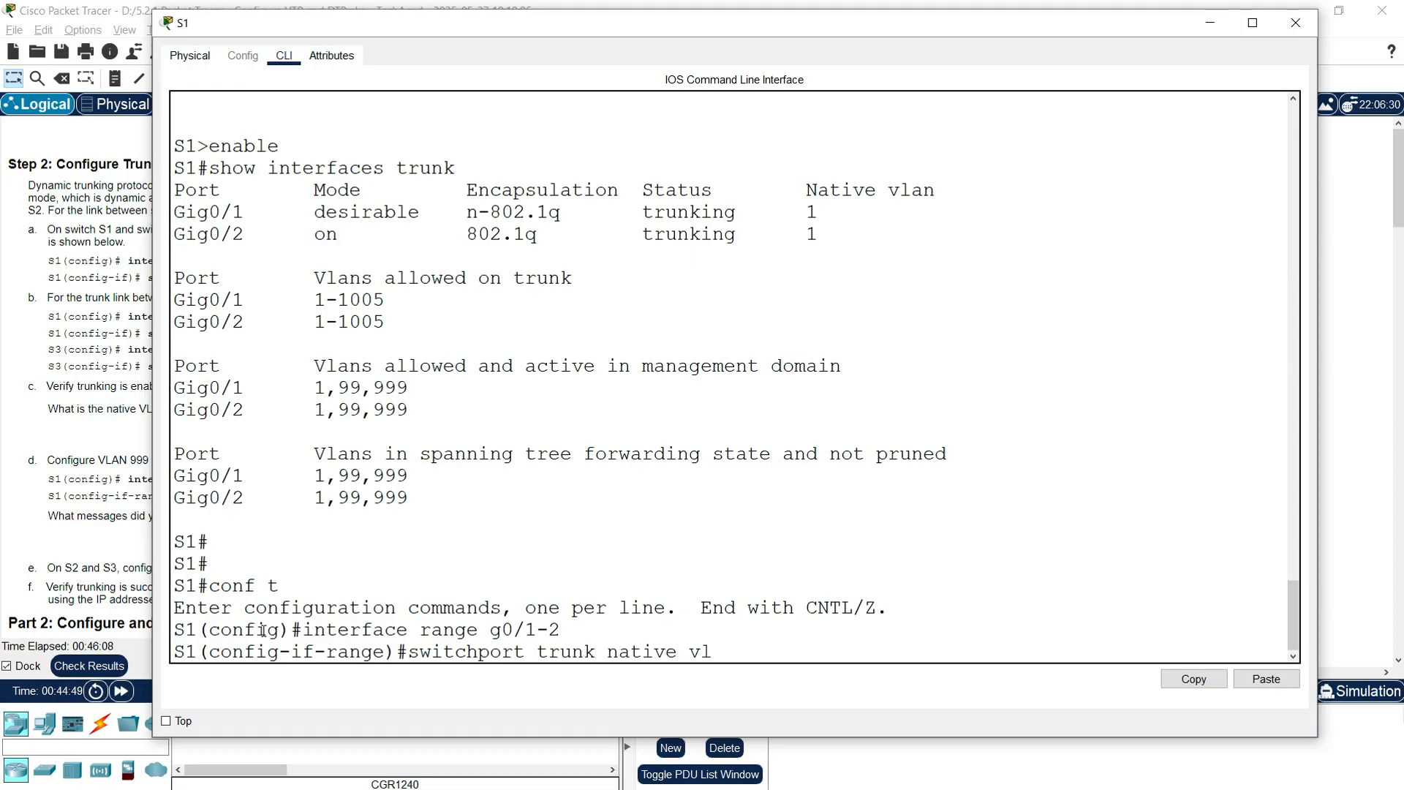
text(an 999)
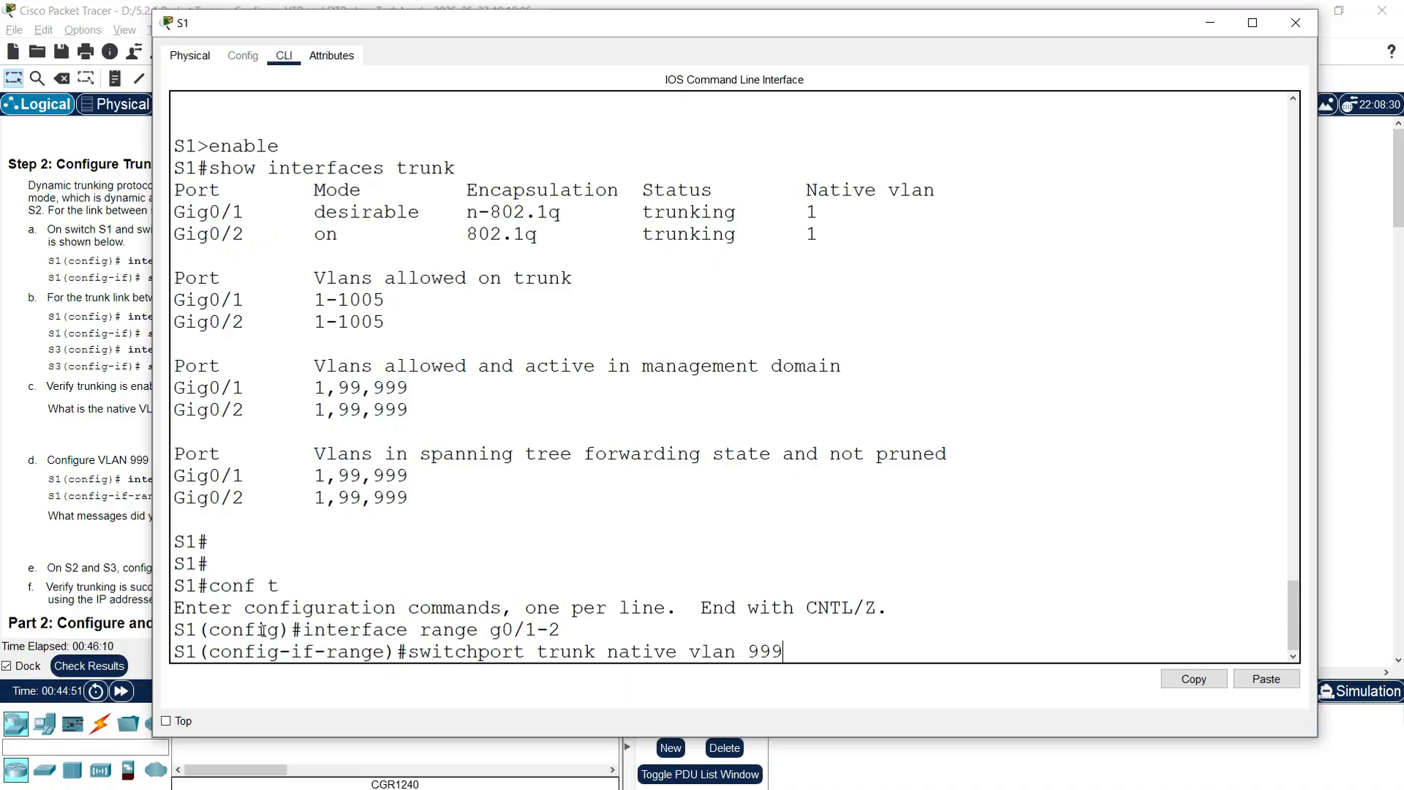
key(Return)
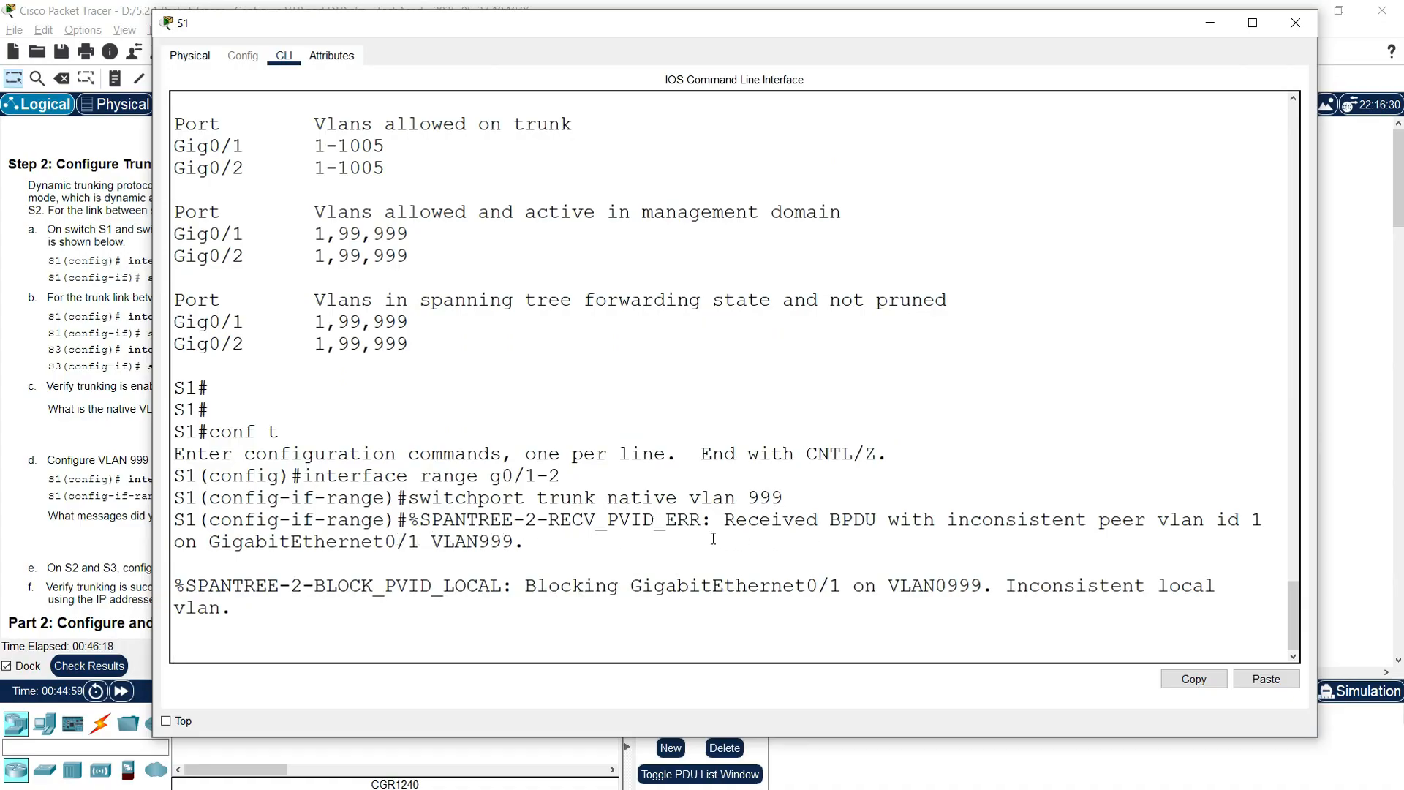
Step: Read the spanning tree and native VLAN mismatch messages, noting S3 still uses native VLAN 1
drag(667, 522, 950, 521)
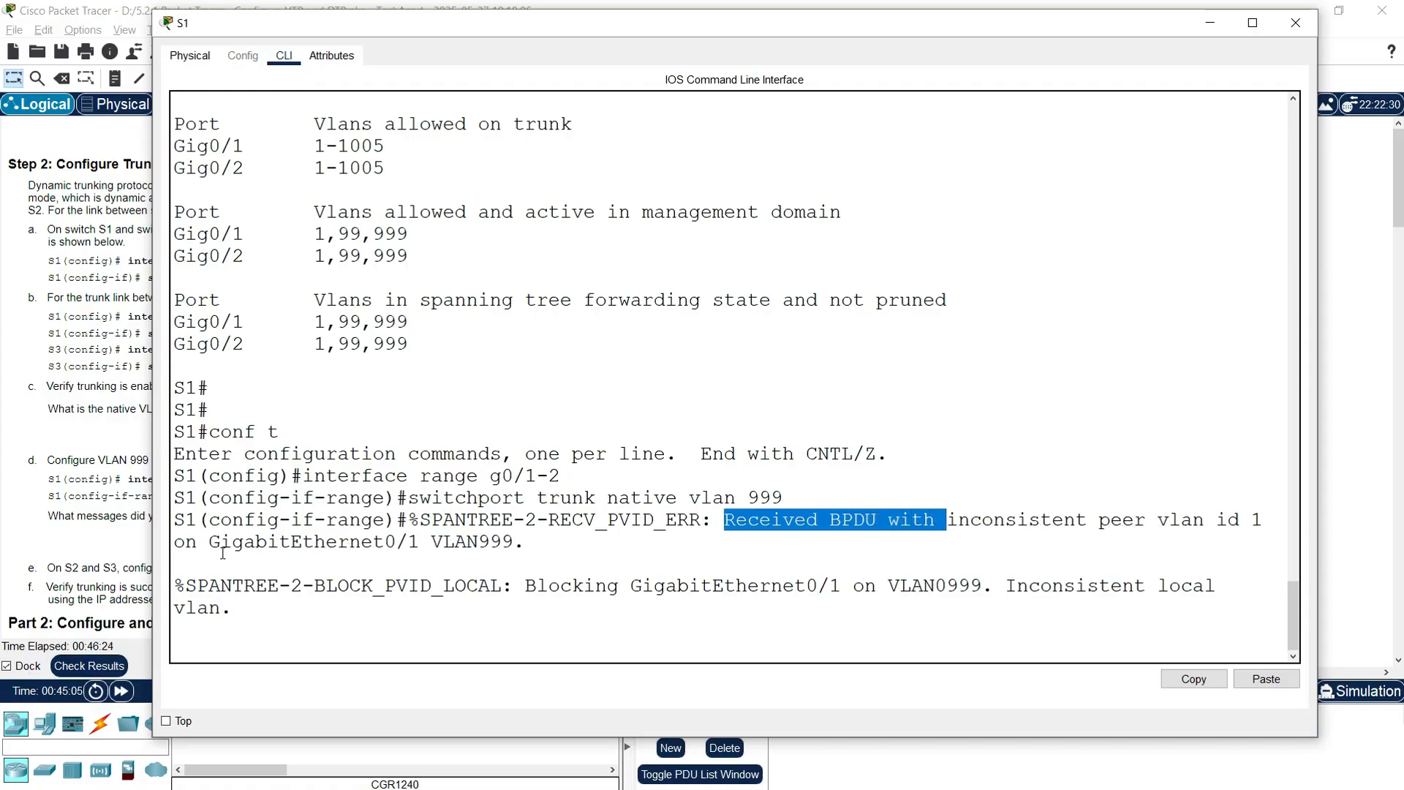
drag(421, 543, 514, 545)
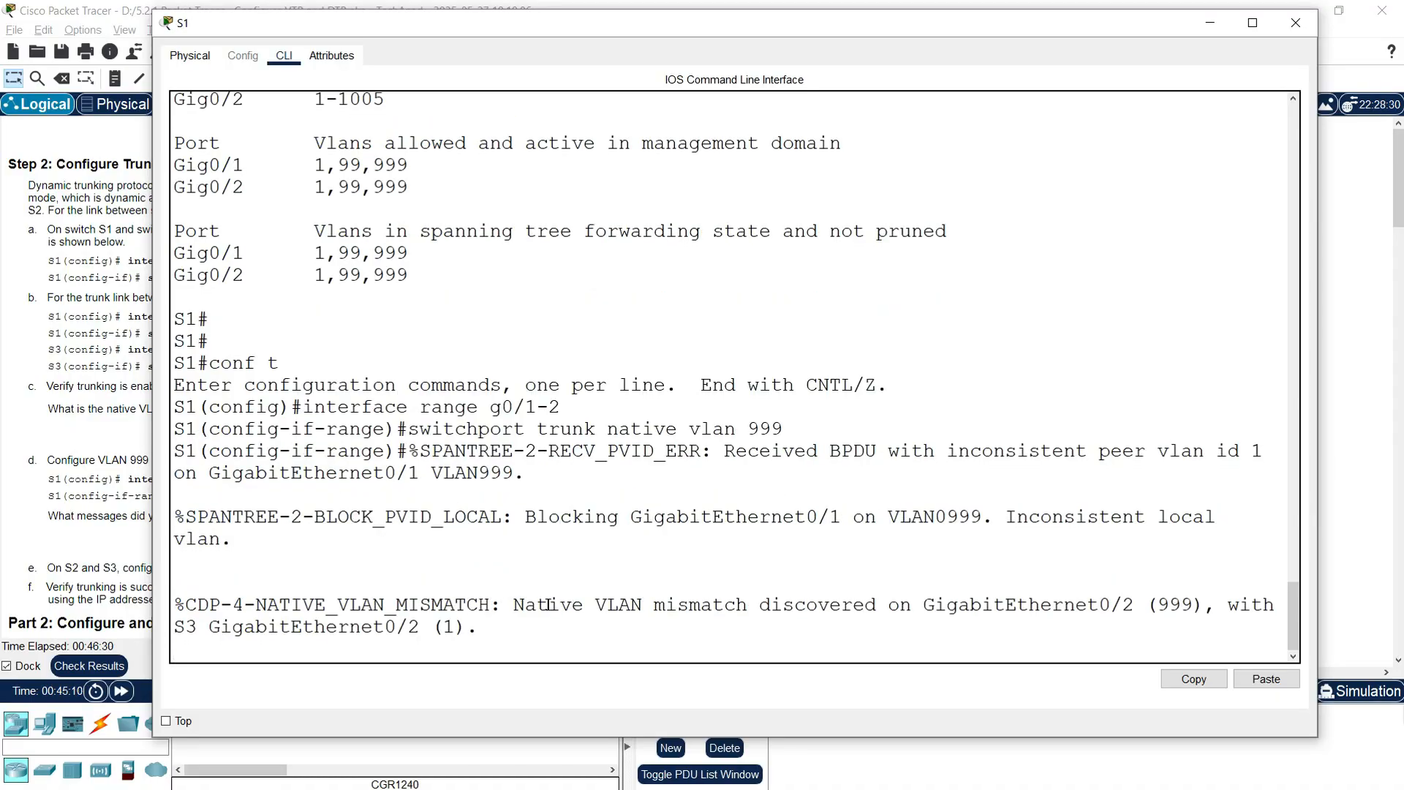
drag(513, 604, 807, 604)
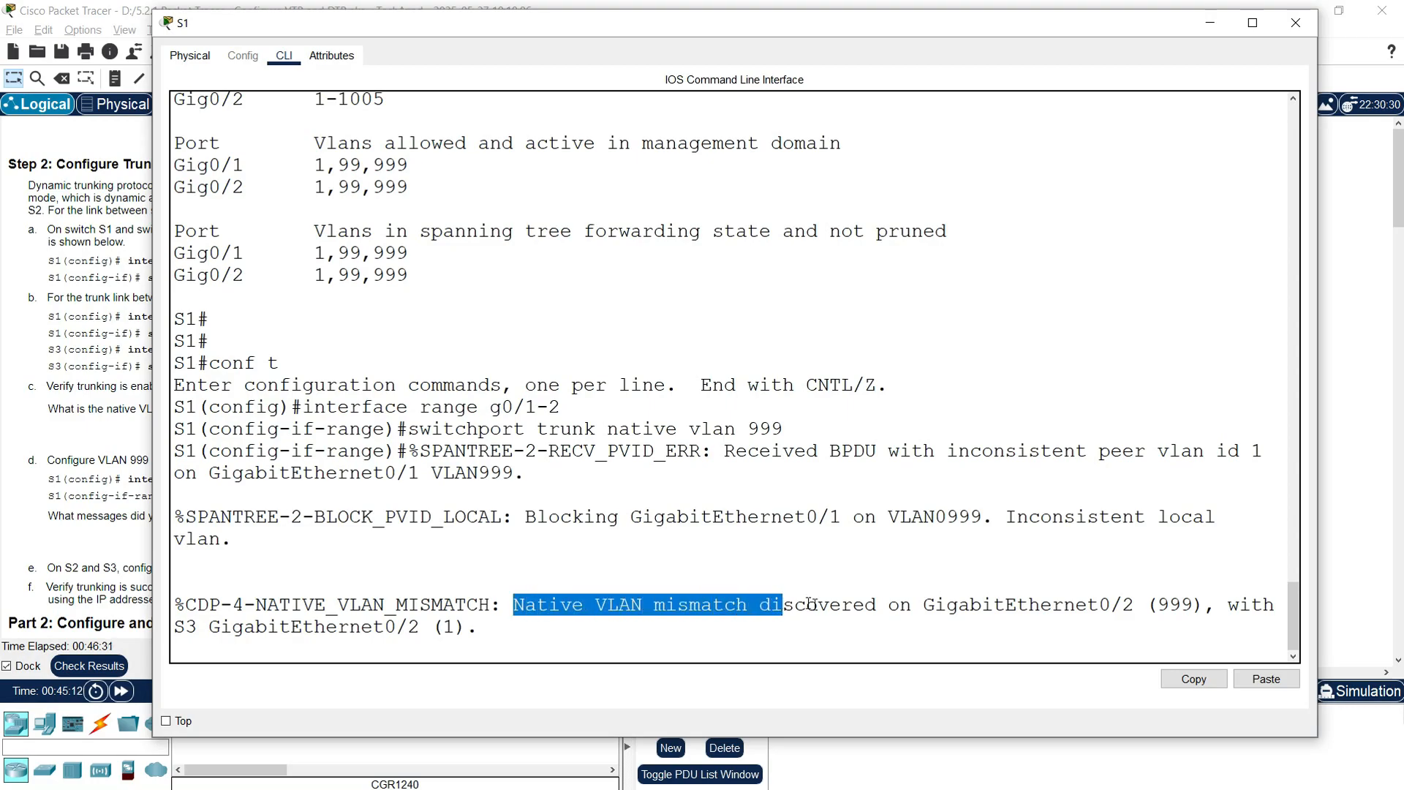
drag(911, 612, 1145, 618)
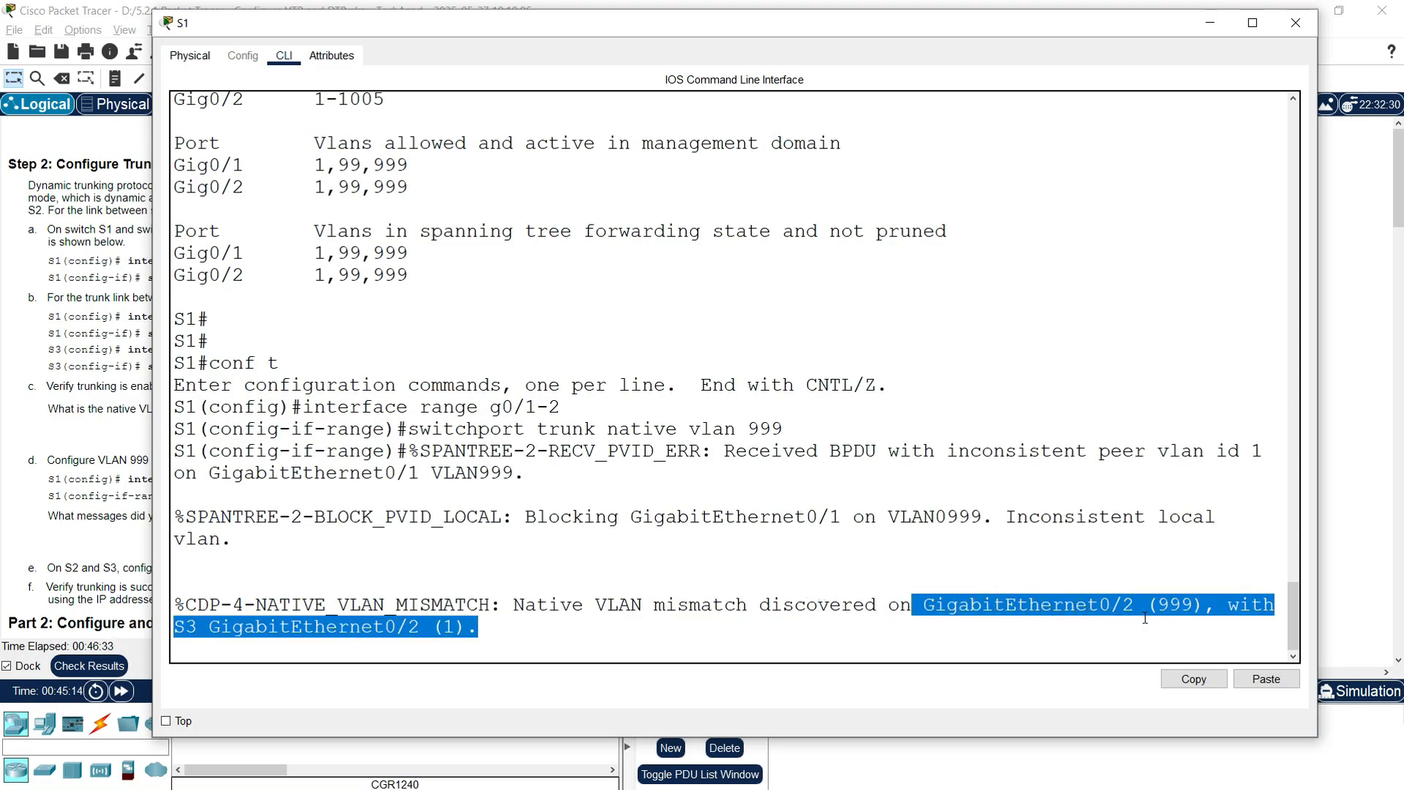
click(210, 623)
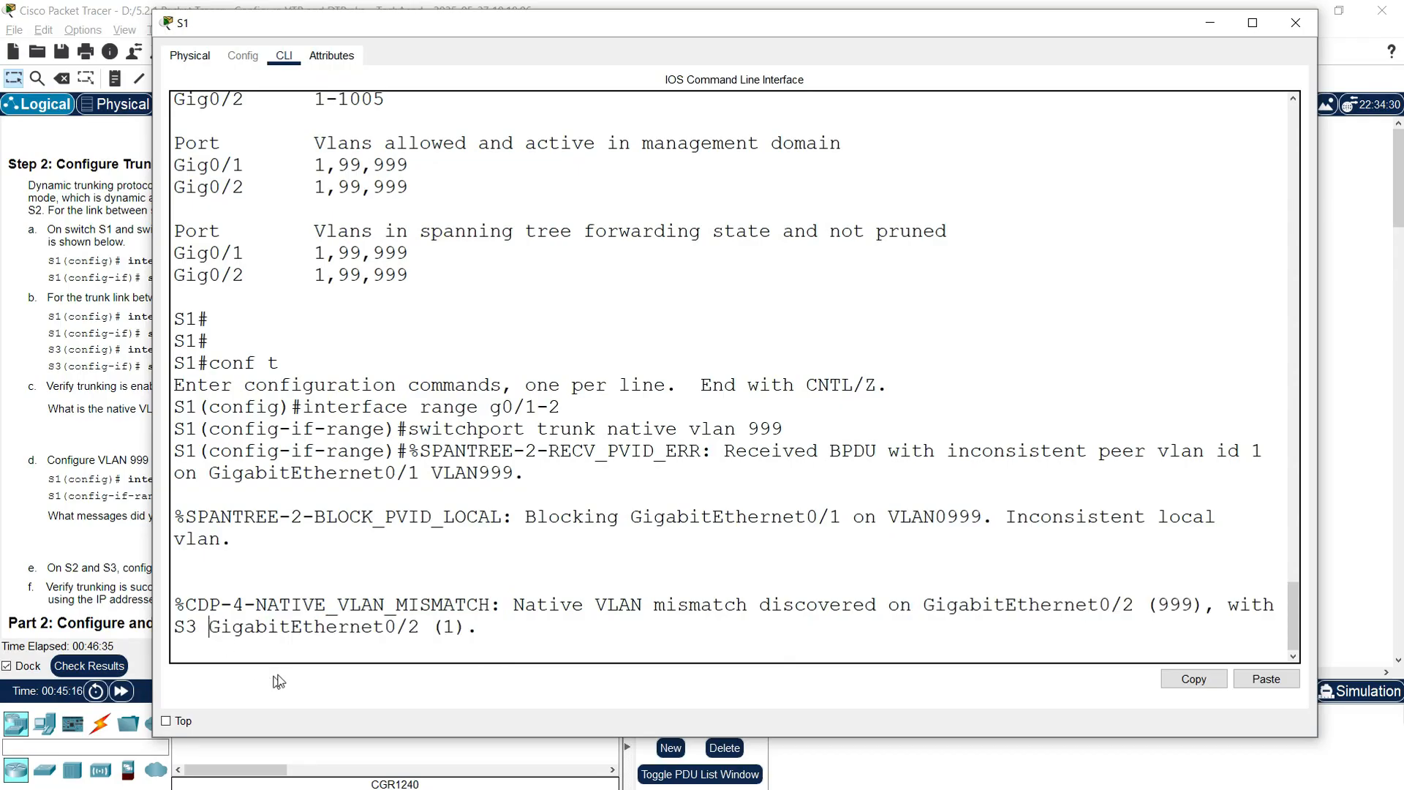
drag(443, 634, 365, 634)
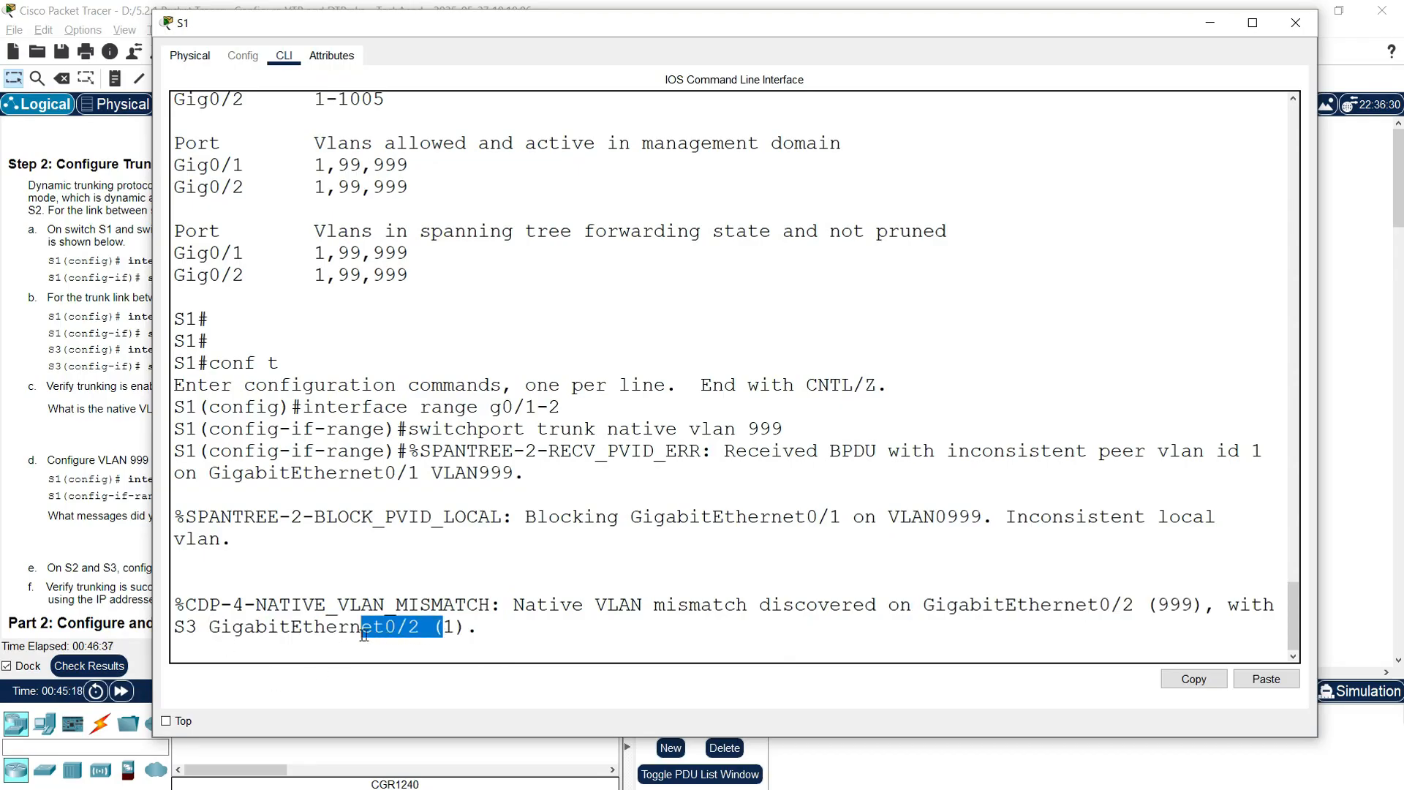
Step: Close the S1 switch window to return to the topology view
click(1213, 32)
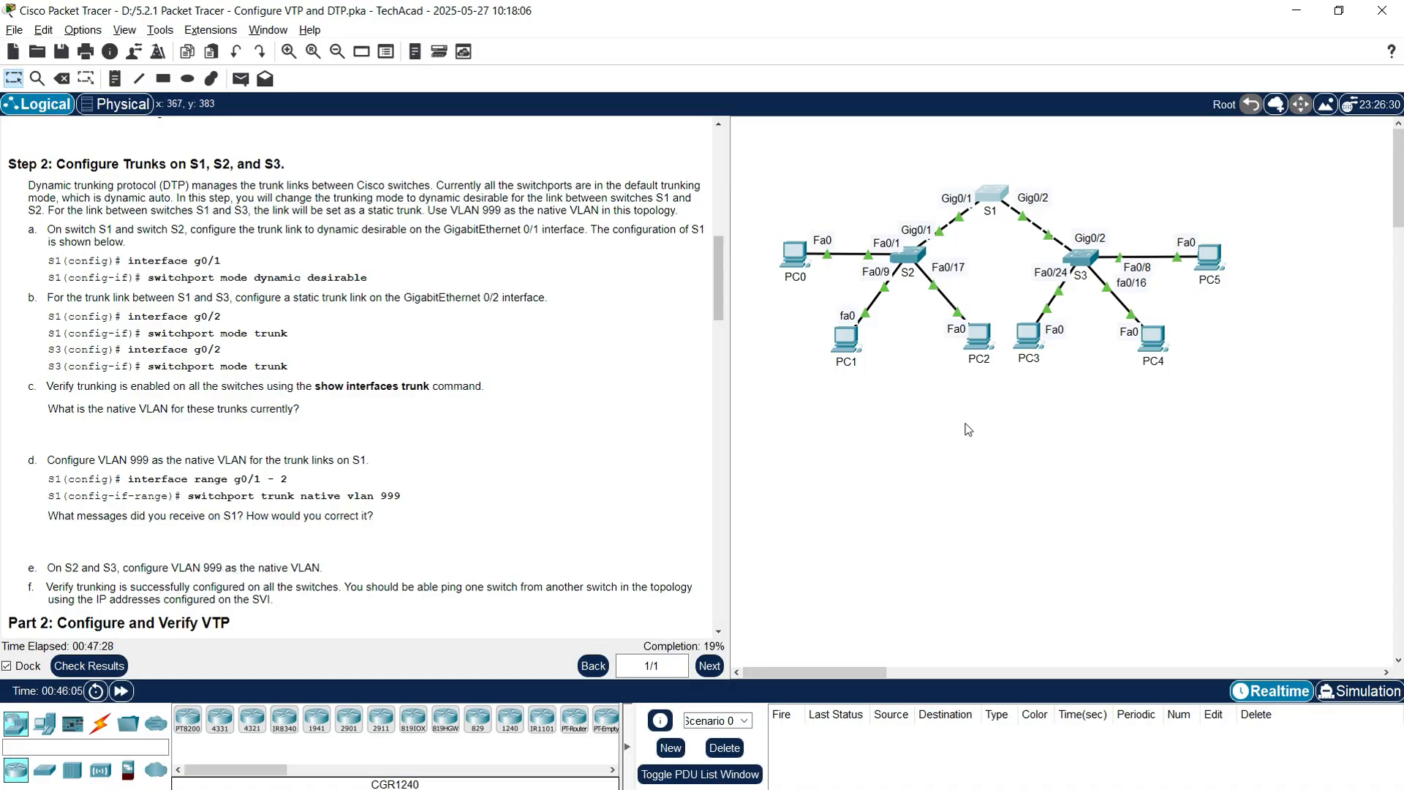
Step: On S2, enter privileged and global configuration modes and select interface Gig0/1
click(917, 263)
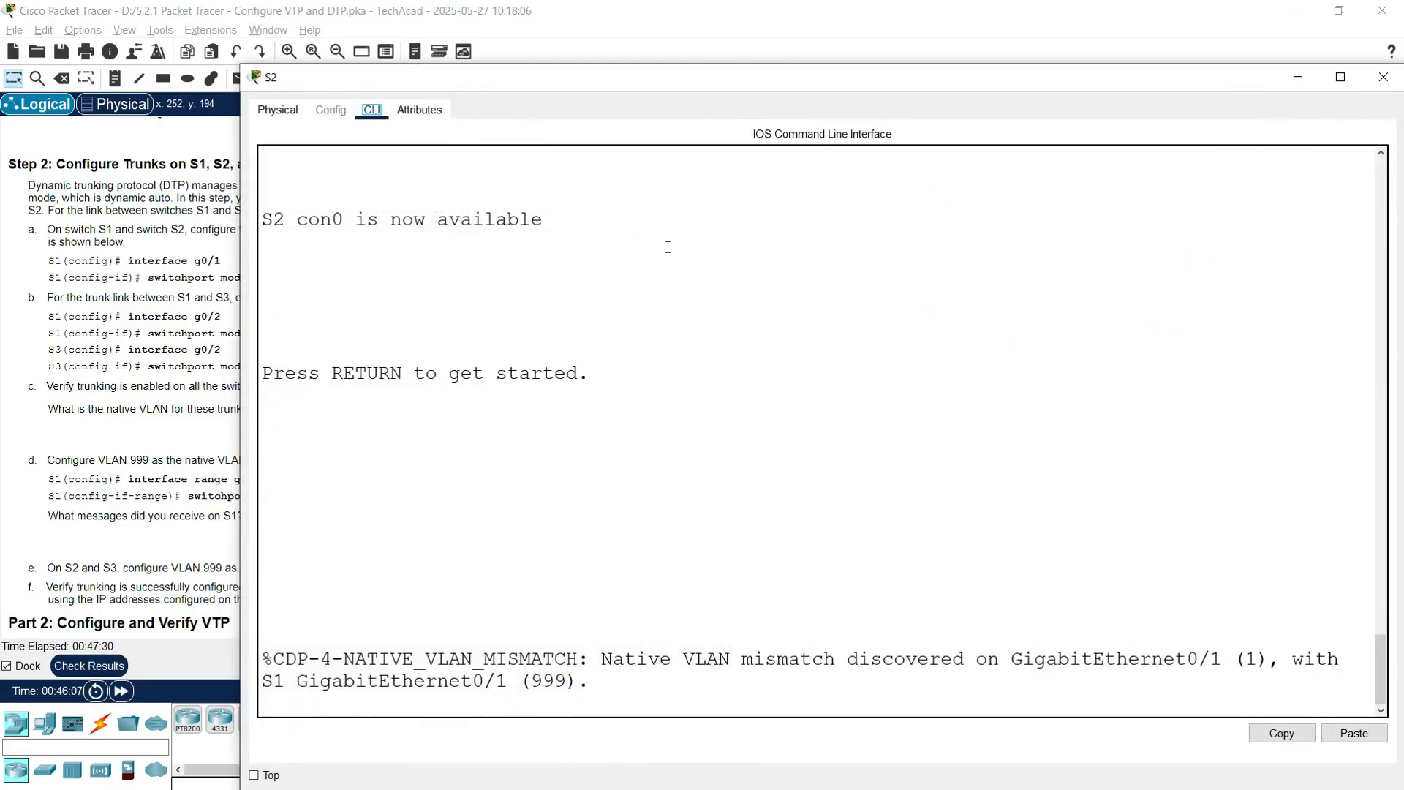
drag(612, 79, 490, 47)
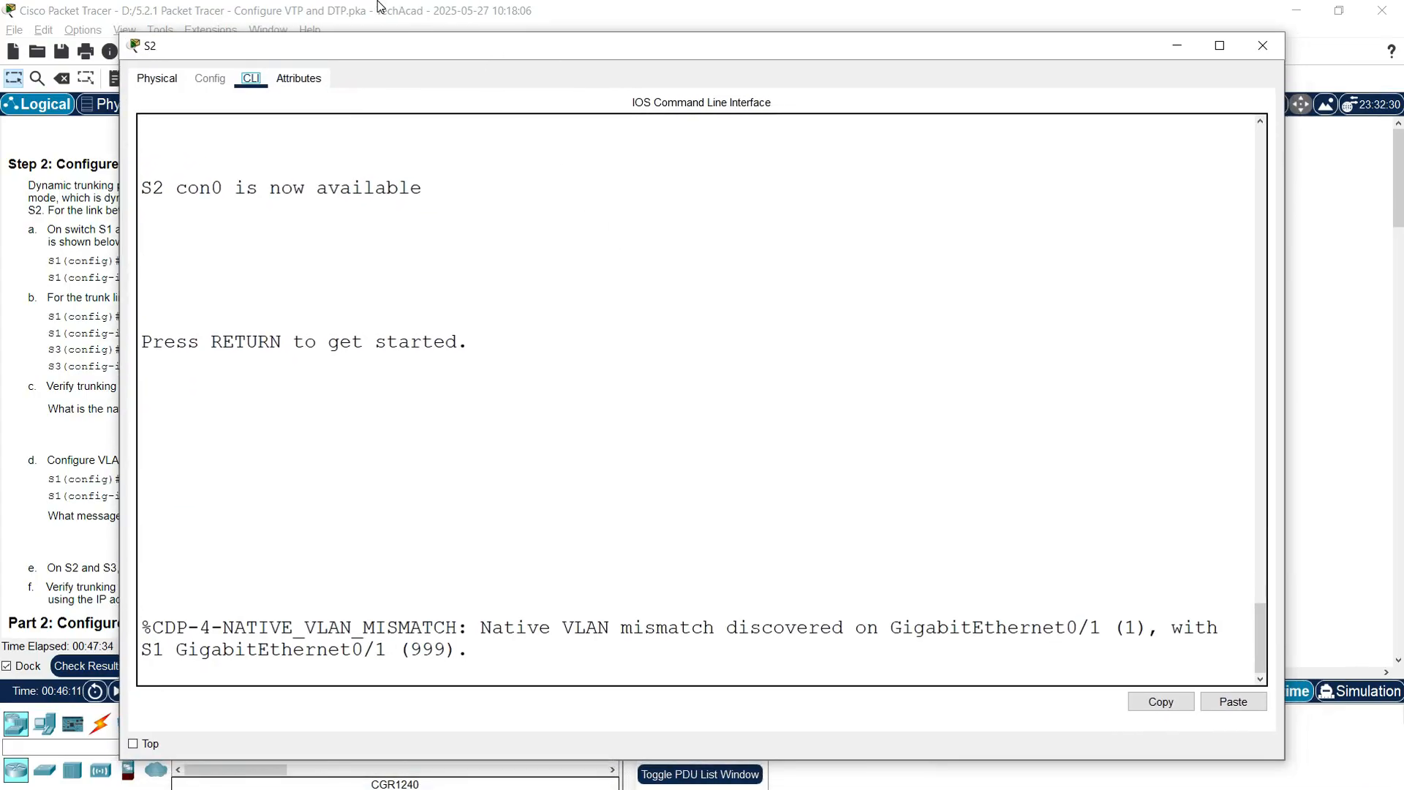
click(450, 302)
key(Return)
key(Return)
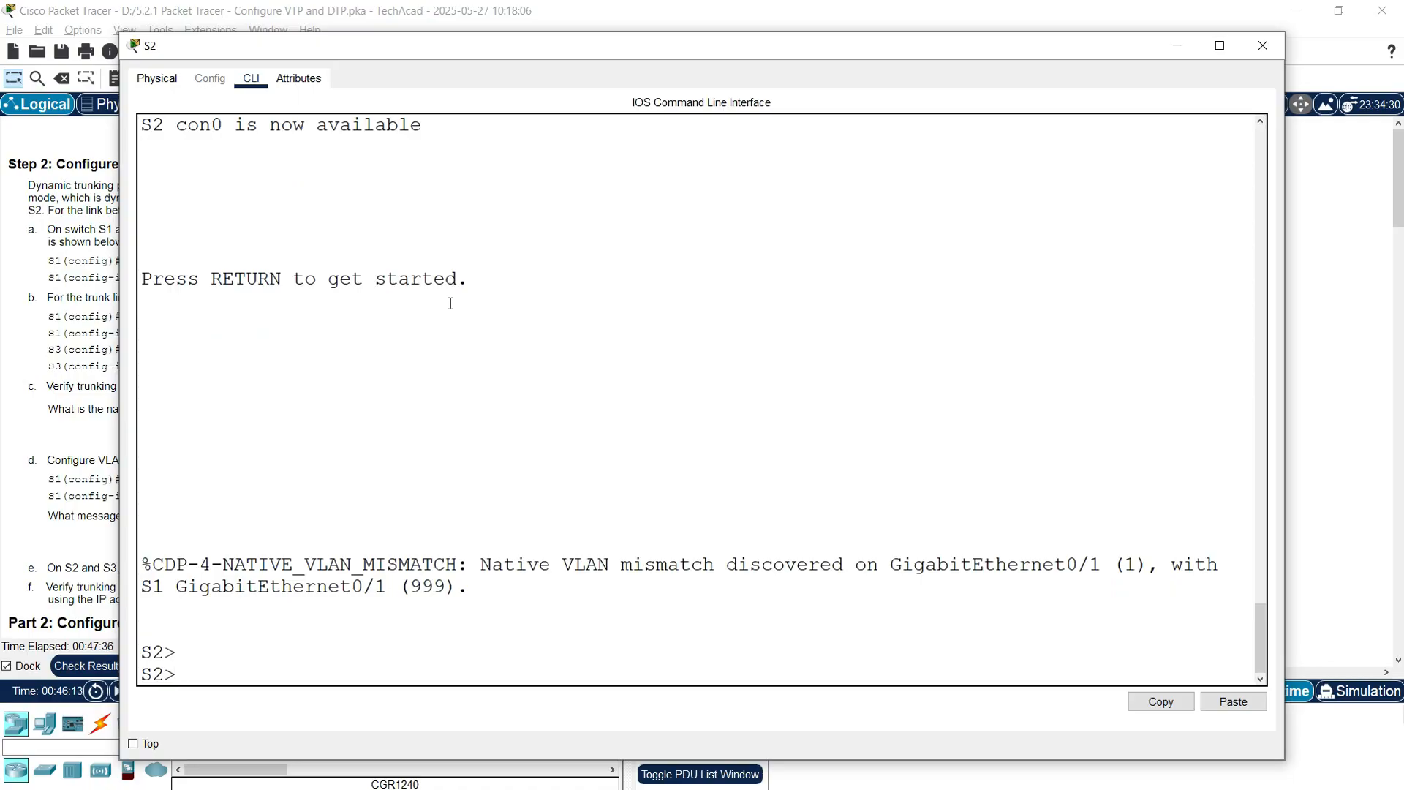
text(enable)
key(Return)
text(c)
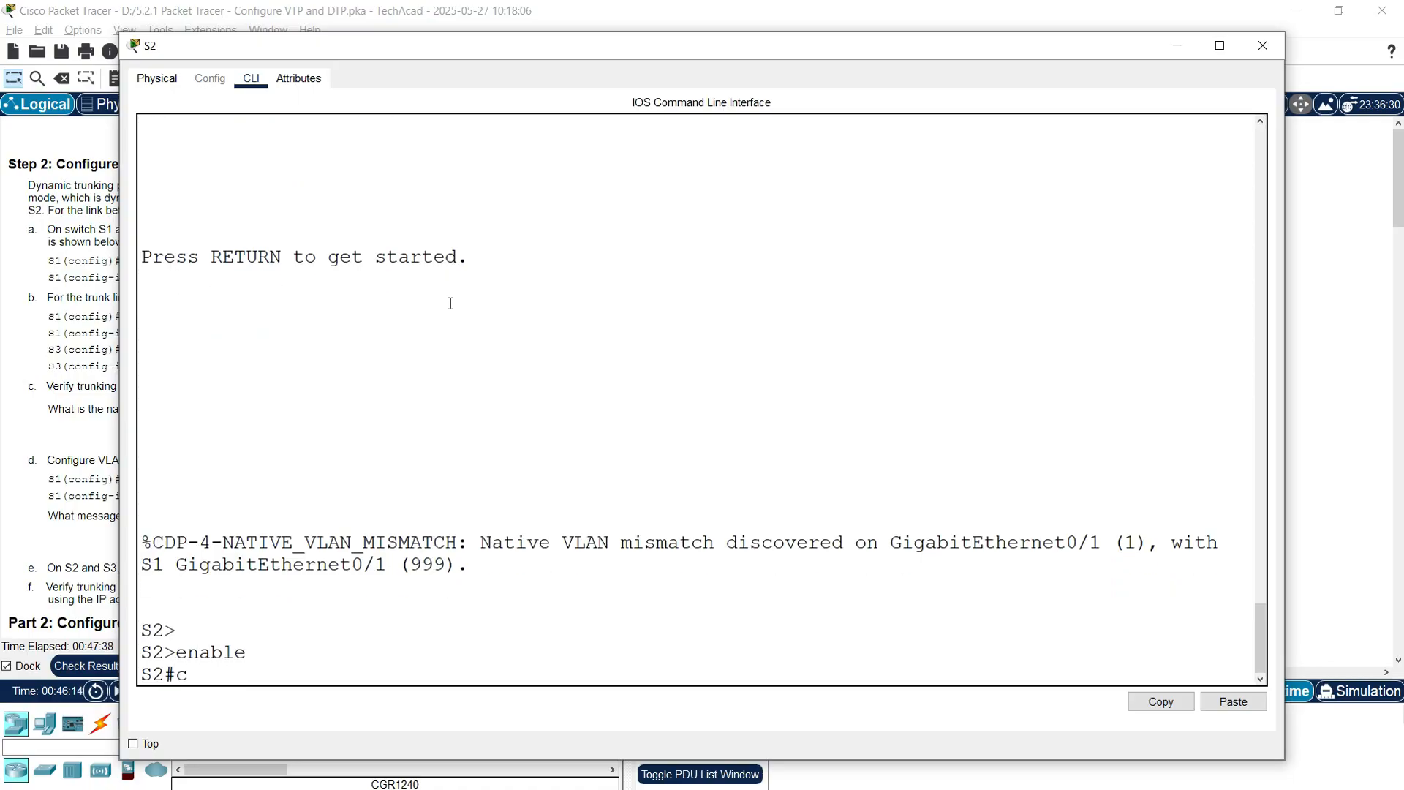
text(onf t)
key(Return)
text(inte)
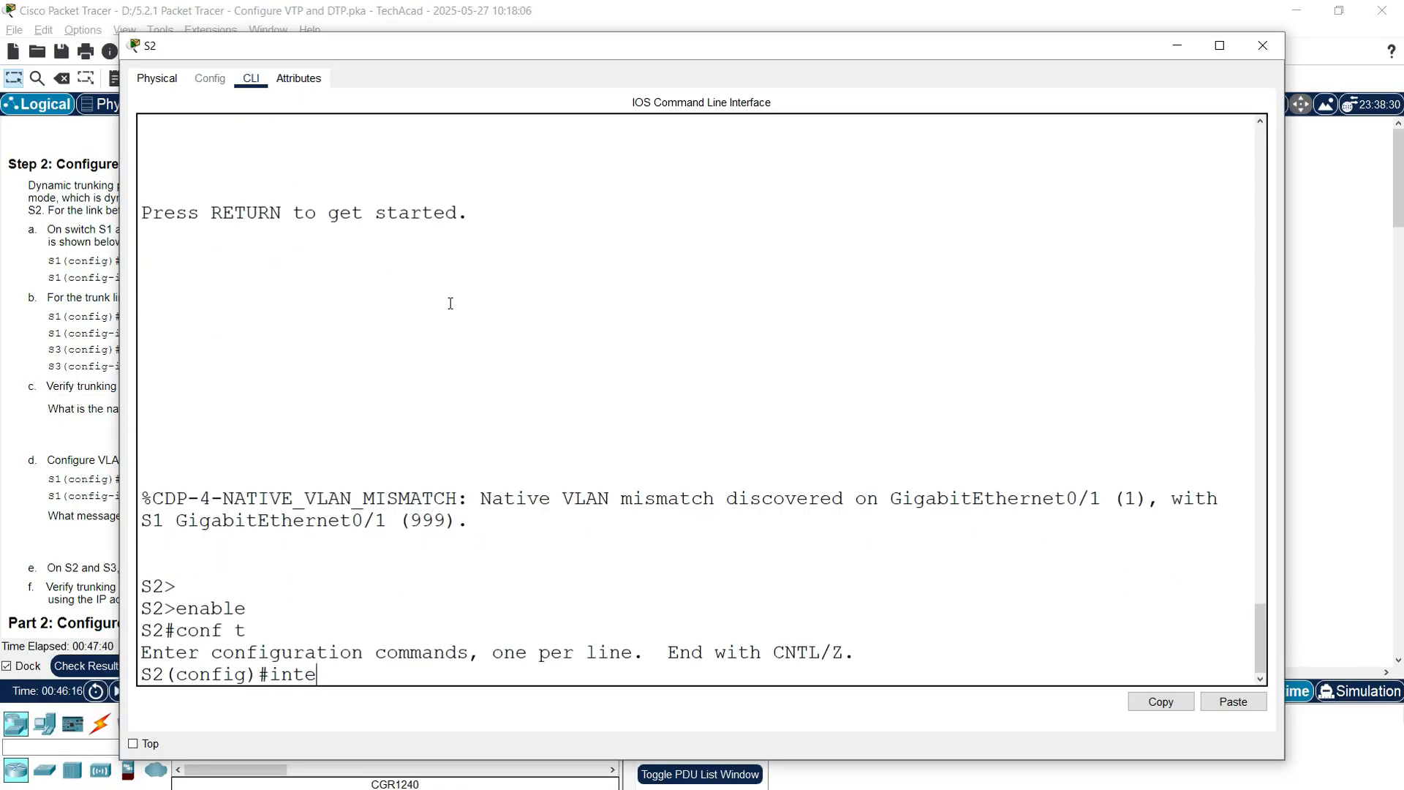
text(rface g0/1)
key(Return)
Step: Set native VLAN 999 on S2's Gig0/1 trunk and review the mismatch warning
click(1262, 46)
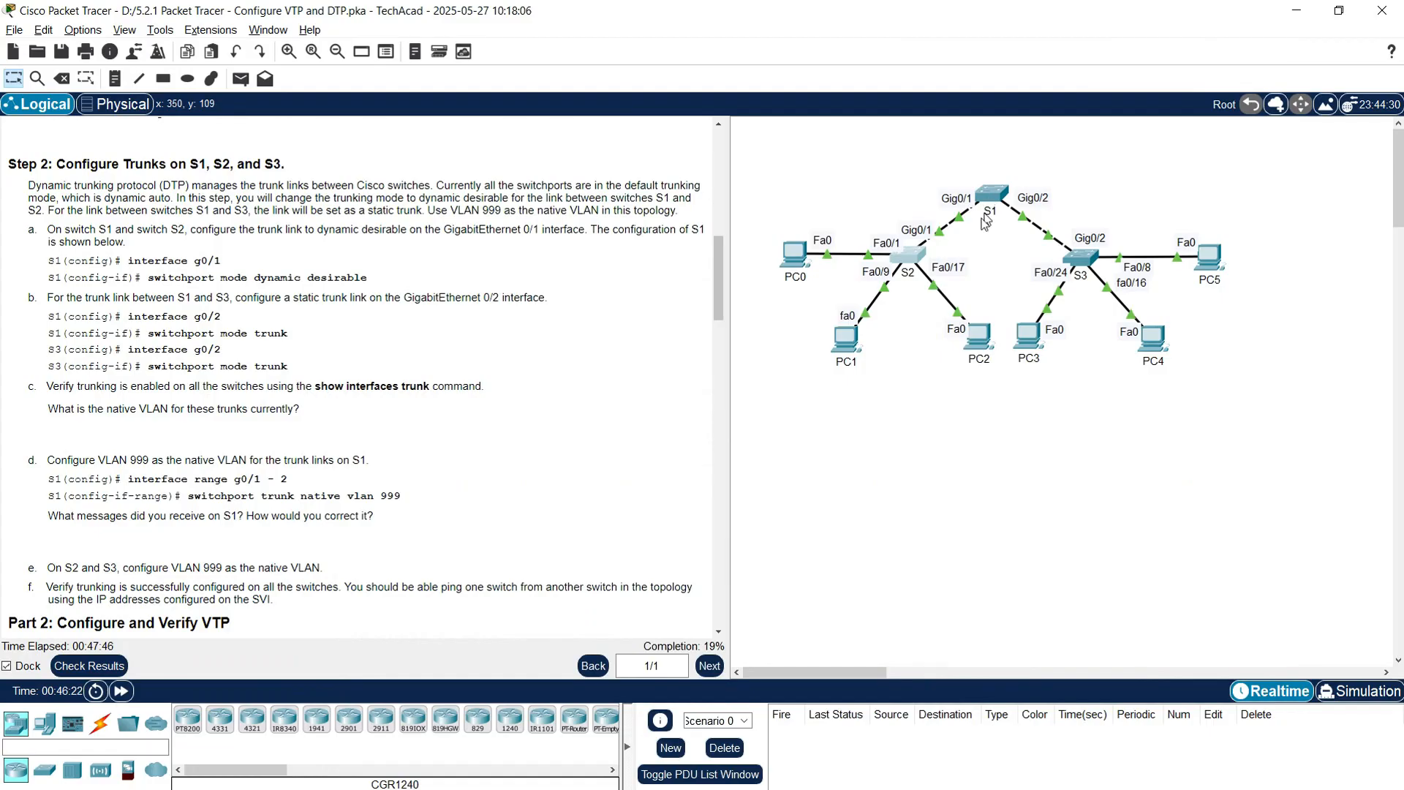
click(909, 256)
text(switchport trunk nativ)
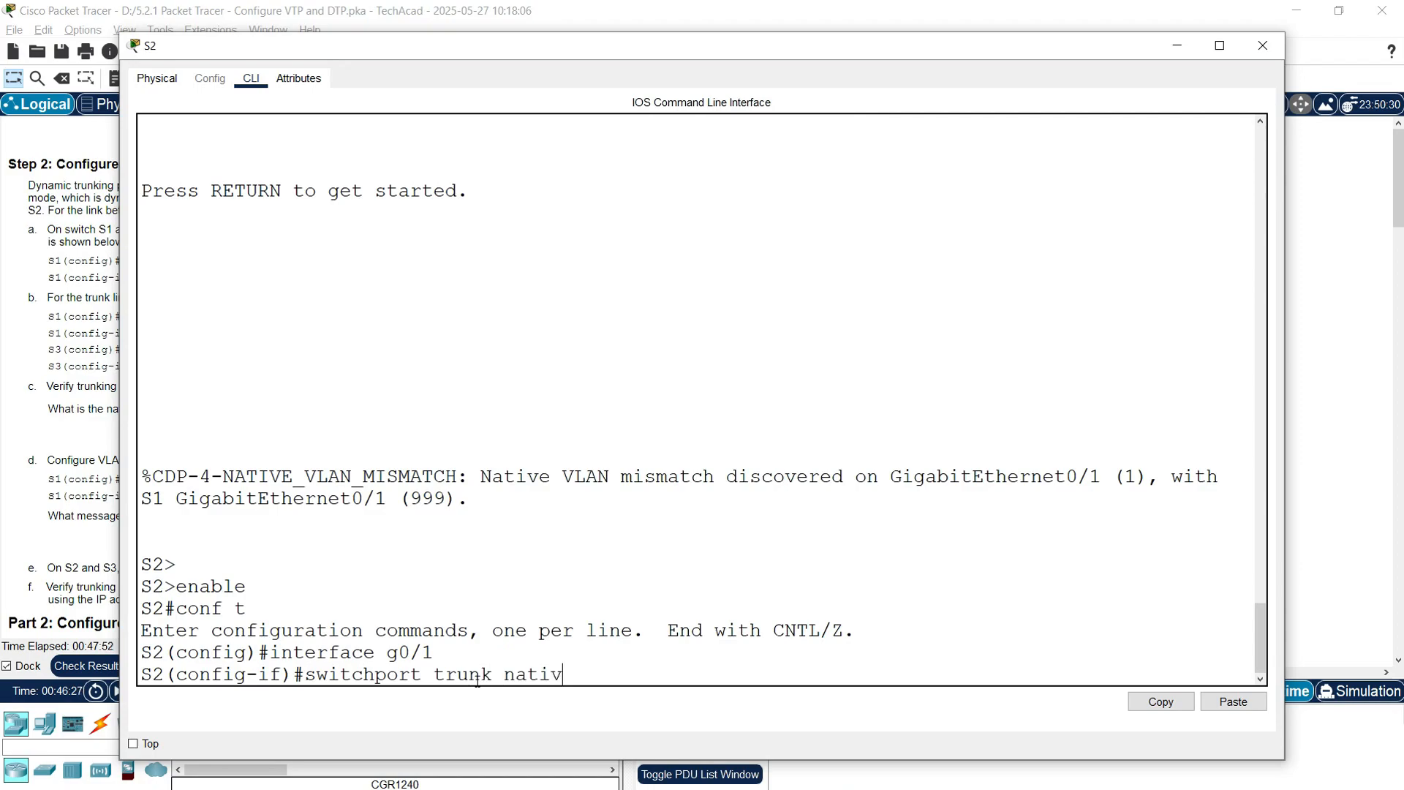
text(e vlan 999)
key(Return)
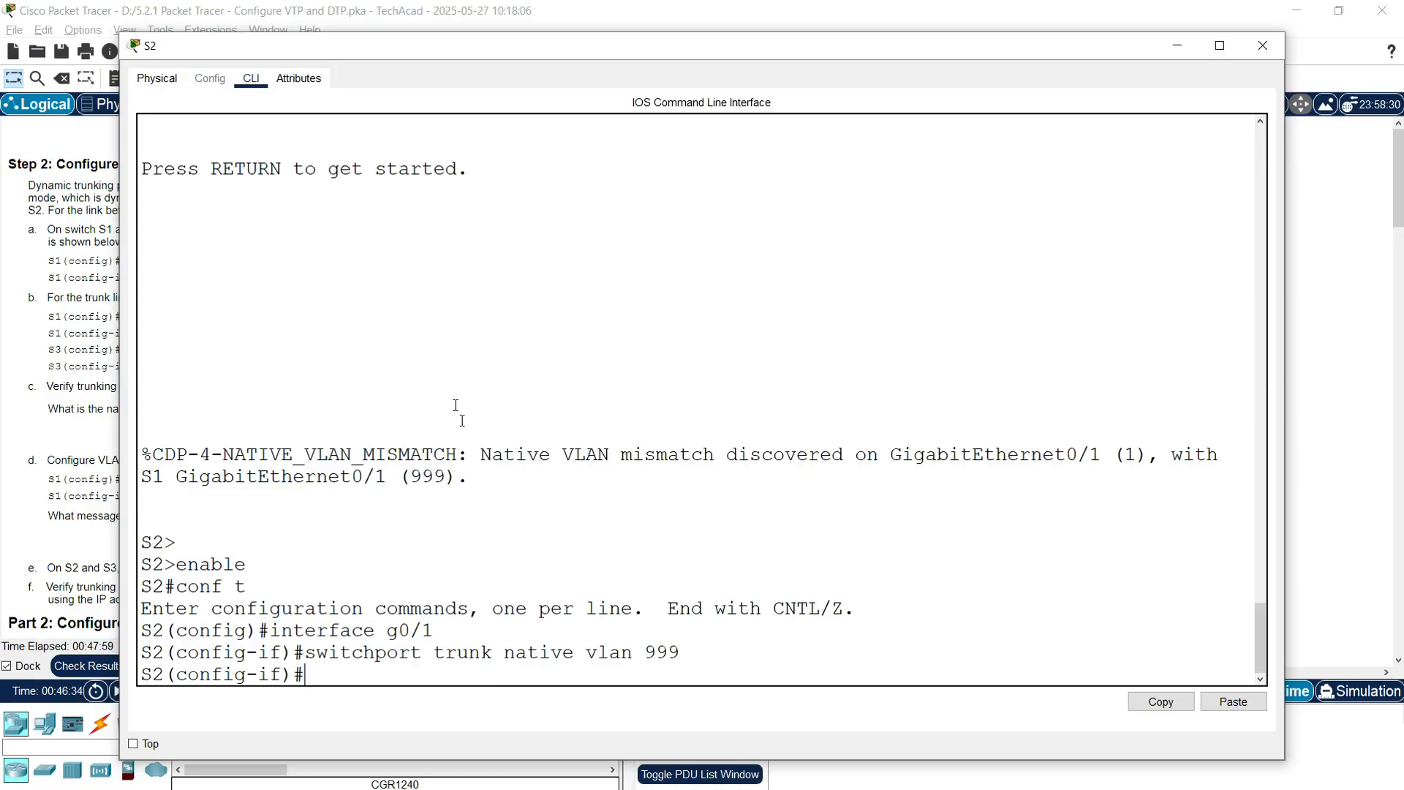
drag(482, 455, 1102, 457)
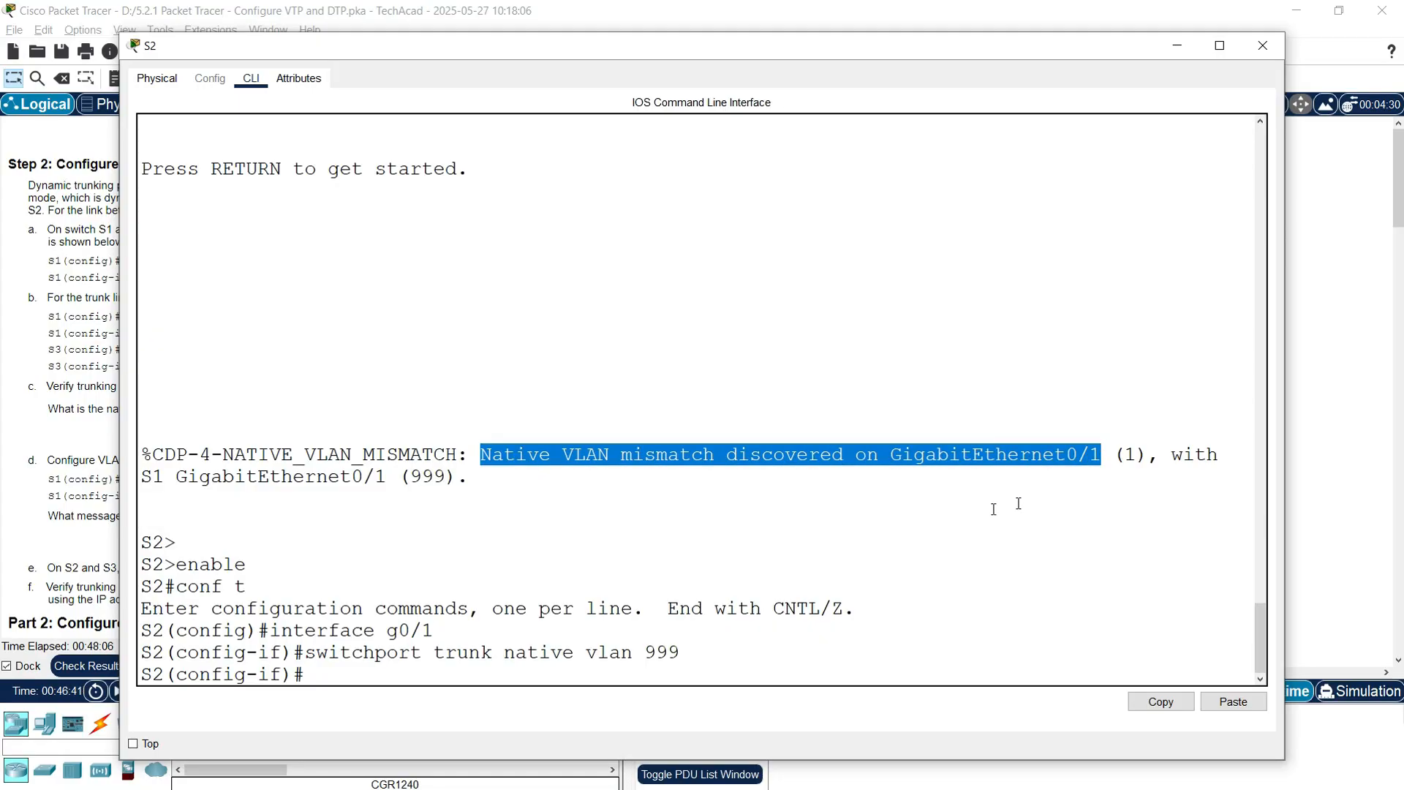
click(887, 529)
Step: Close S2's window and bring S3's console into global configuration mode
click(1263, 46)
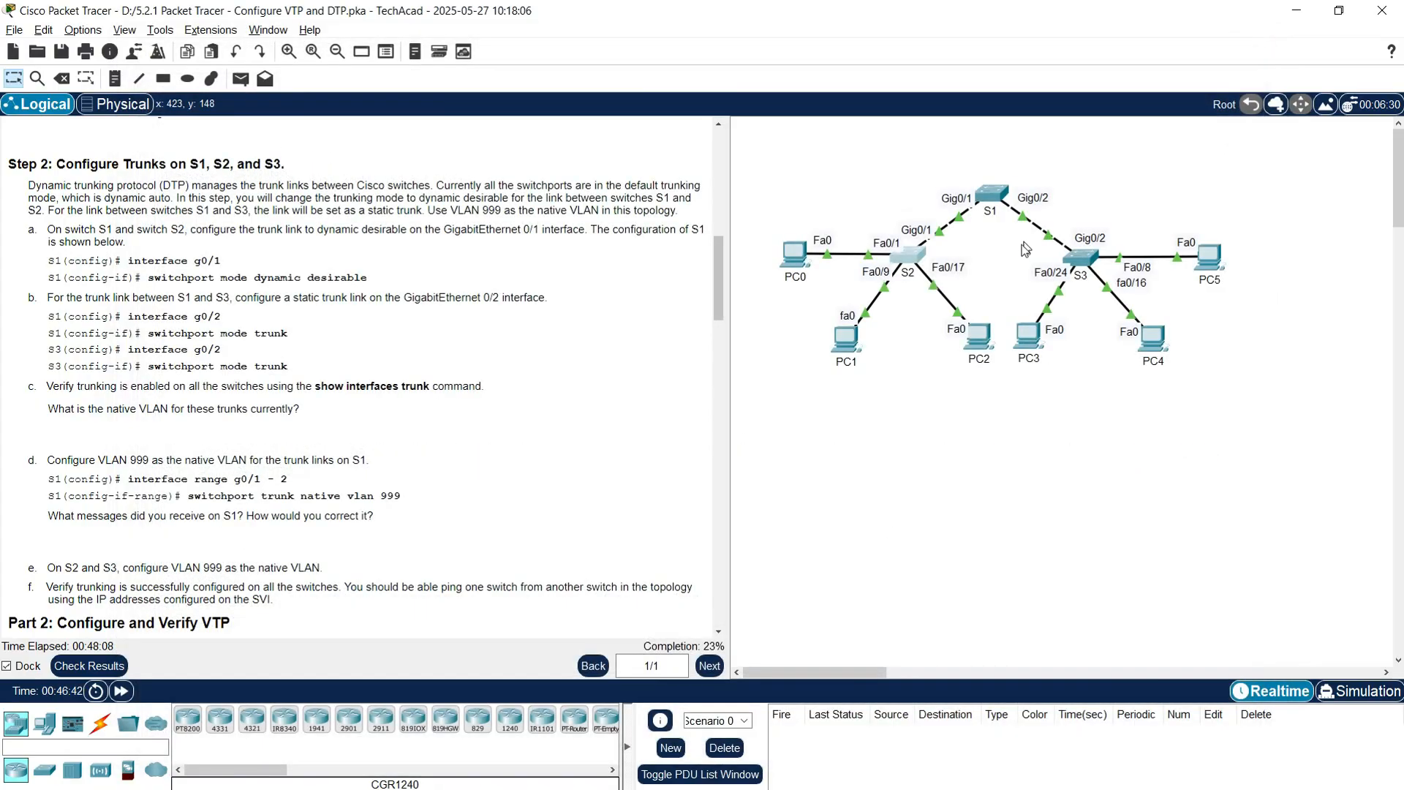
click(1082, 258)
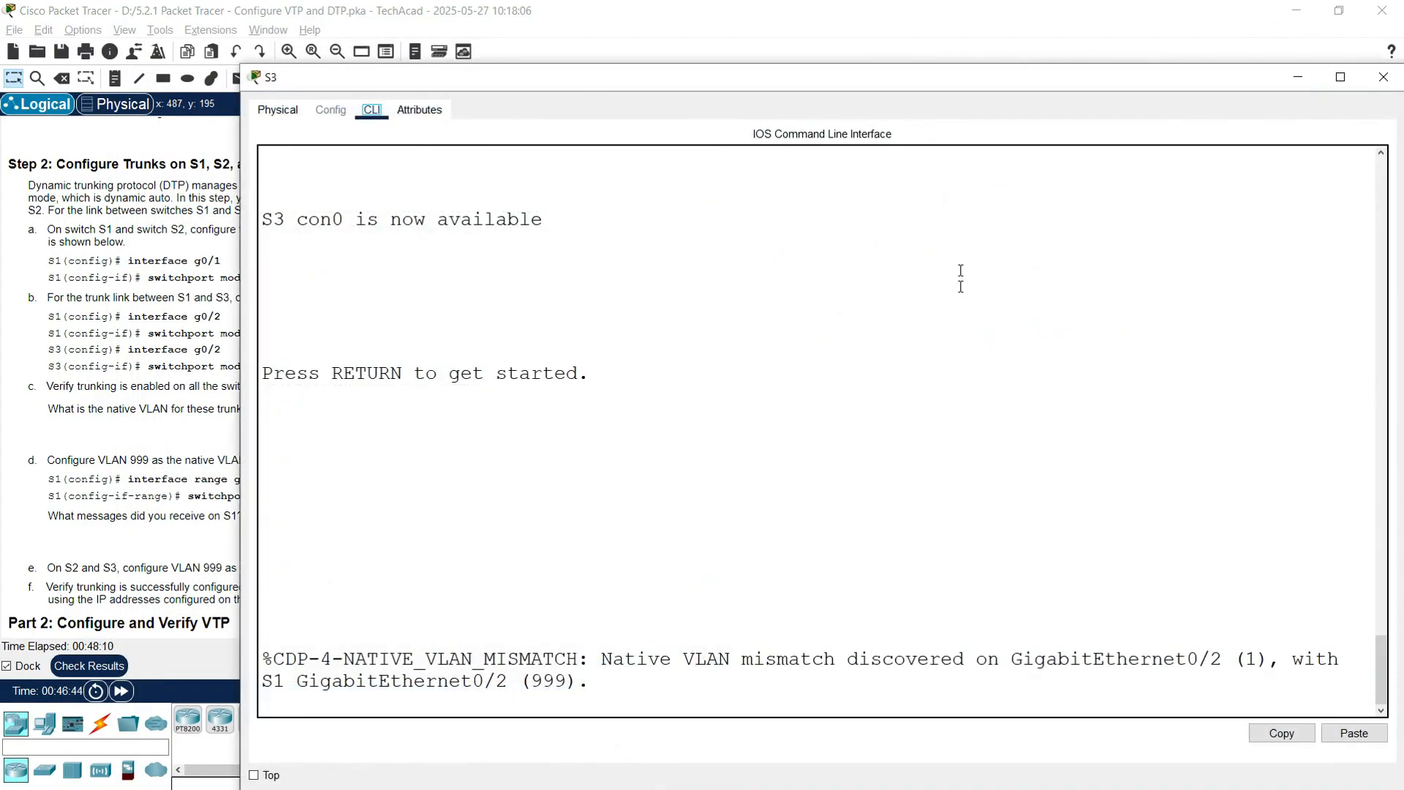
click(508, 597)
key(Return)
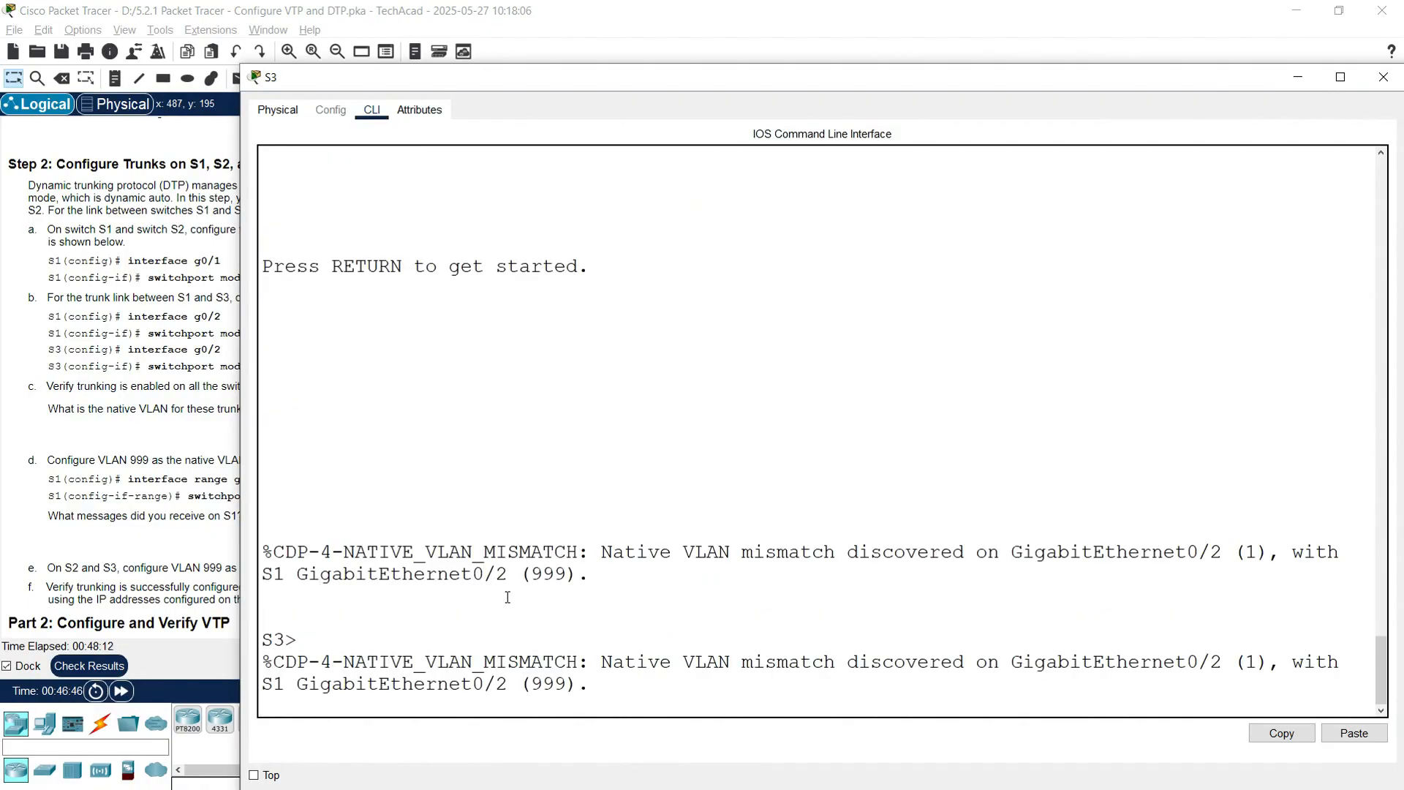
key(Return)
text(enable)
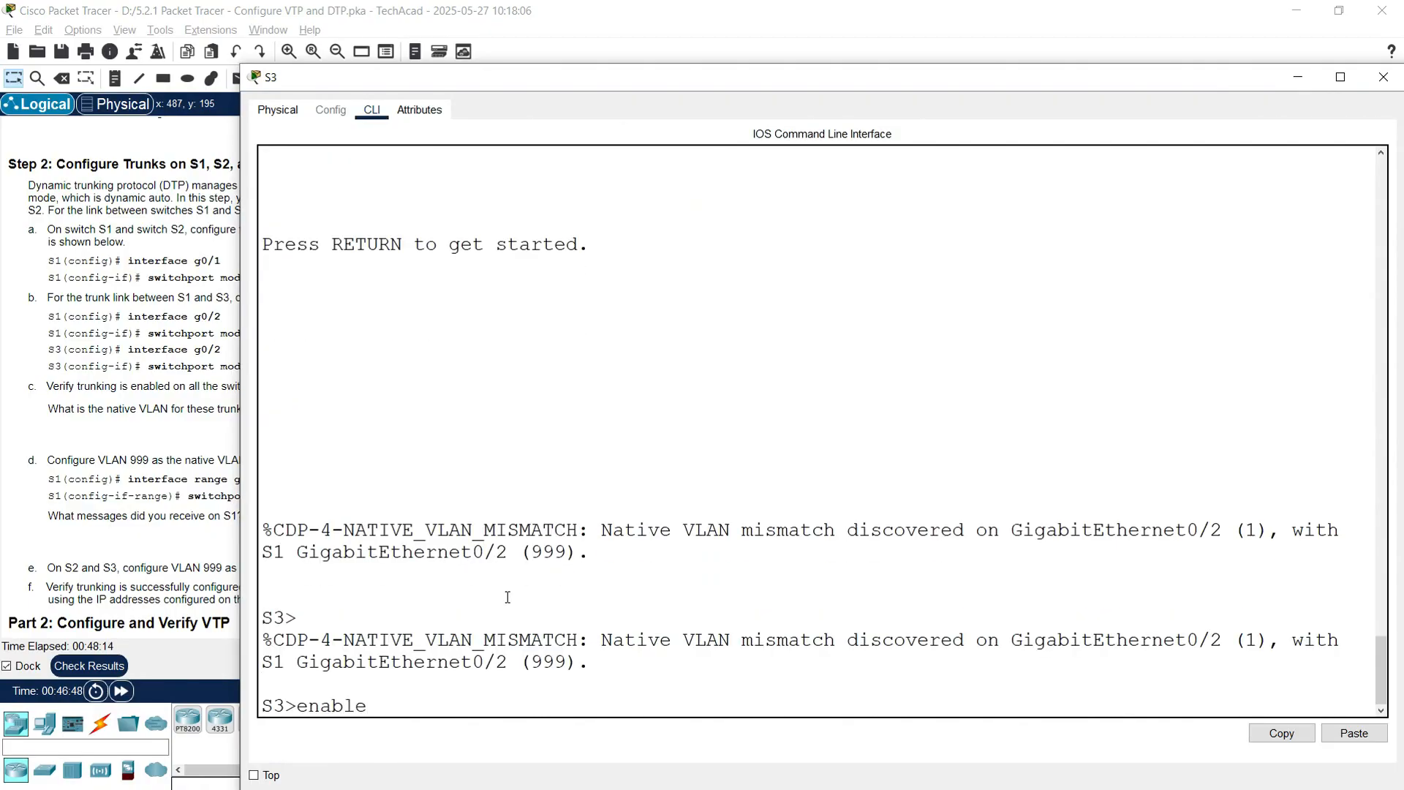
key(Return)
text(conf t)
key(Return)
Step: Set native VLAN 999 on S3's Gig0/2 trunk, then close S3's window
text(interface g0/2)
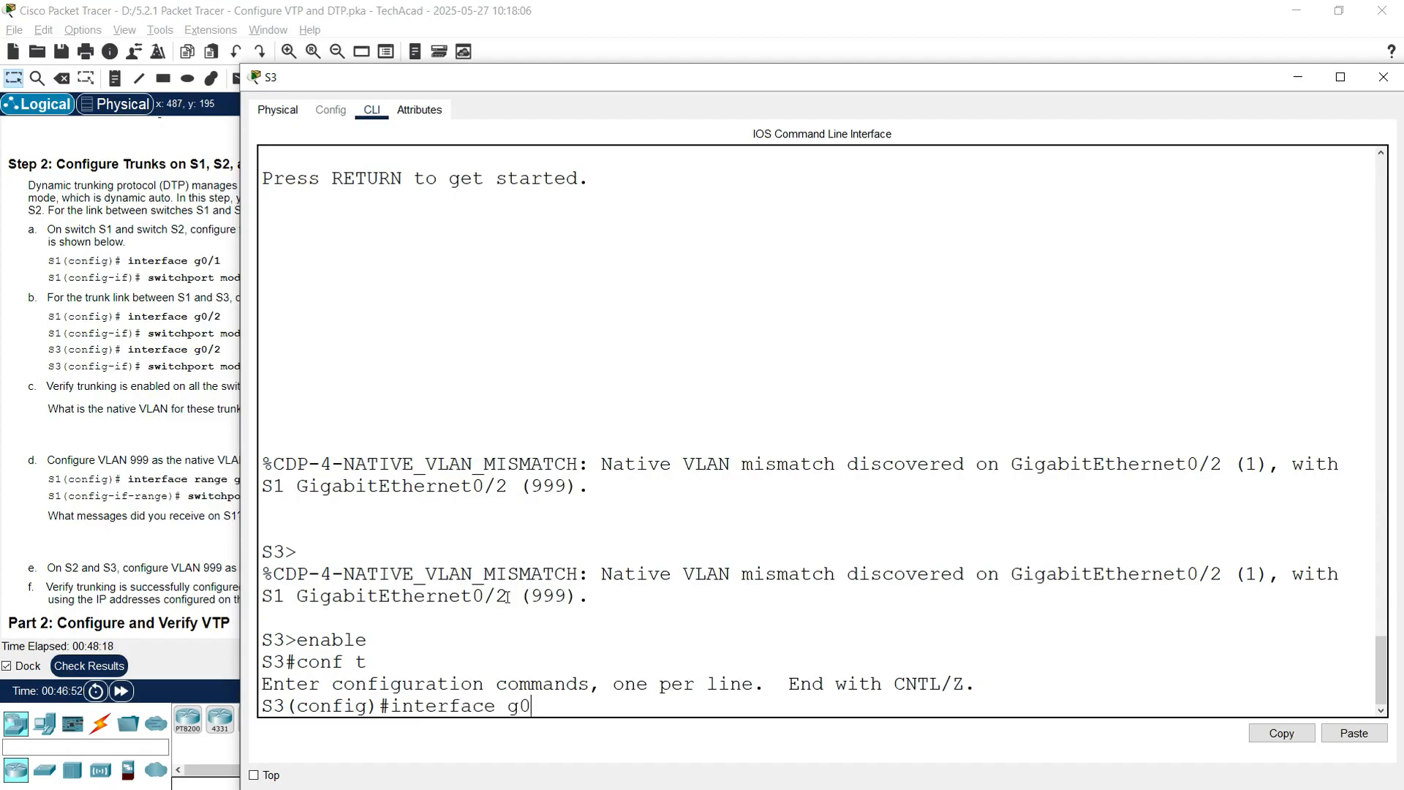
key(Return)
text(switch)
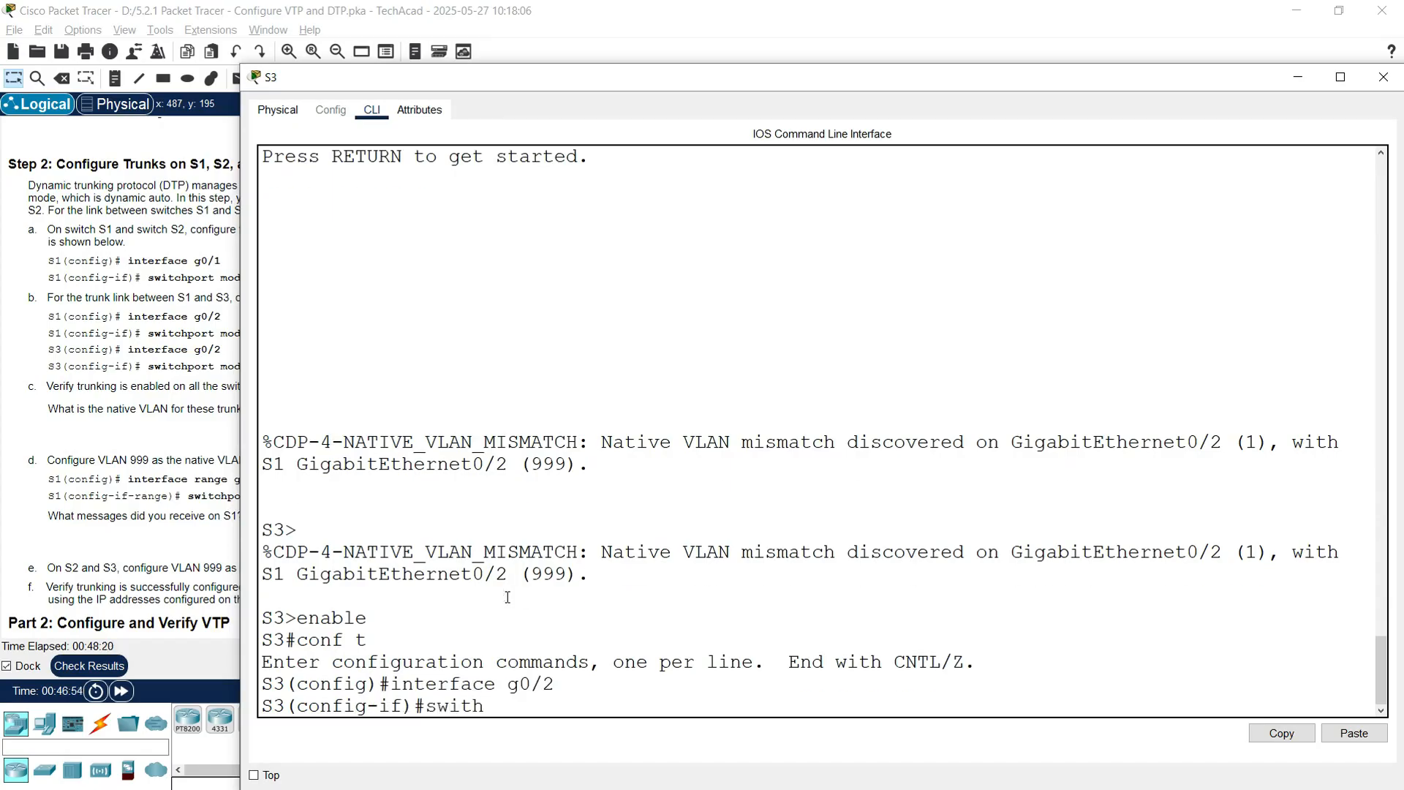
text(port trunk native)
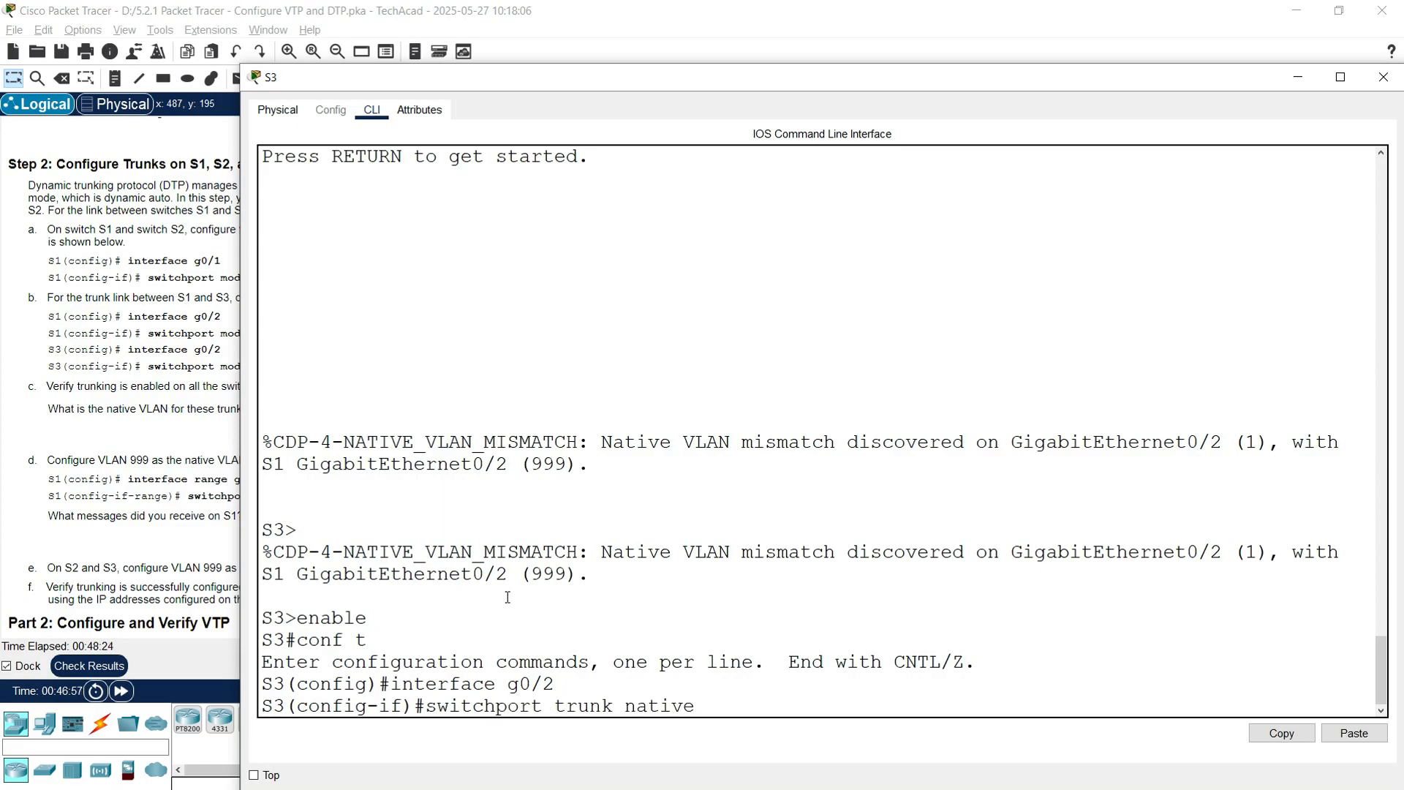
text( vlan 999)
key(Return)
key(Return)
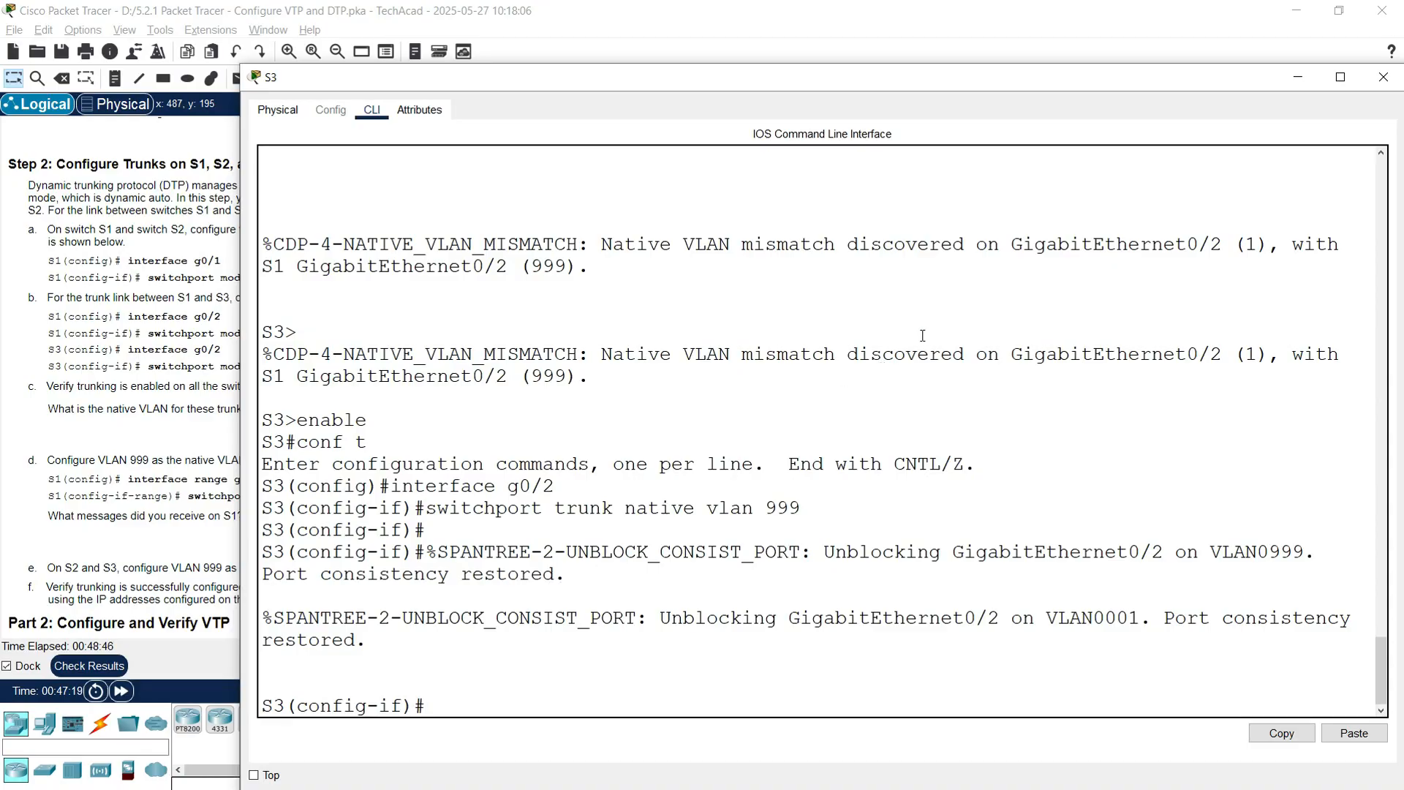
click(1383, 76)
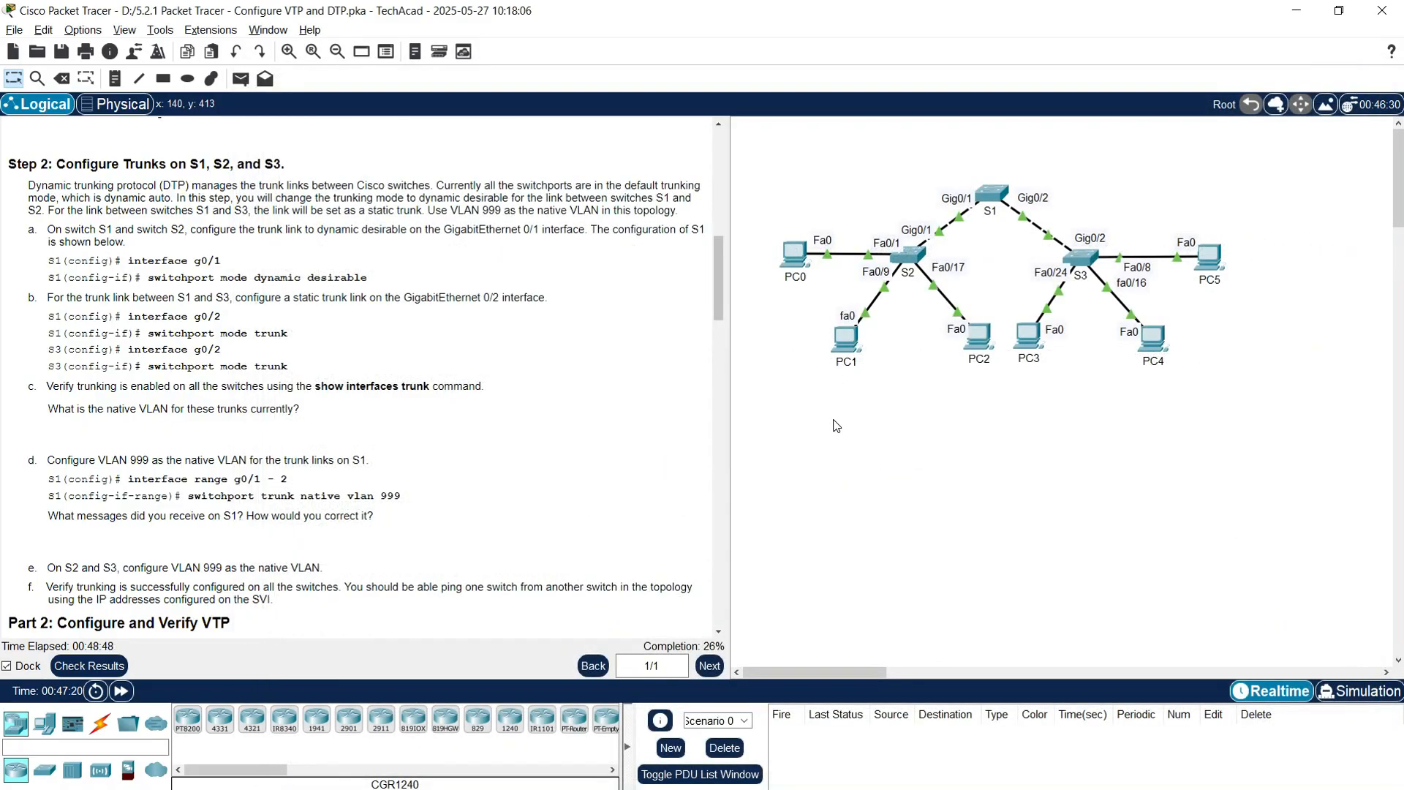
Step: Run show interfaces trunk on S1 and confirm native VLAN 999
scroll(197, 525, down, 3)
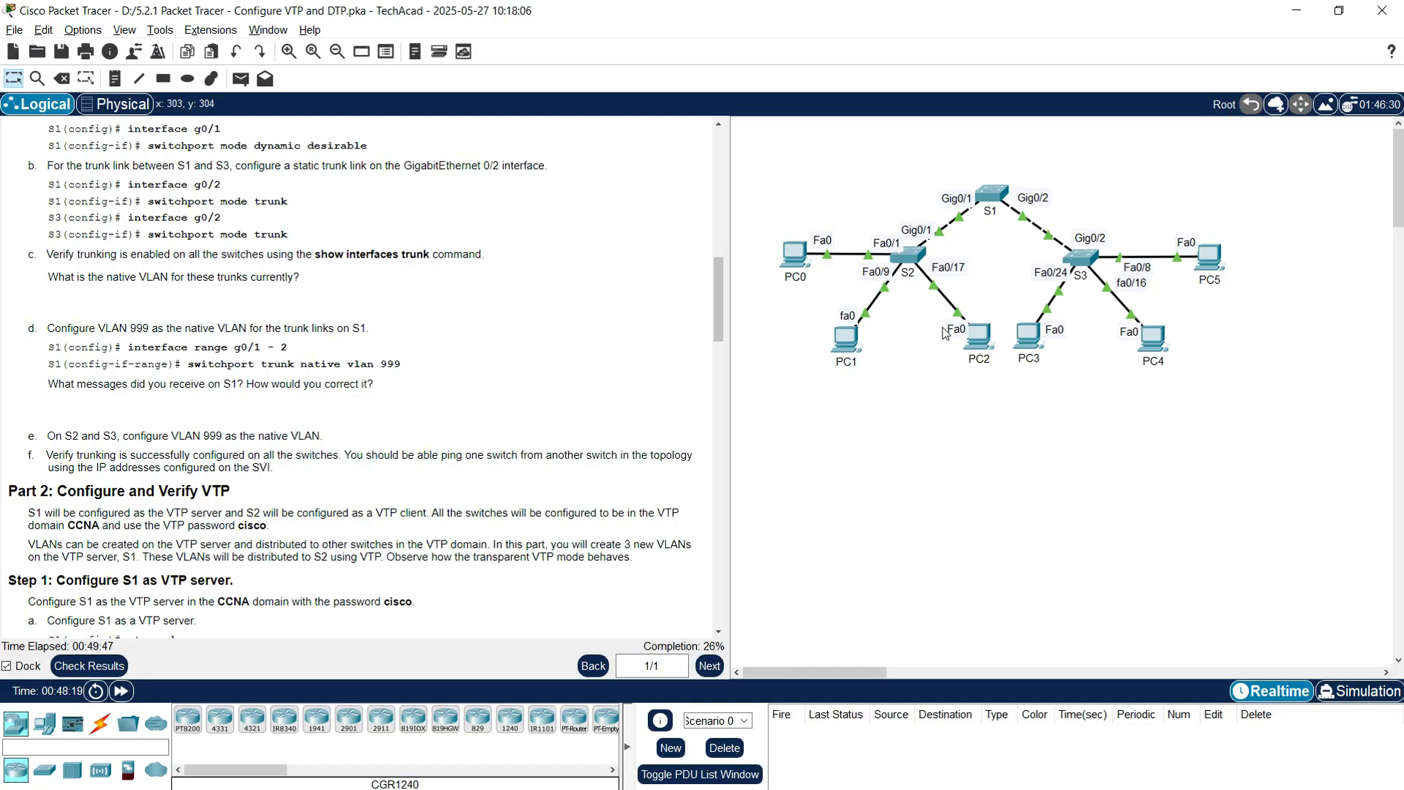
click(992, 196)
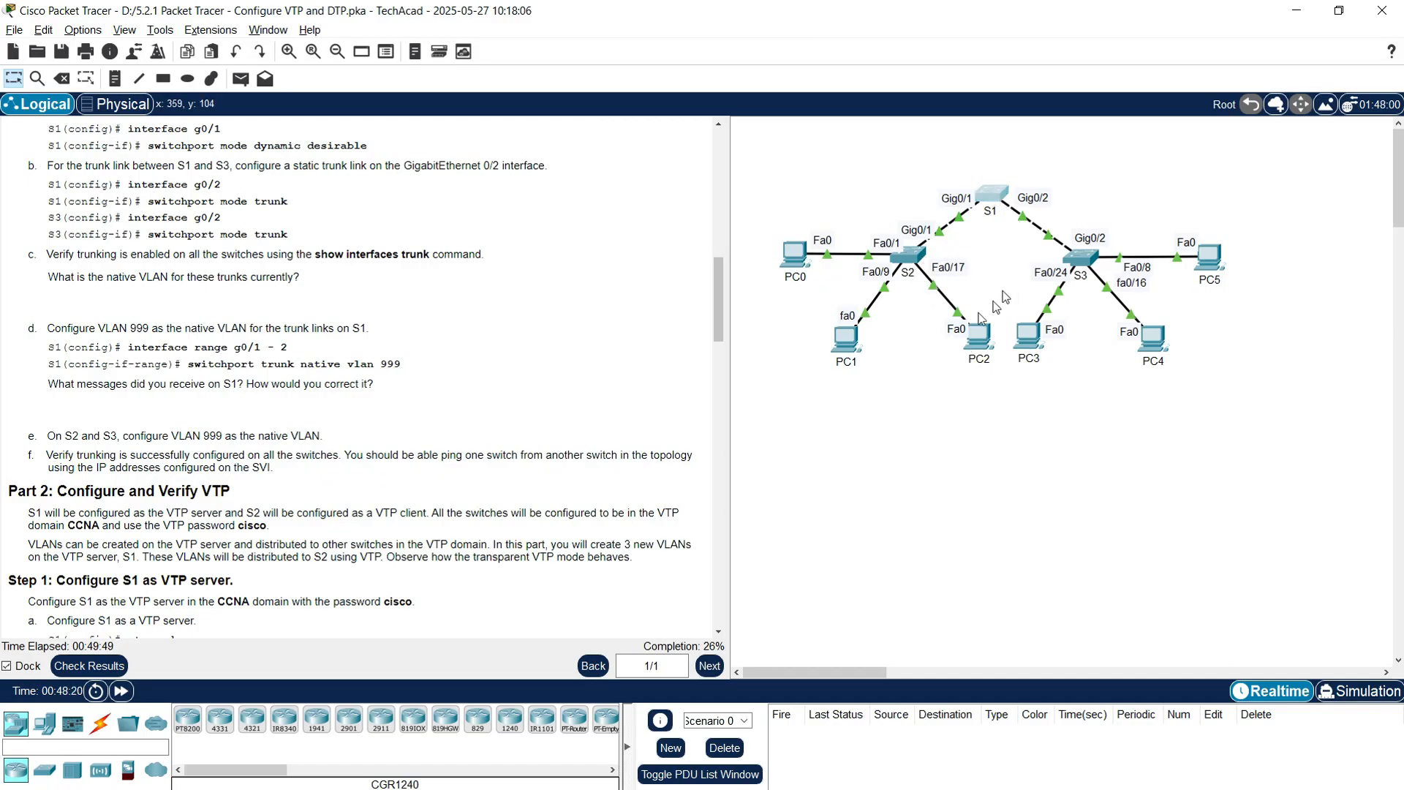
click(616, 461)
key(Return)
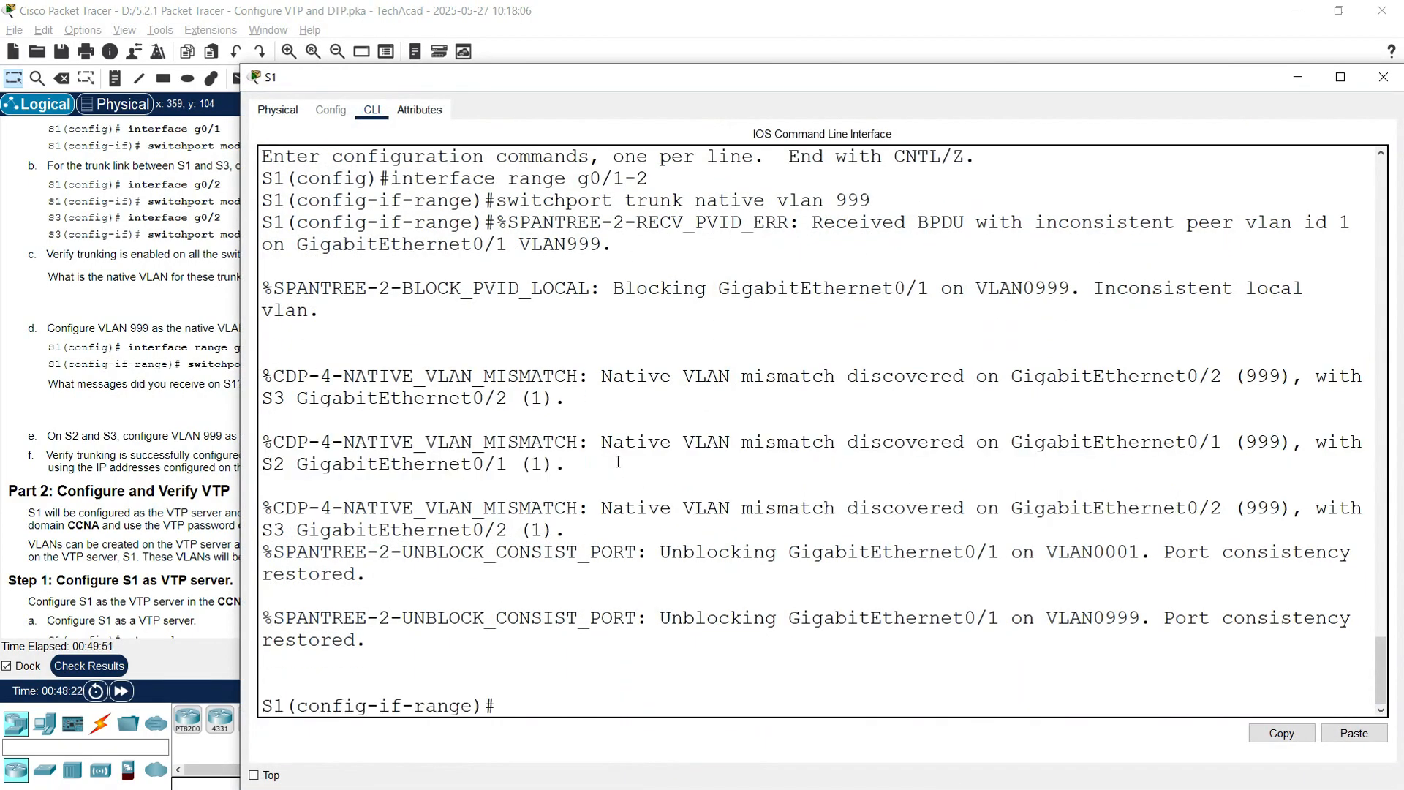
text(end)
key(Return)
text(show )
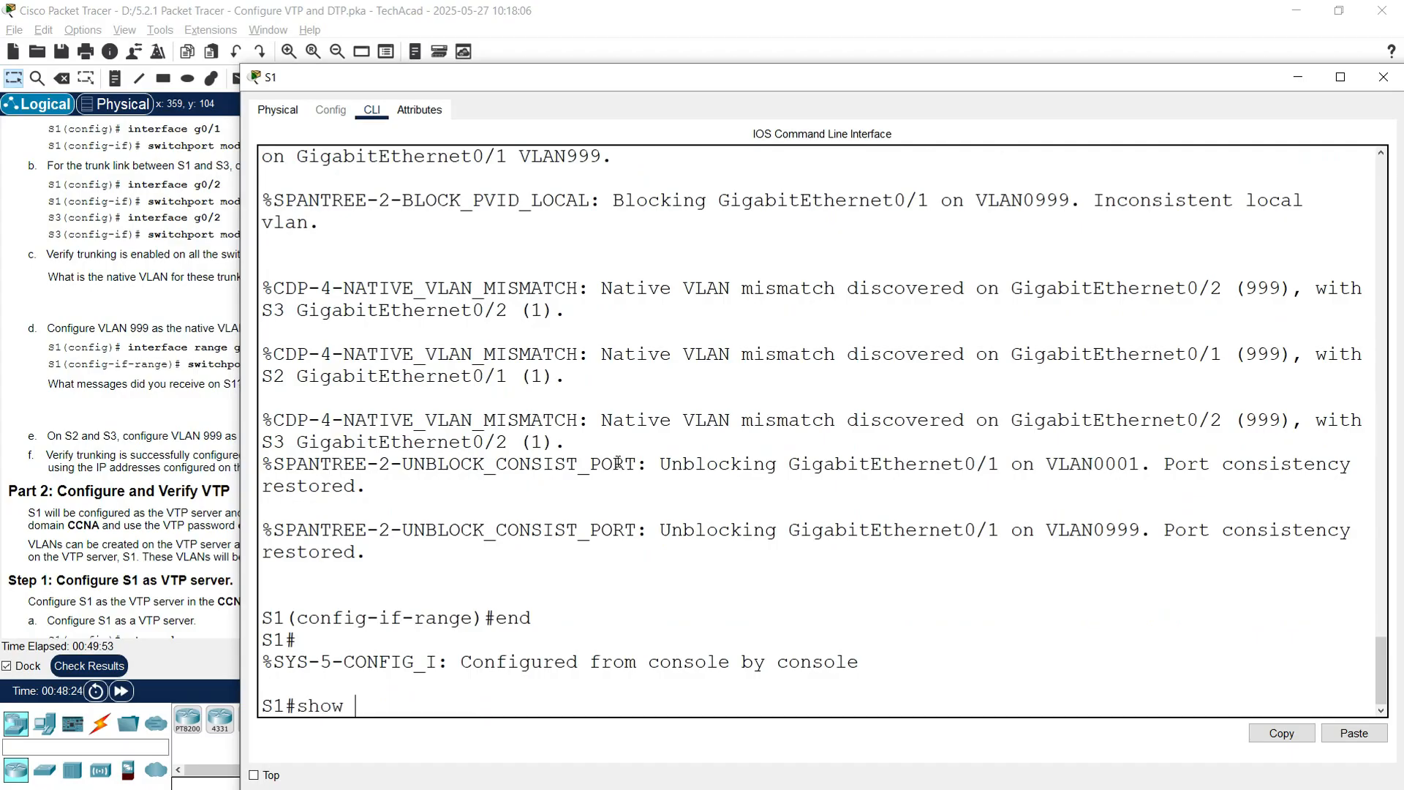
text(interfaces trunk)
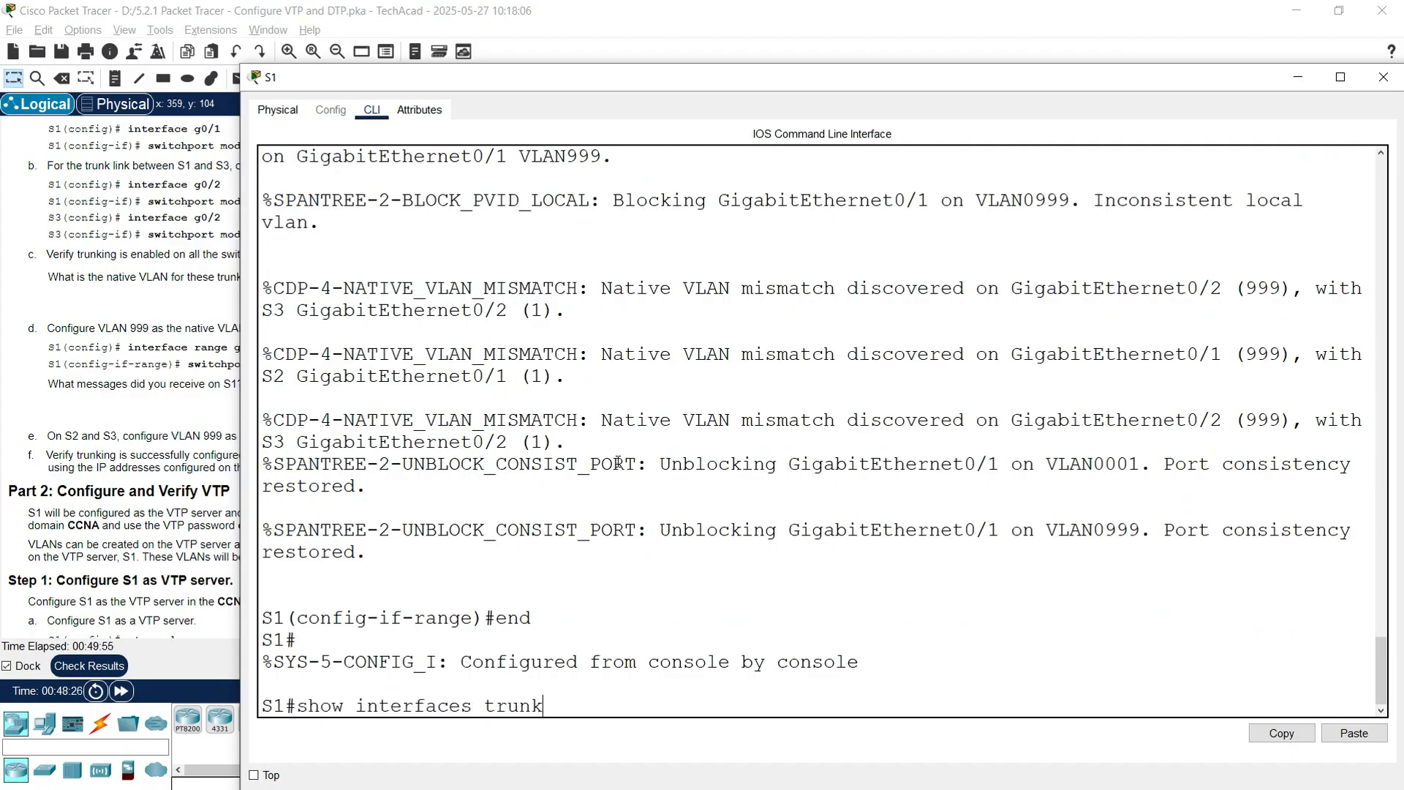
key(Return)
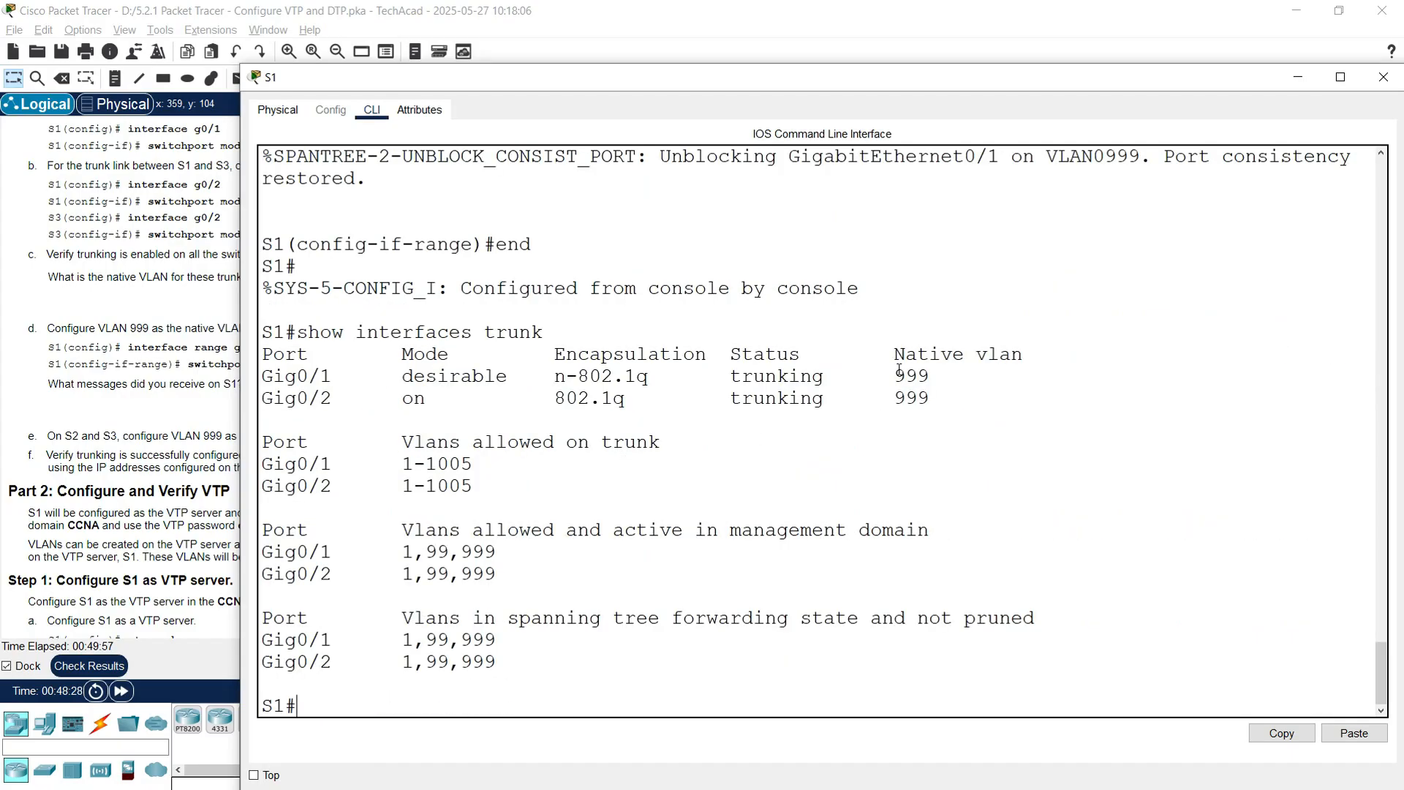
drag(885, 373, 949, 392)
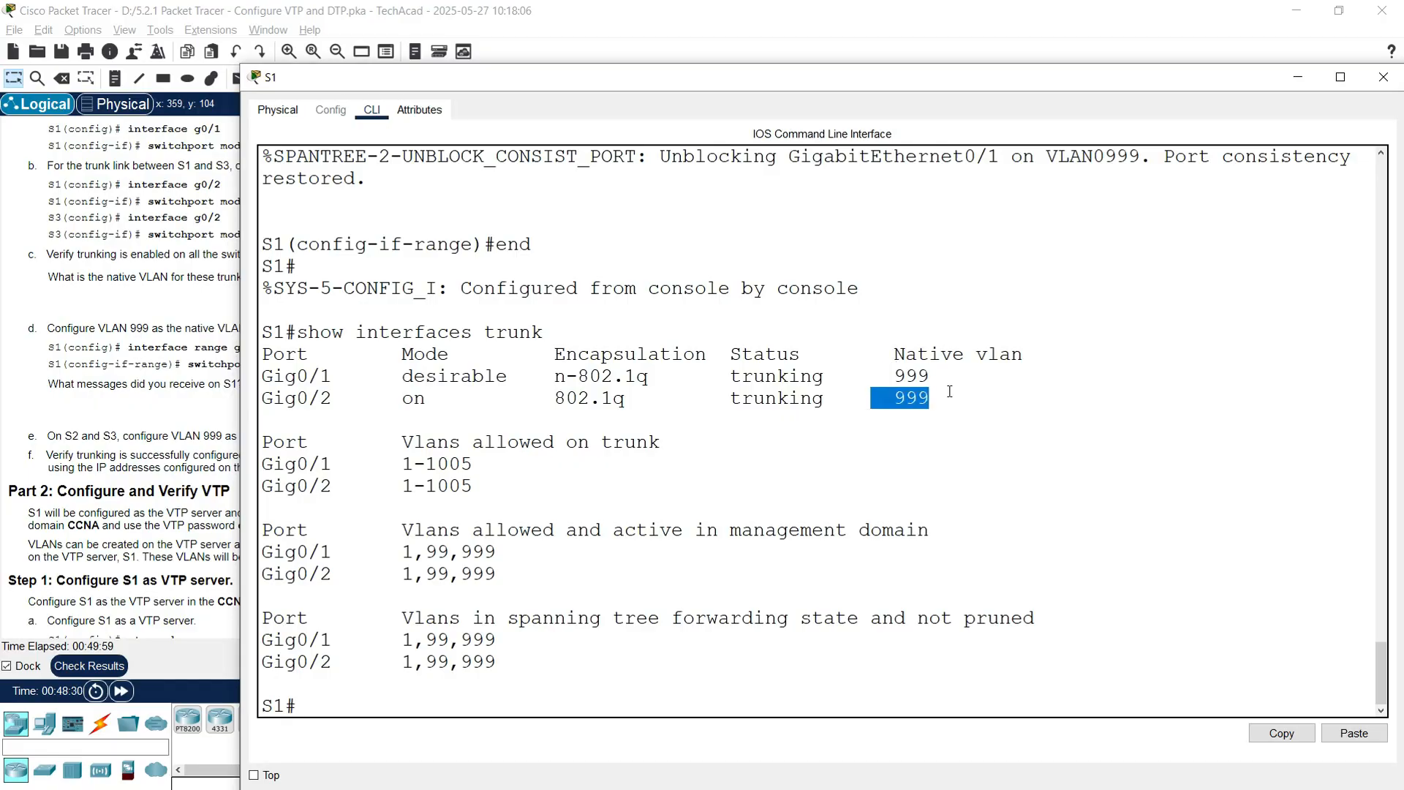
click(1383, 76)
Step: Run show interfaces trunk on S2 and confirm Gig0/1 uses native VLAN 999
click(914, 261)
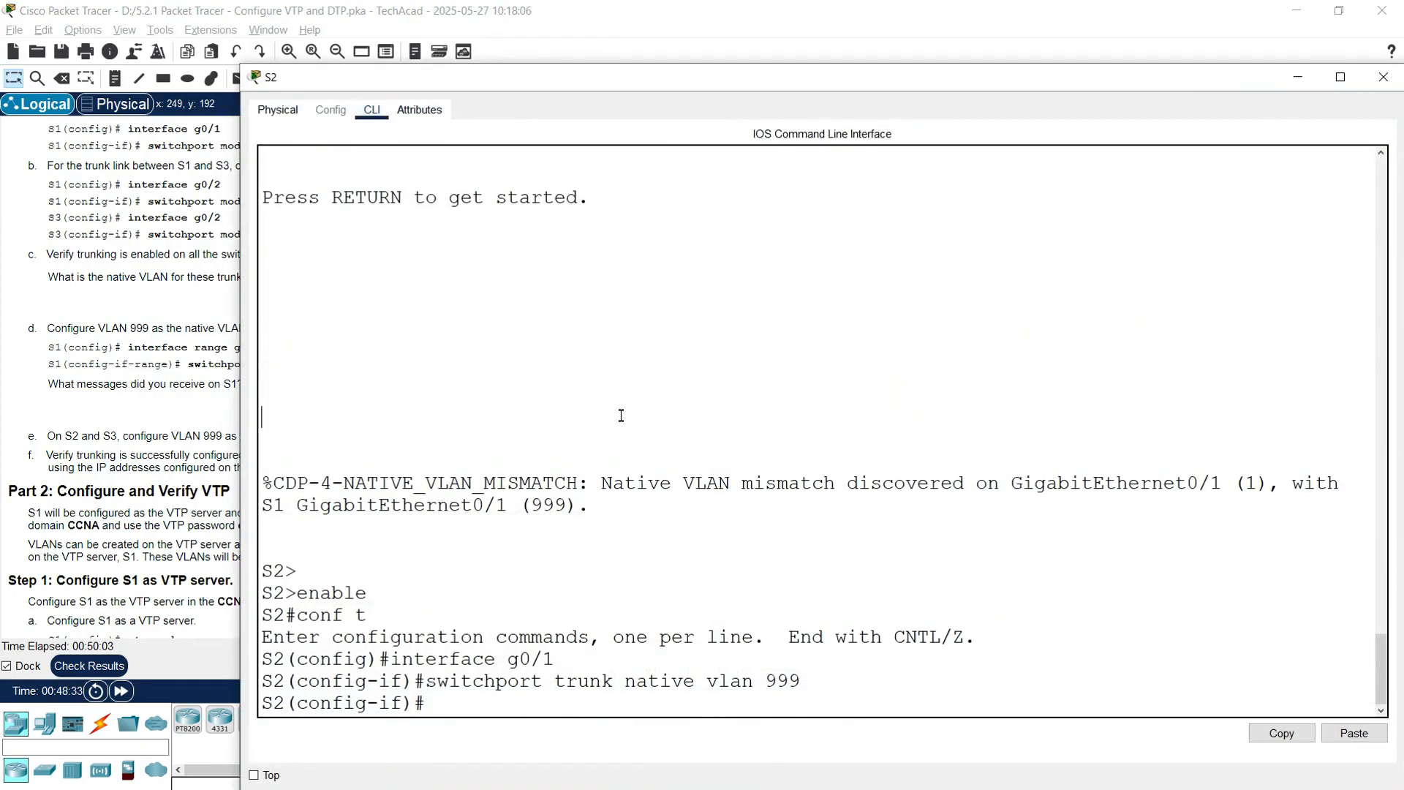
key(Return)
text(end)
key(Return)
text(so)
key(BackSpace)
text(how interfac)
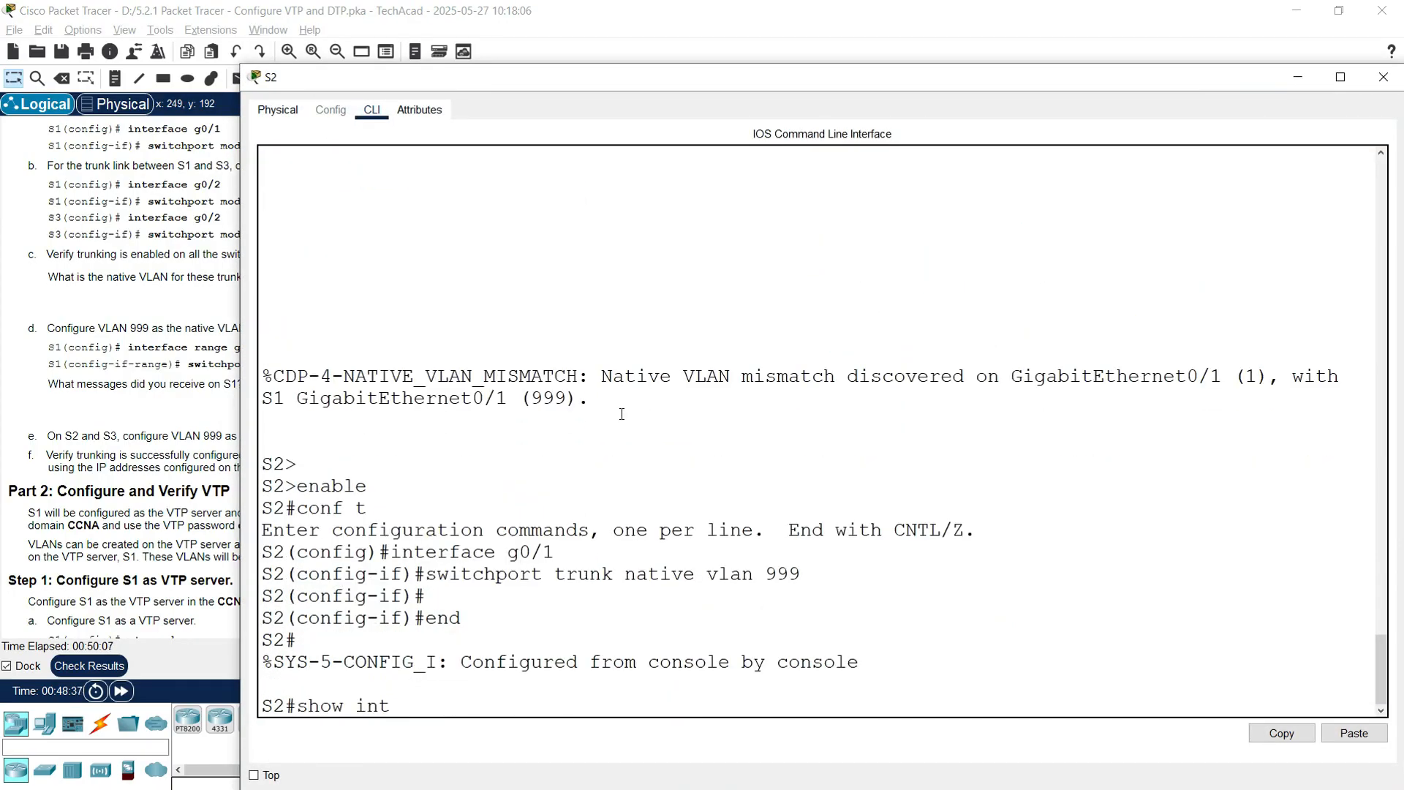
key(BackSpace)
key(BackSpace)
key(BackSpace)
key(BackSpace)
text(rfaces trunk)
key(Return)
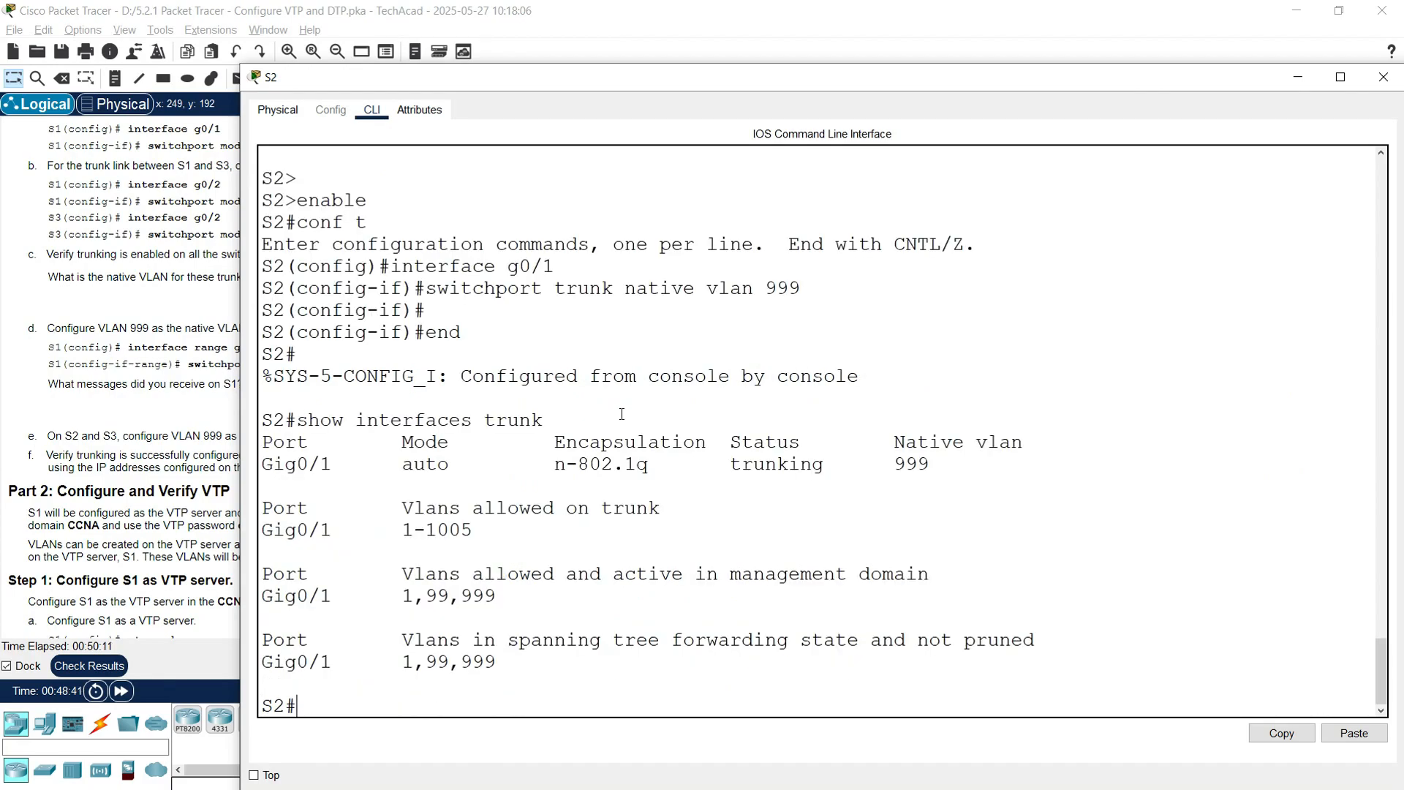
drag(883, 464, 959, 477)
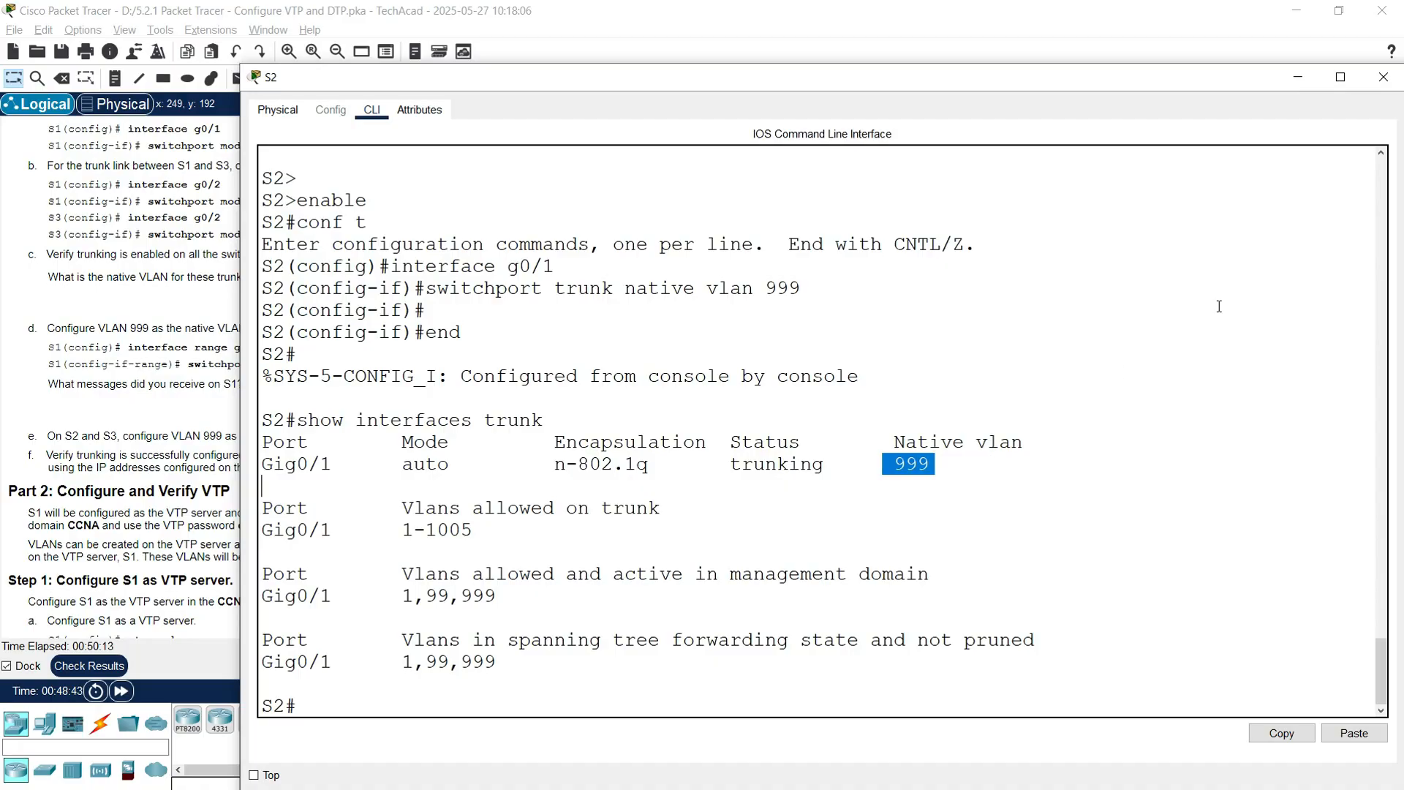
click(1382, 78)
Step: Run show interfaces trunk on S3 and confirm Gig0/2 uses native VLAN 999
click(1081, 264)
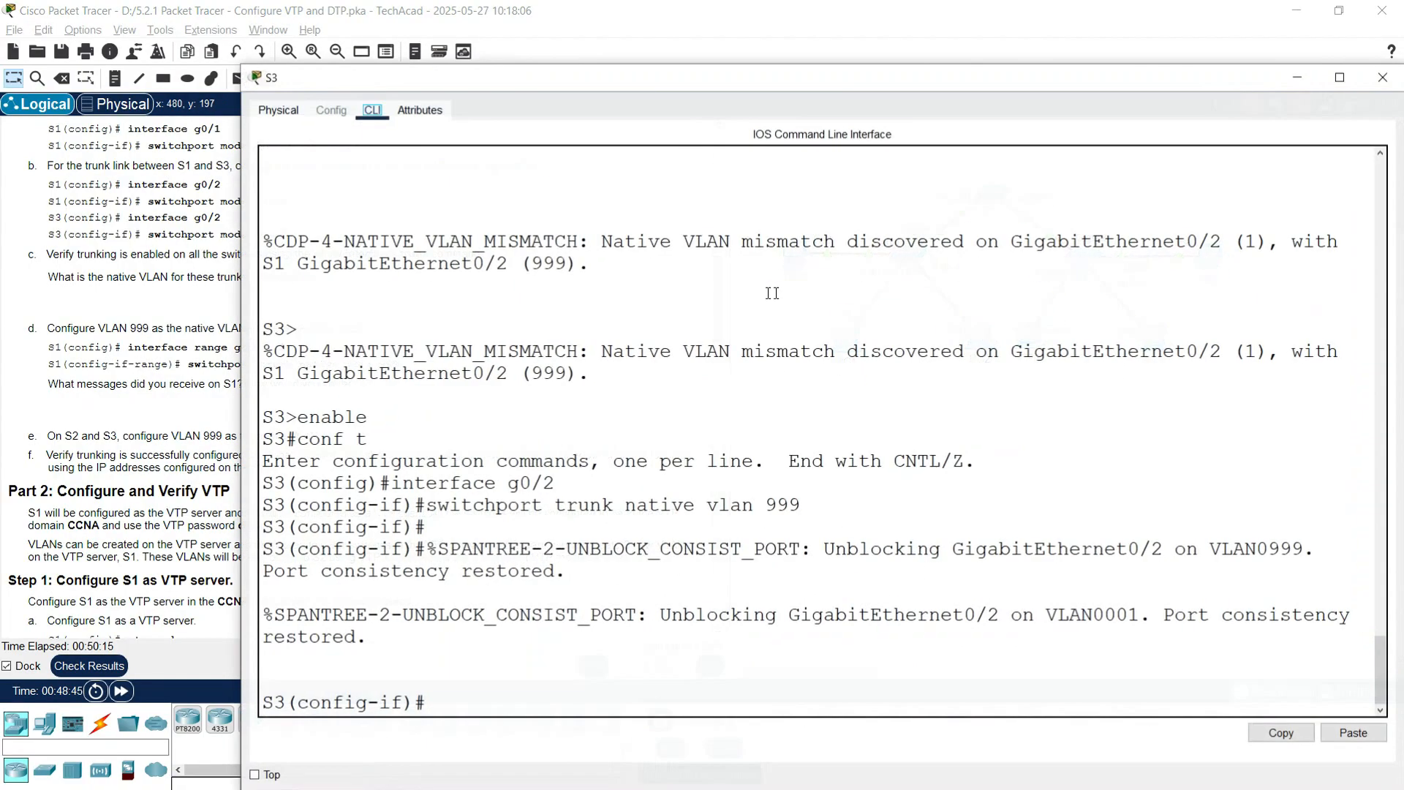
drag(685, 86, 549, 35)
key(Return)
text(end)
key(Return)
text(shw)
key(BackSpace)
text(ow interfaces trunk)
key(Return)
drag(747, 413, 792, 412)
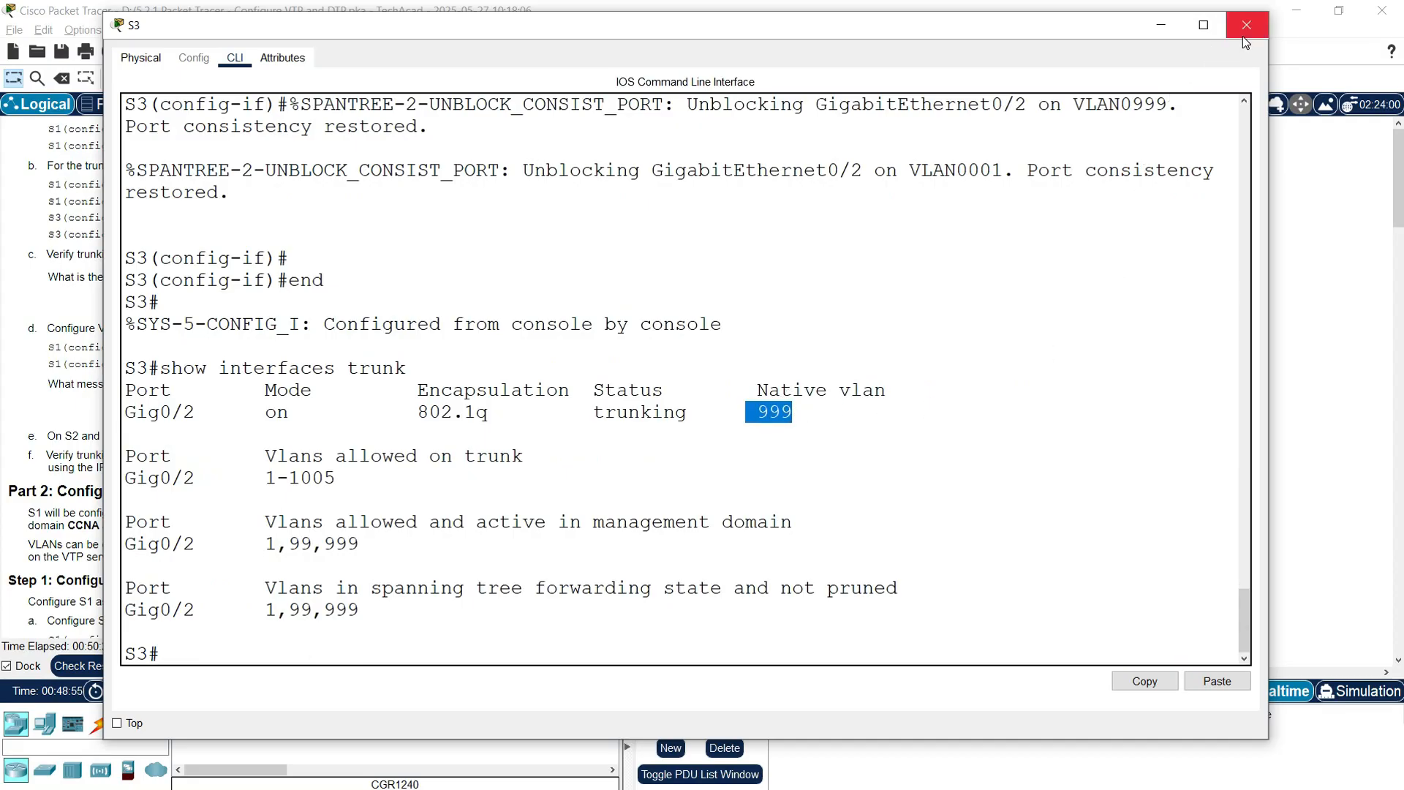
click(1245, 25)
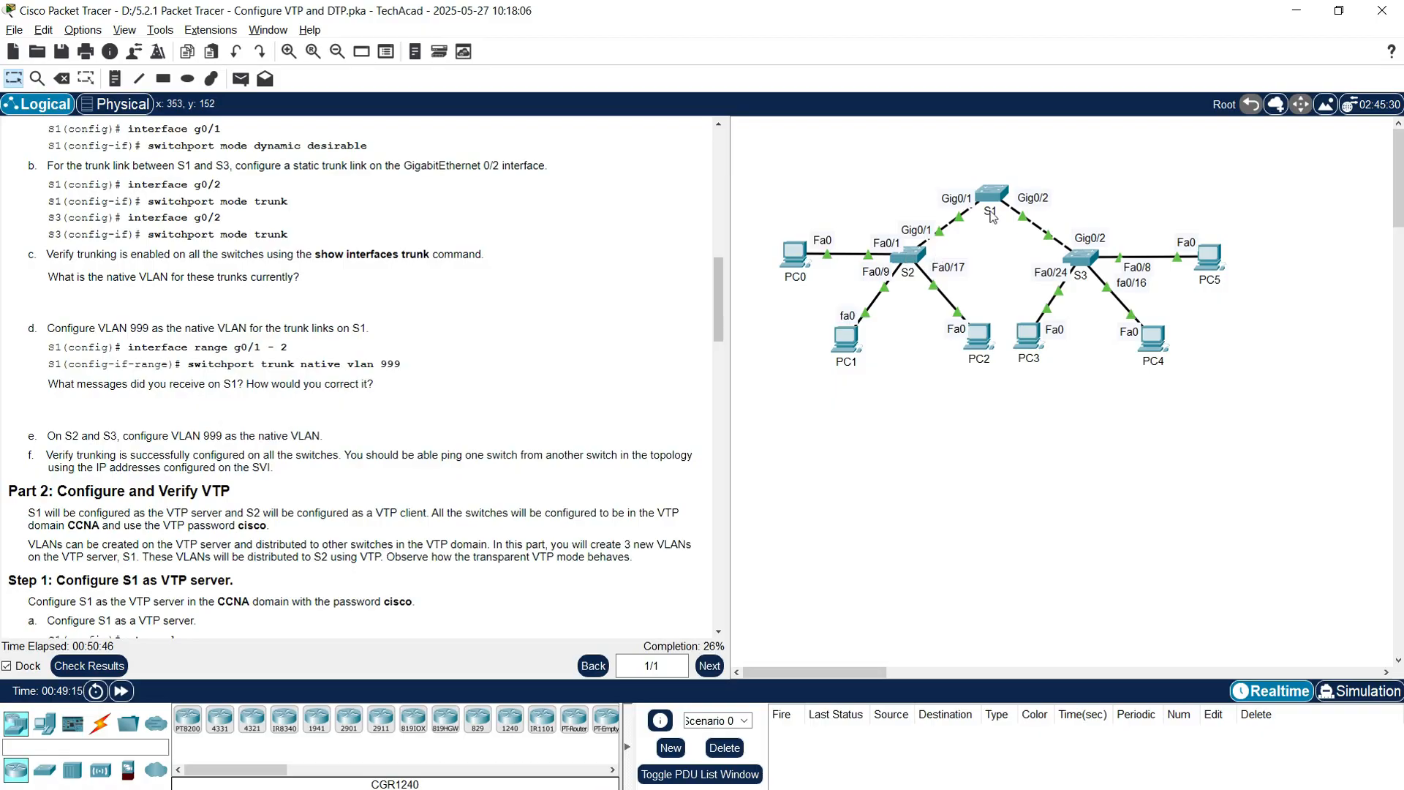
Step: Run show ip interface brief on S2 and select Vlan99's address 192.168.99.2
click(908, 256)
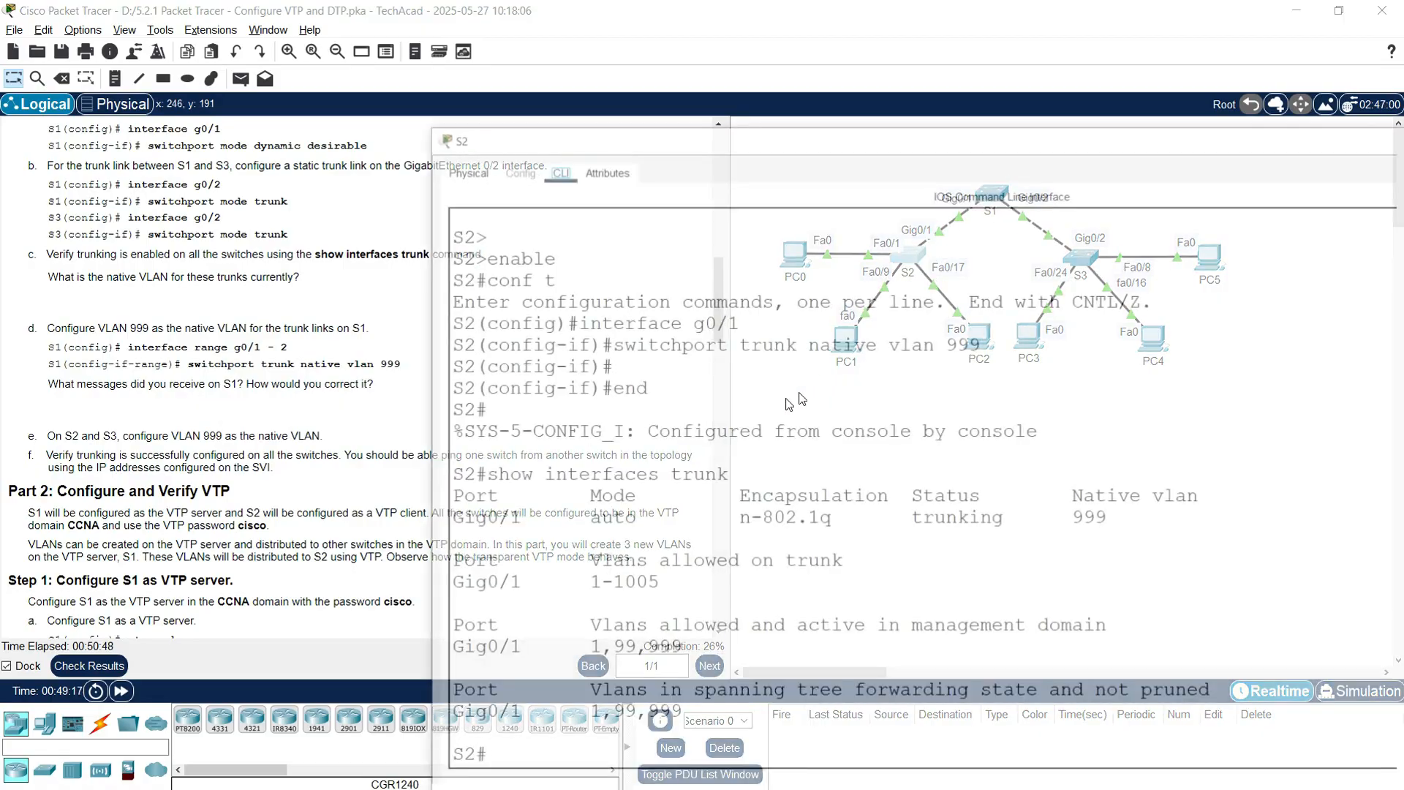
text(show i)
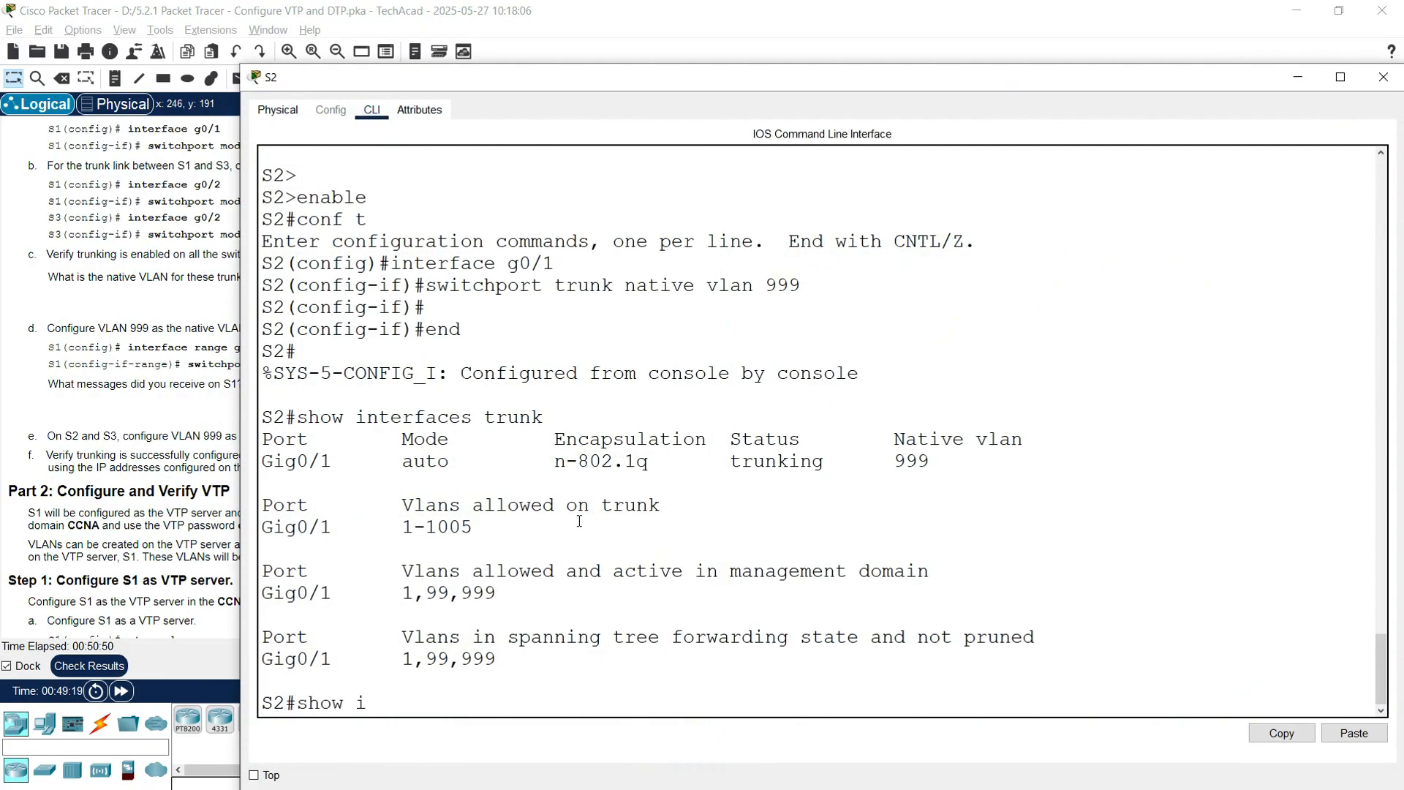
text(p interface brief)
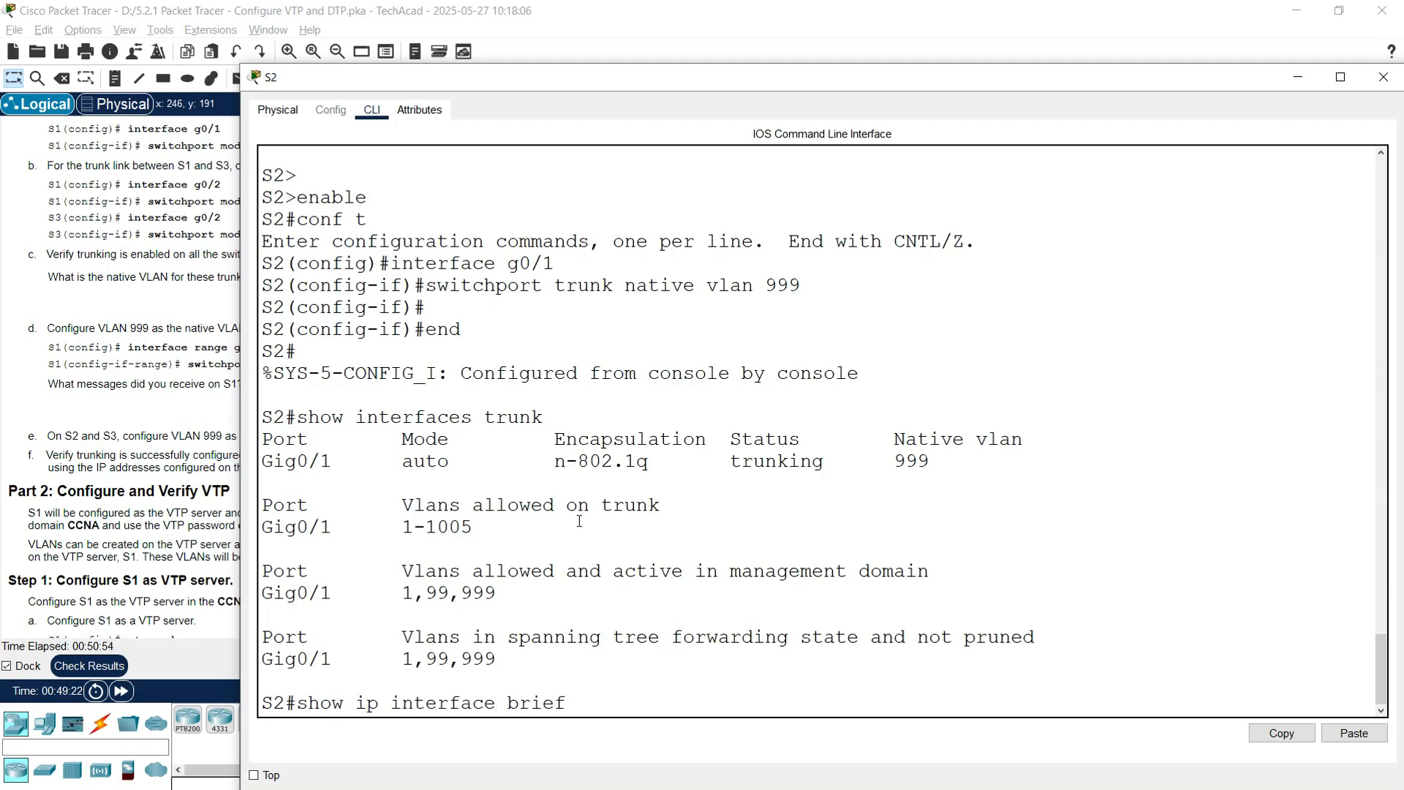
key(Return)
key(space)
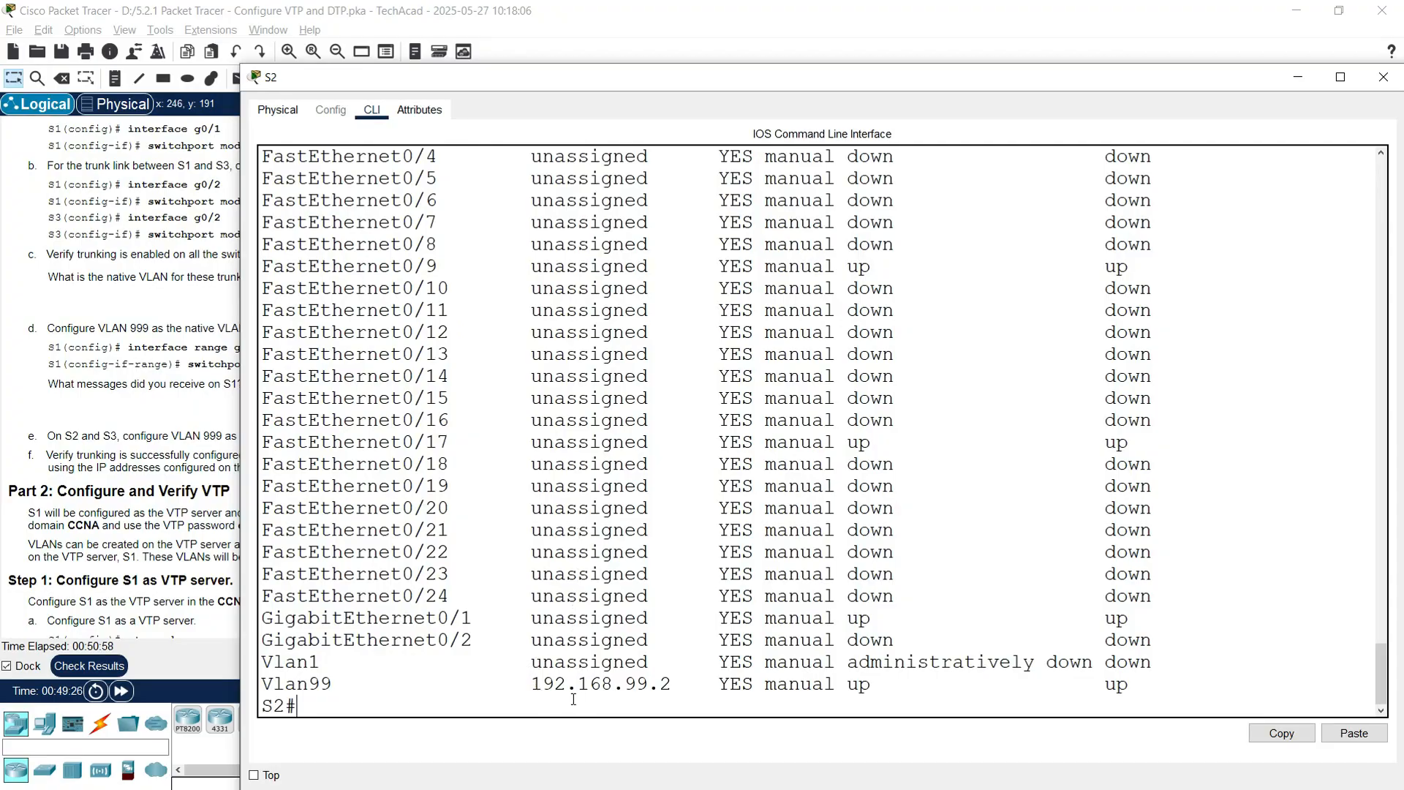
drag(532, 685, 671, 684)
Step: Copy S2's address 192.168.99.2 and ping it from S1 twice until 5/5 succeed
right_click(633, 691)
click(651, 696)
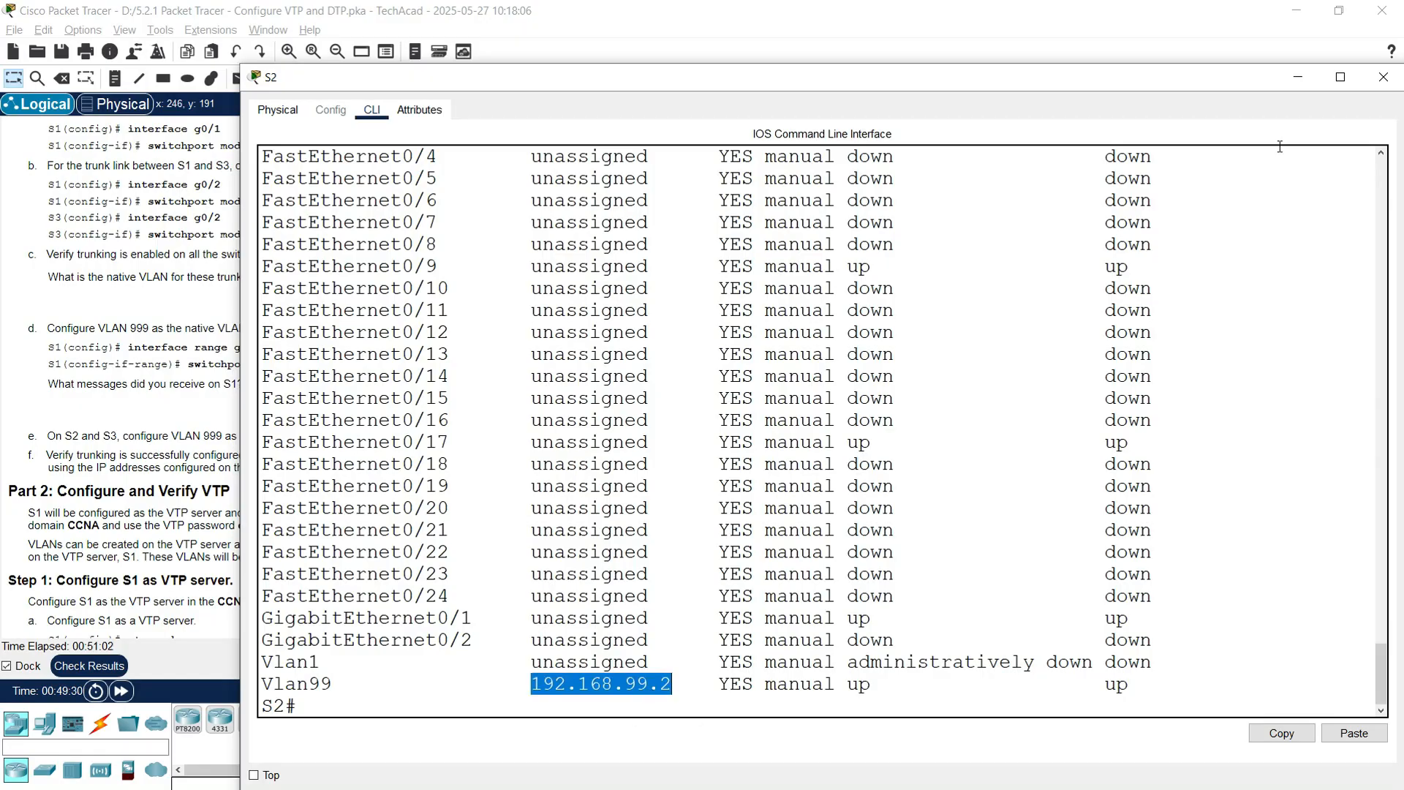
click(1388, 89)
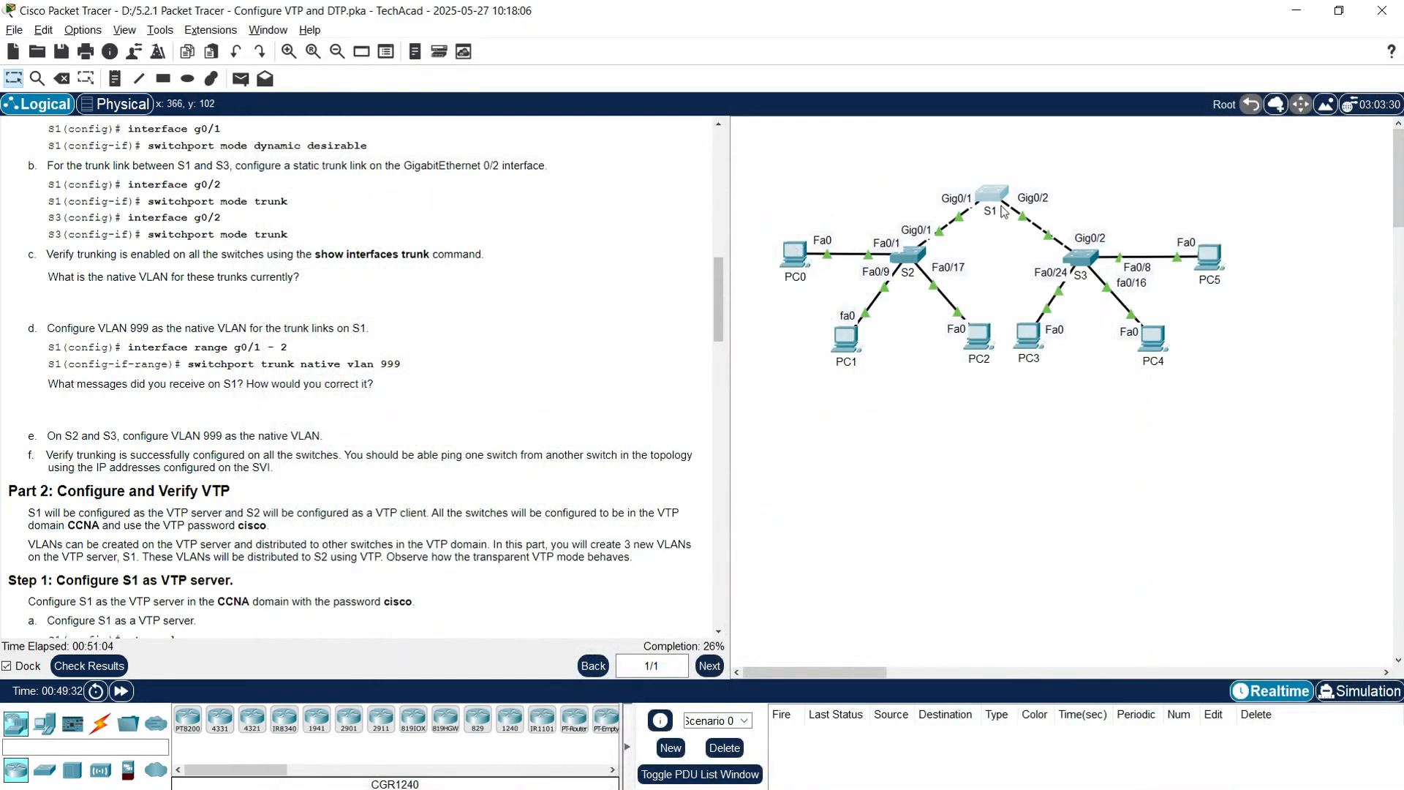
click(992, 196)
click(694, 431)
text(ping)
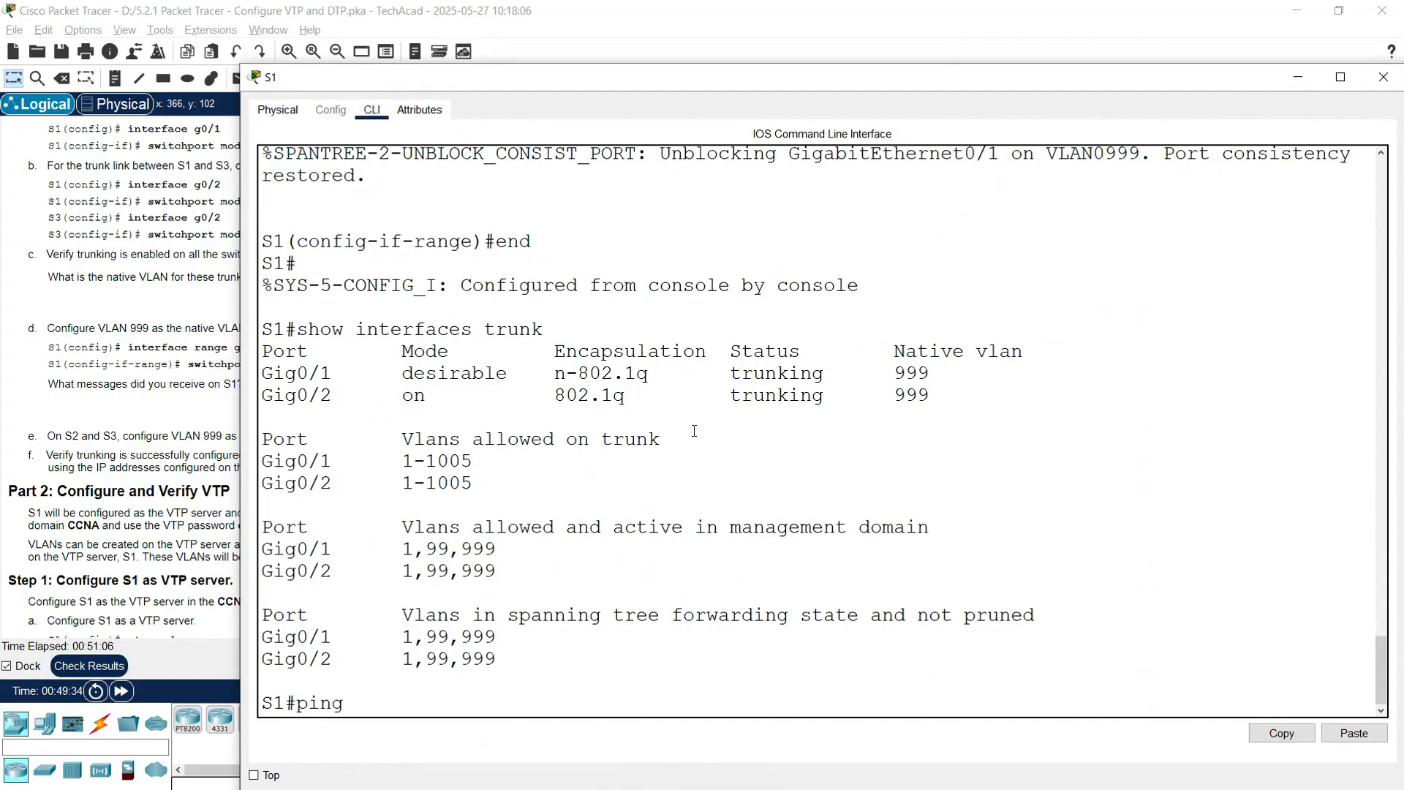
right_click(605, 427)
click(626, 454)
key(Return)
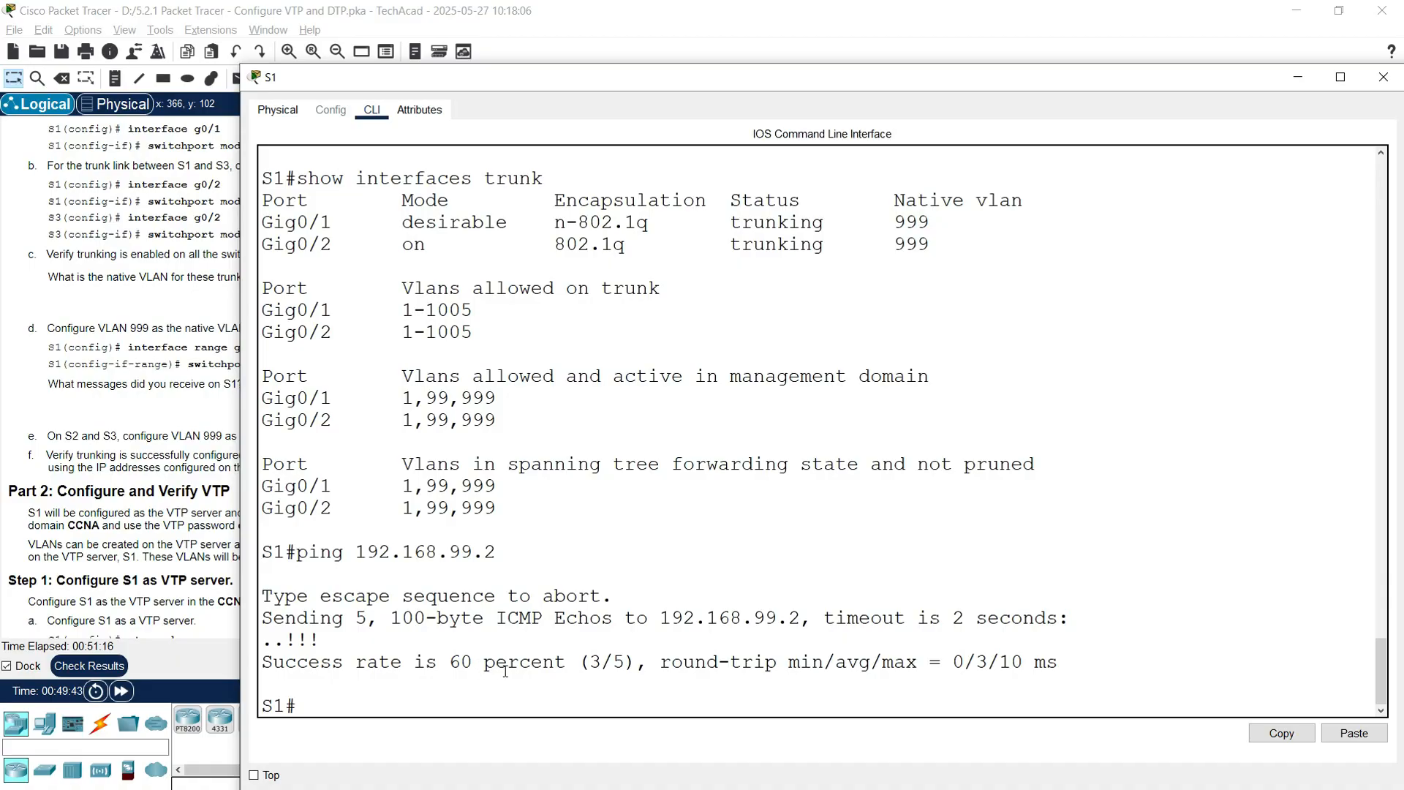
key(Up)
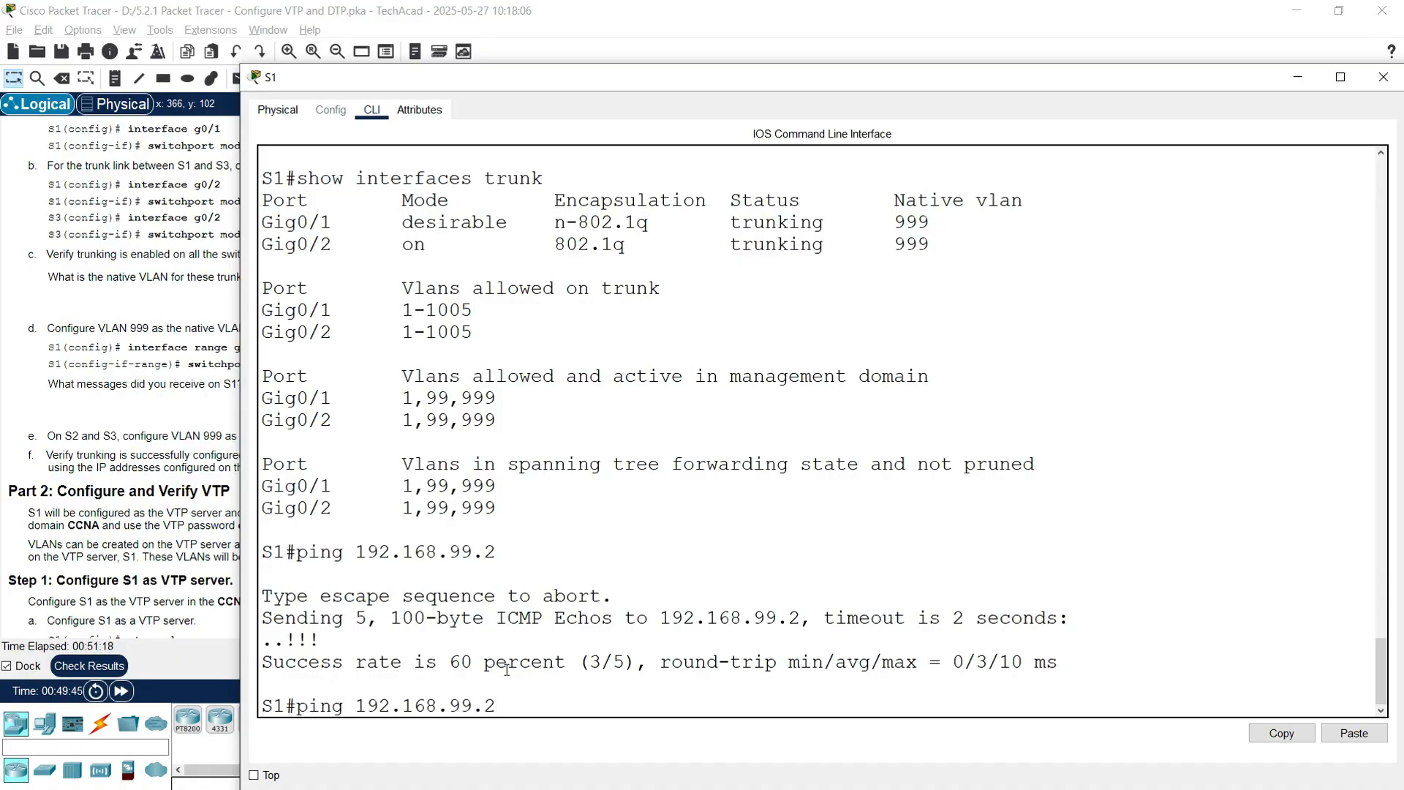
key(Return)
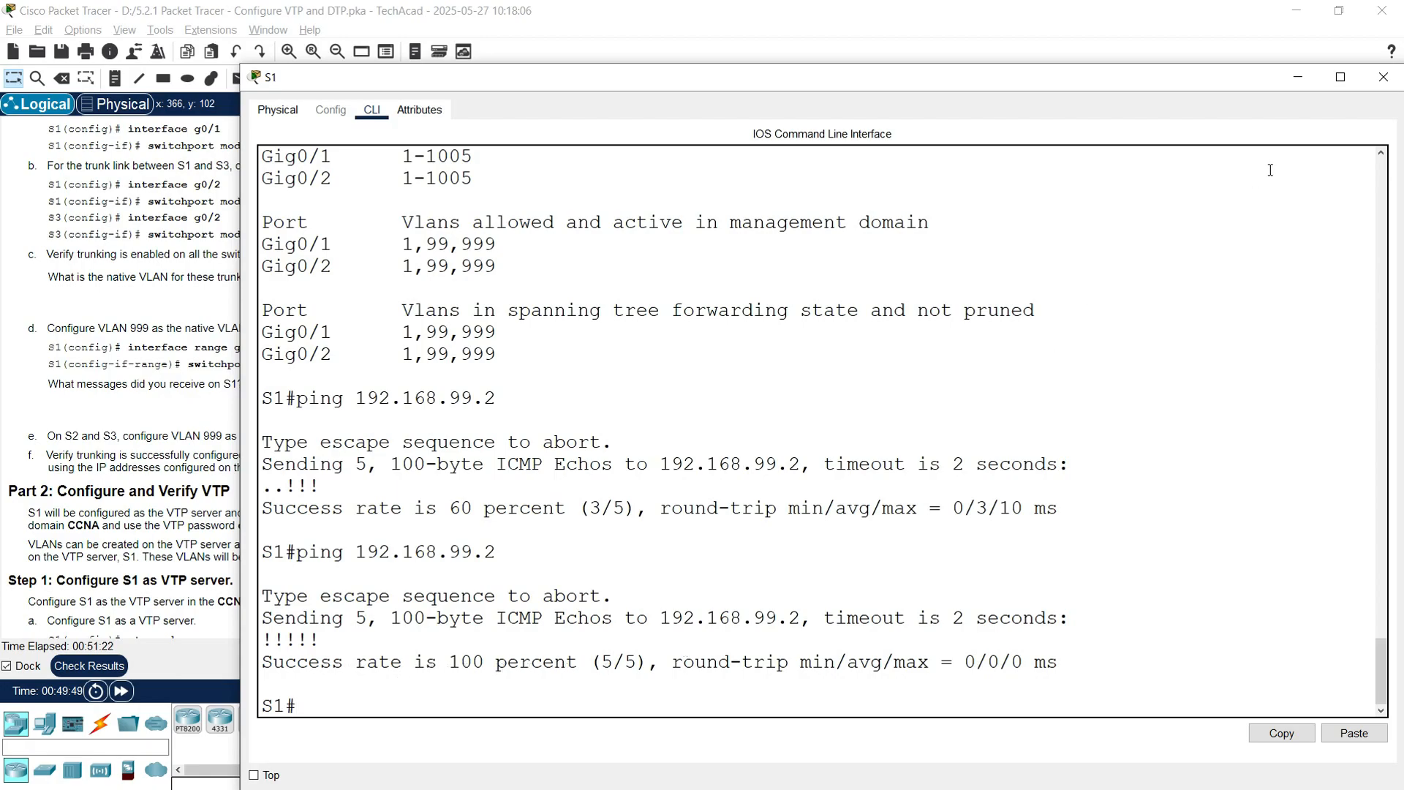
click(1302, 83)
Step: Run show ip interface brief on S3 to confirm Vlan99 address 192.168.99.3
click(1079, 261)
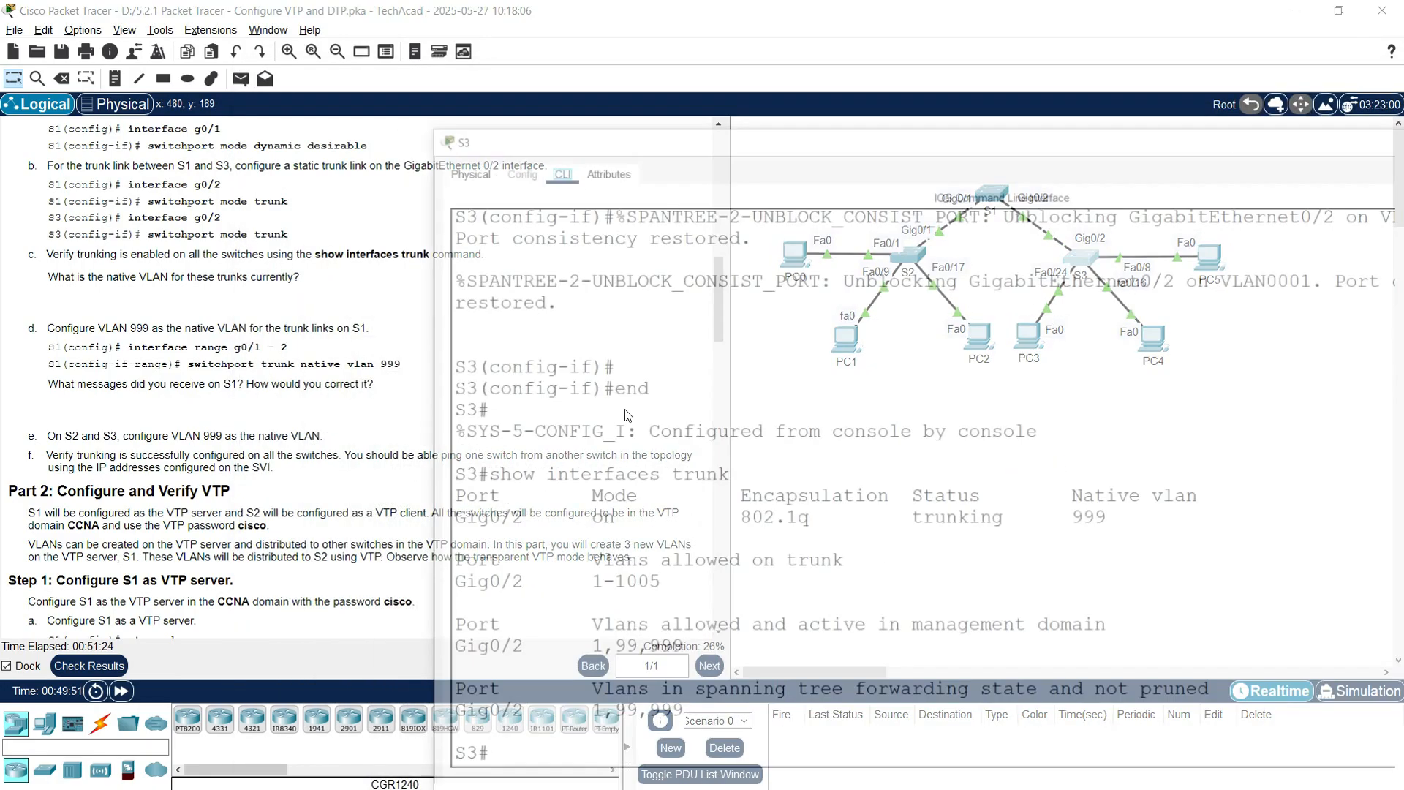
key(Return)
text(show ip interface br)
text(rie)
key(BackSpace)
key(BackSpace)
key(BackSpace)
text(ief)
key(Return)
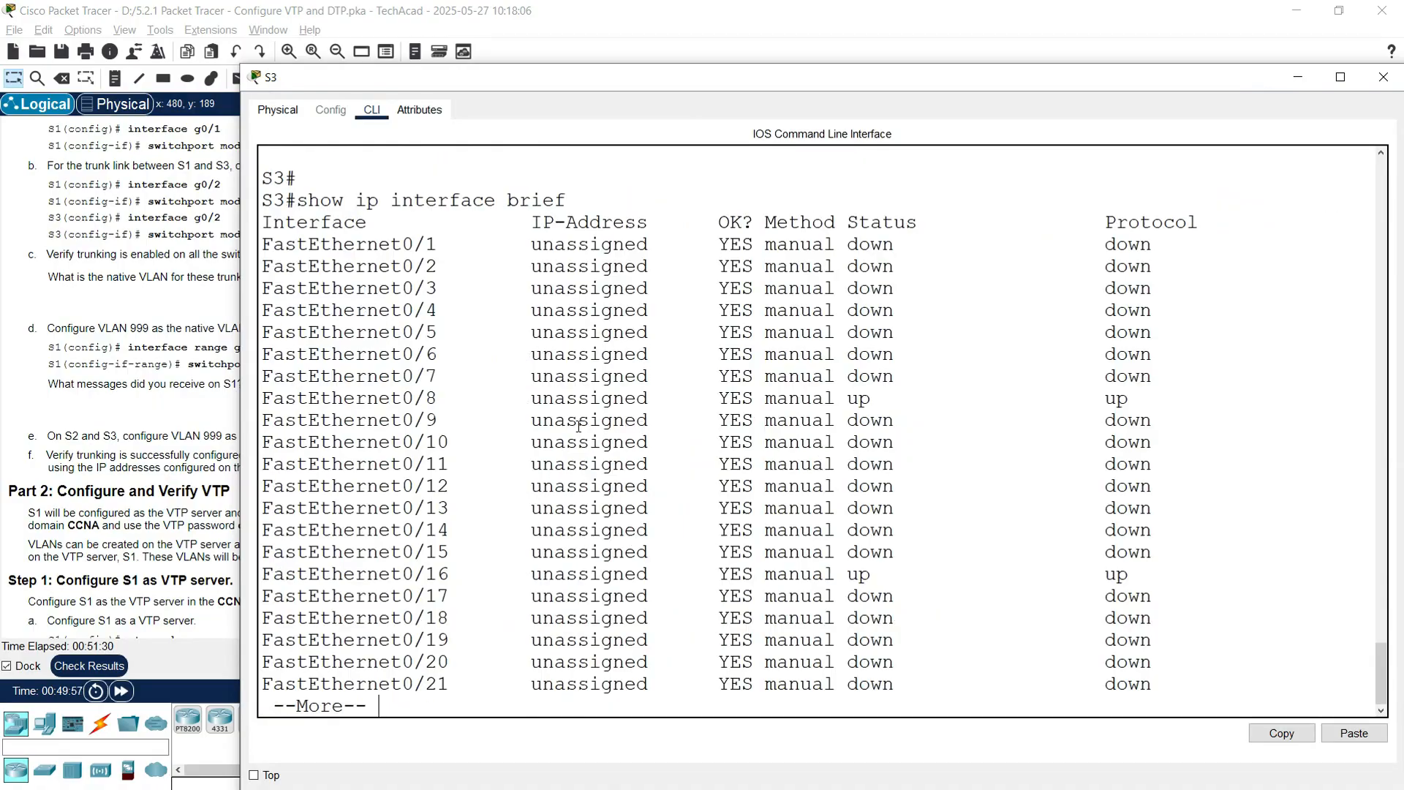
key(space)
drag(535, 685, 694, 674)
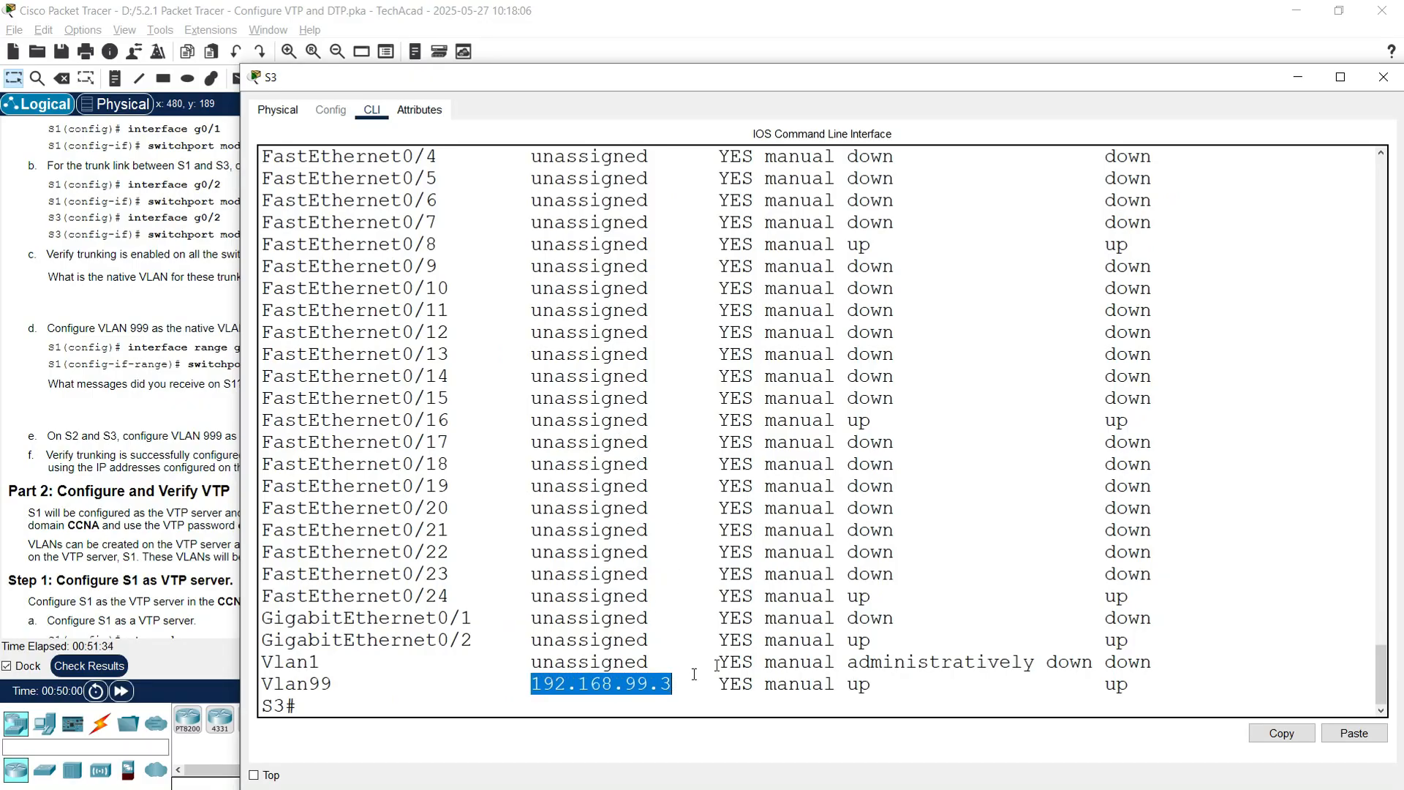
click(1369, 80)
Step: Ping 192.168.99.3 from S1, repeating after 60 percent until 100 percent succeed
click(995, 198)
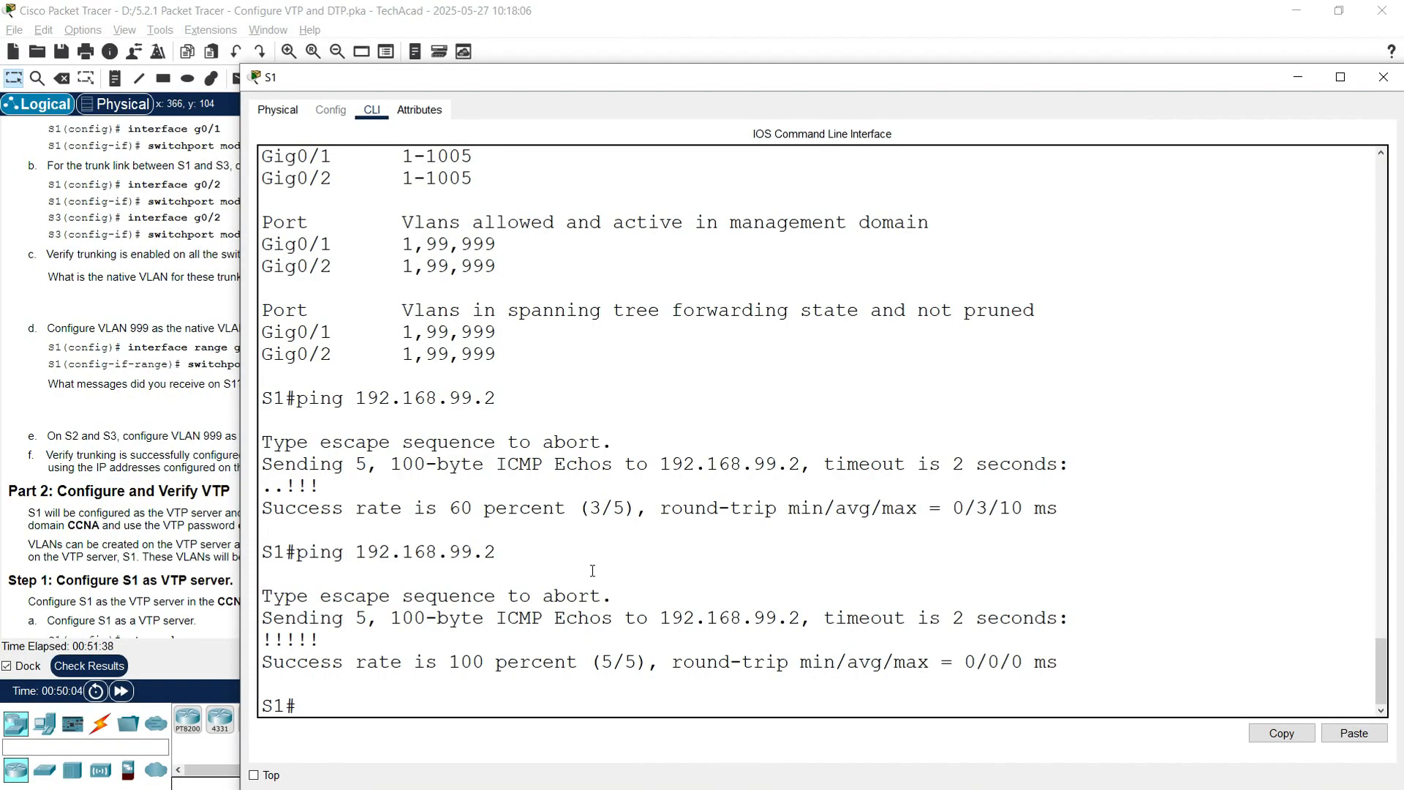
key(Up)
key(BackSpace)
text(3)
key(Return)
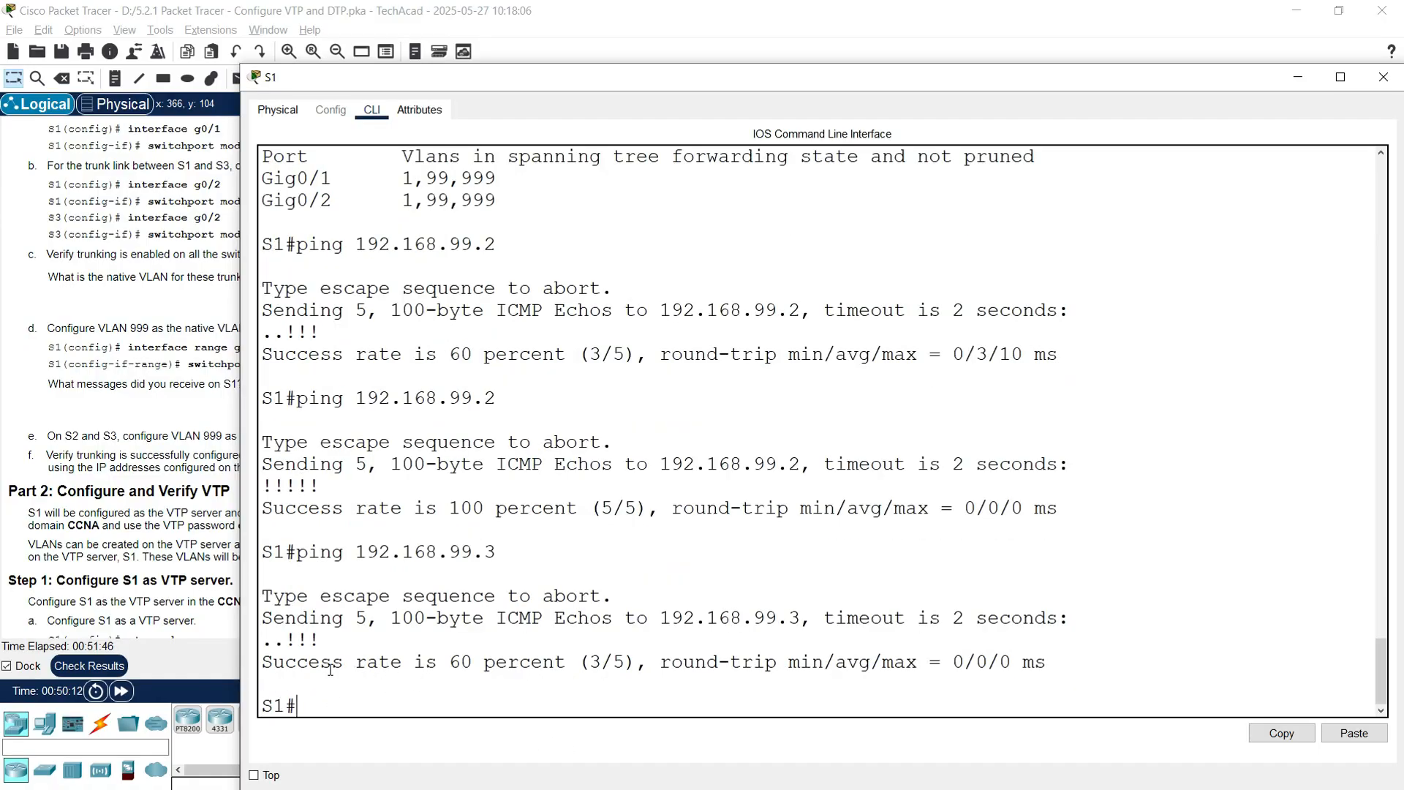
drag(433, 670, 582, 666)
click(333, 700)
key(Up)
key(Return)
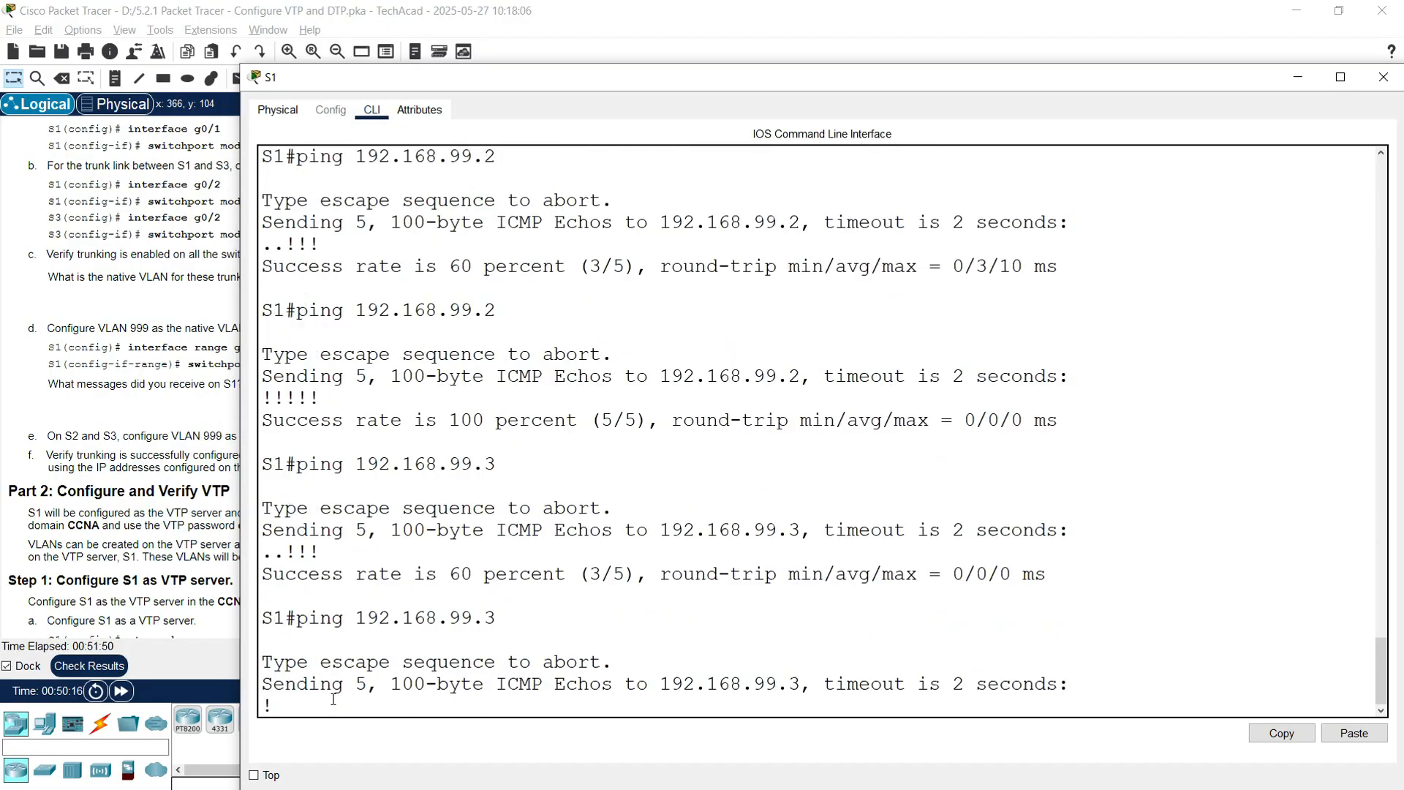
drag(414, 662, 648, 662)
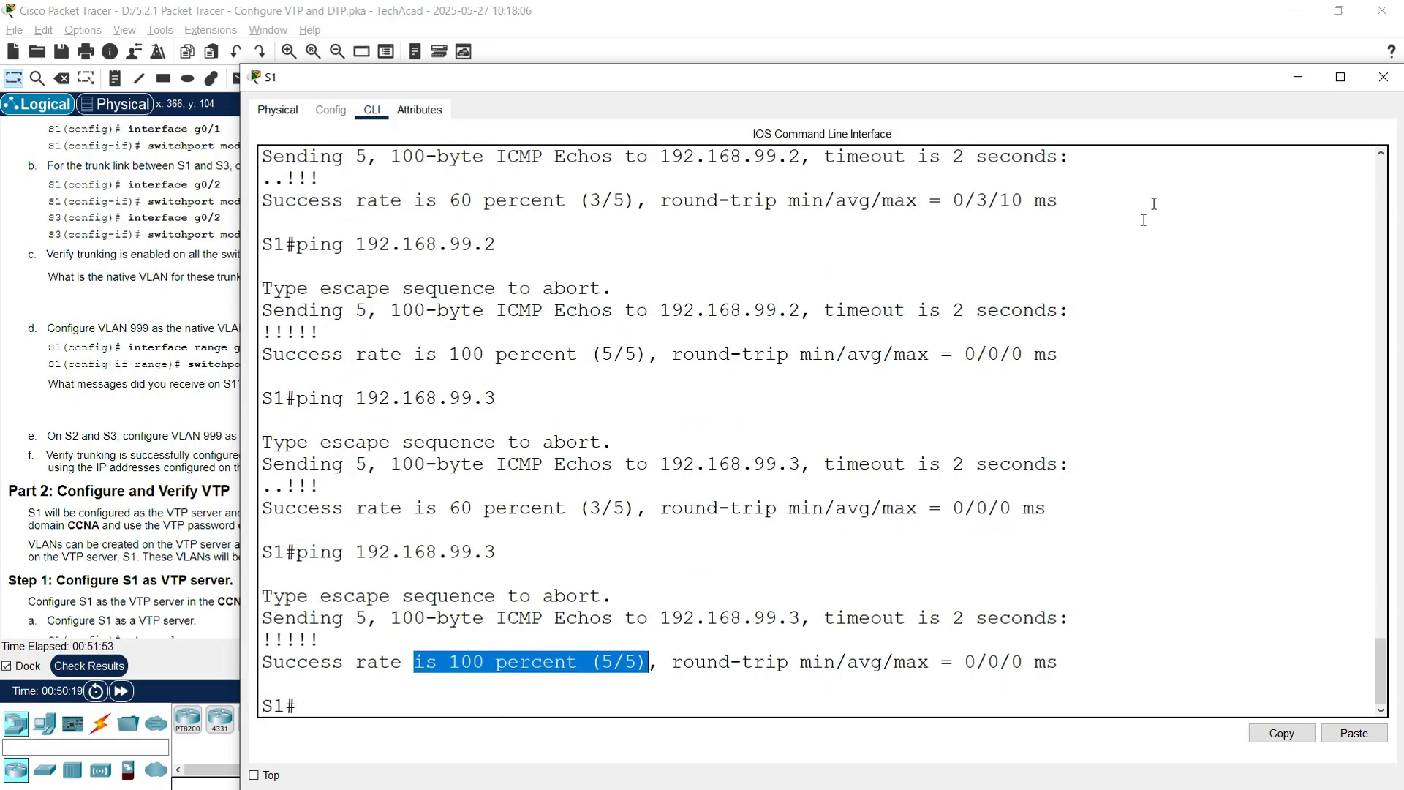
click(1382, 77)
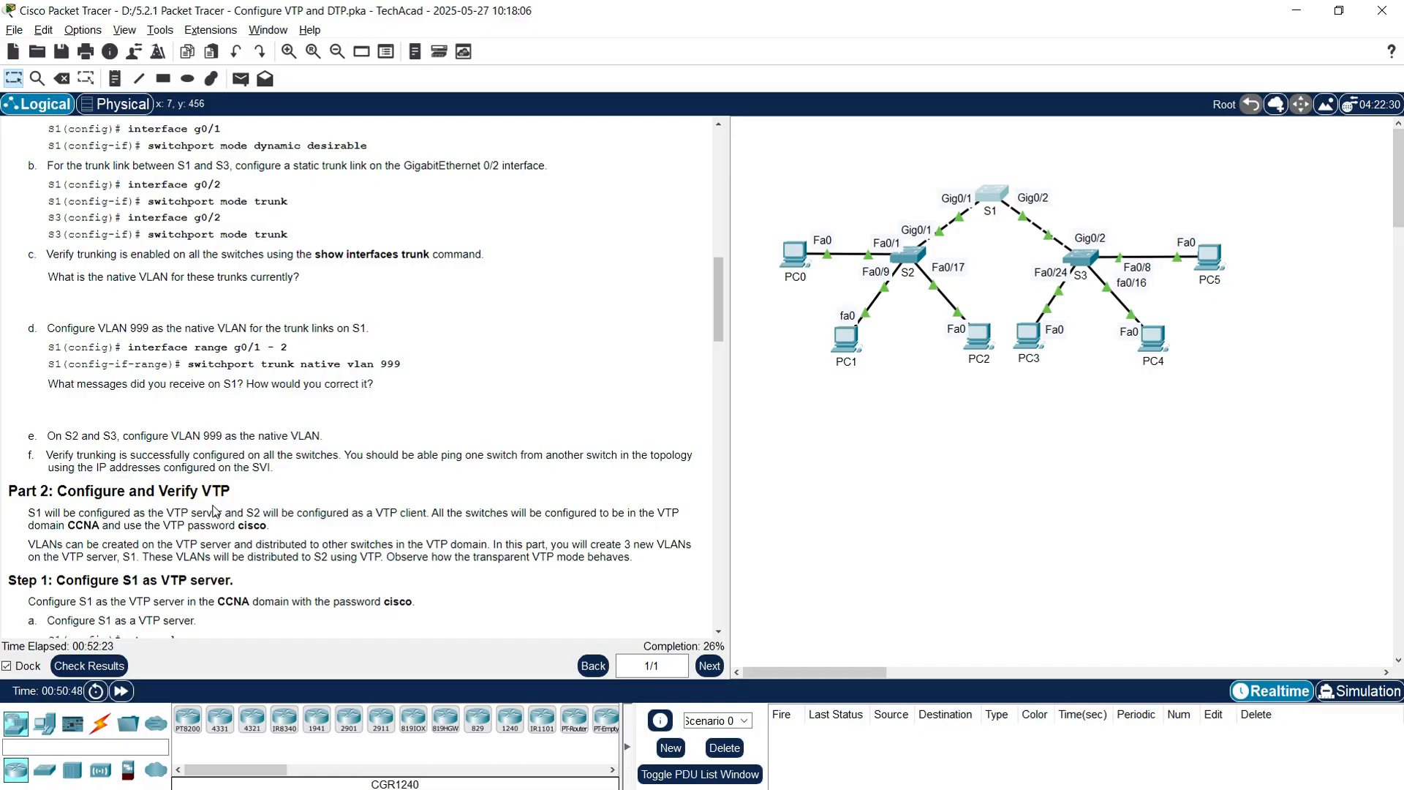
Step: Scroll the instructions down to Part 2 Step 1 on VTP configuration
scroll(109, 490, down, 1)
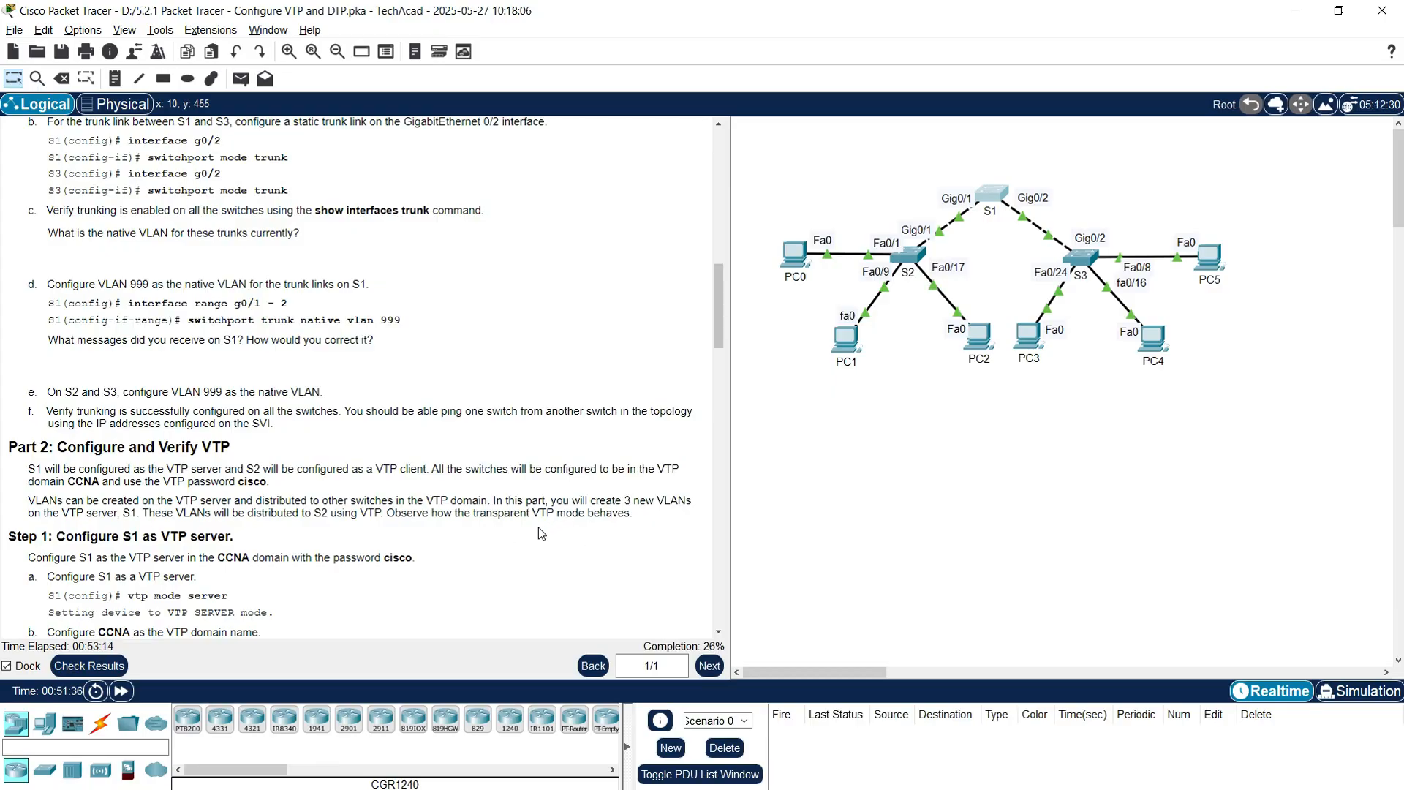
scroll(539, 531, down, 3)
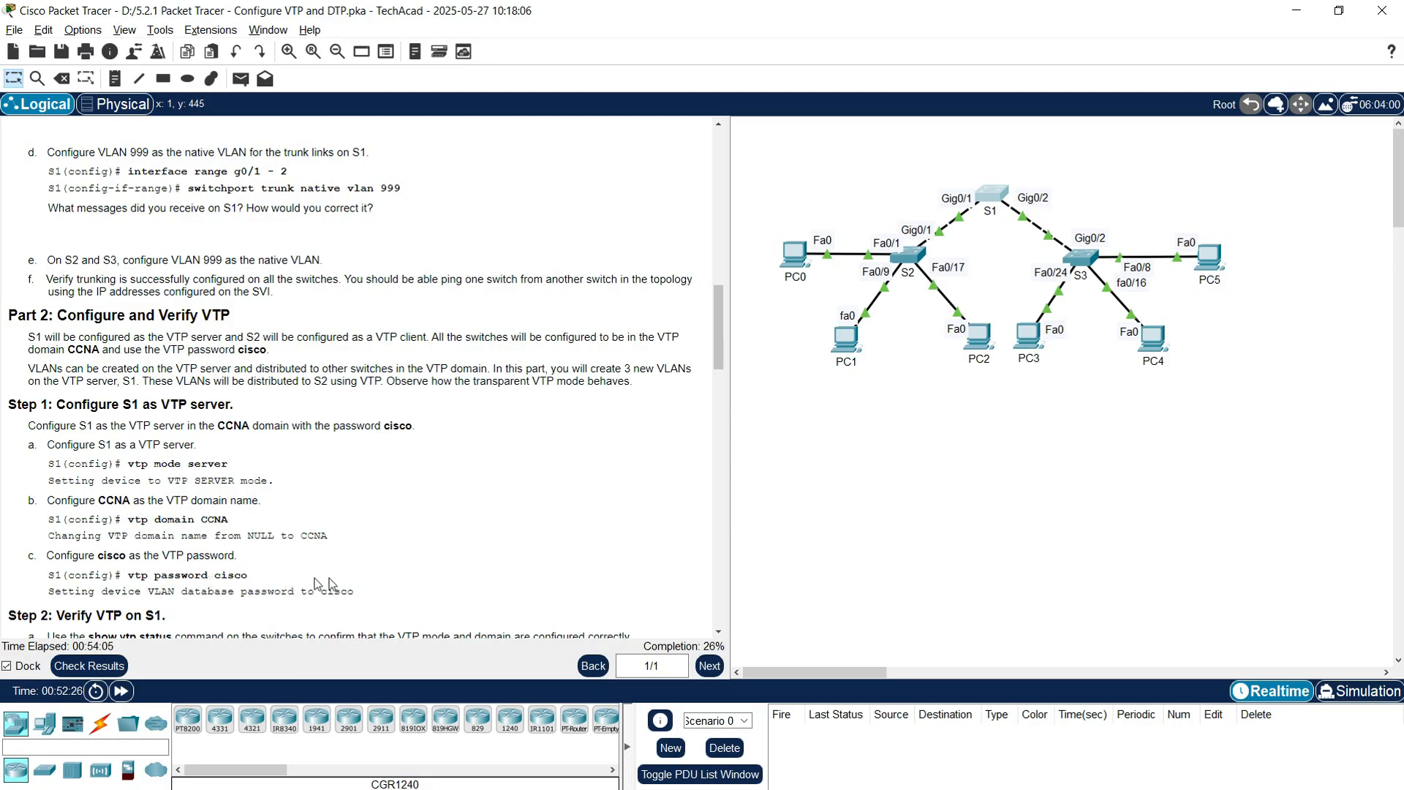
Step: Run show vtp status on S1 and note its Transparent operating mode
click(992, 195)
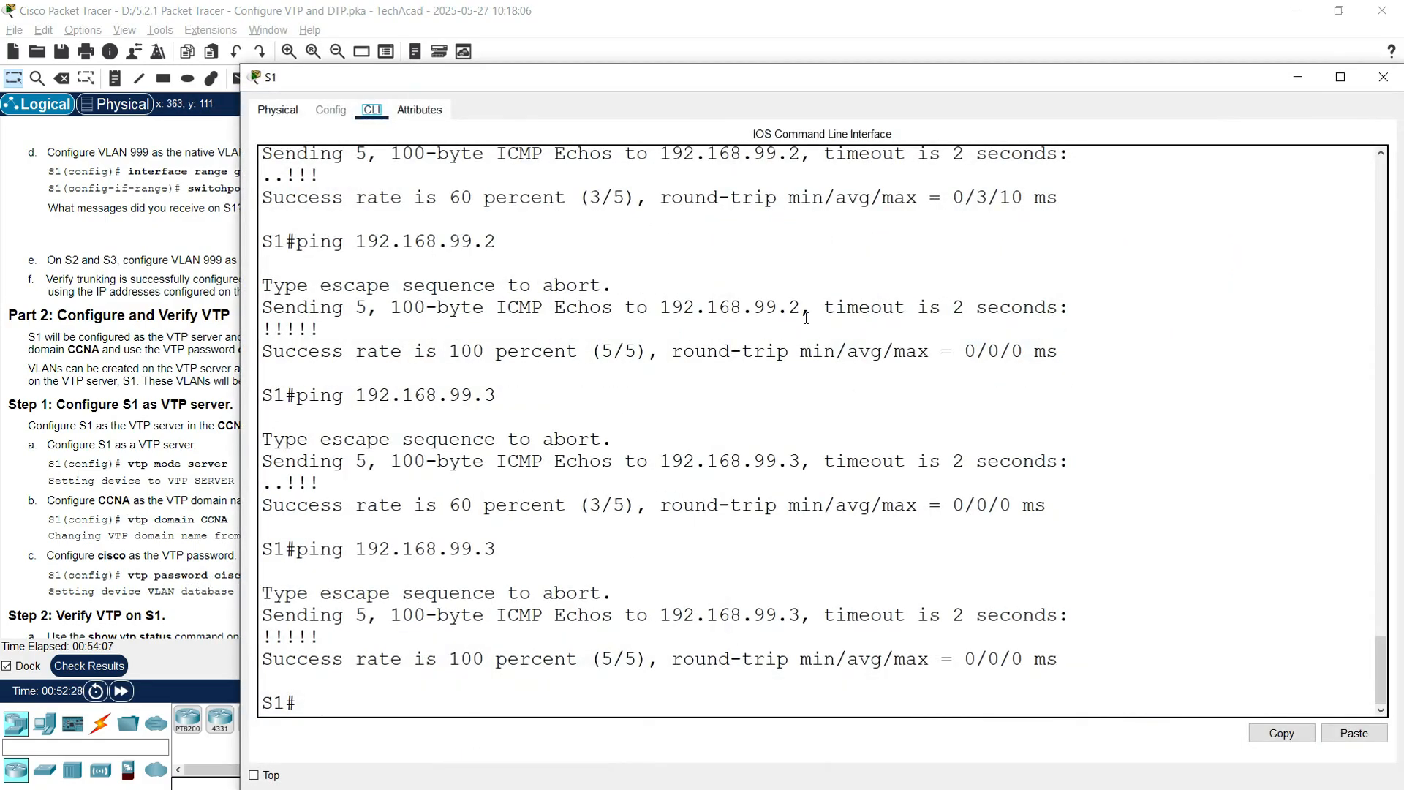
click(465, 708)
text(show vt)
key(Tab)
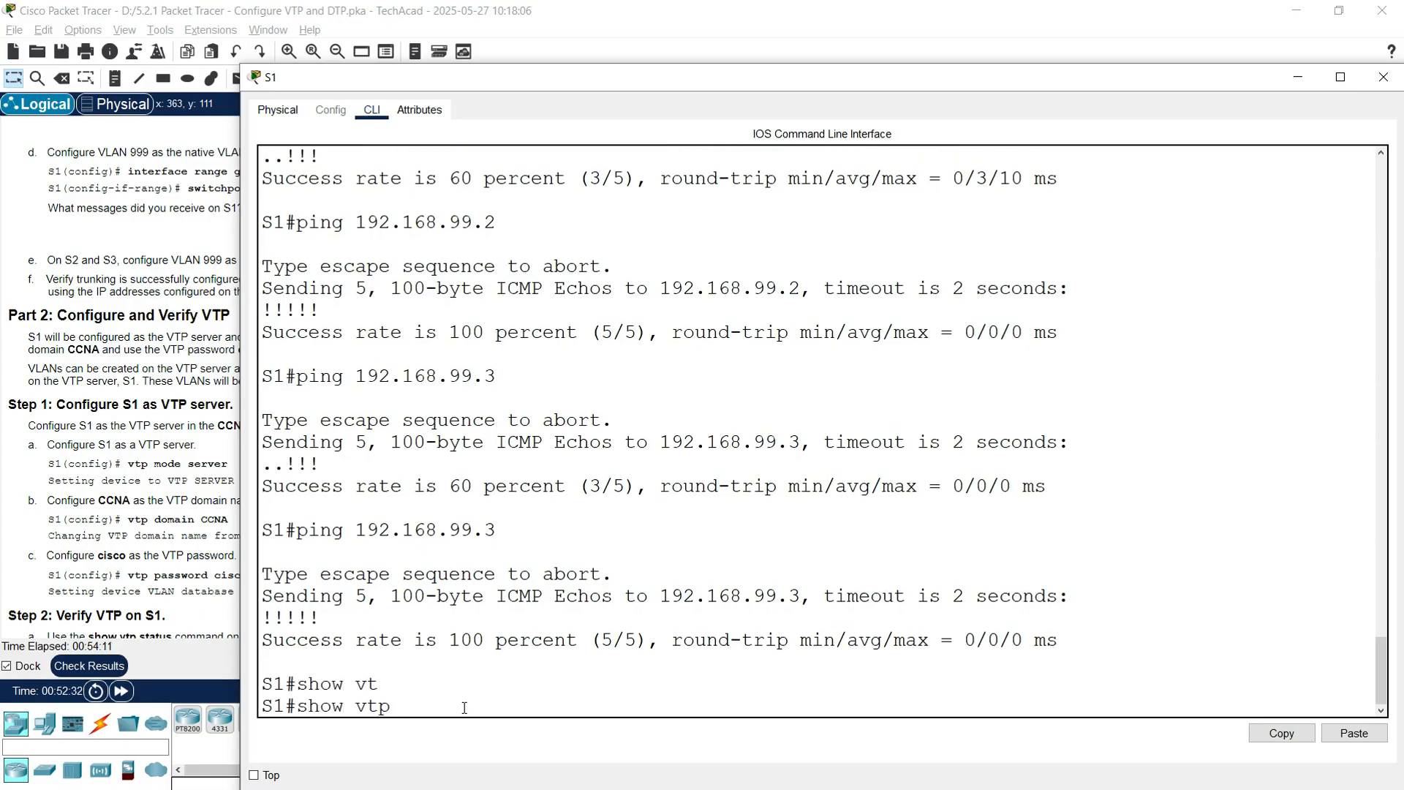
text(?)
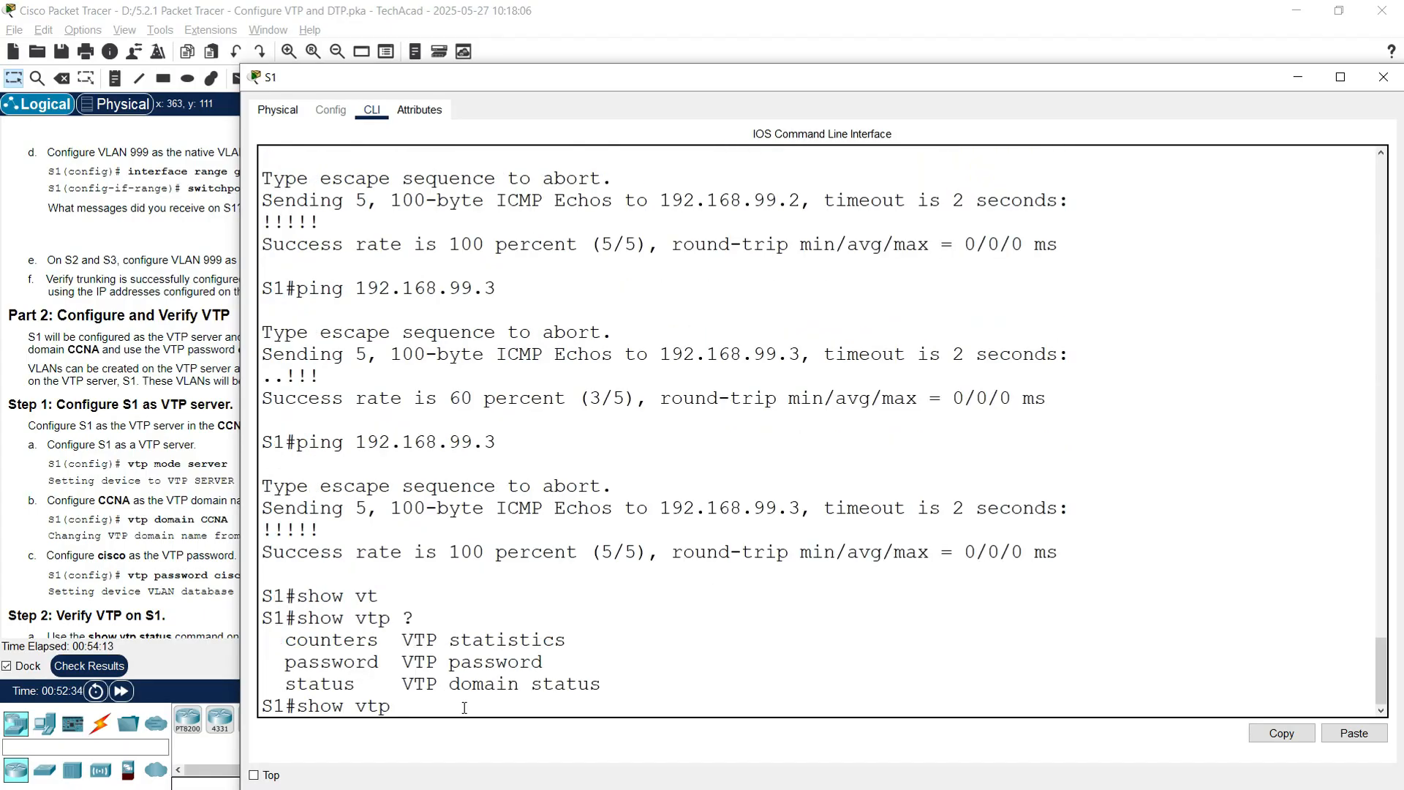
text(stau)
key(Tab)
text(?)
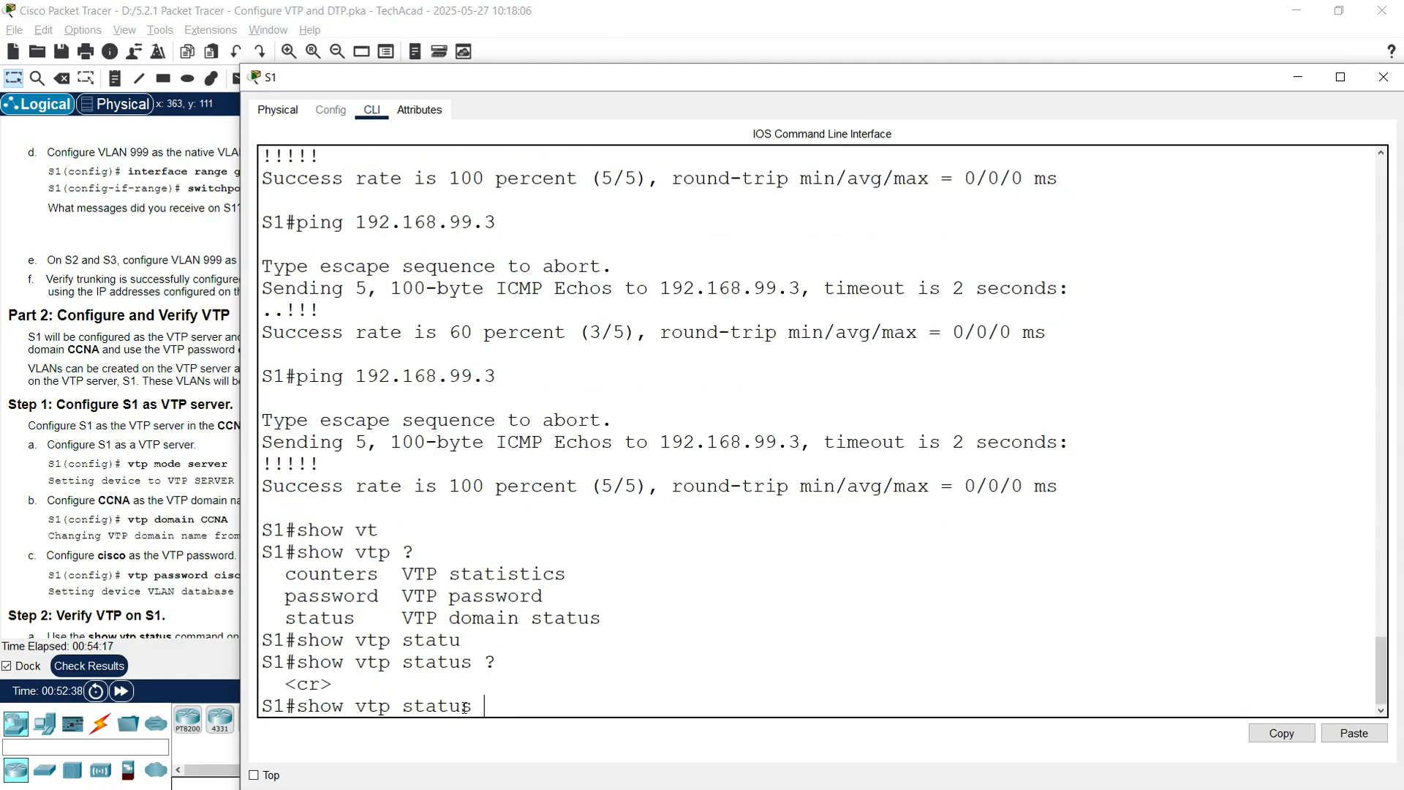
key(Return)
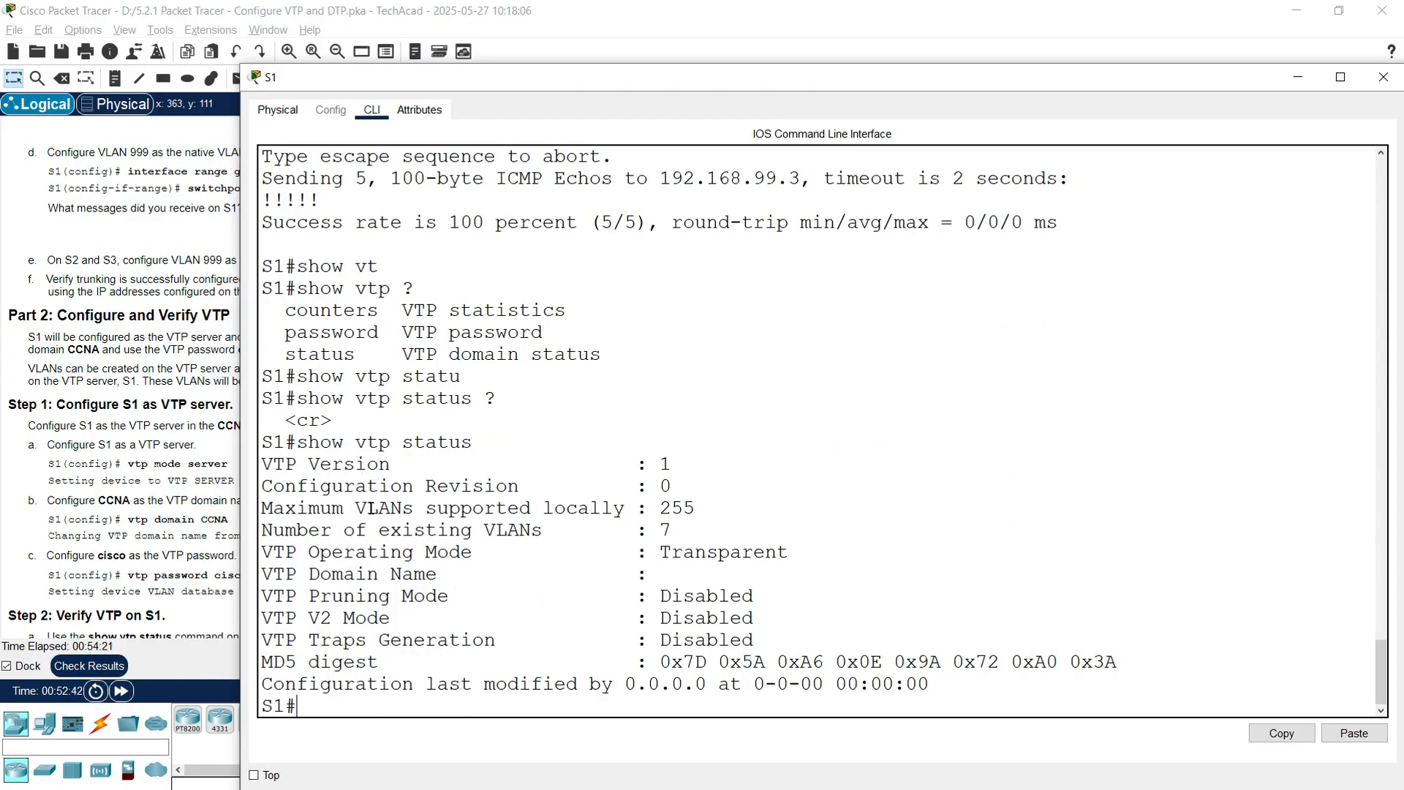
drag(648, 553, 804, 558)
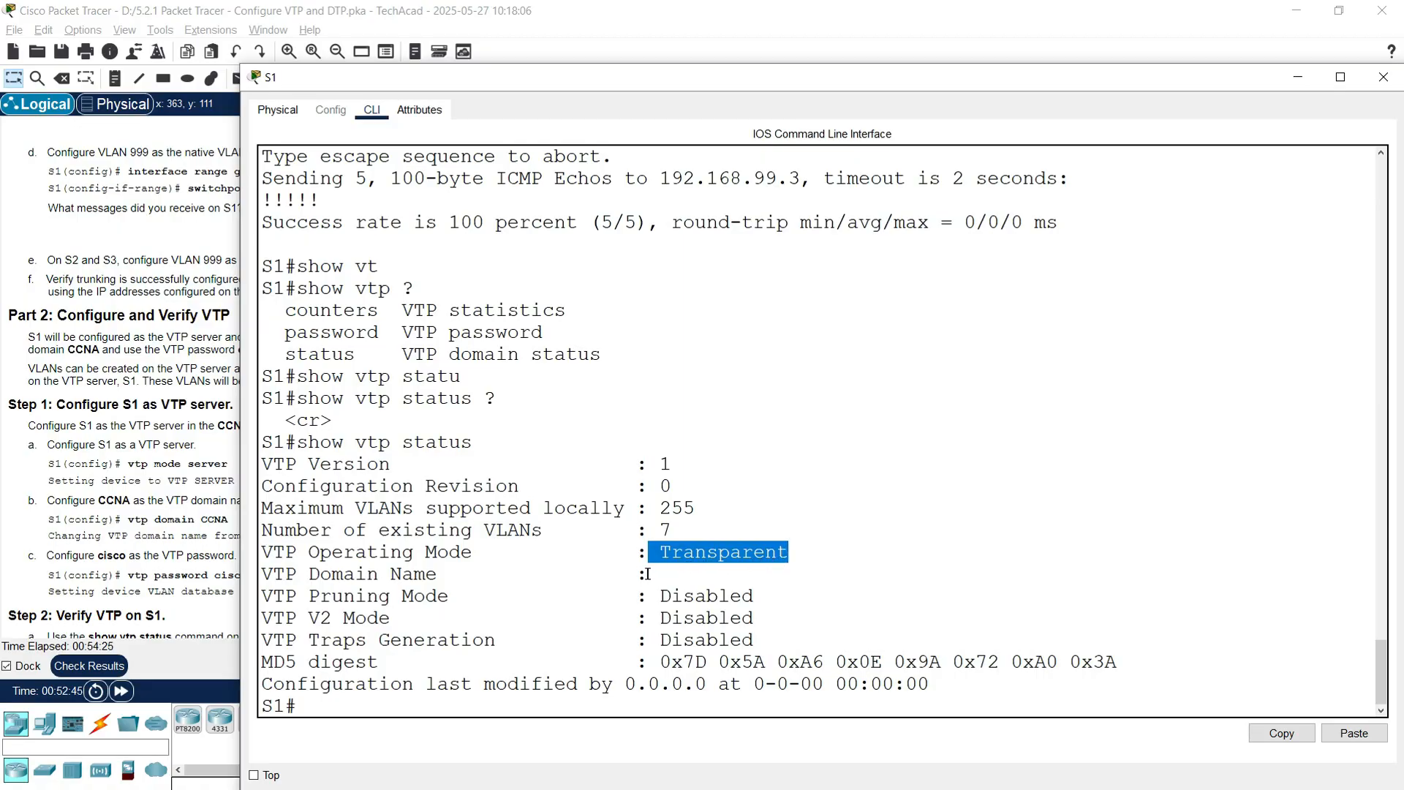
click(349, 707)
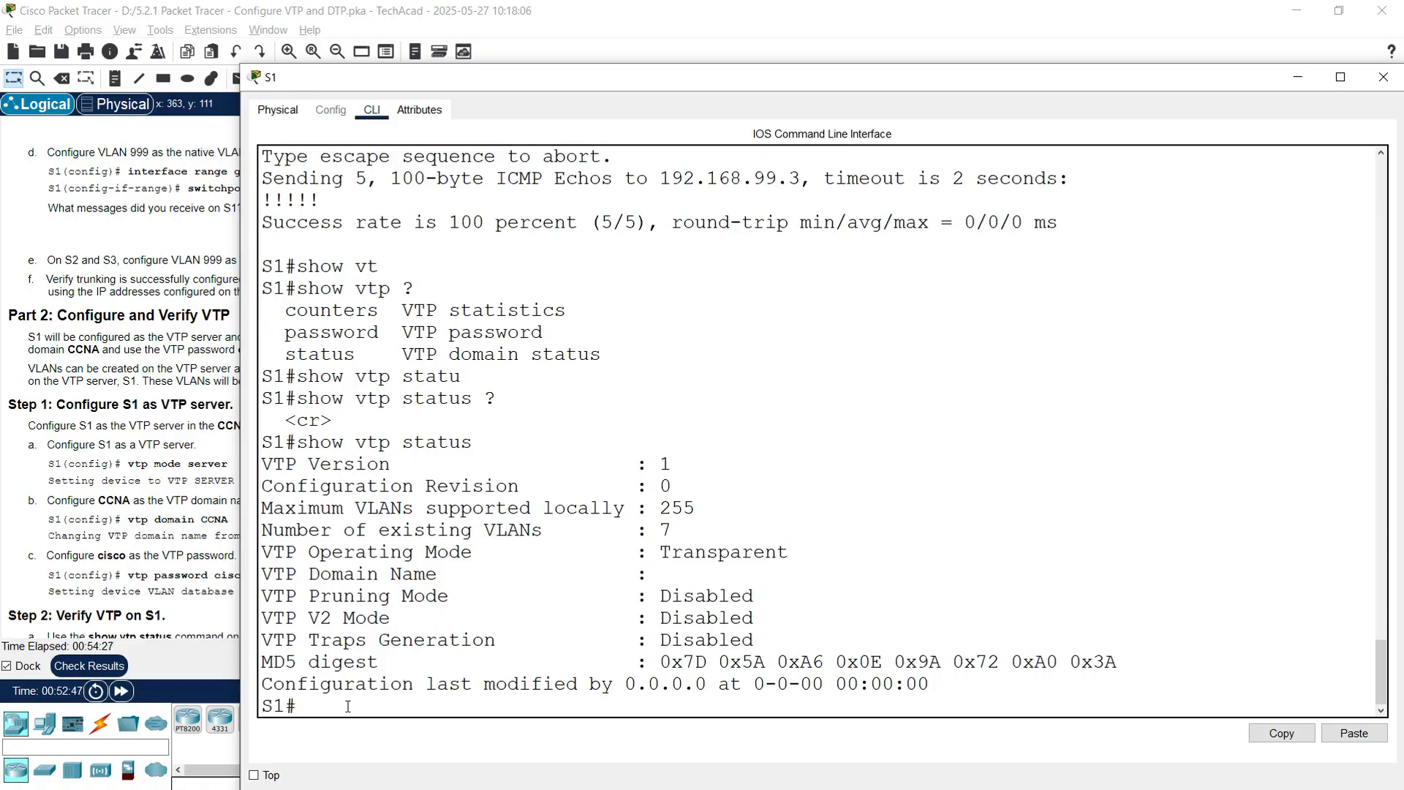
Step: Start entering configure terminal on S1
text(configure terminal)
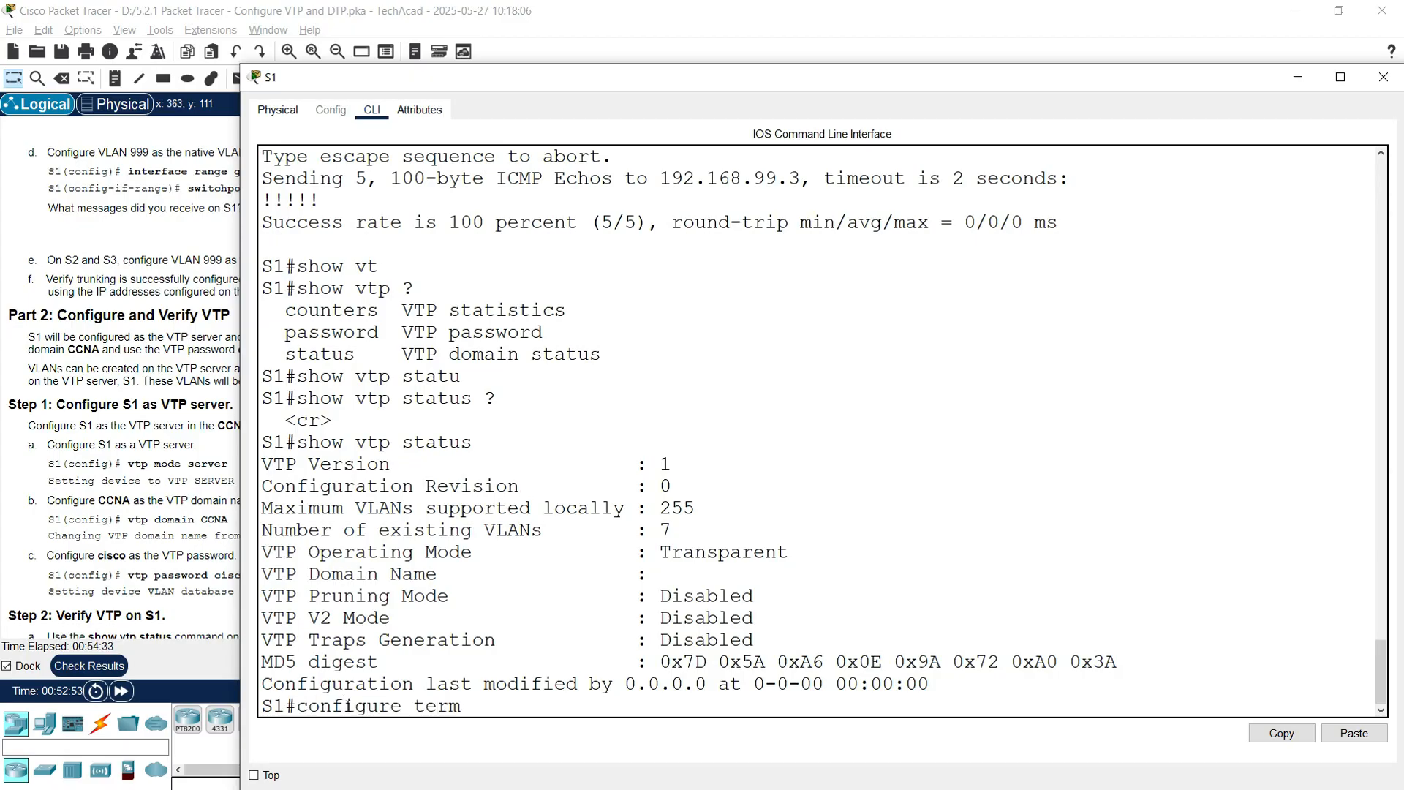
Step: Put S1 into VTP server mode from global configuration
key(Return)
text(vtp mode server)
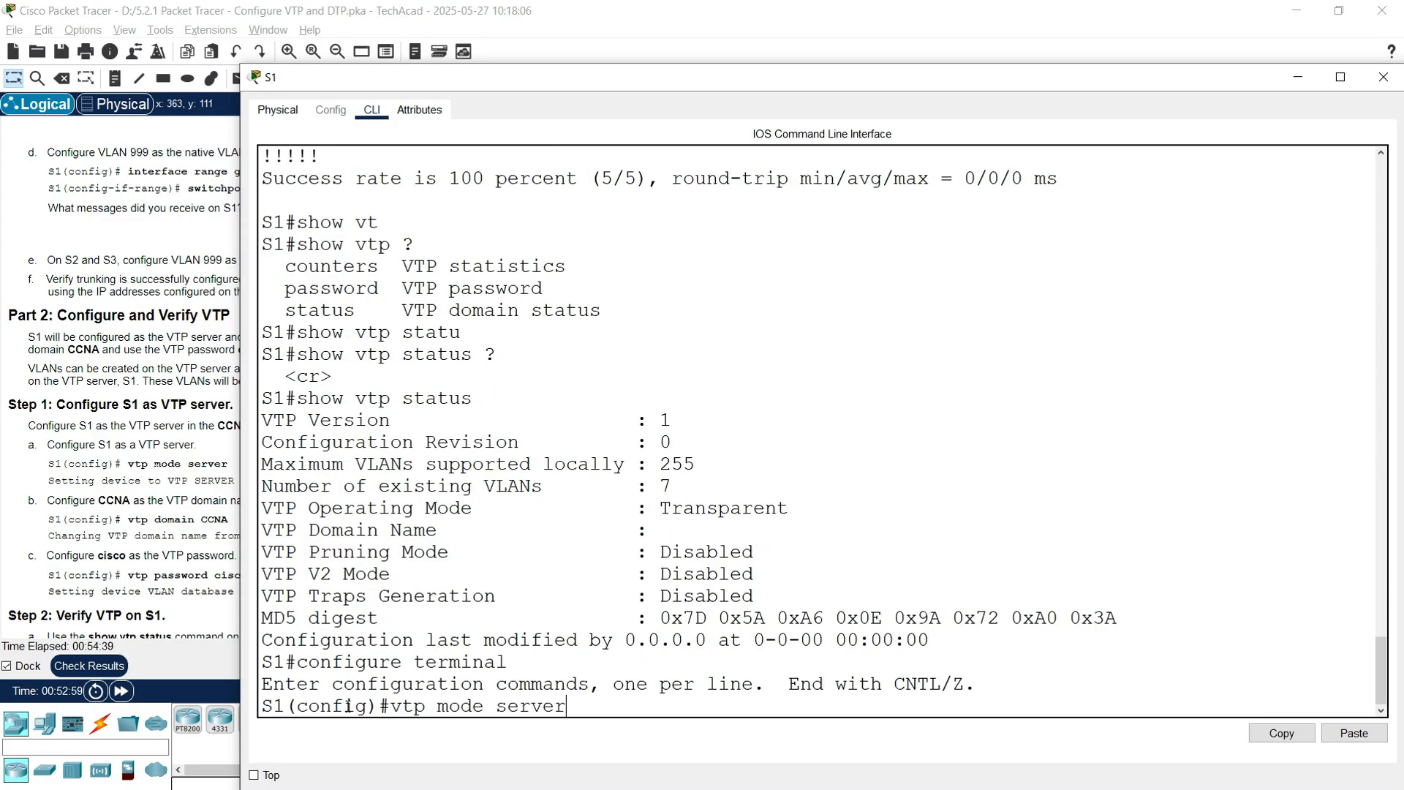
key(Return)
key(Return)
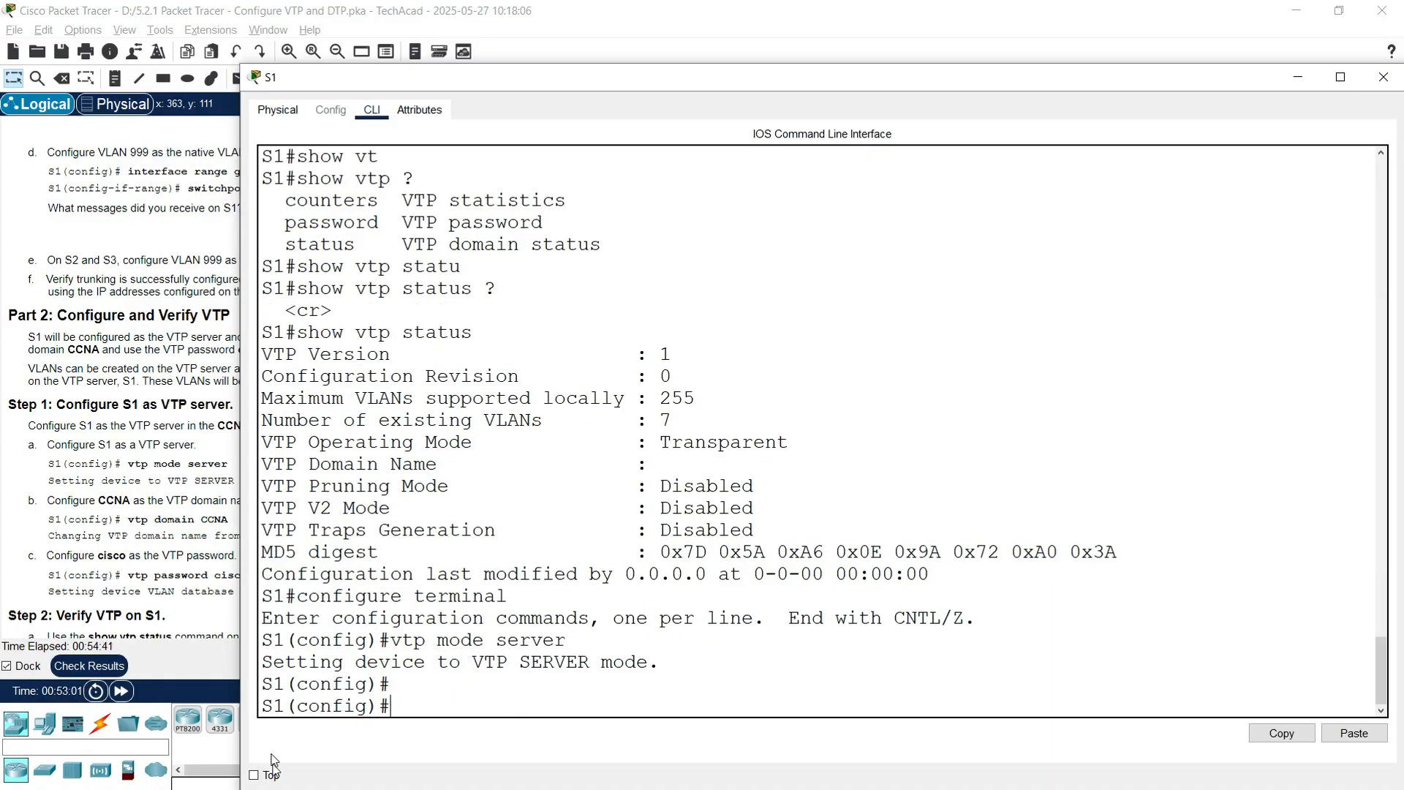
drag(662, 661, 272, 661)
click(143, 506)
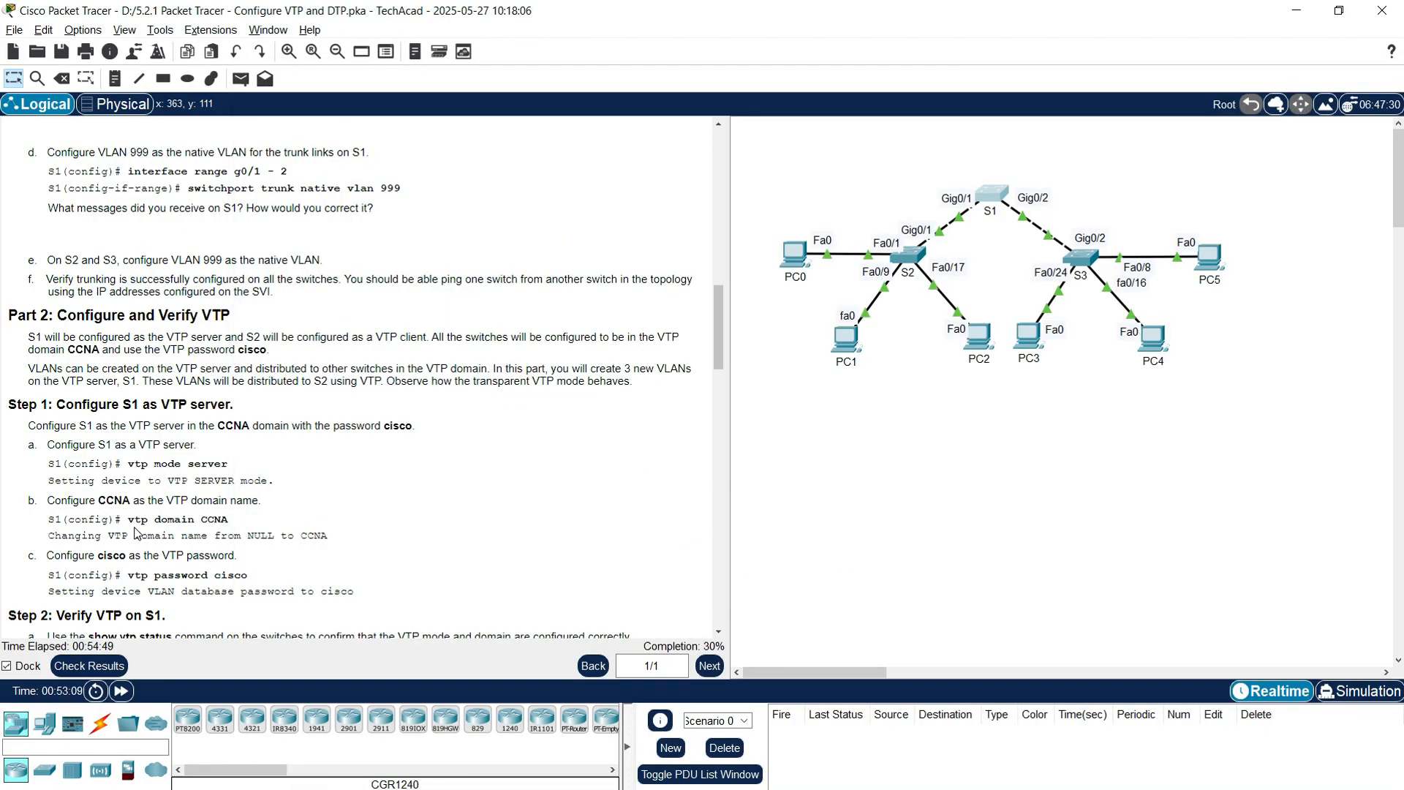
click(987, 200)
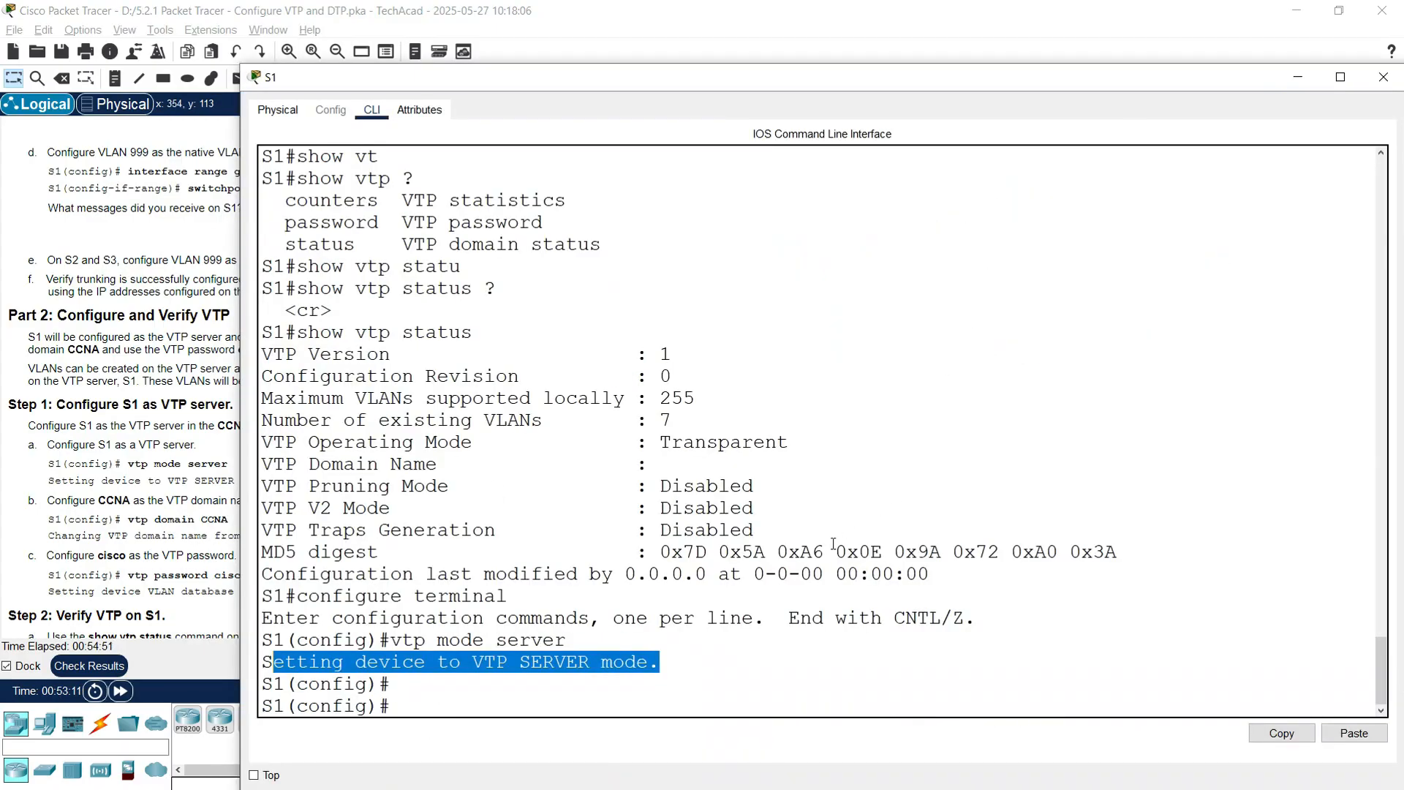
click(549, 656)
Step: Set S1's VTP domain name to CCNA
text(vtp doma)
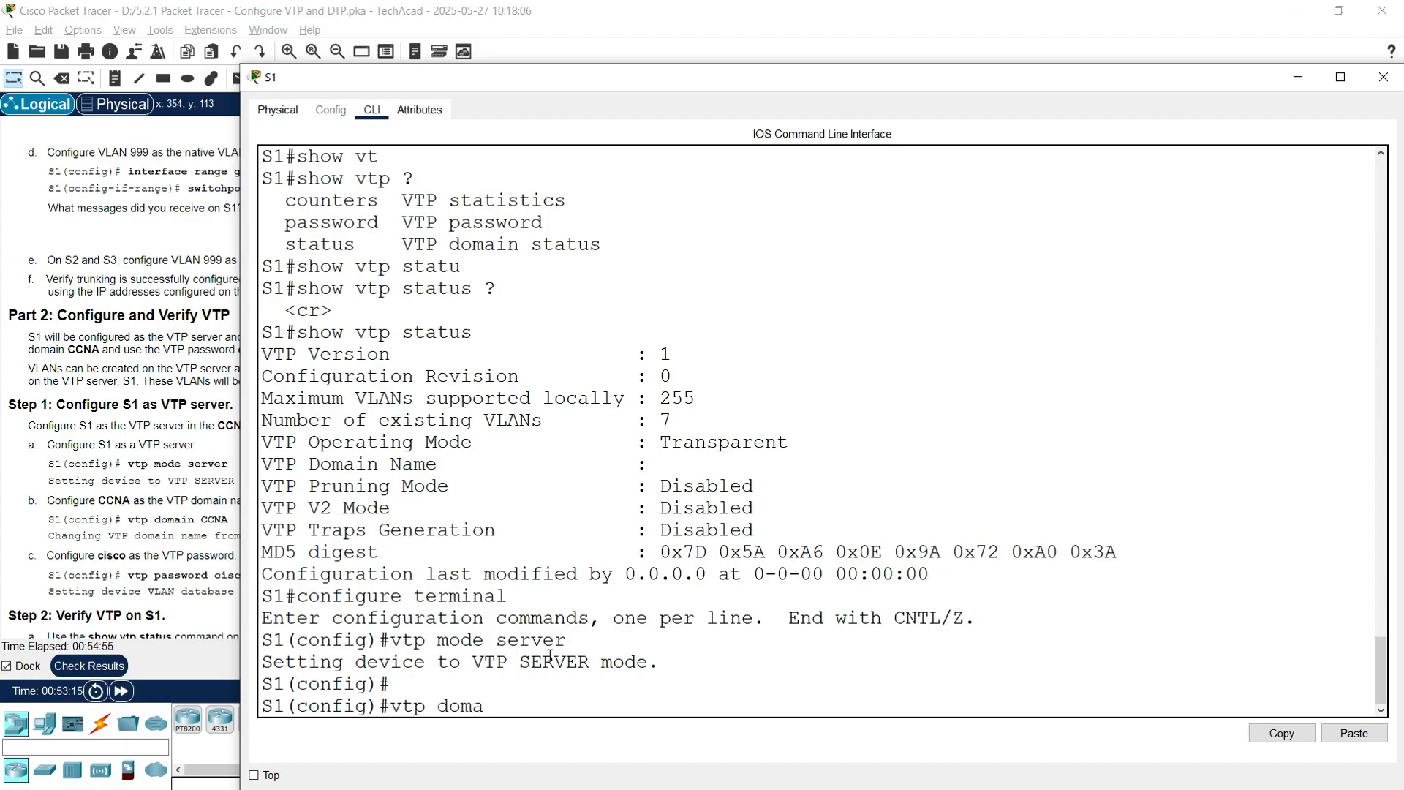
text(in CCNA)
key(Return)
key(Return)
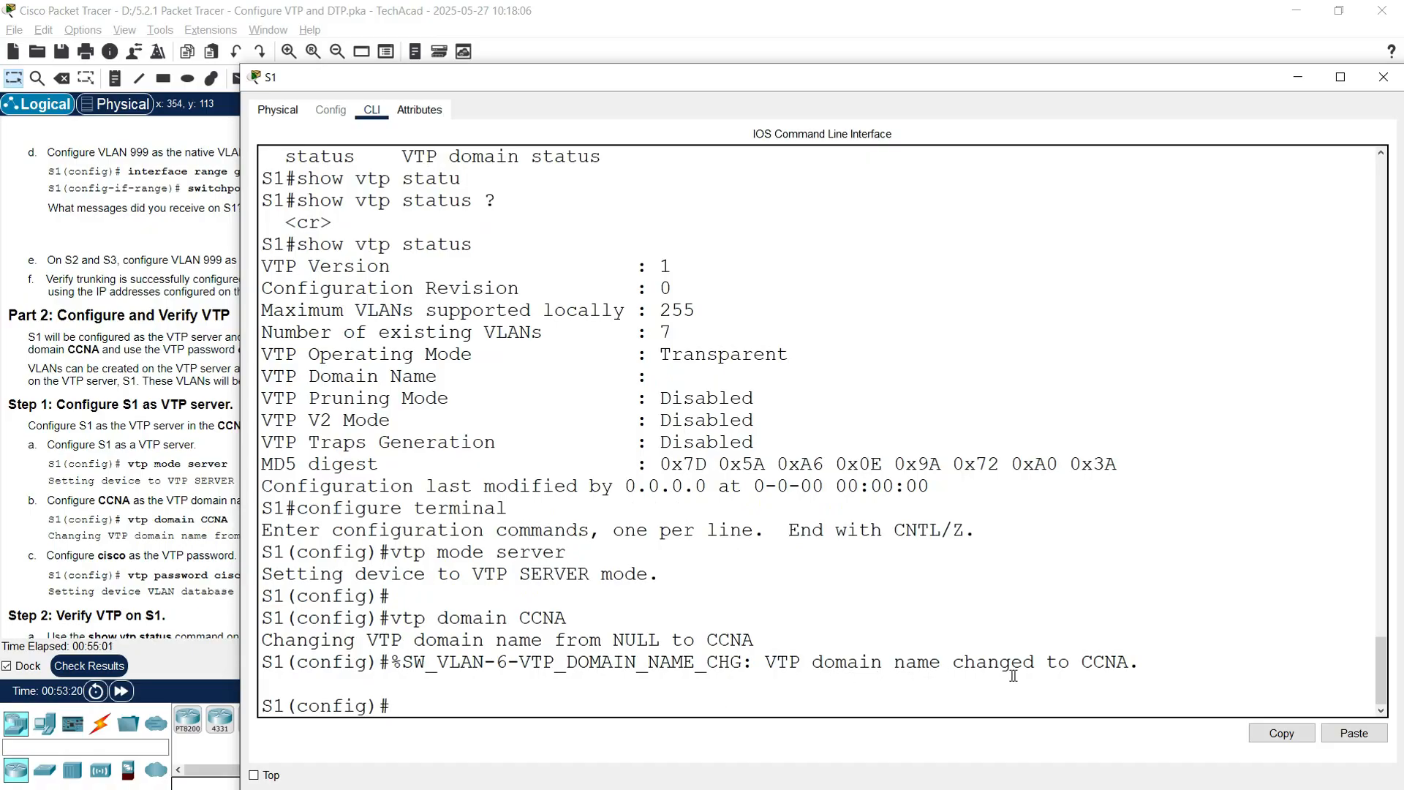
drag(1085, 669, 1169, 664)
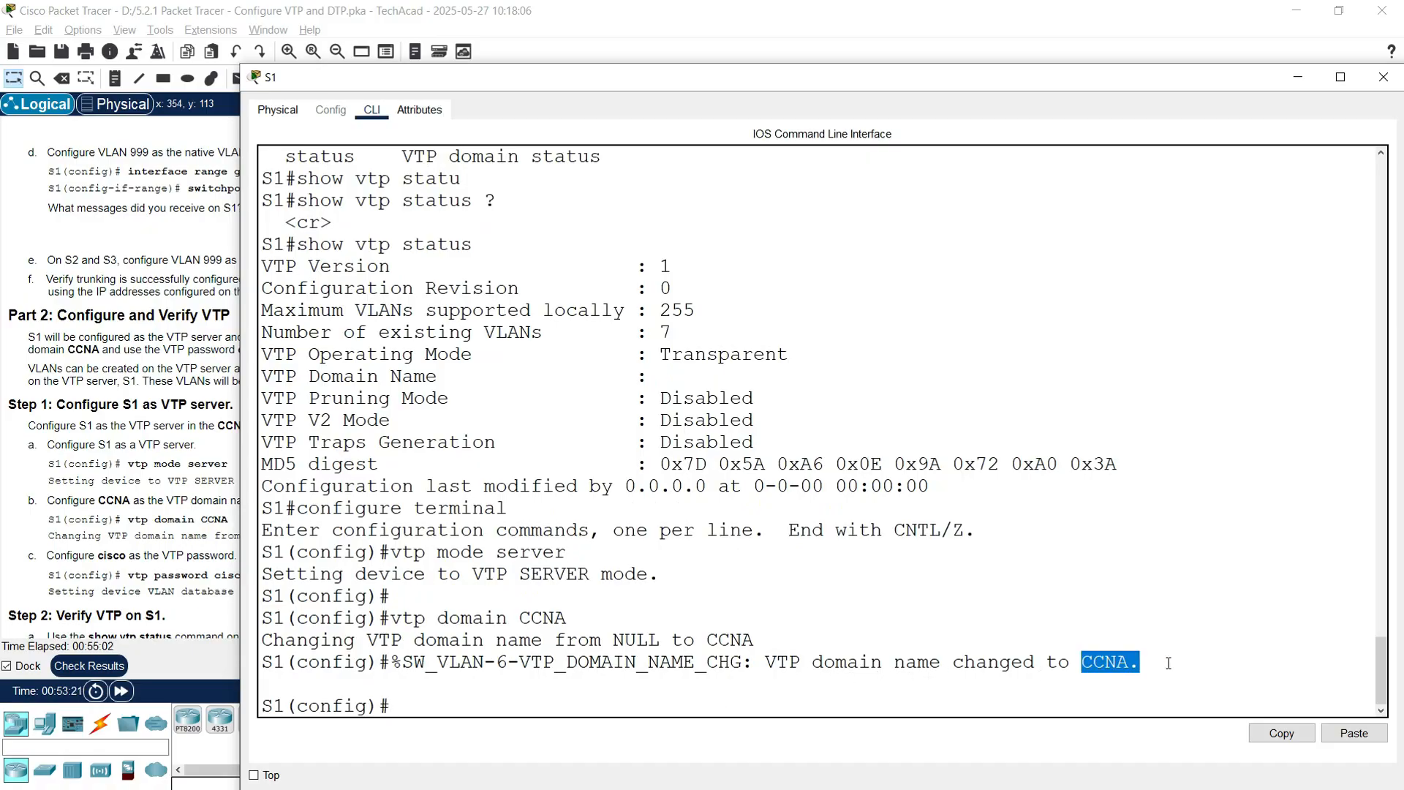
click(164, 552)
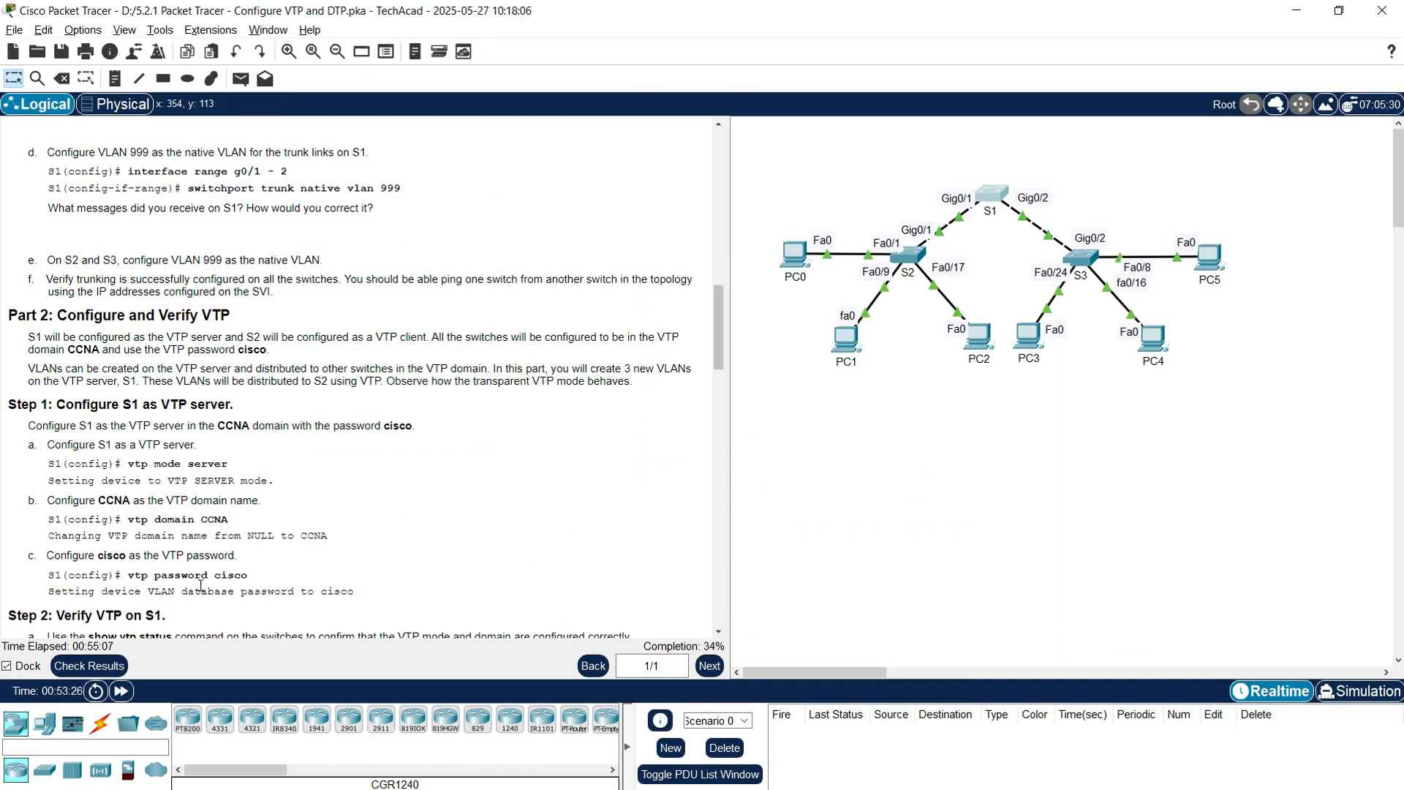
click(992, 194)
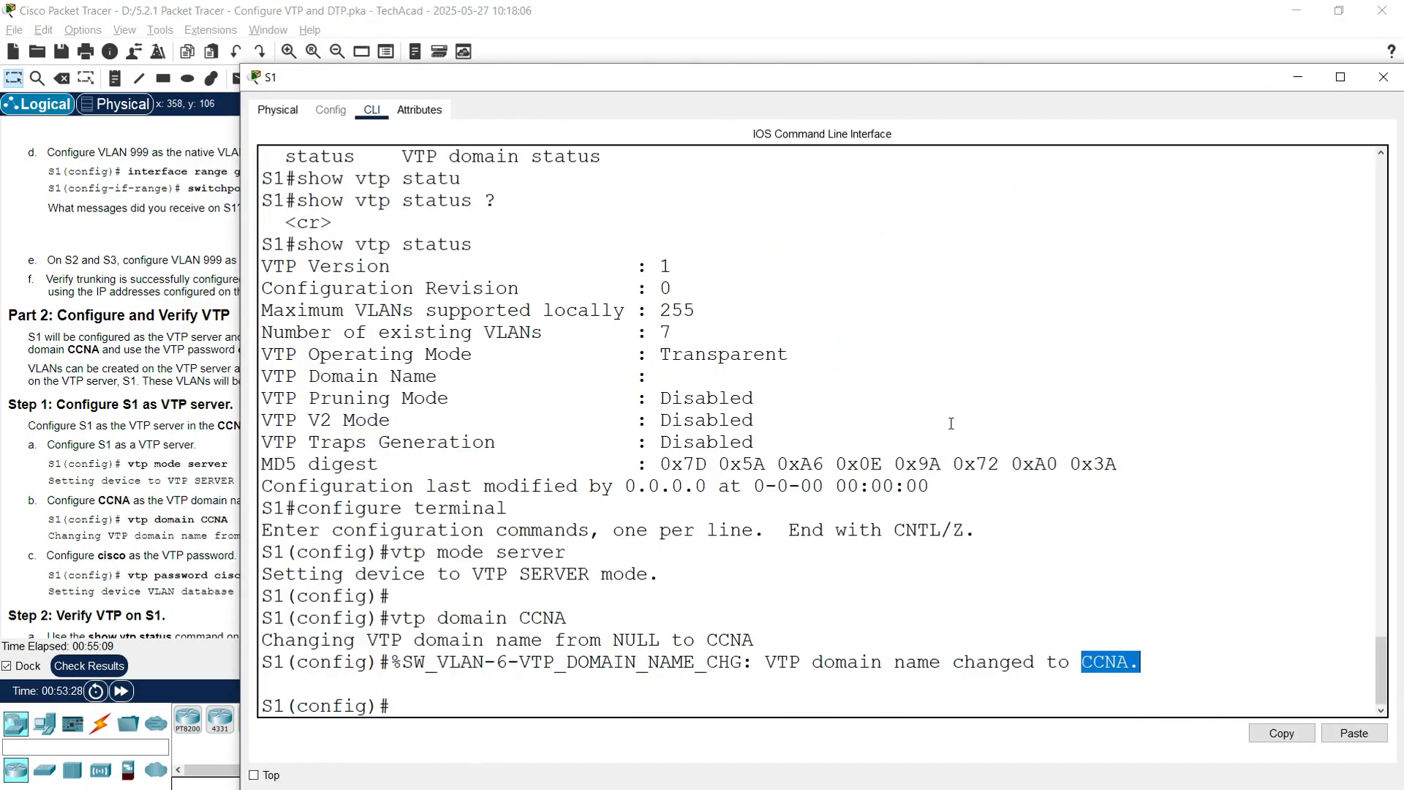
click(899, 490)
Step: Set S1's VTP password and exit configuration mode
text(vtp password)
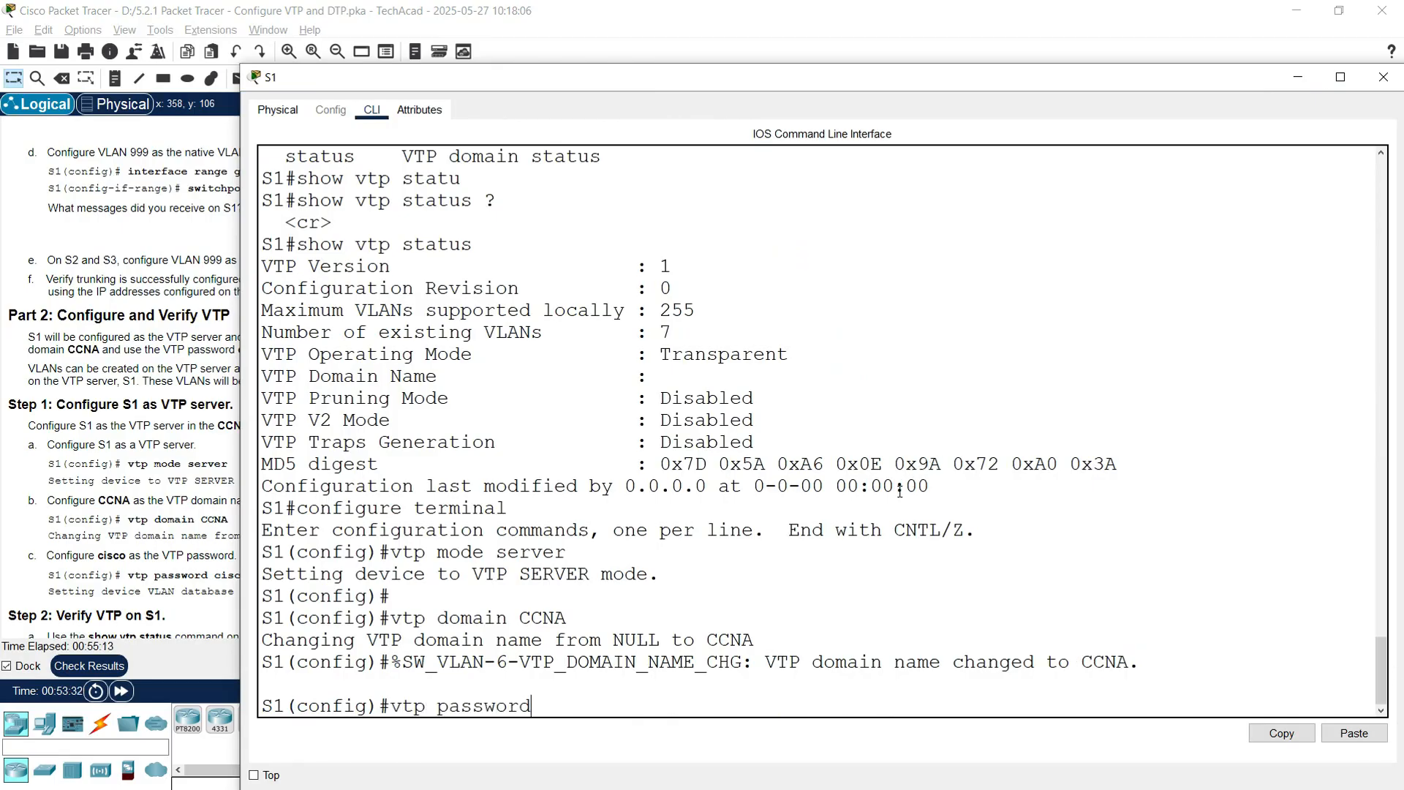
text( cisco)
key(Return)
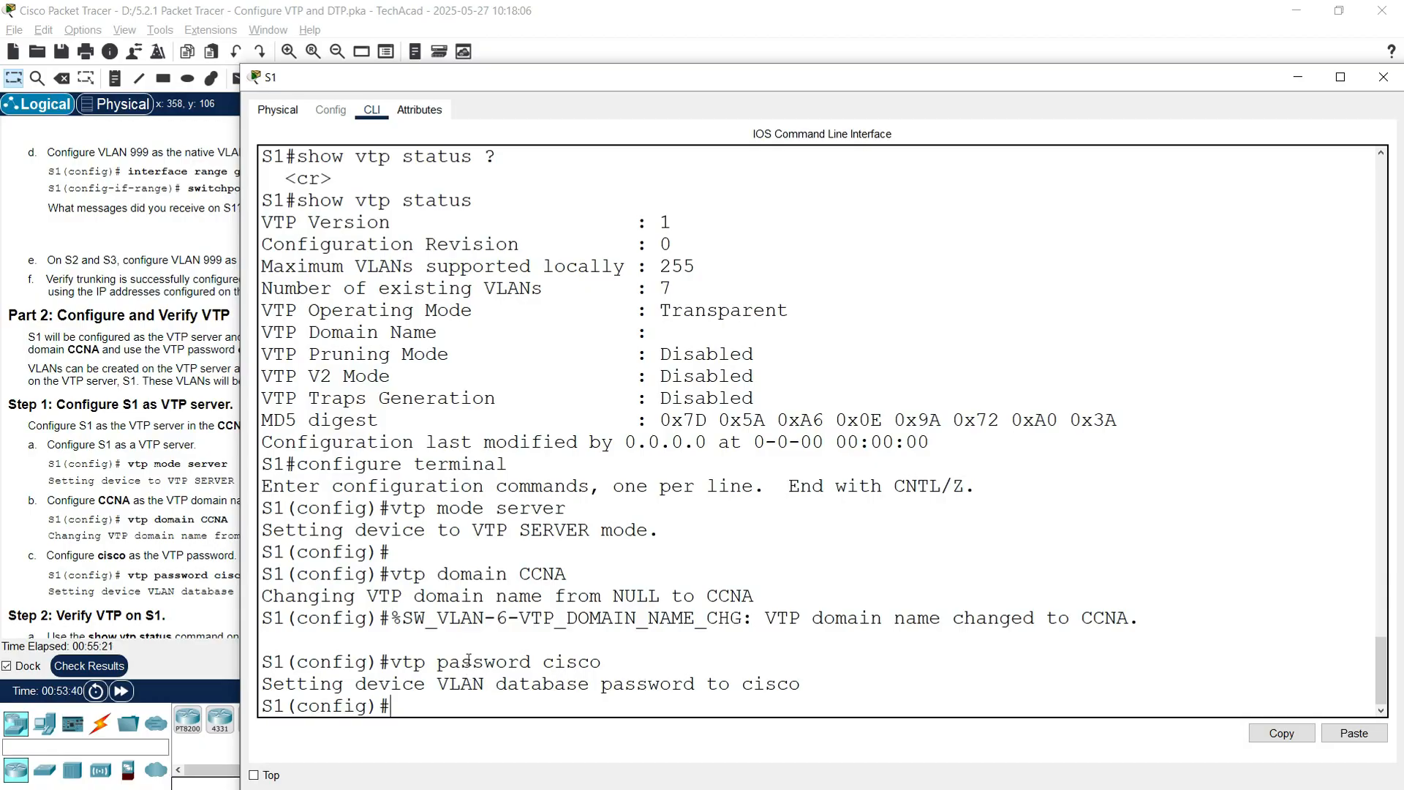
key(Return)
key(Return)
text(exit)
key(Return)
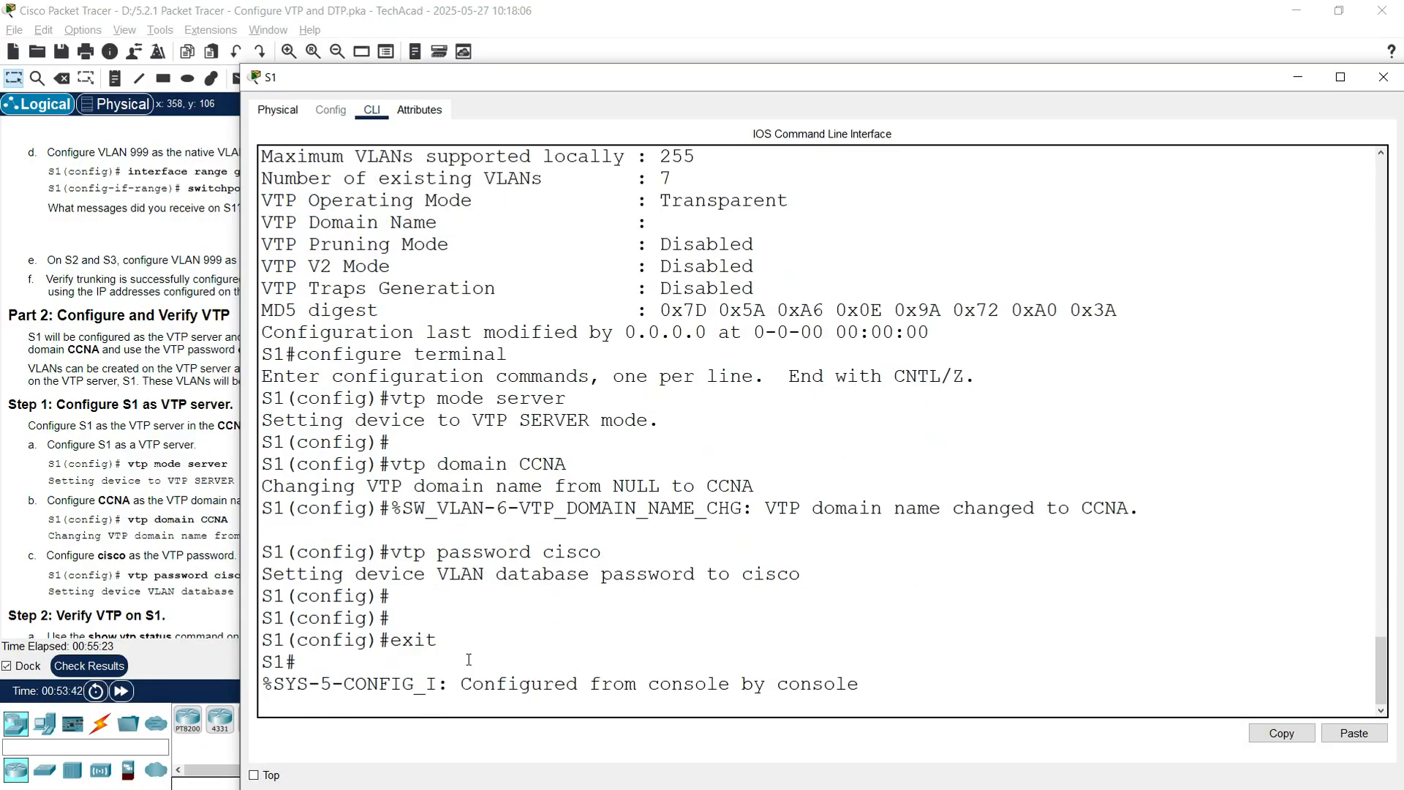
Step: Display S1's configured VTP password with show vtp password
text(show vtp)
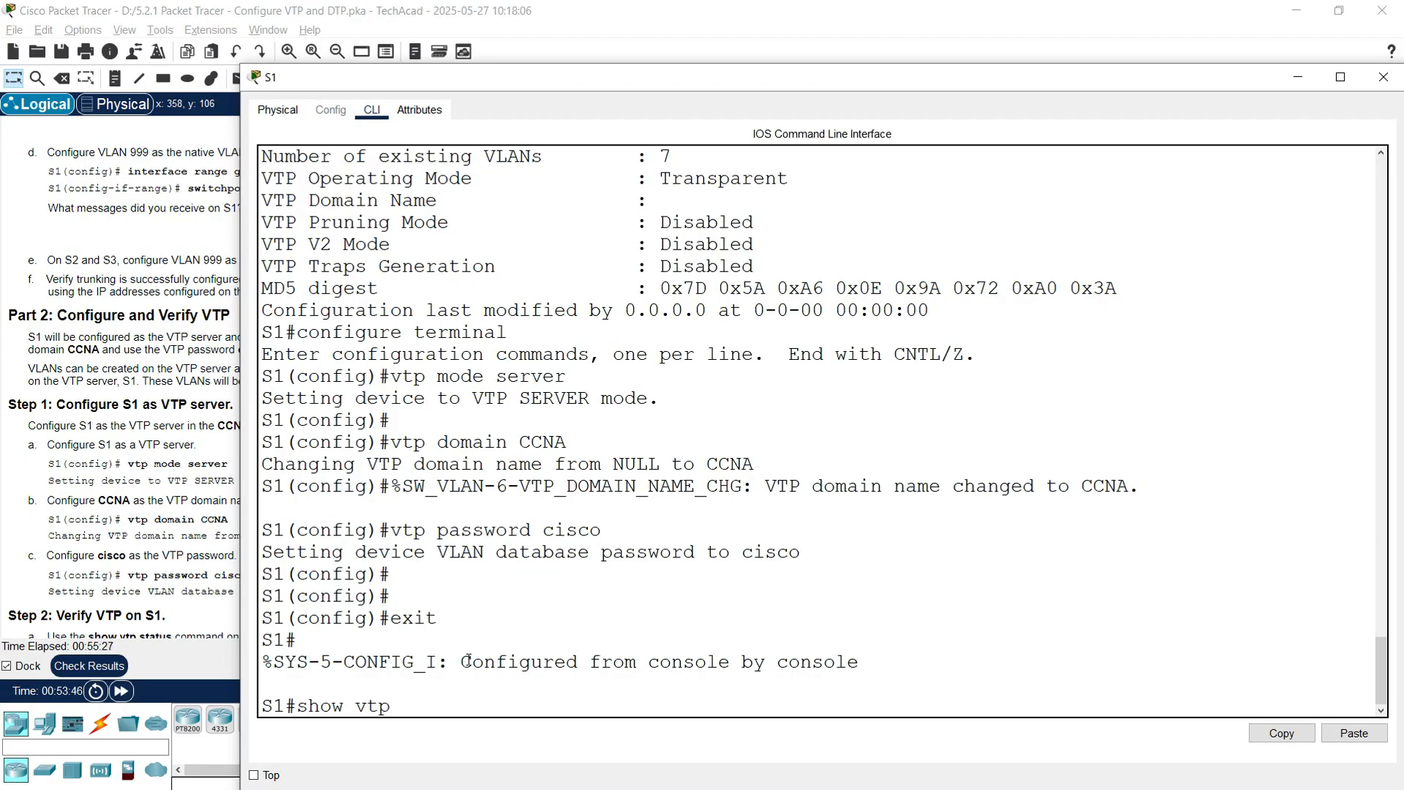
text( pas)
key(Tab)
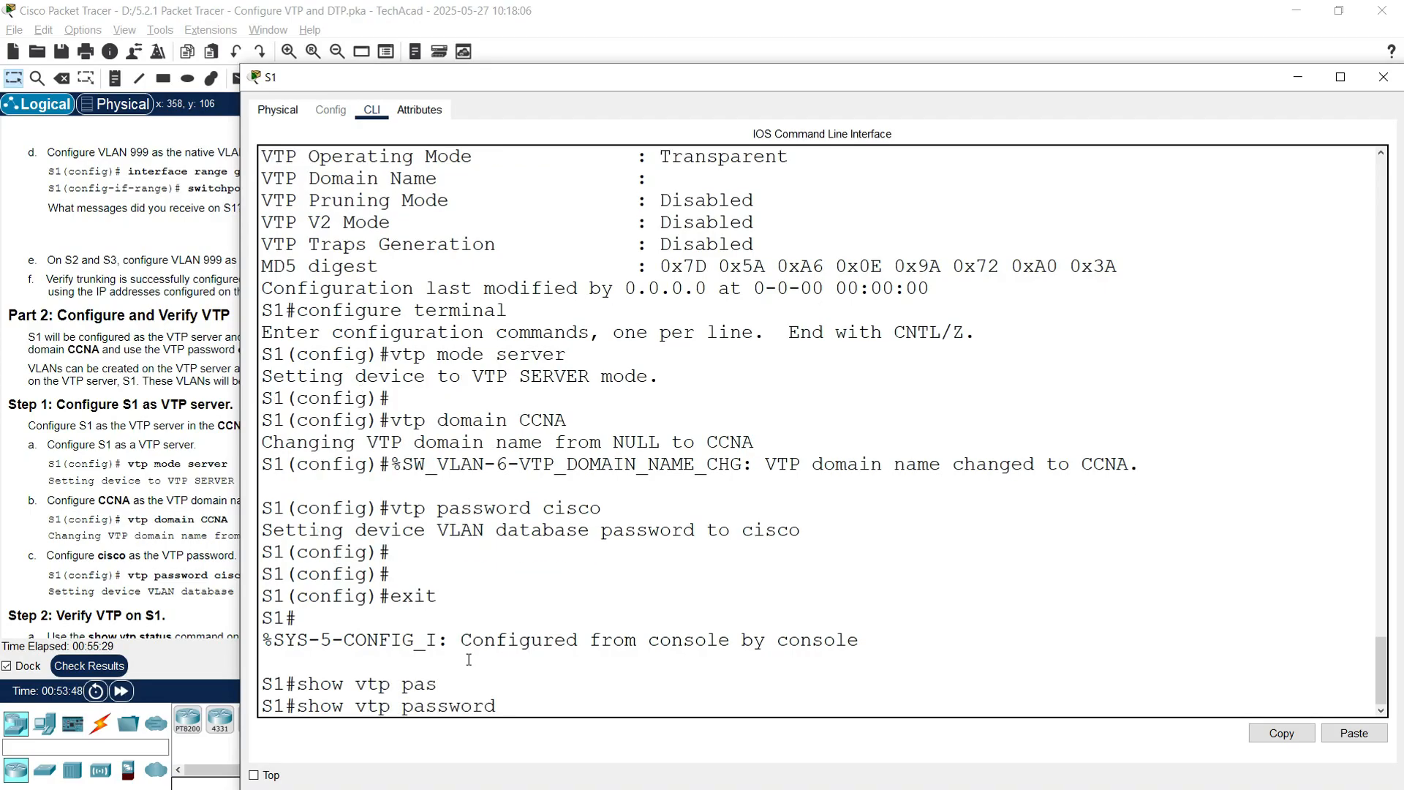
key(Return)
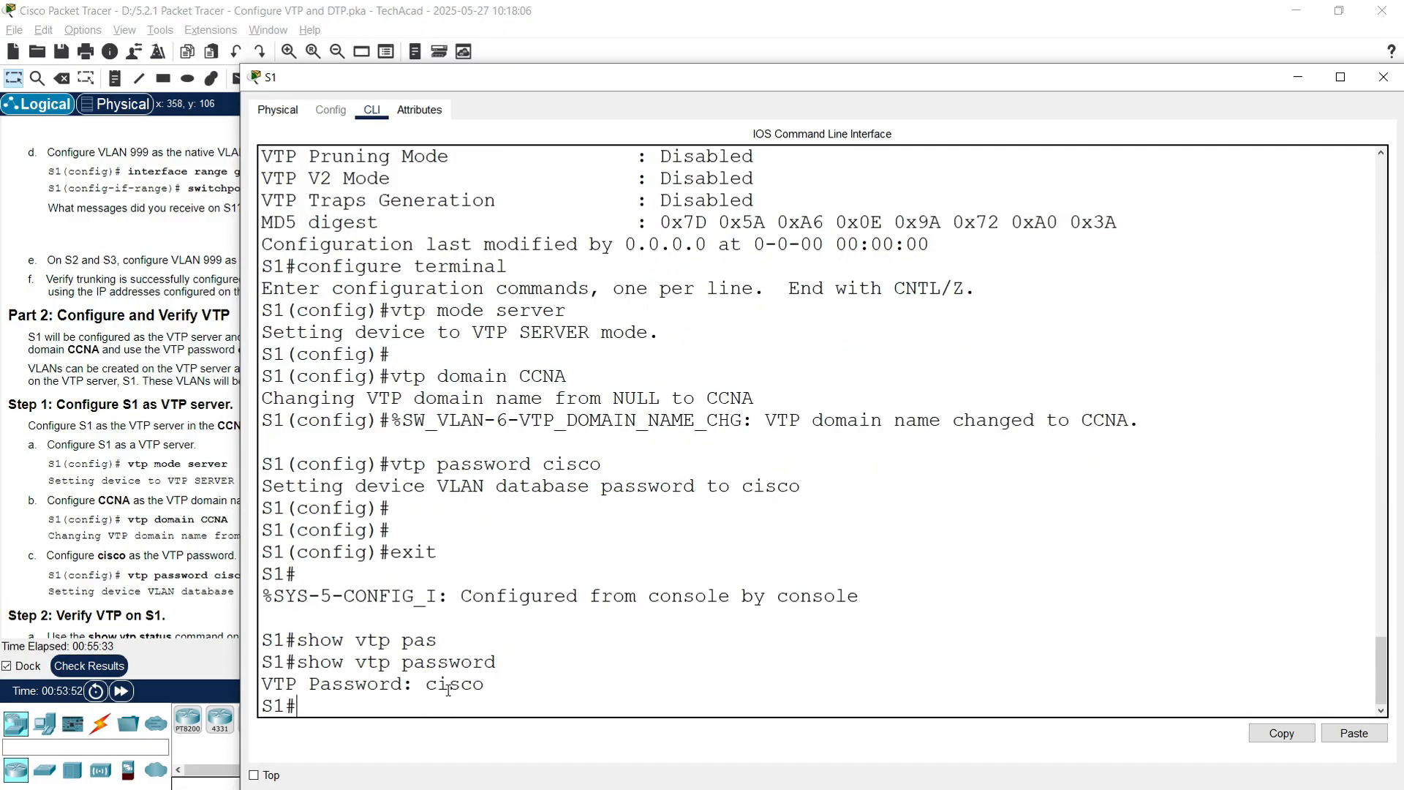
text(show vtp ?)
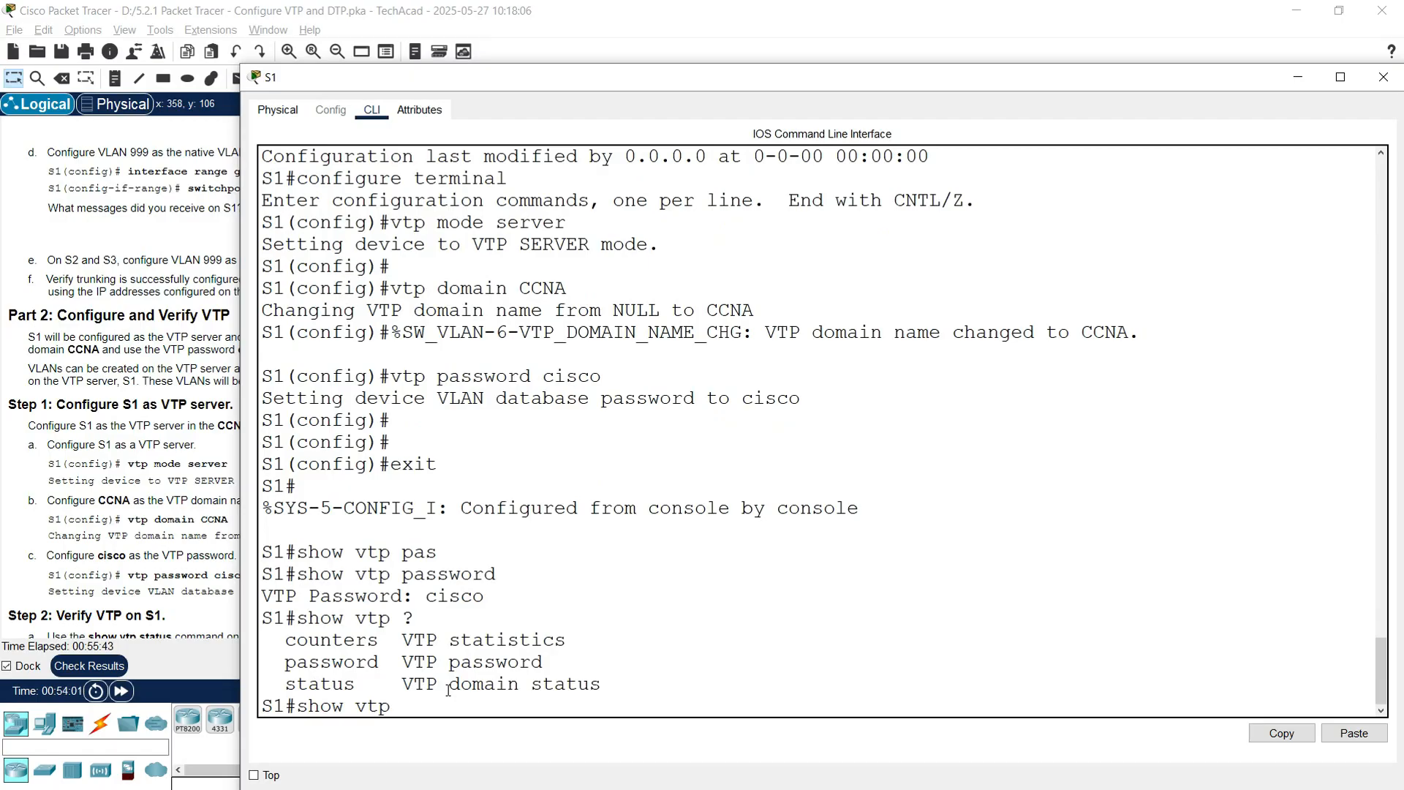
text(status)
Step: Confirm S1 shows Server mode in domain CCNA in show vtp status, then close S1
key(Return)
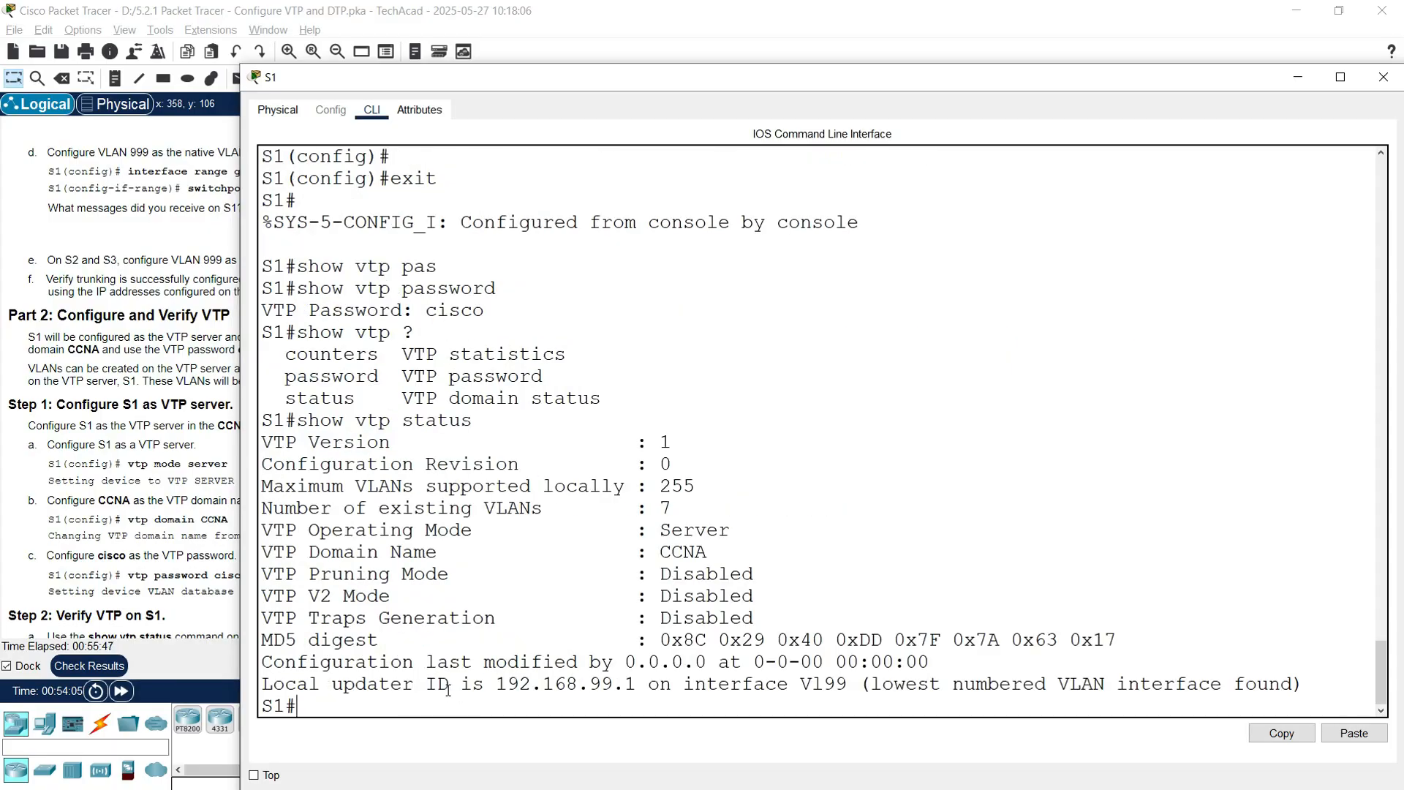
drag(264, 528, 732, 529)
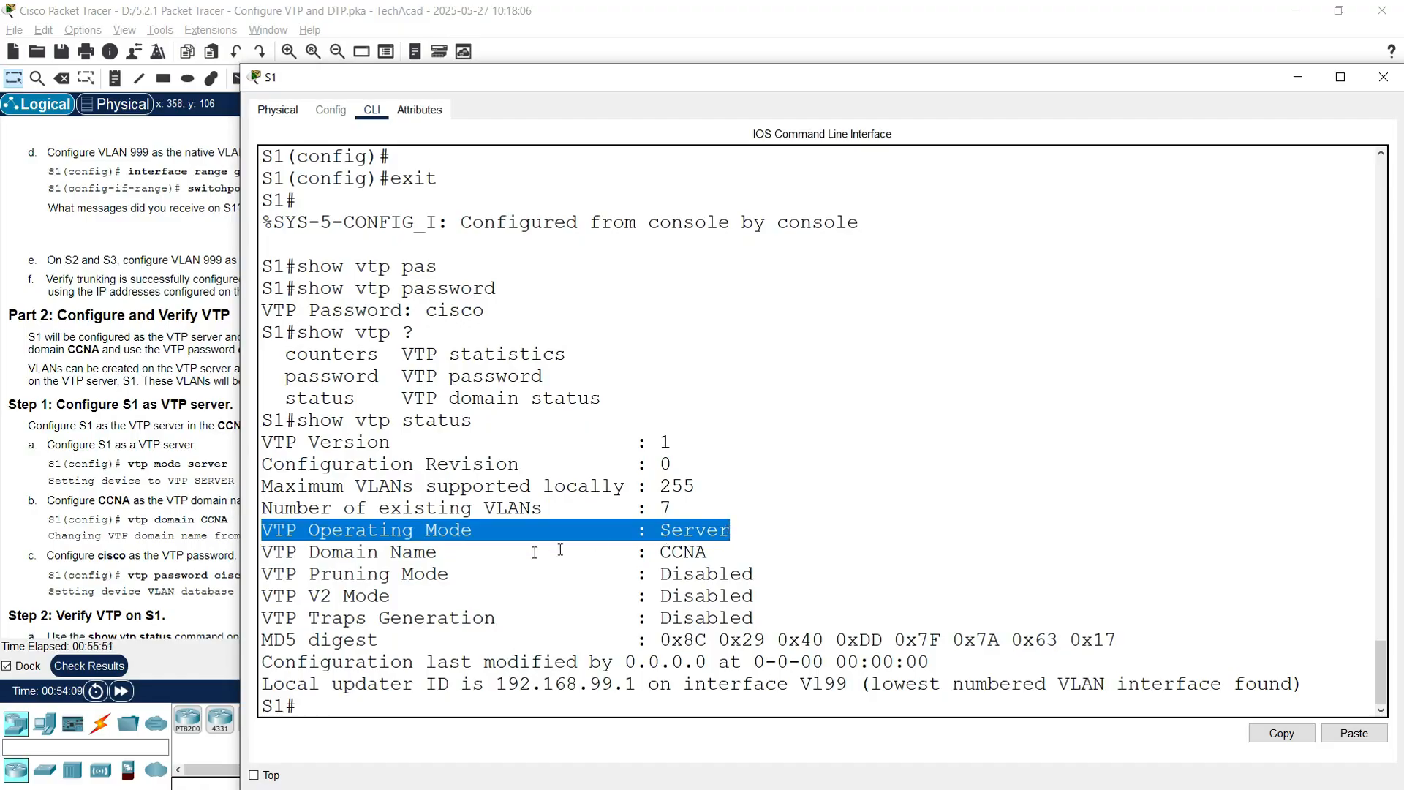
drag(263, 553, 708, 553)
click(684, 504)
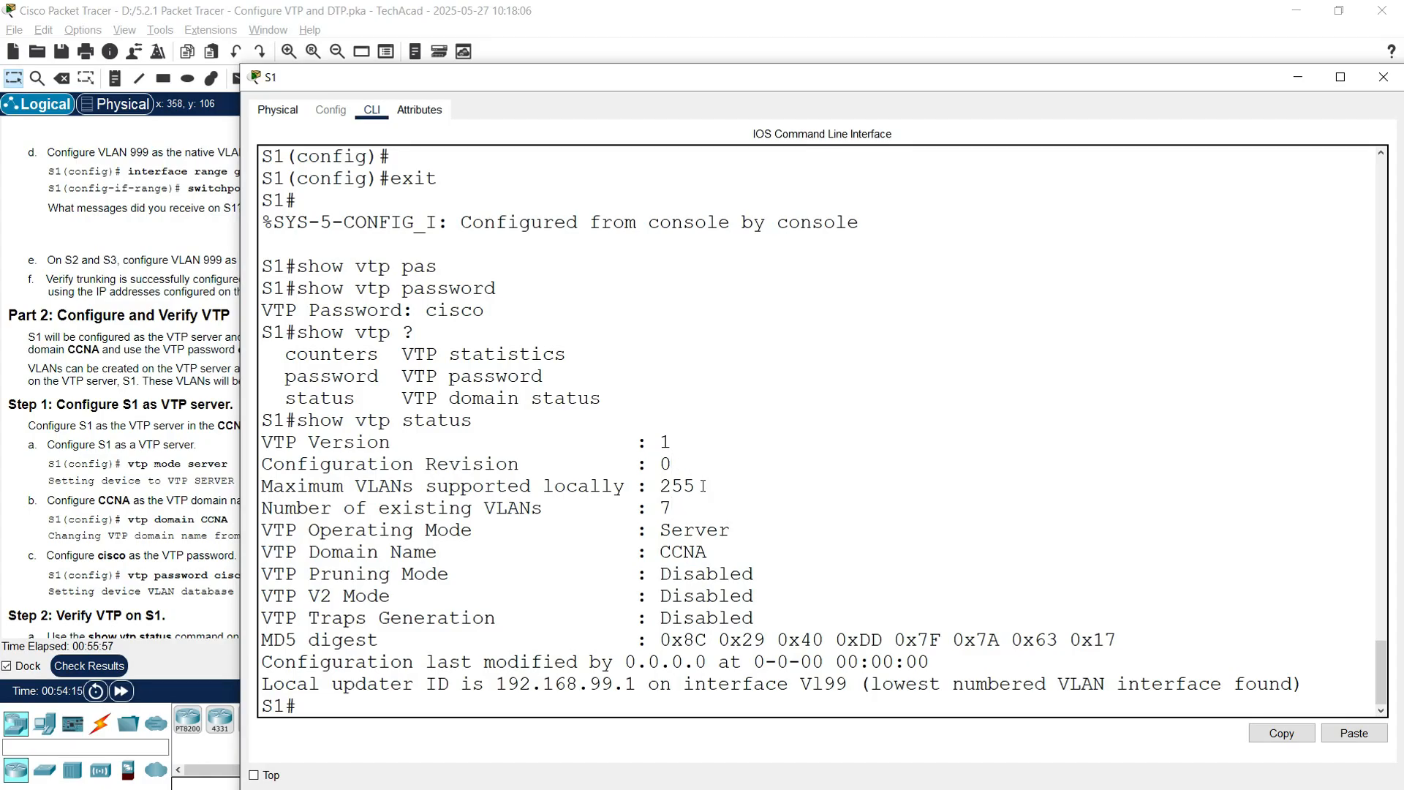
click(1383, 77)
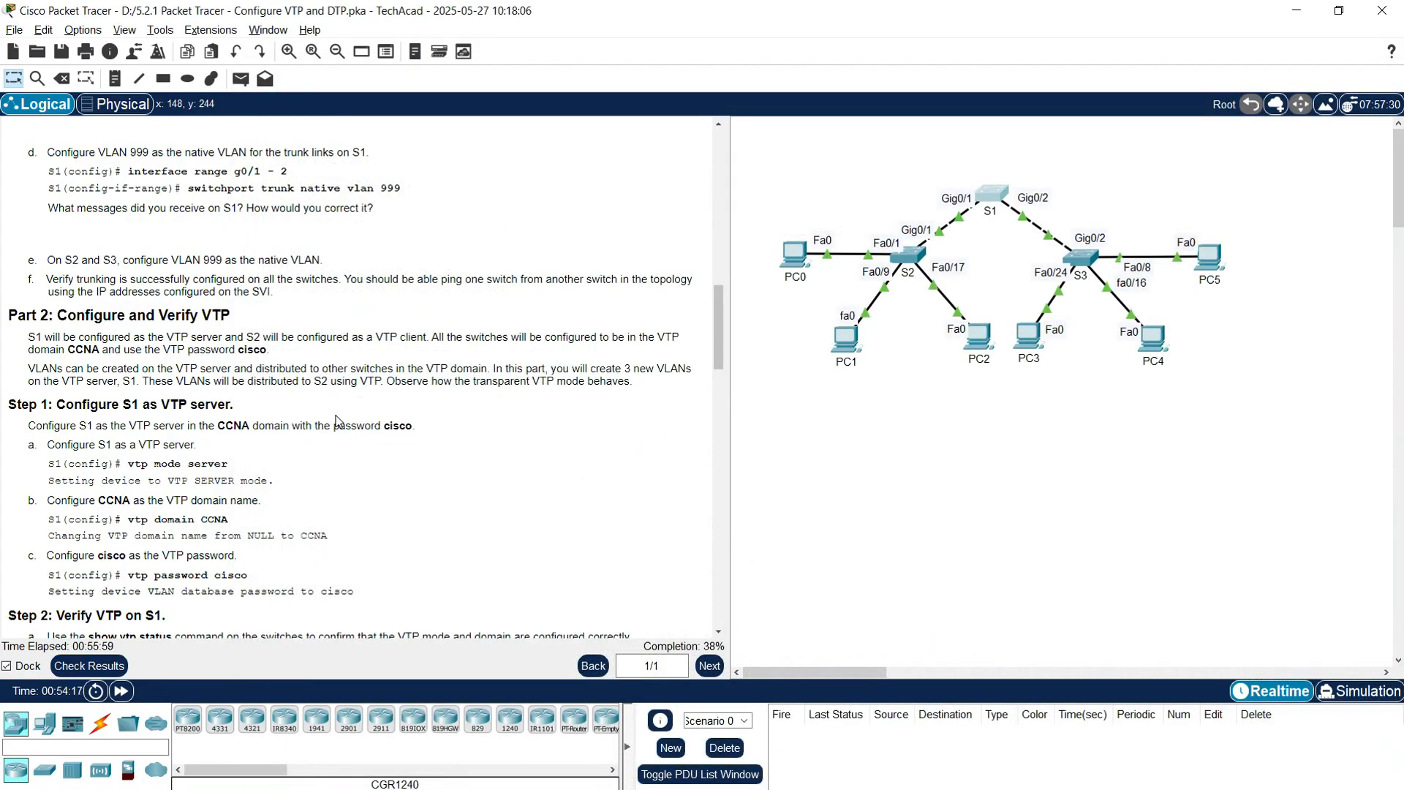
Step: Scroll the instructions down to Step 3, adding S2 and S3 to the VTP domain
scroll(180, 542, down, 3)
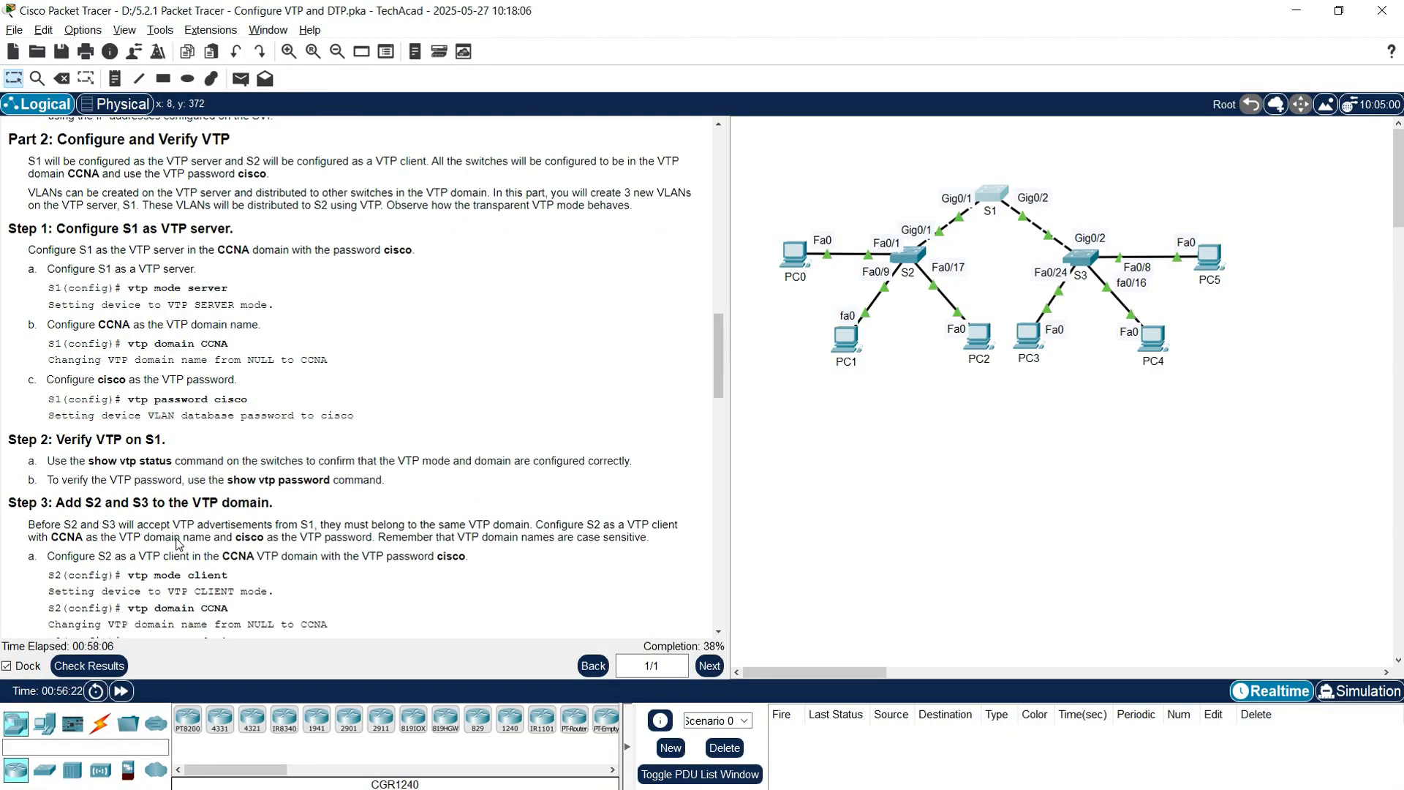
scroll(176, 543, down, 1)
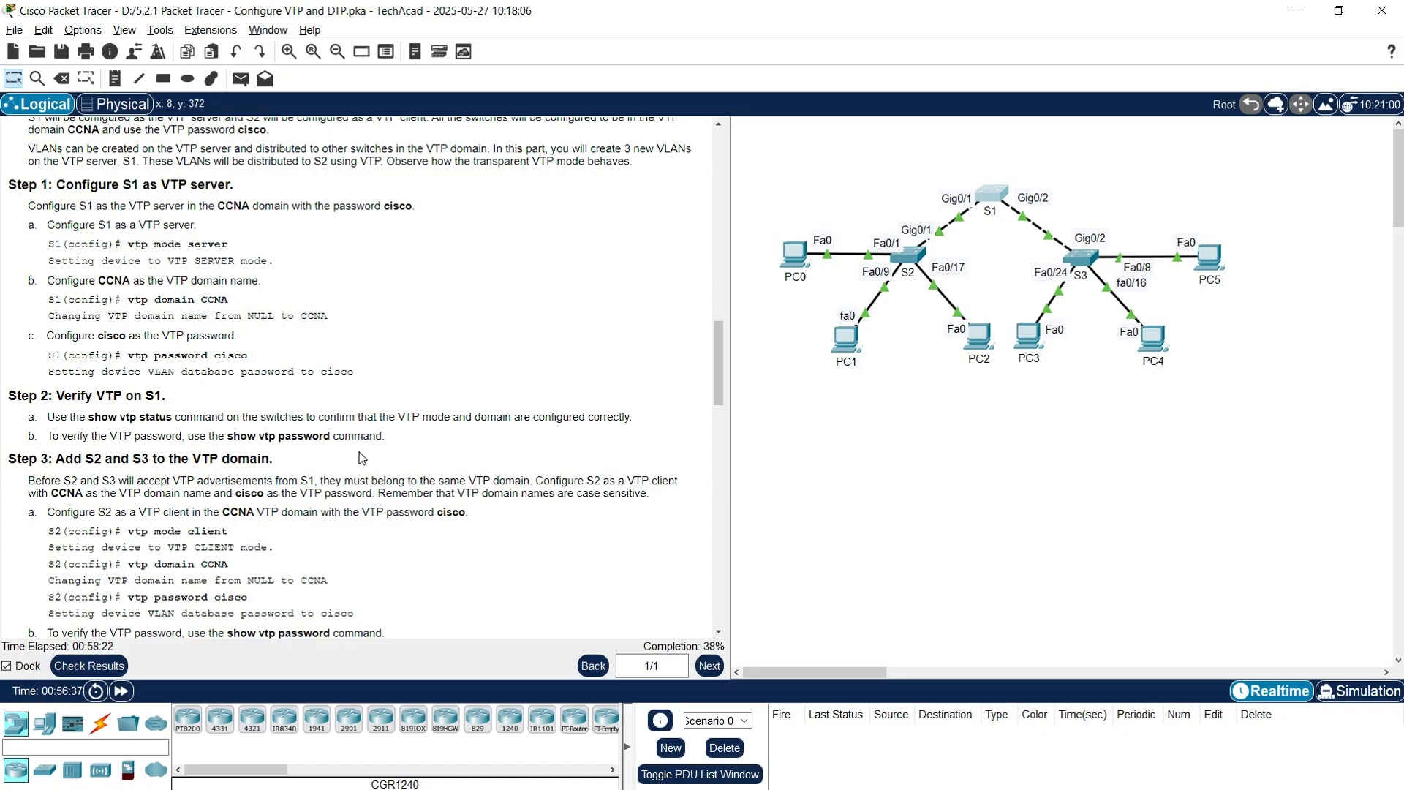
Step: Check S2's VTP status, showing Transparent mode with no domain, and close it
click(913, 263)
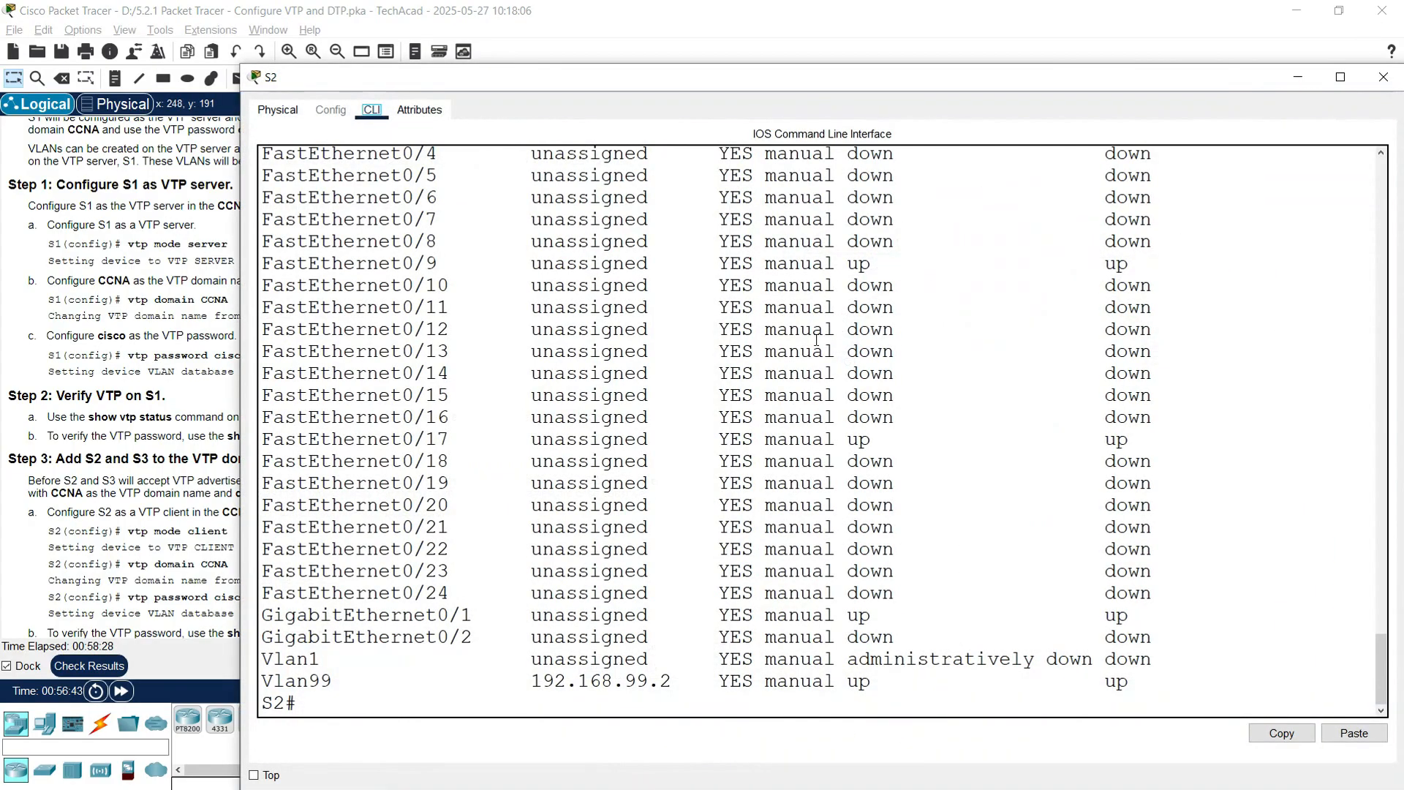
click(363, 699)
text(show b)
text(tp status)
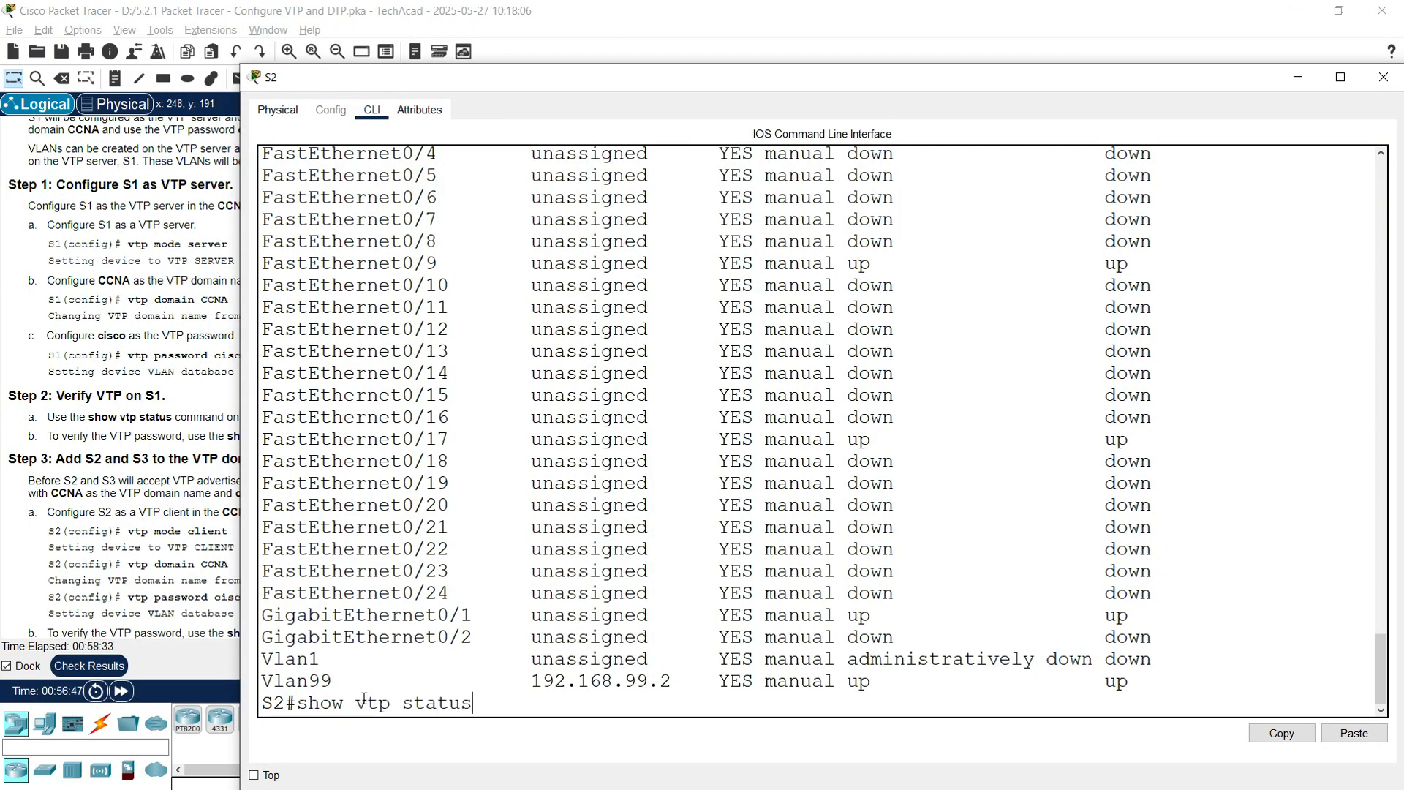
key(Return)
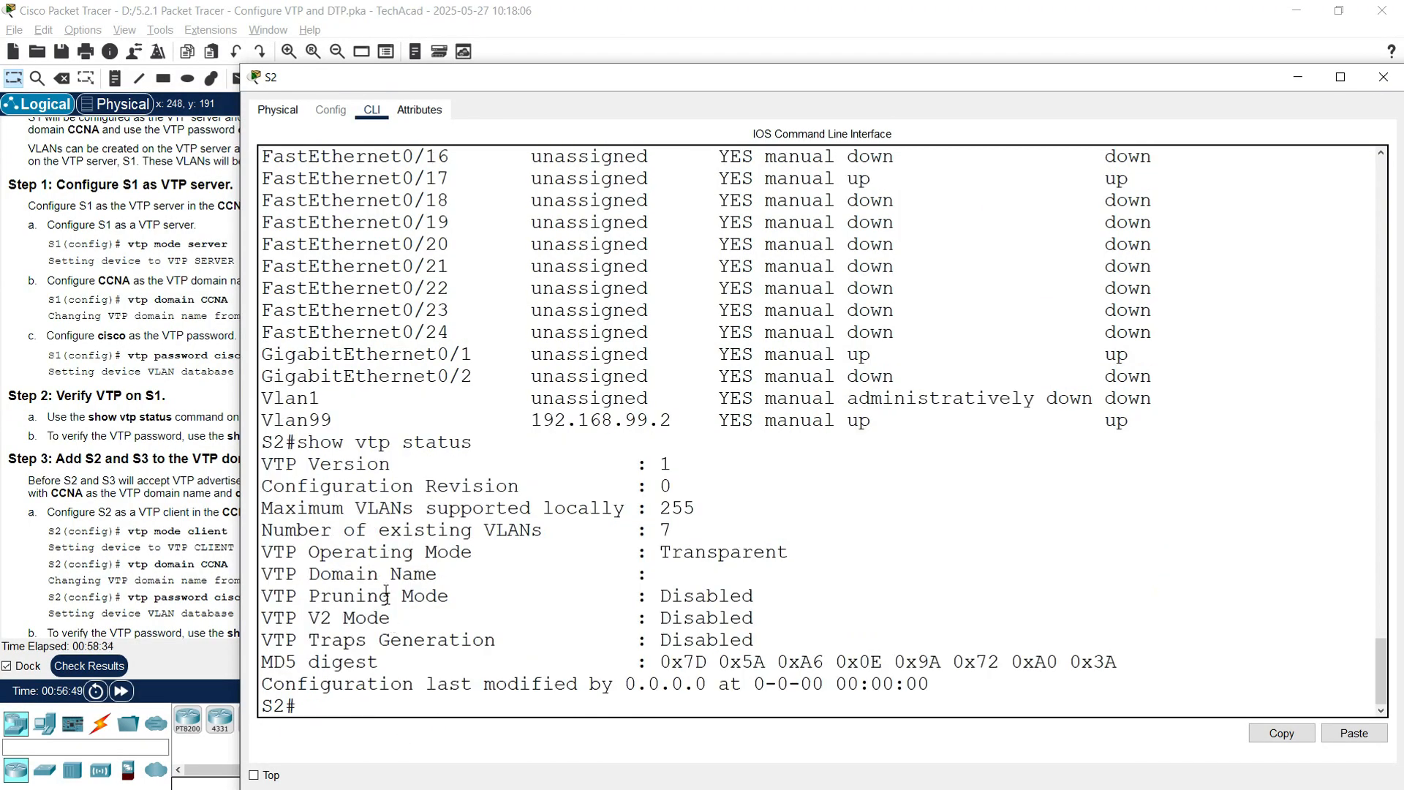
double_click(666, 553)
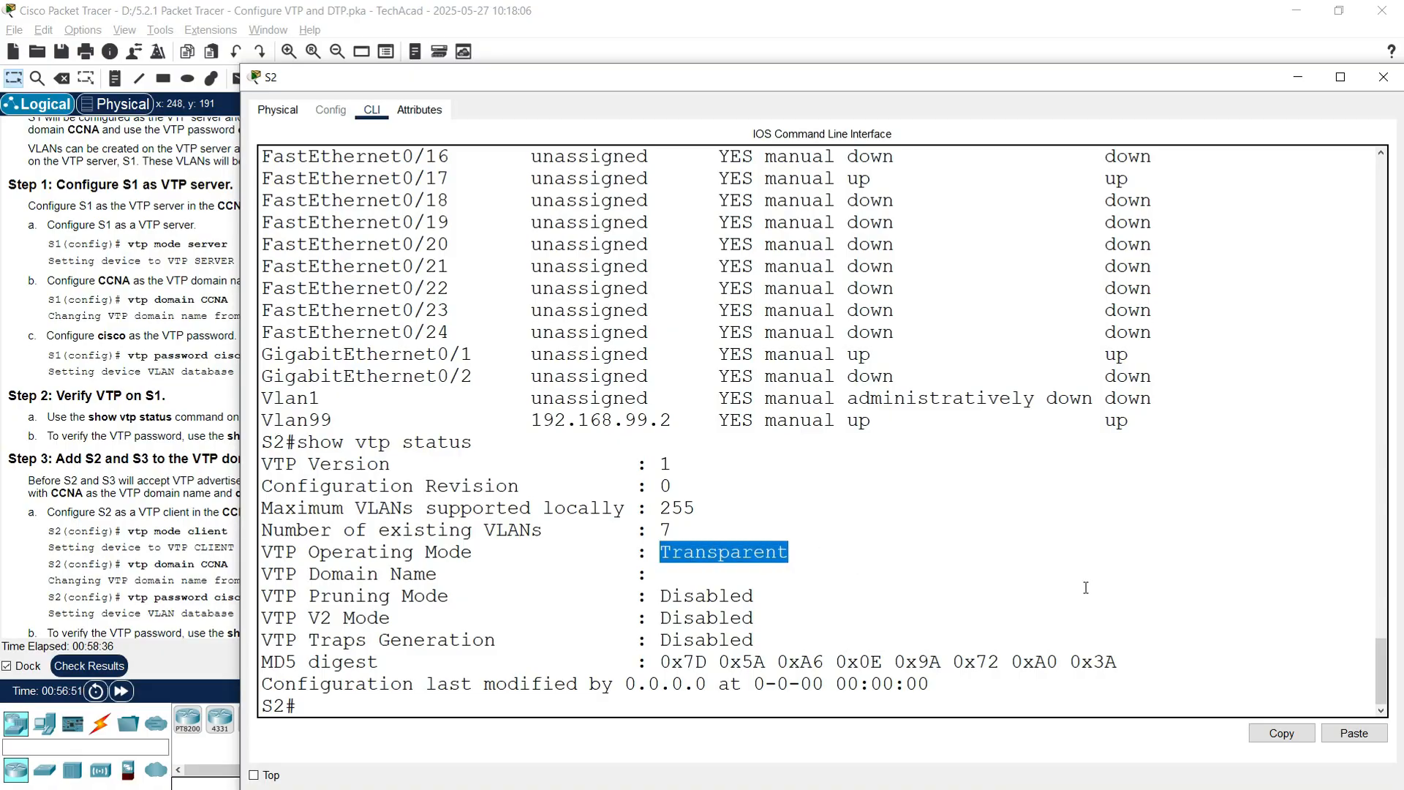
click(1383, 76)
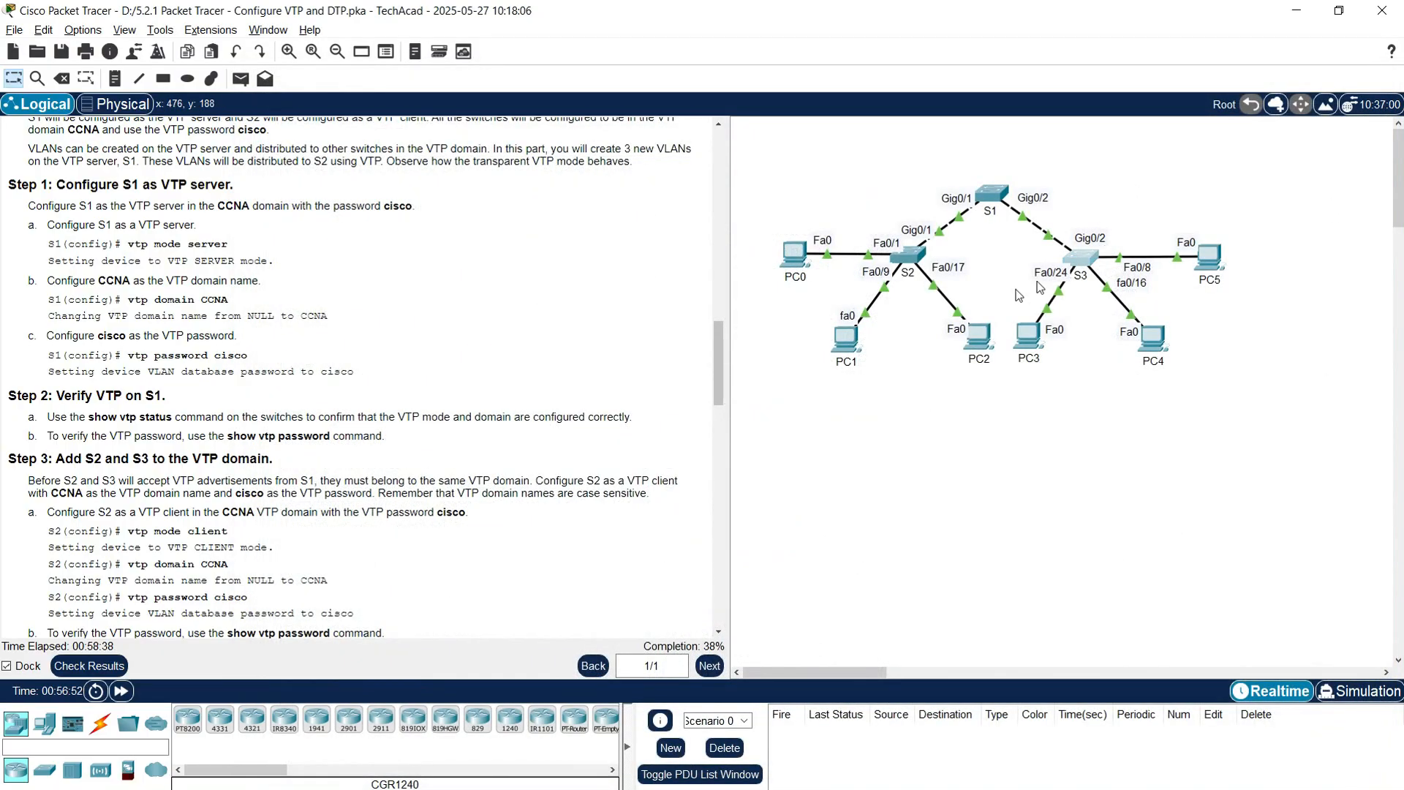
Step: Check S3's VTP status, also Transparent with no domain, and close it
click(1082, 257)
text(show vtp status)
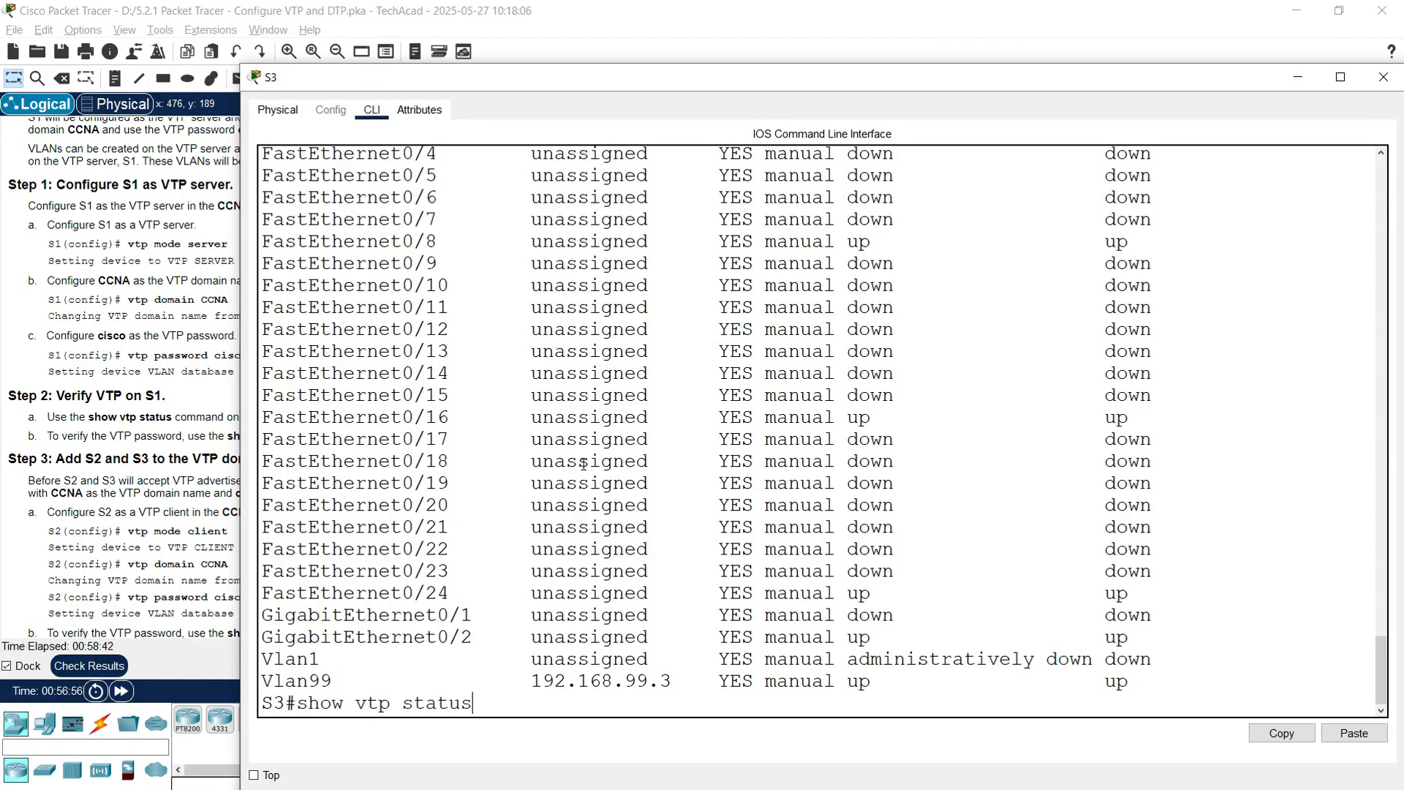
key(Return)
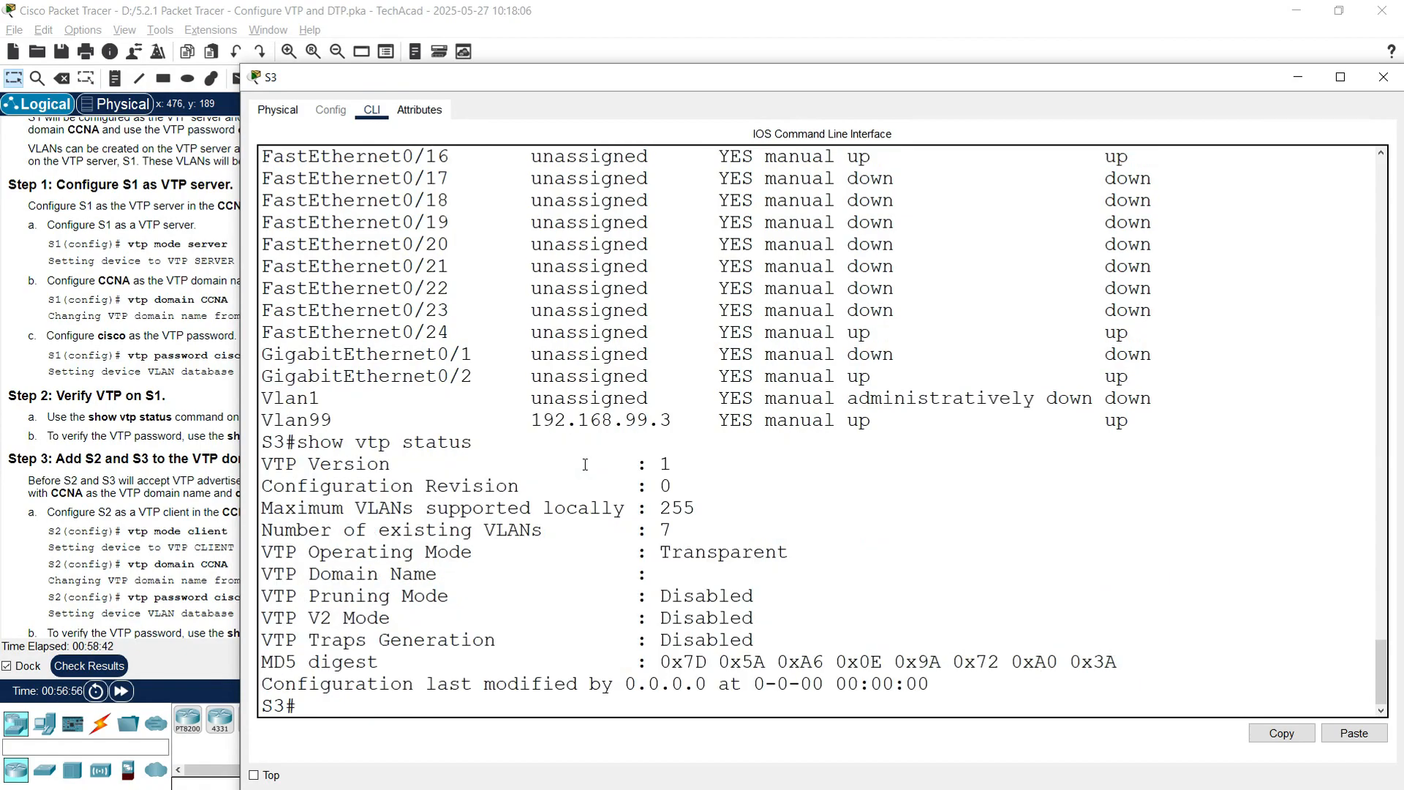
drag(662, 553, 791, 553)
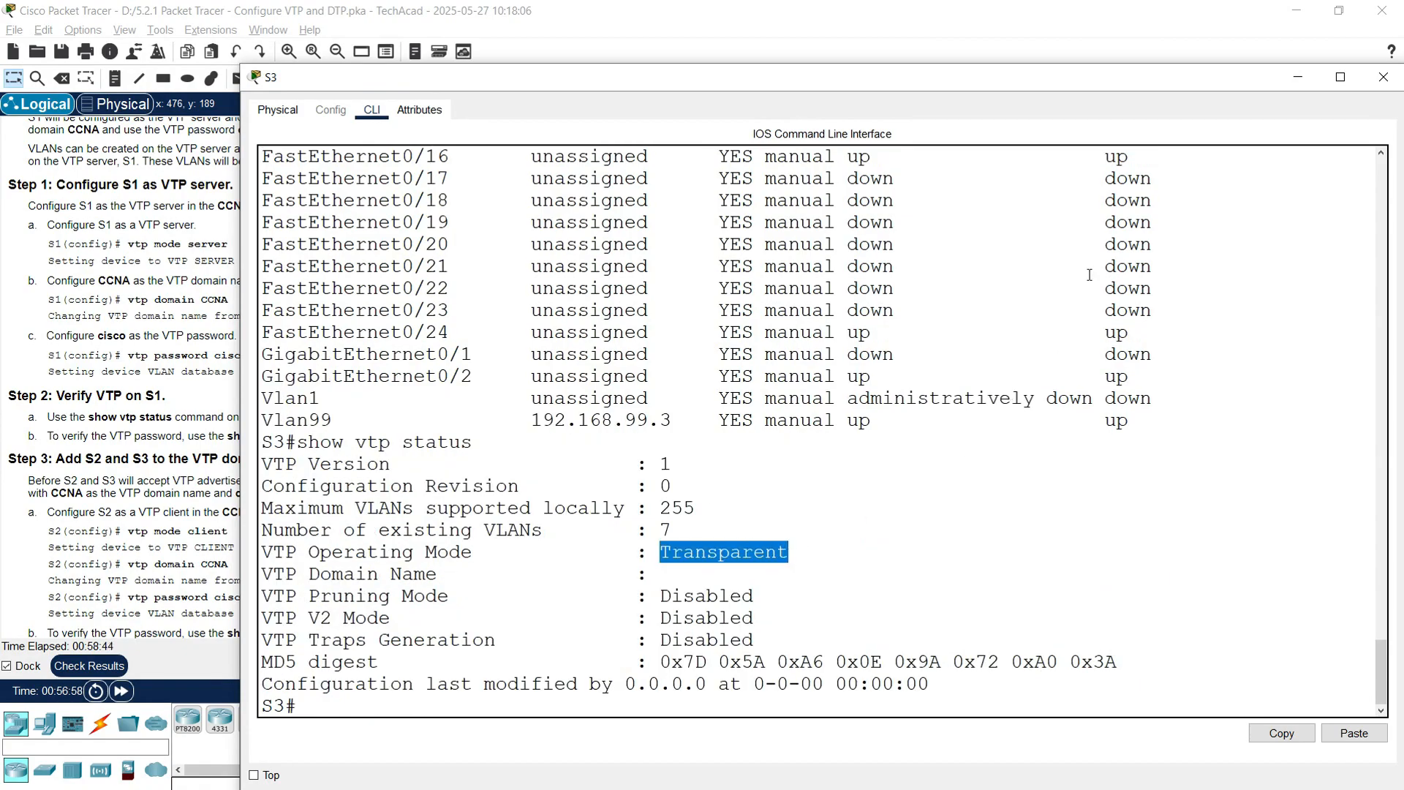
click(1383, 76)
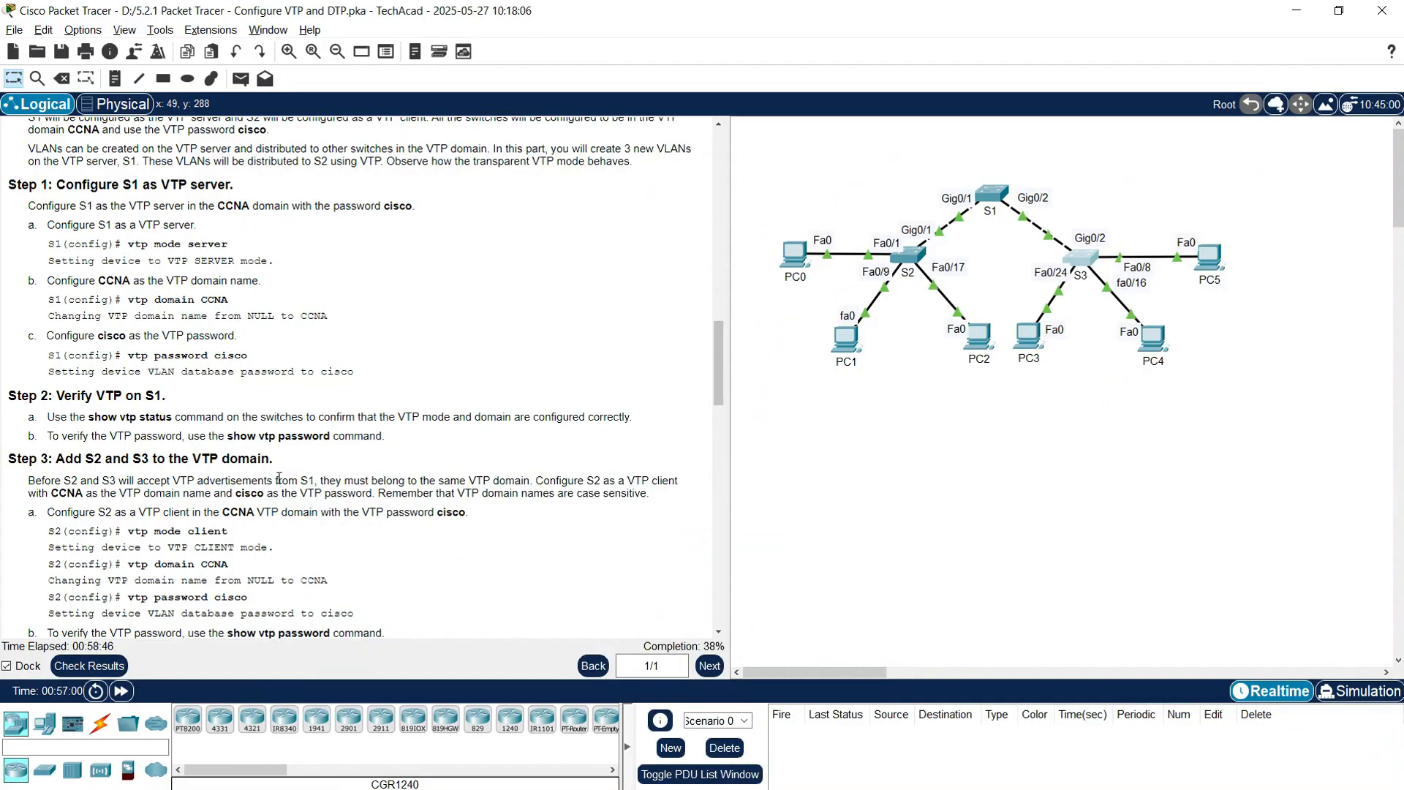
Step: Reopen S2's console, repositioned up and left, ready for commands
scroll(130, 451, down, 1)
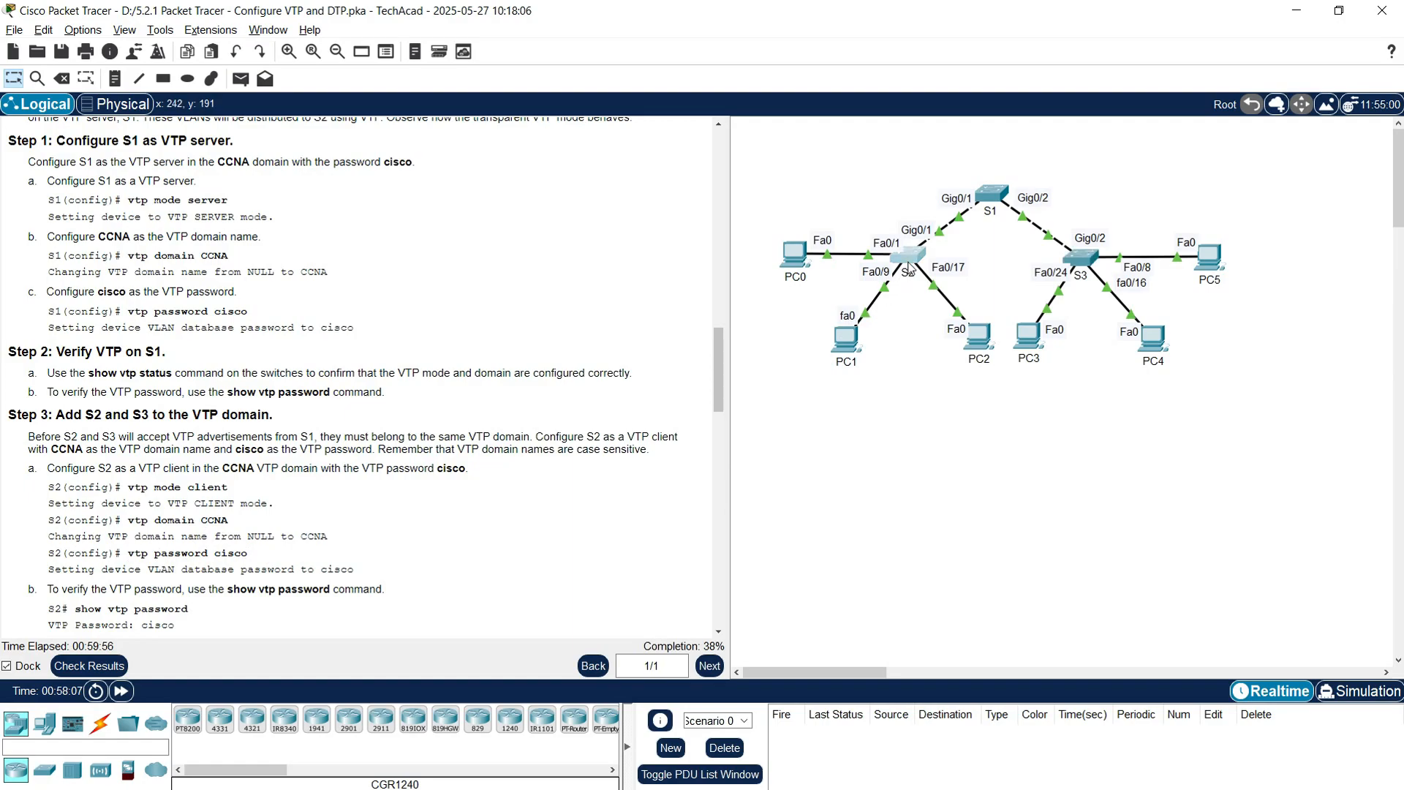
click(906, 255)
drag(660, 73, 568, 50)
click(368, 647)
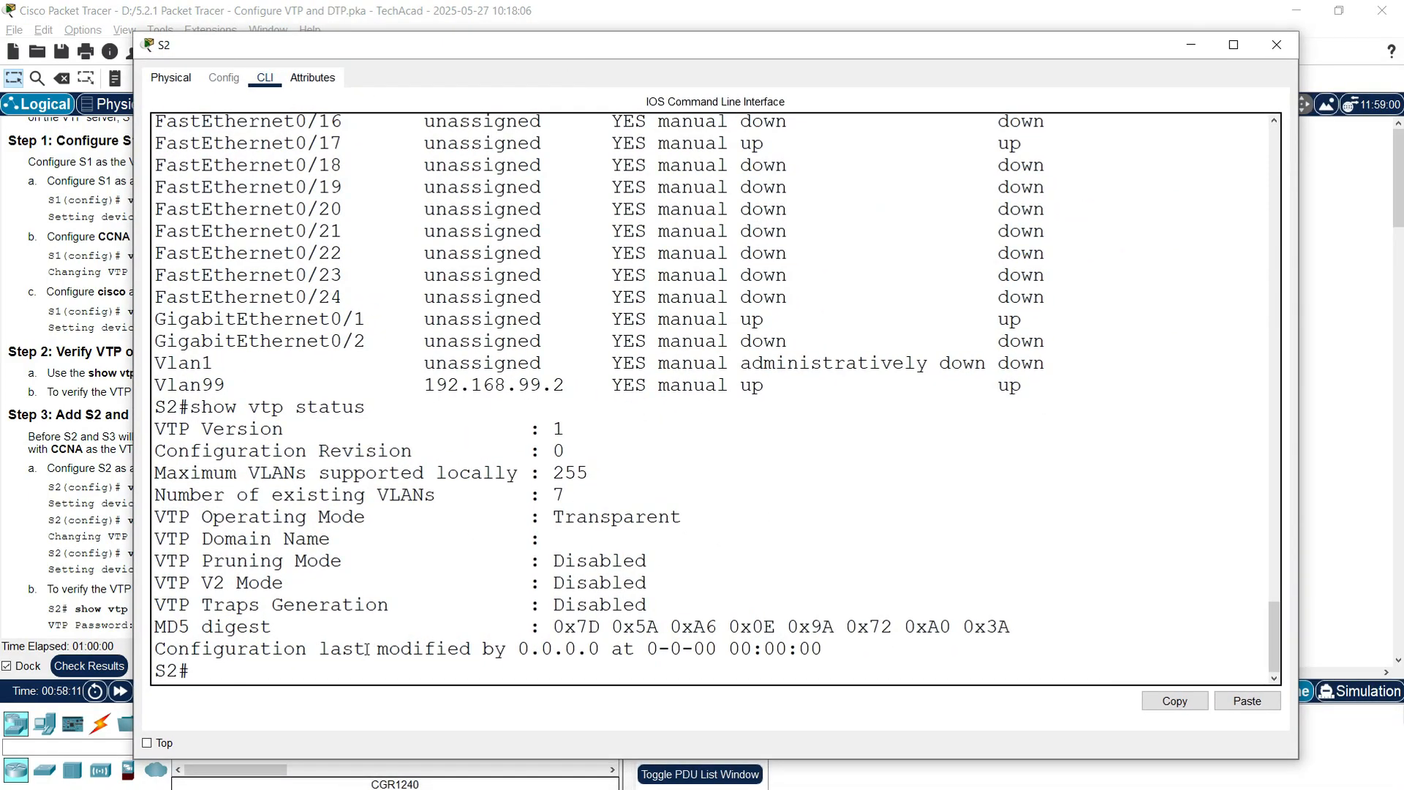
Step: Make S2 a VTP client in domain CCNA, retyping the misspelled mode command
key(Return)
key(Return)
text(conf t)
key(Return)
text(vty mode)
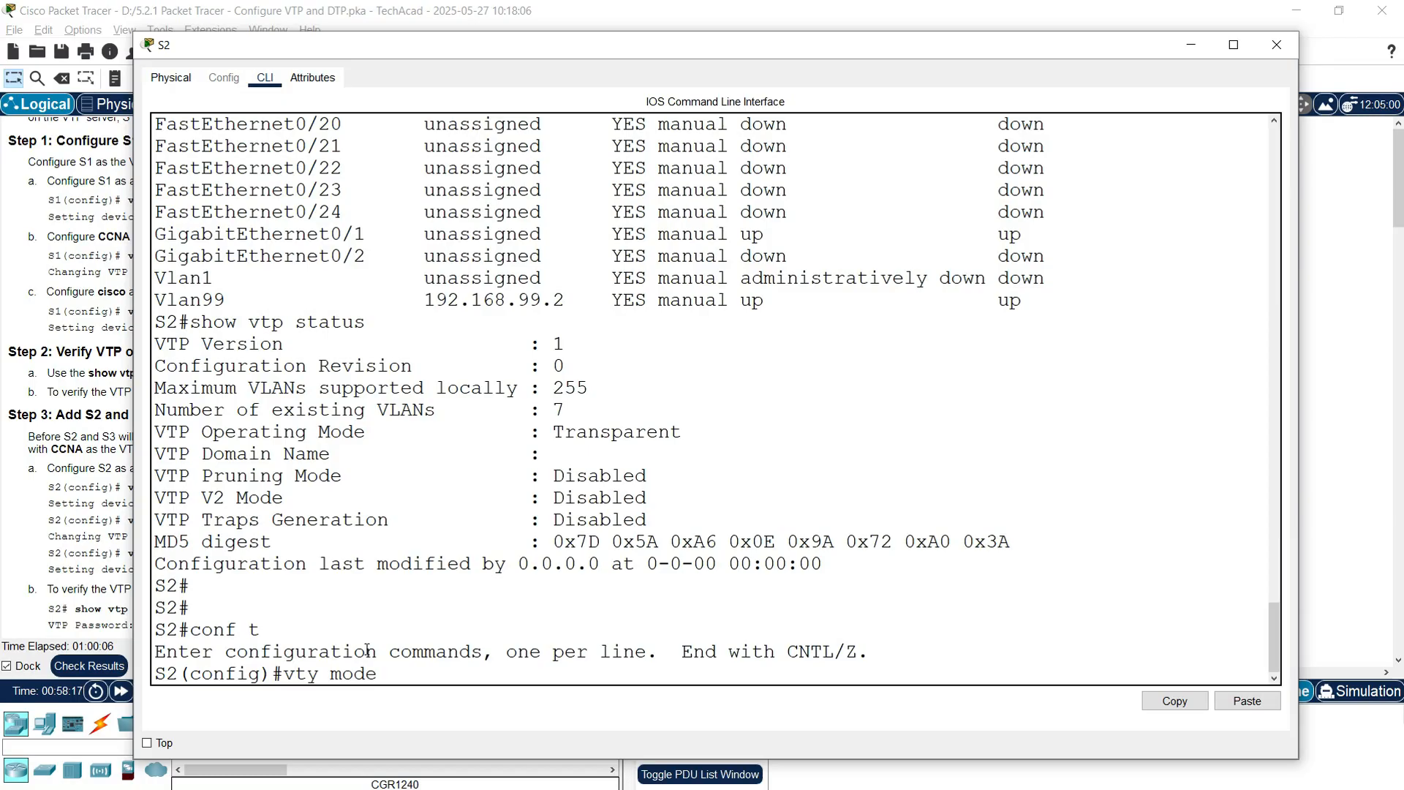
text( client)
key(Return)
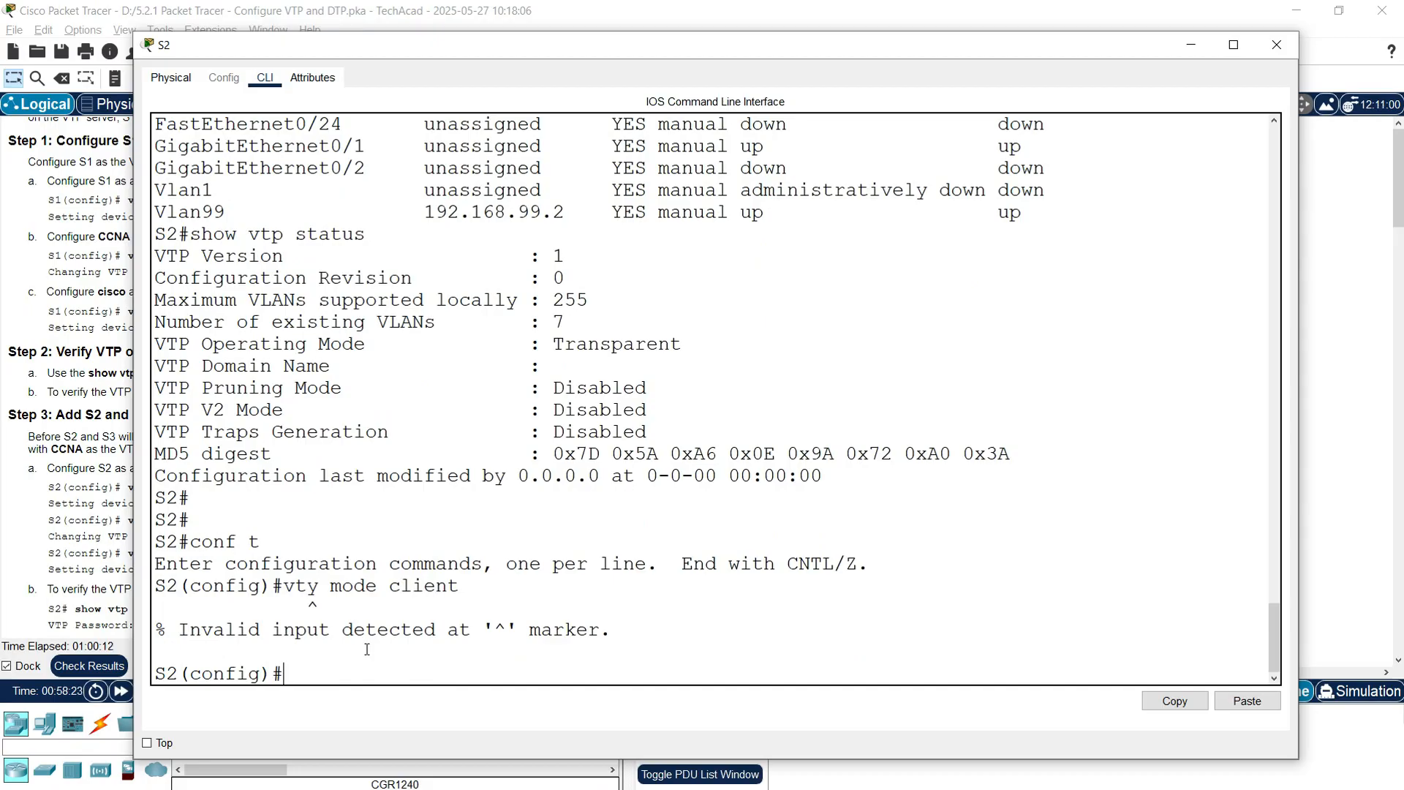
text(vtp mode client)
key(Return)
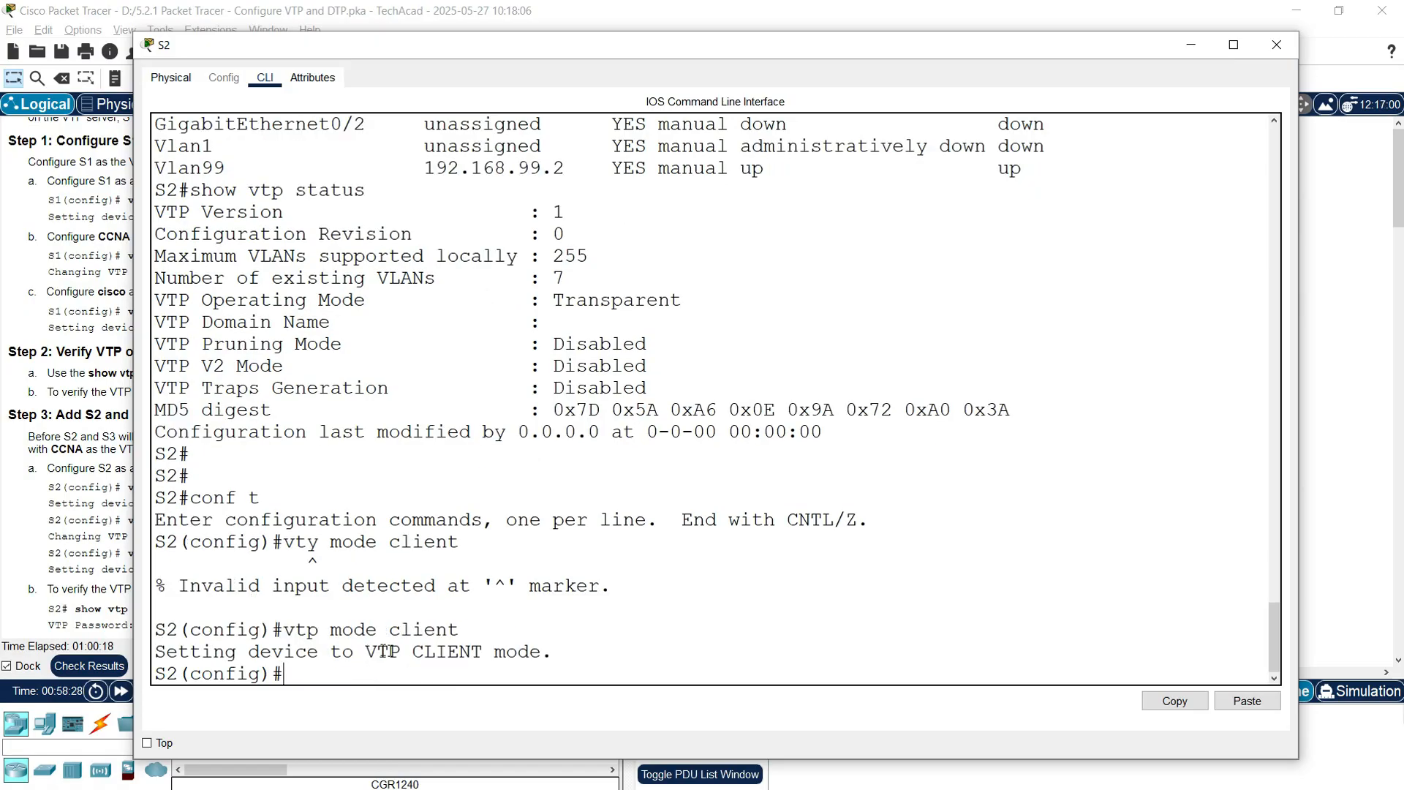
text(vtp domain CCNA)
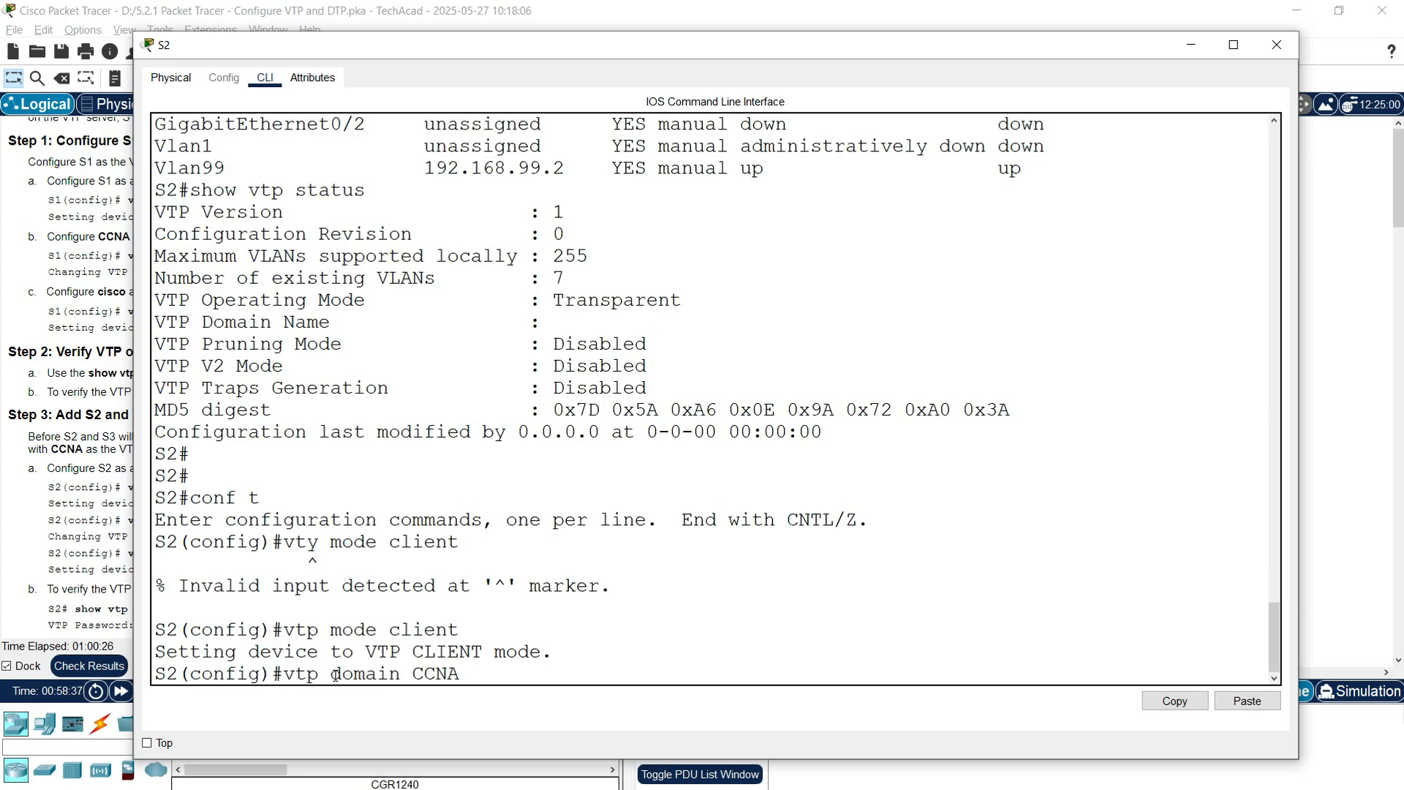
key(Return)
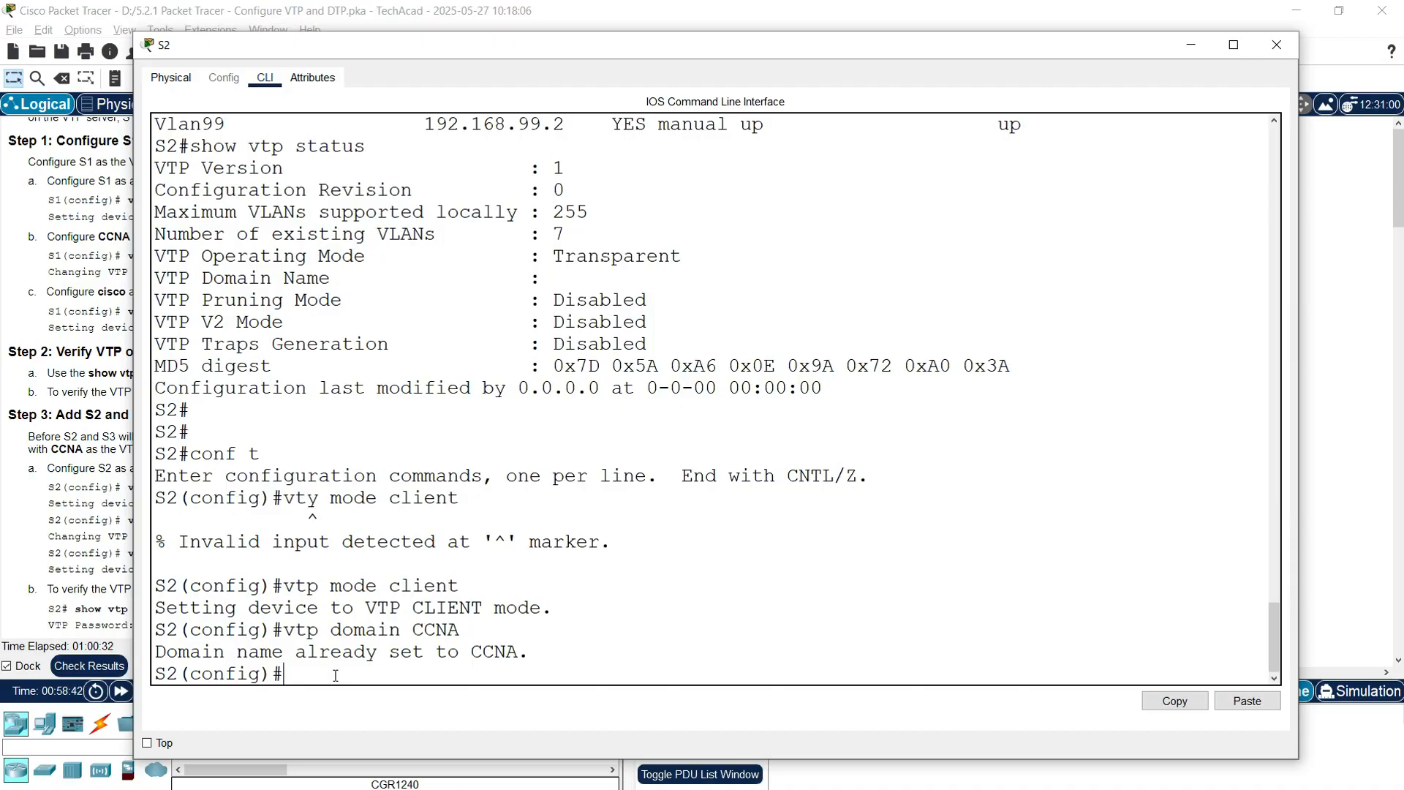
Step: Set S2's VTP password, correcting the typo, and close S2's window
text(vty password cisco)
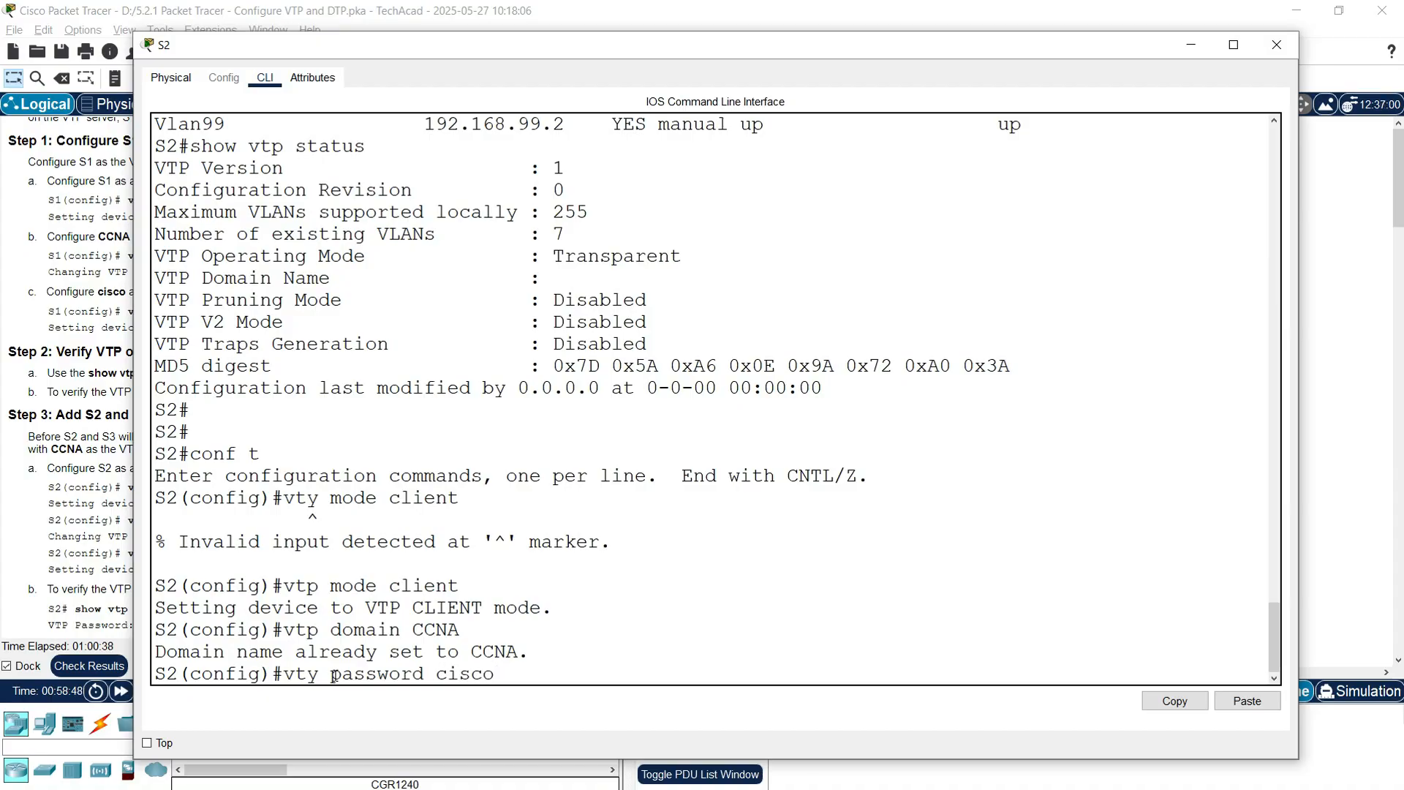
key(Return)
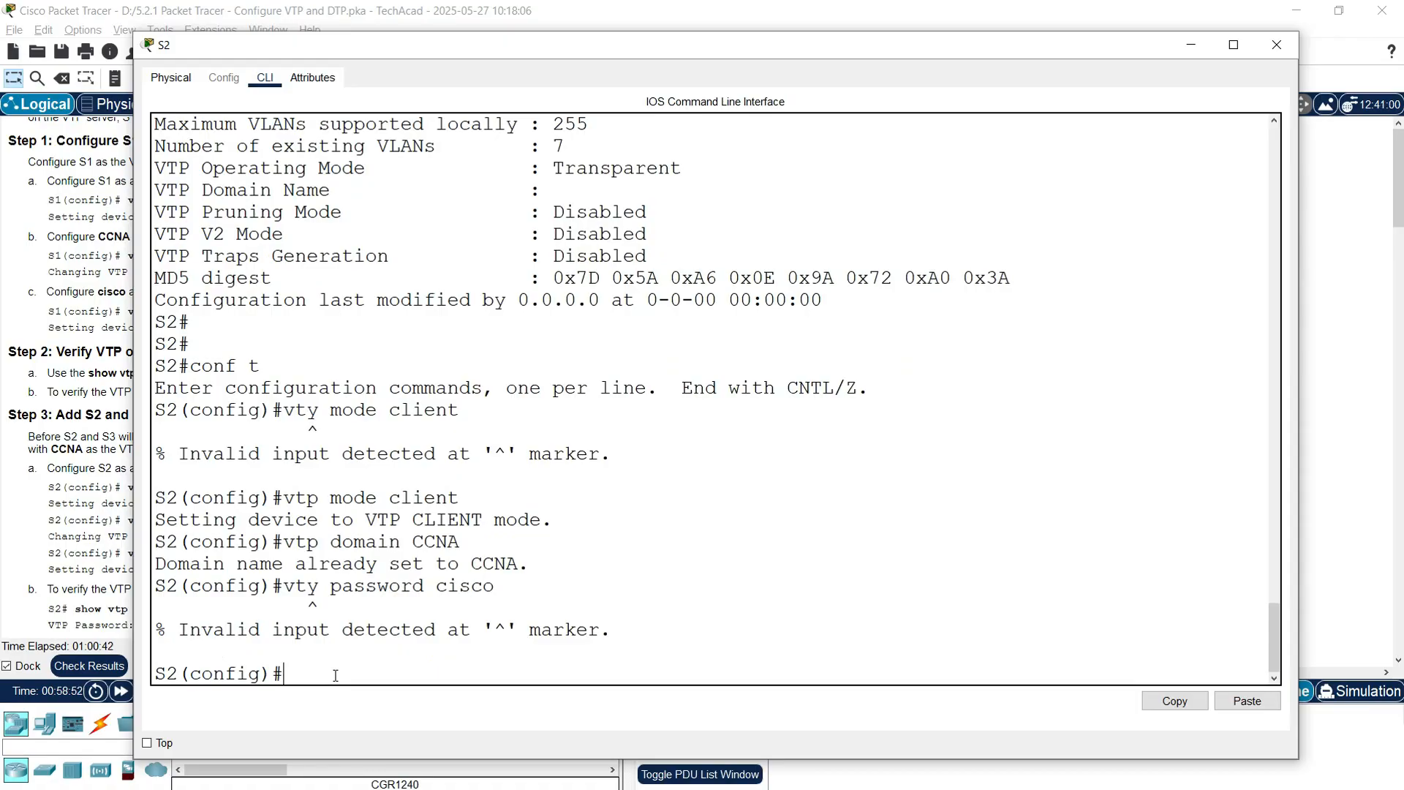
text(vtp password cisco)
key(Return)
key(Return)
key(Return)
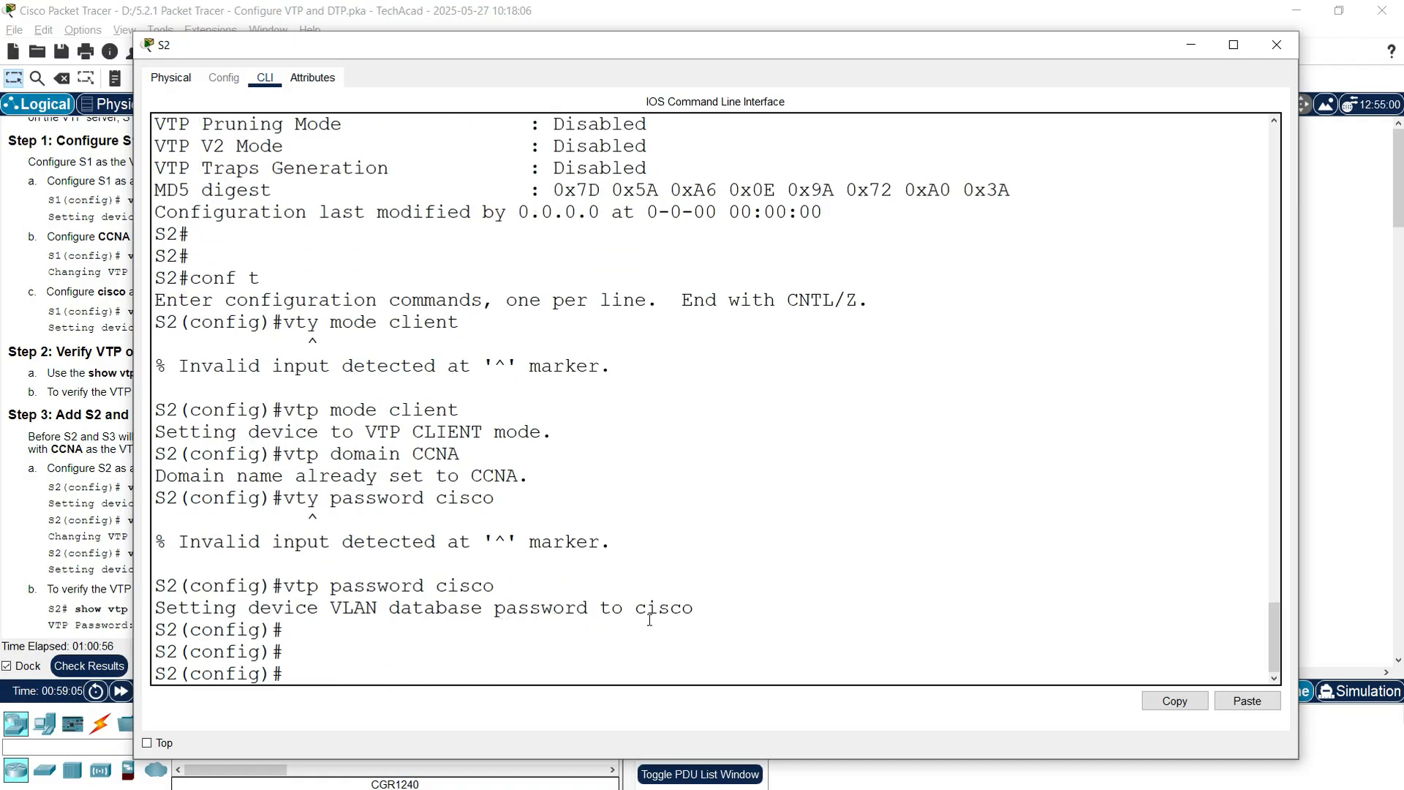
click(68, 550)
scroll(68, 552, down, 1)
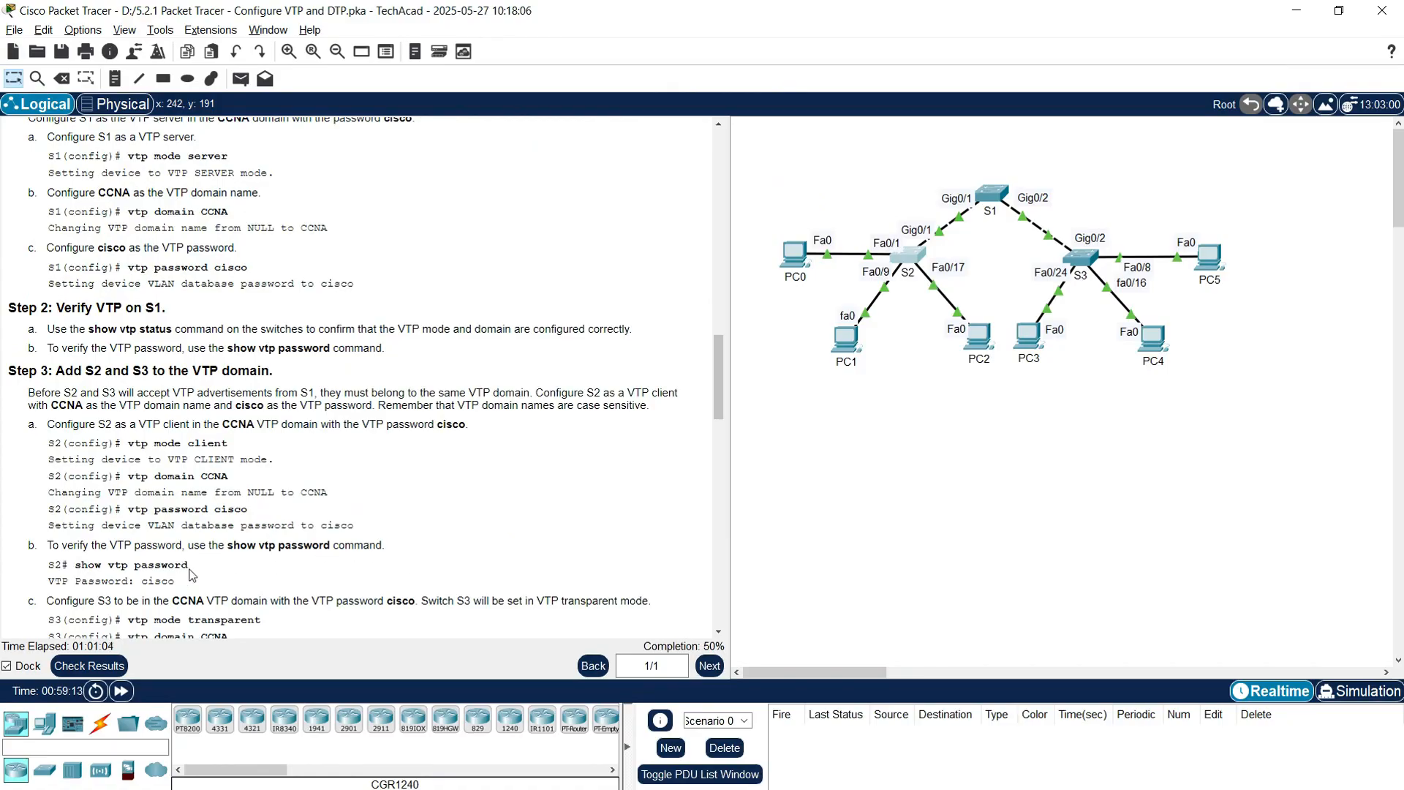
Step: Reopen S2, exit configuration mode, and display its VTP password
click(914, 257)
text(exit)
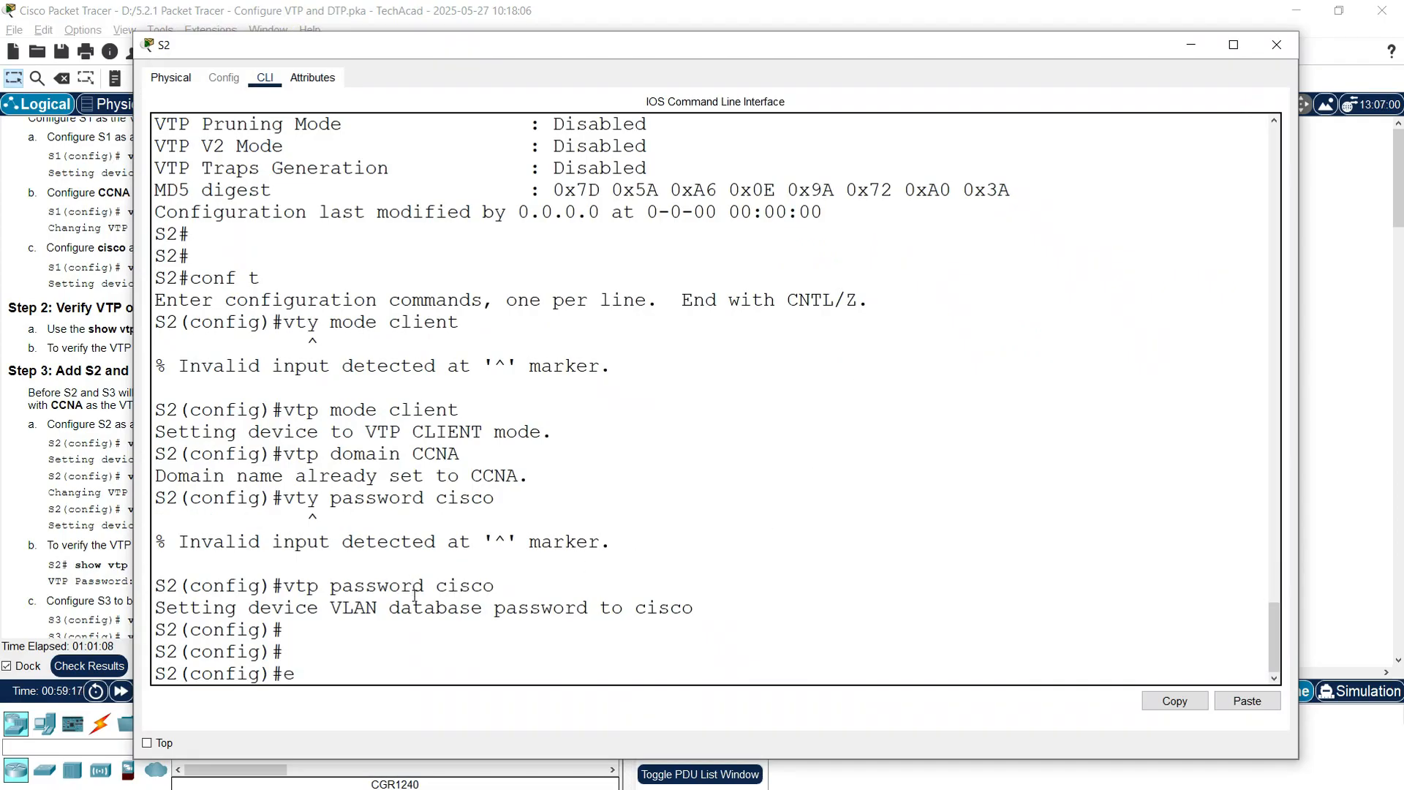
key(Return)
key(Return)
text(show vtp password)
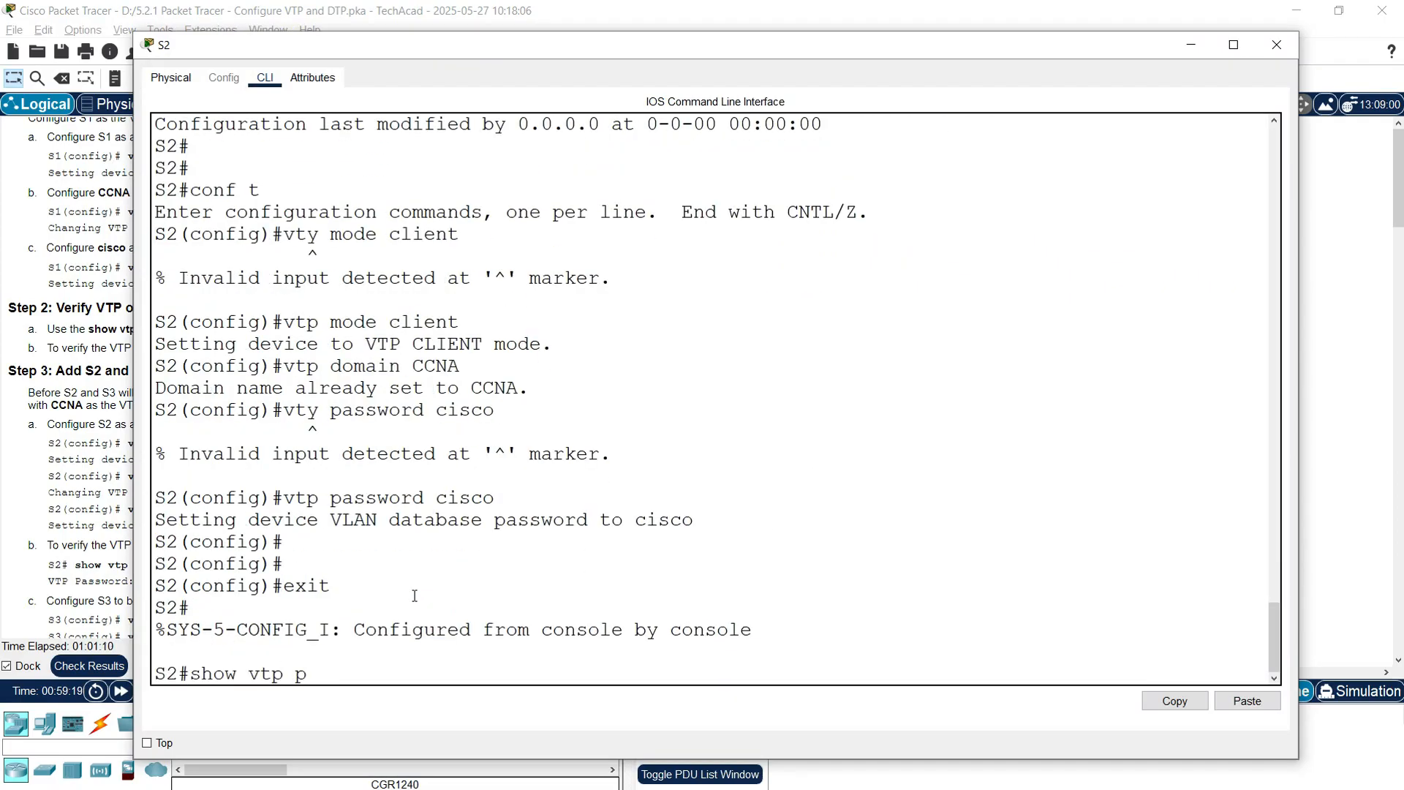
key(Return)
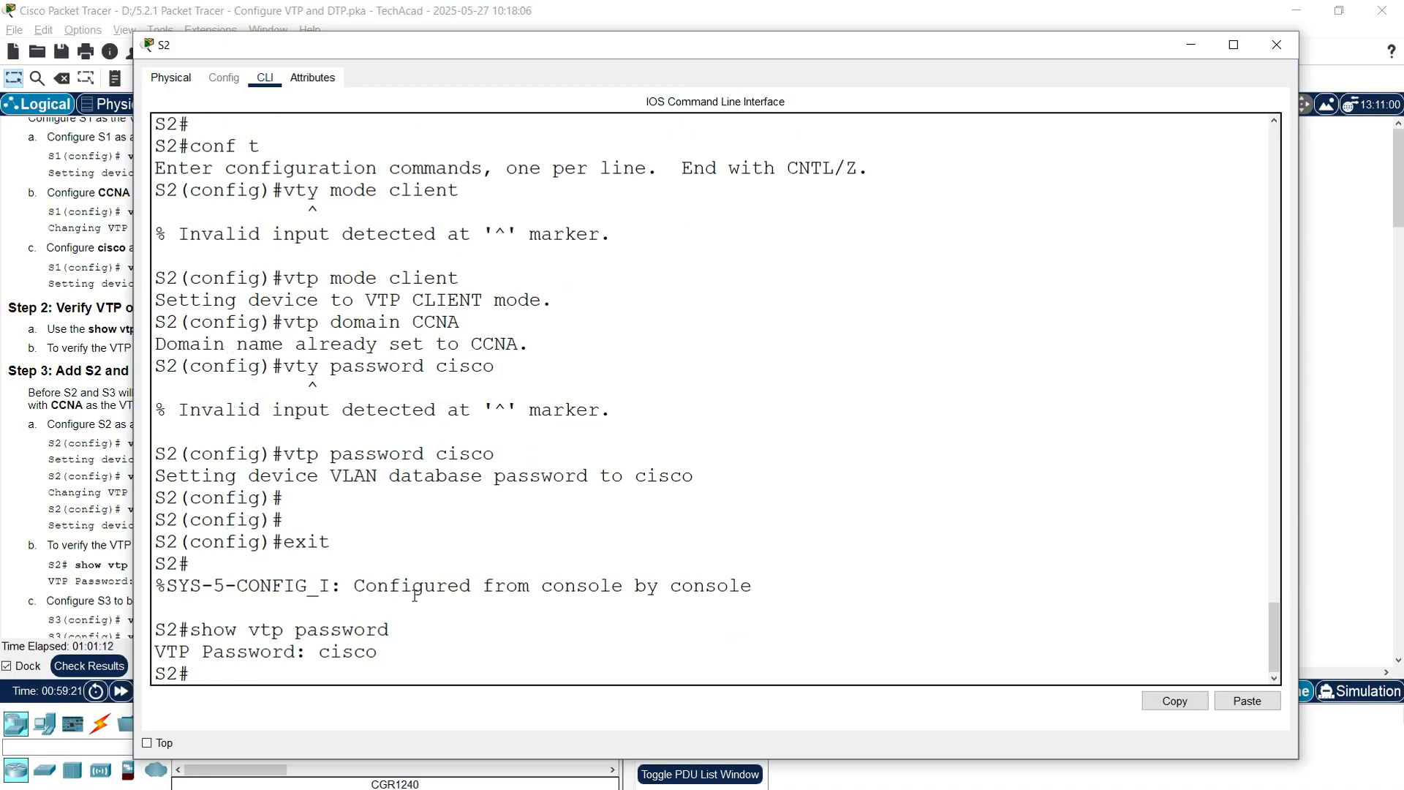
Step: Verify S2's show vtp status reports Client mode in domain CCNA, then close S2
text(show v)
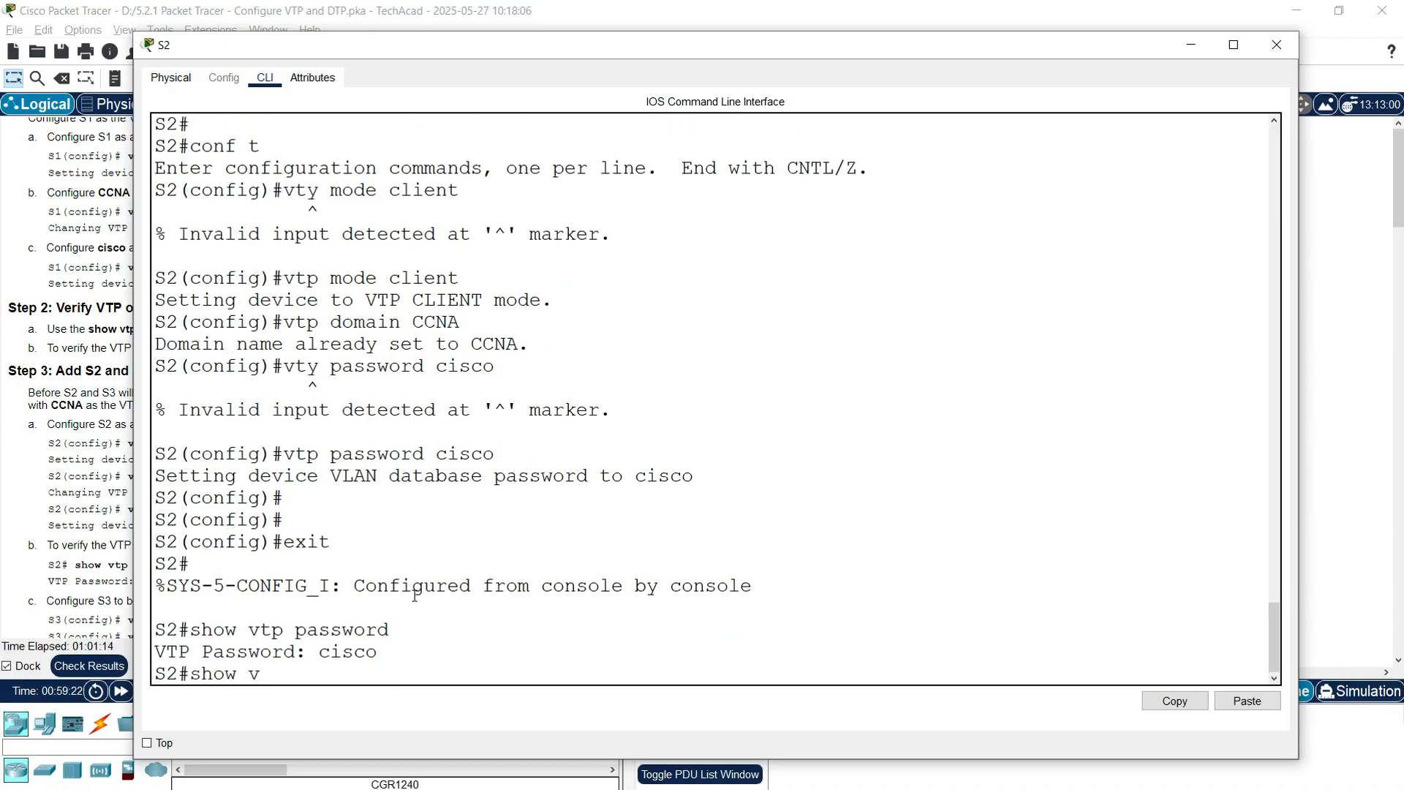
text(tp status)
key(Return)
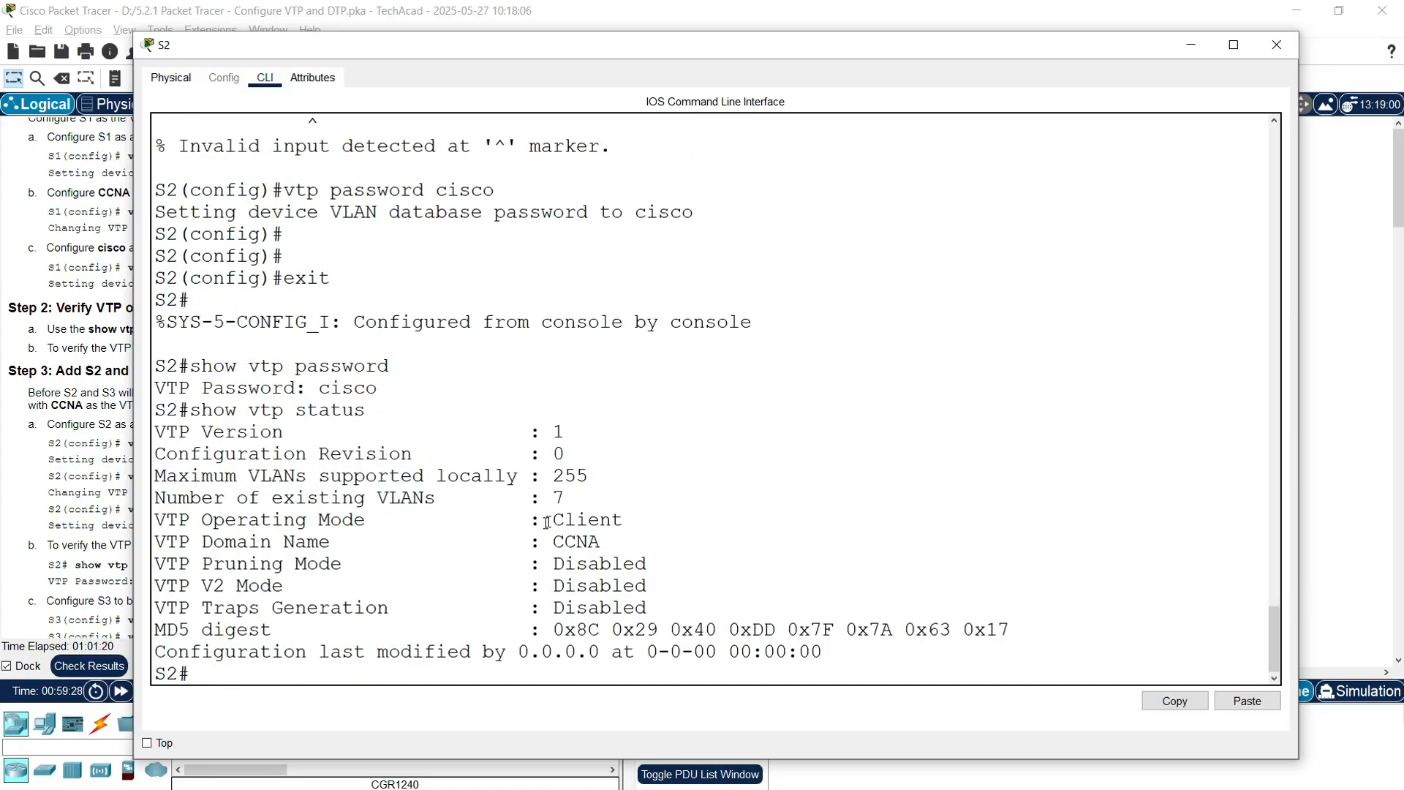
drag(547, 521, 660, 519)
drag(192, 542, 600, 541)
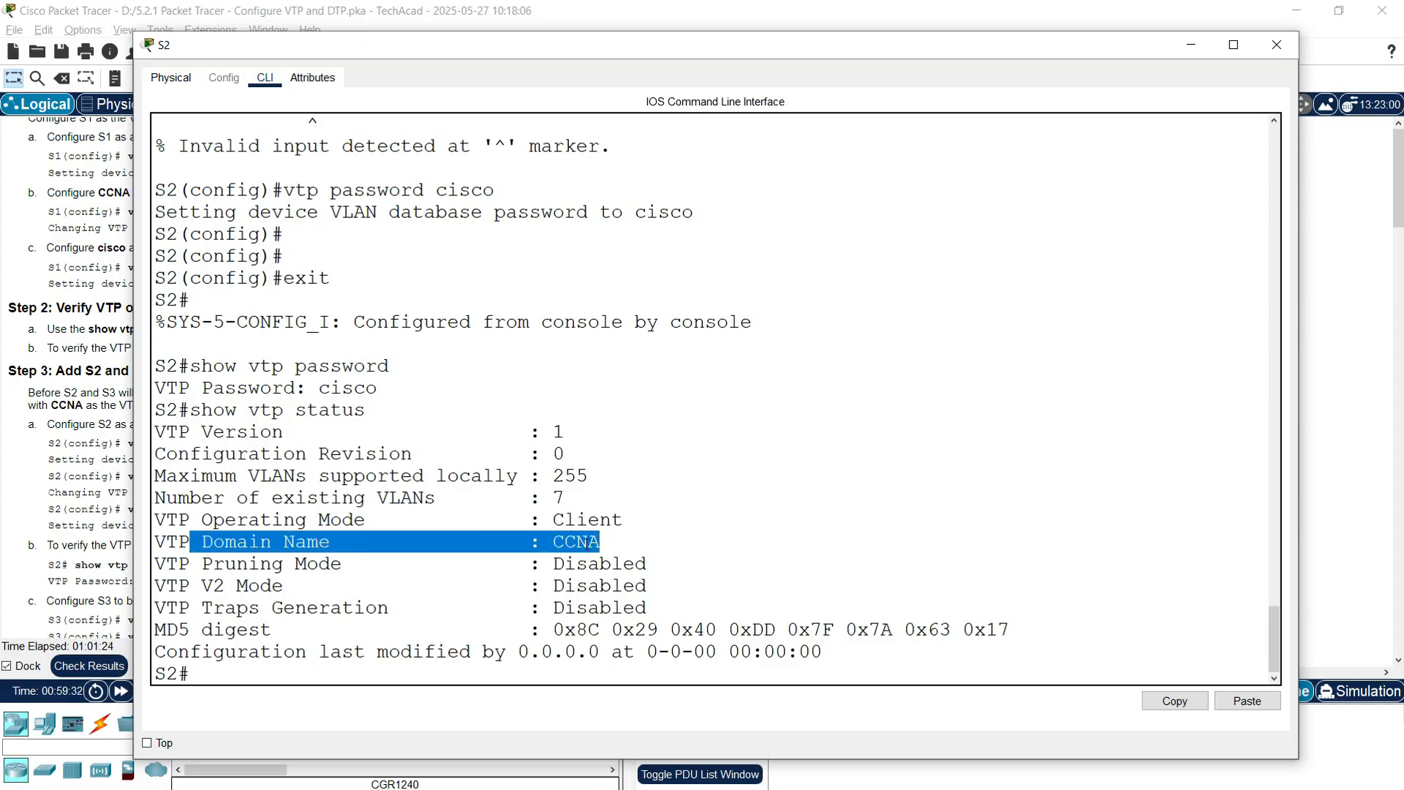
click(589, 543)
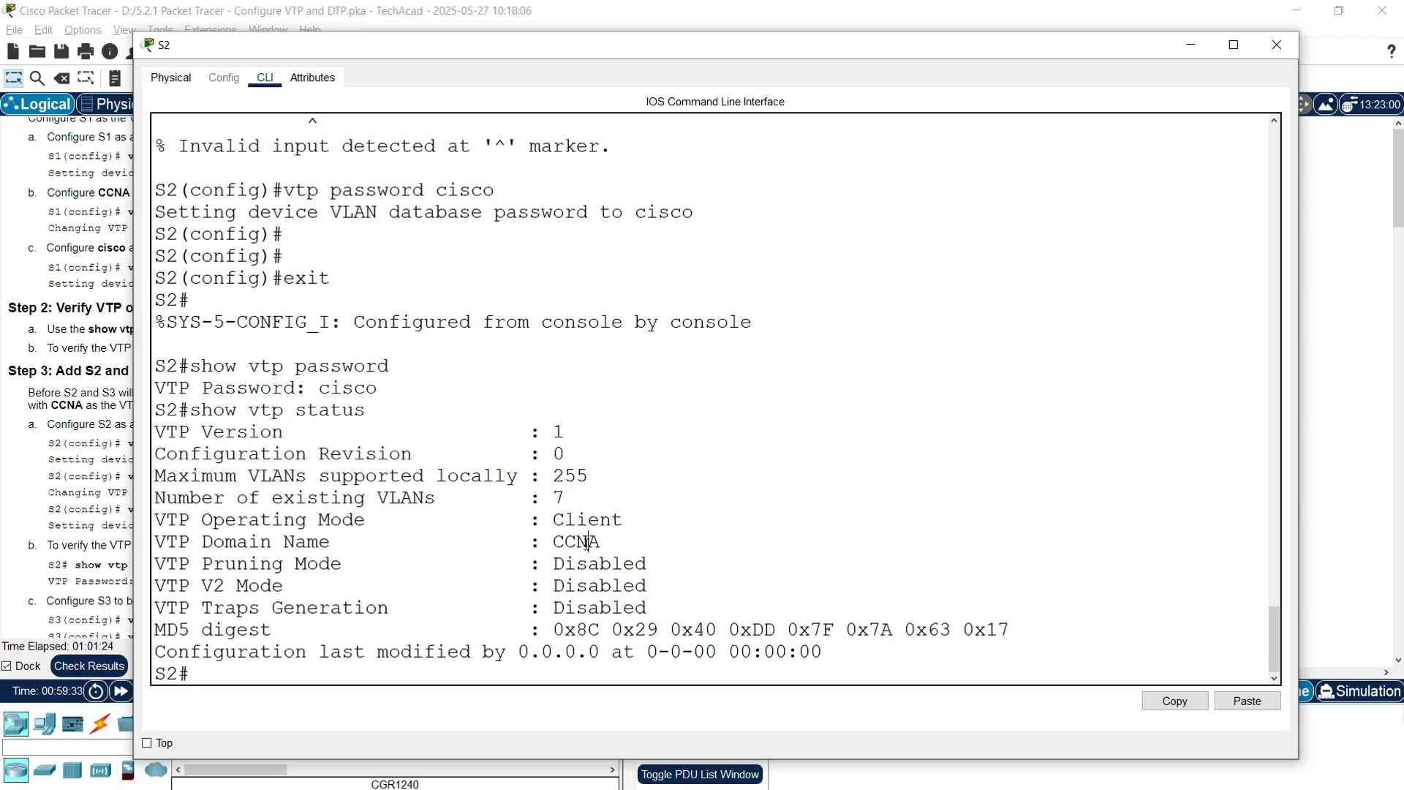
click(1276, 45)
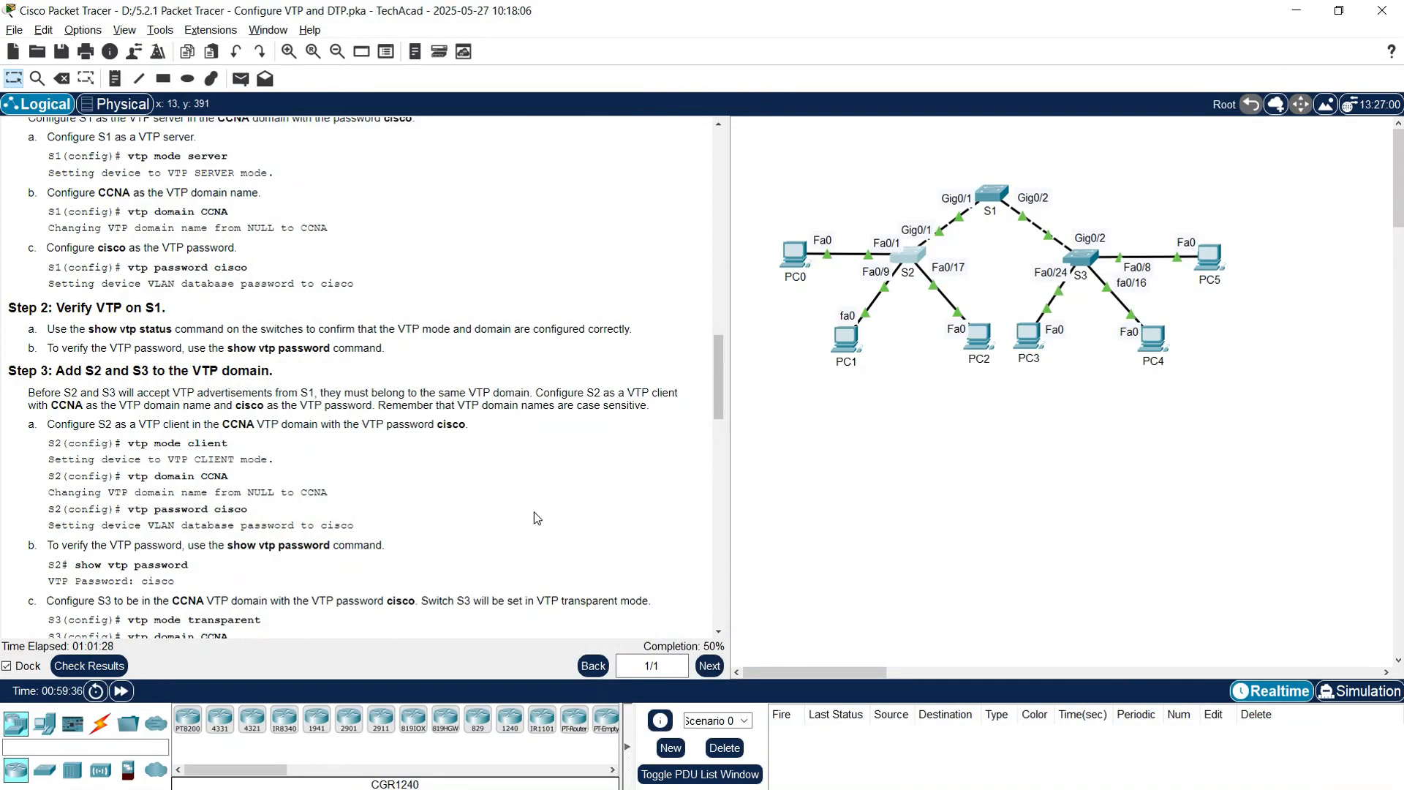
Step: Scroll the instructions down to the S3 configuration step
scroll(319, 497, down, 3)
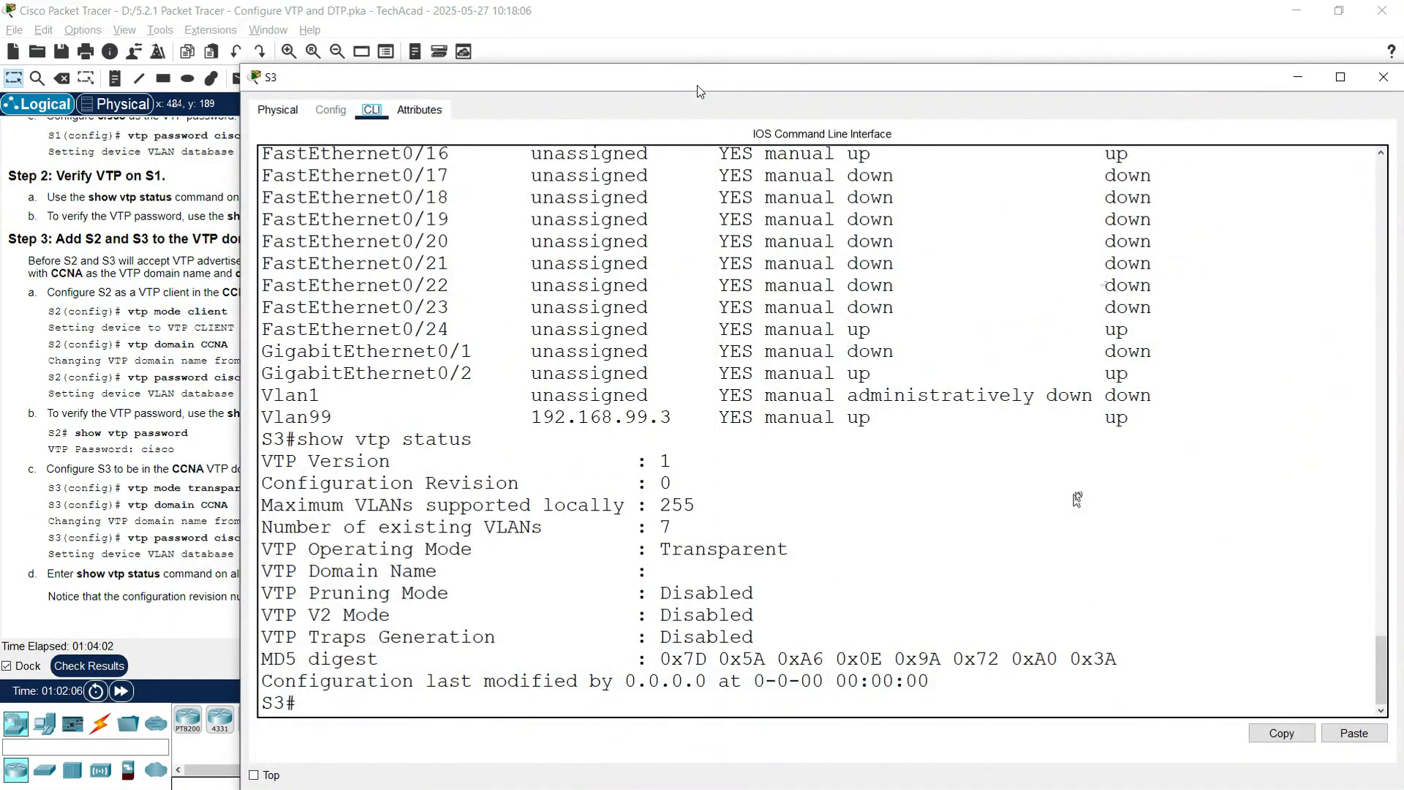
Step: Set S3 to VTP transparent mode from global configuration
drag(699, 81, 632, 49)
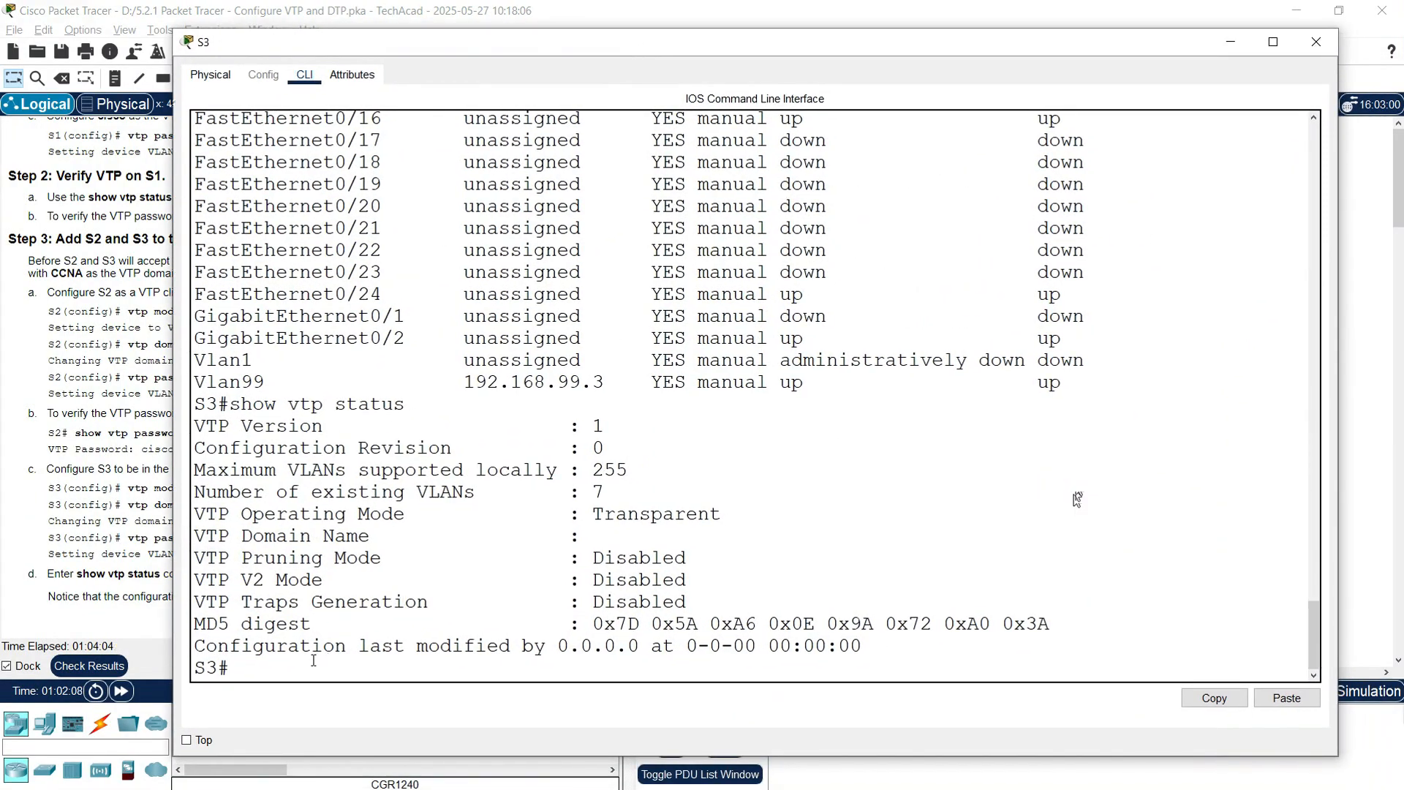
key(Return)
text(conf t)
key(Return)
key(Return)
text(vtup)
key(BackSpace)
key(BackSpace)
text(p mode tran)
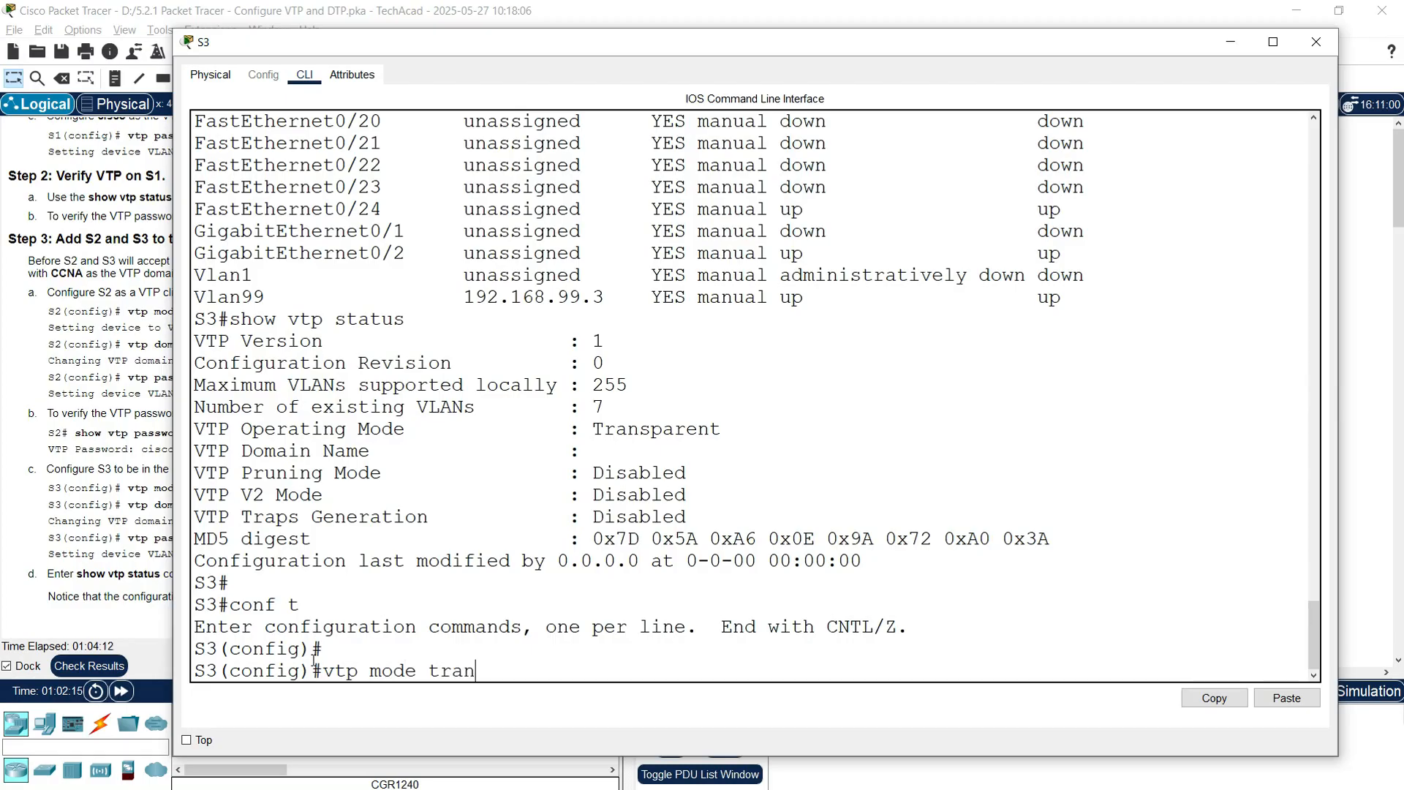
text(sparent)
key(Return)
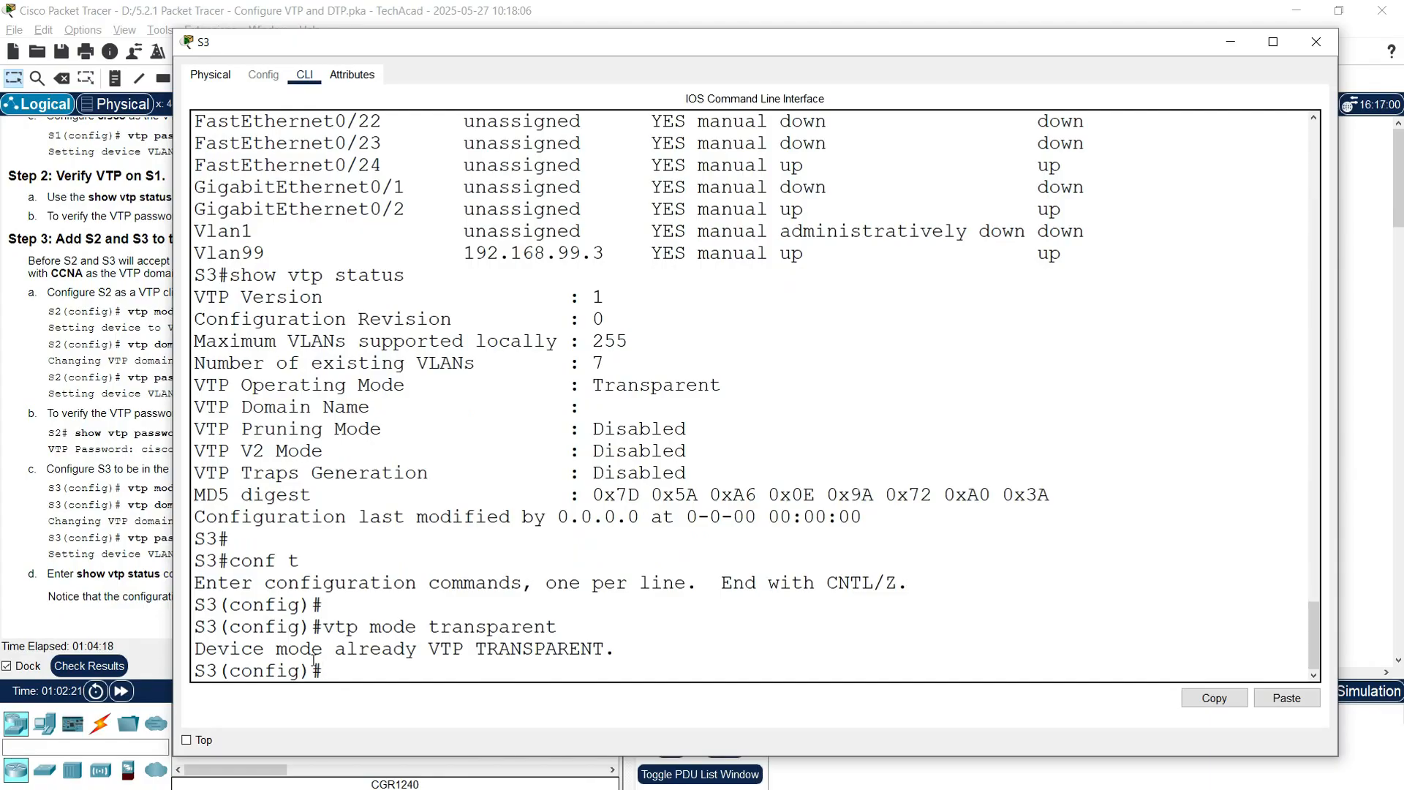
Step: Give S3 VTP domain CCNA and its VTP password, then exit configuration mode
text(vtp domain CCNA)
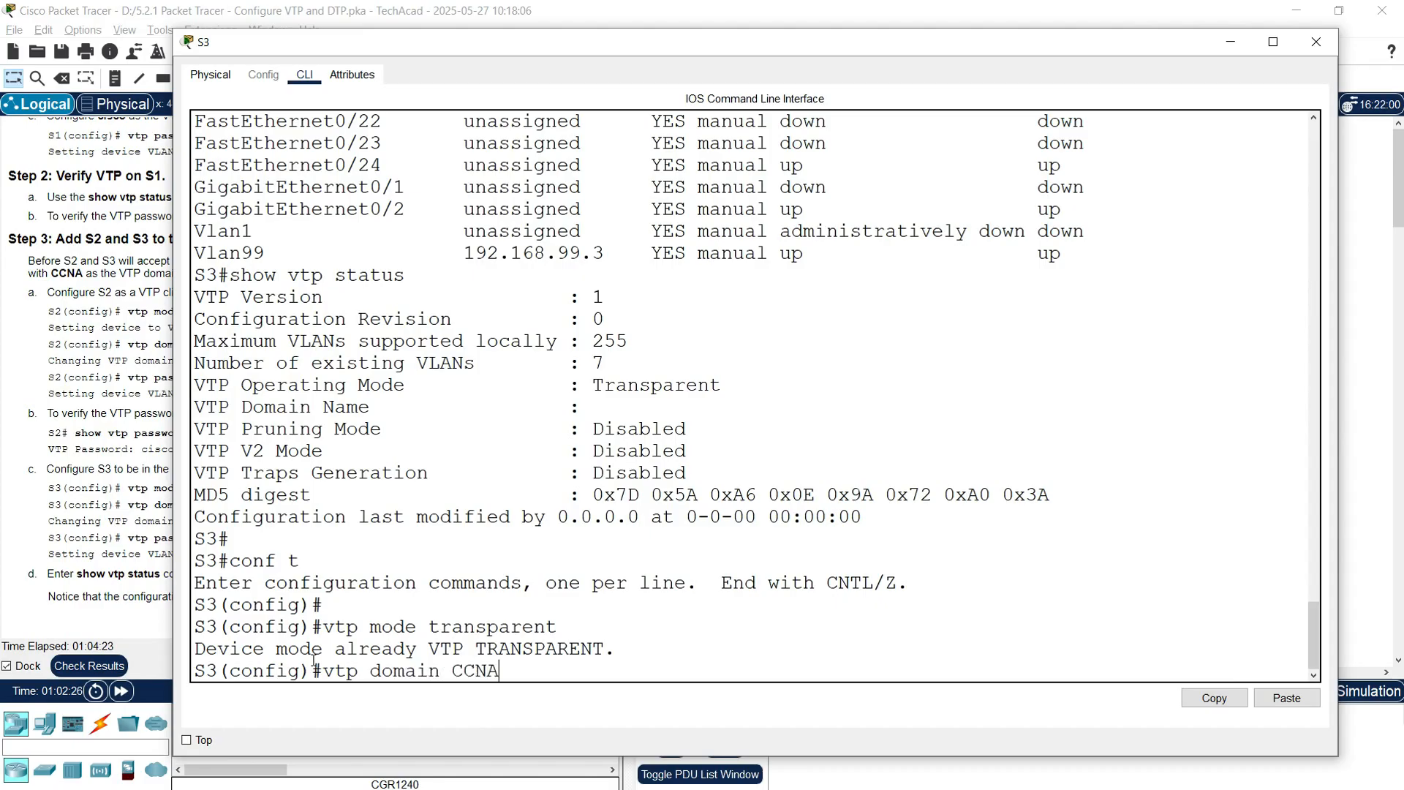
key(Return)
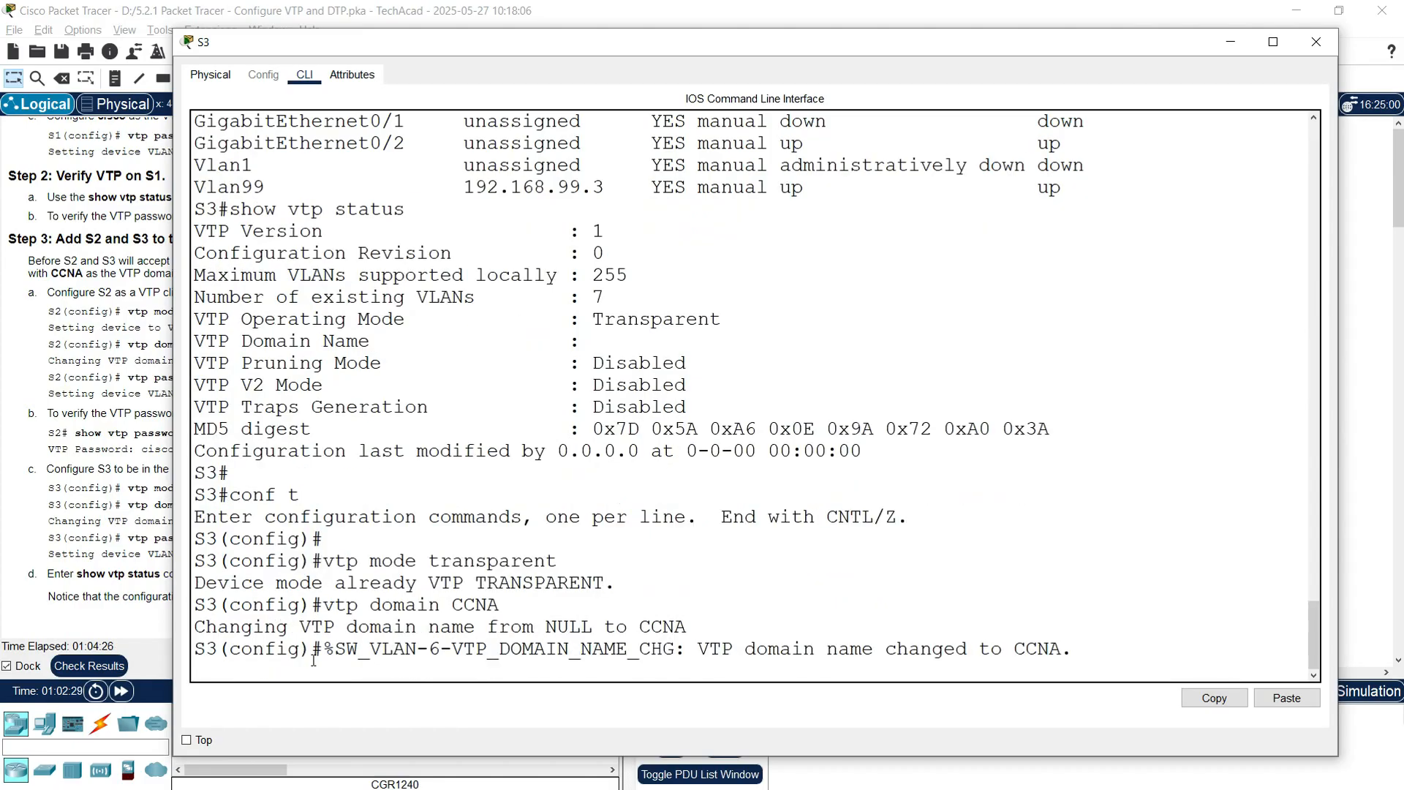
key(Return)
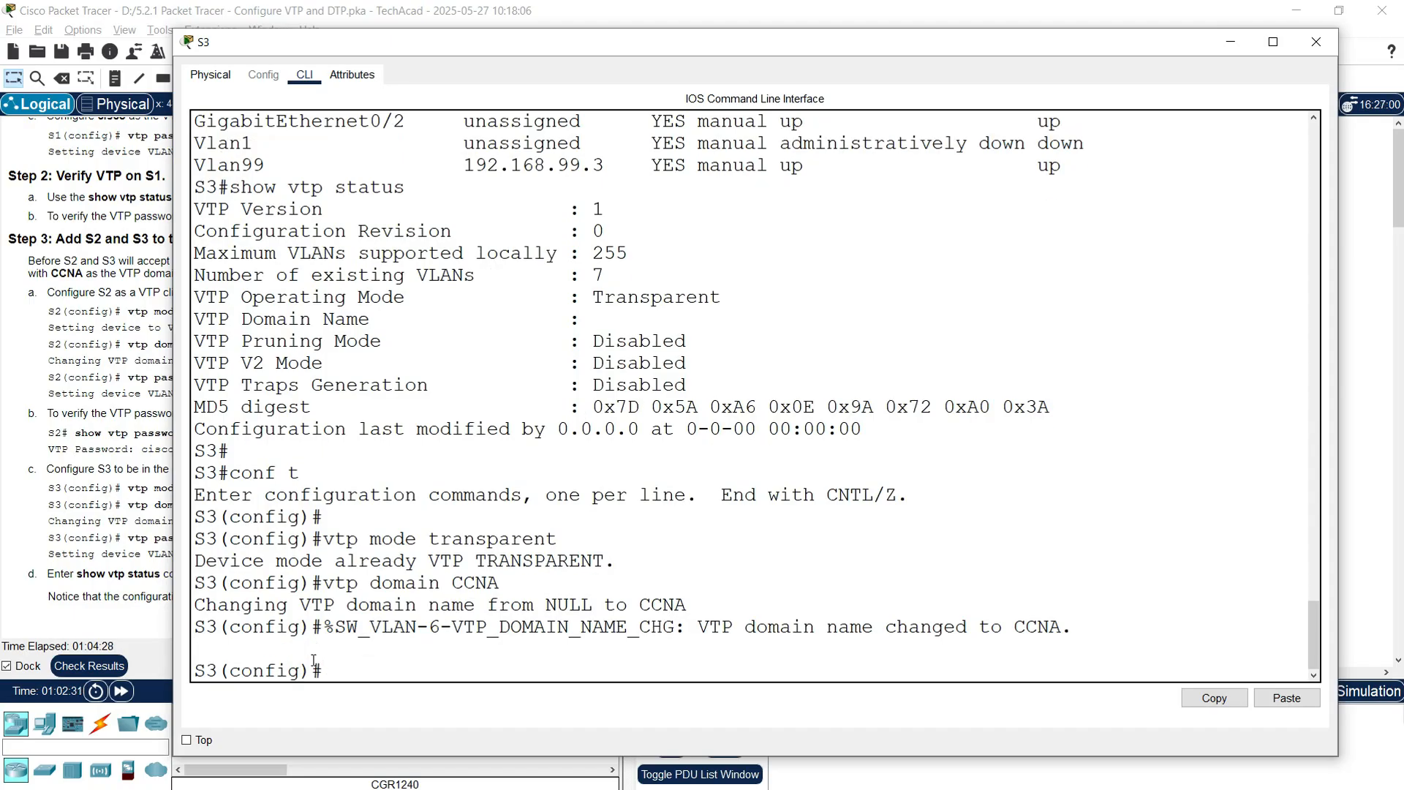
text(vtp password )
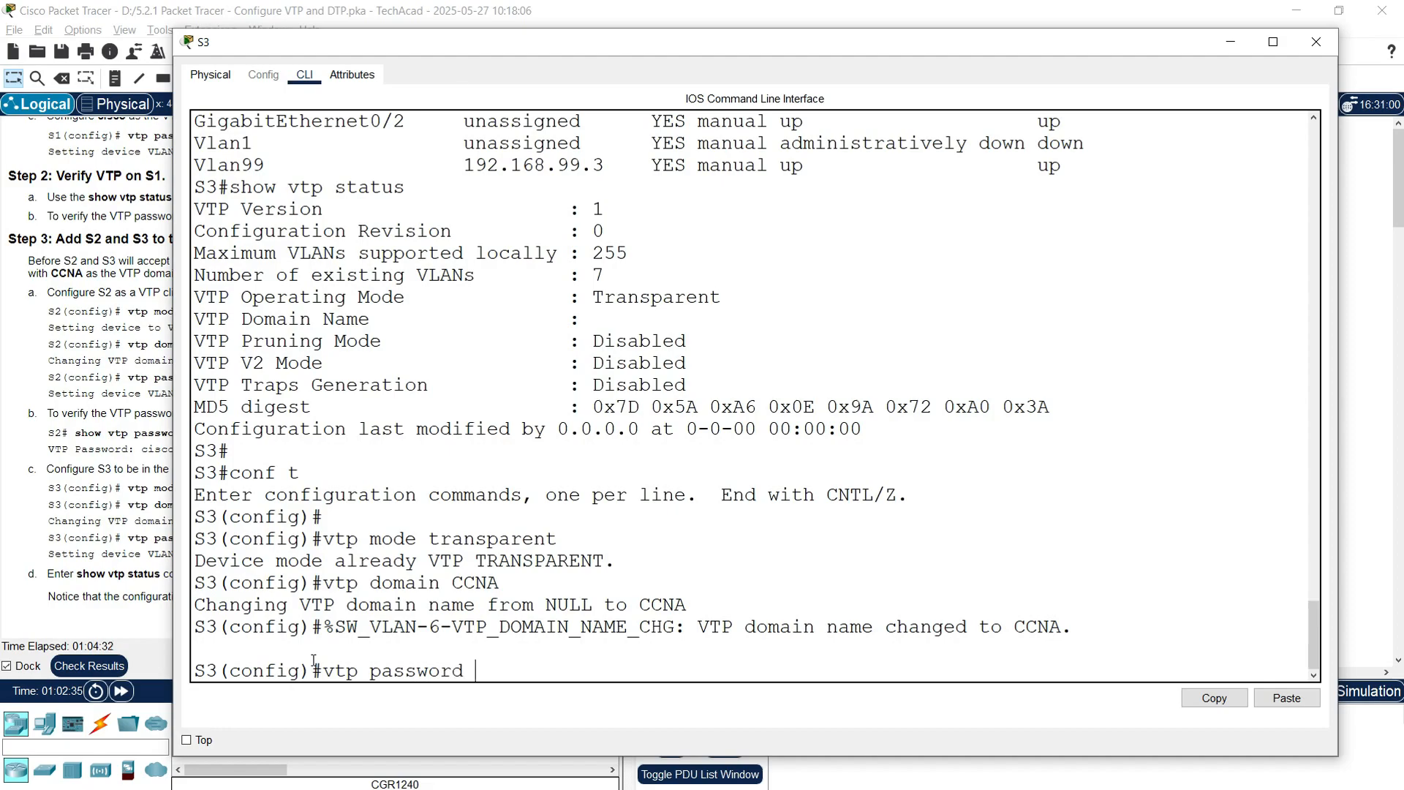
text(cisco)
key(Return)
key(Return)
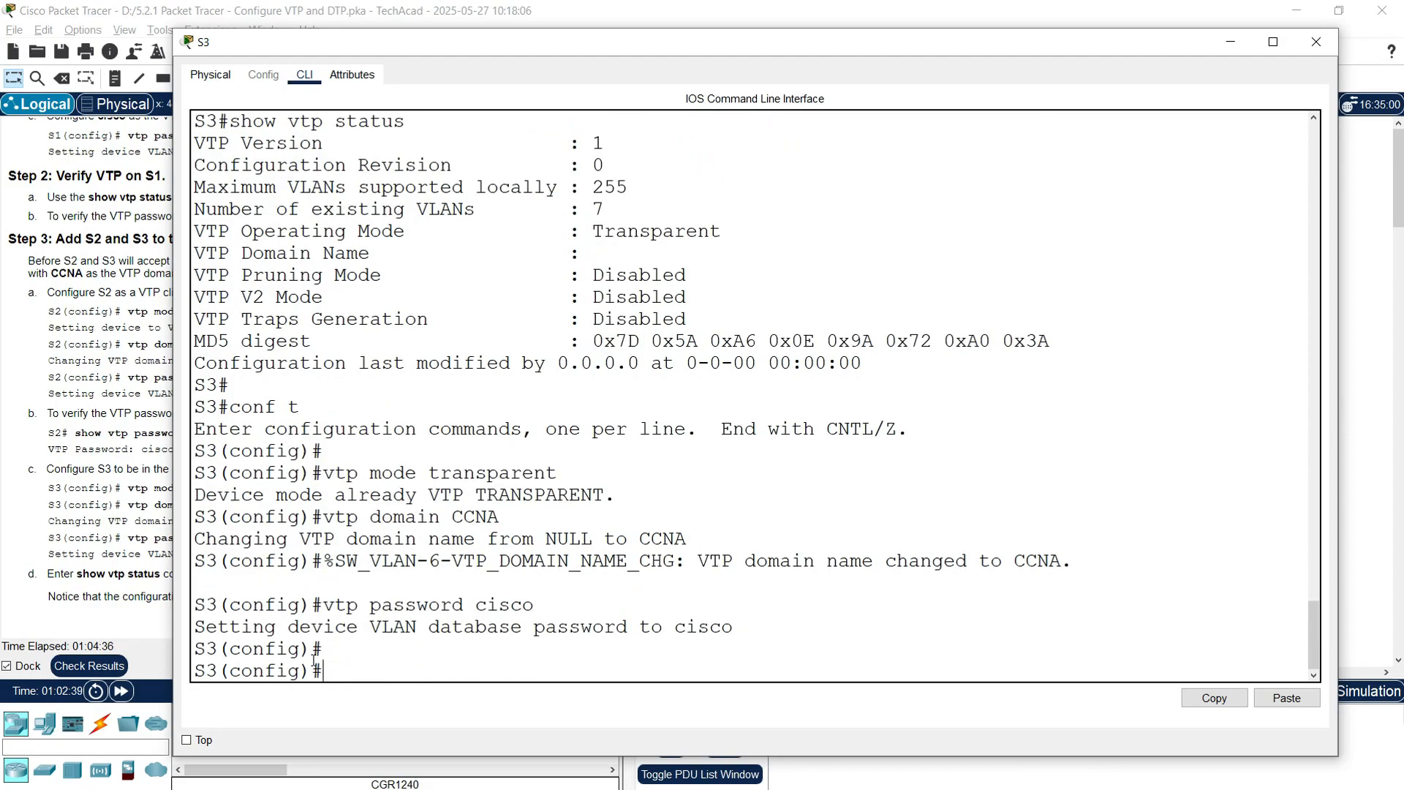
key(Return)
text(exit)
key(Return)
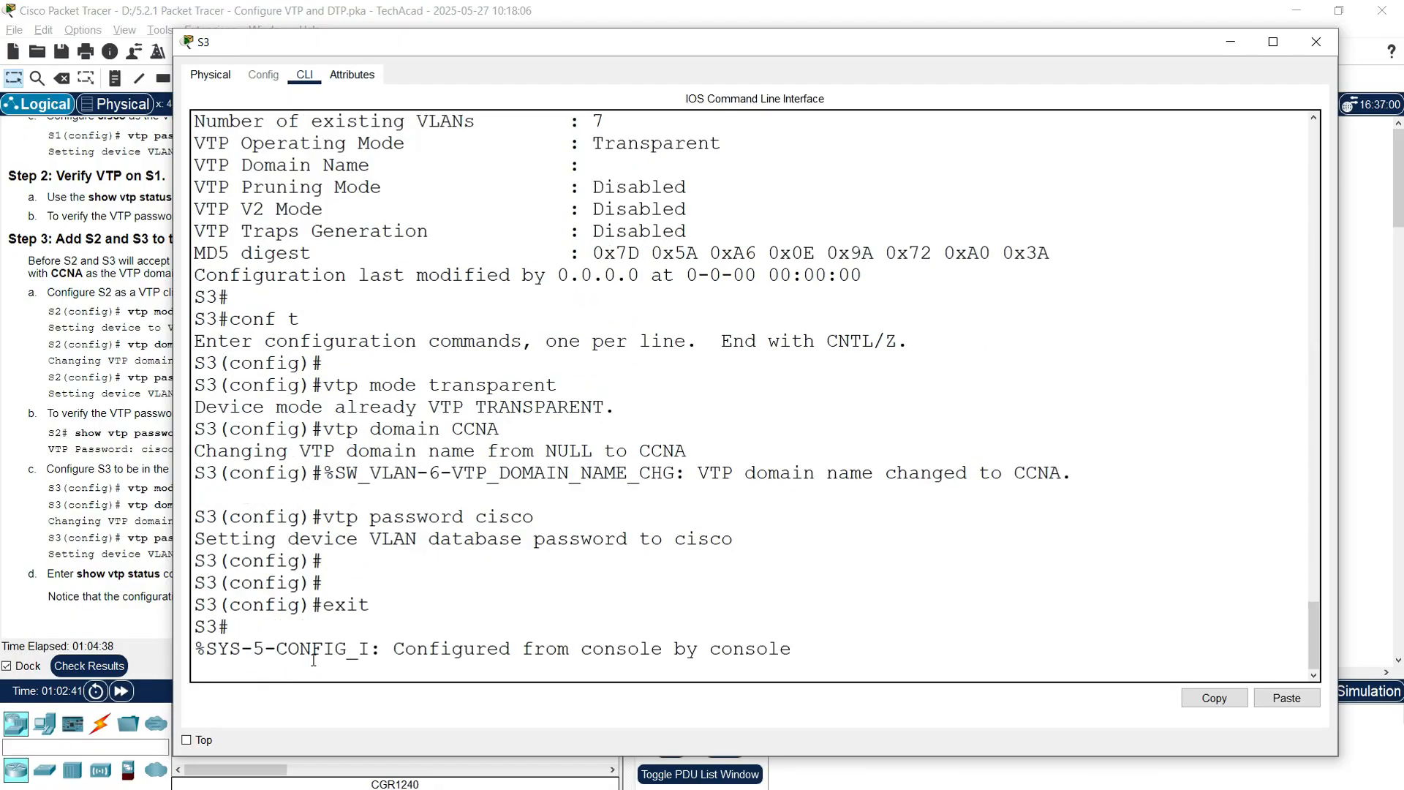
key(Return)
Step: Verify S3's show vtp status reports Transparent mode in domain CCNA
text(vty status)
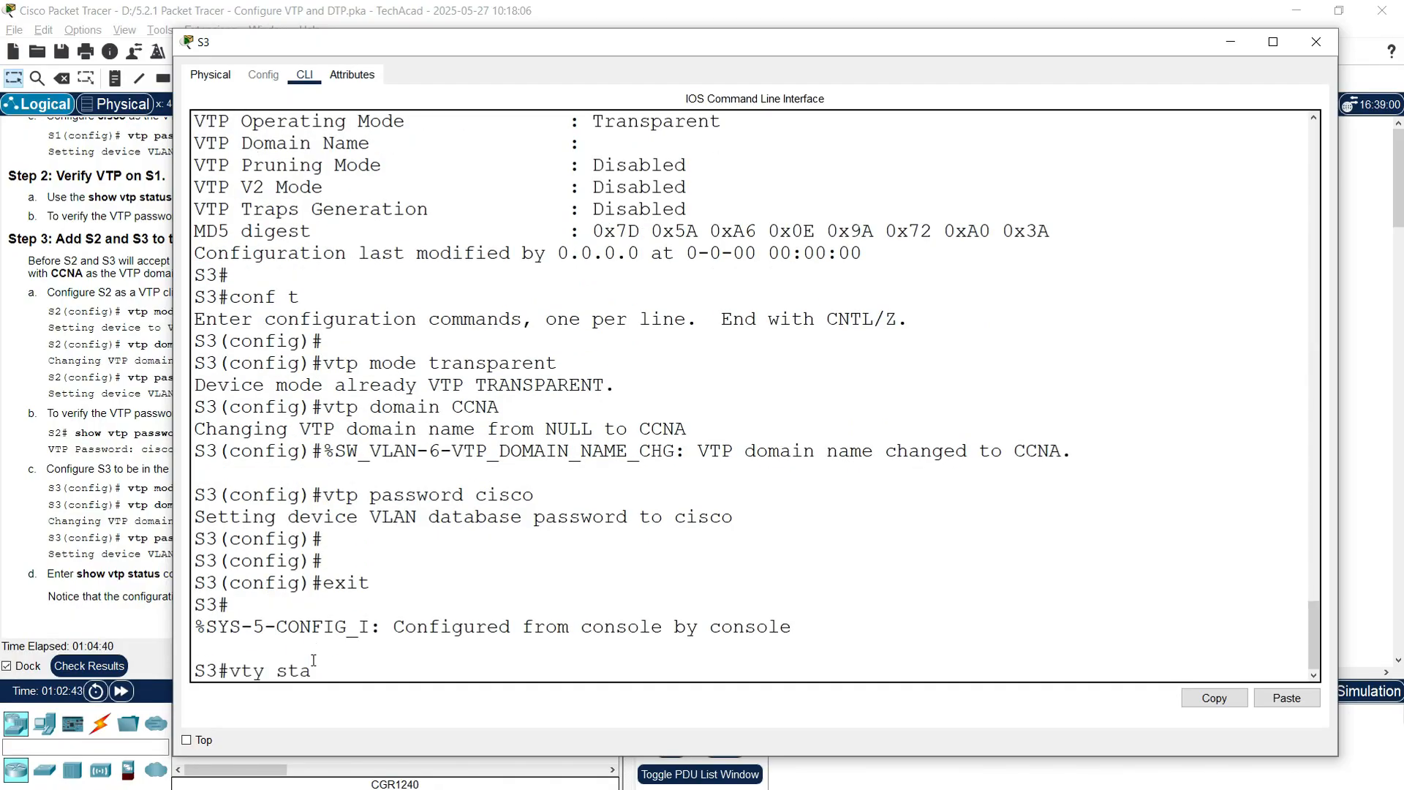
key(Return)
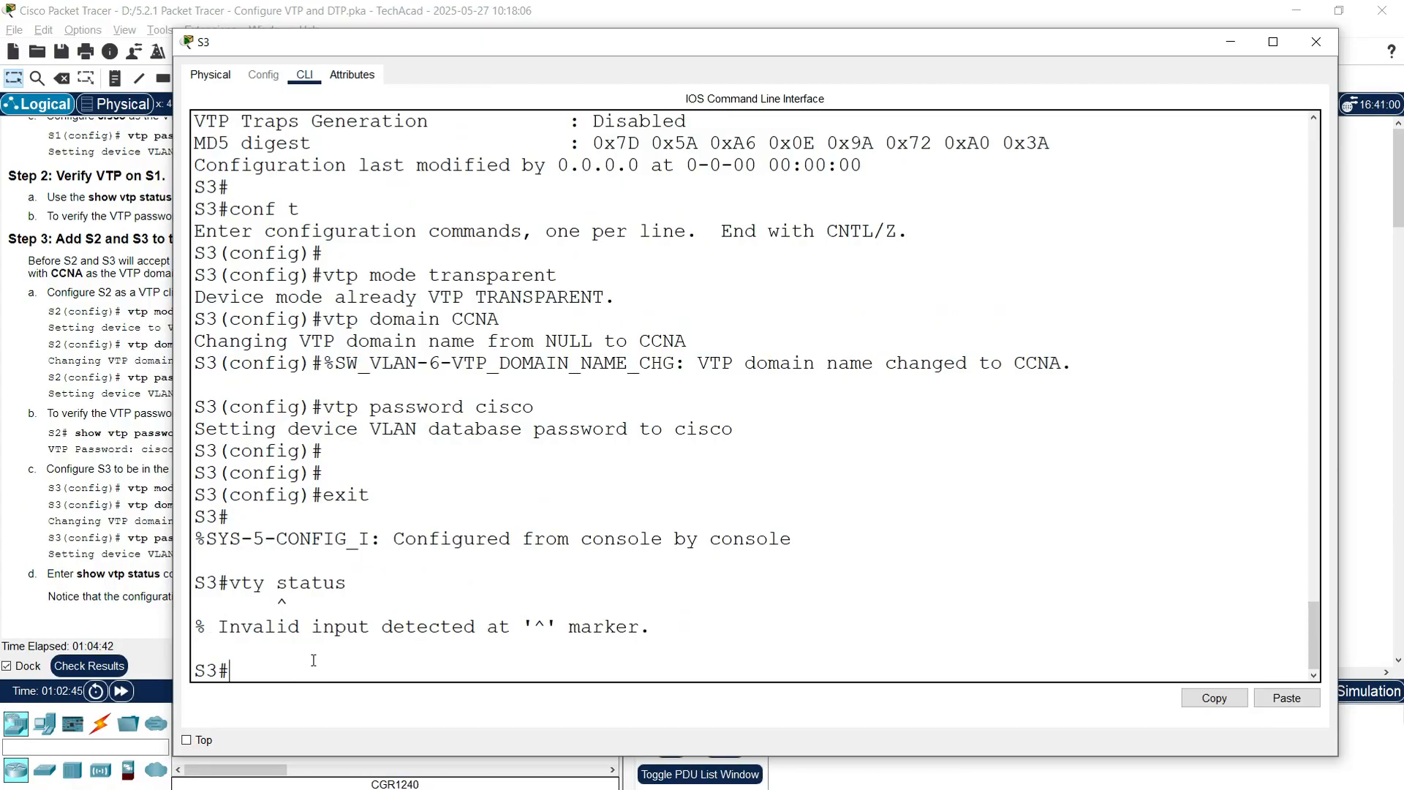
text(show vtp status)
key(Return)
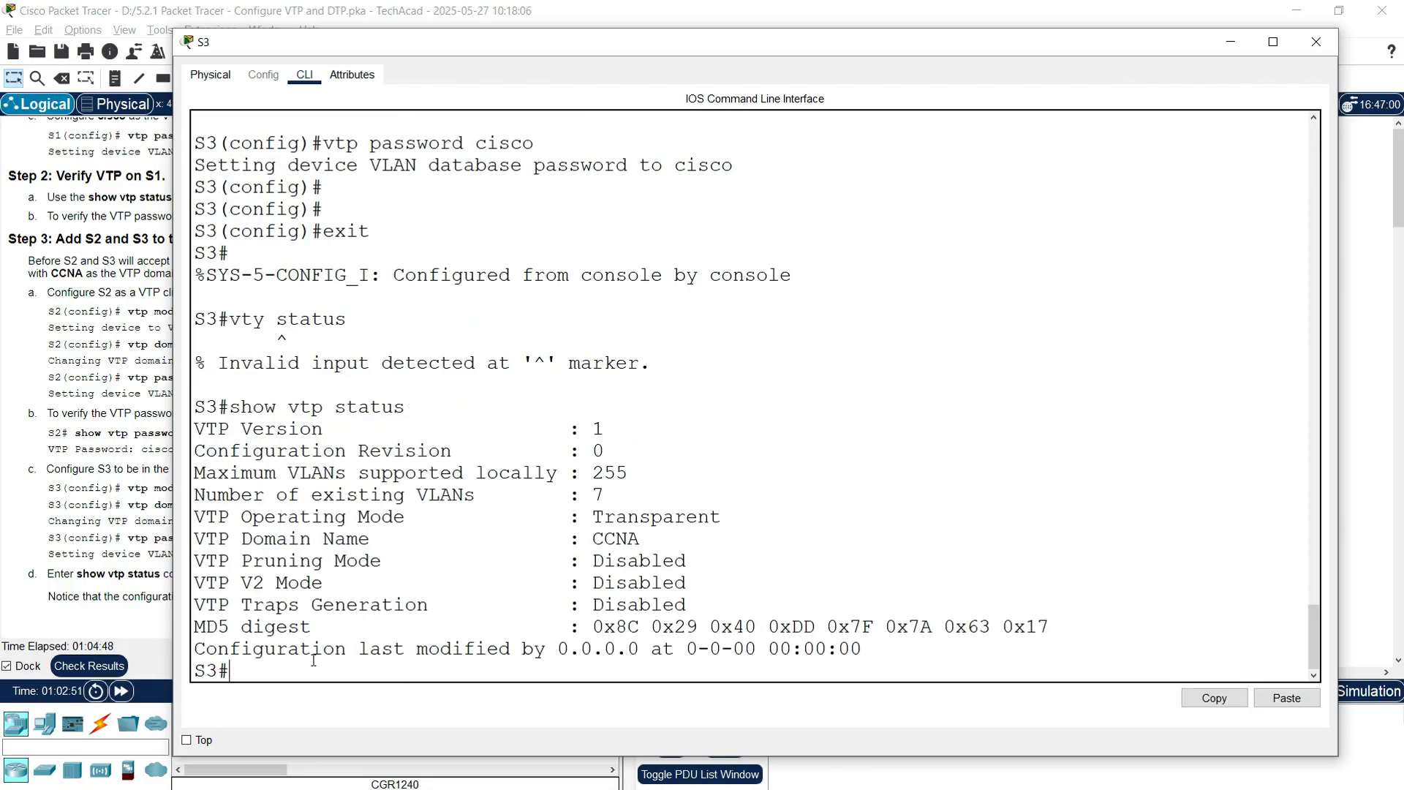
drag(206, 517, 722, 519)
drag(272, 544, 674, 554)
click(272, 678)
Step: Display S3's VTP password, close S3, and scroll the instructions to step d
text(show vtp password)
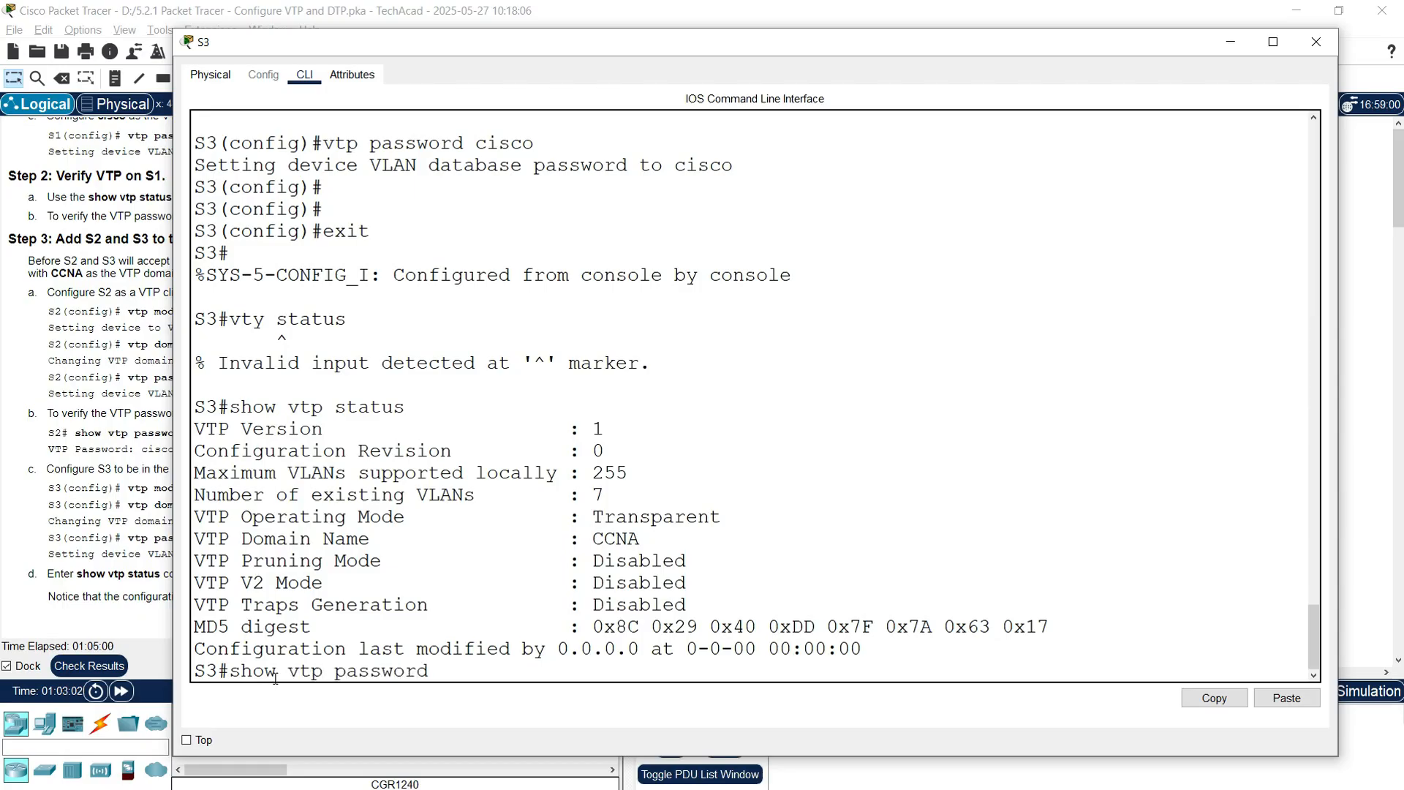
key(Return)
drag(361, 649, 448, 652)
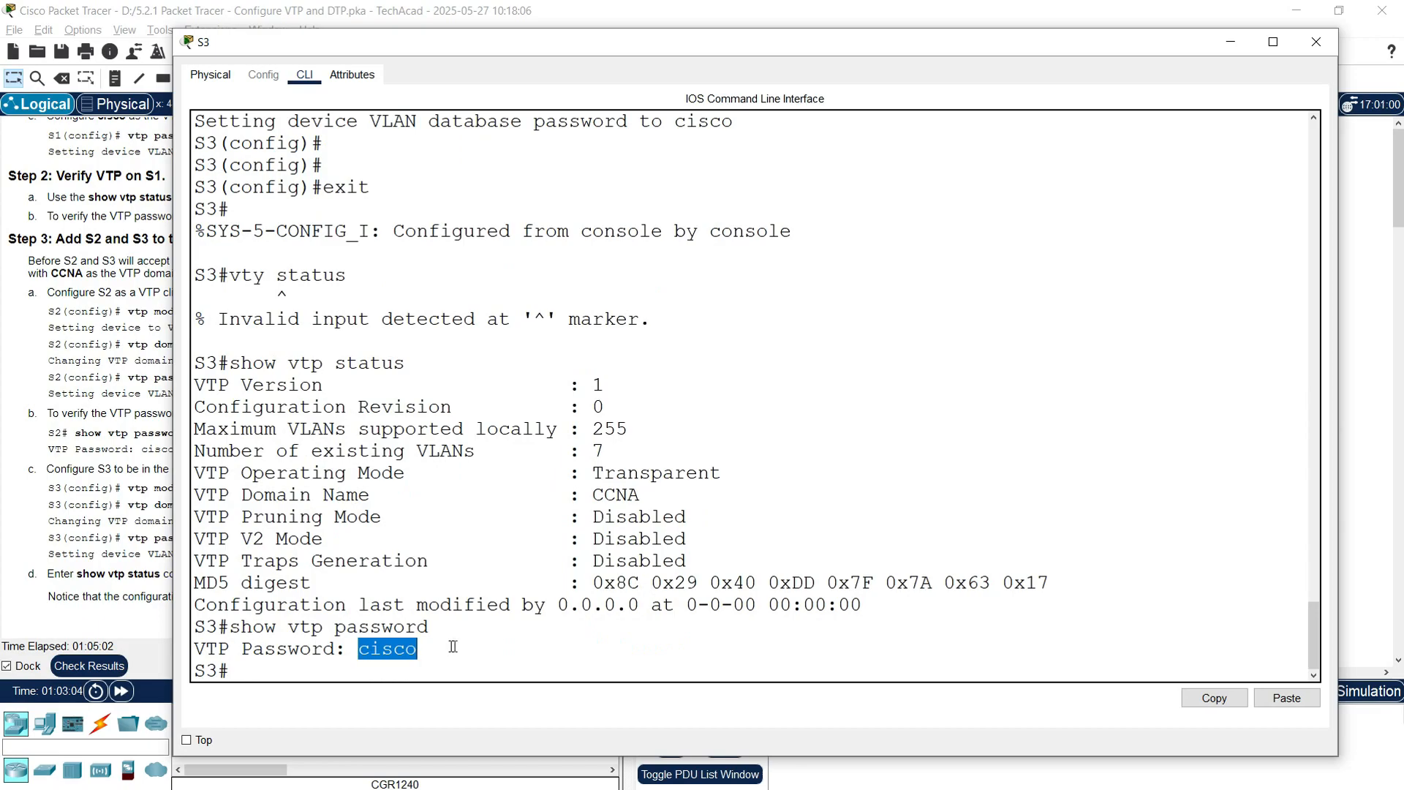
click(1316, 44)
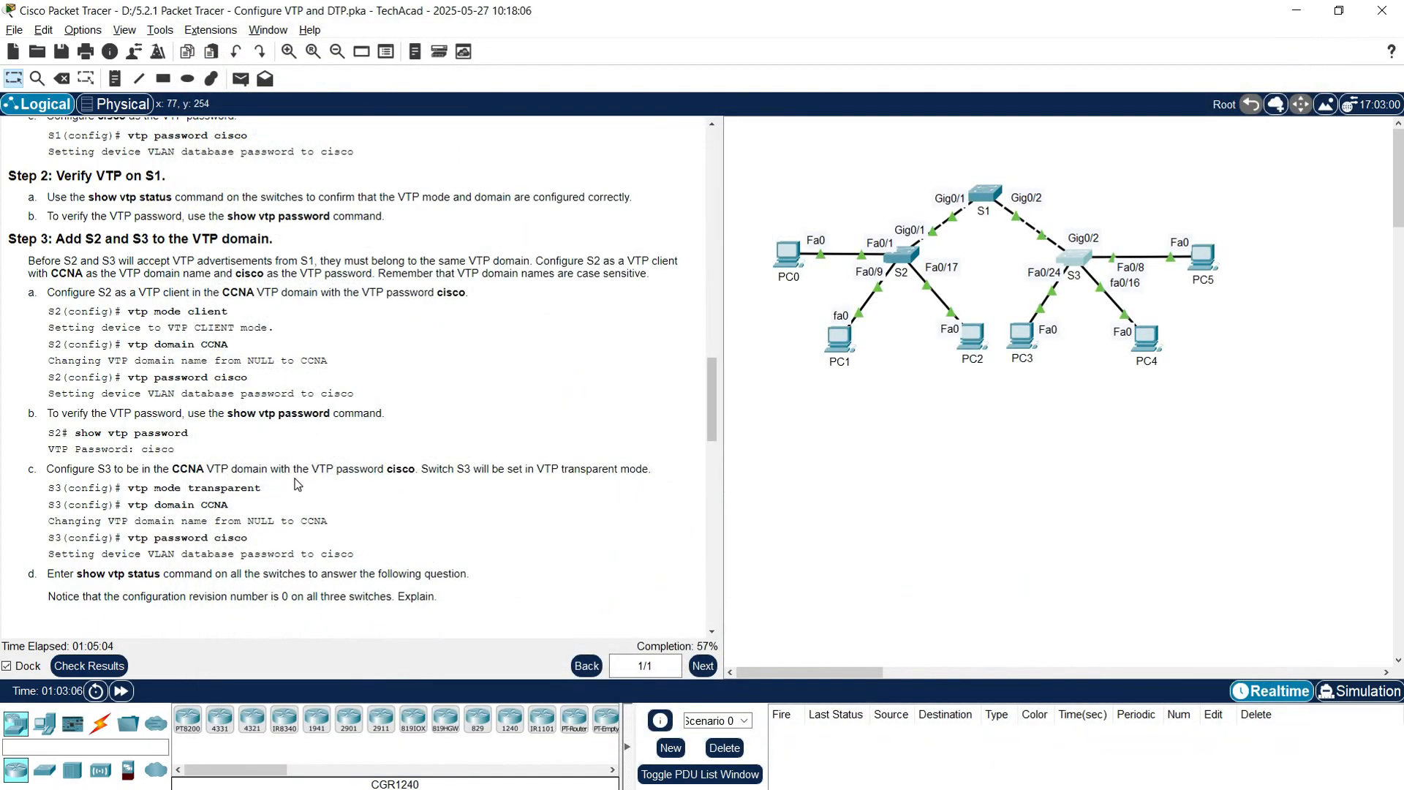
scroll(117, 532, down, 1)
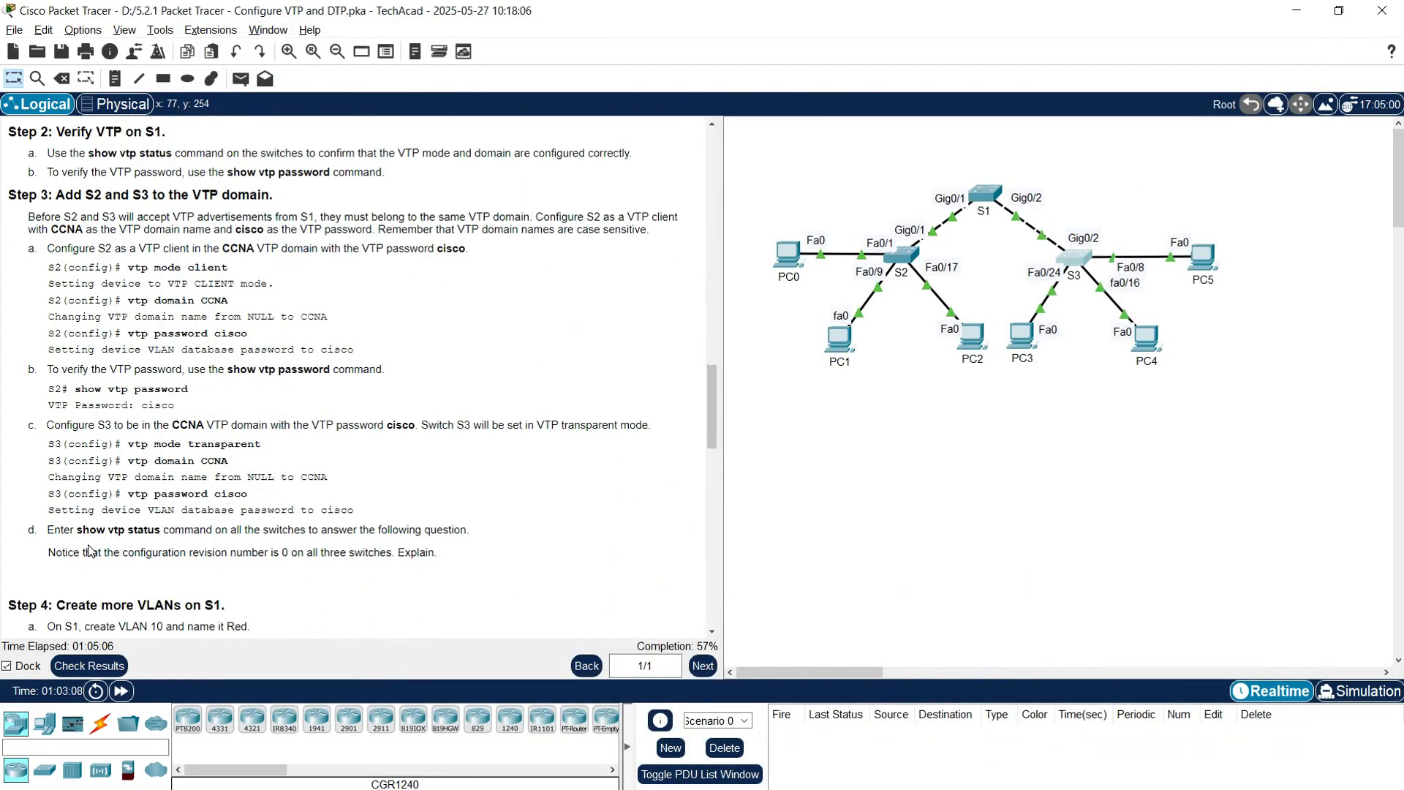
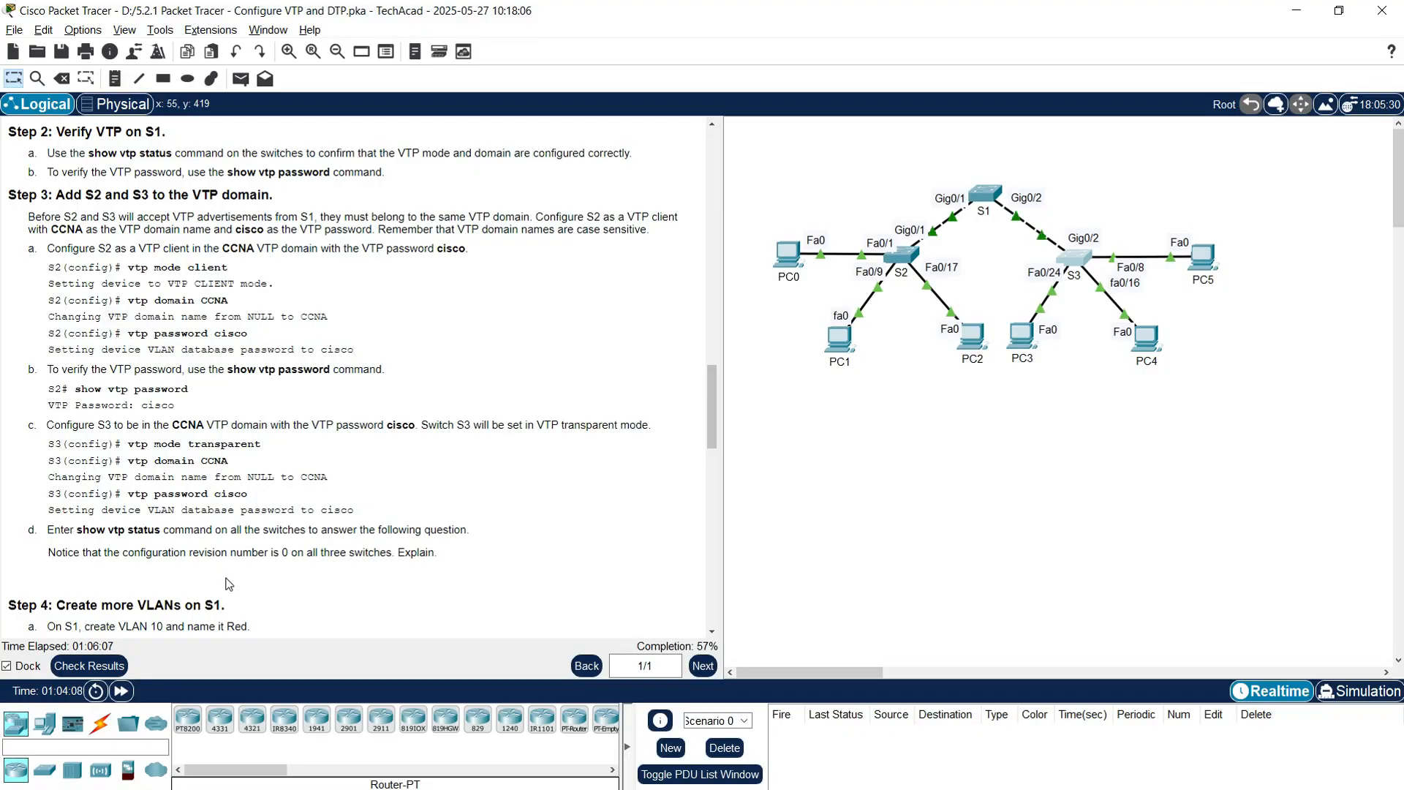
Step: Run show vtp status on S1 and check its Configuration Revision line
click(984, 194)
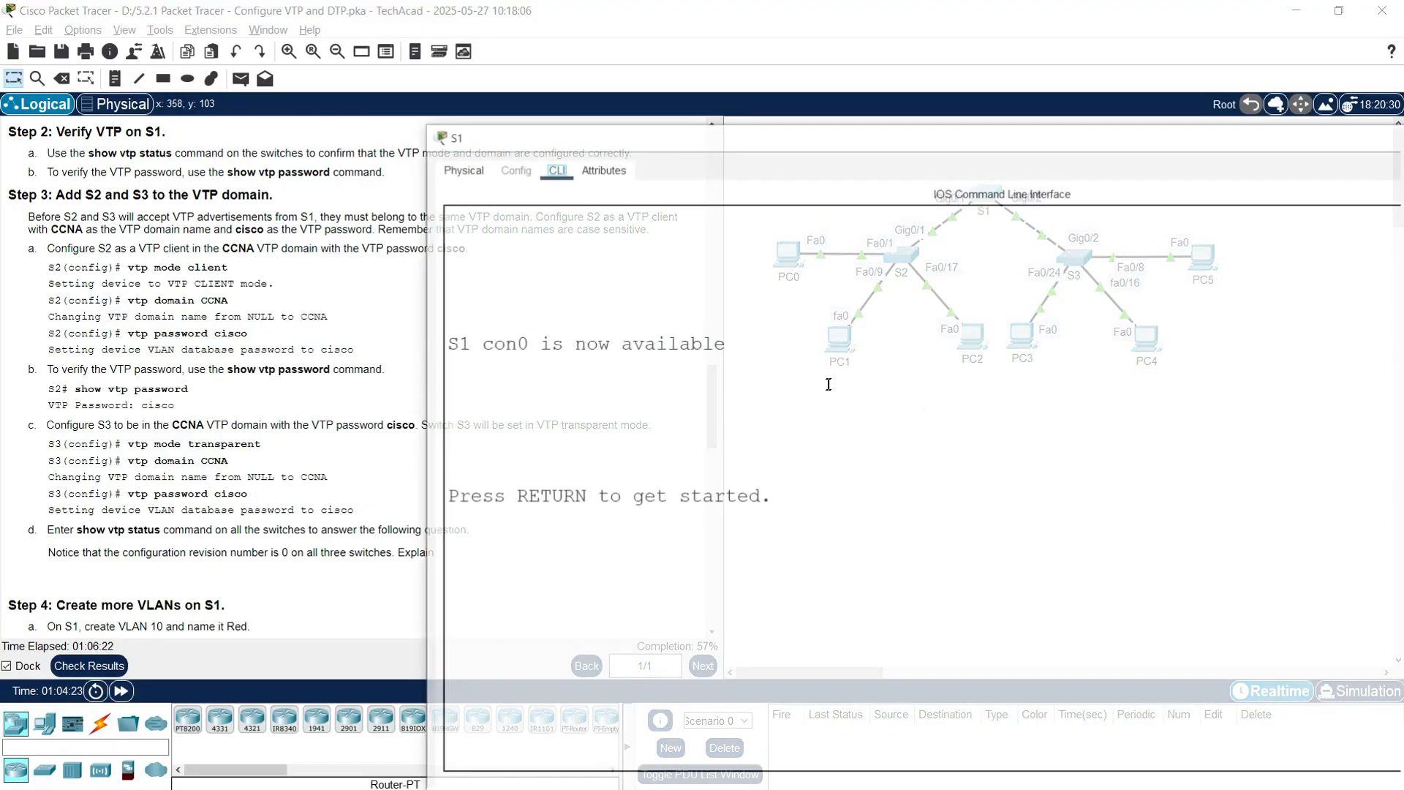
drag(602, 67, 551, 22)
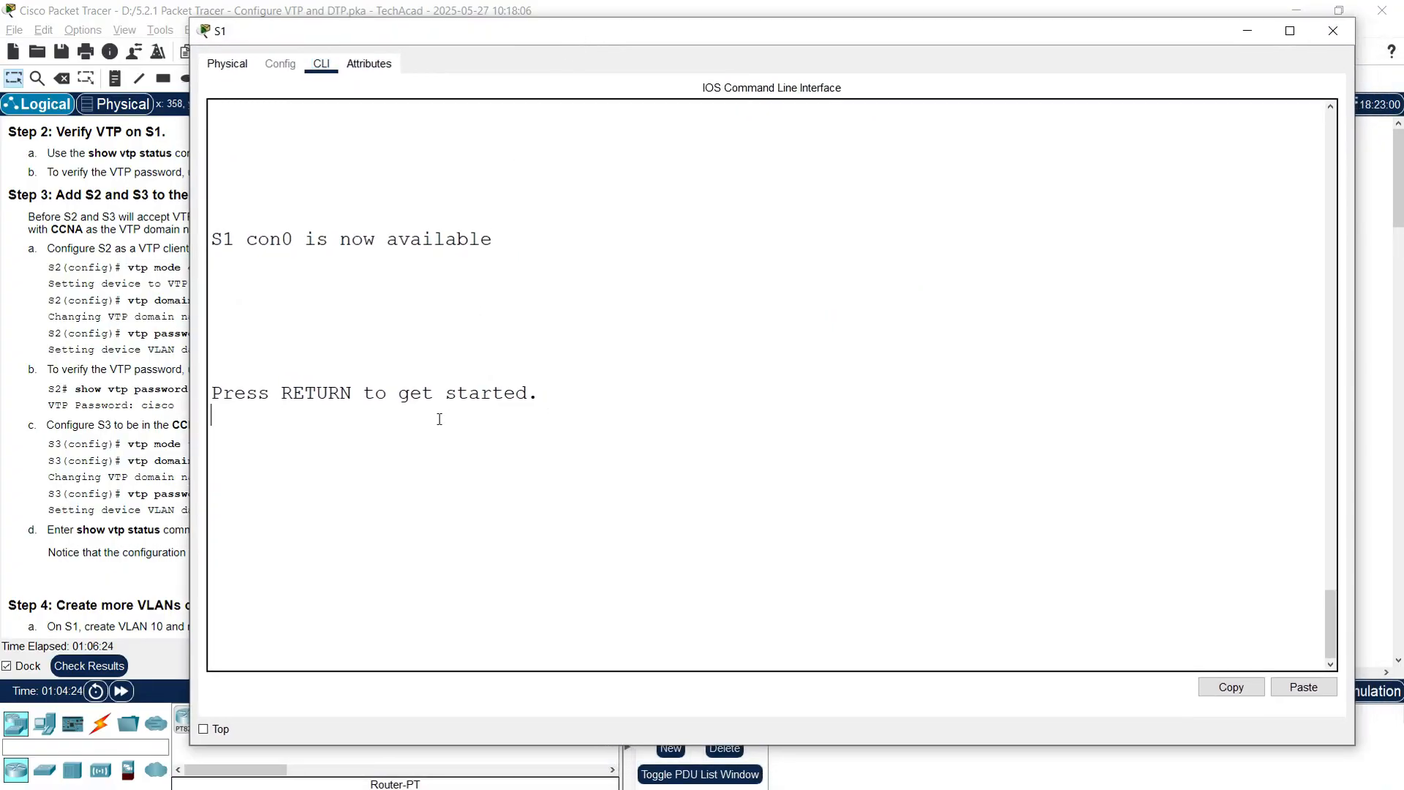
key(Return)
text(enable)
key(Return)
text(show)
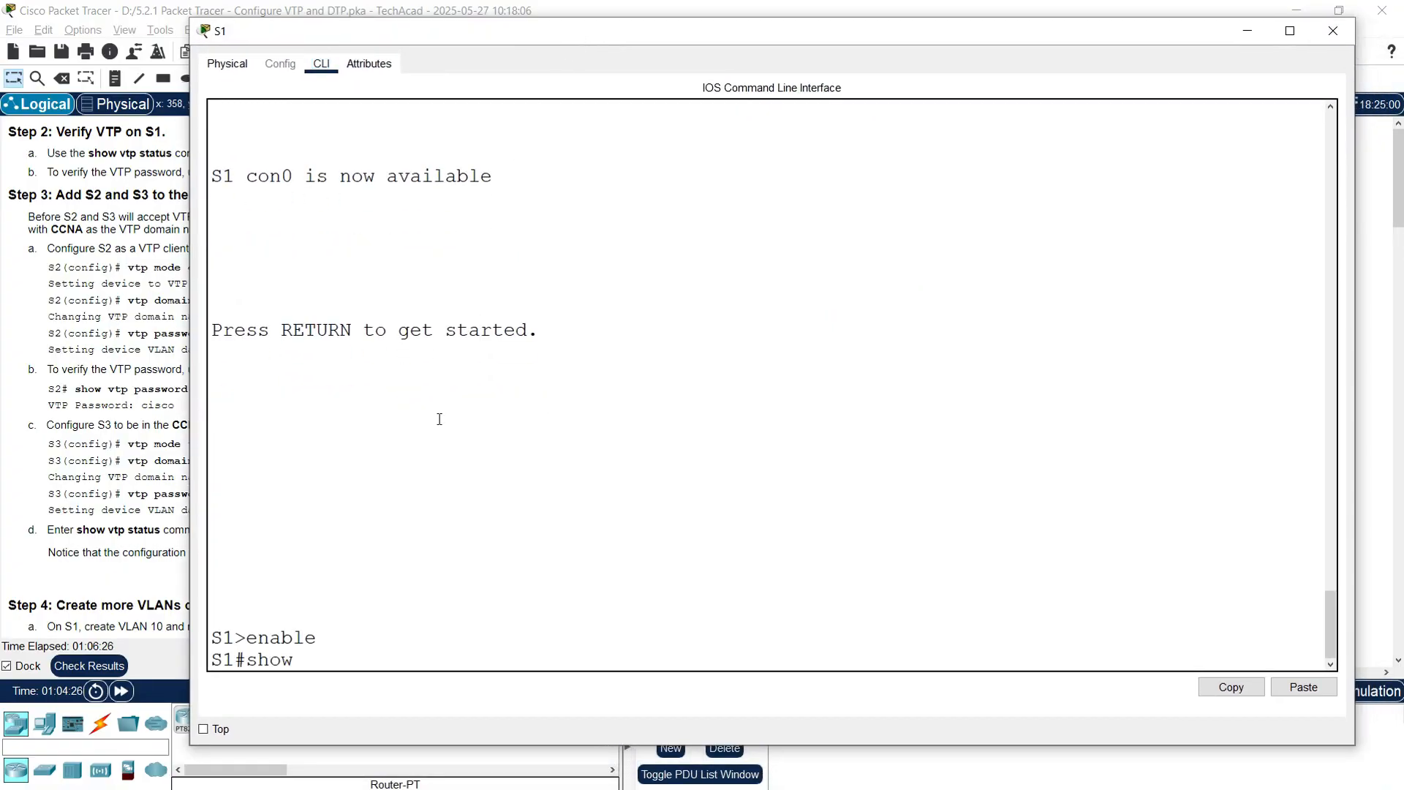
text( vtp status)
key(Return)
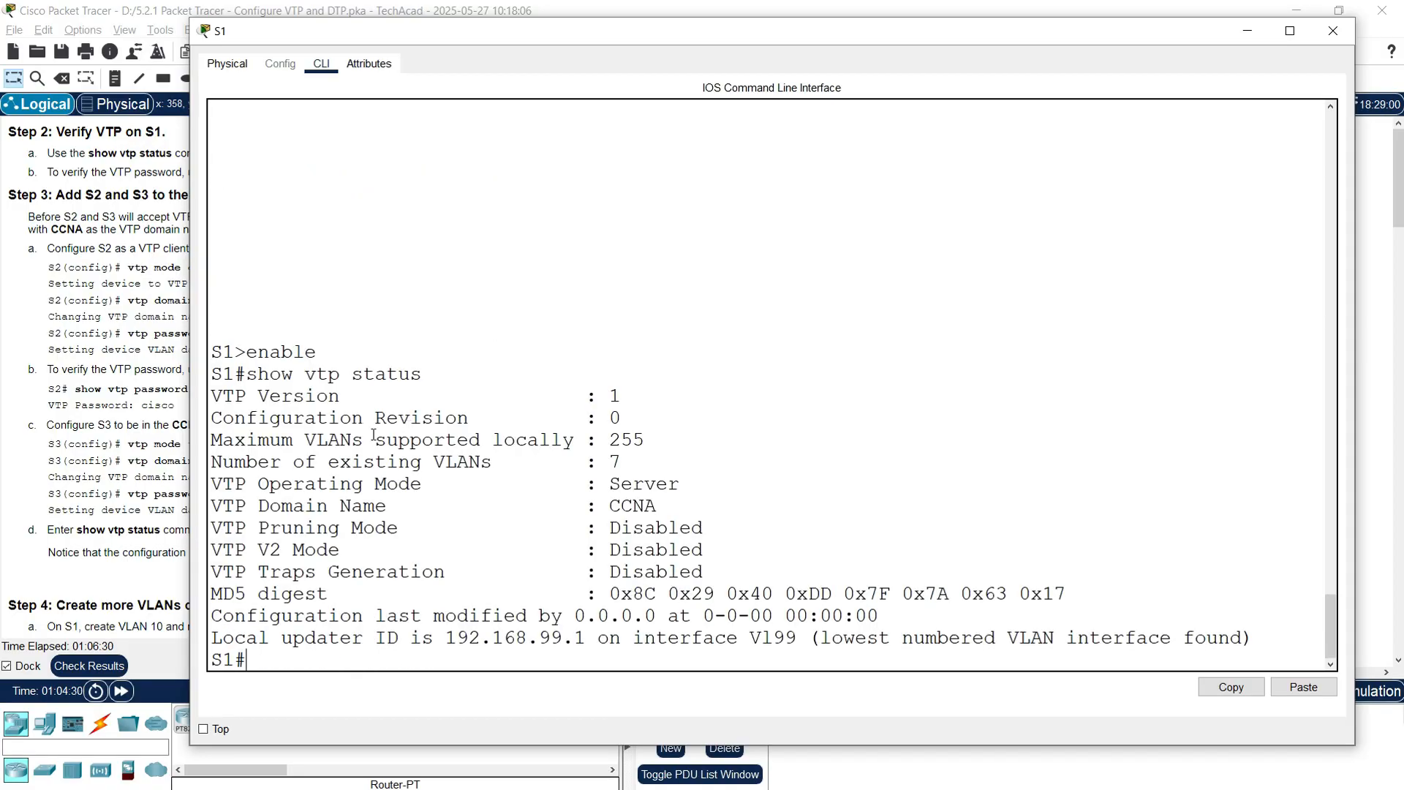
drag(211, 416, 654, 429)
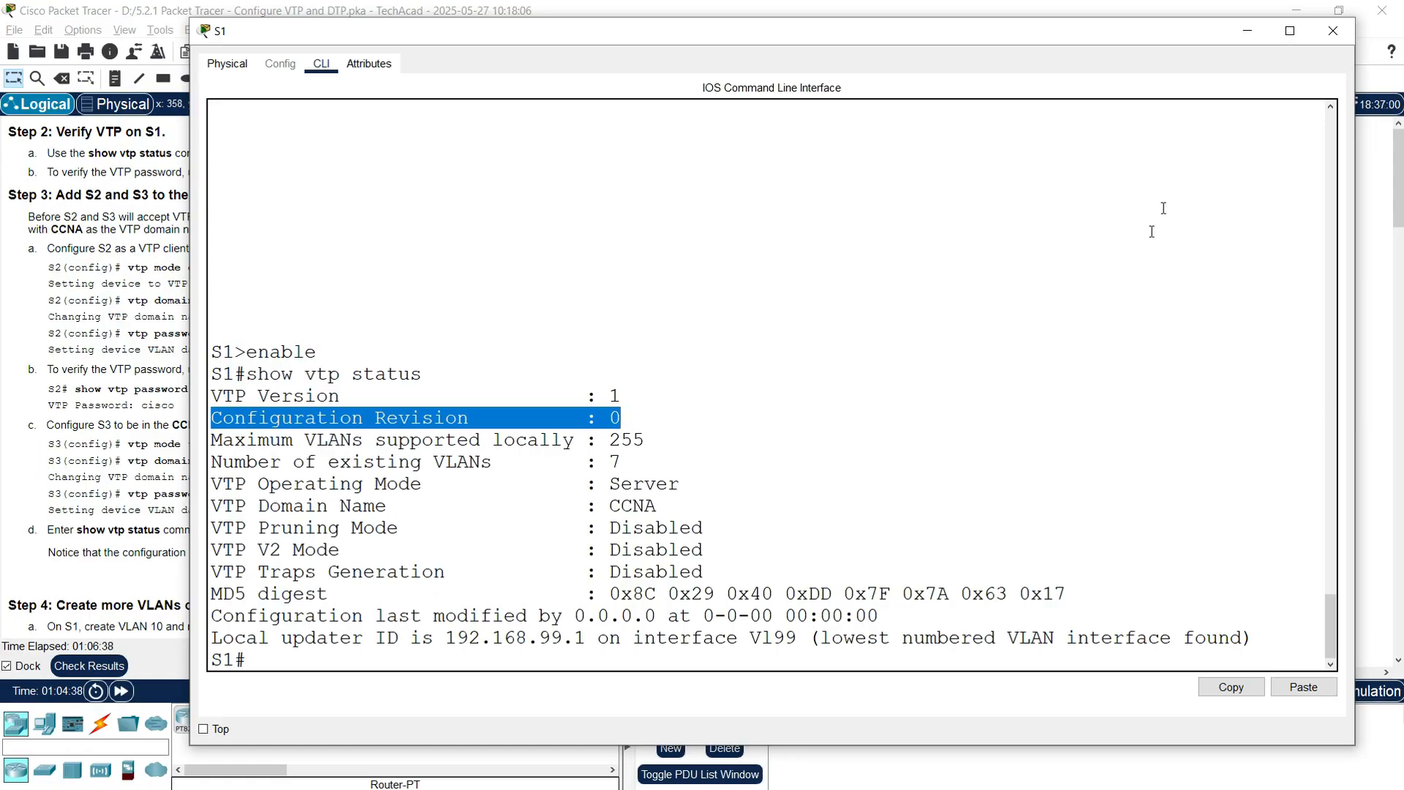
click(1328, 41)
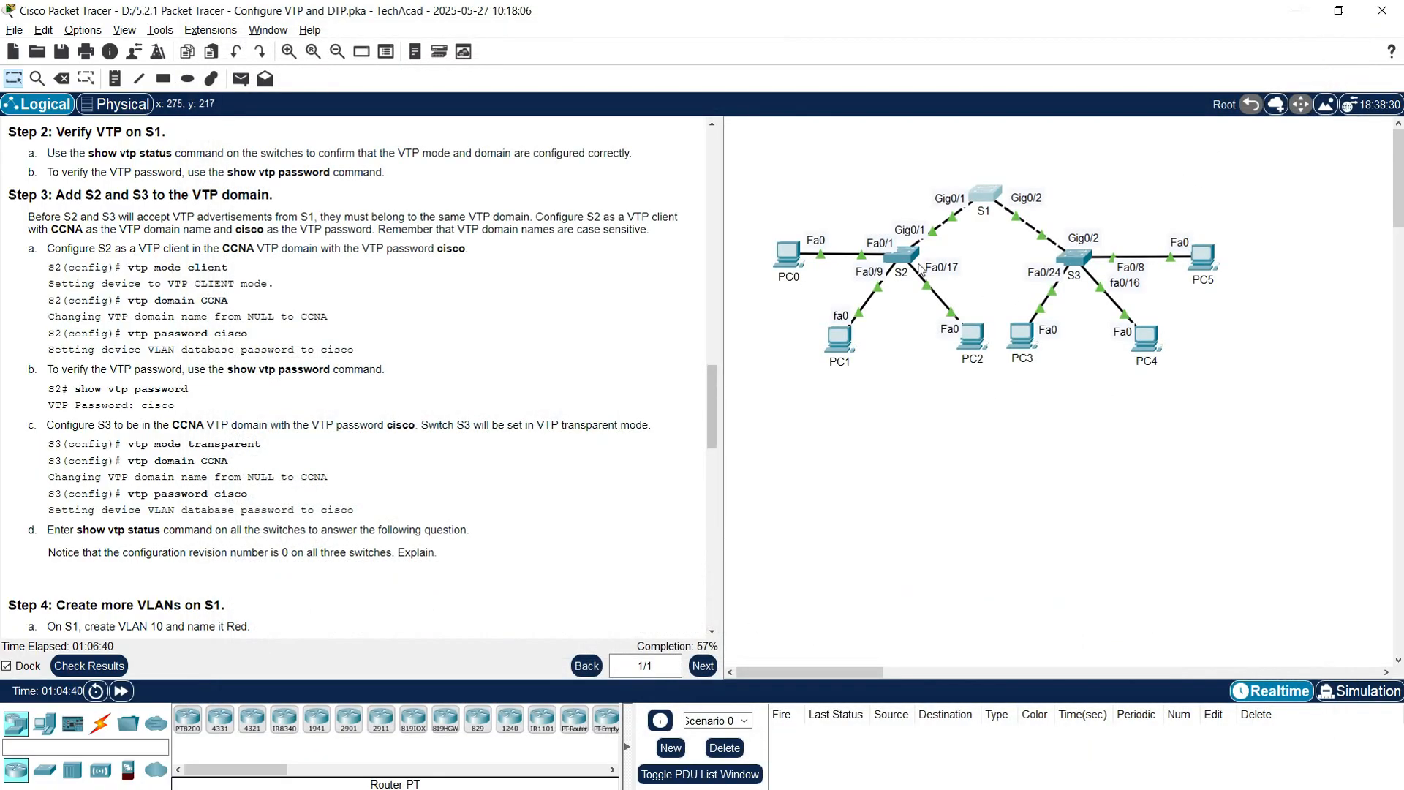
Step: Compare the Configuration Revision lines in the S2 and S3 consoles
click(887, 254)
key(Return)
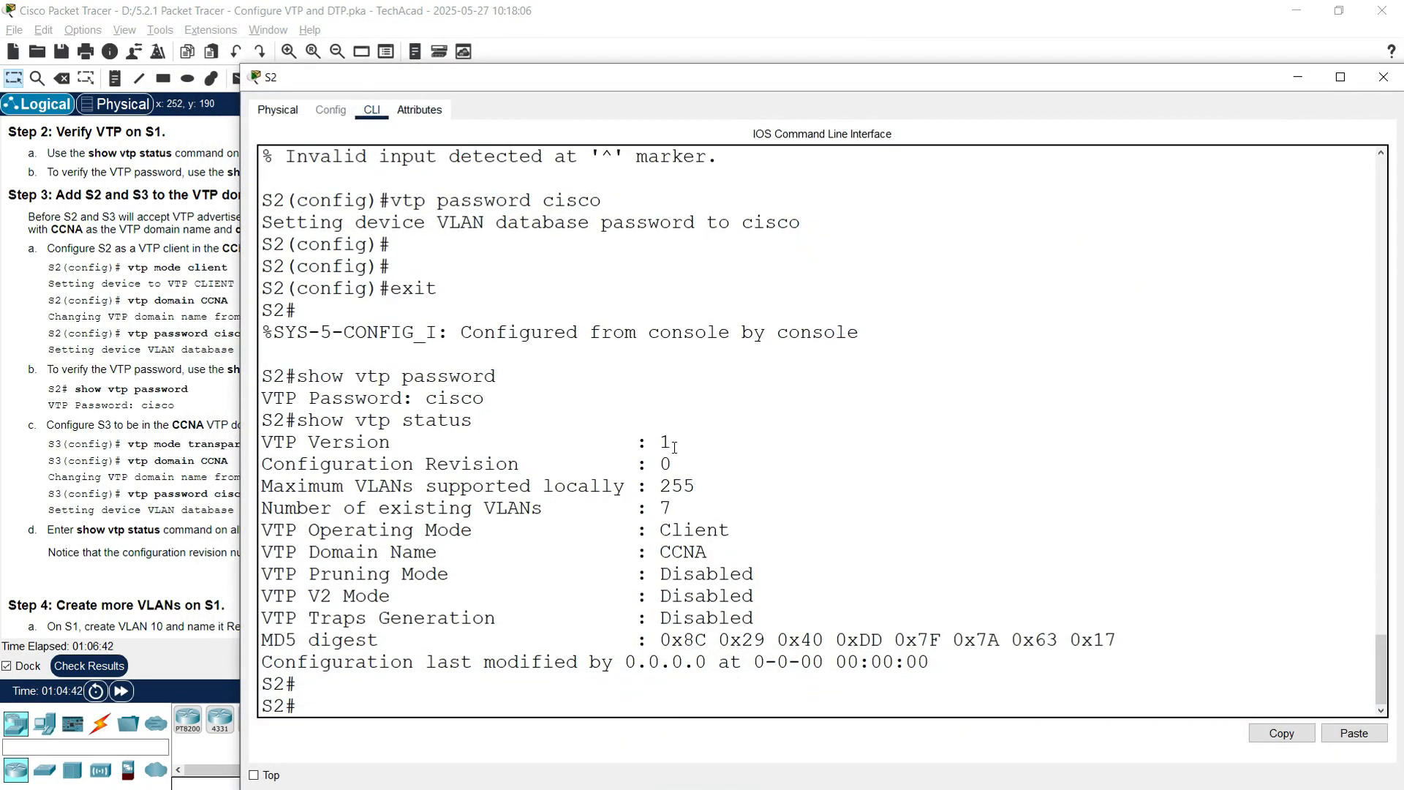
drag(272, 466, 698, 468)
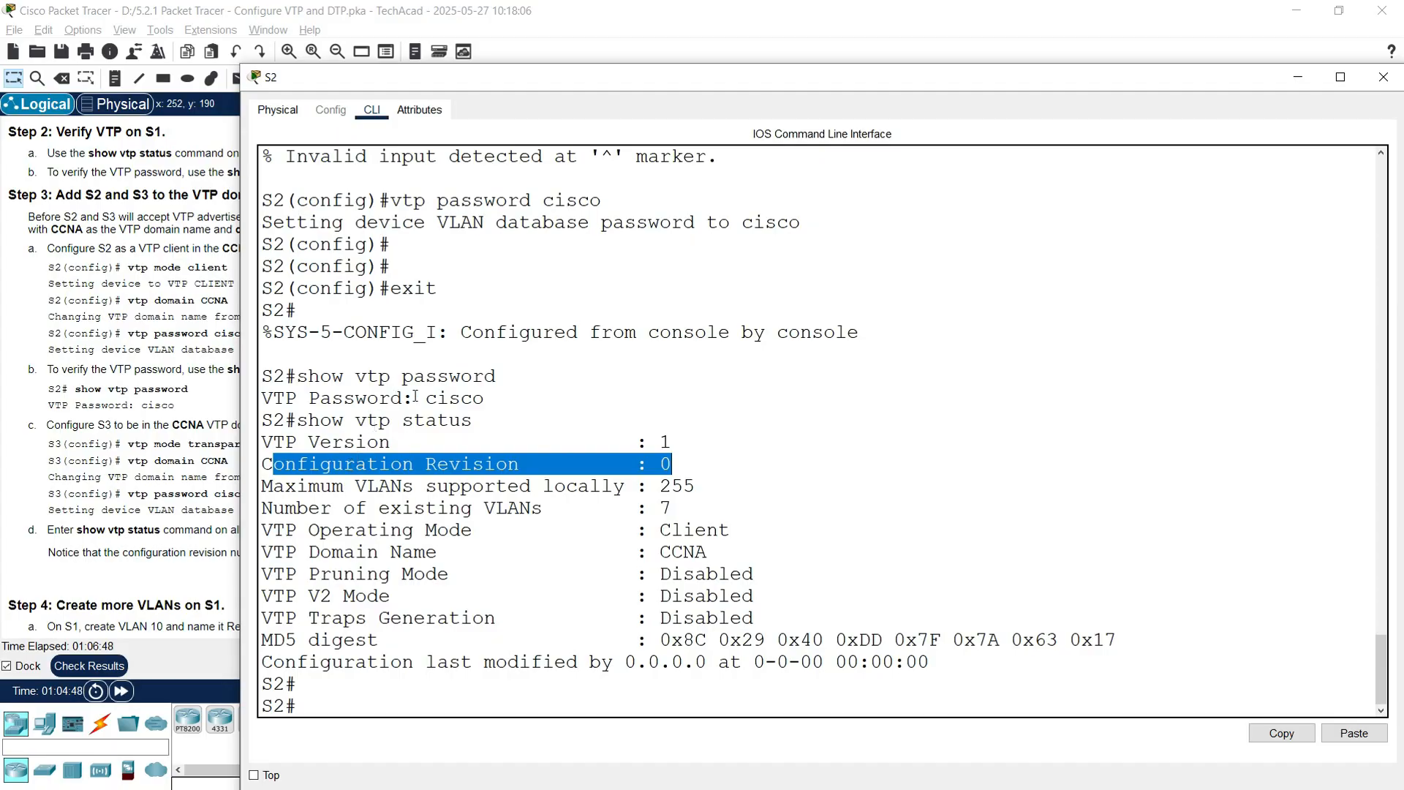
click(377, 477)
drag(263, 466, 671, 466)
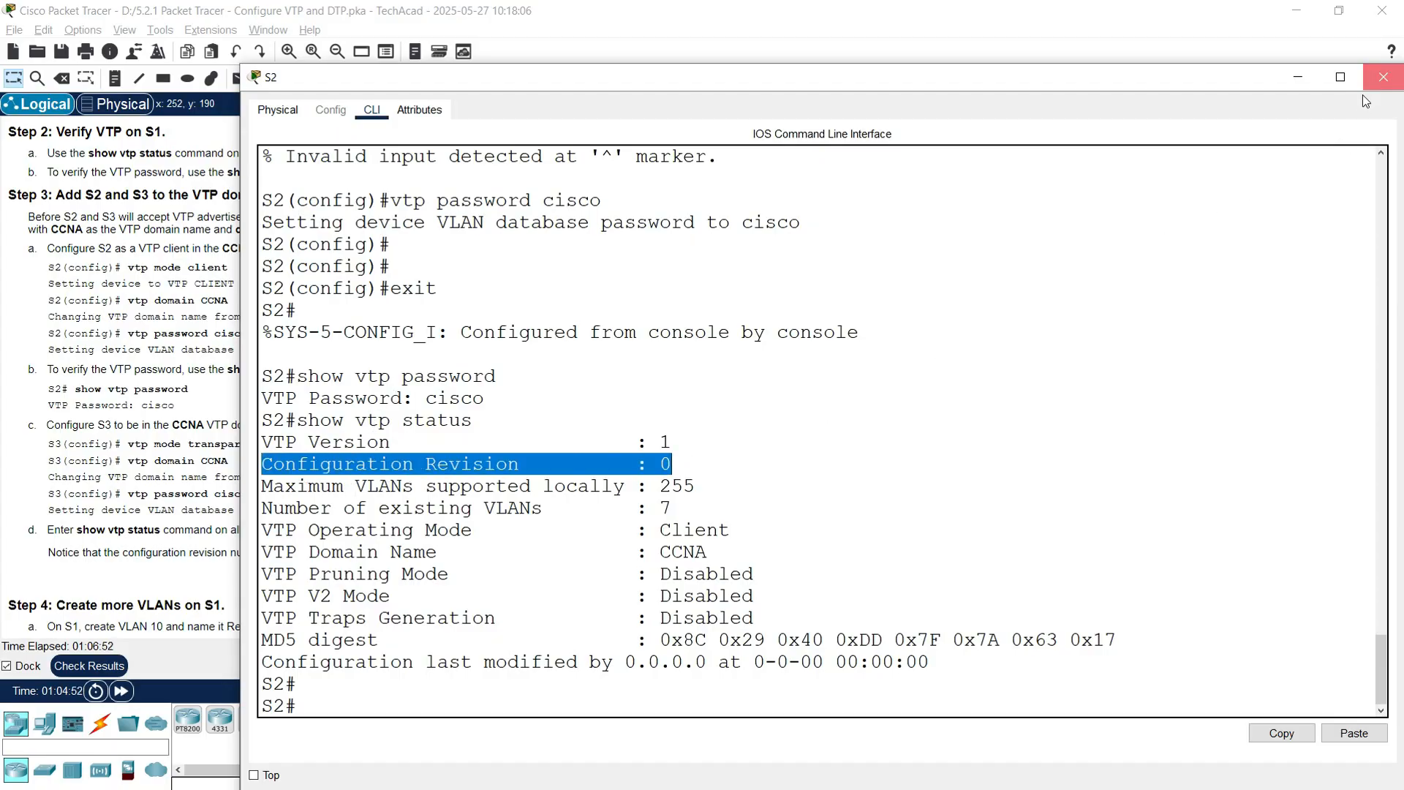
click(1383, 77)
click(1075, 258)
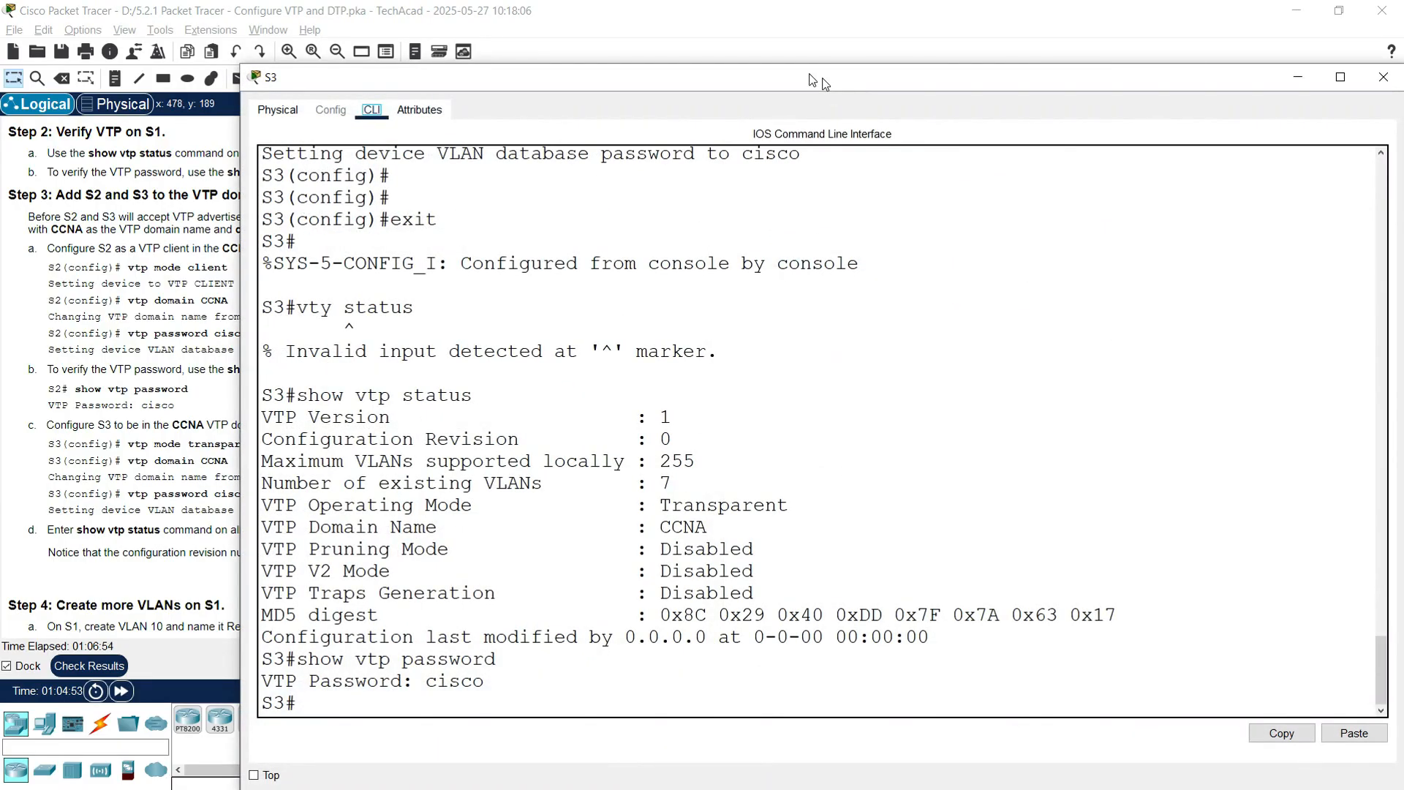
drag(210, 421, 643, 443)
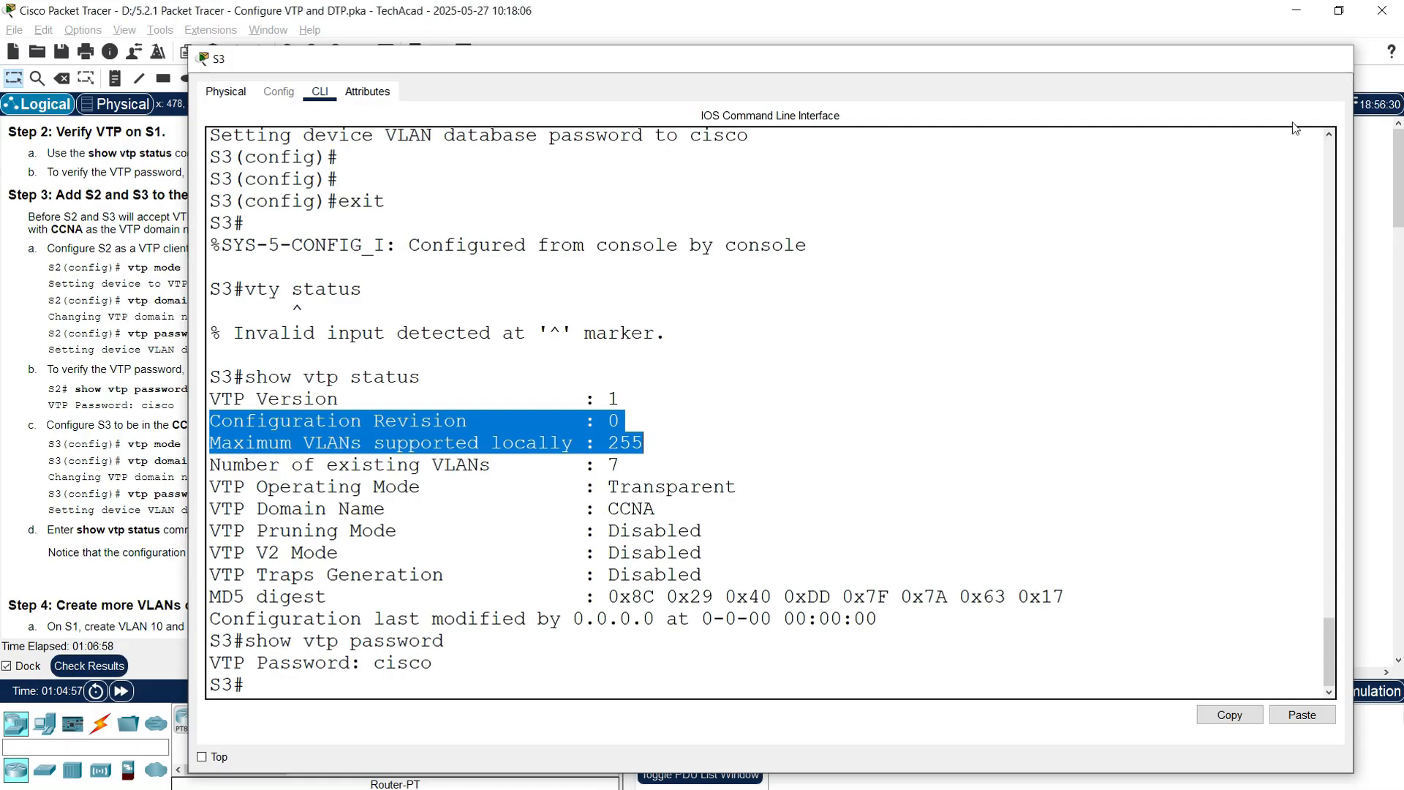
click(1329, 60)
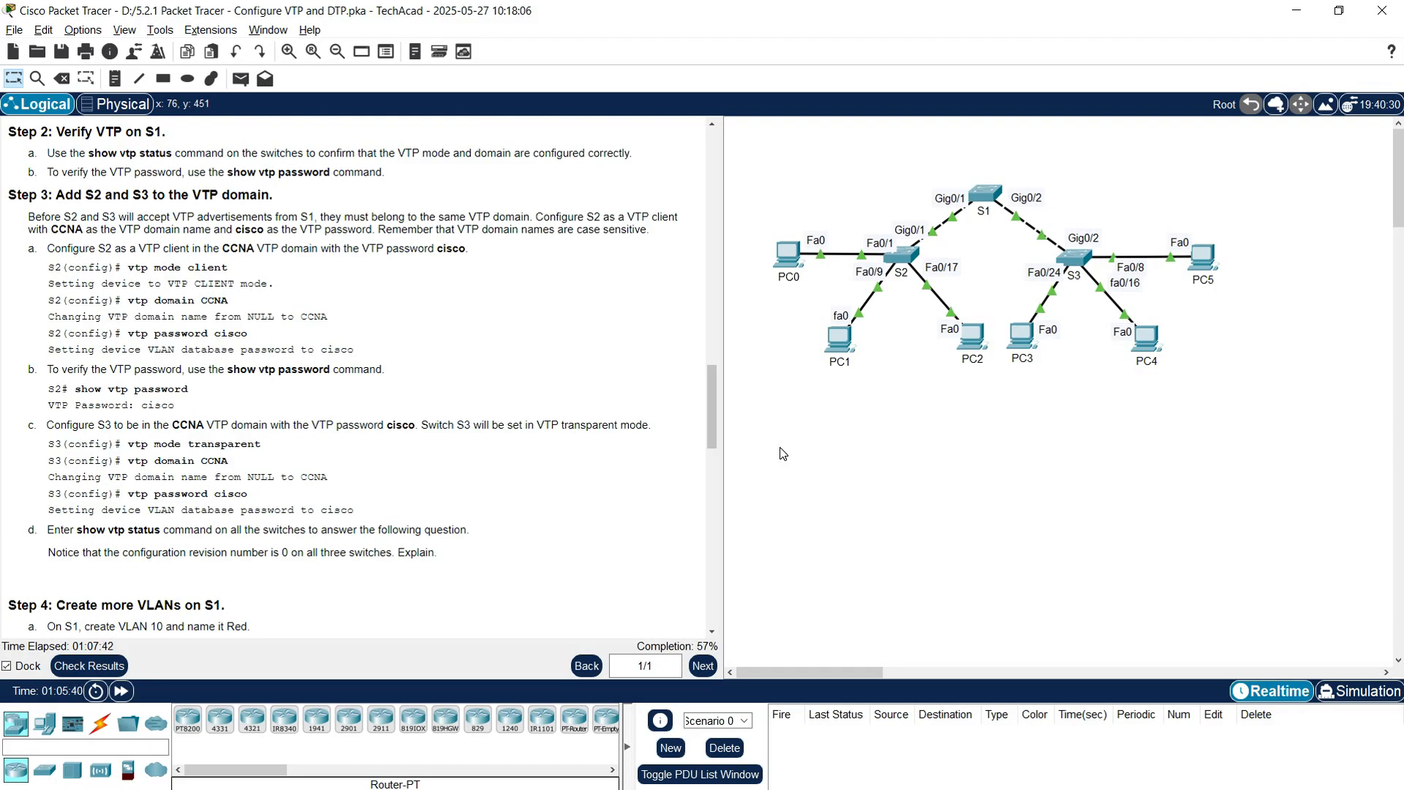
Step: Scroll the instructions to Step 4's table of VLANs 10 Red, 20 Blue, 30 Yellow
scroll(486, 487, down, 2)
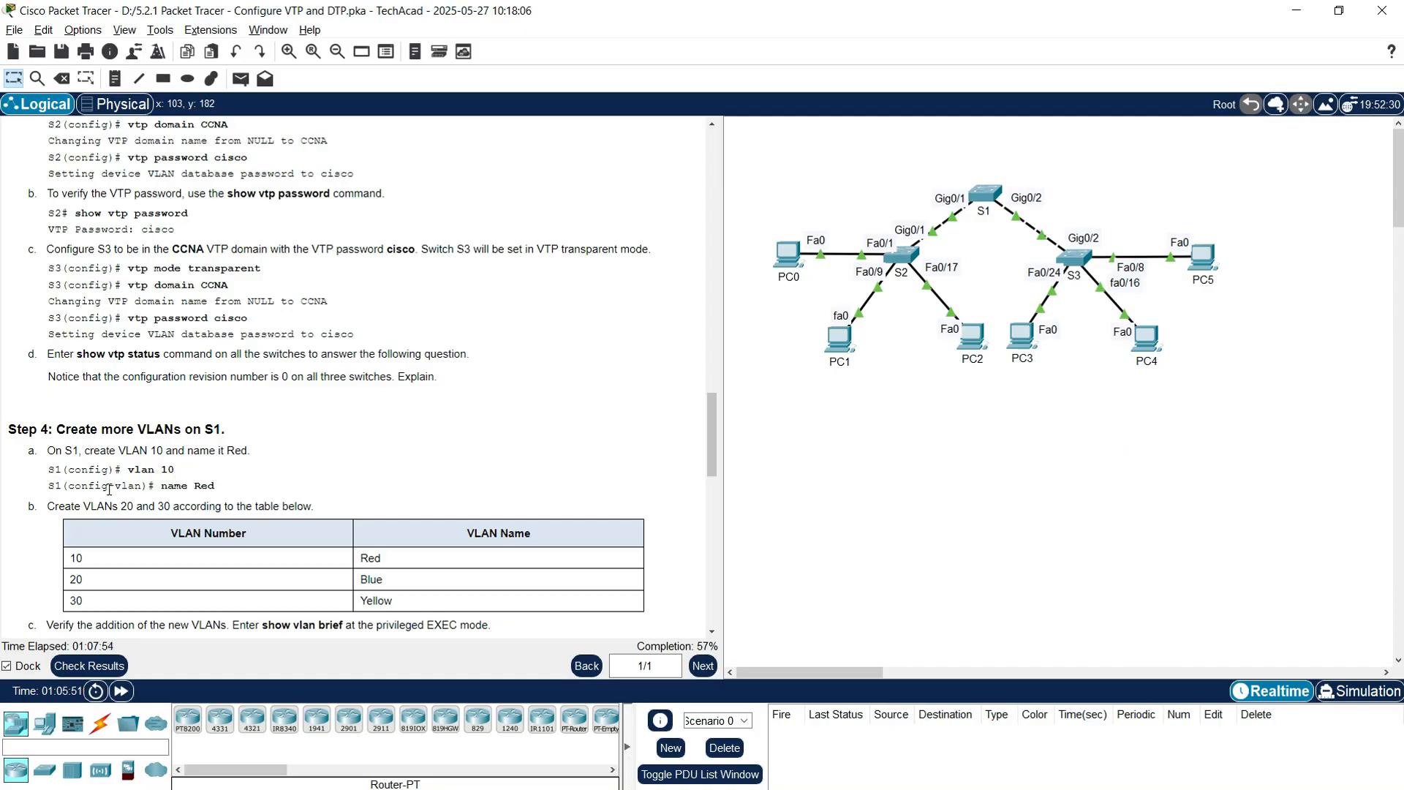
scroll(108, 489, down, 1)
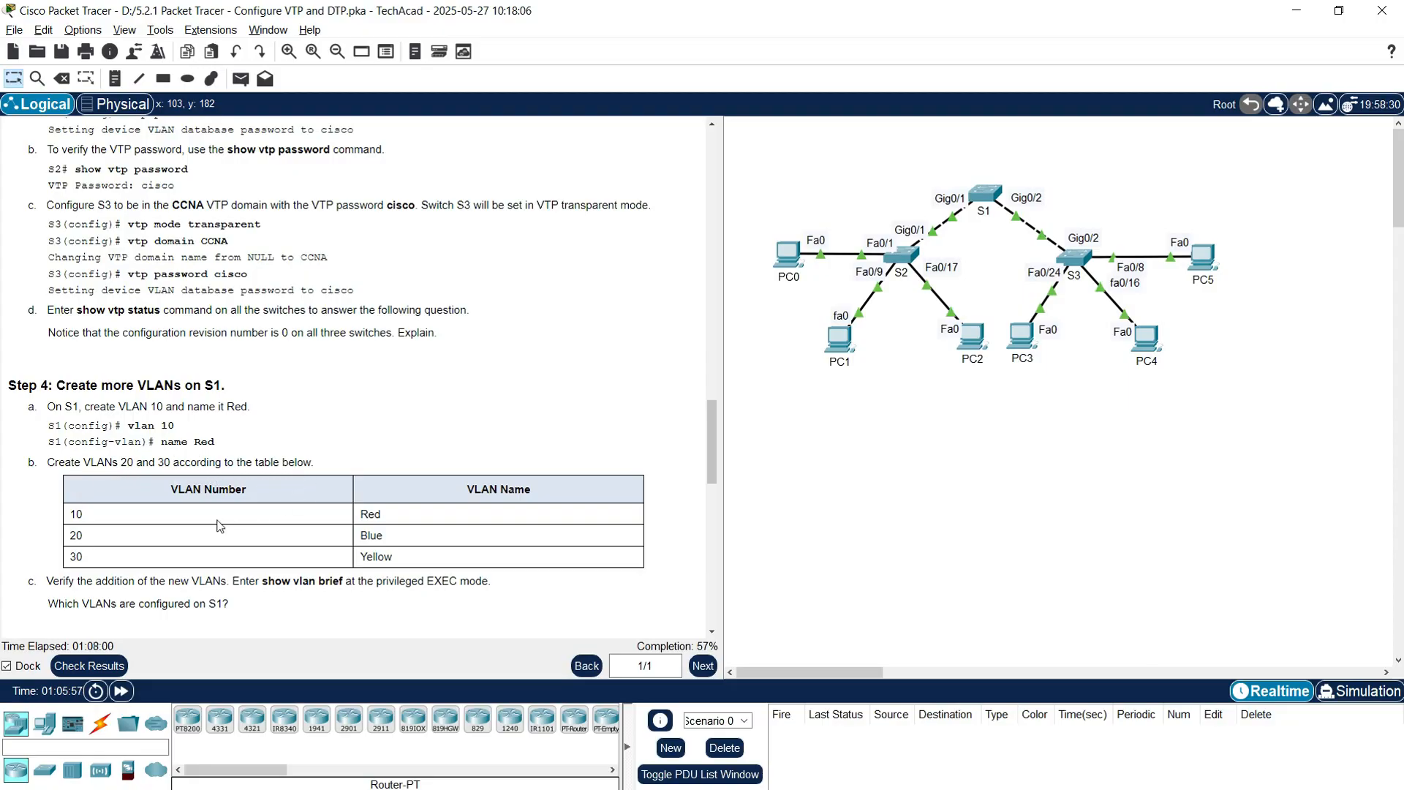
scroll(190, 538, down, 1)
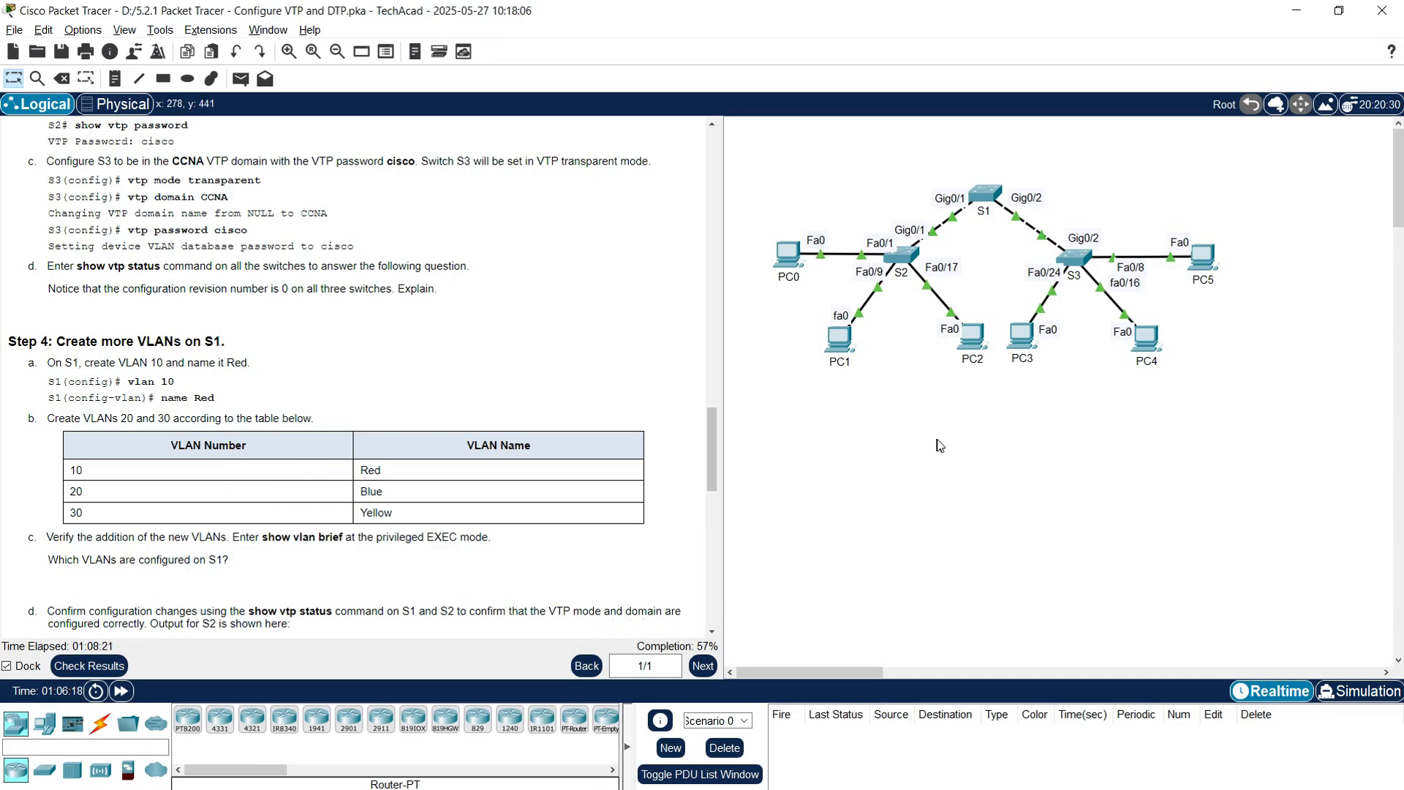
Step: In S1's global configuration mode, create VLAN 10 named Red
click(983, 212)
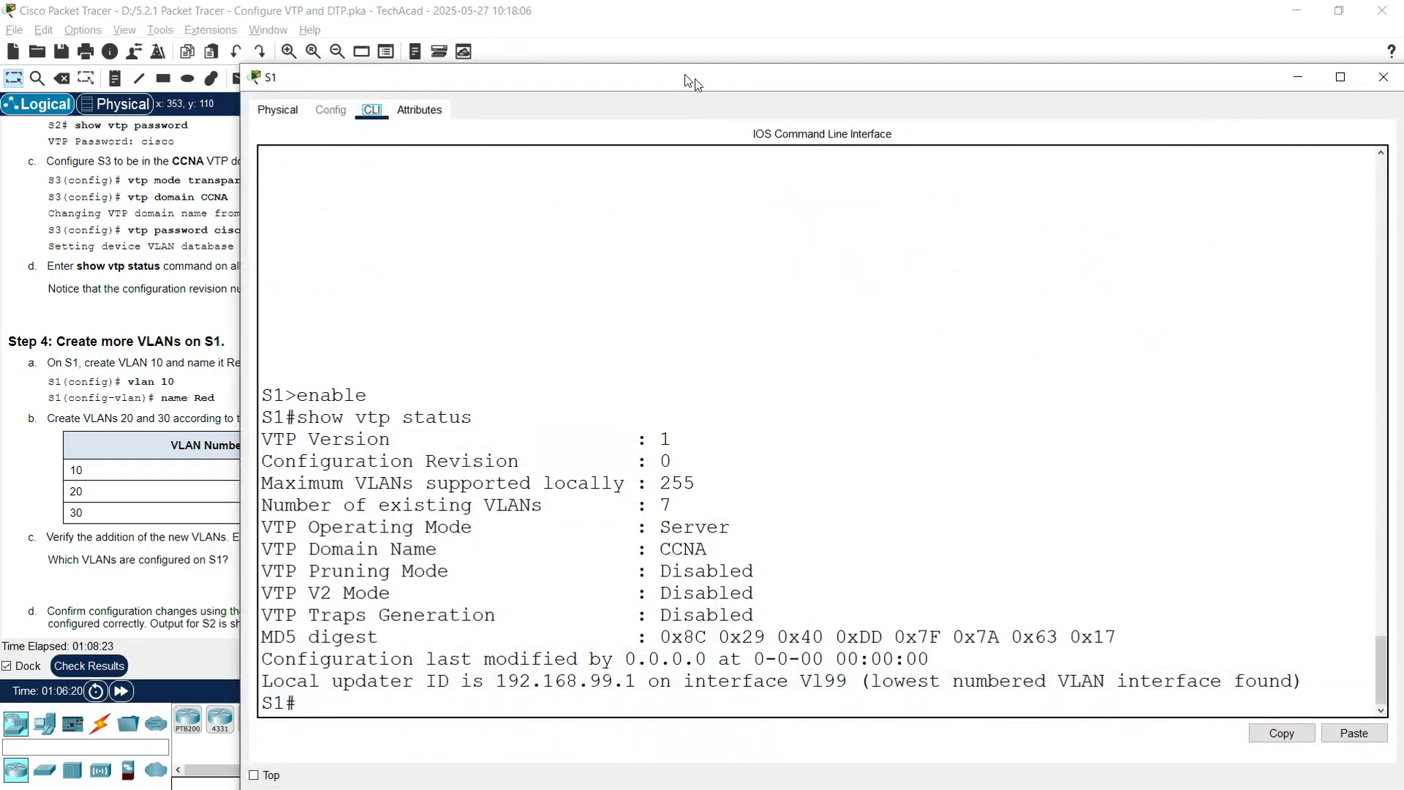
drag(697, 84, 608, 33)
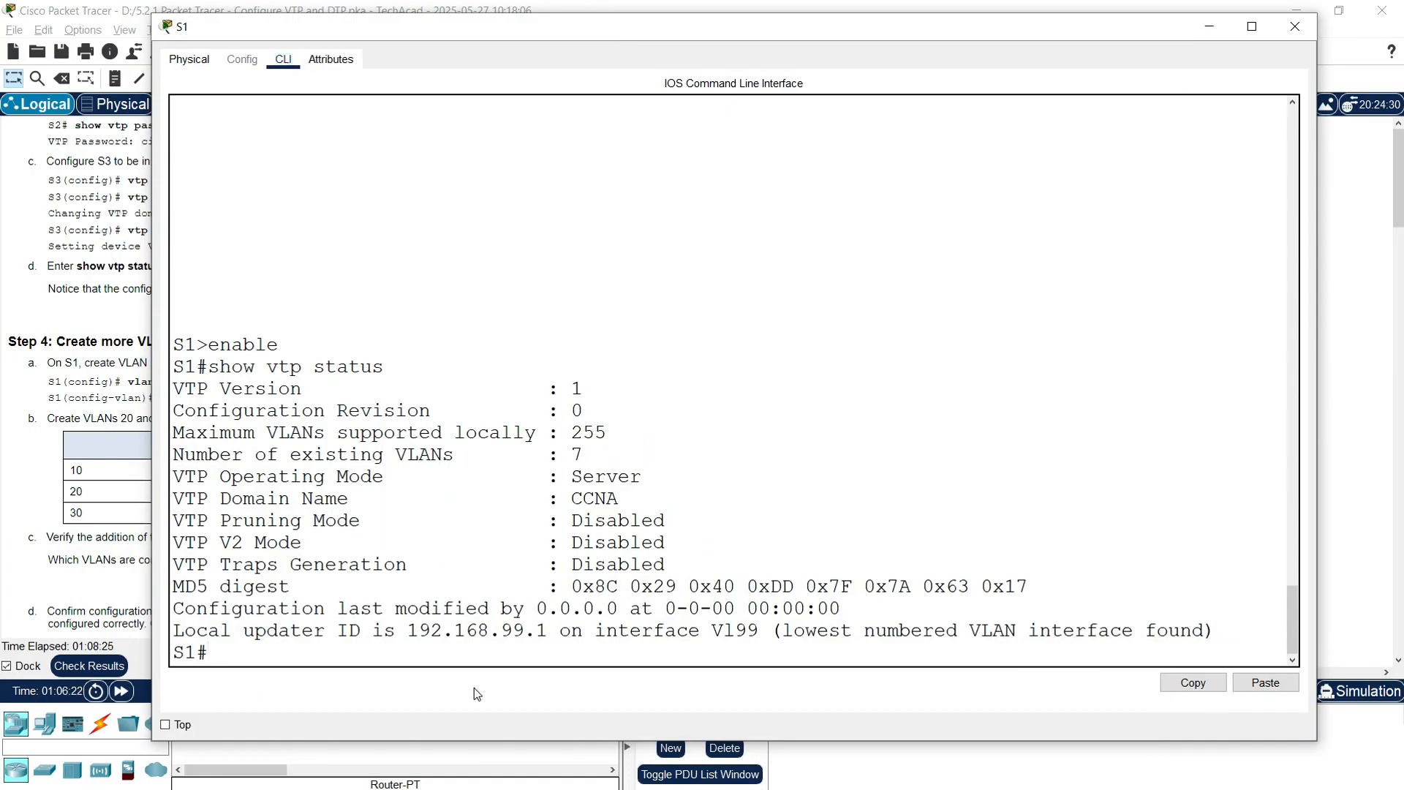
key(Return)
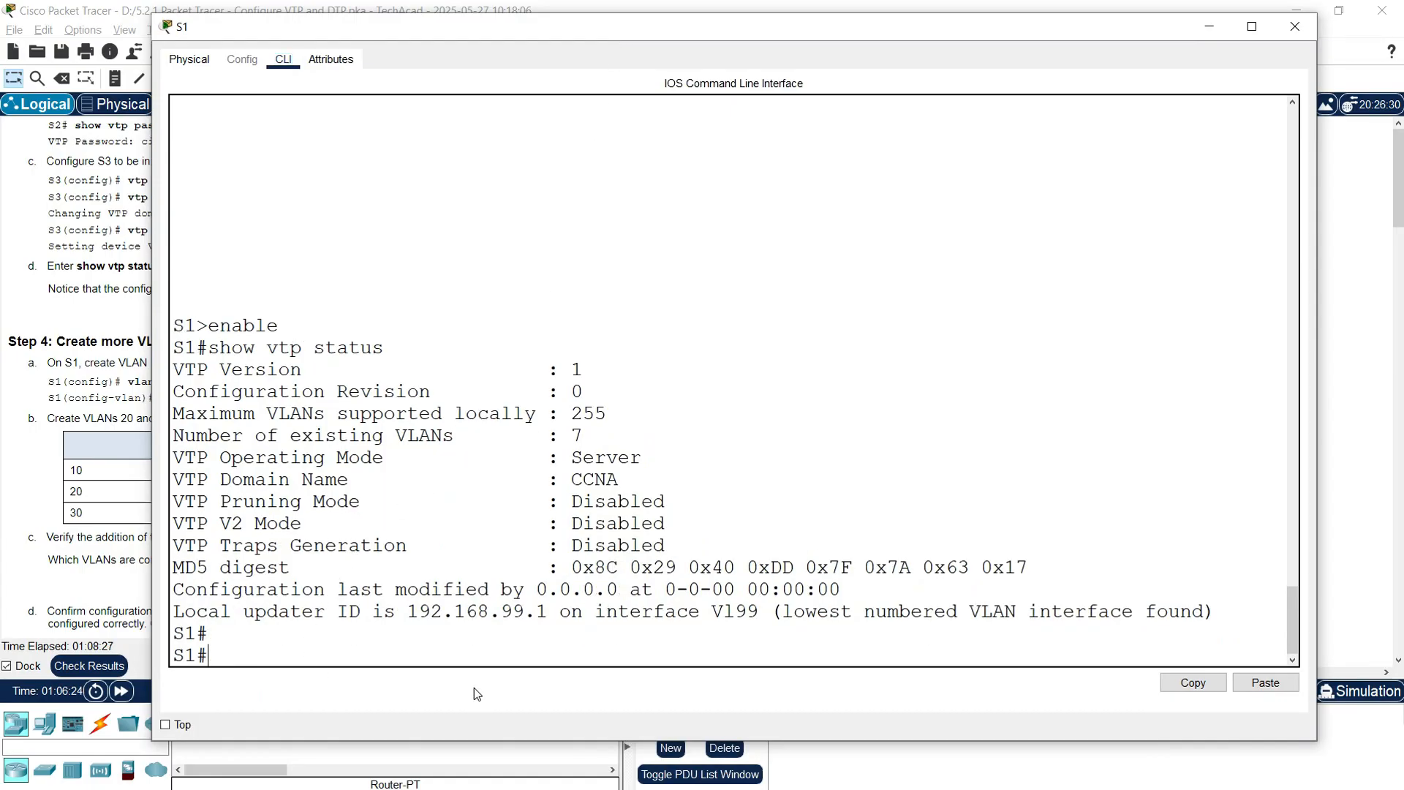
text(conf t)
key(Return)
key(Return)
text(vlan 10)
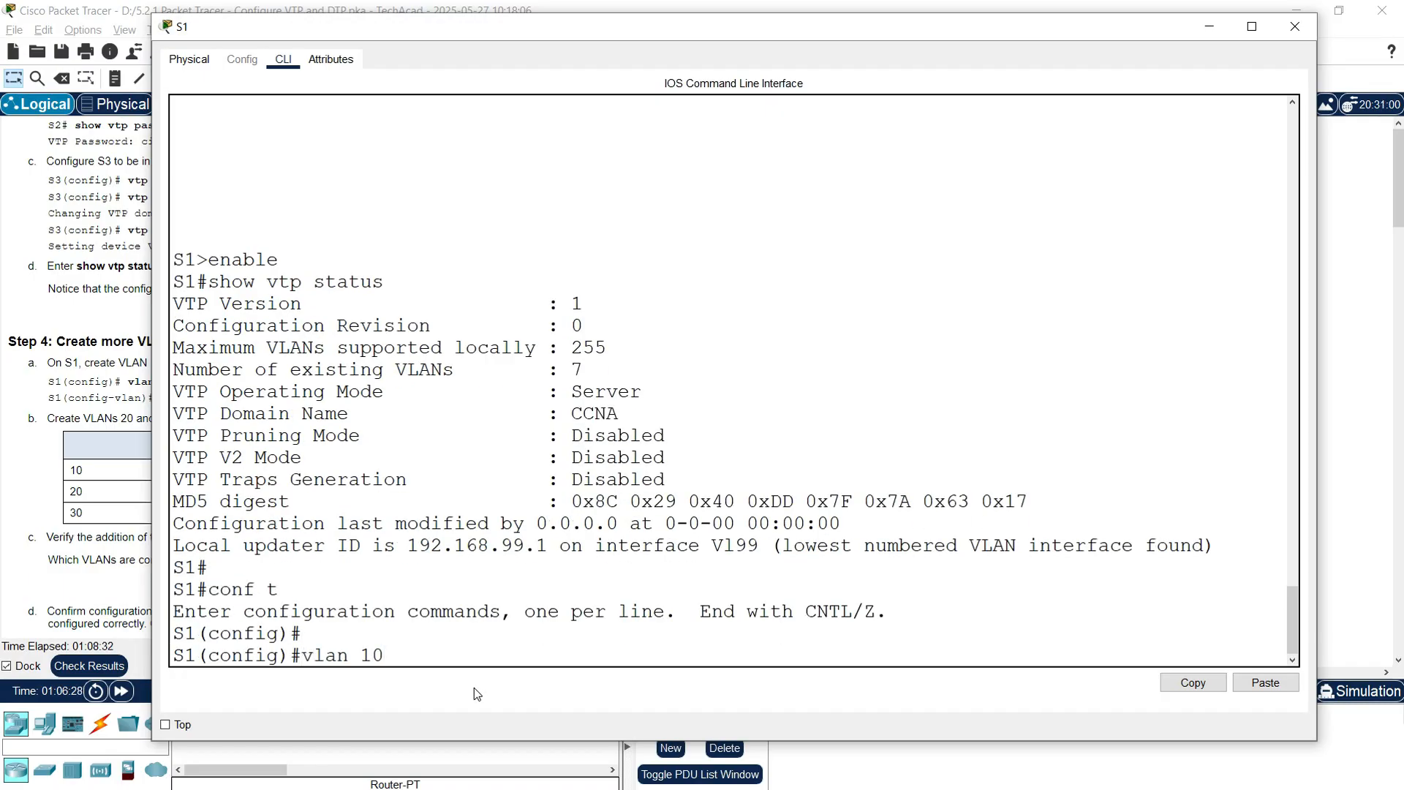
key(Return)
text(name Red)
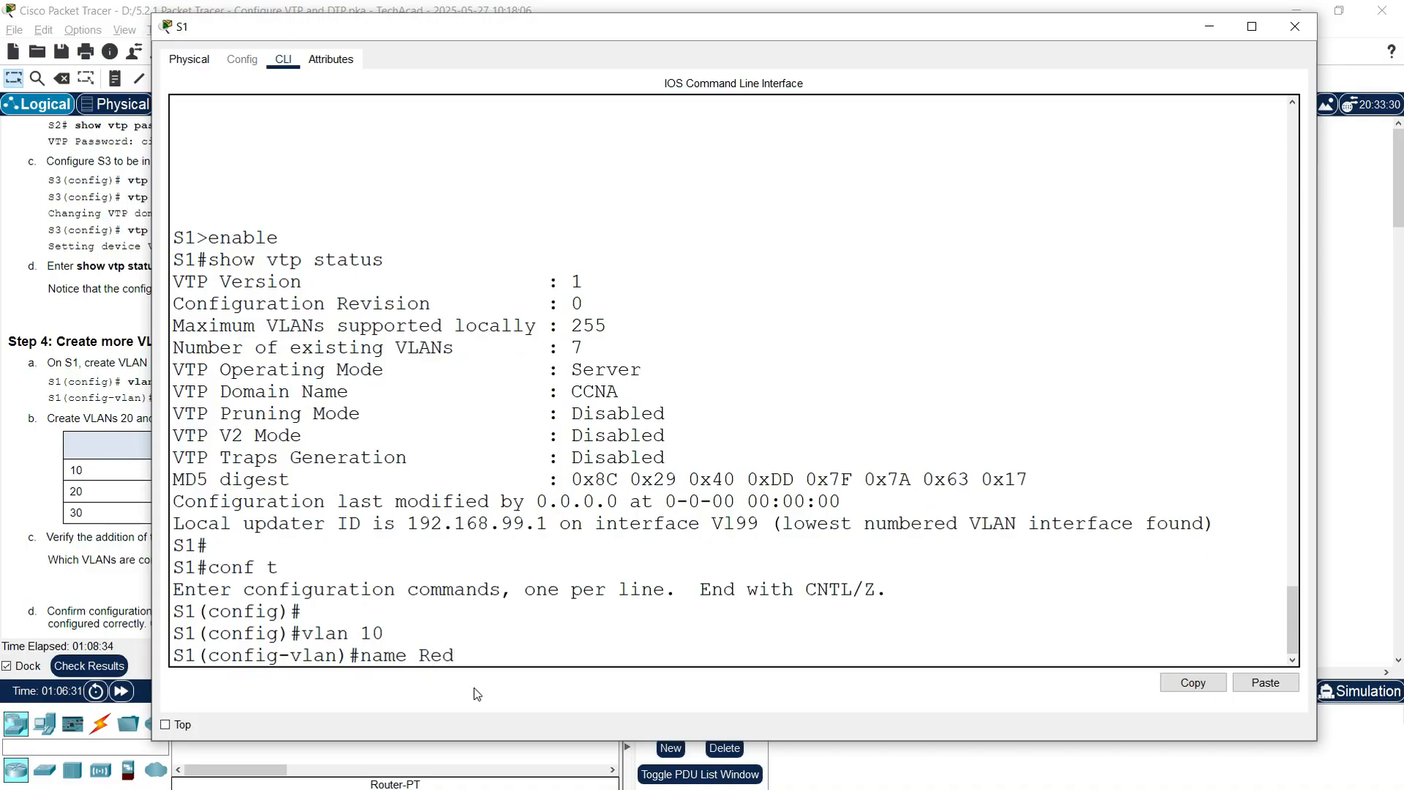
key(Return)
Step: Create VLAN 20 named Blue and VLAN 30 named Yellow on S1
text(vlan)
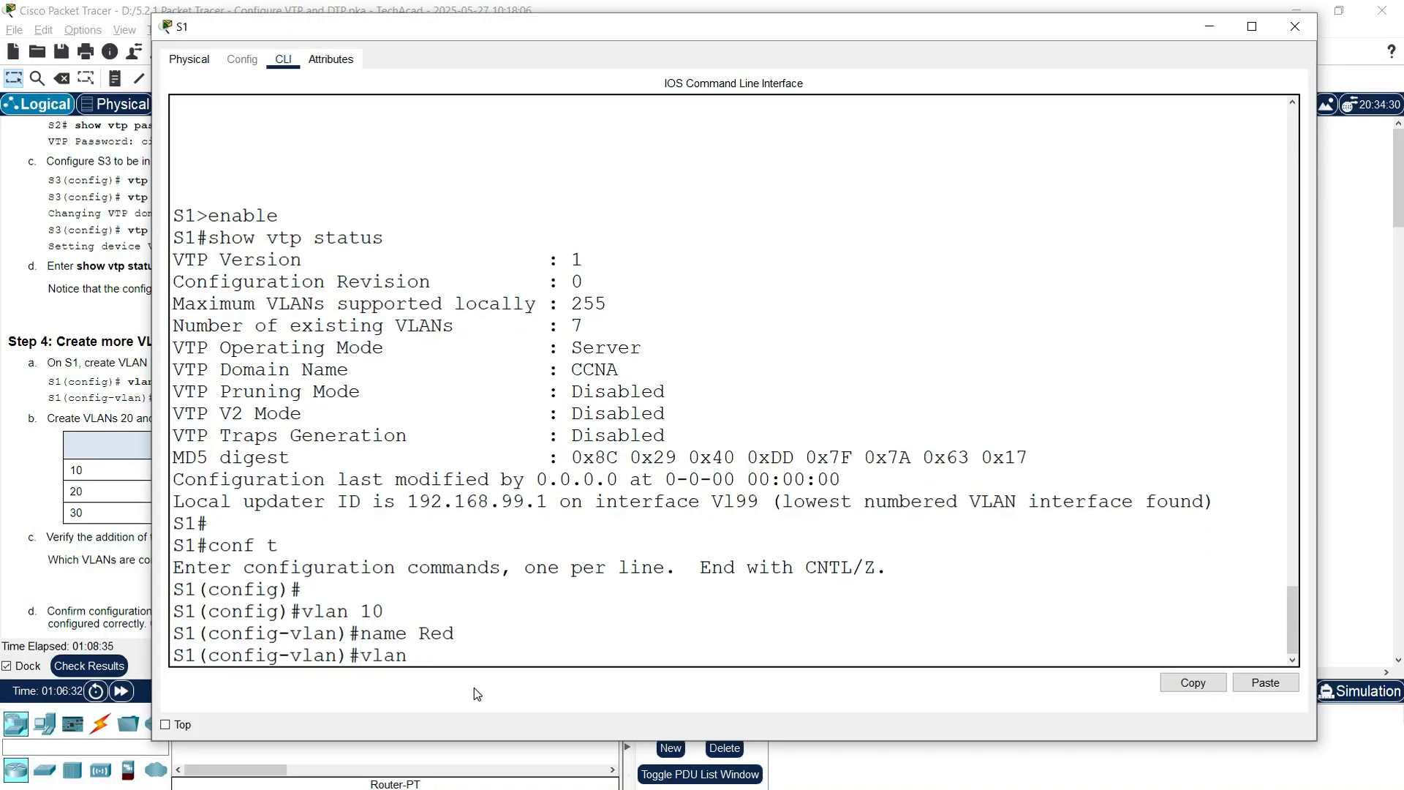
text( 20)
key(Return)
text(name Blue)
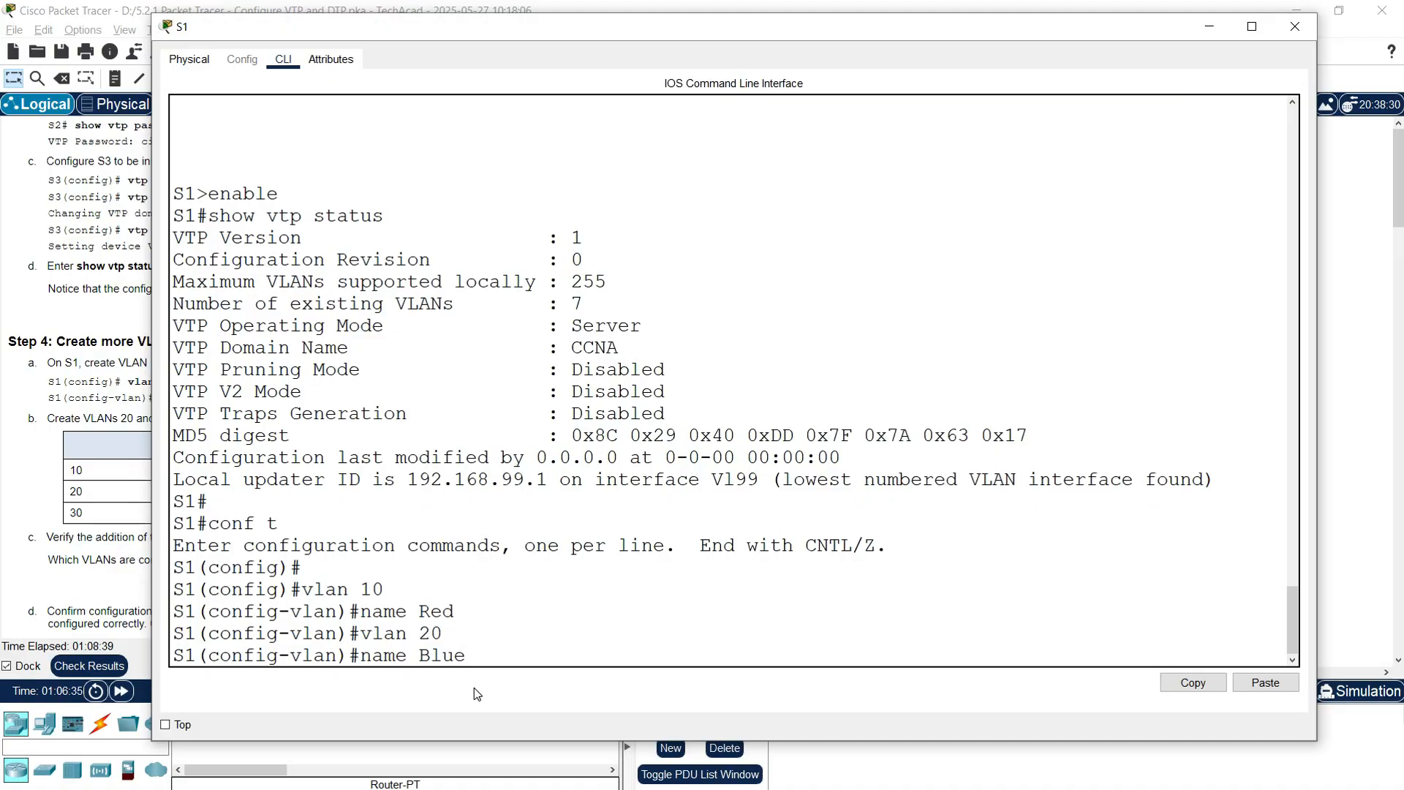
key(Return)
text(vlan 30)
key(Return)
text(name Ye)
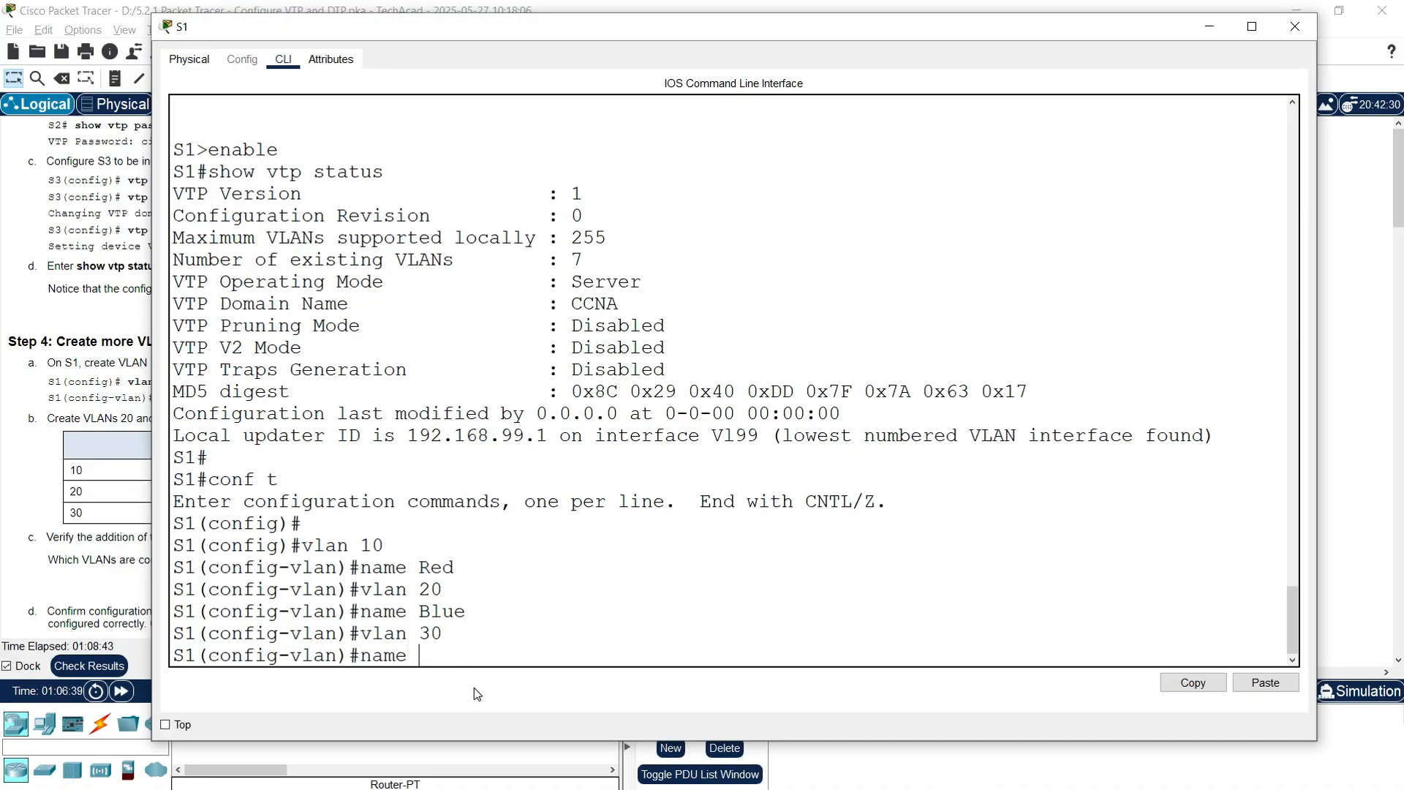
text(llow)
key(Return)
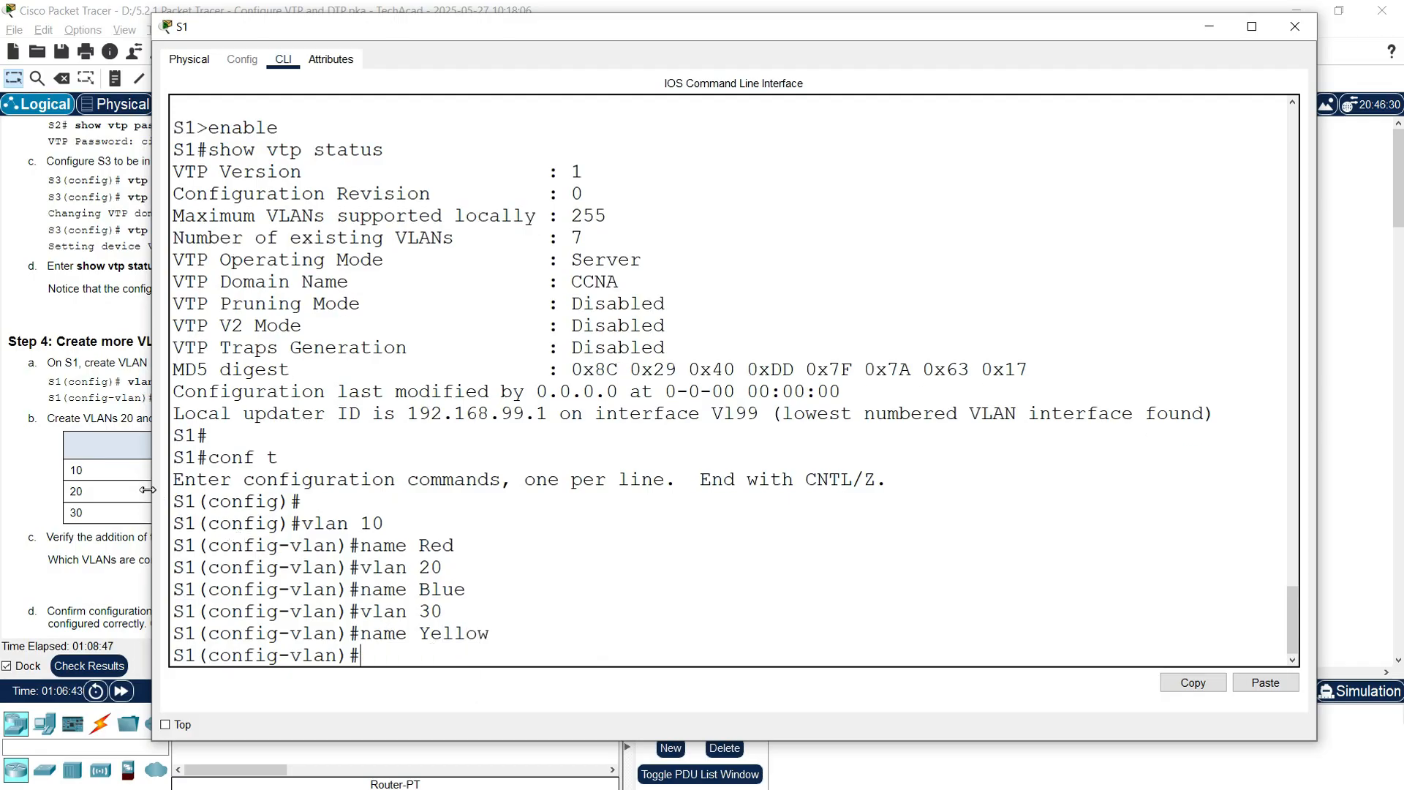
click(110, 491)
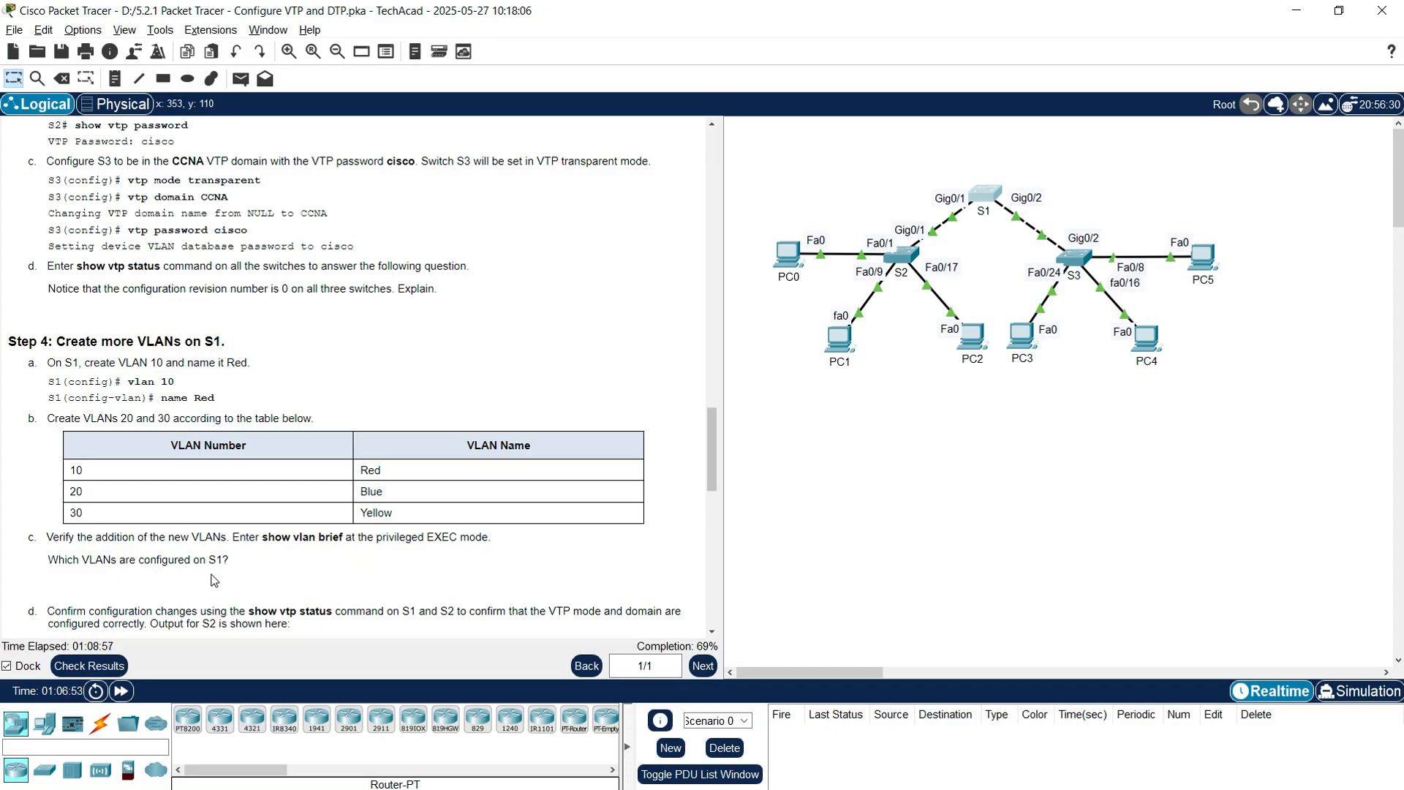
Step: Leave configuration mode on S1 and list its VLANs with show vlan brief
click(982, 199)
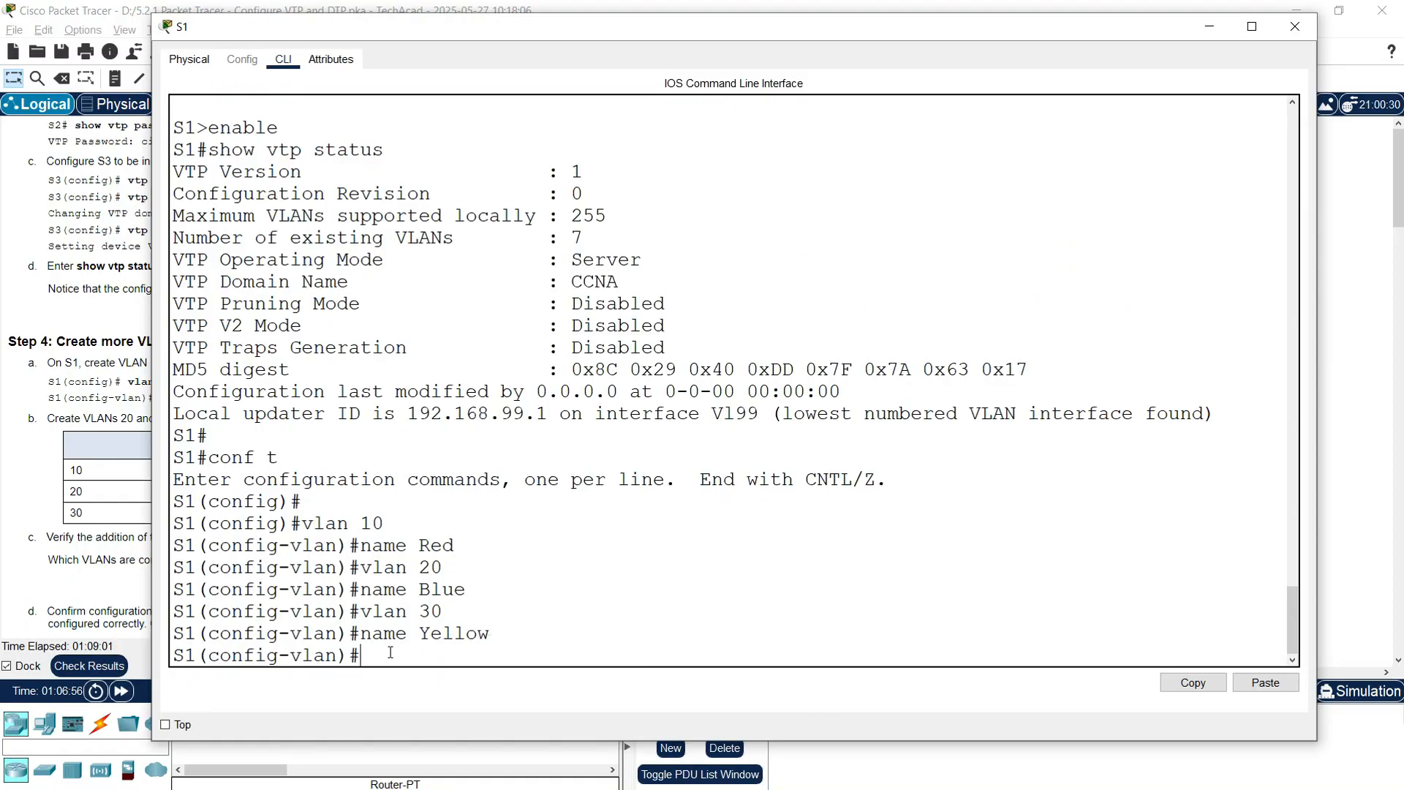
text(end)
key(Return)
text(show vlan breif)
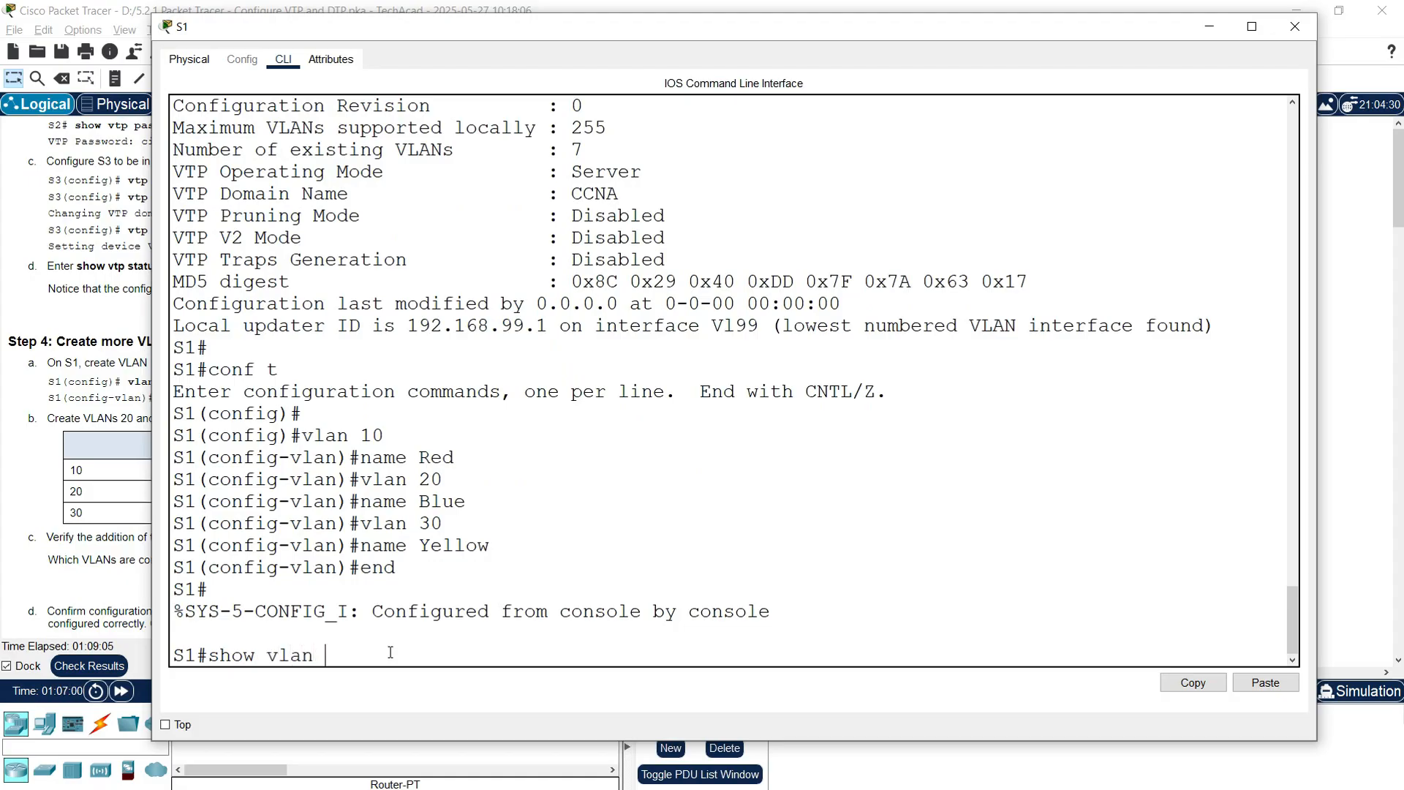
key(Return)
text(show b)
key(BackSpace)
text(vlan brief)
key(Return)
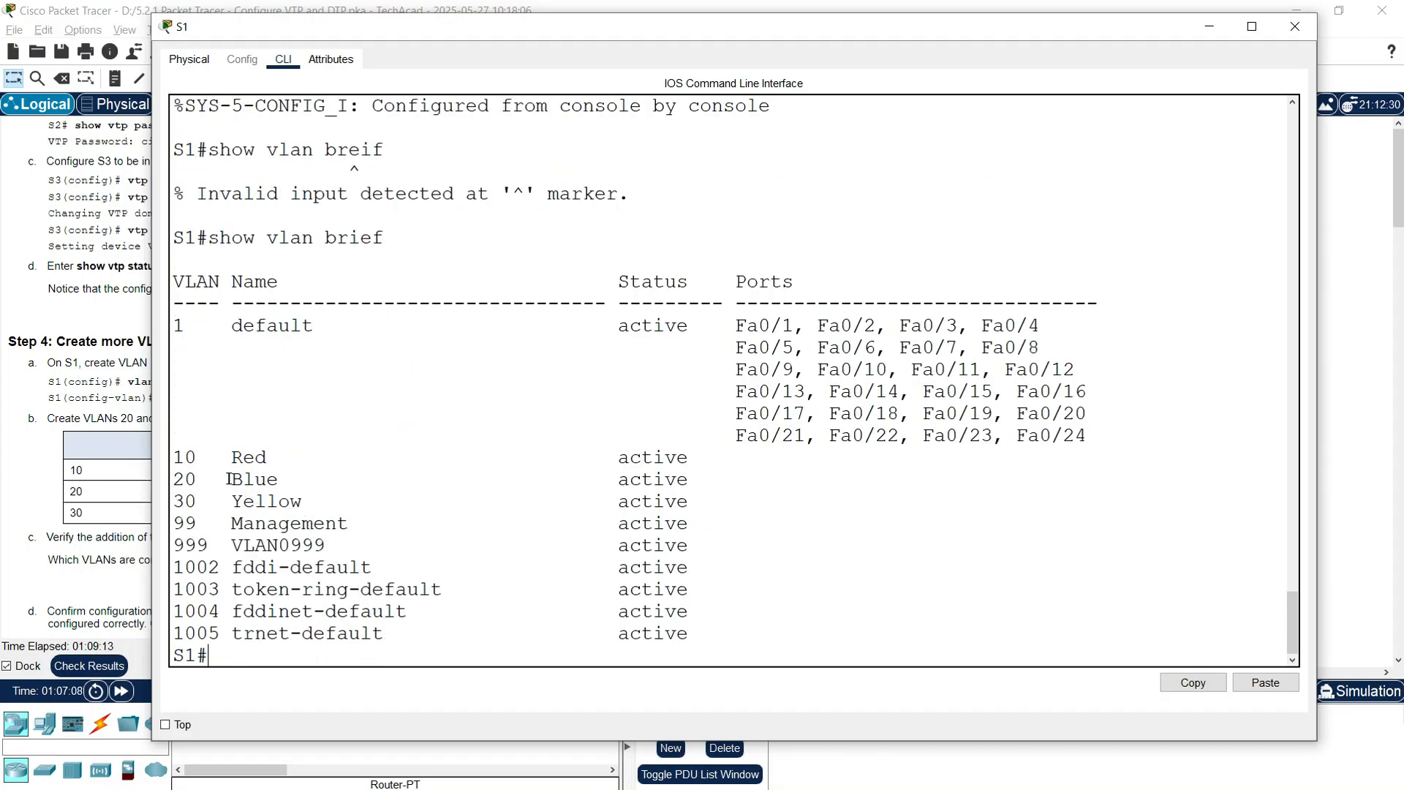
Step: Highlight S1's VLAN 10 Red, 20 Blue, 30 Yellow rows and the Management/VLAN0999 rows
drag(177, 457, 739, 506)
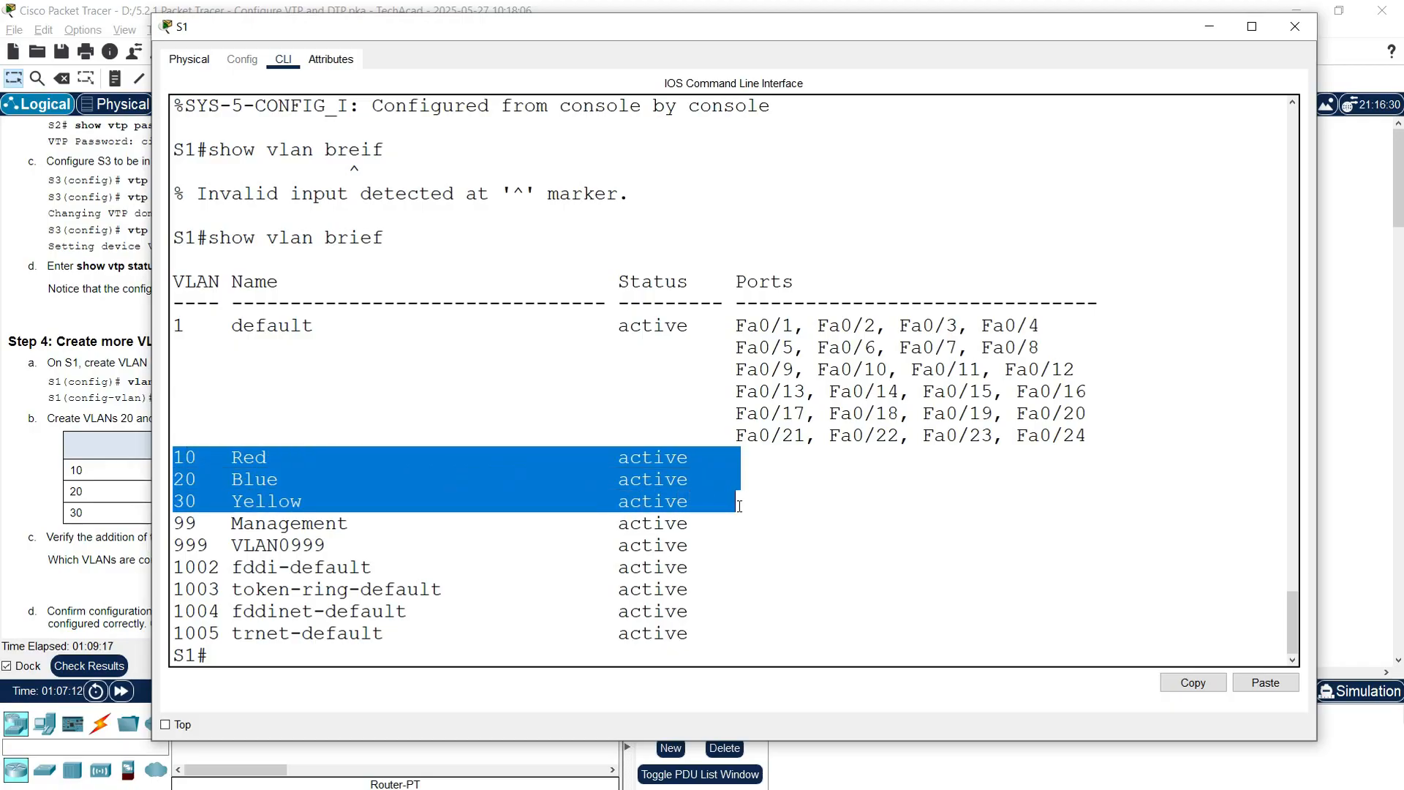
click(475, 549)
drag(178, 523, 709, 542)
drag(179, 449, 279, 503)
double_click(234, 458)
click(251, 503)
Step: Close S1's console and scroll the instructions to Step 5: Observe VTP transparent mode
click(1294, 27)
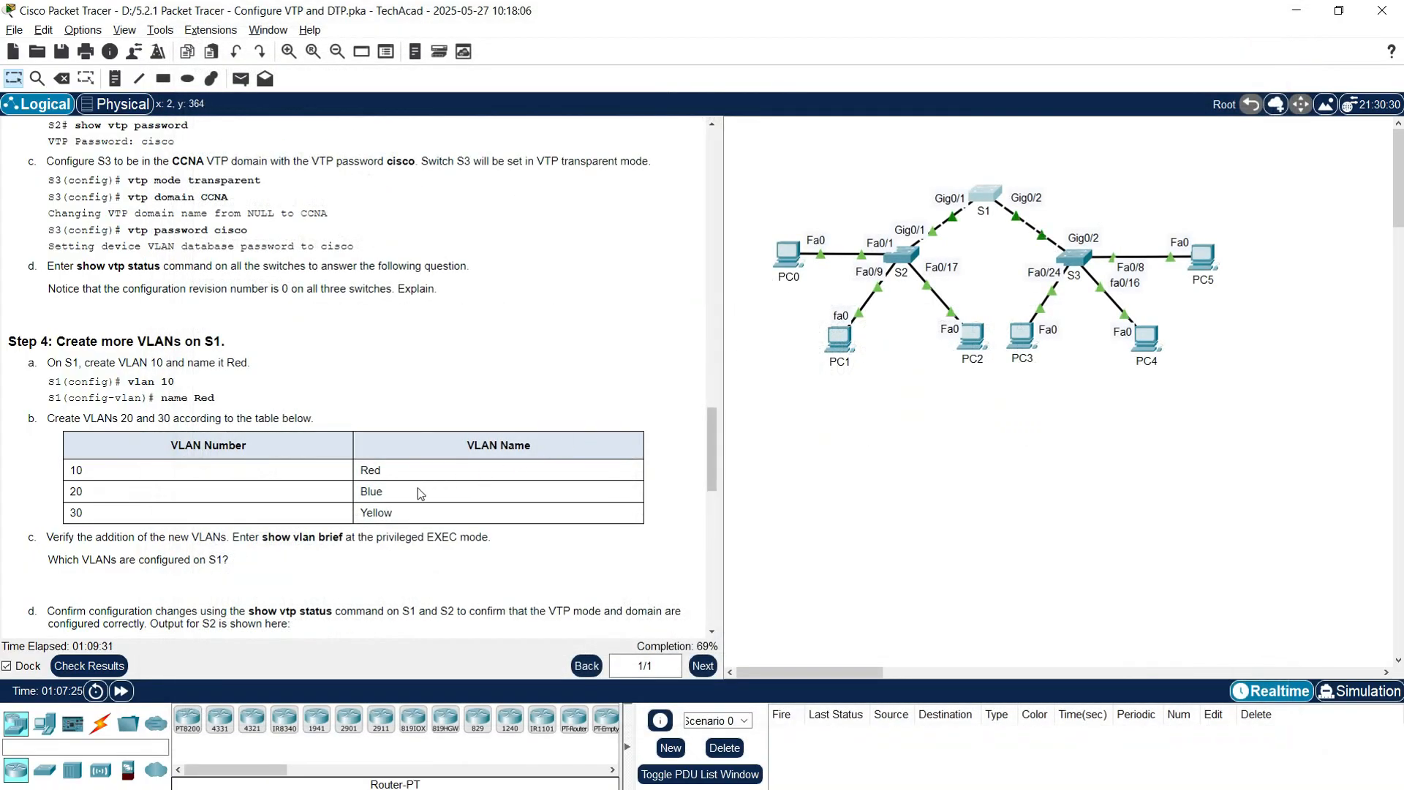
scroll(284, 579, down, 1)
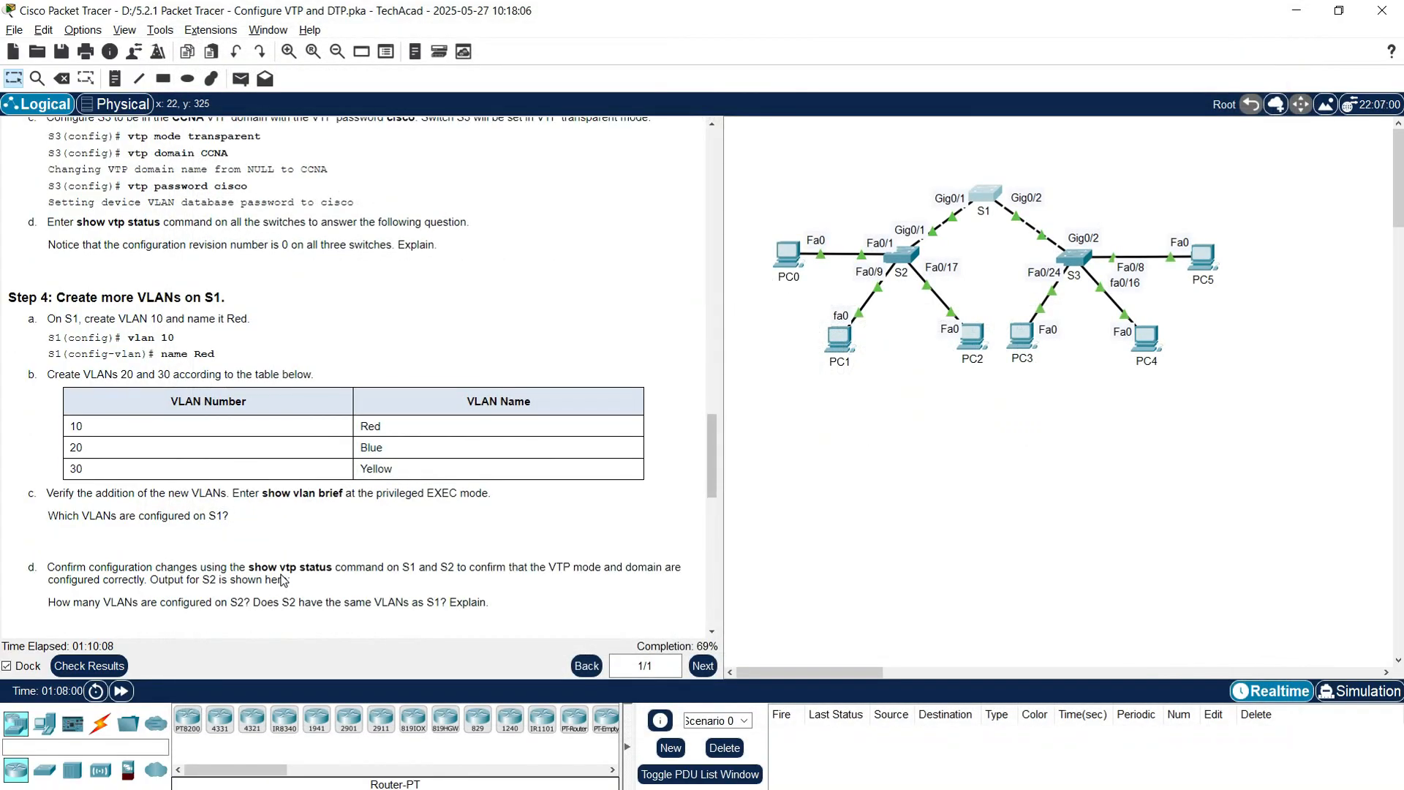
scroll(139, 505, down, 1)
scroll(138, 505, down, 2)
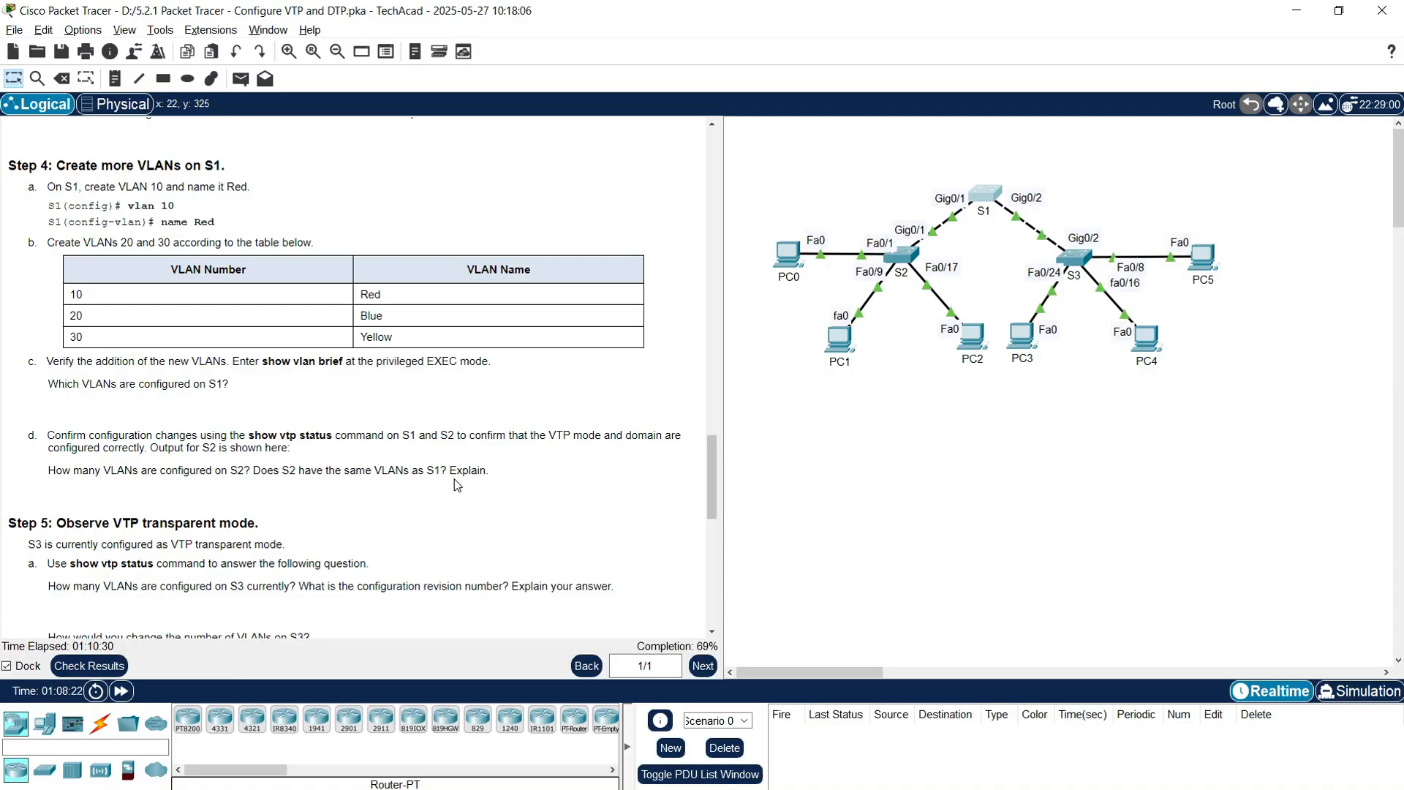
Step: Confirm S1's show vtp status reports configuration revision 6
click(985, 196)
click(1337, 79)
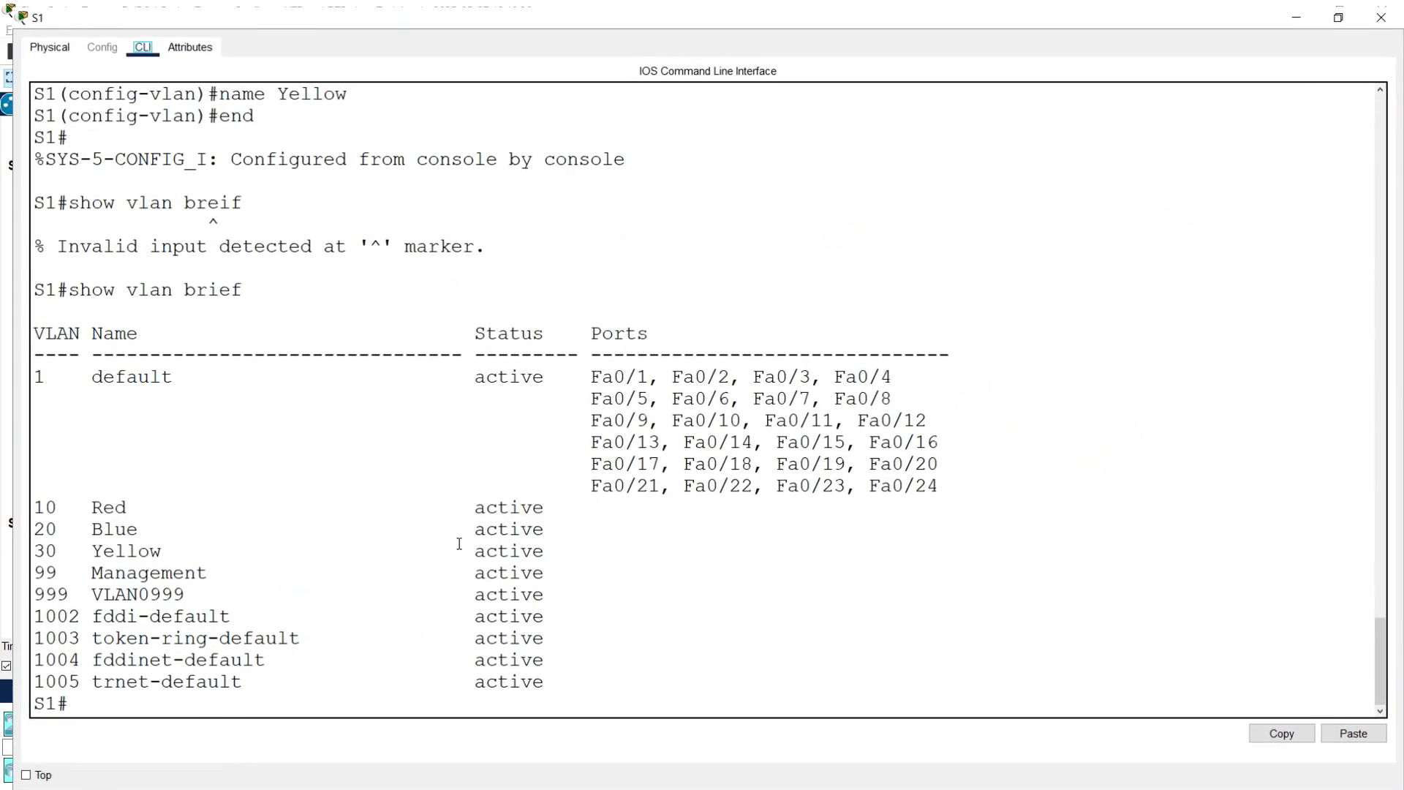
text(show vtp status)
key(Return)
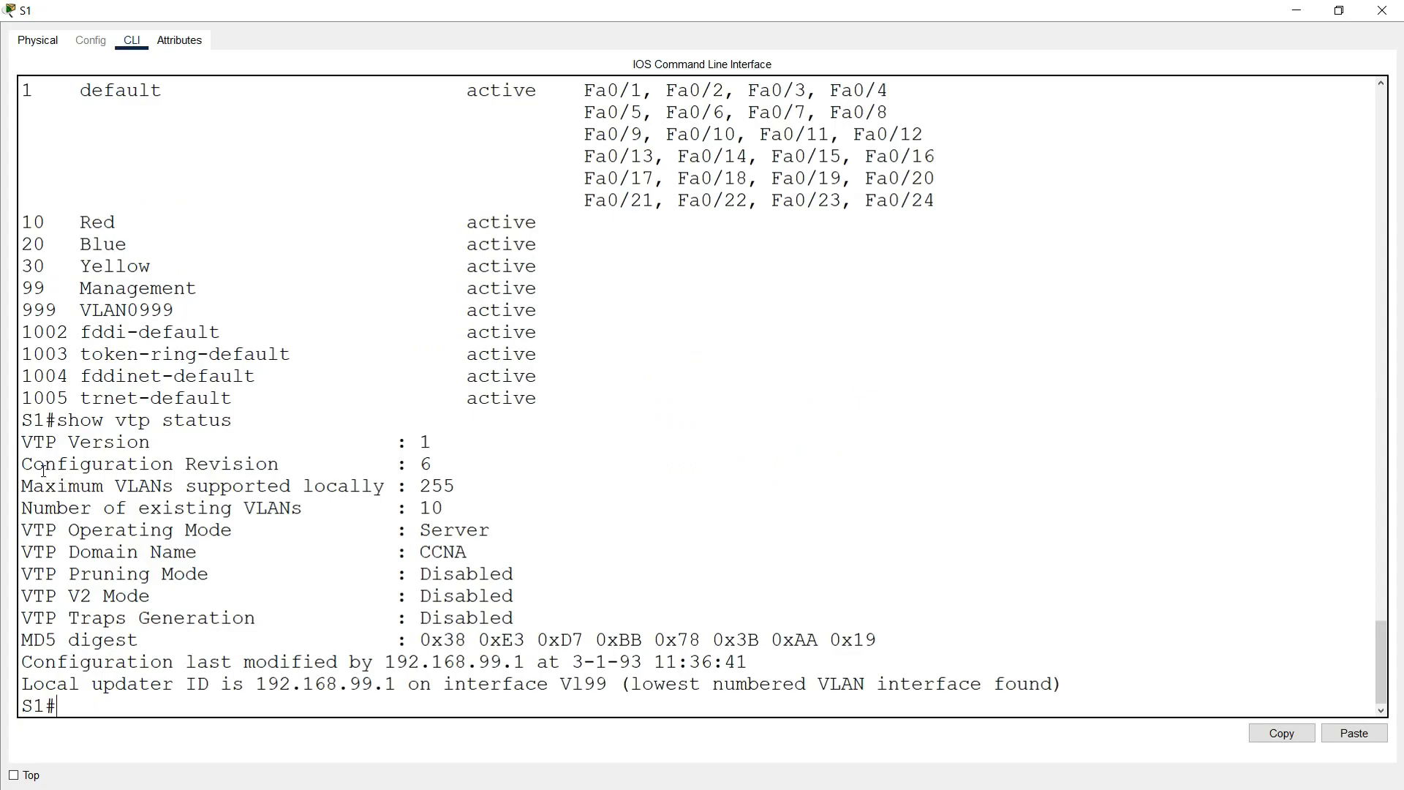
drag(23, 465, 430, 471)
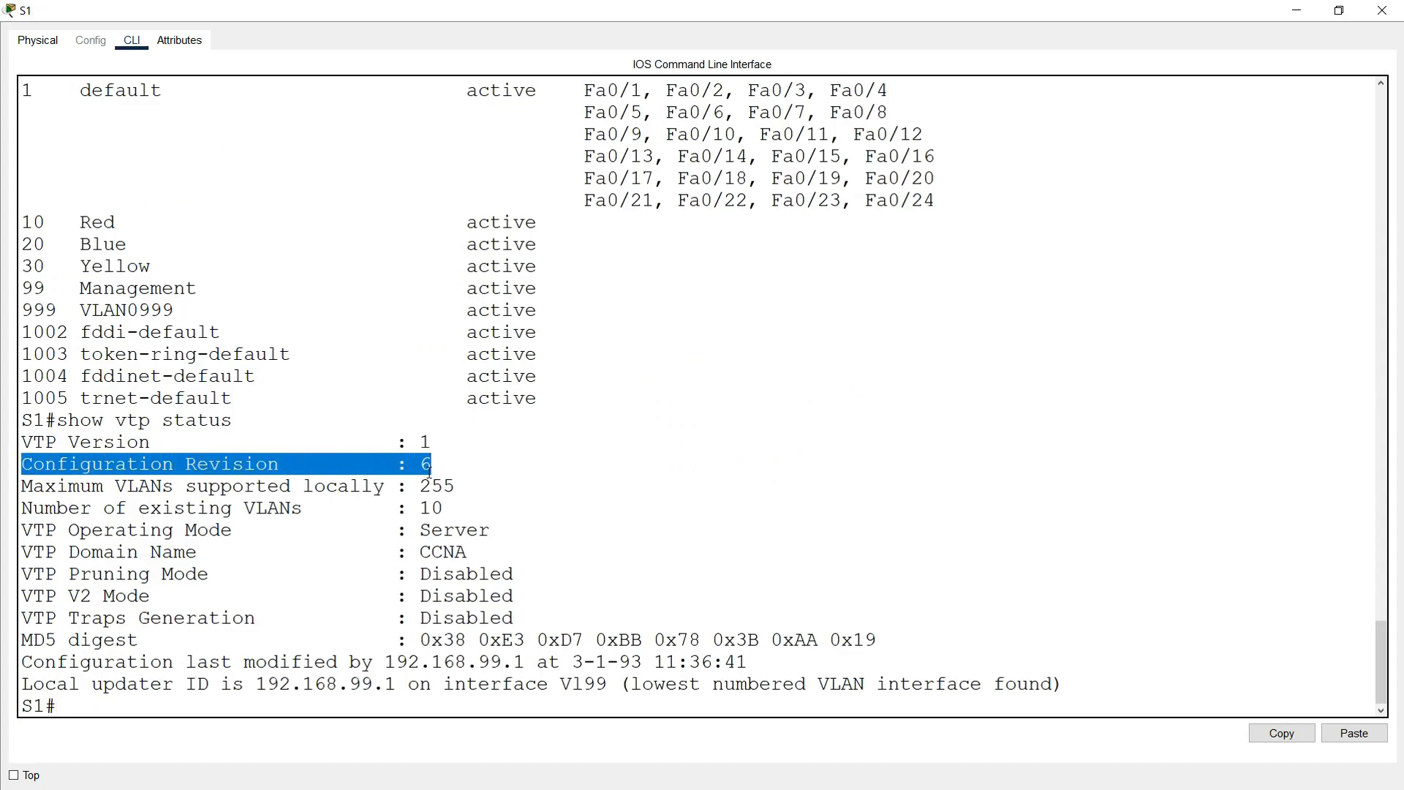
drag(46, 223, 27, 267)
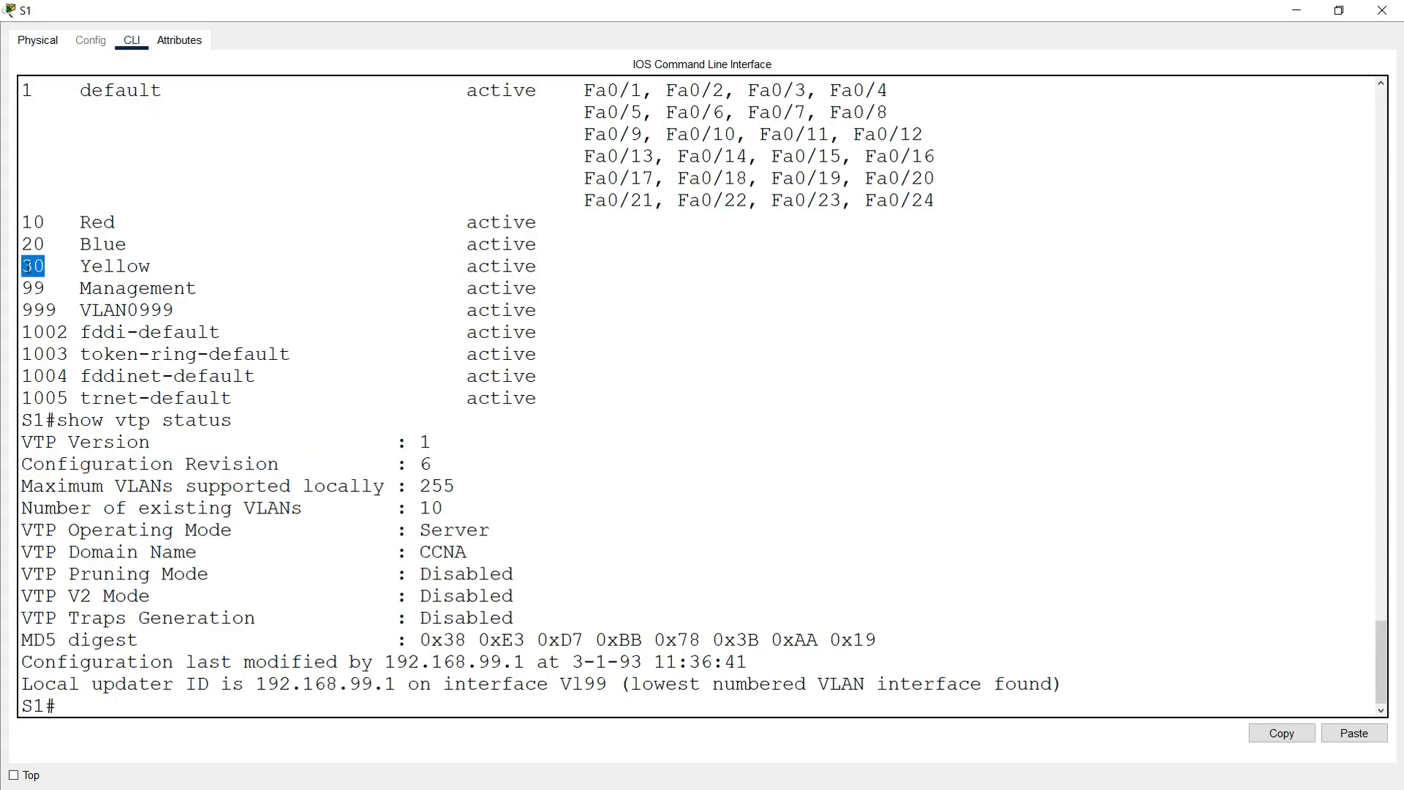
drag(80, 224, 114, 223)
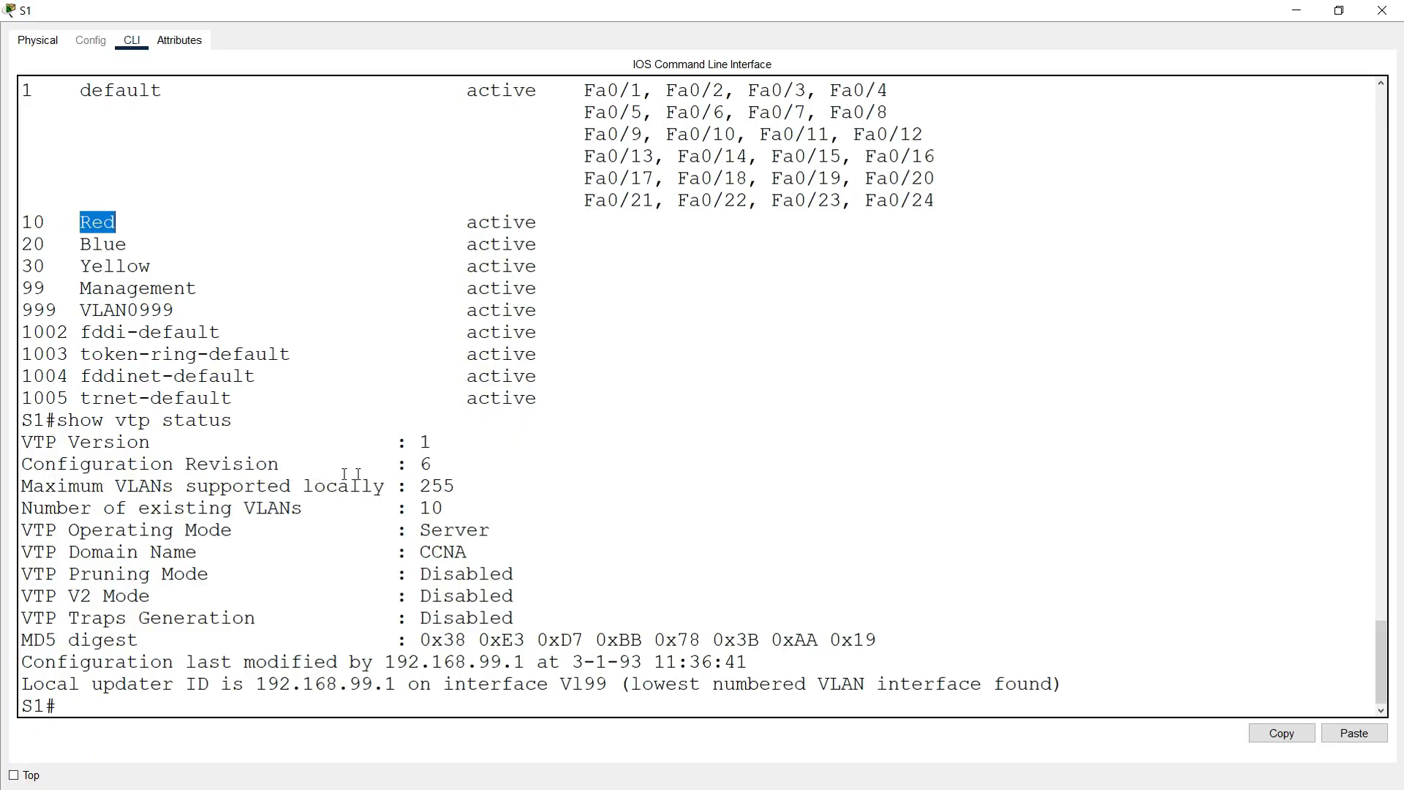
drag(425, 469, 432, 465)
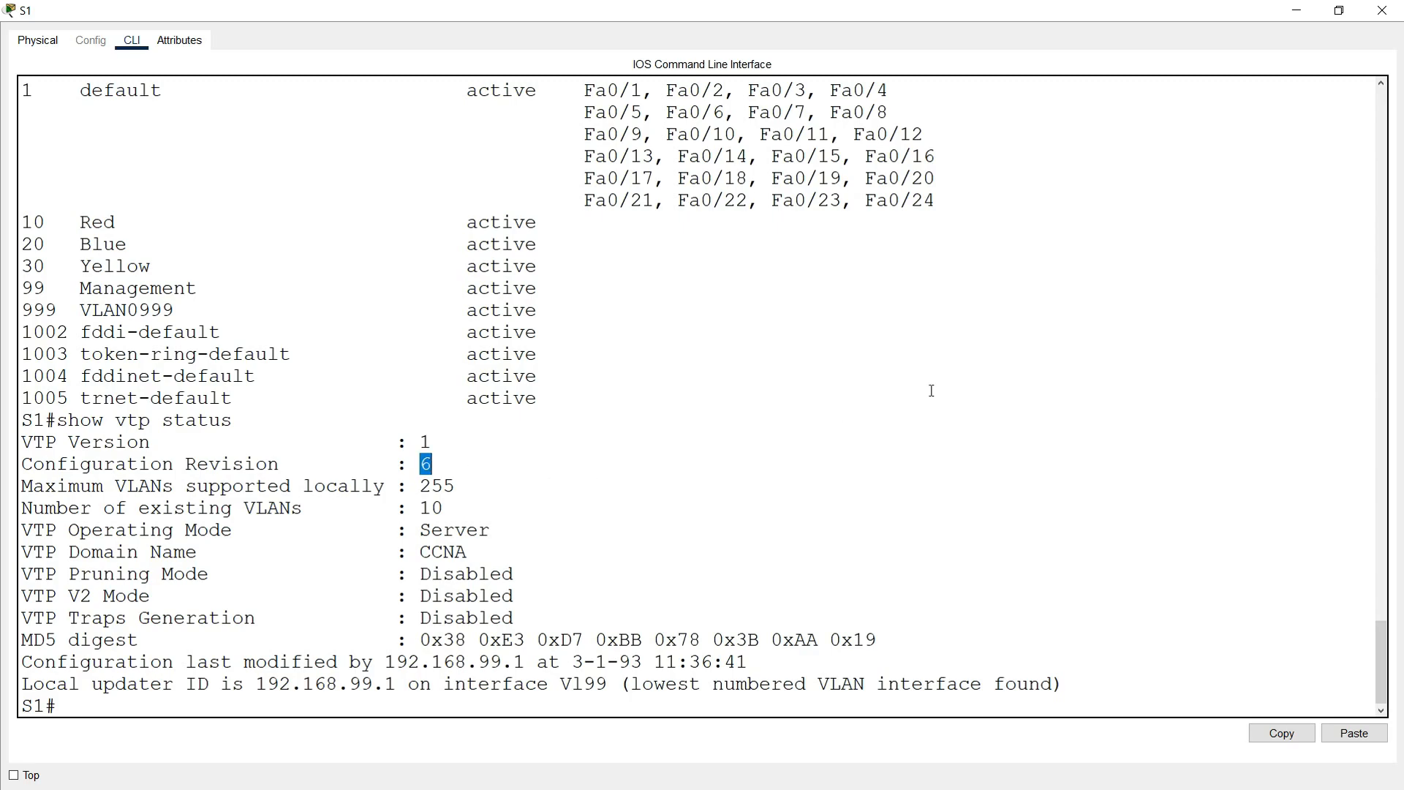
click(1382, 10)
Step: Confirm S2's configuration revision changed from 0 to 6 in show vtp status
click(904, 258)
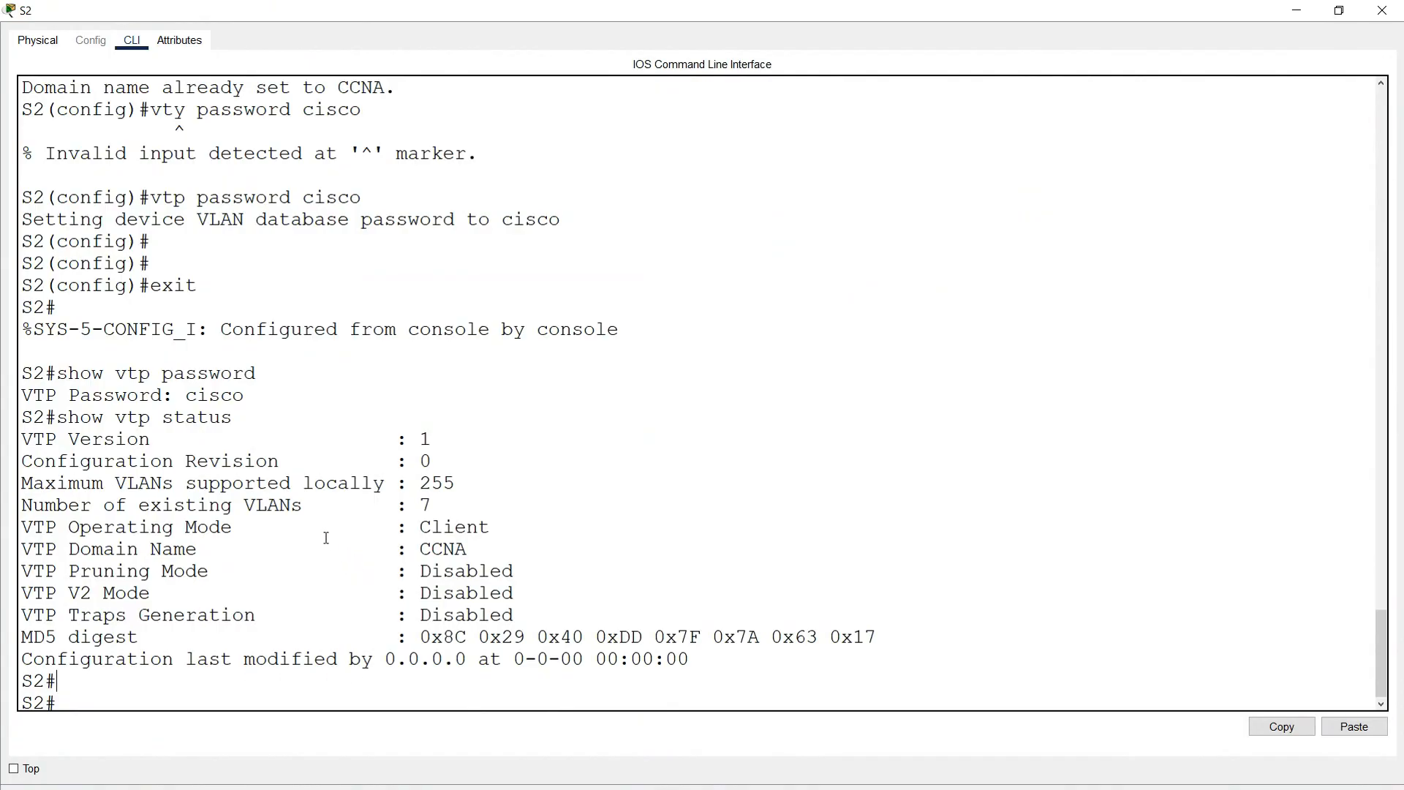
drag(33, 463, 429, 468)
click(104, 684)
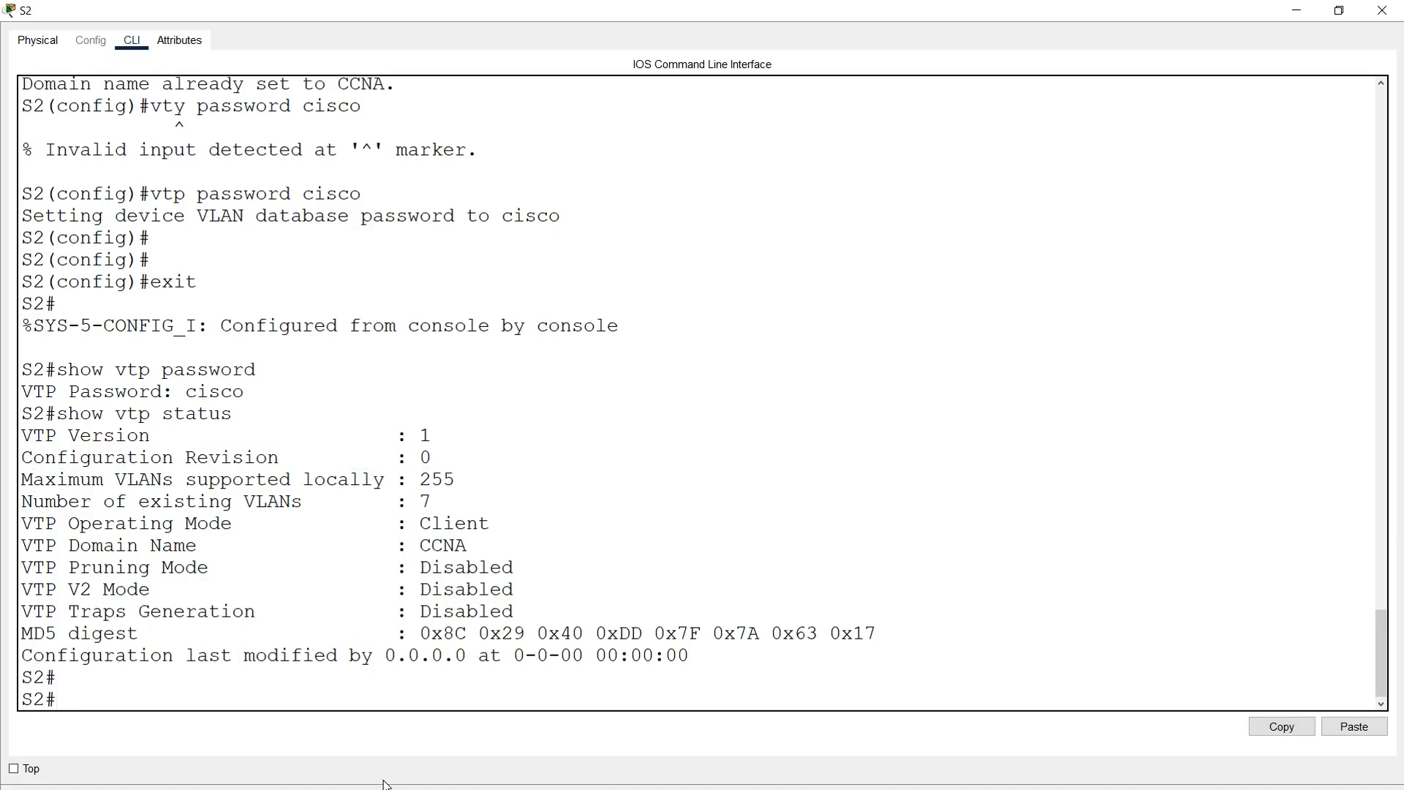
text(show vtp status)
key(Return)
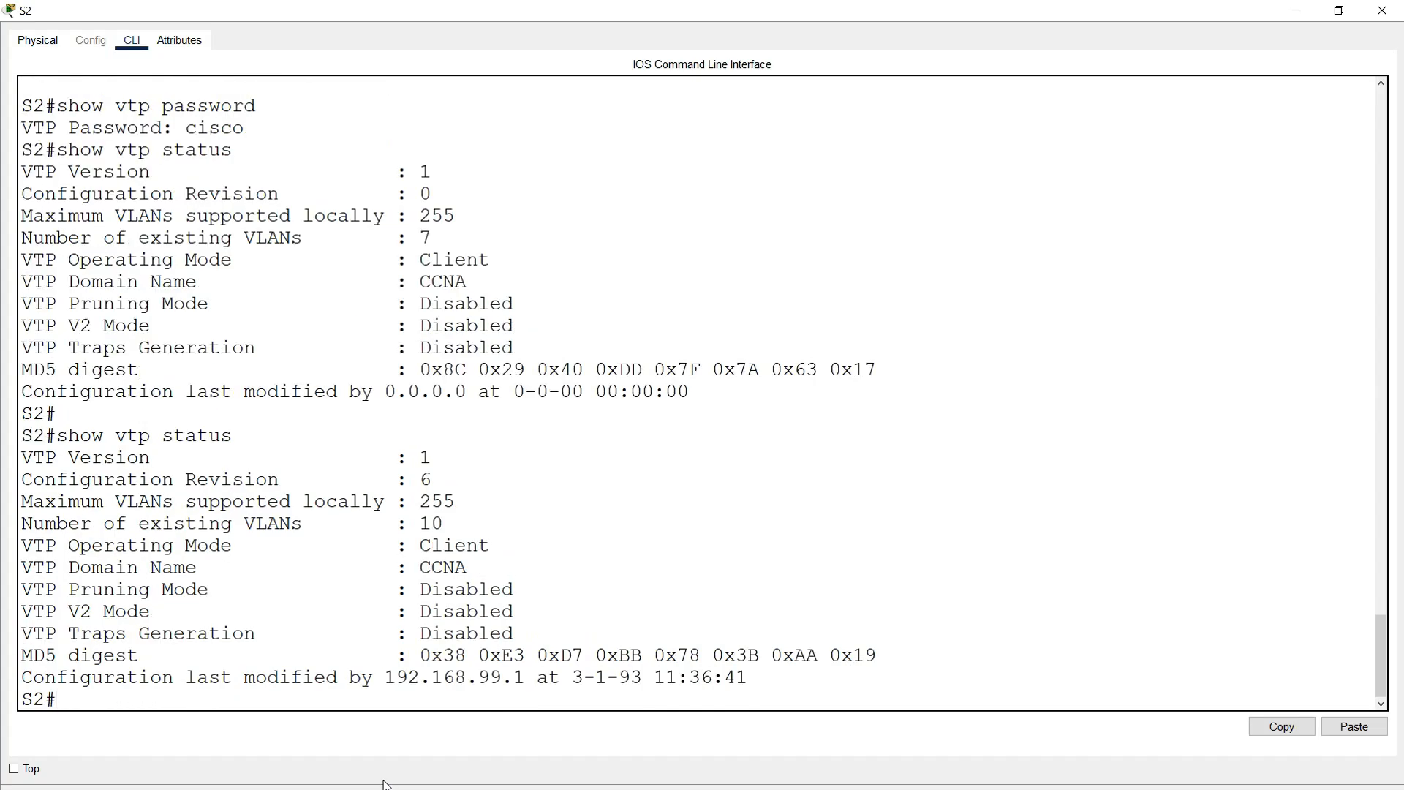
drag(22, 479, 450, 479)
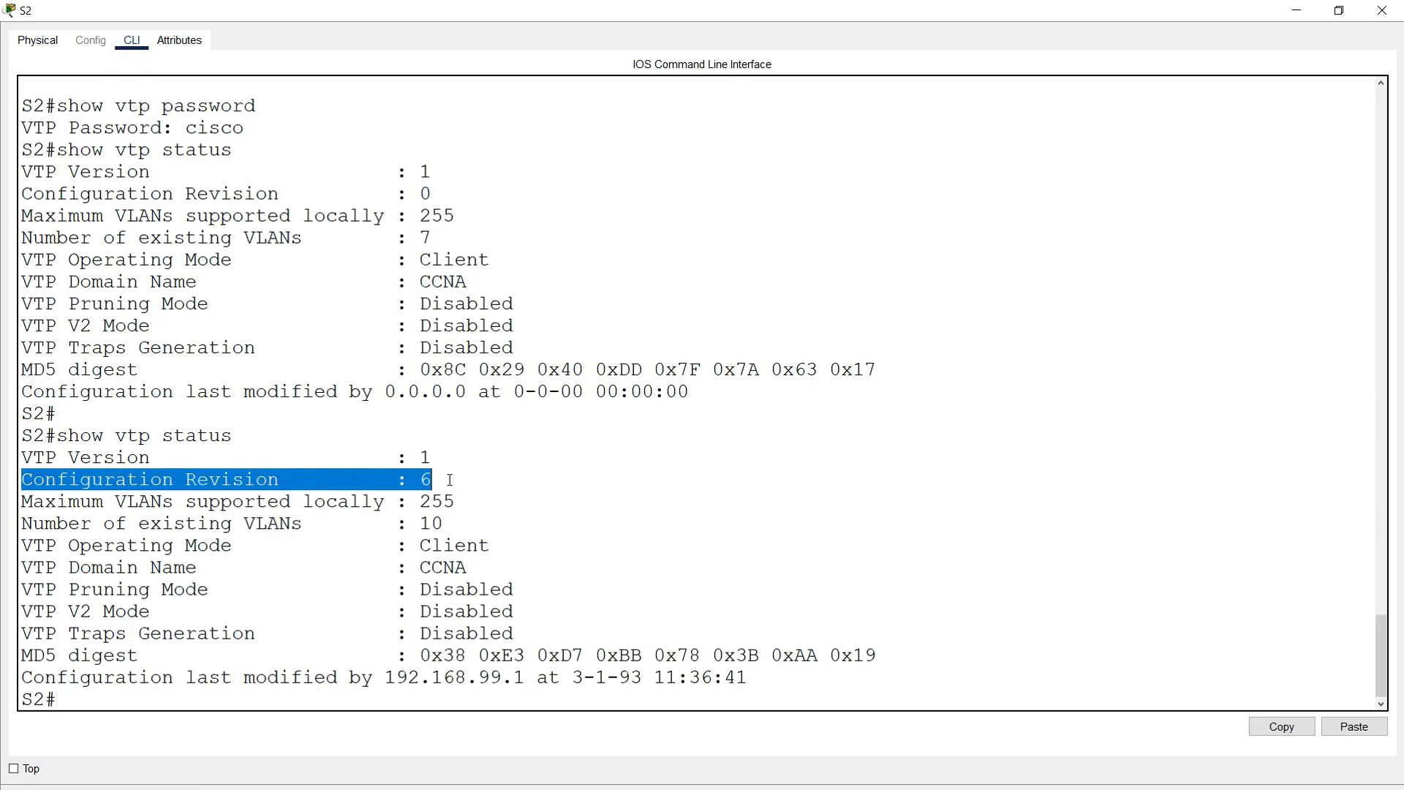
click(162, 695)
Step: Verify S2's show vlan brief lists VLANs 10 Red, 20 Blue and 30 Yellow
text(show vlan )
text(breif)
key(BackSpace)
key(BackSpace)
key(BackSpace)
text(ief)
key(Return)
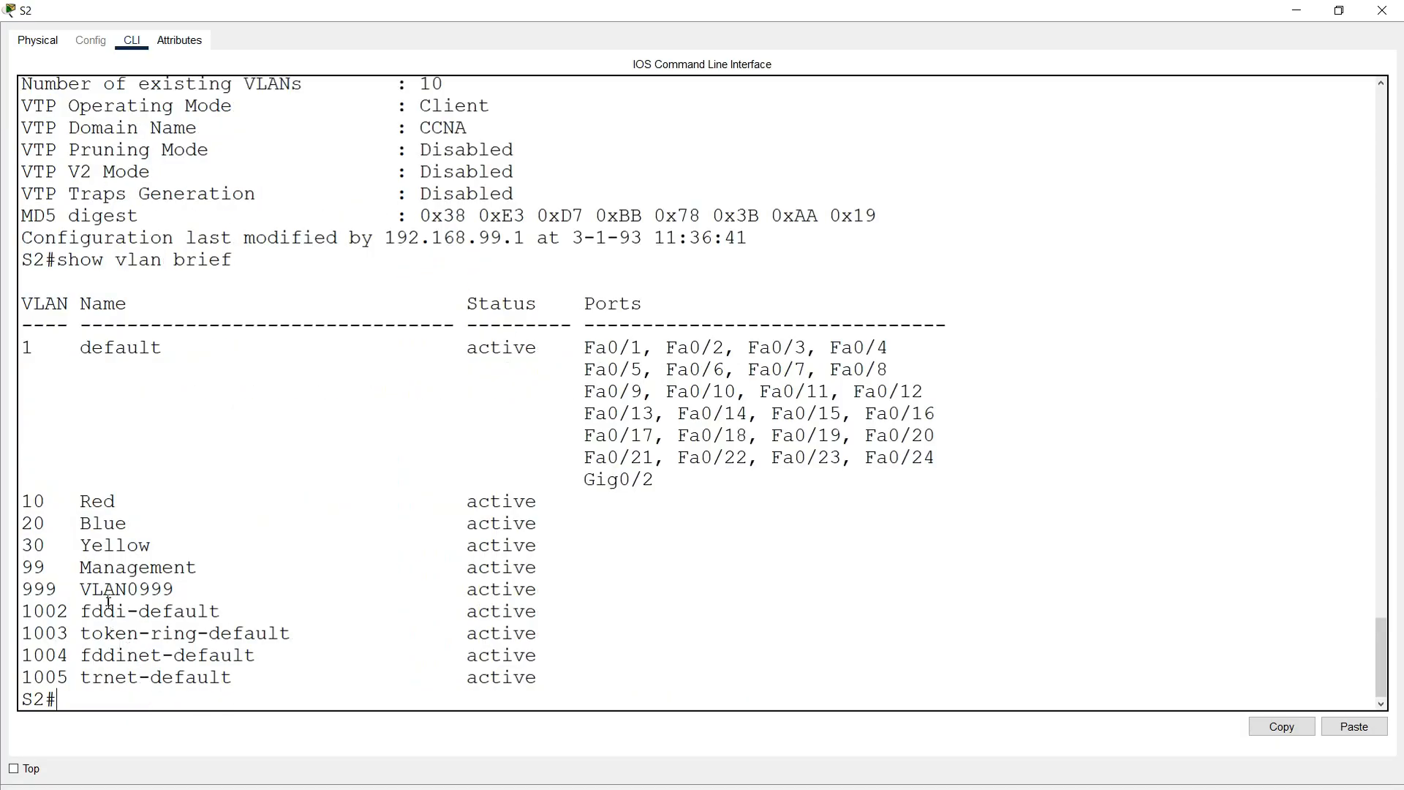
drag(28, 503, 589, 554)
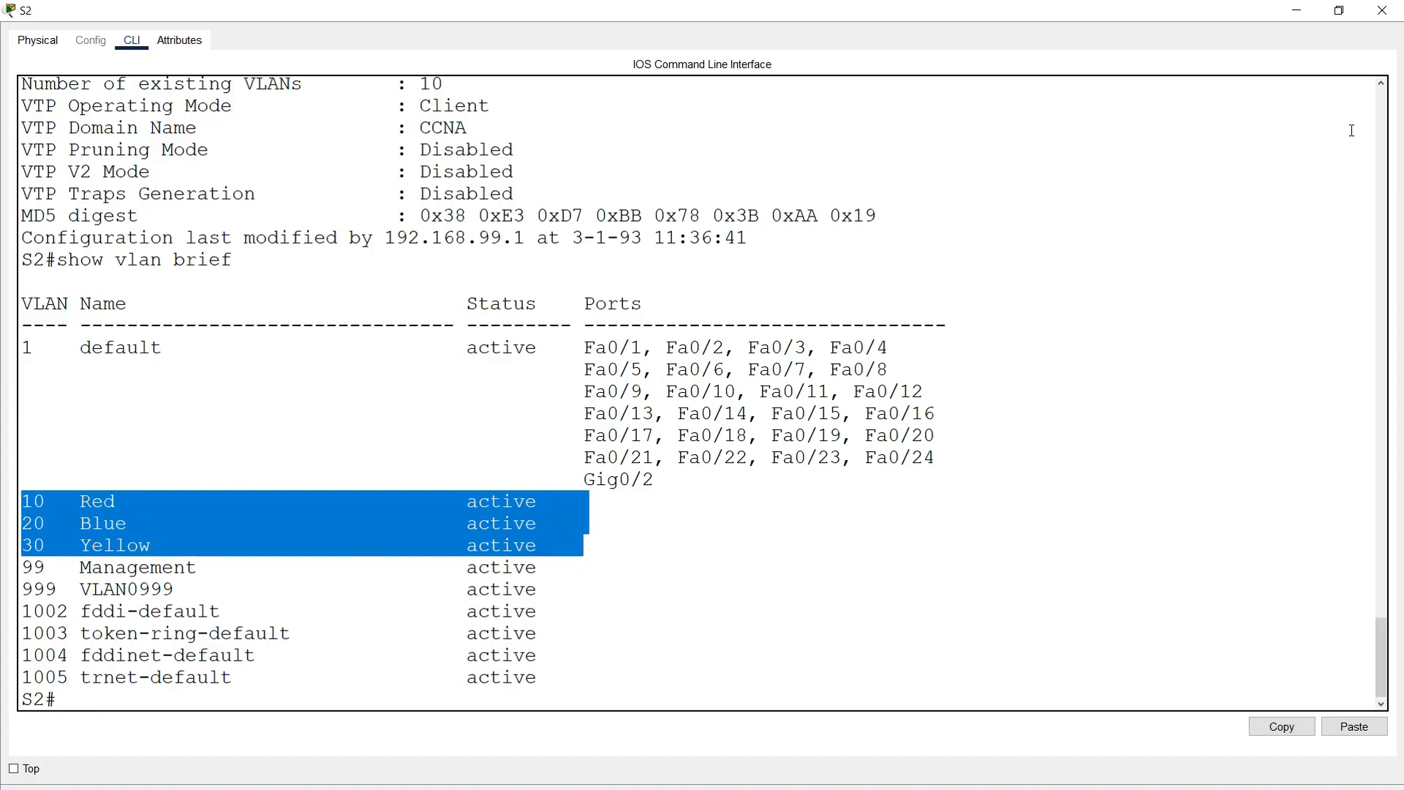
click(1381, 10)
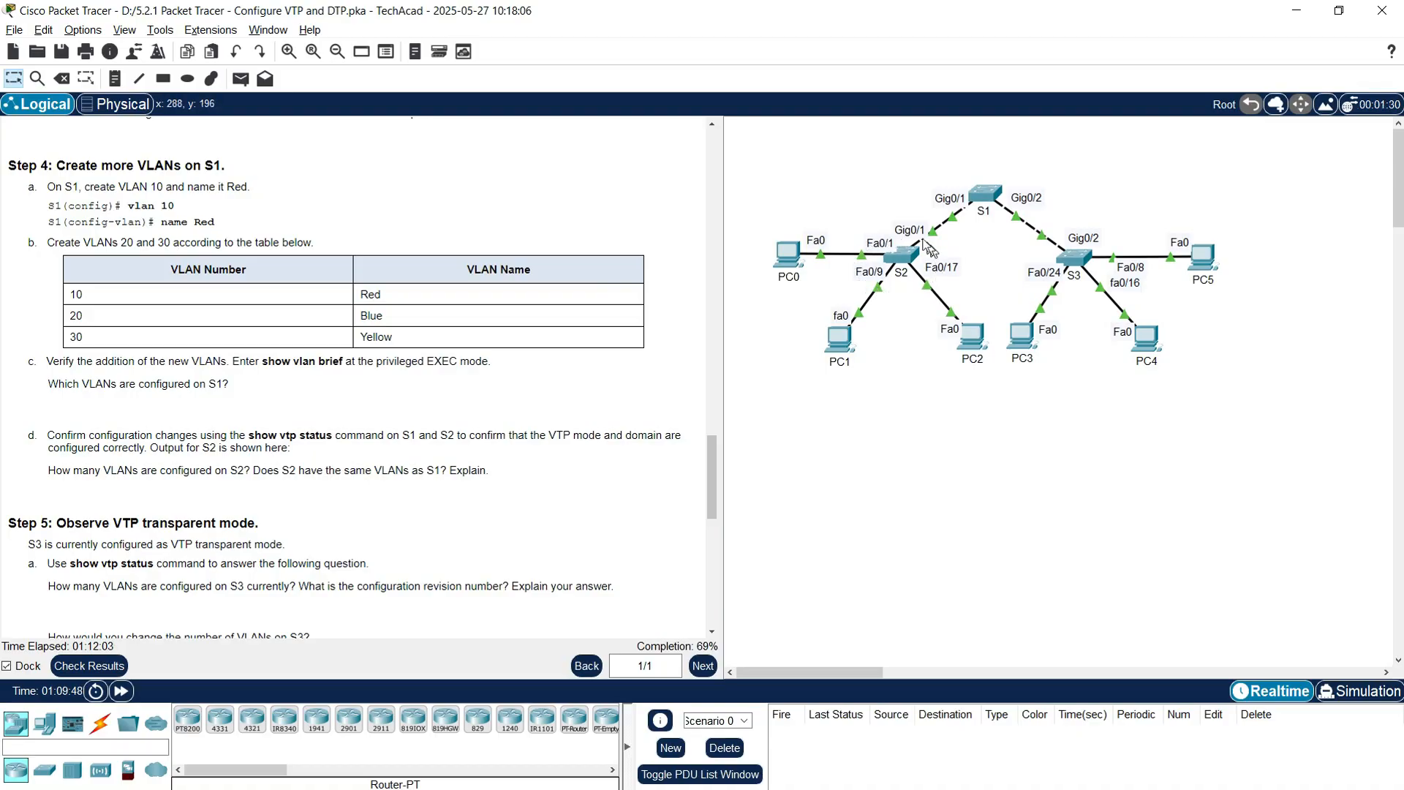
Step: Confirm S3's show vtp status reports transparent mode at configuration revision 0
click(1076, 281)
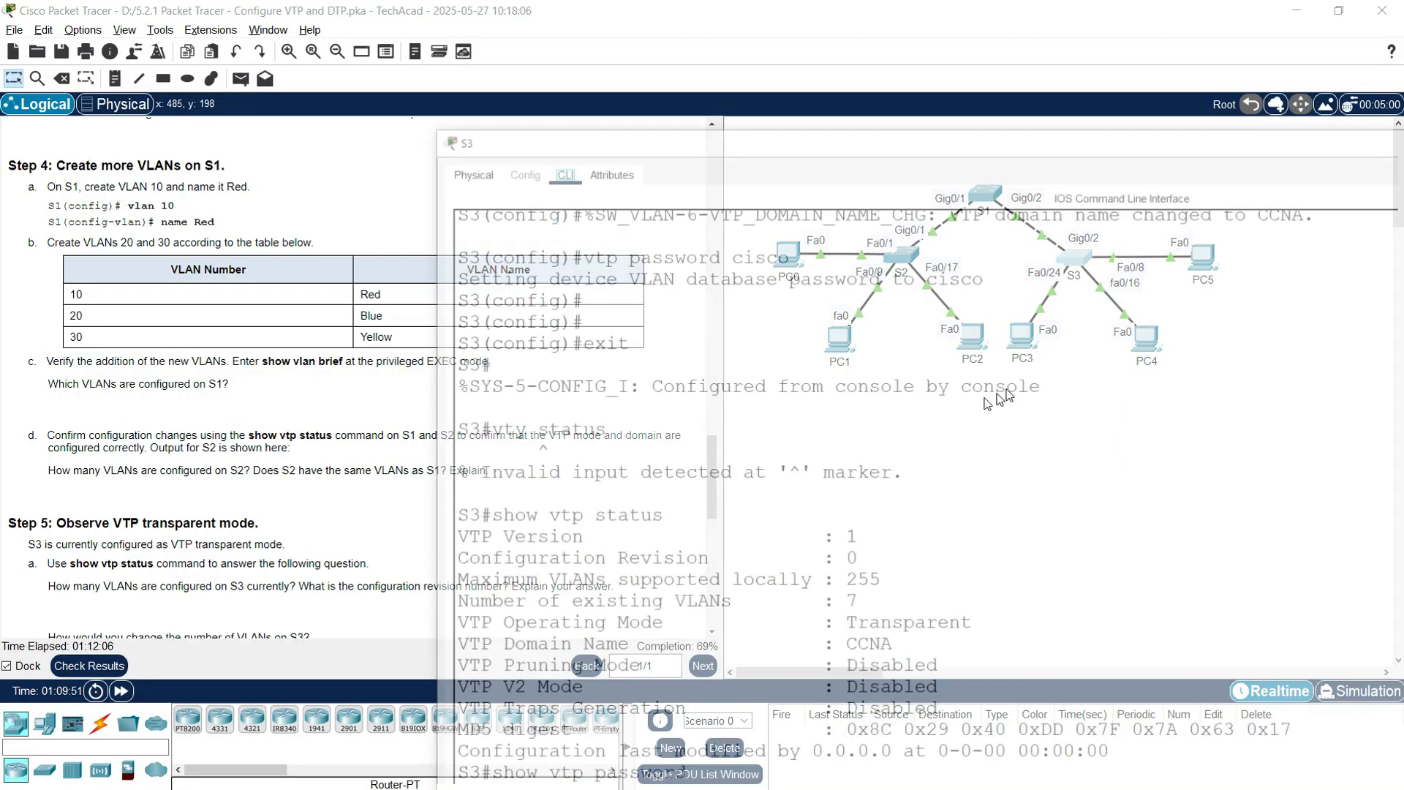
text(show)
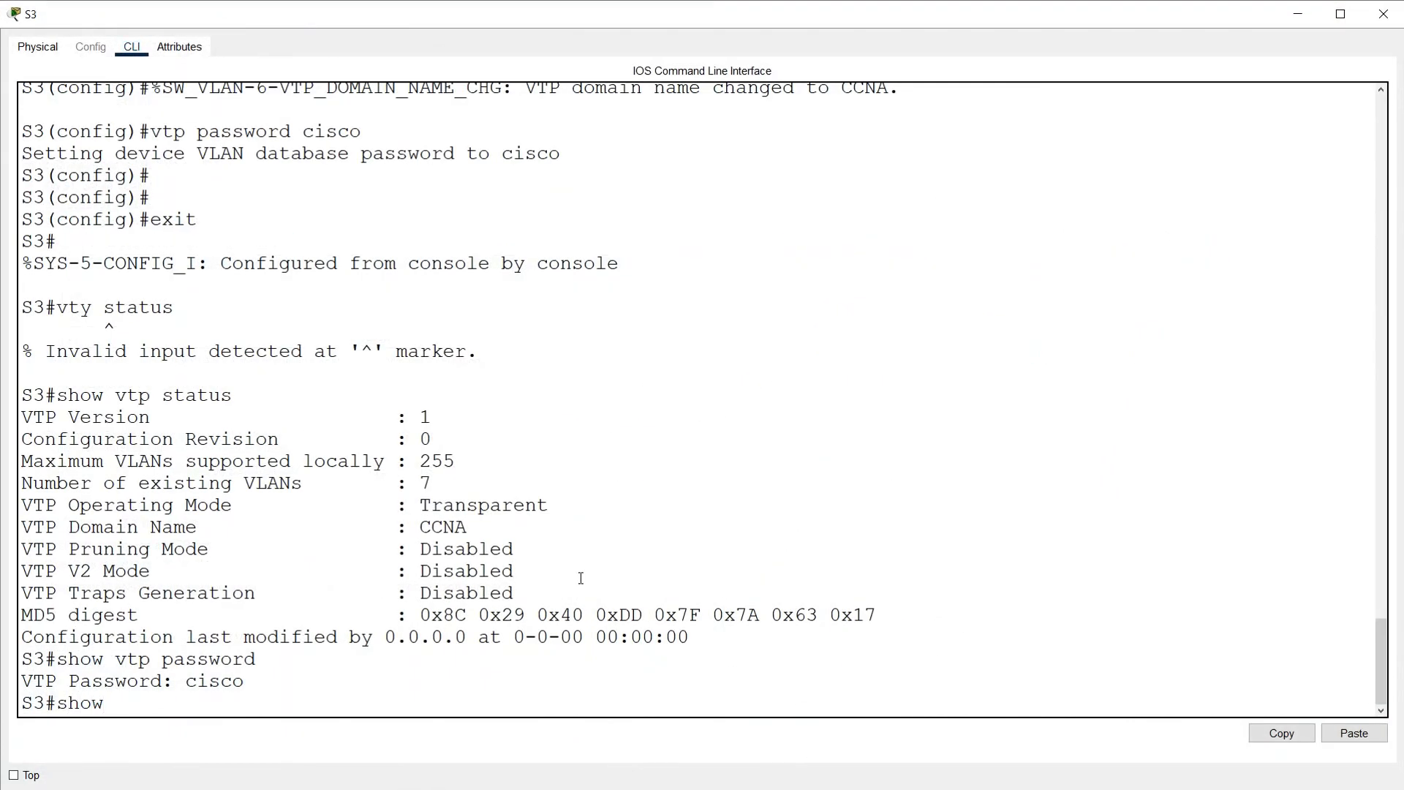
text( vtp status)
key(Return)
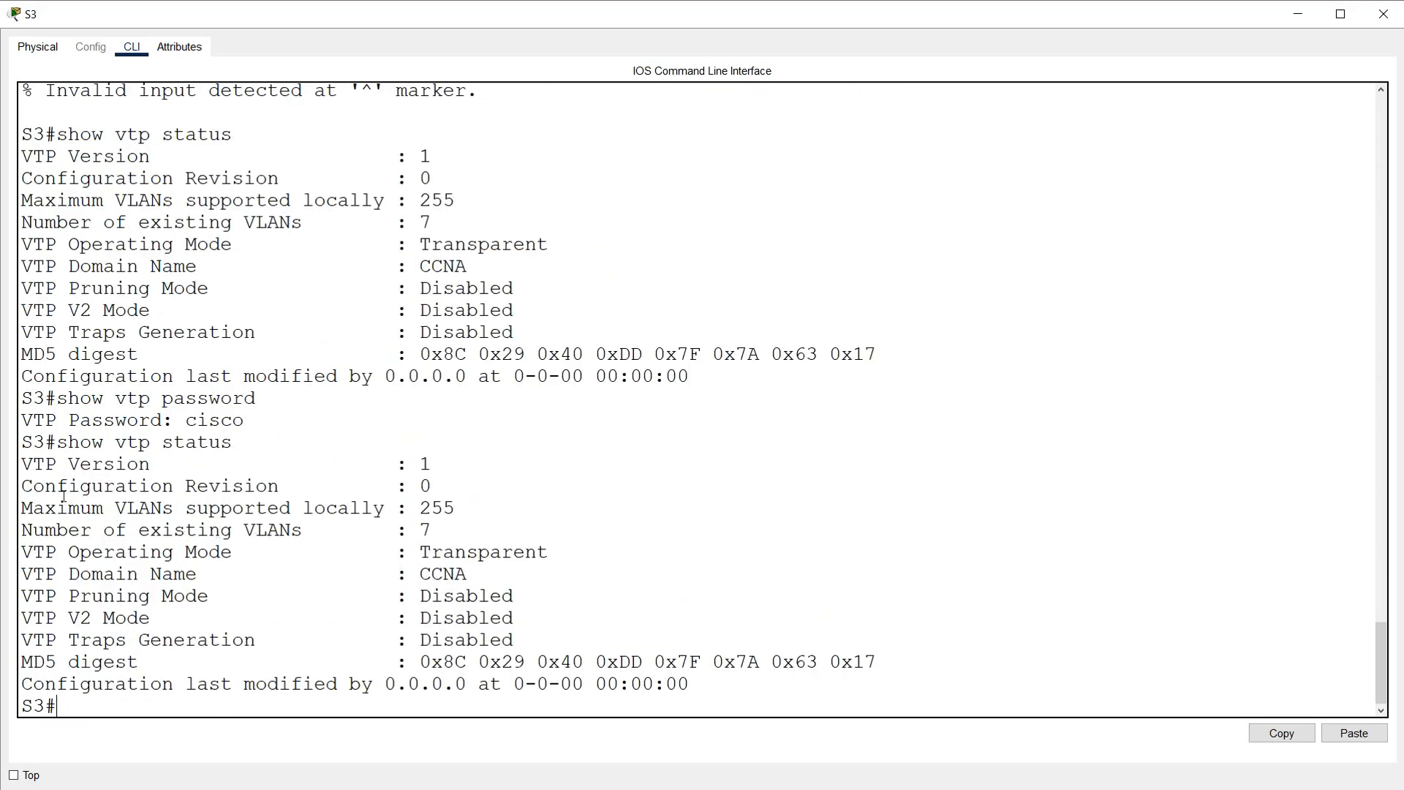
drag(32, 486, 428, 487)
click(86, 700)
Step: Verify S3's show vlan brief holds only Management and VLAN0999 beyond the defaults
text(show vlan breif)
key(BackSpace)
key(BackSpace)
text(ie)
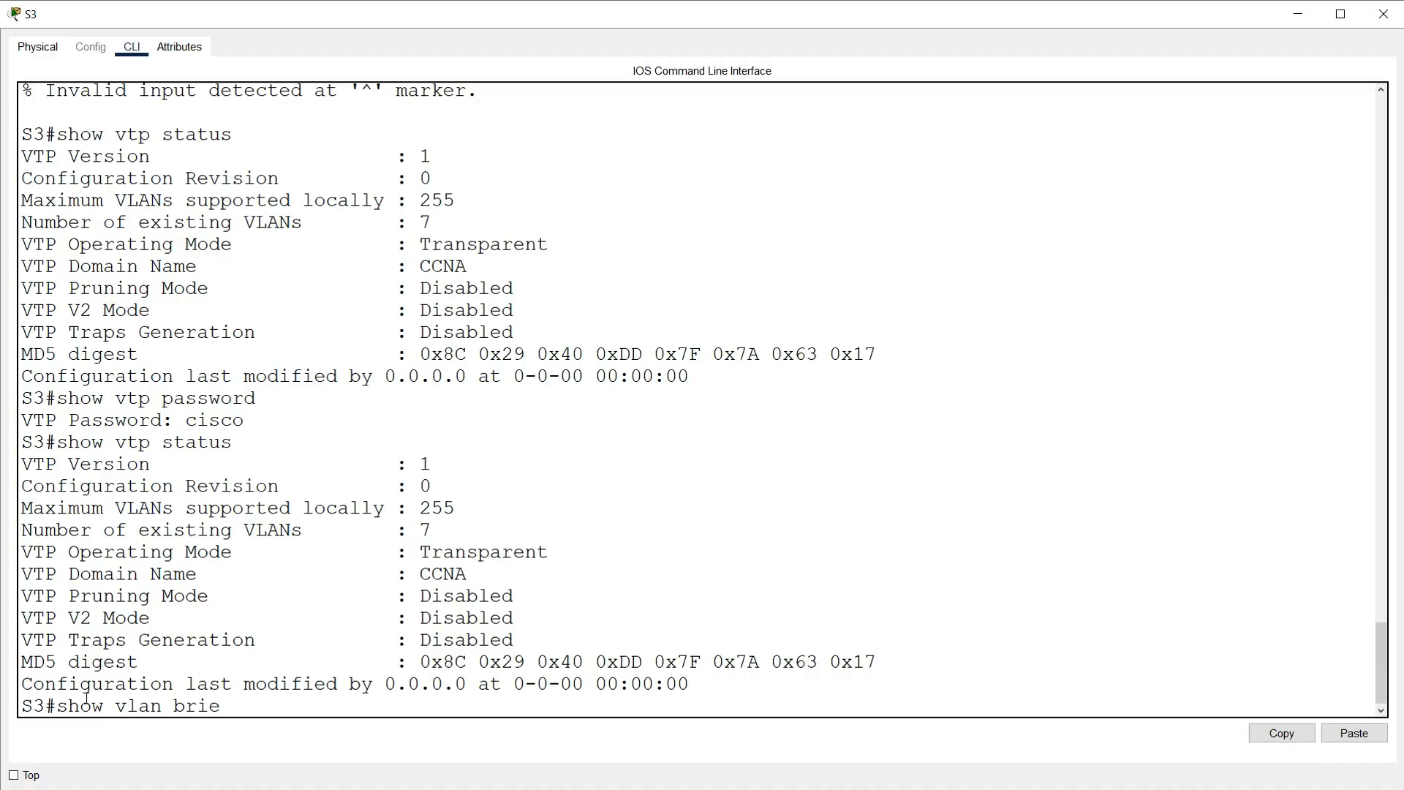
text(f)
key(Return)
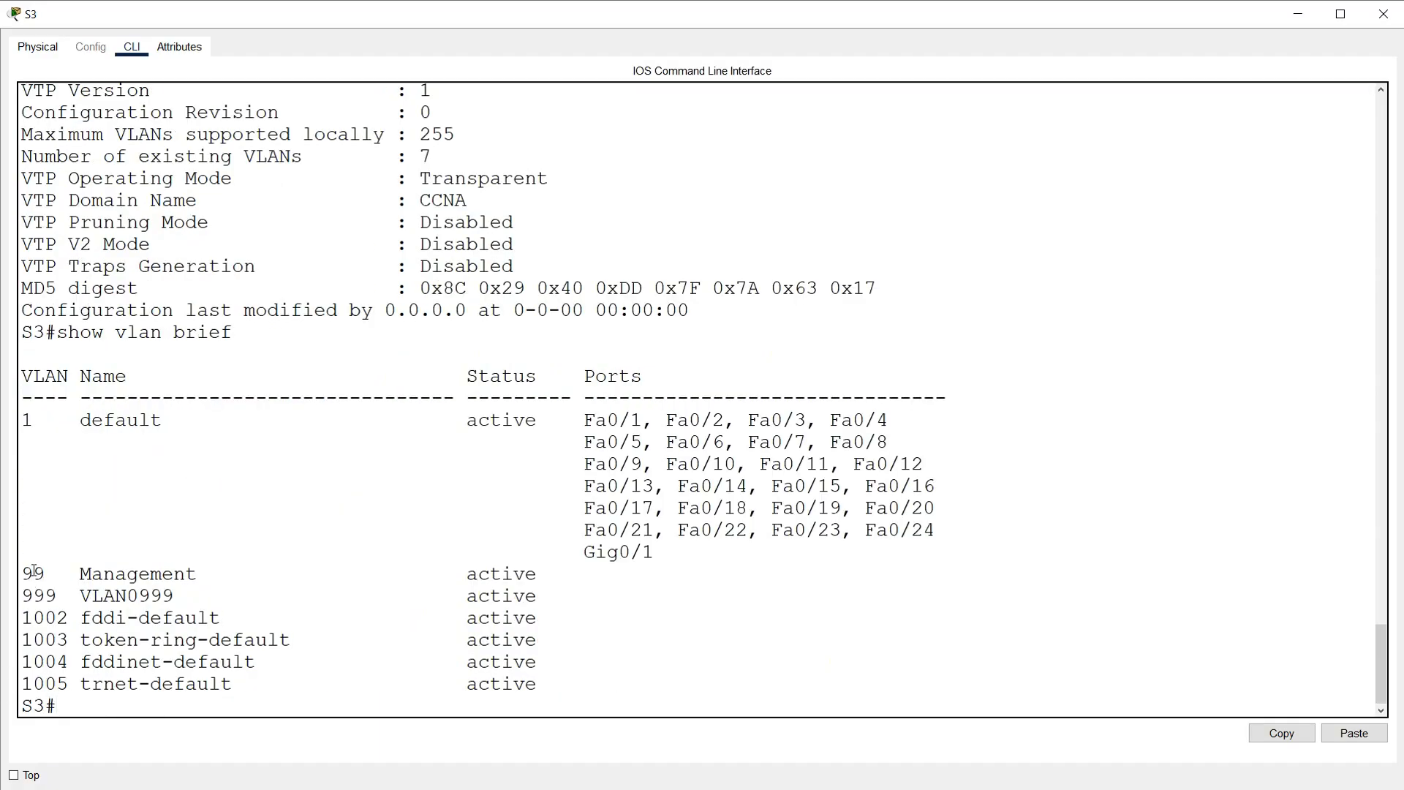
drag(20, 571, 571, 601)
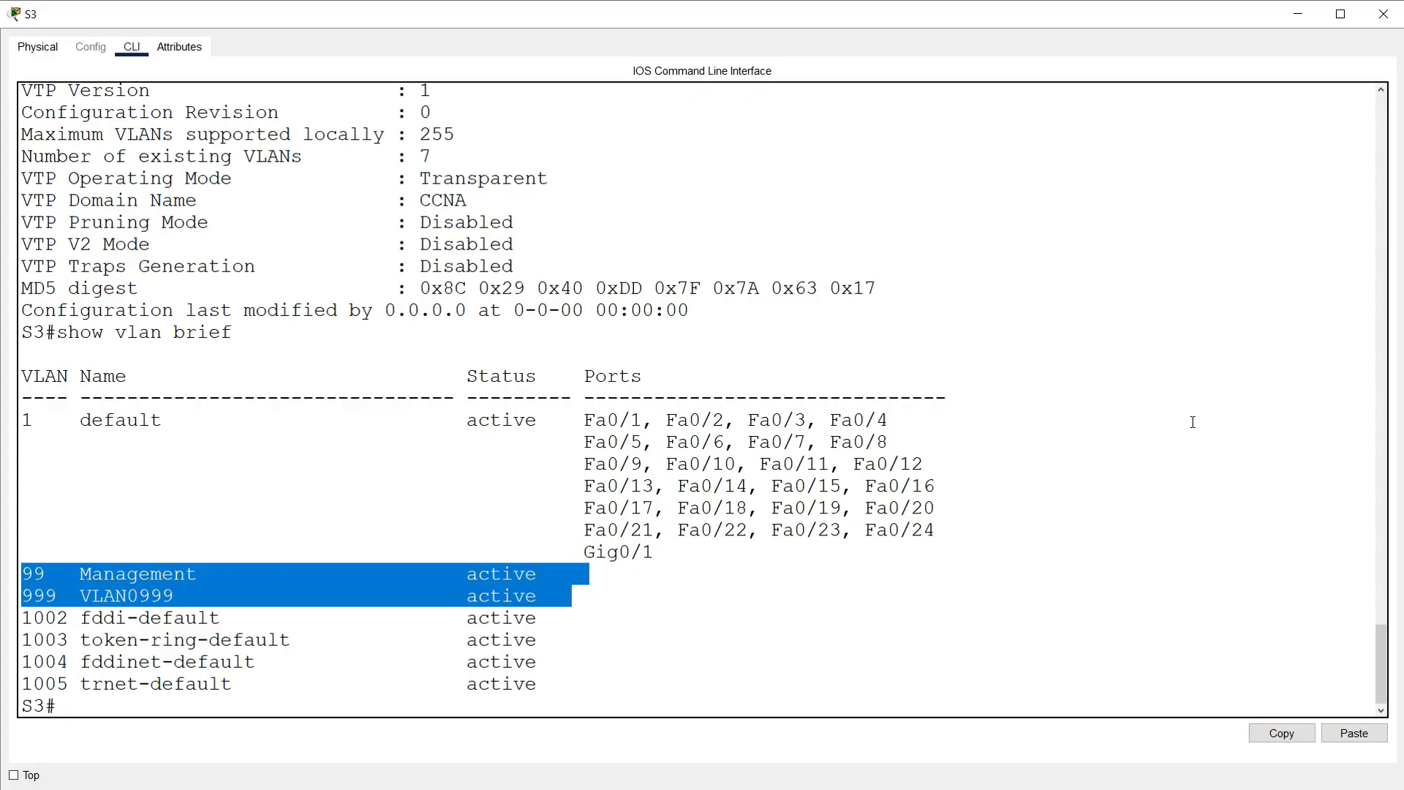
click(1384, 16)
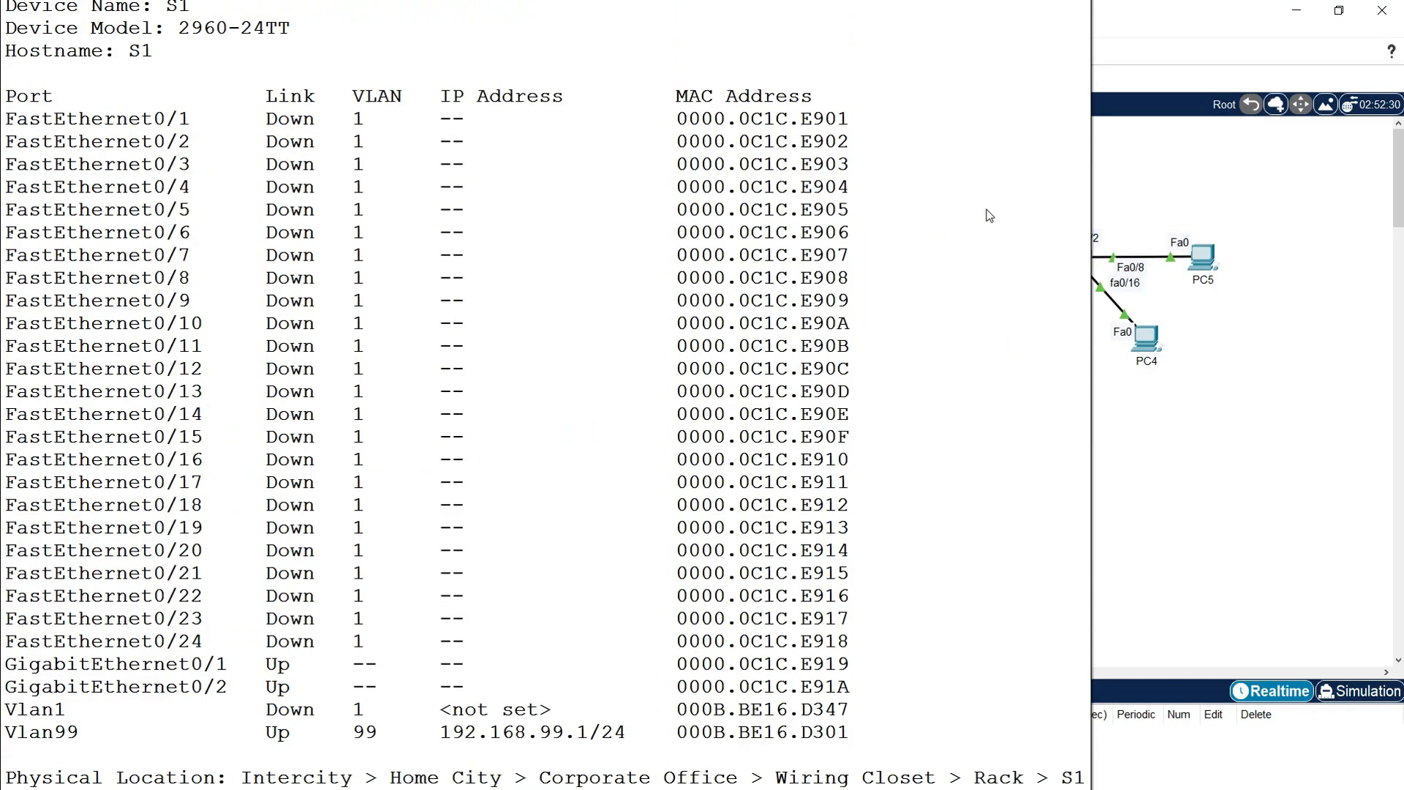
Step: Recheck a VLAN number in S2's VLAN list
click(907, 272)
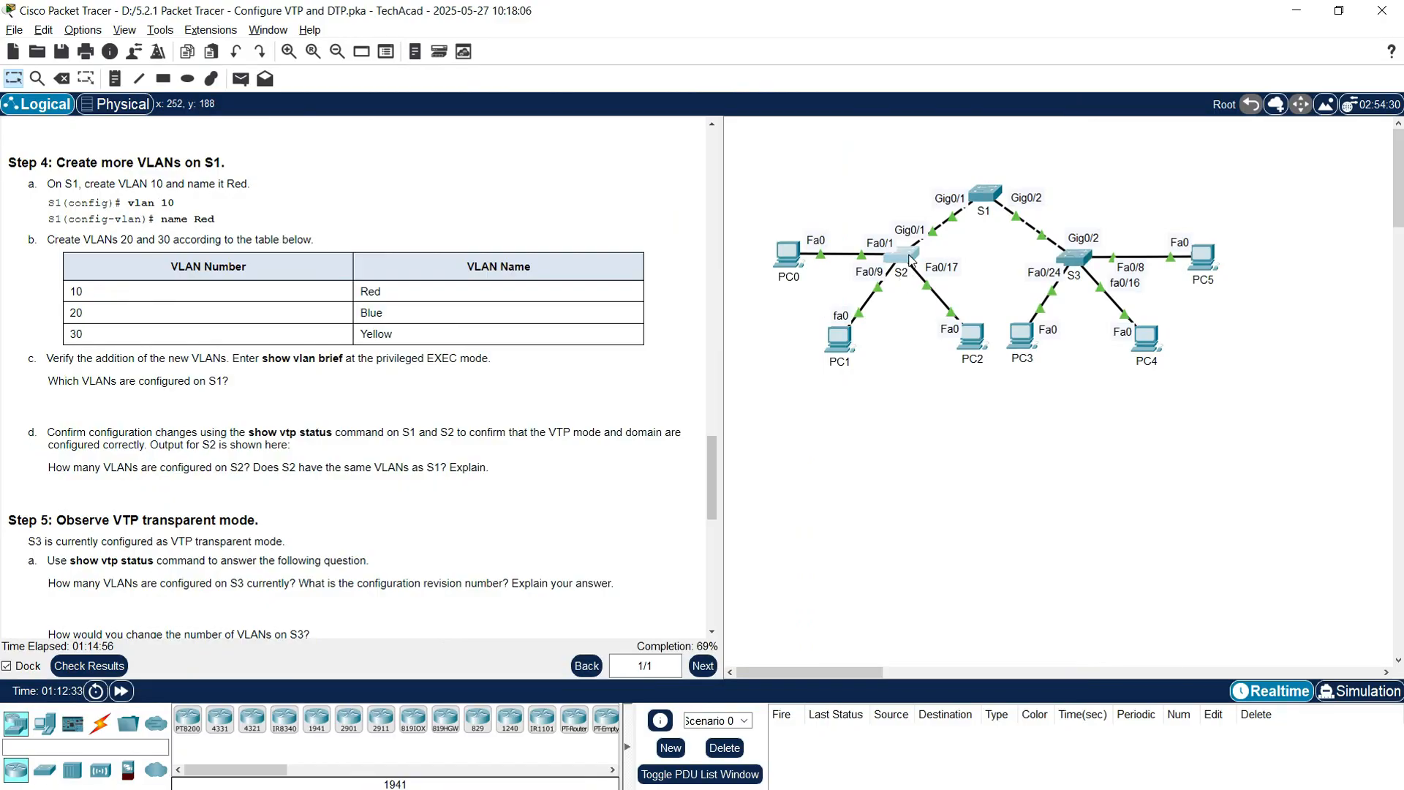
drag(22, 505, 59, 547)
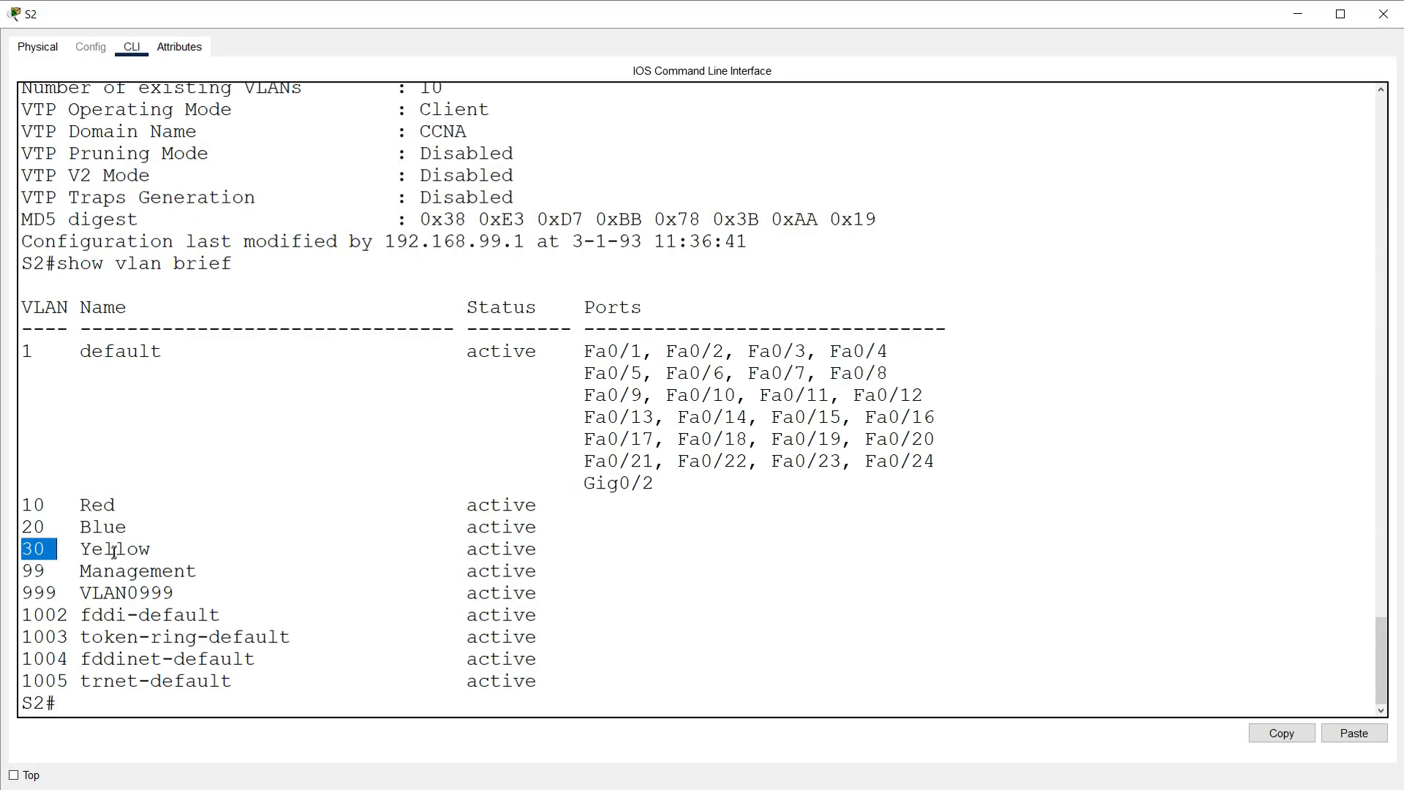
click(1382, 14)
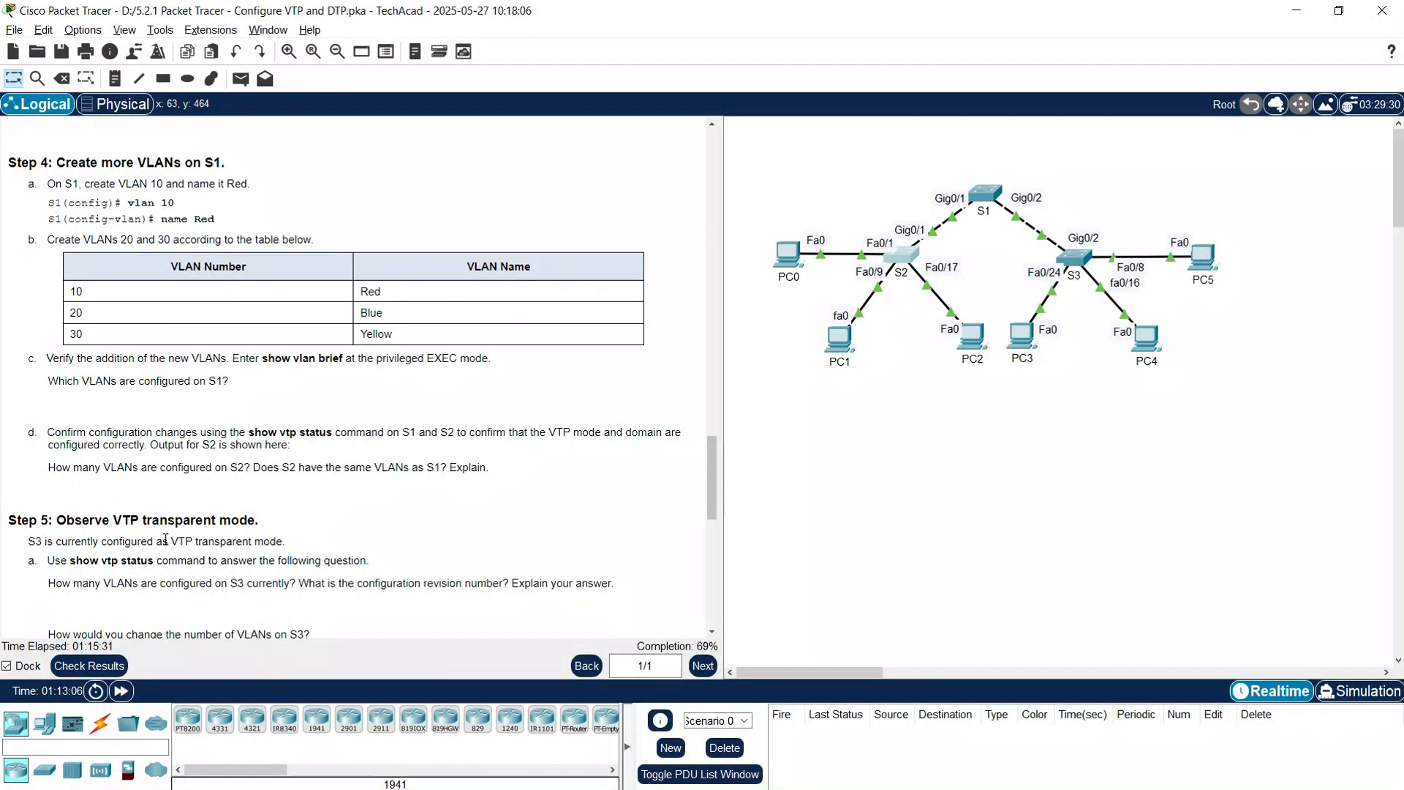
Step: Scroll the instructions to Step 5 and open S3's command-line window
scroll(106, 440, down, 2)
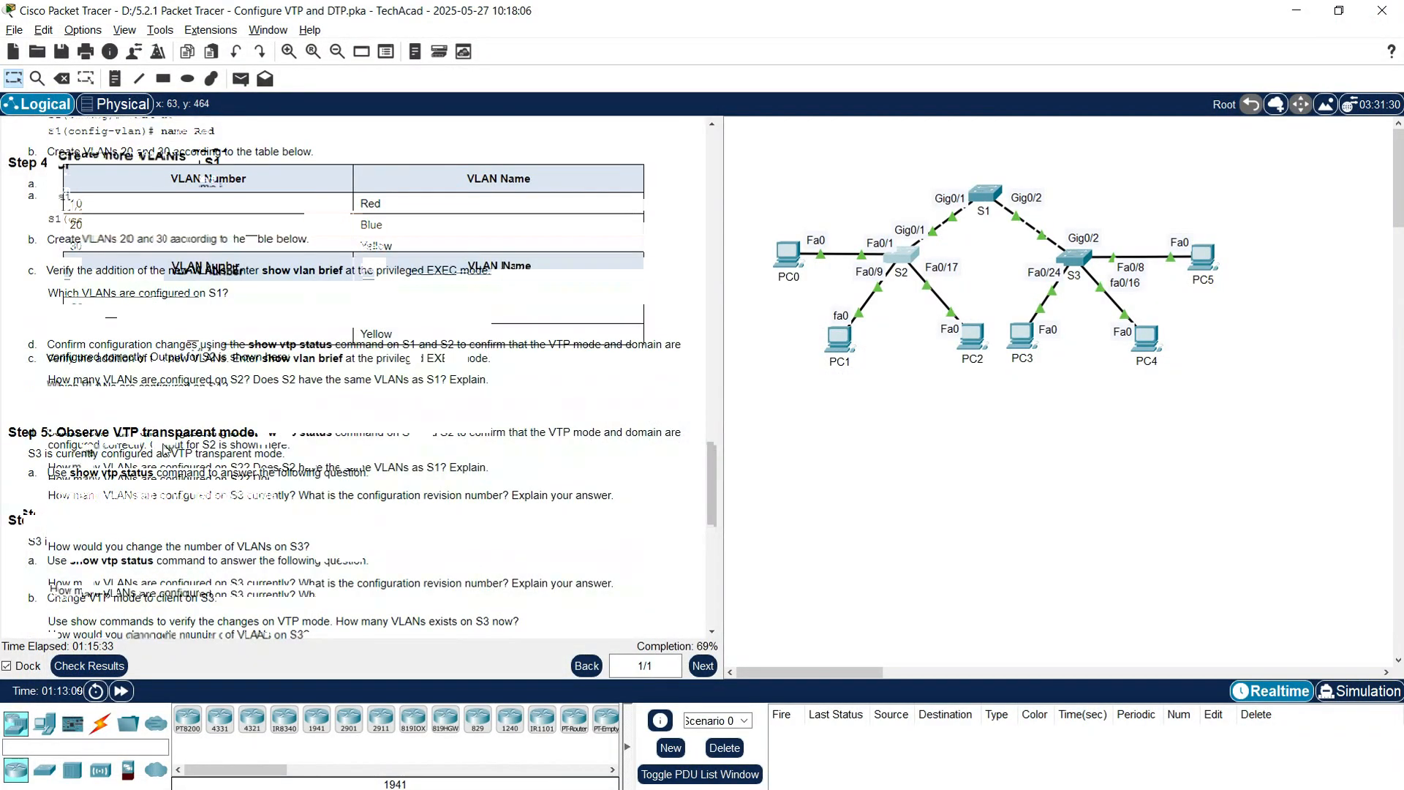
scroll(142, 487, down, 1)
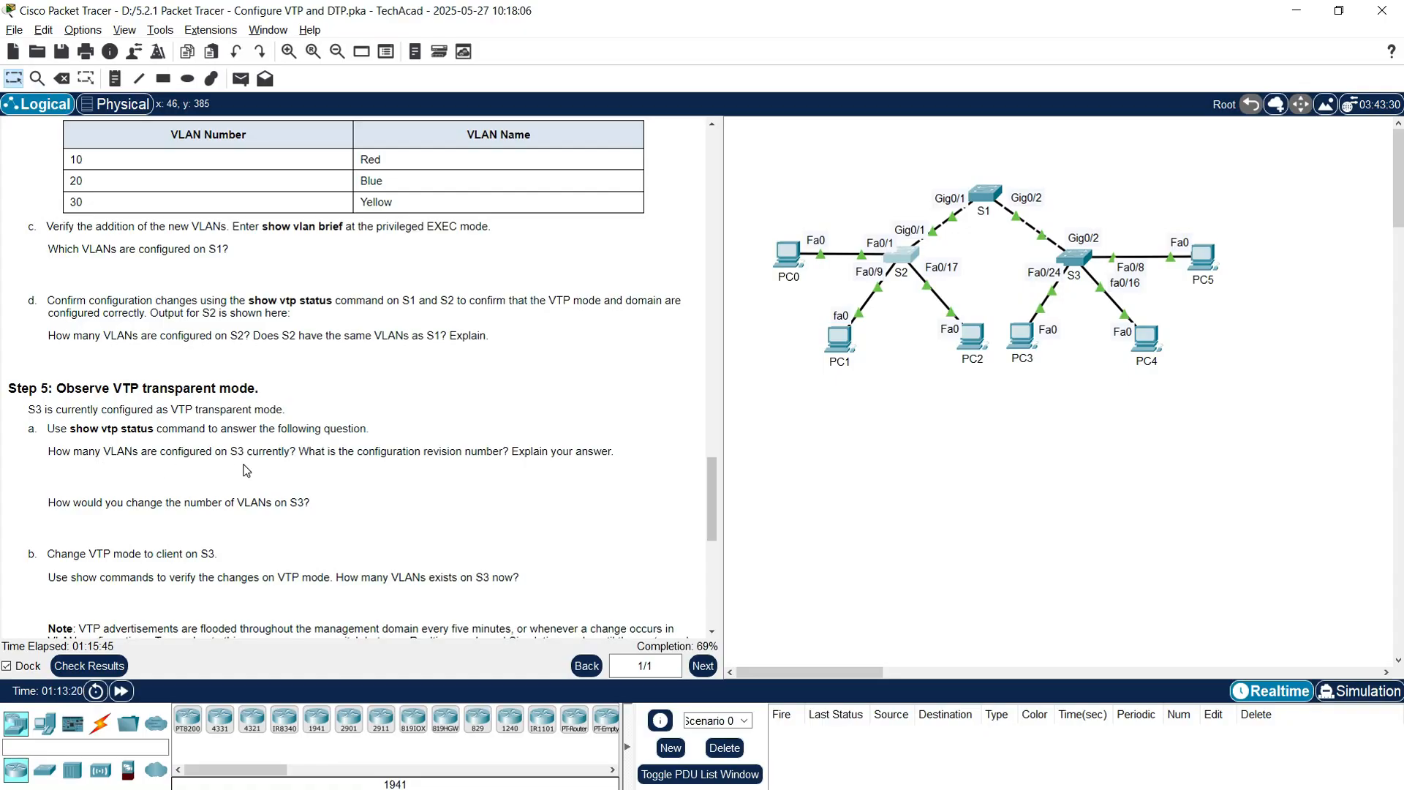
click(1075, 260)
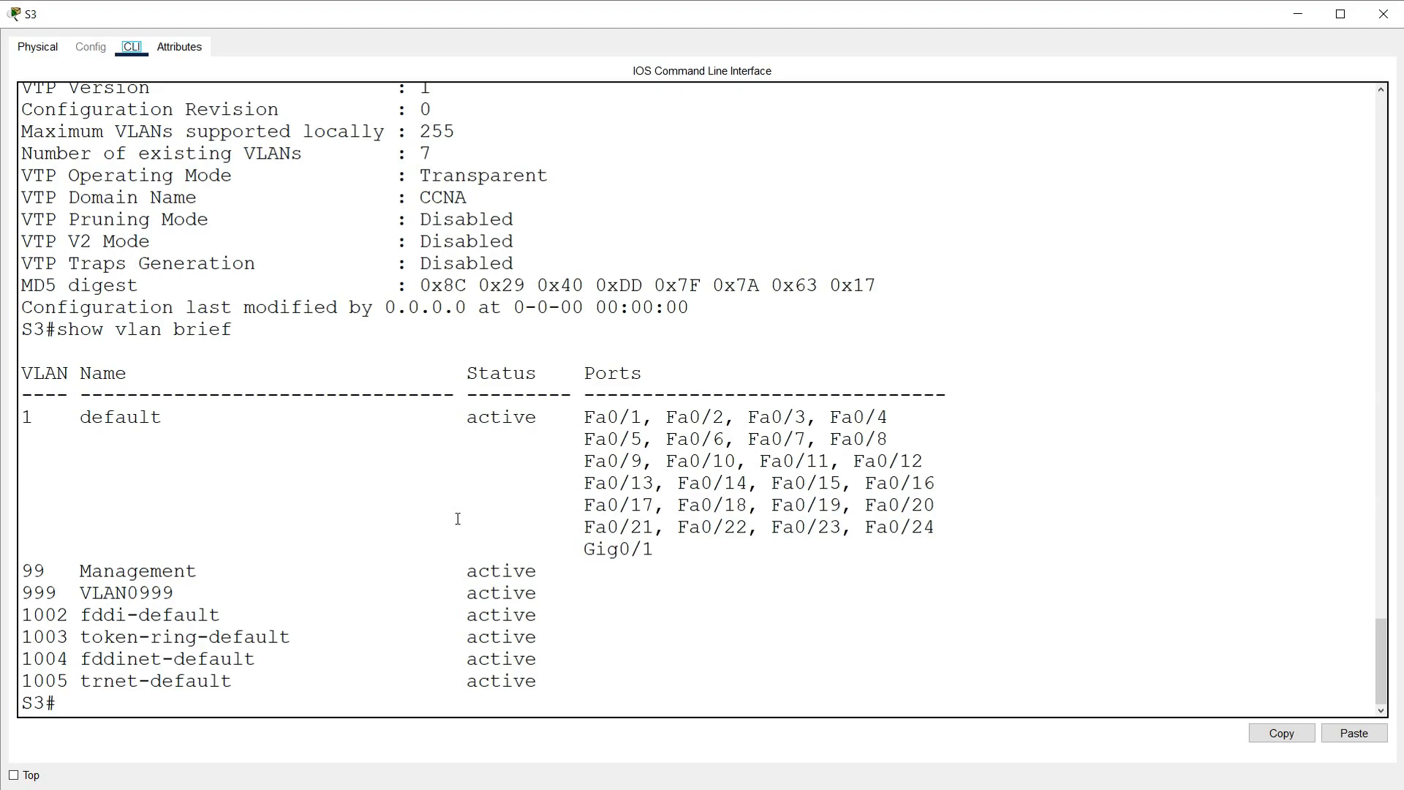
Step: Minimize S3's window to return to the topology and Step 5 instructions
click(1297, 15)
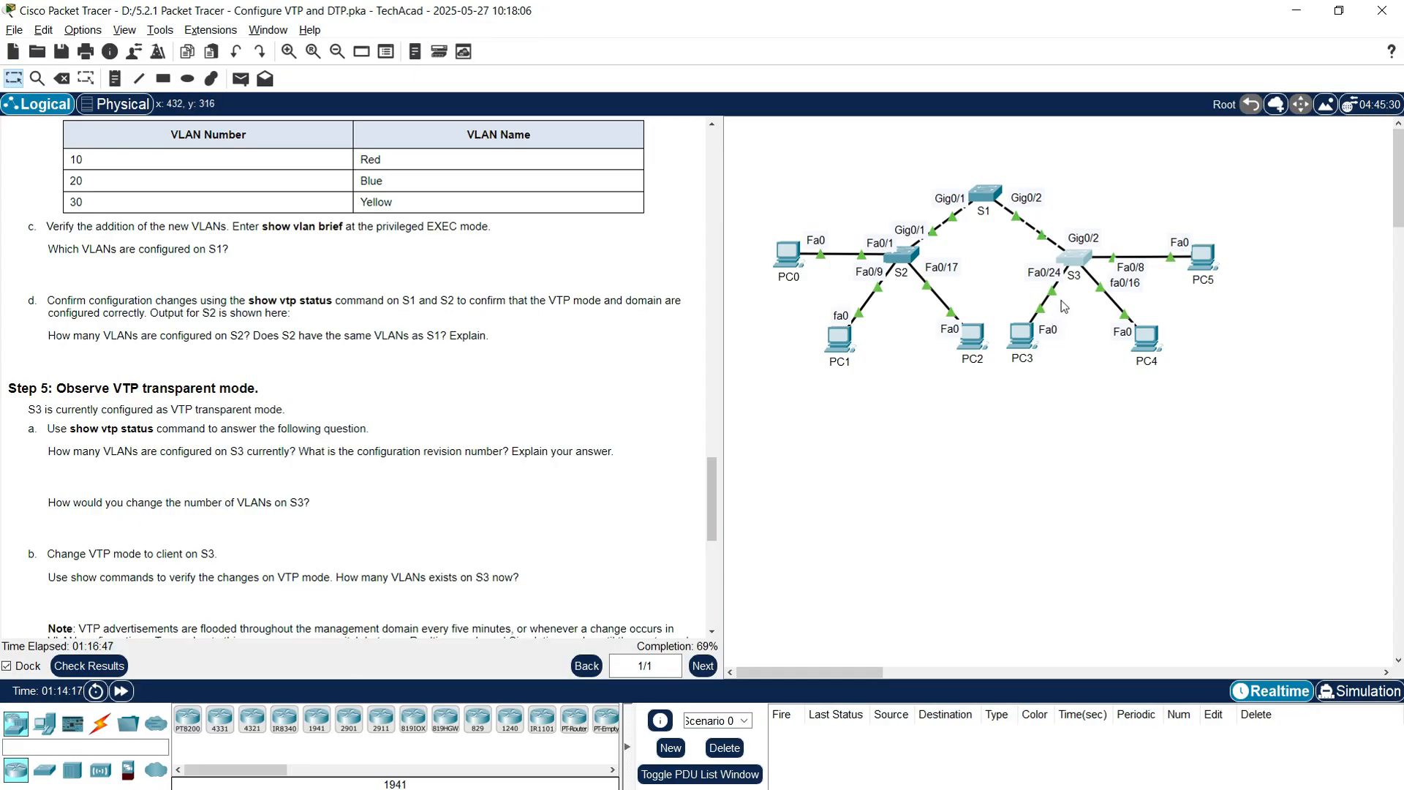
Step: Switch S3 to VTP client mode from global configuration mode
click(1076, 262)
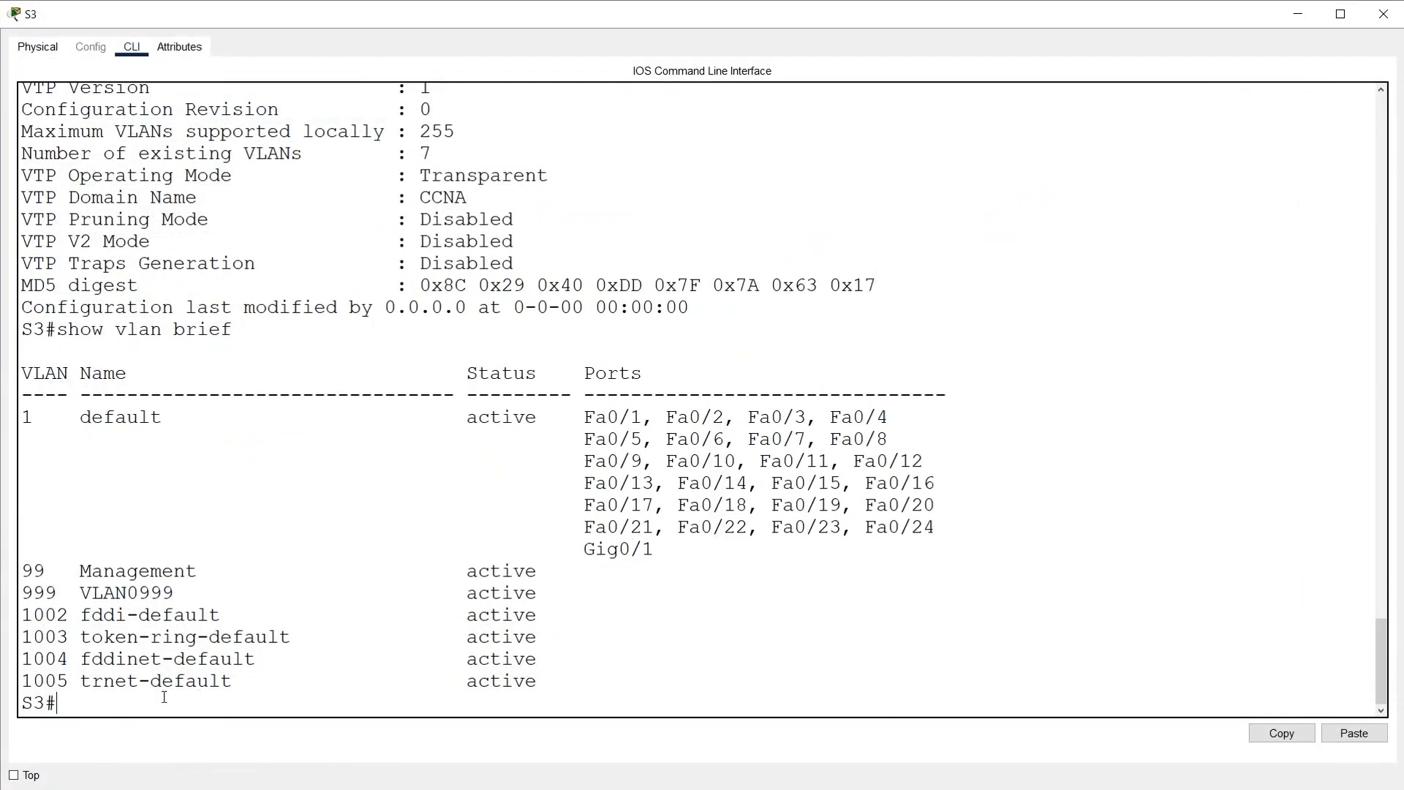
text(conf t)
key(Return)
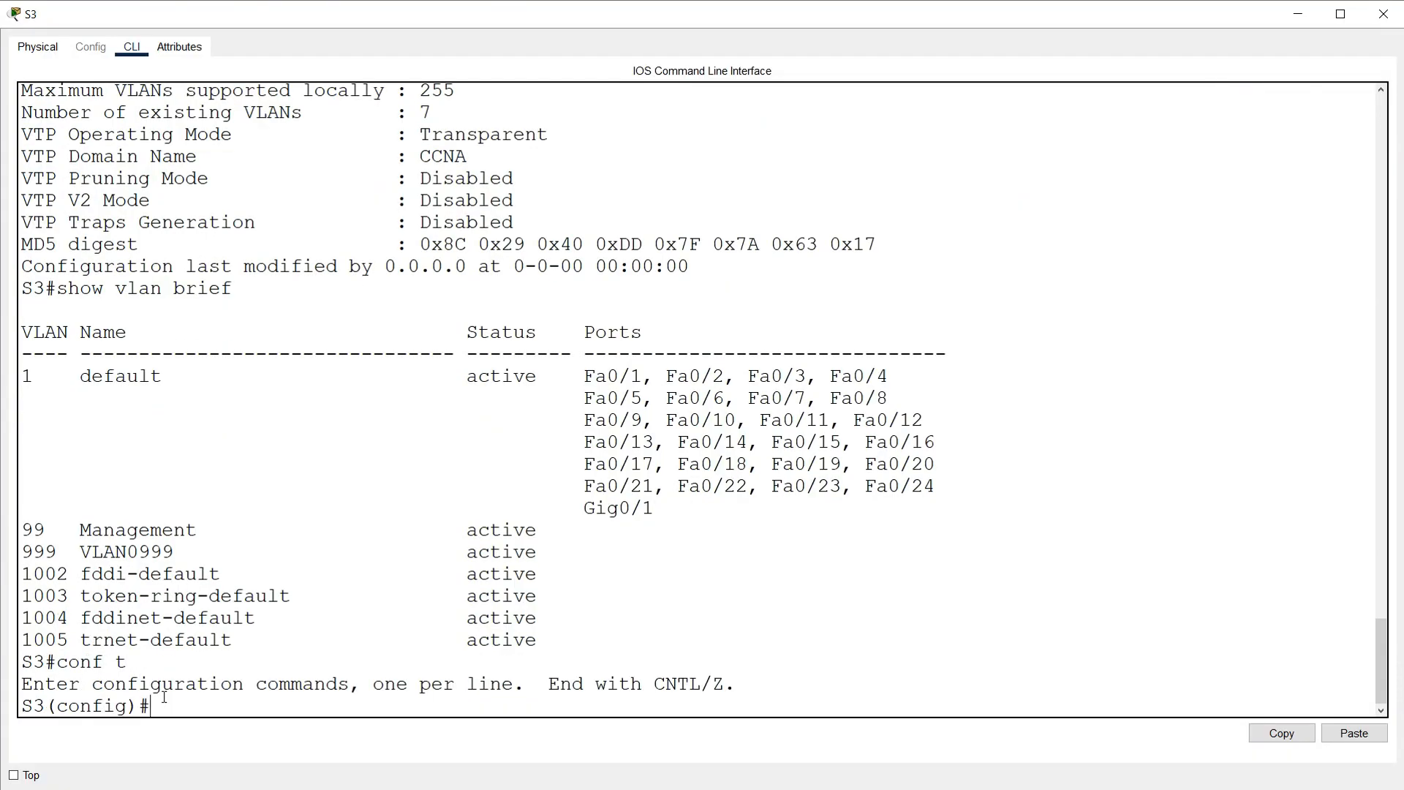
text(vtp mo)
text(de s)
text(client)
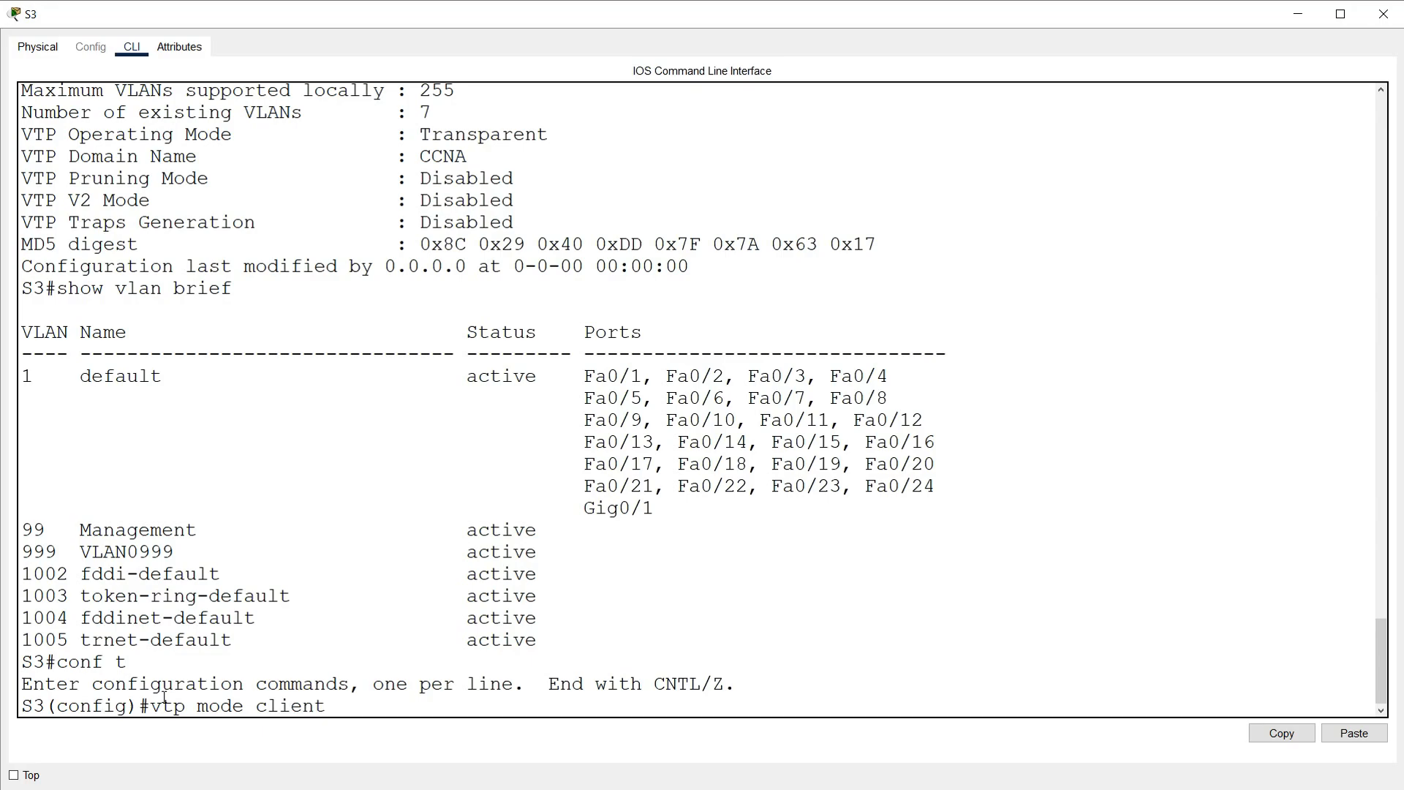
key(Return)
key(Return)
key(Return)
key(Return)
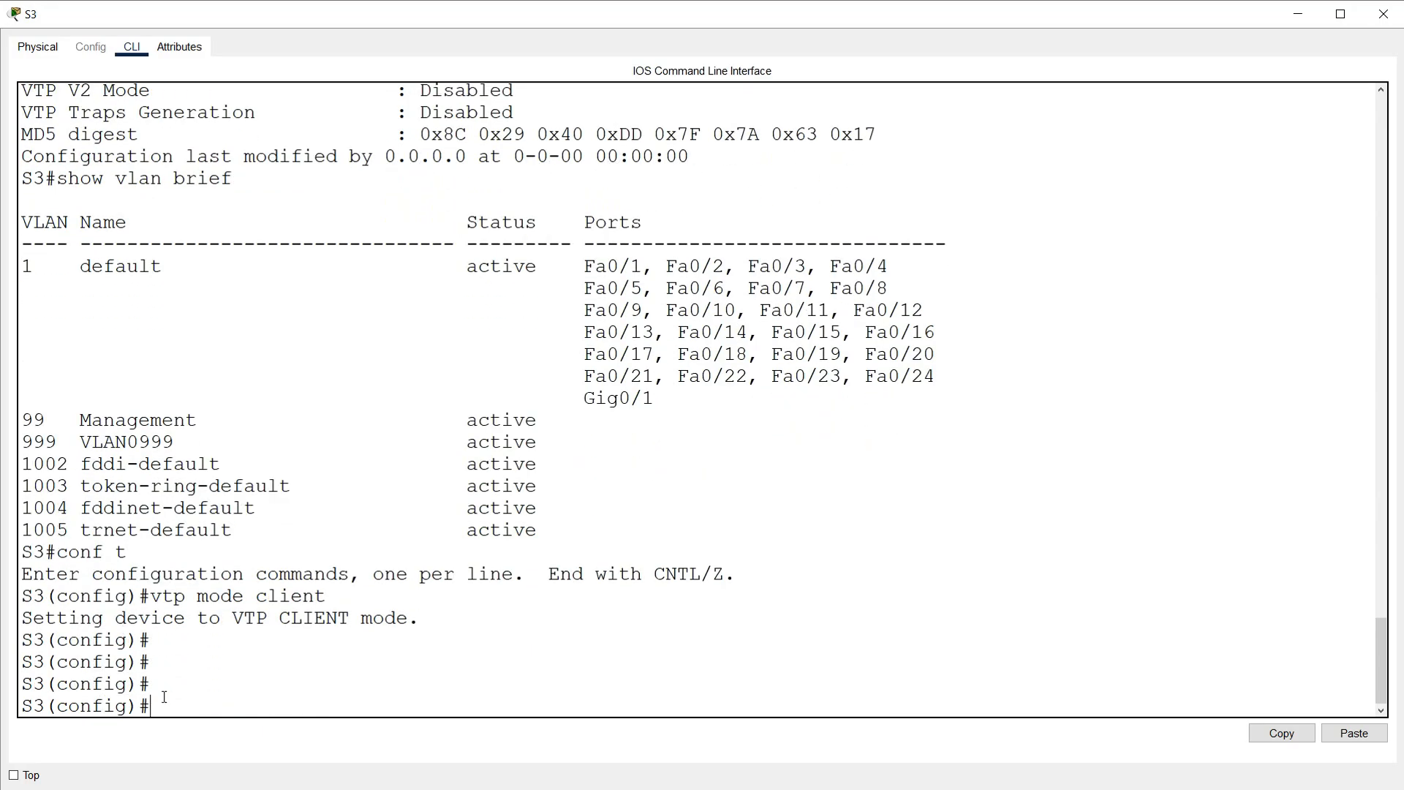
text(end)
key(Return)
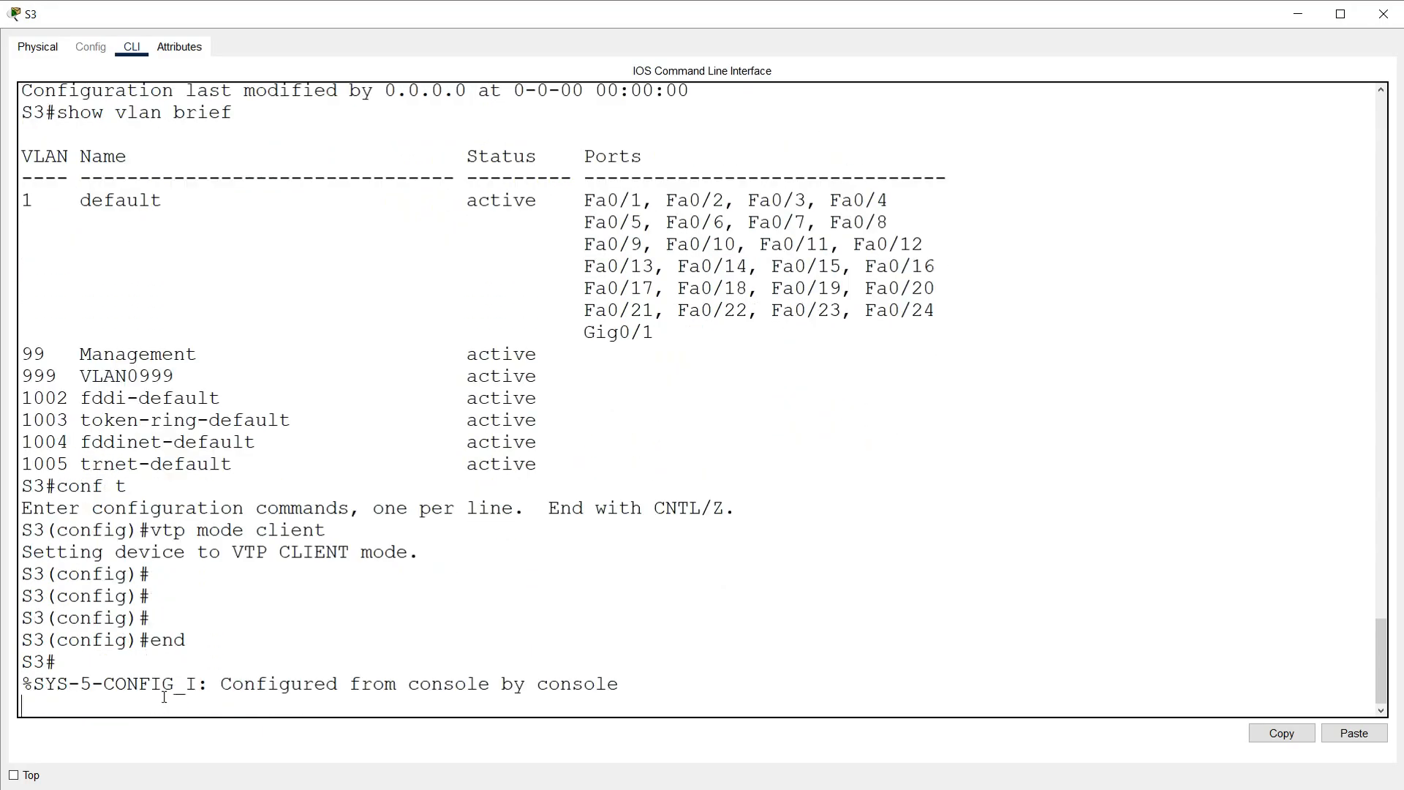
key(Return)
Step: Verify S3 is at revision 6 and has learned VLANs 10, 20 and 30
text(show vtp status)
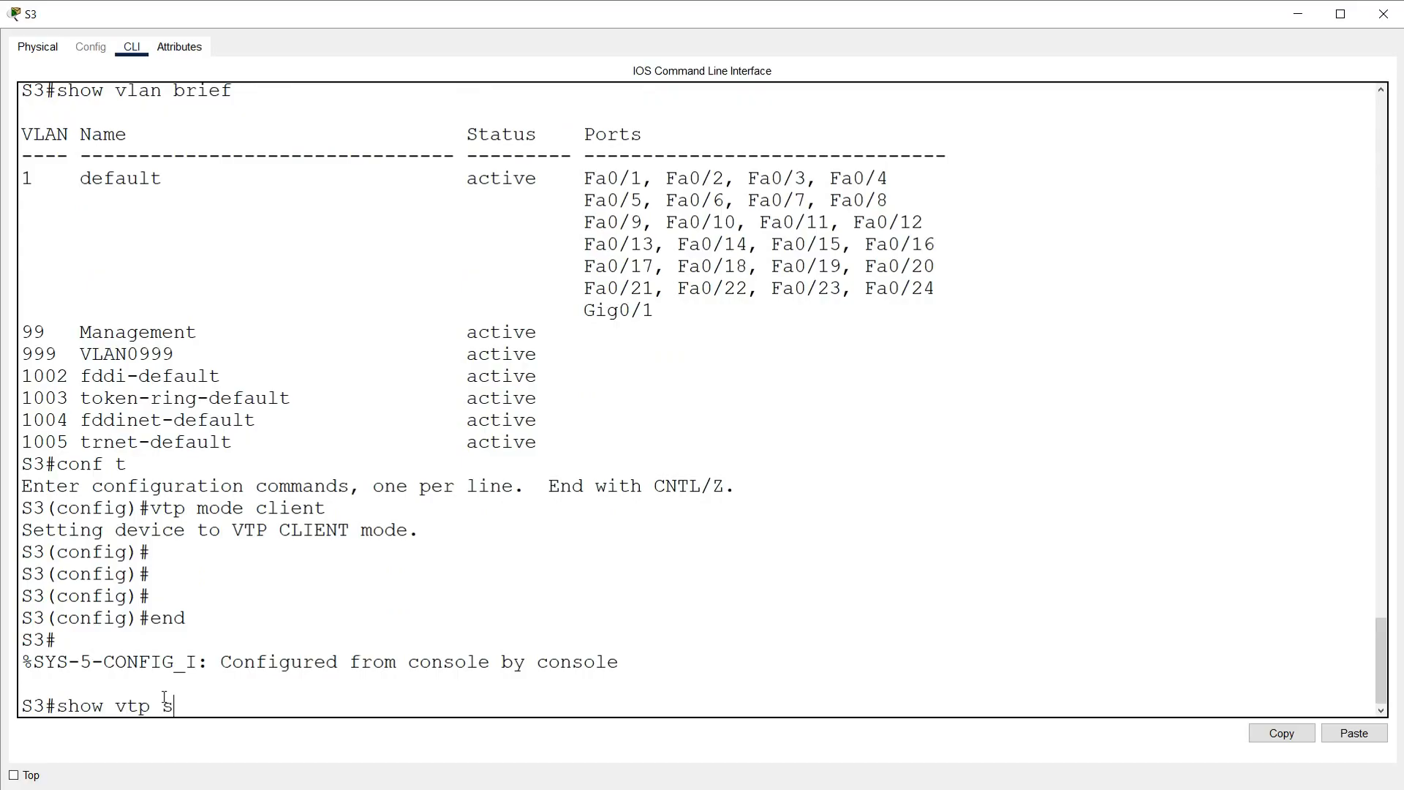
key(Return)
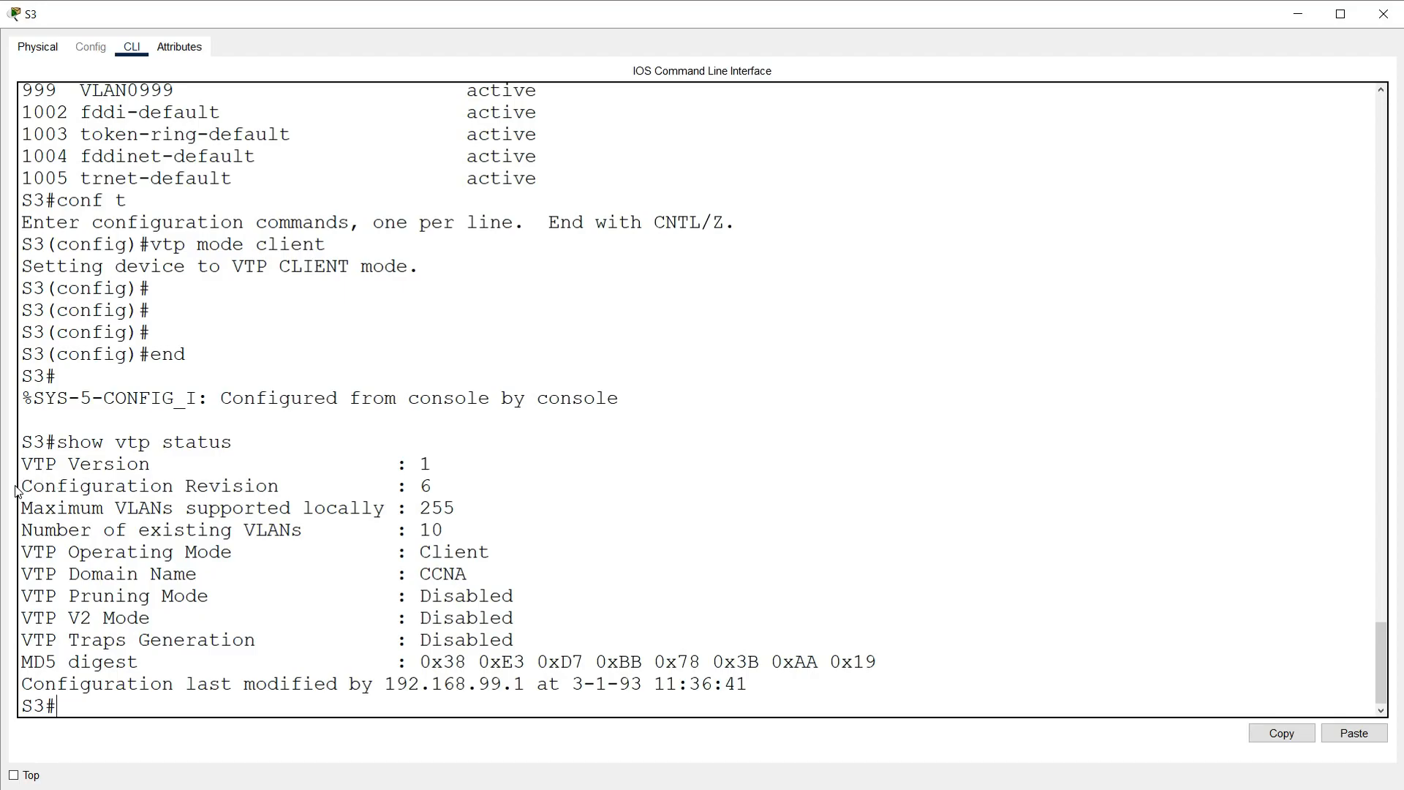
drag(22, 489, 453, 492)
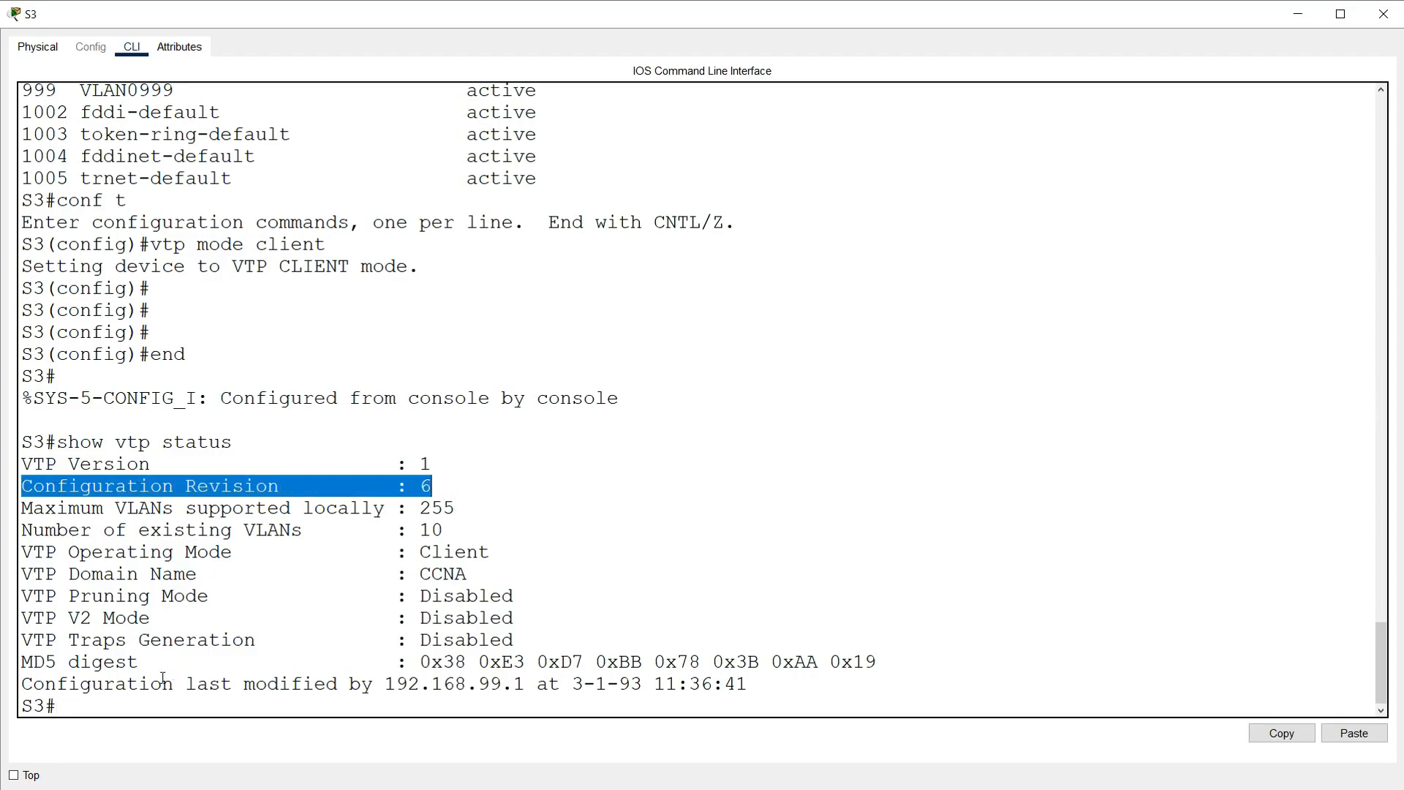
click(108, 700)
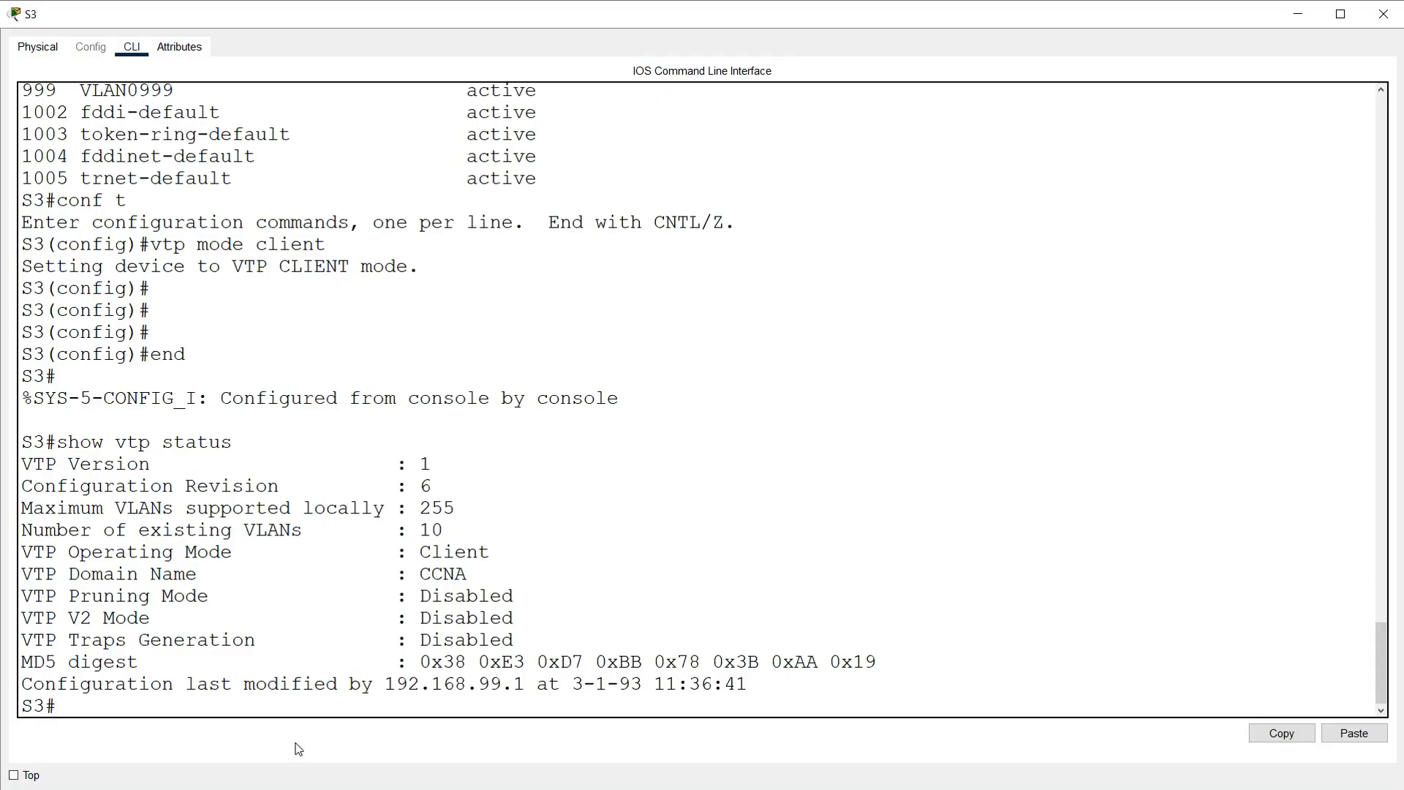
text(show vlan brief)
key(Return)
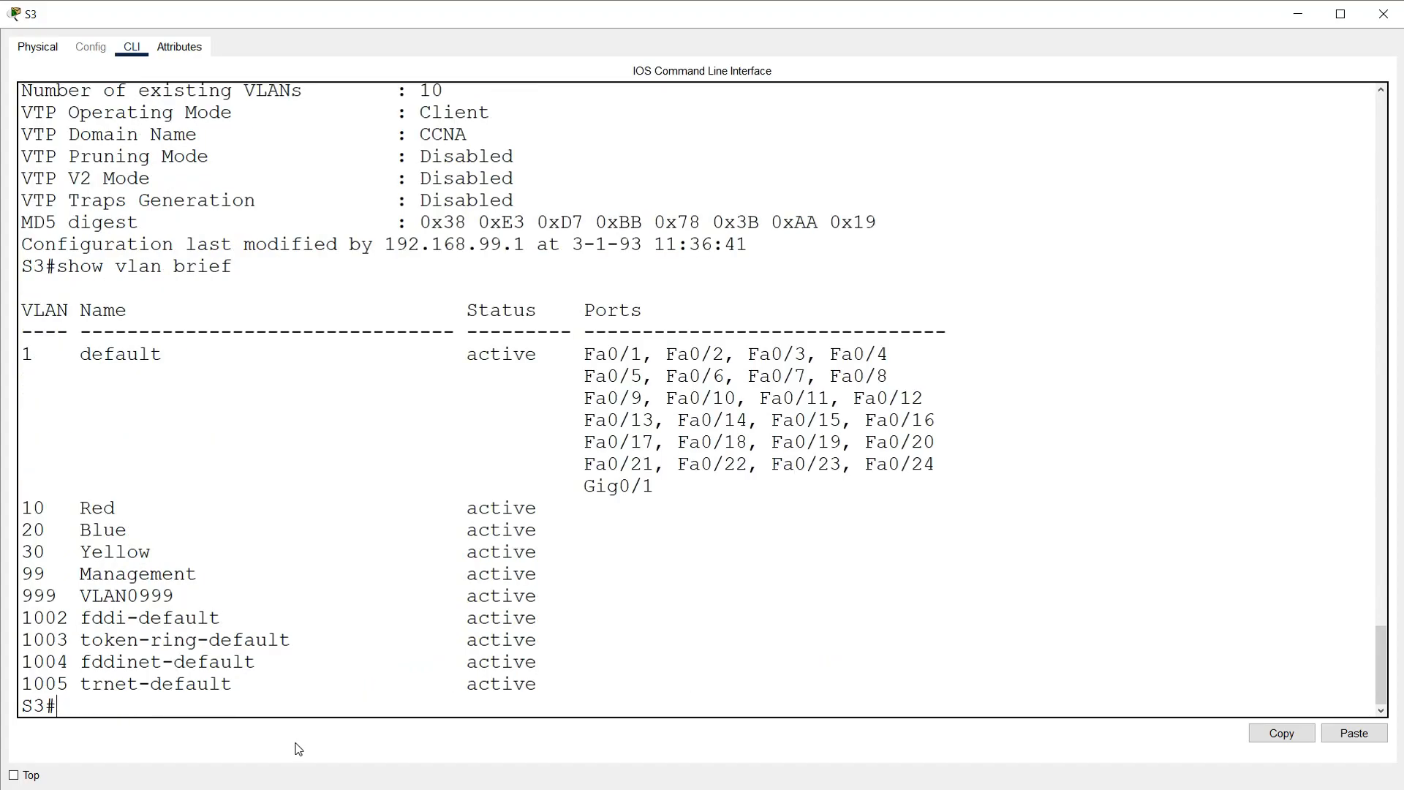
drag(25, 510, 512, 563)
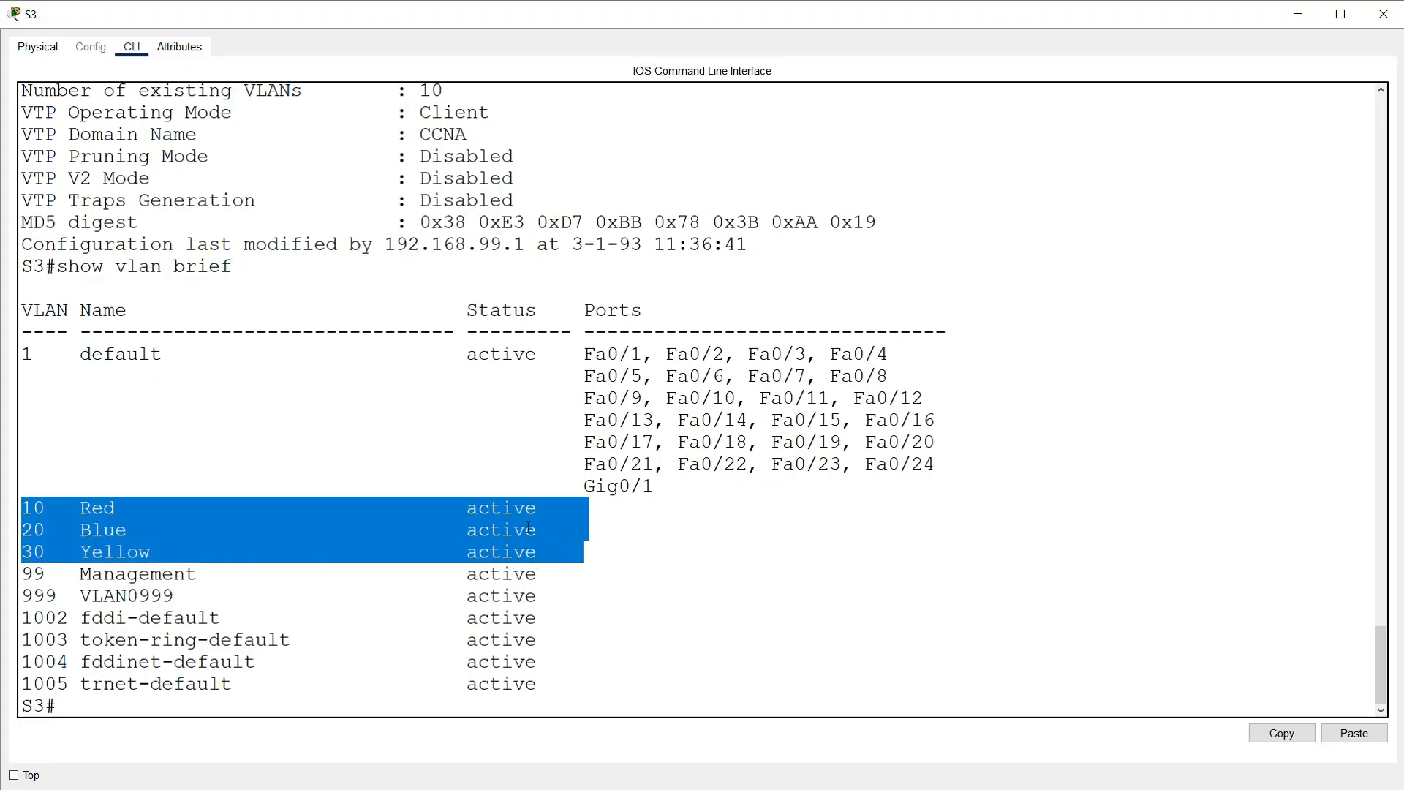
click(1384, 13)
scroll(350, 553, down, 4)
scroll(350, 553, down, 3)
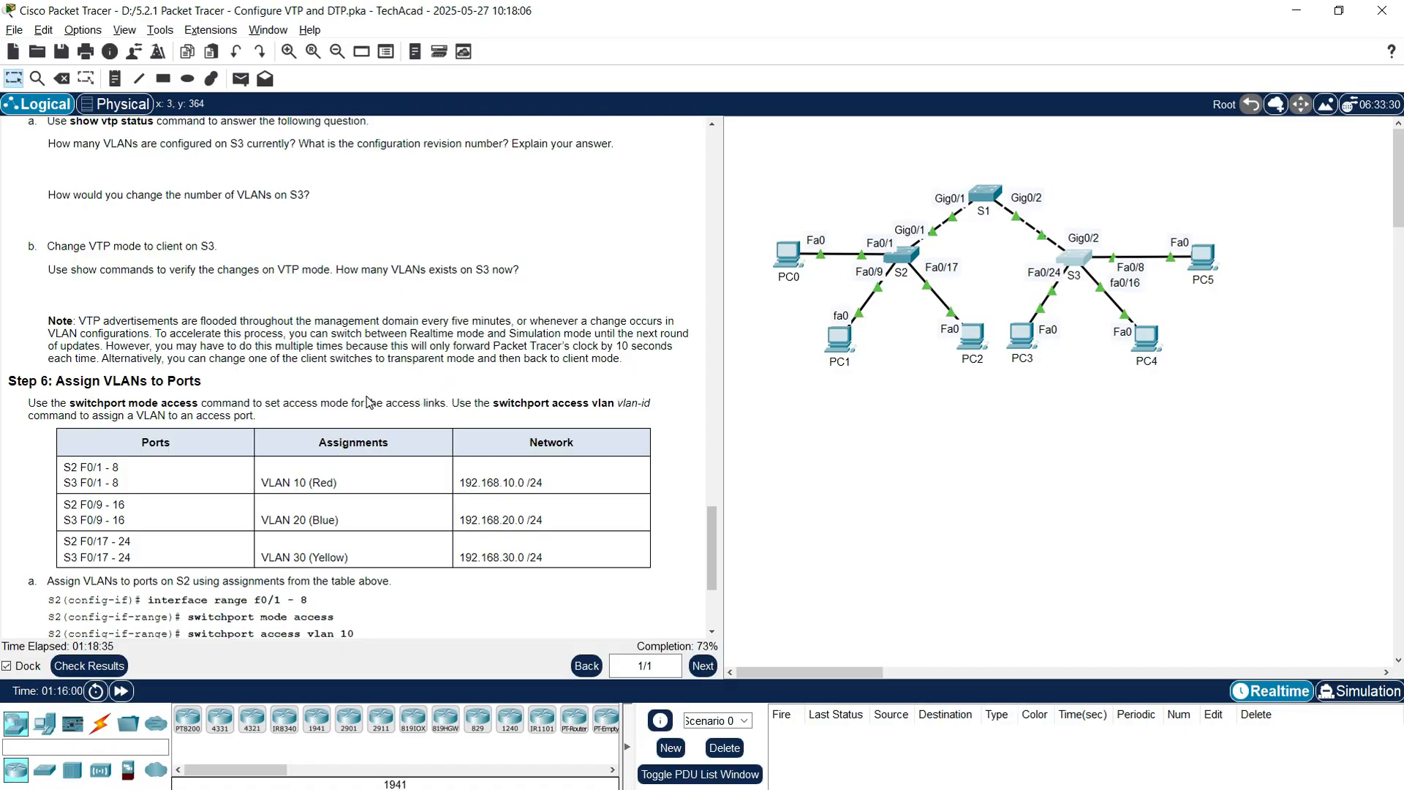
scroll(29, 411, down, 1)
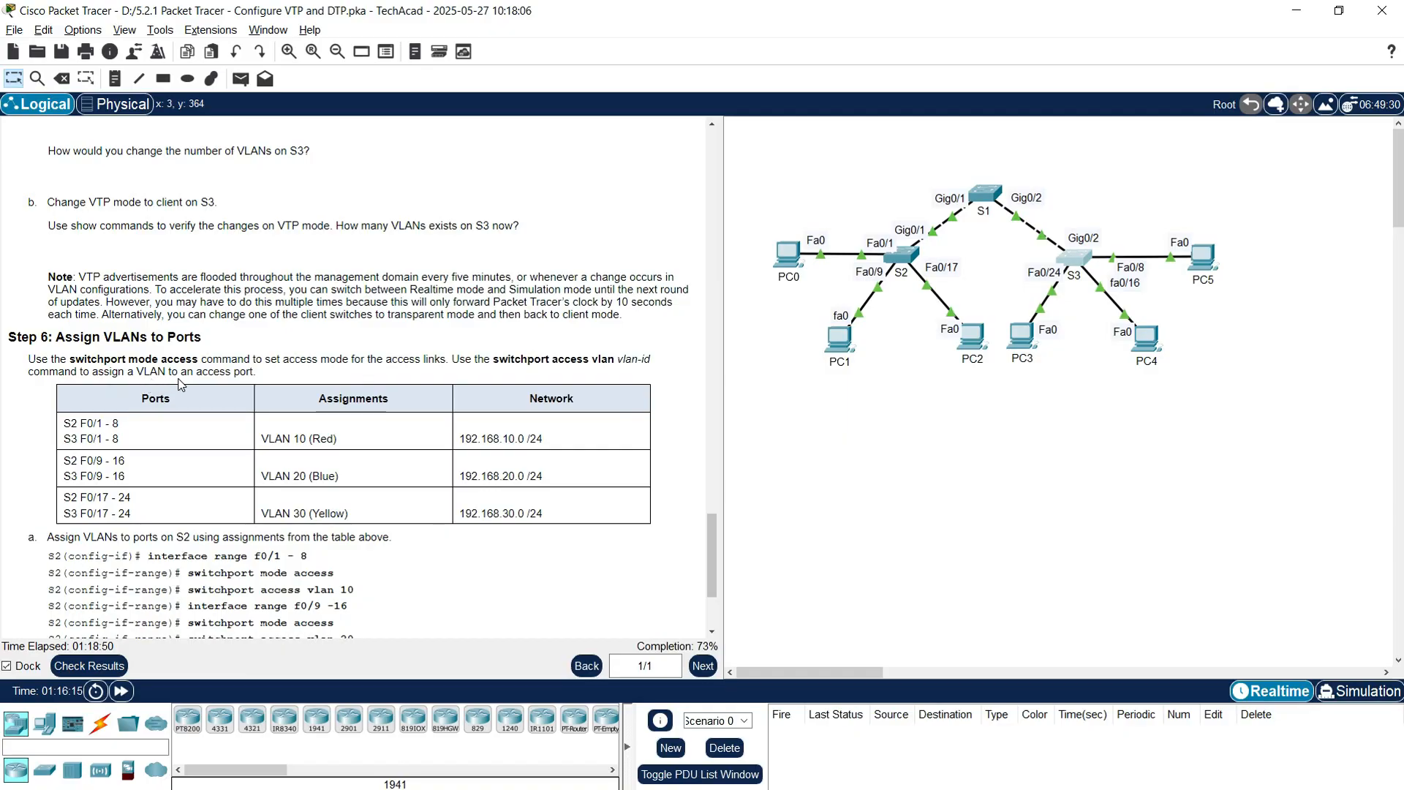
scroll(322, 436, down, 1)
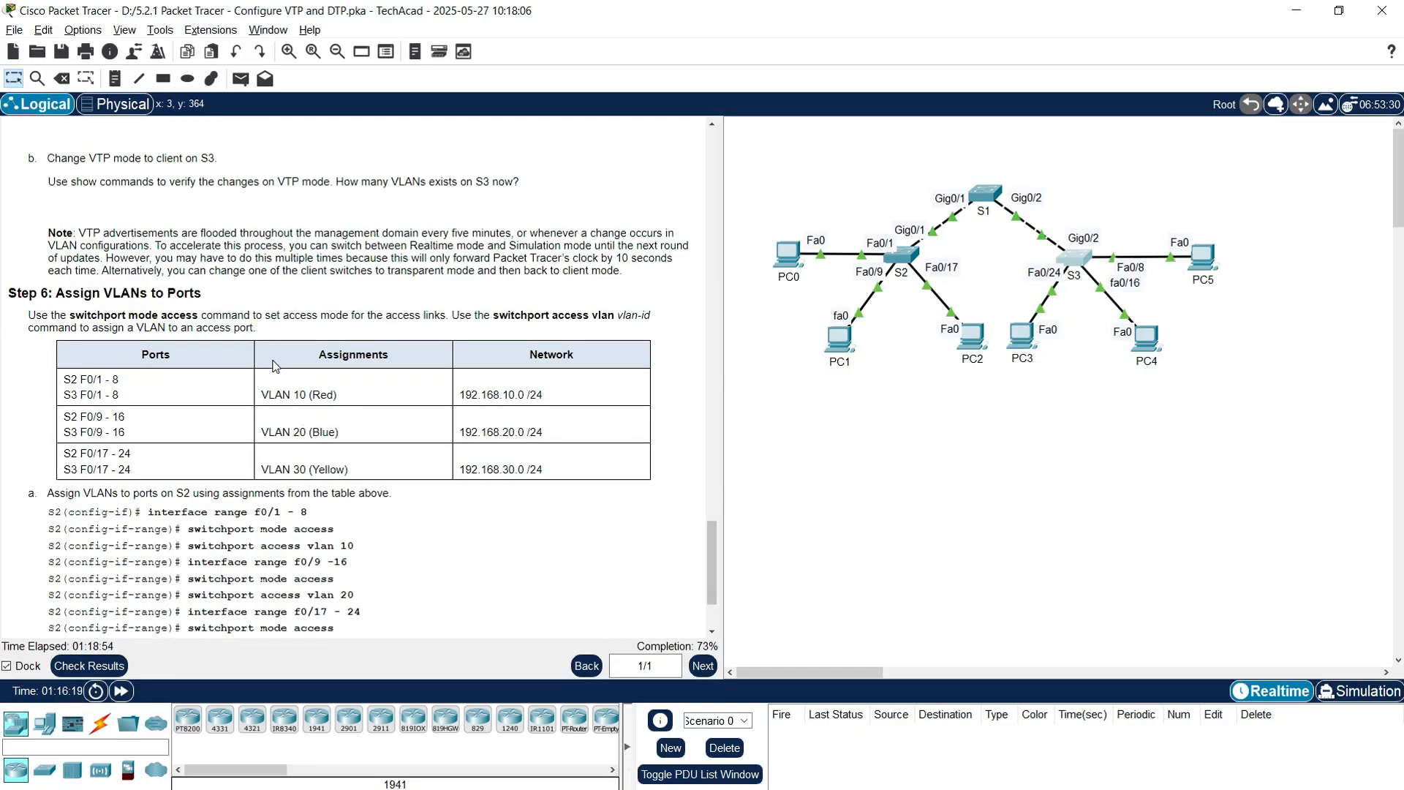
scroll(270, 384, down, 1)
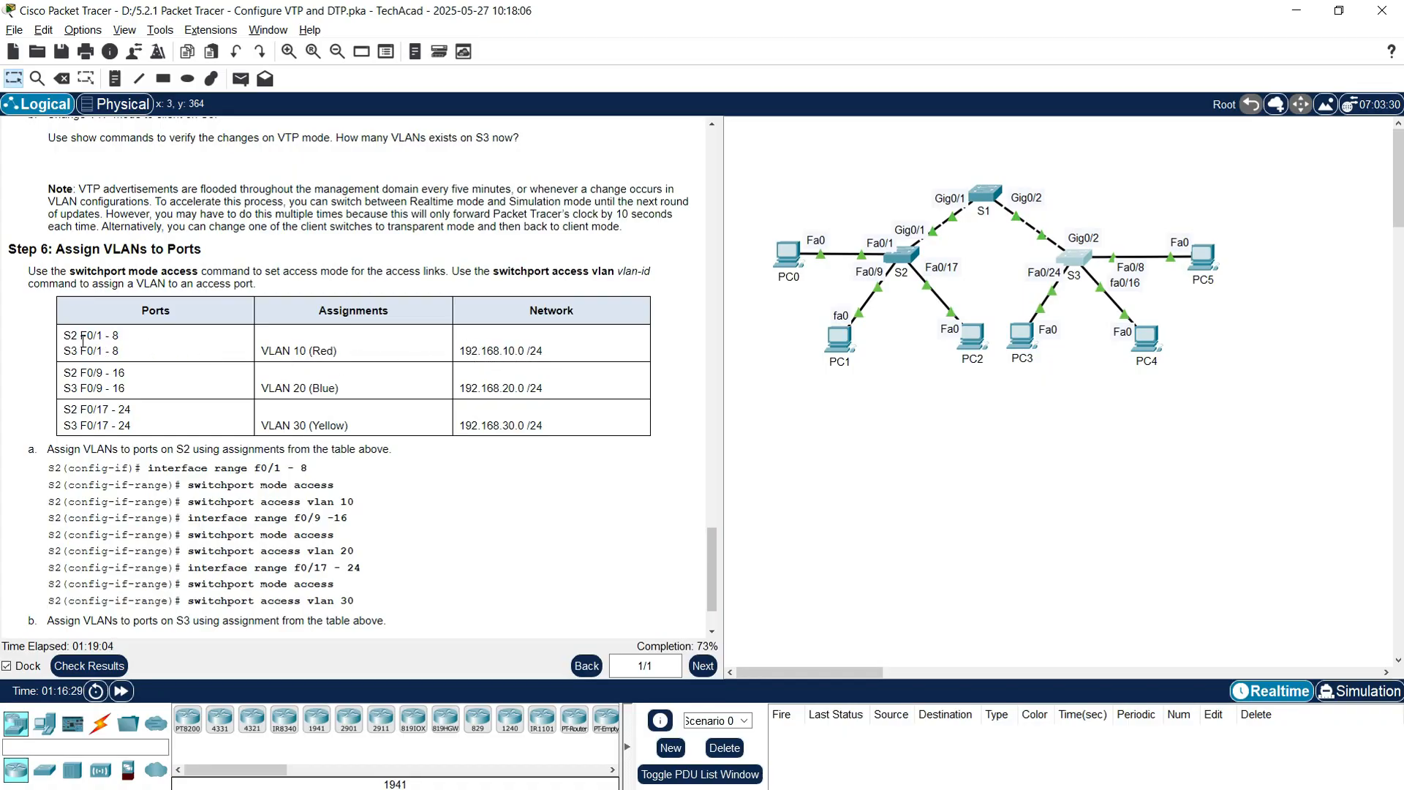
Step: Point out Step 6's S2/S3 port ranges F0/1-8 and F0/9-16 and their VLAN assignments
drag(66, 344, 126, 341)
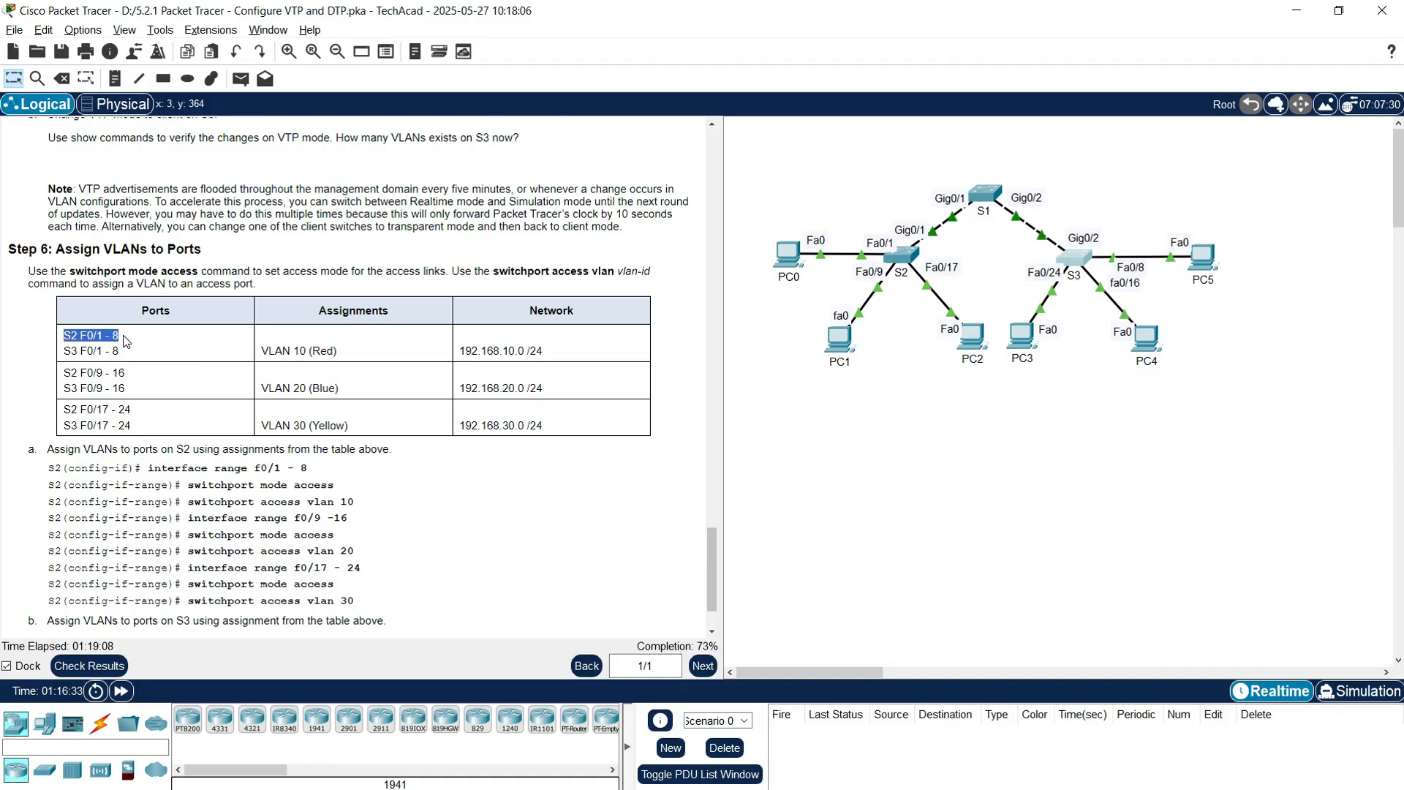
drag(65, 352, 122, 356)
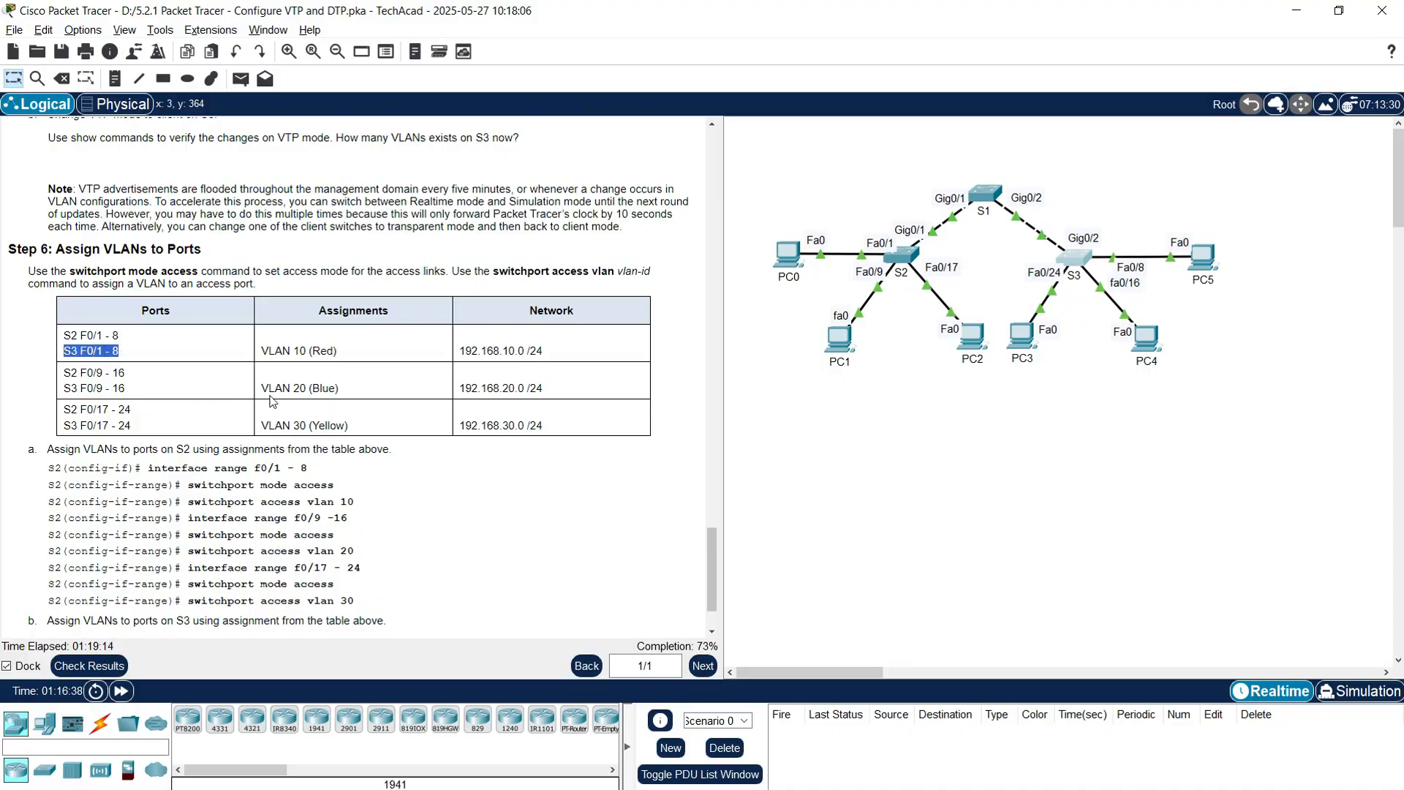
mouse_move(264, 395)
mouse_down()
mouse_move(310, 388)
mouse_move(300, 422)
mouse_move(265, 417)
mouse_up()
drag(68, 372, 125, 391)
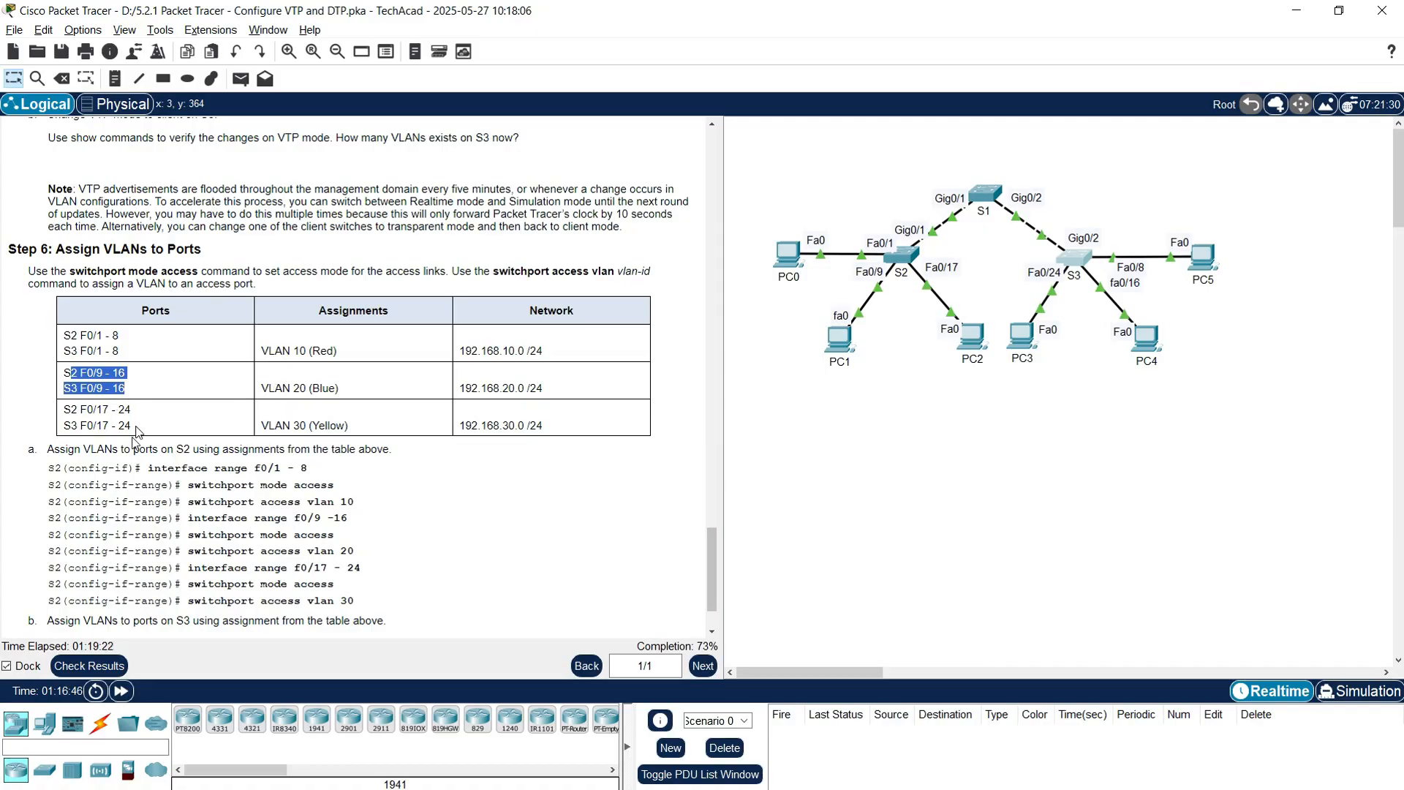
Step: Scroll the instructions to Step 7 and open S2's command-line window
scroll(95, 483, down, 1)
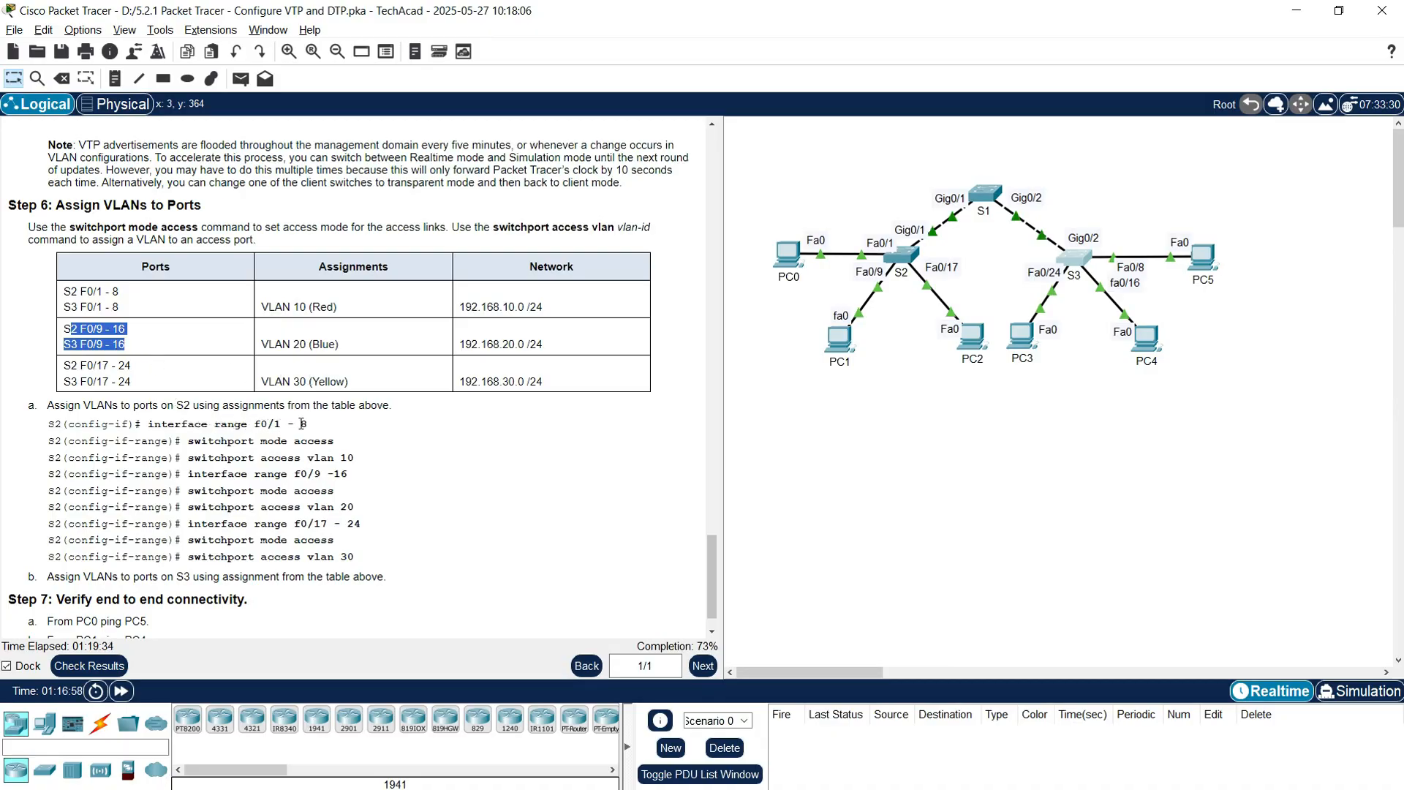
scroll(303, 462, down, 1)
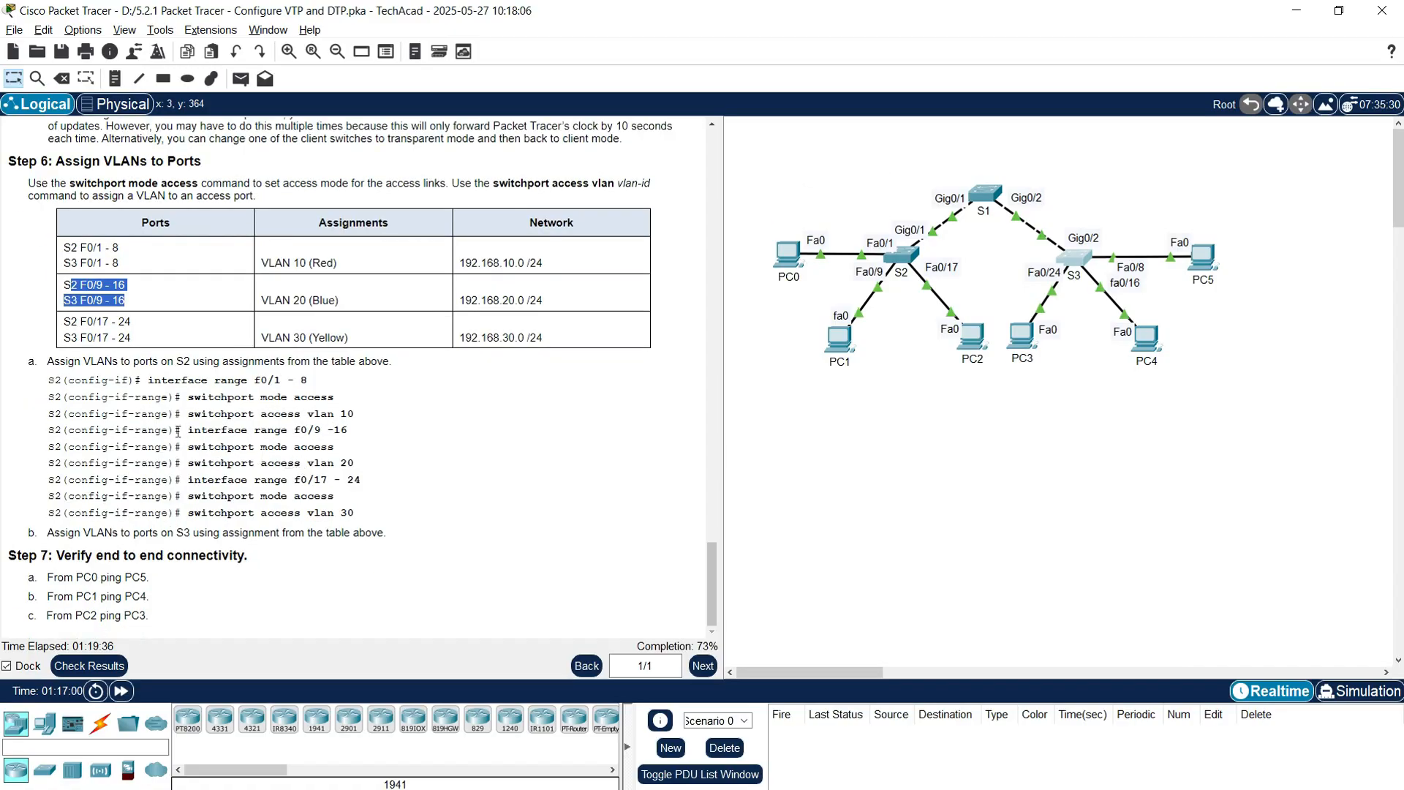
drag(49, 379, 363, 510)
click(290, 484)
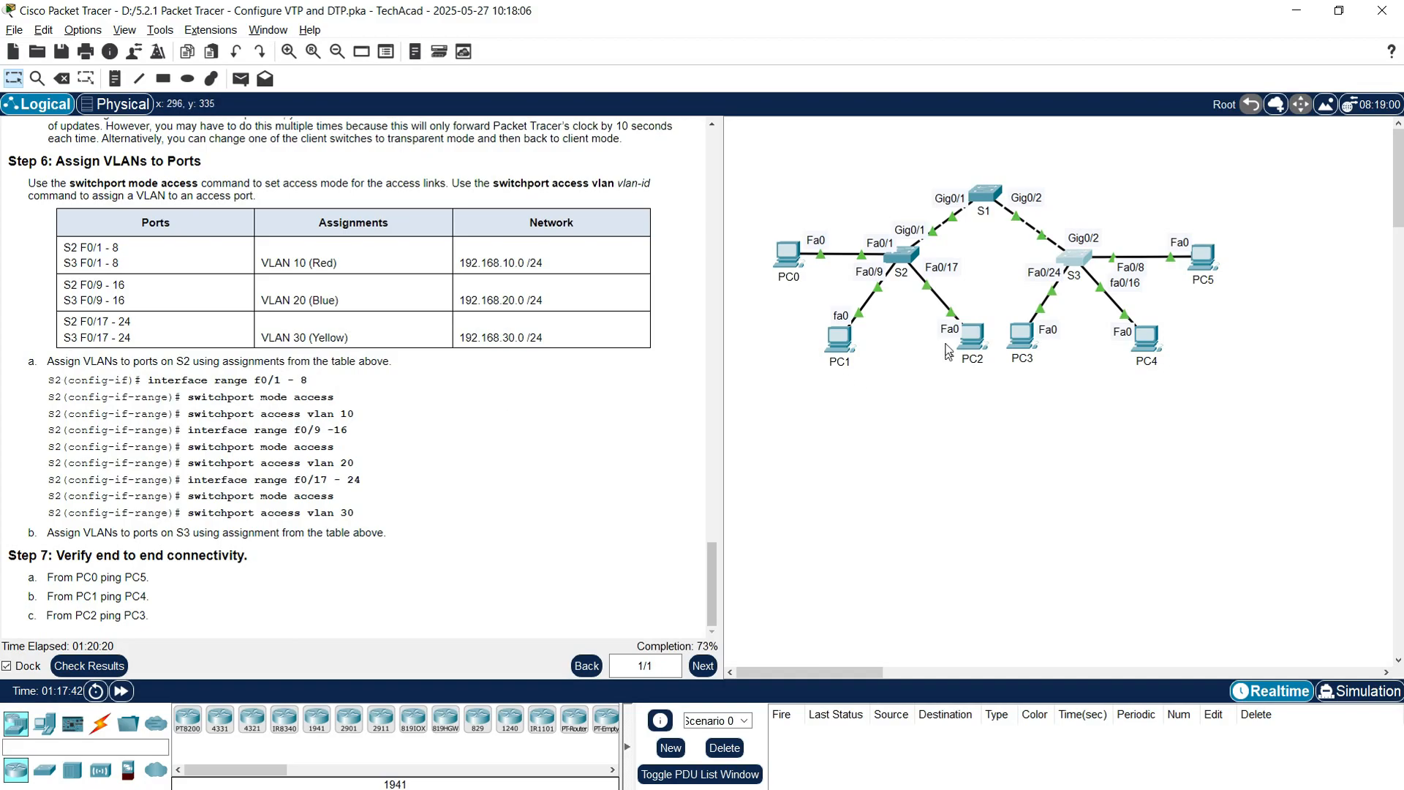
click(901, 256)
Step: In global configuration on S2, make Fa0/1-8 access ports in VLAN 10
drag(307, 30, 576, 32)
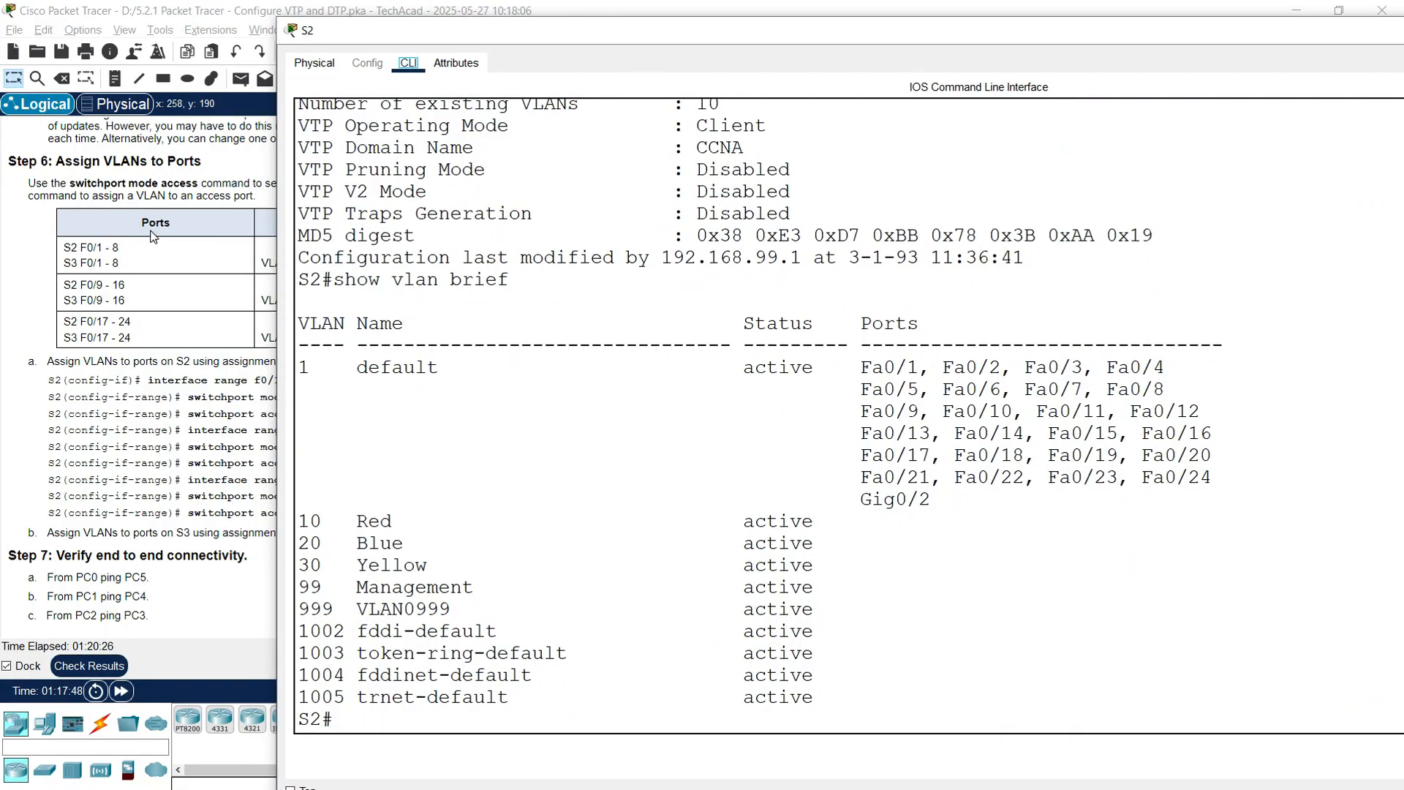
click(380, 710)
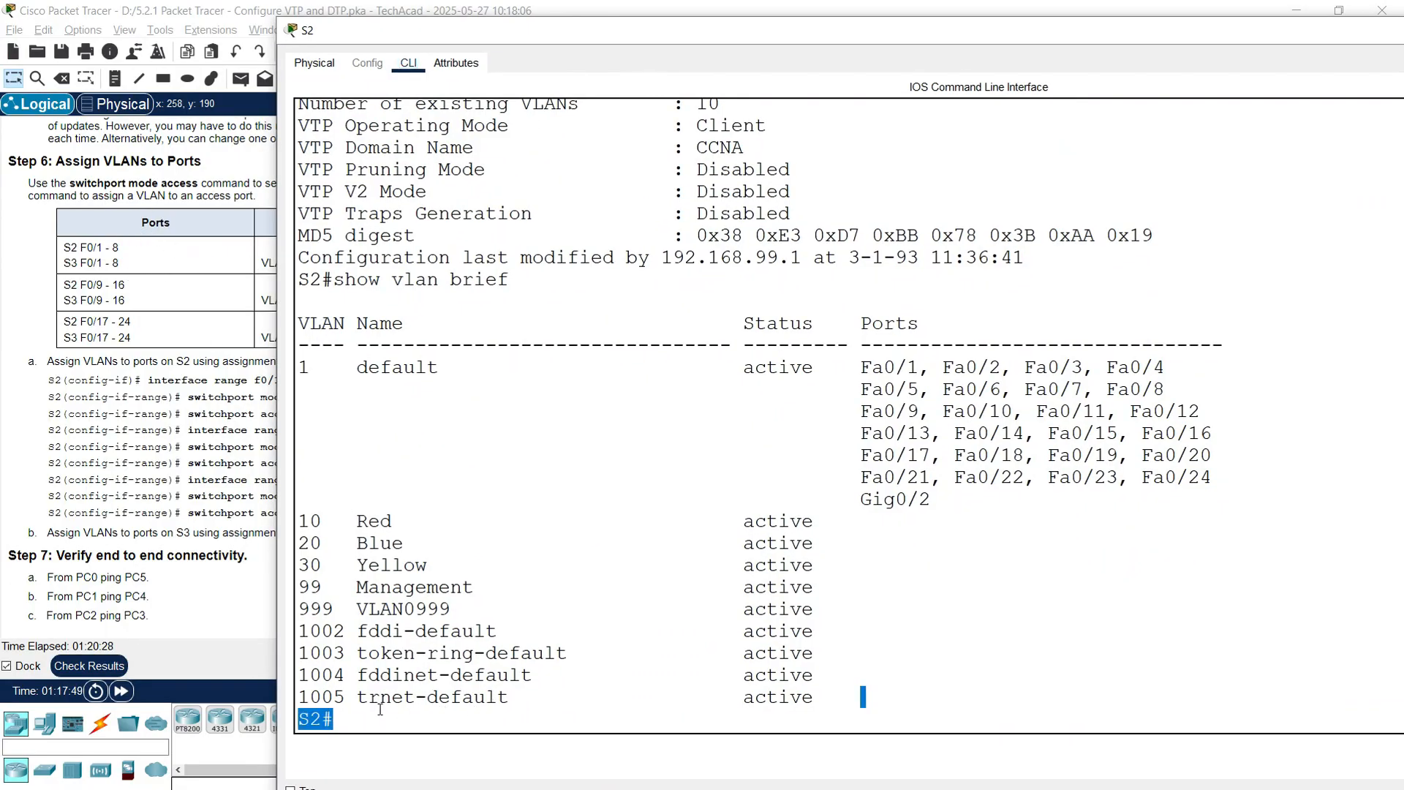
key(Return)
key(Return)
text(conf t)
key(Return)
text(interface range fa0/1-8)
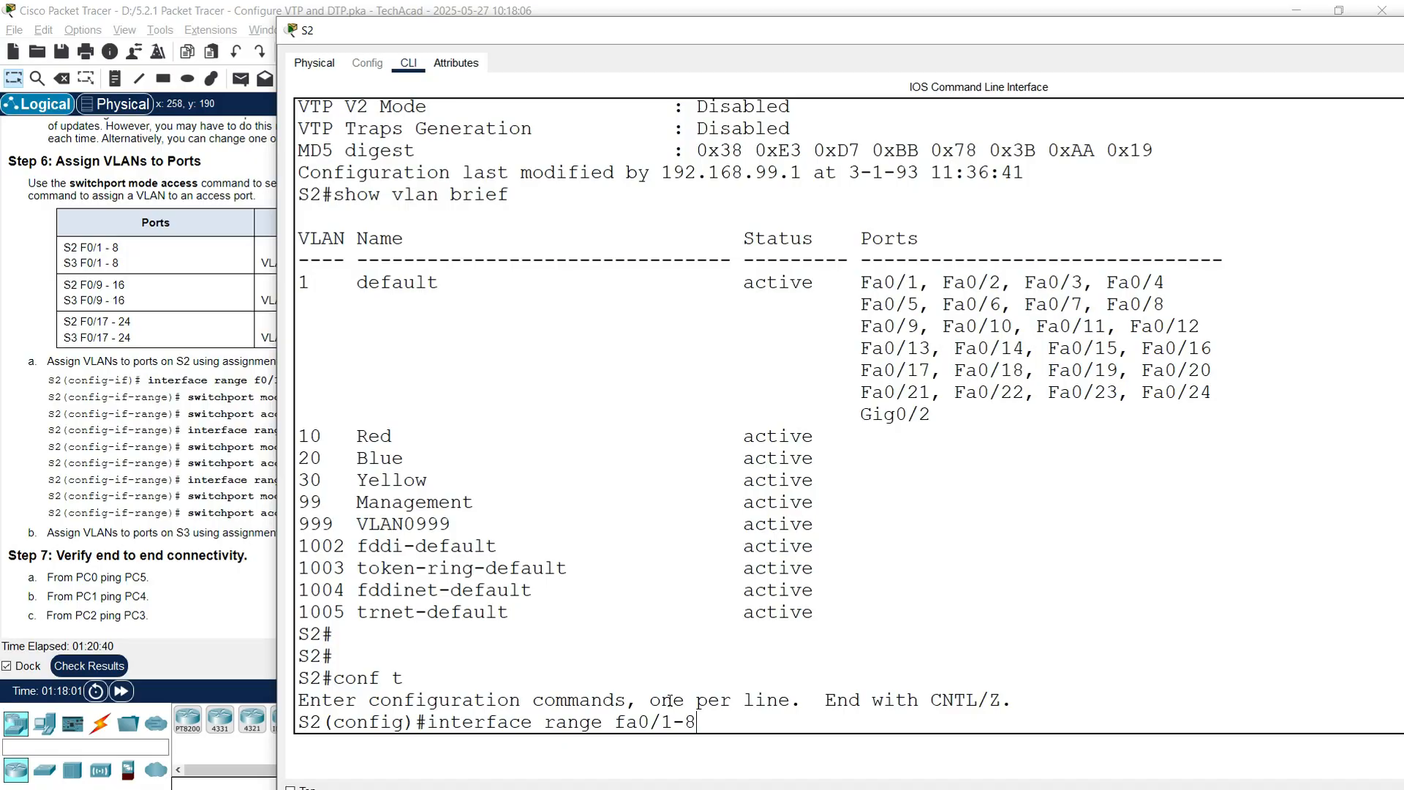
key(Return)
text(switchport mode access)
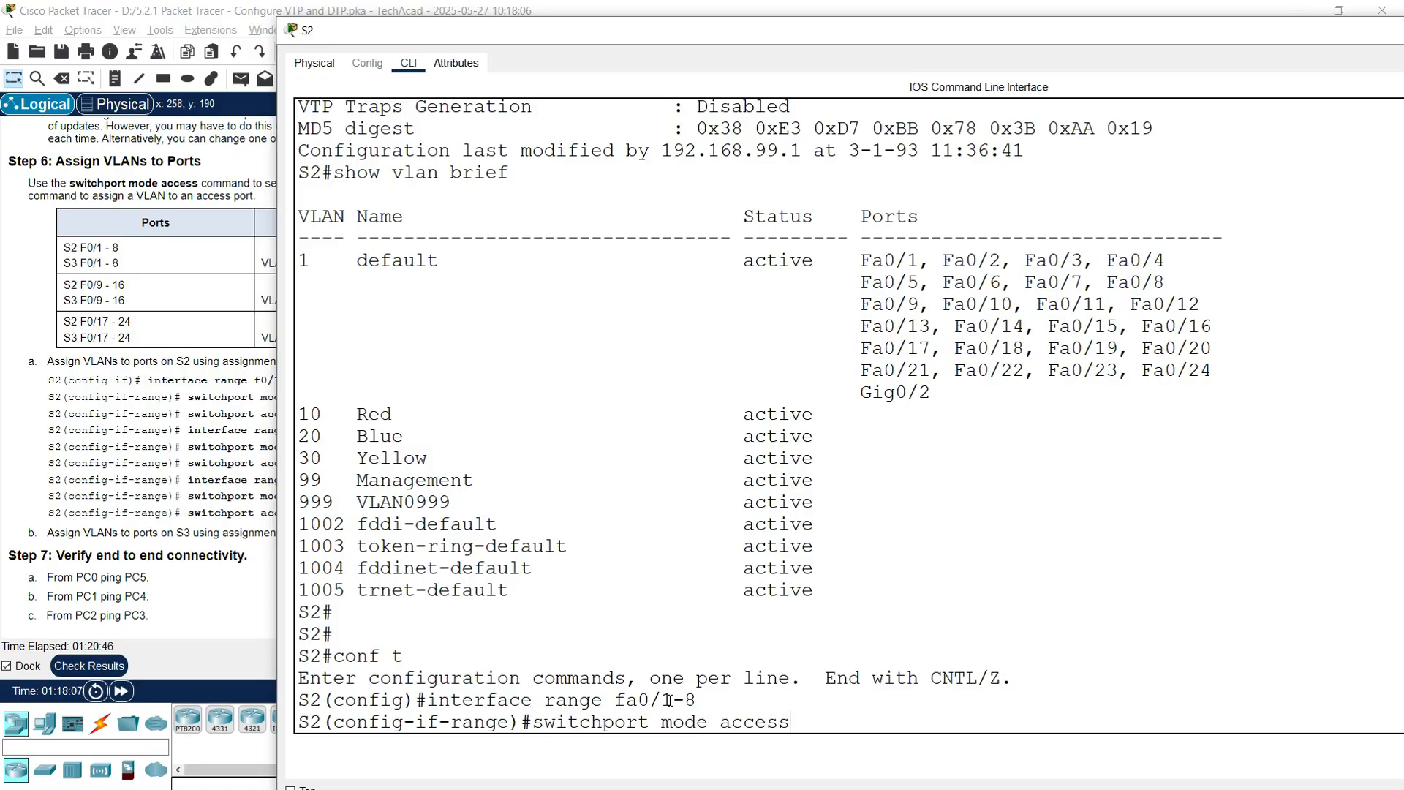
key(Return)
text(switchport )
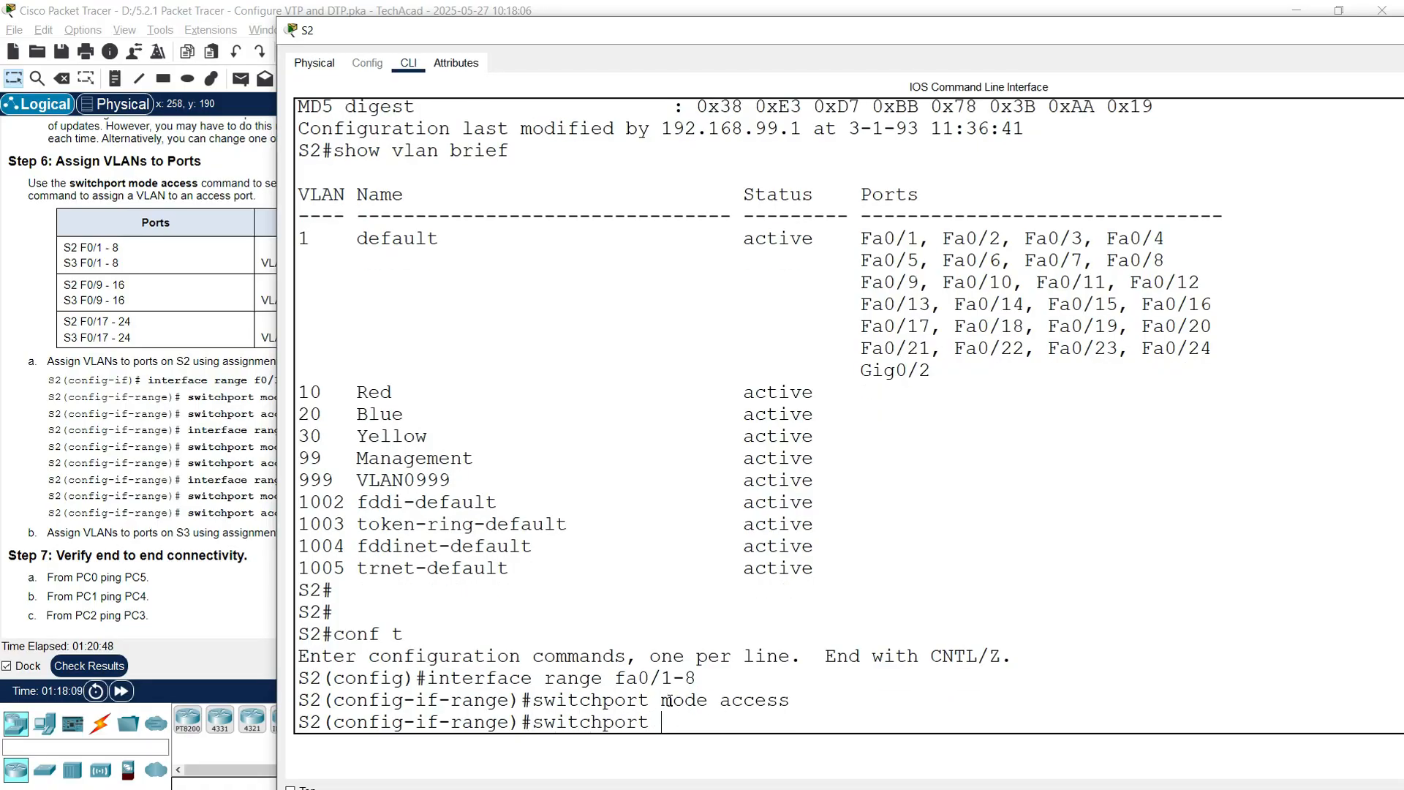
text(access vlan )
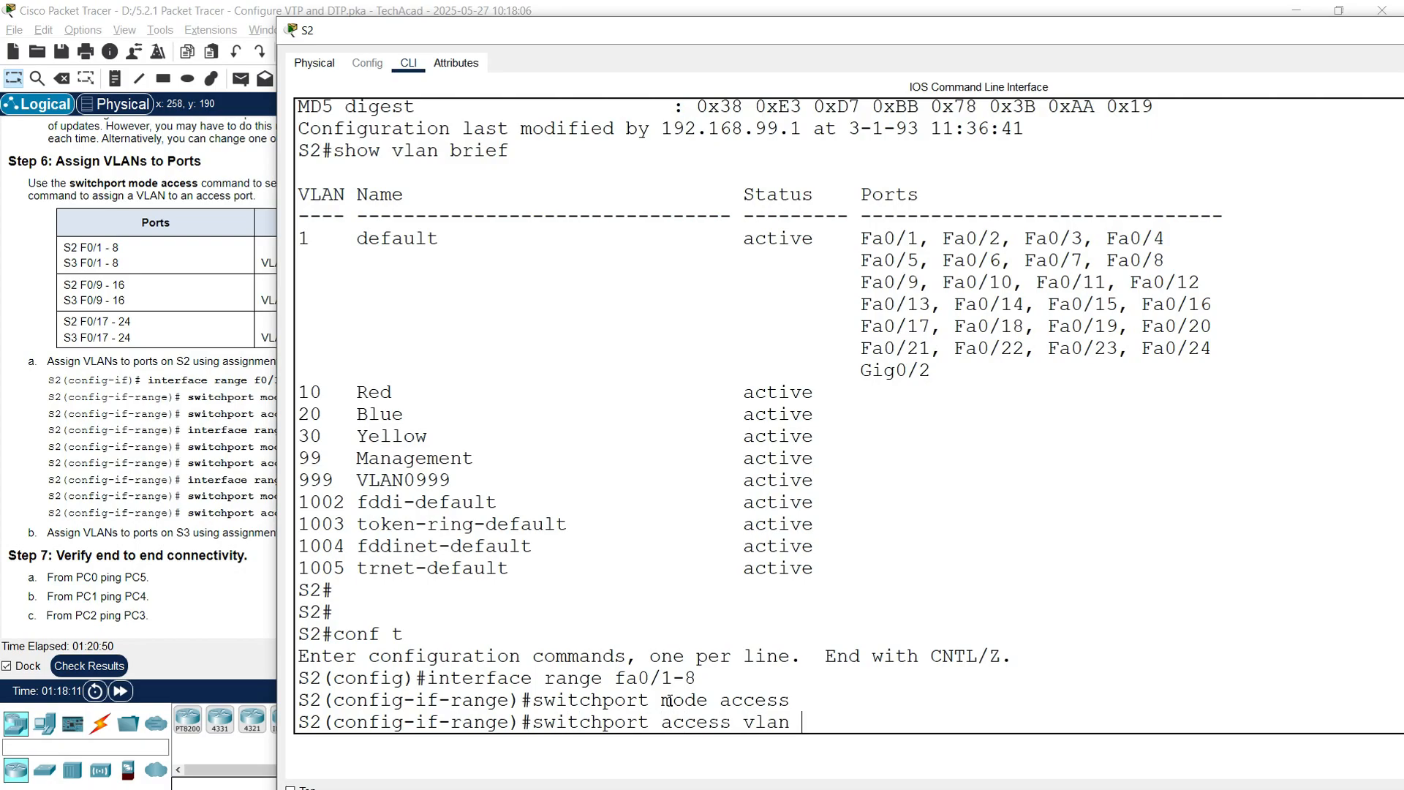
text(10)
key(Return)
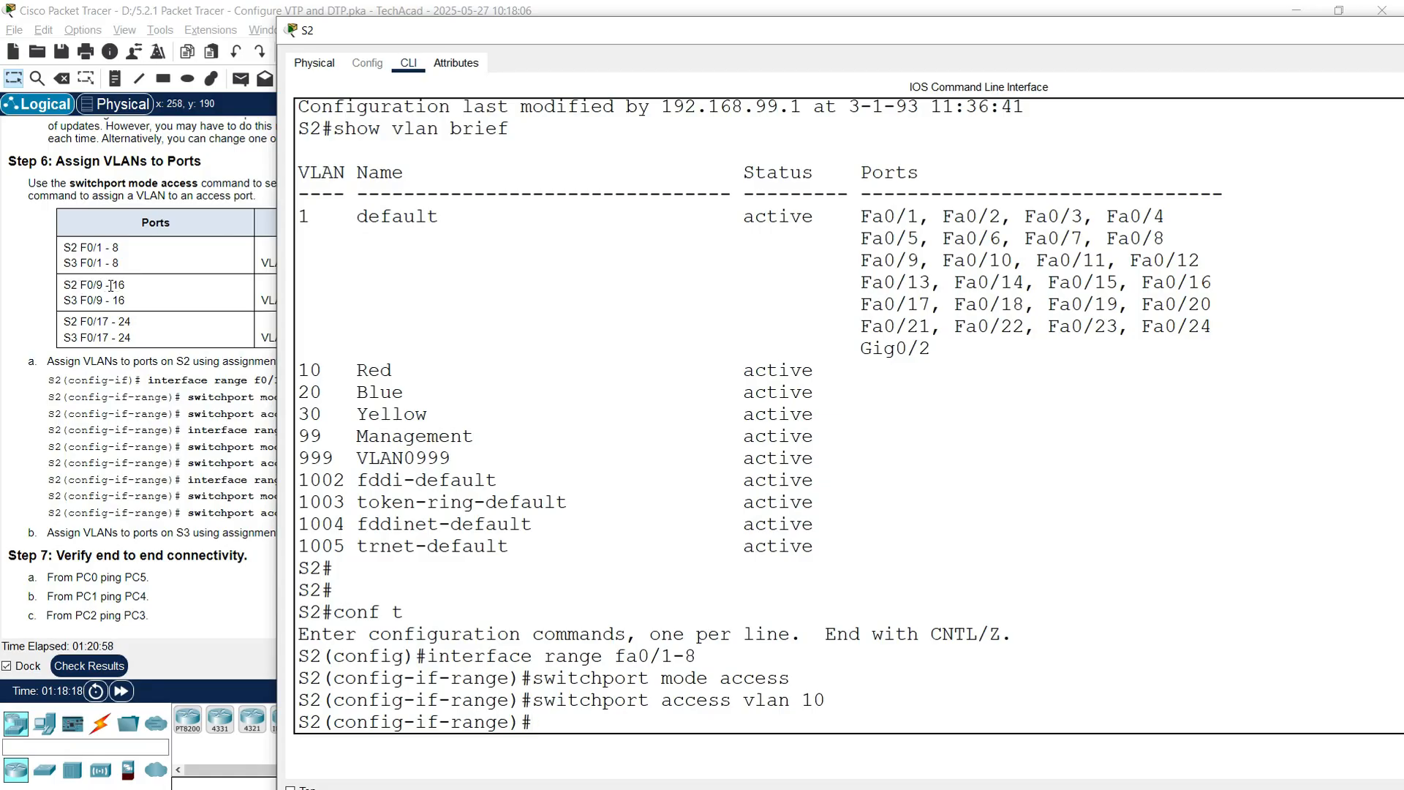
Step: Make S2's Fa0/9-16 access ports in VLAN 20
text(interface range fa0/9-16)
key(Return)
text(switchport mode access)
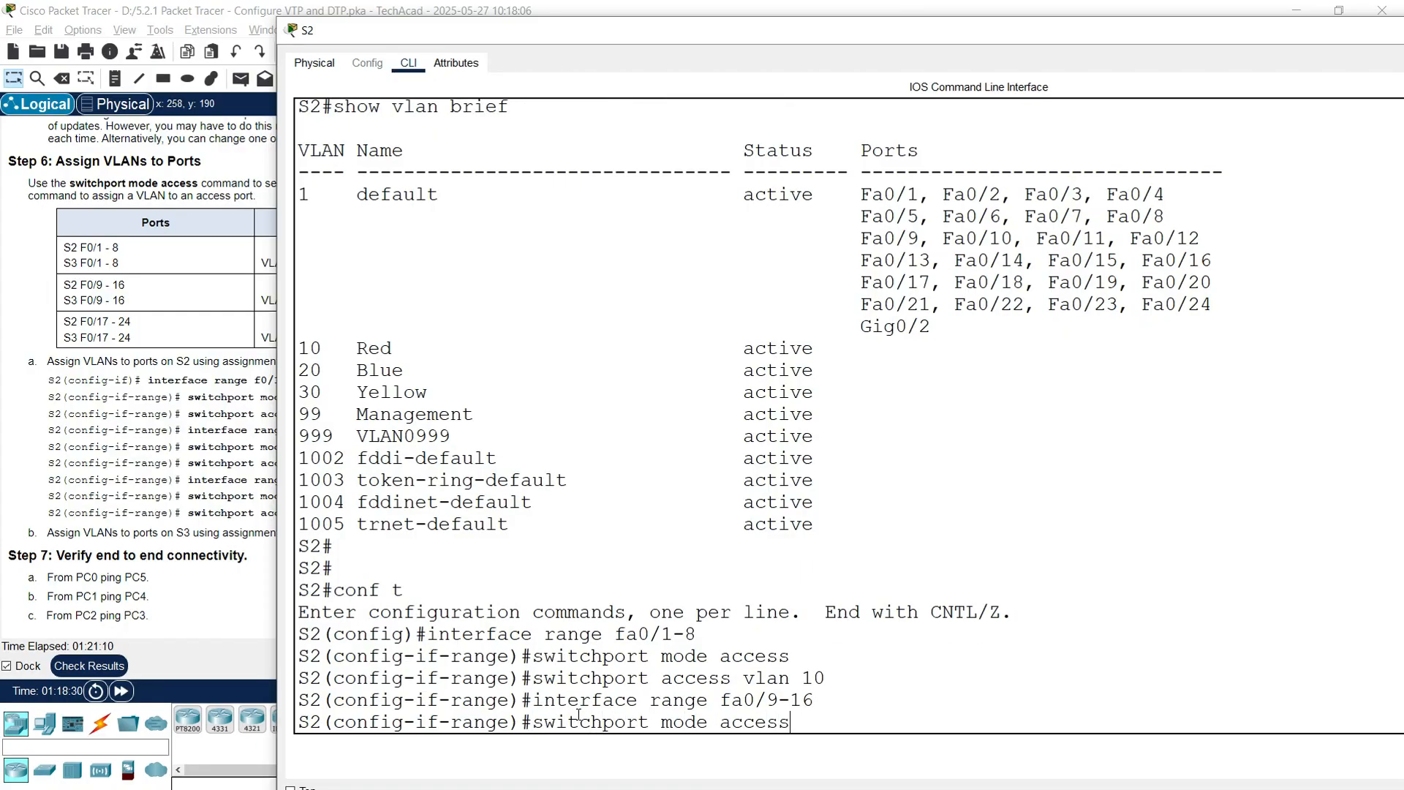
key(Return)
text(switchport access vlan)
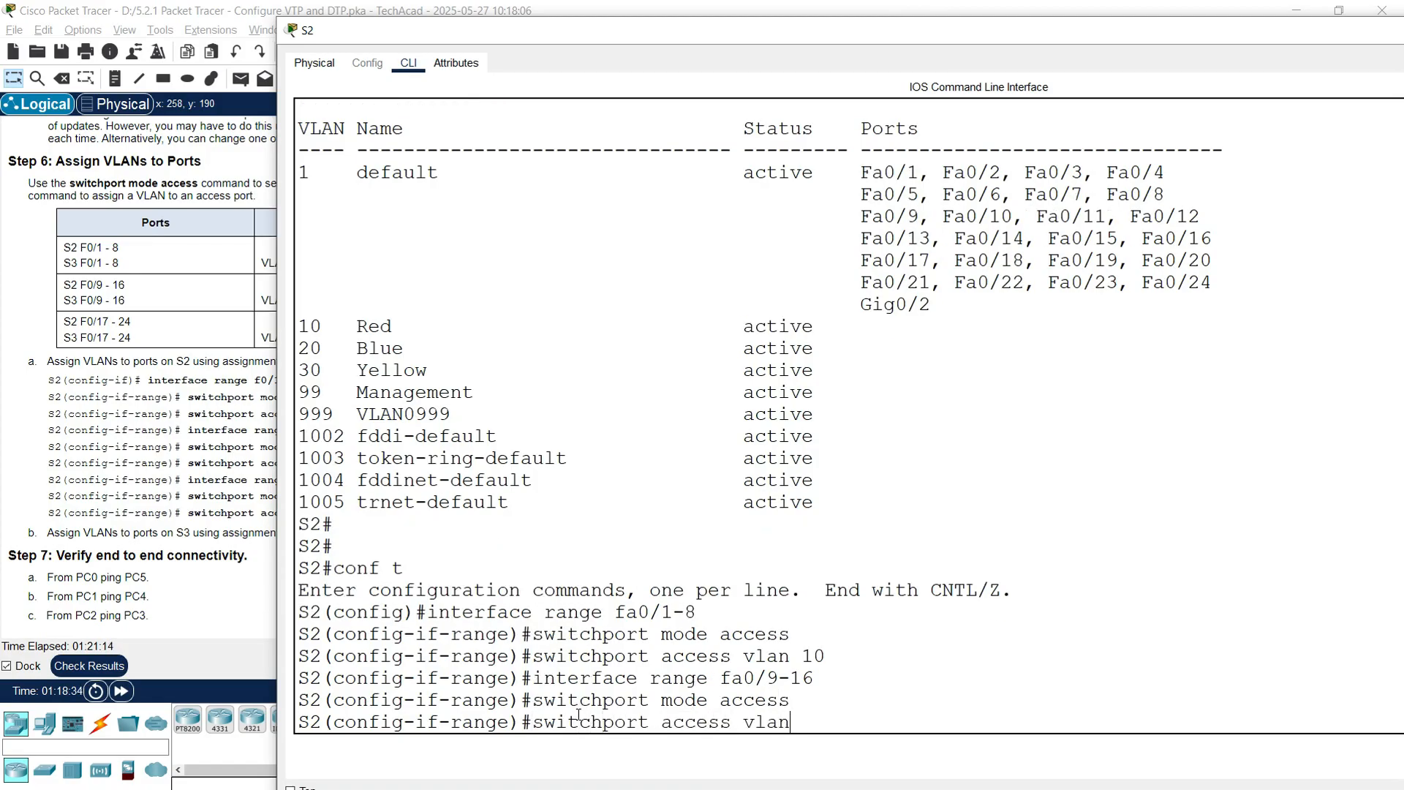
text( 20)
key(Return)
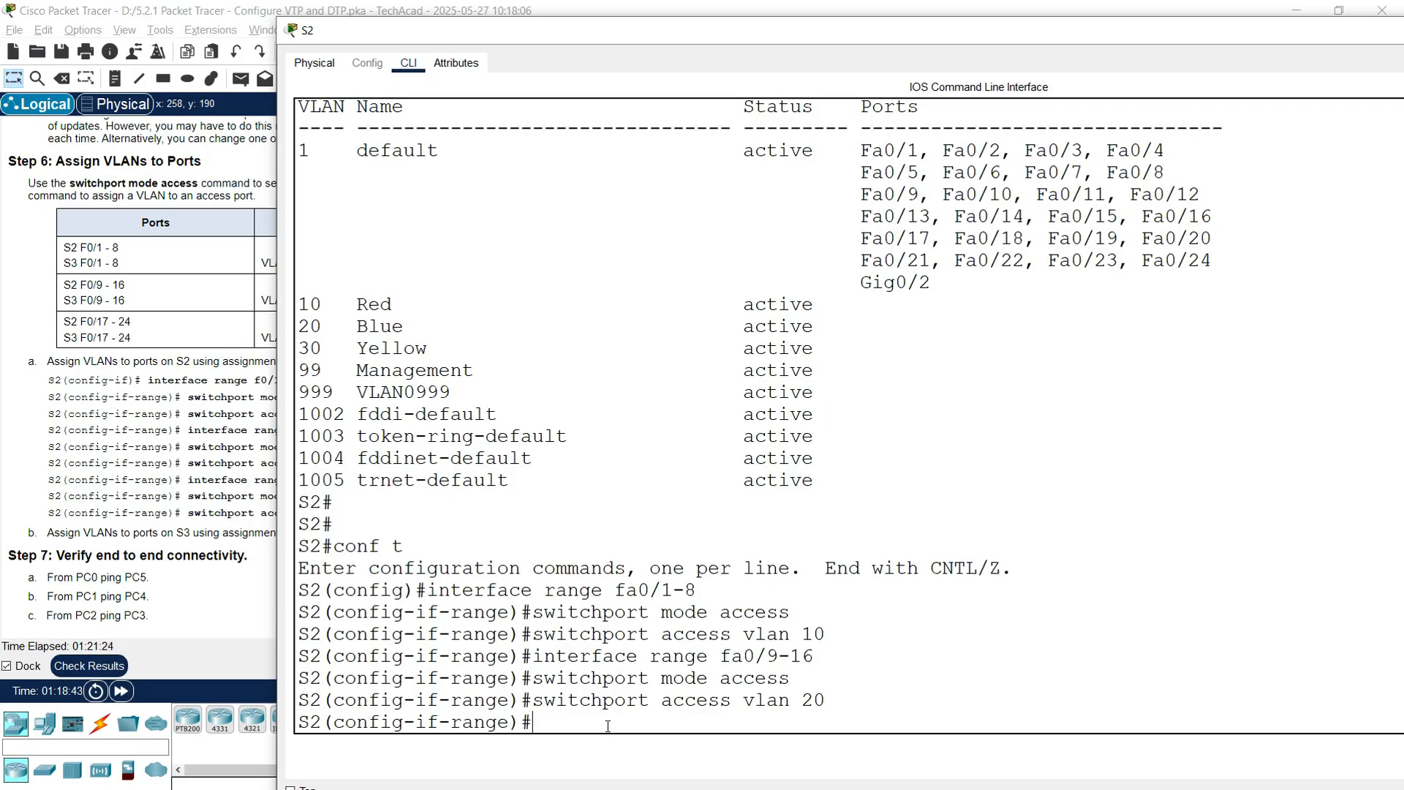
Step: Make S2's Fa0/17-24 access ports in VLAN 30, then end configuration mode
text(interface range fa)
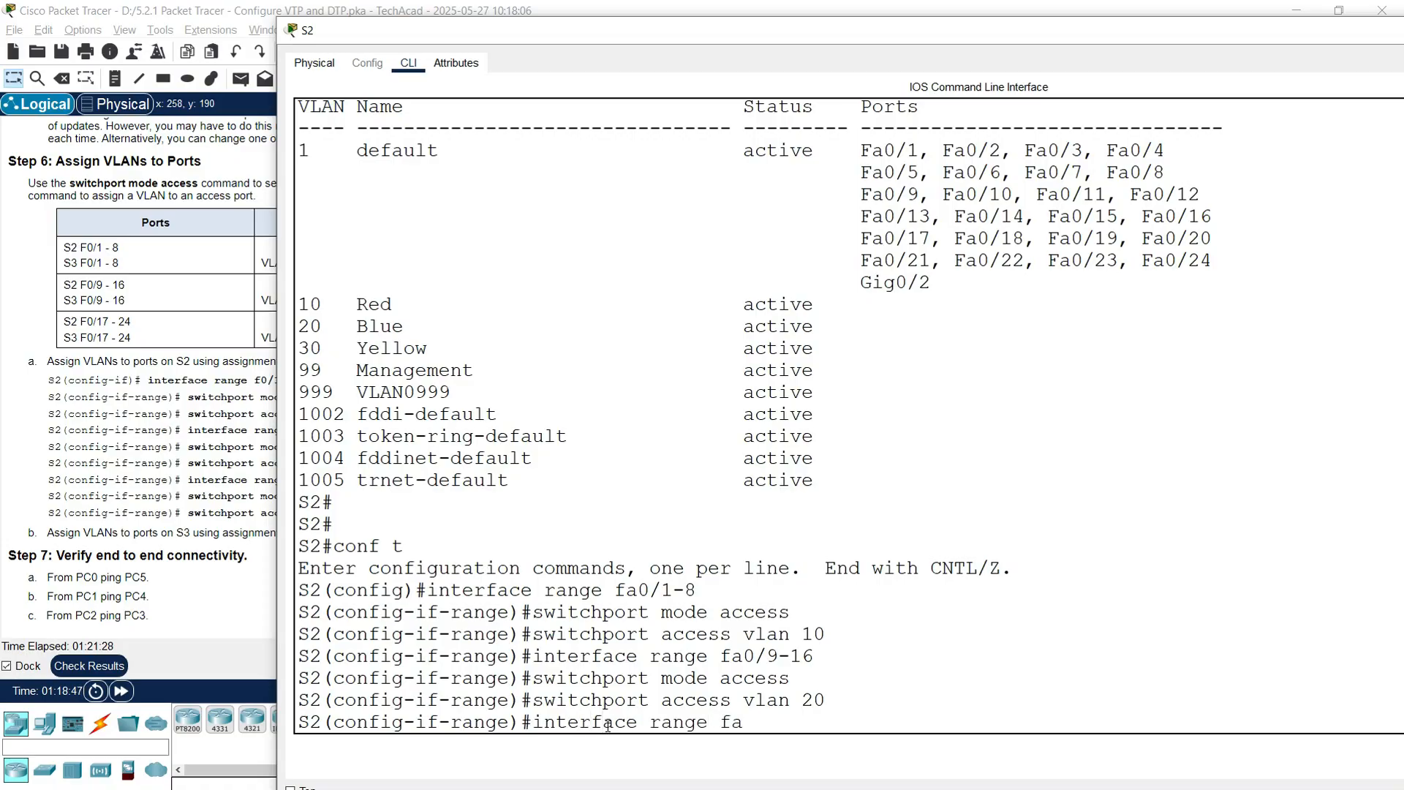
text(0/17-24)
key(Return)
text(swi)
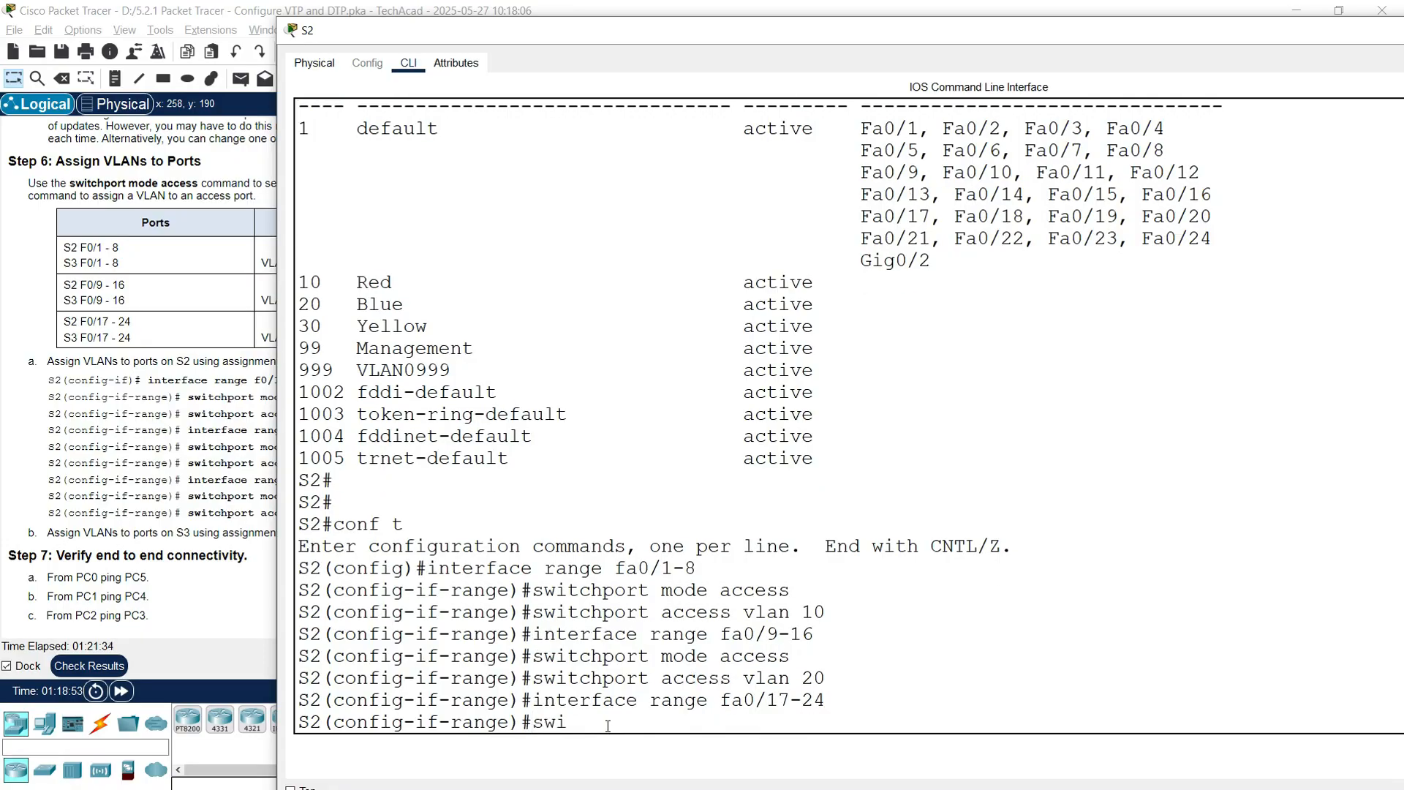
text(tchport mode access)
key(Return)
text(switchport acc)
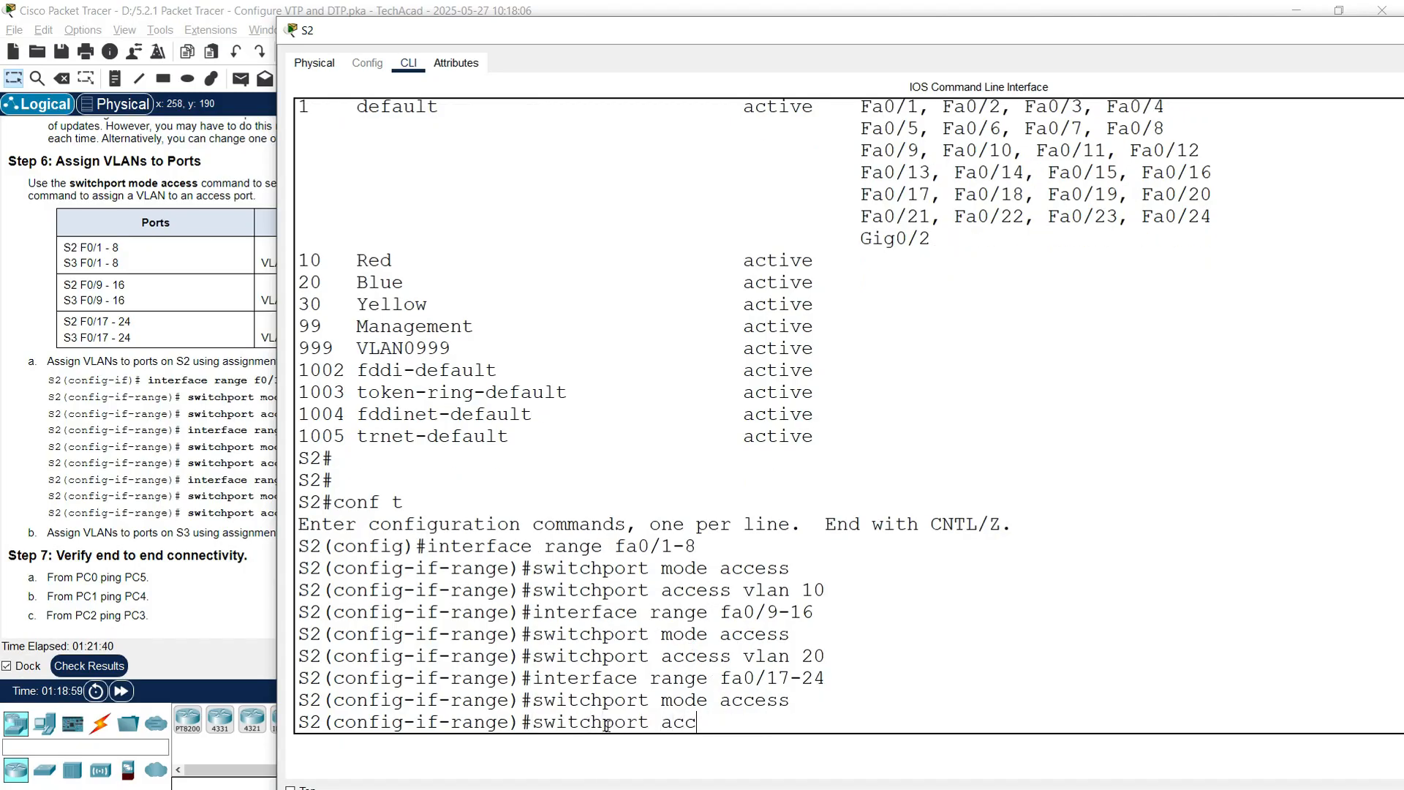
text(ess vlan 30)
key(Return)
key(Return)
key(Return)
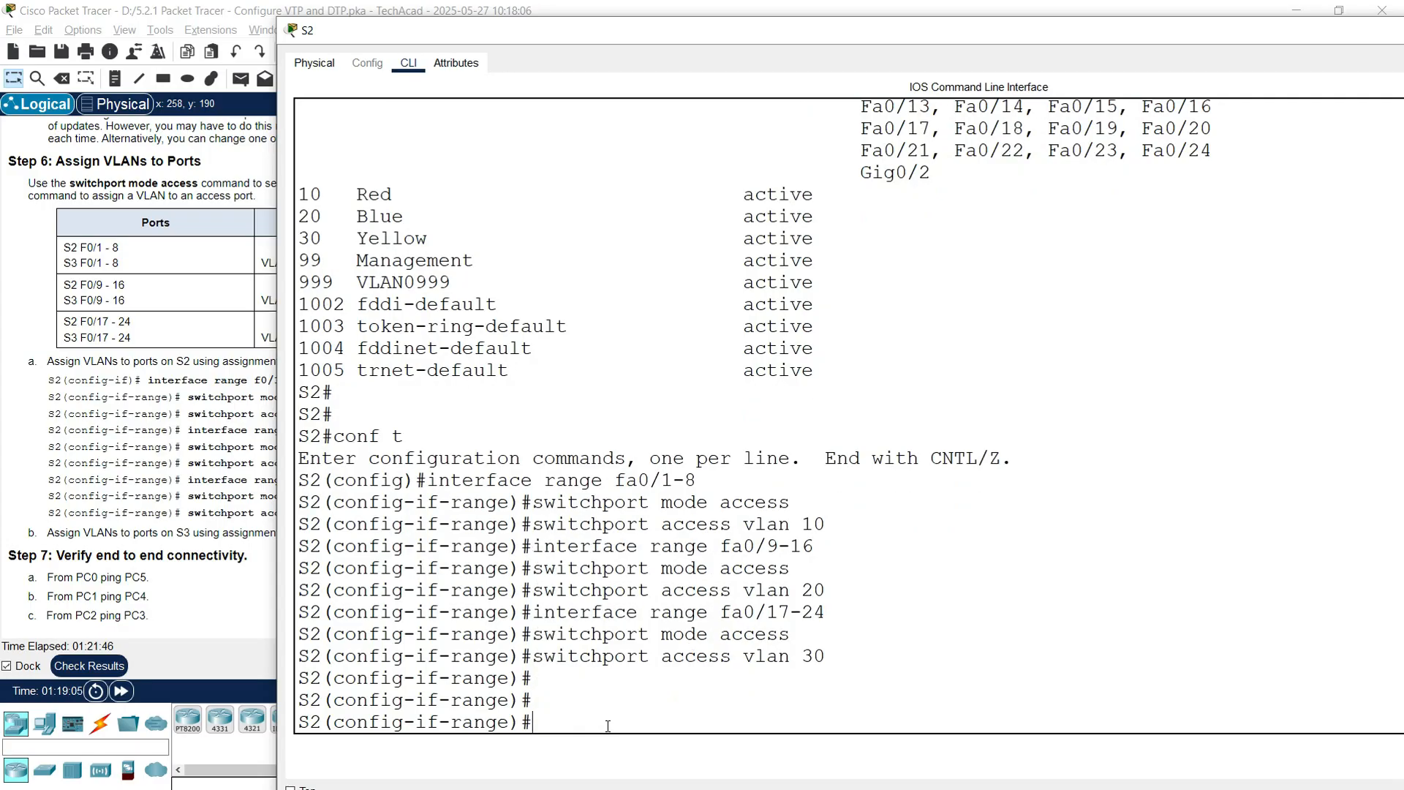
text(end)
key(Return)
Step: Save S2's running configuration to startup-config with copy run start and put its console away
text(copy run star)
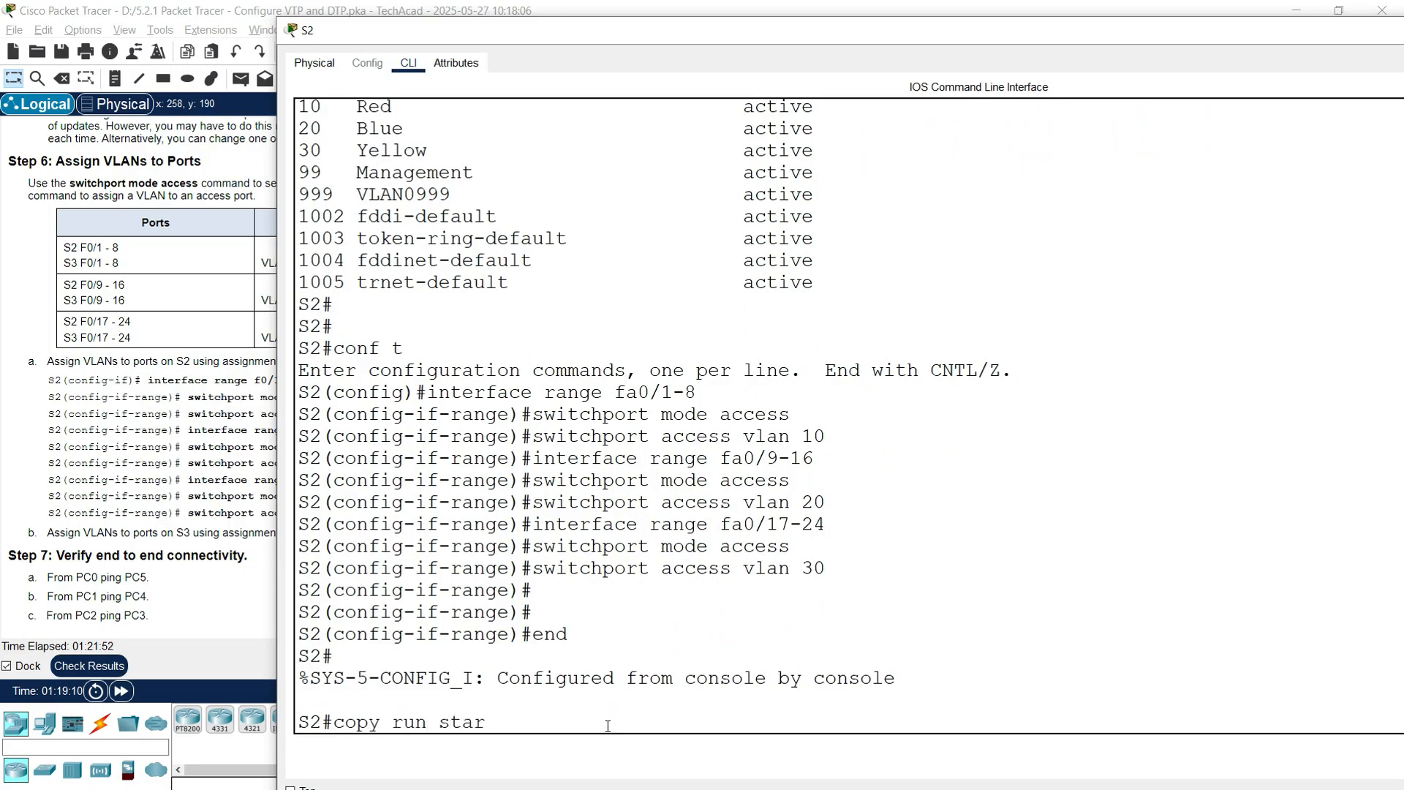
text(t)
key(Return)
key(Return)
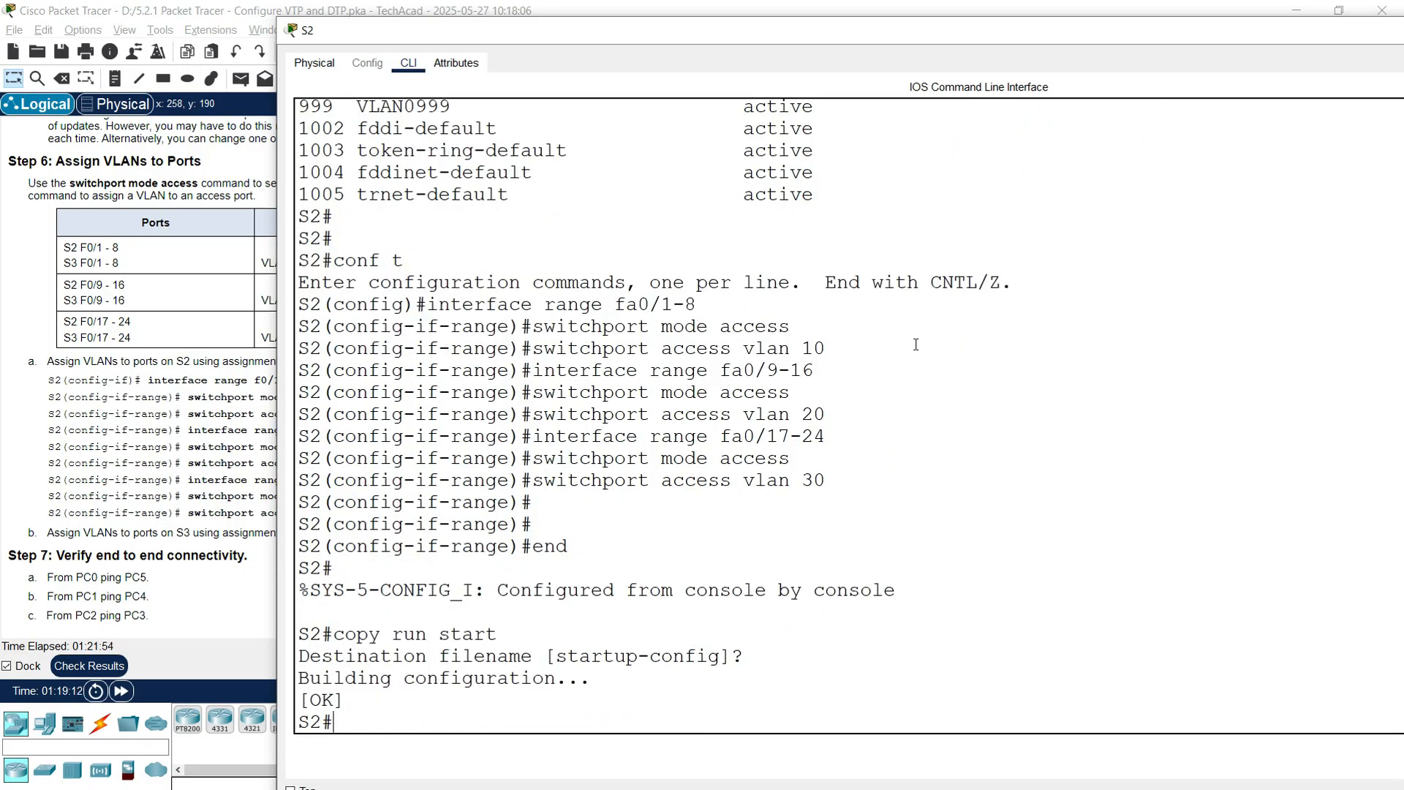
drag(1139, 38, 945, 102)
drag(1242, 100, 1173, 127)
click(1275, 123)
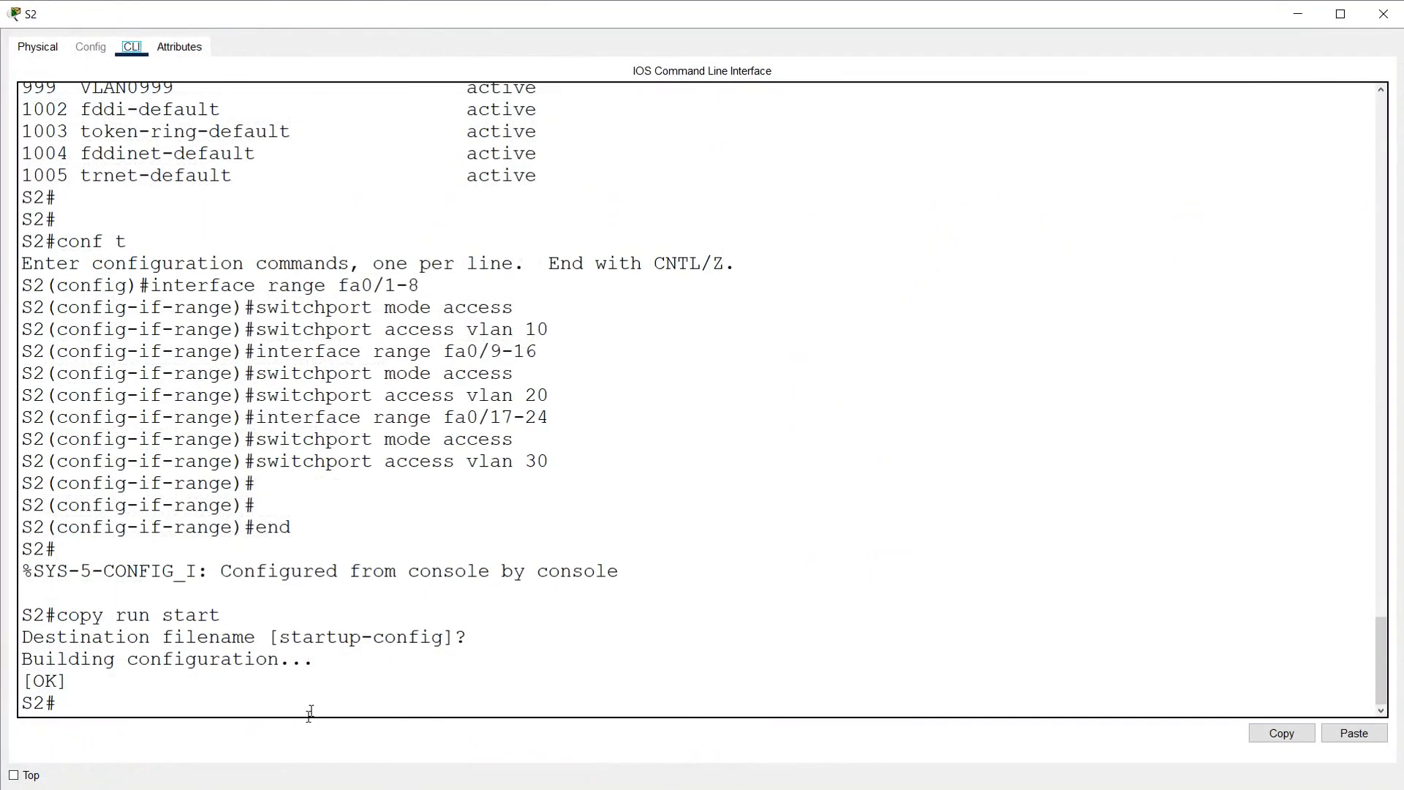
click(197, 690)
text(show)
text( vlan breif)
key(BackSpace)
key(BackSpace)
key(BackSpace)
text(ief)
key(Return)
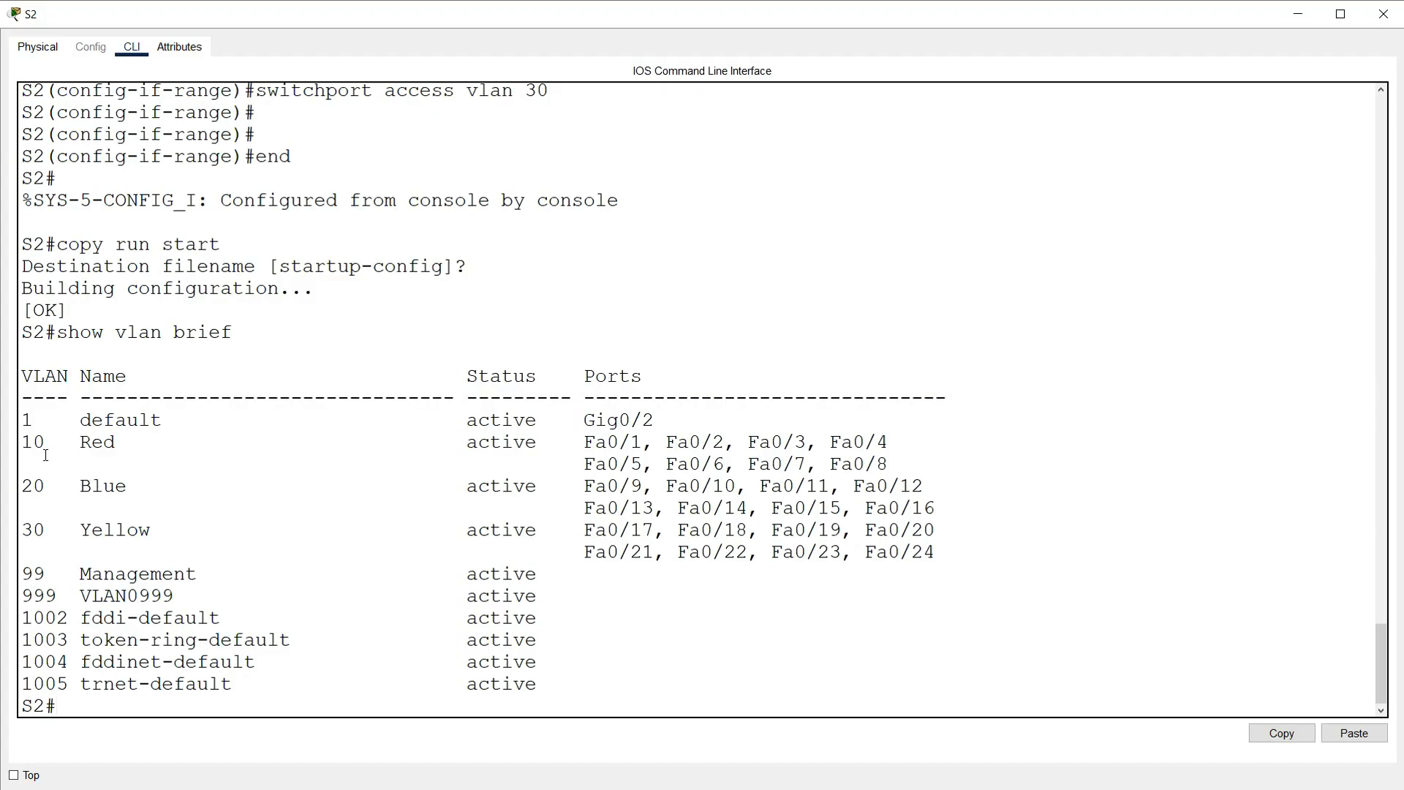
drag(889, 468, 23, 439)
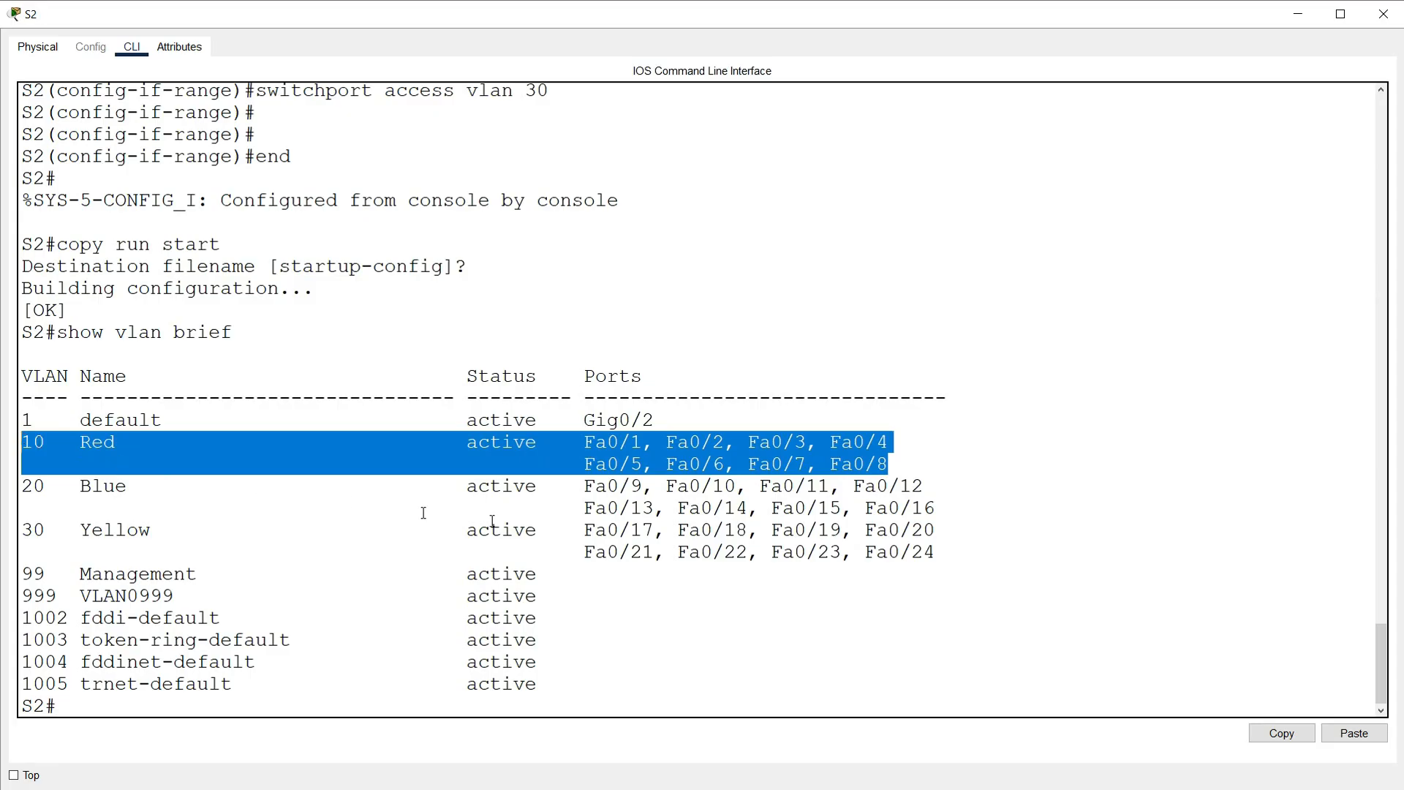
drag(943, 511, 20, 488)
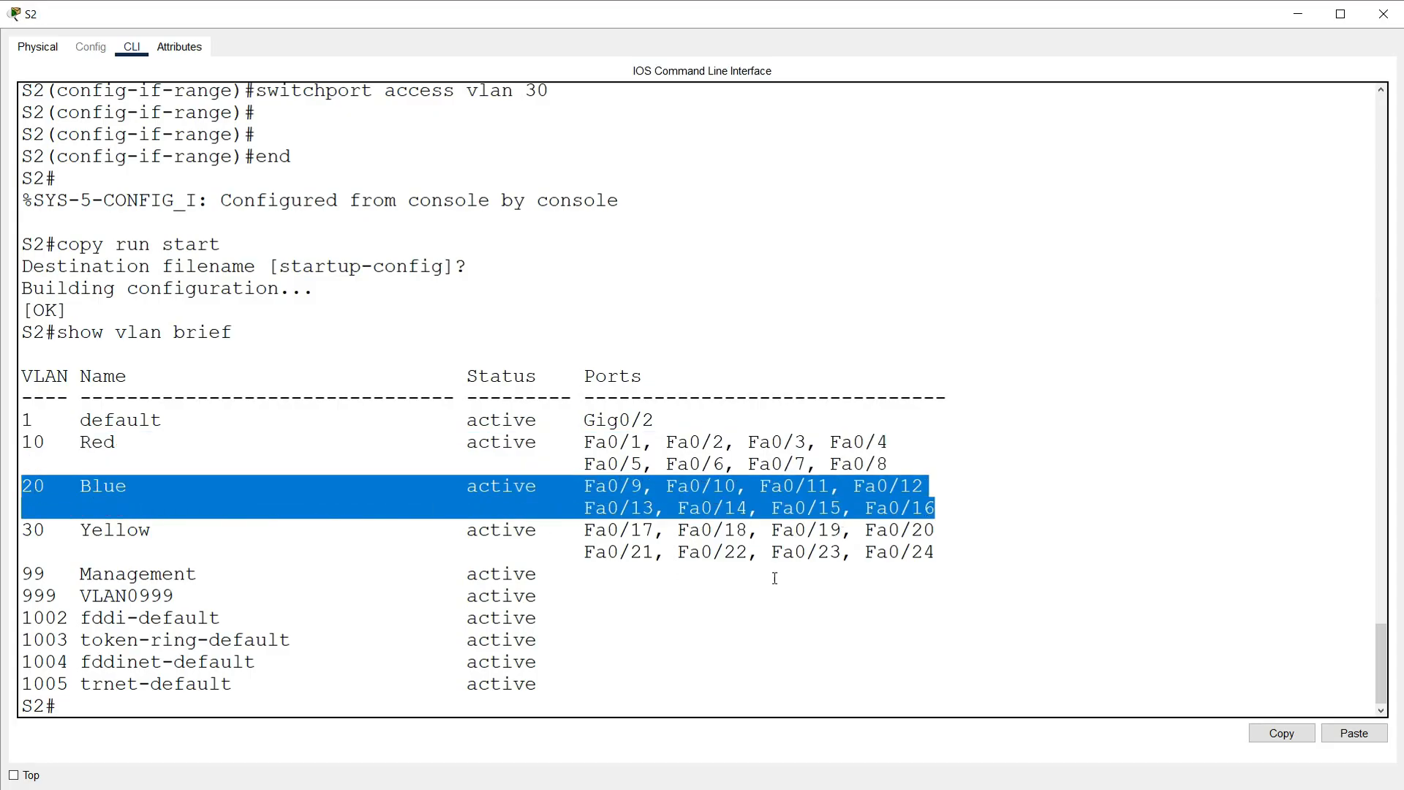
drag(948, 558, 20, 532)
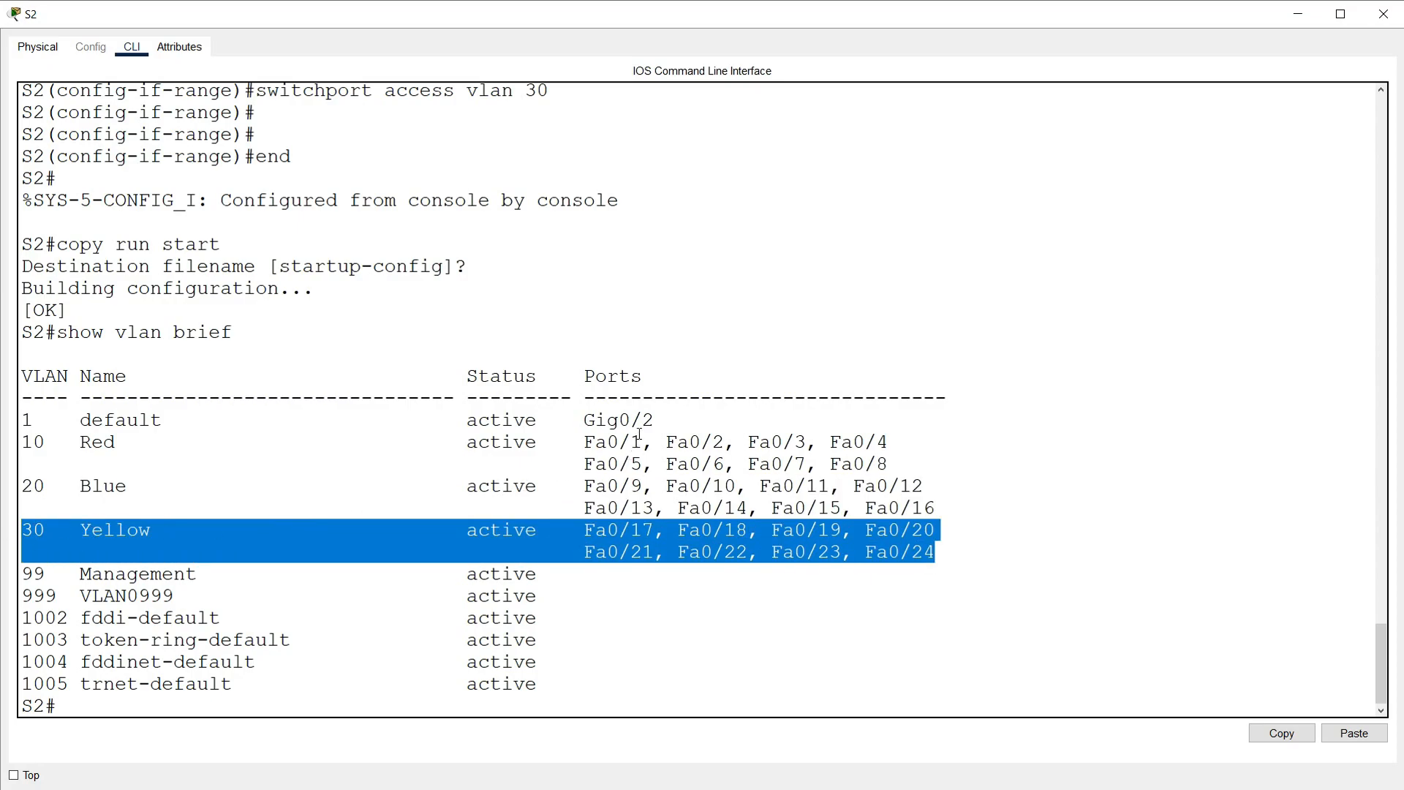
drag(664, 418, 15, 425)
click(257, 570)
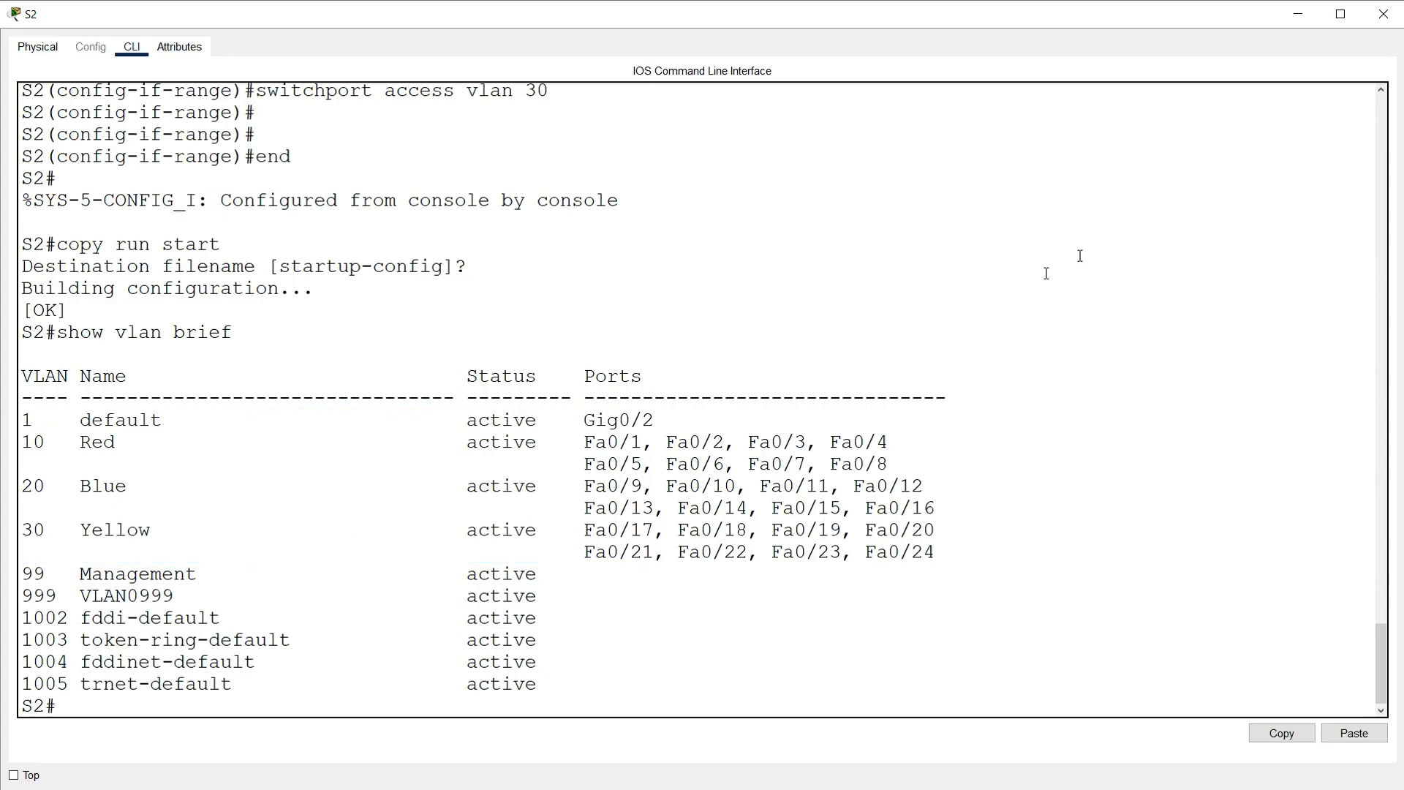
click(1383, 14)
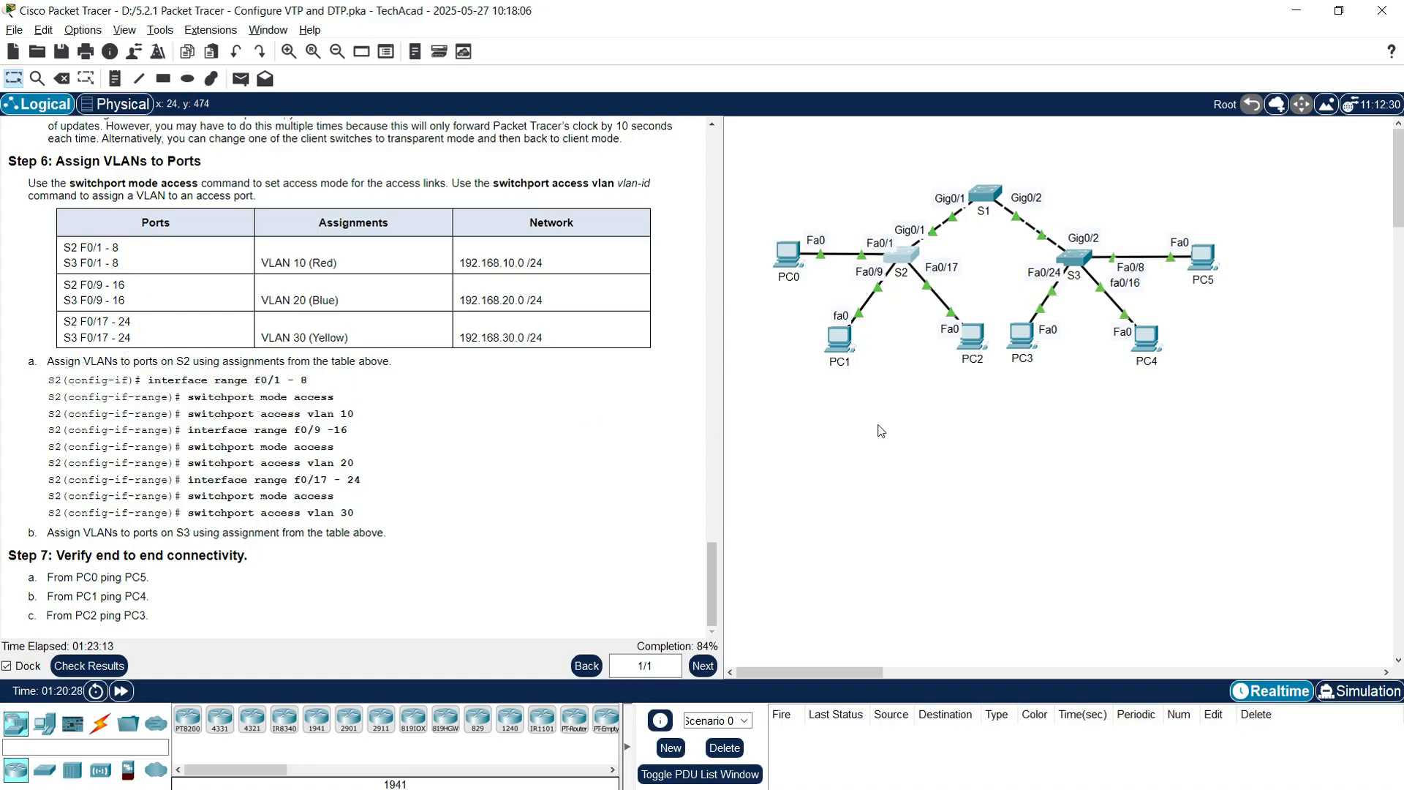
Step: Open switch S3's CLI and enter global configuration mode
click(1075, 272)
drag(366, 17, 578, 35)
click(307, 723)
text(conf t)
key(Return)
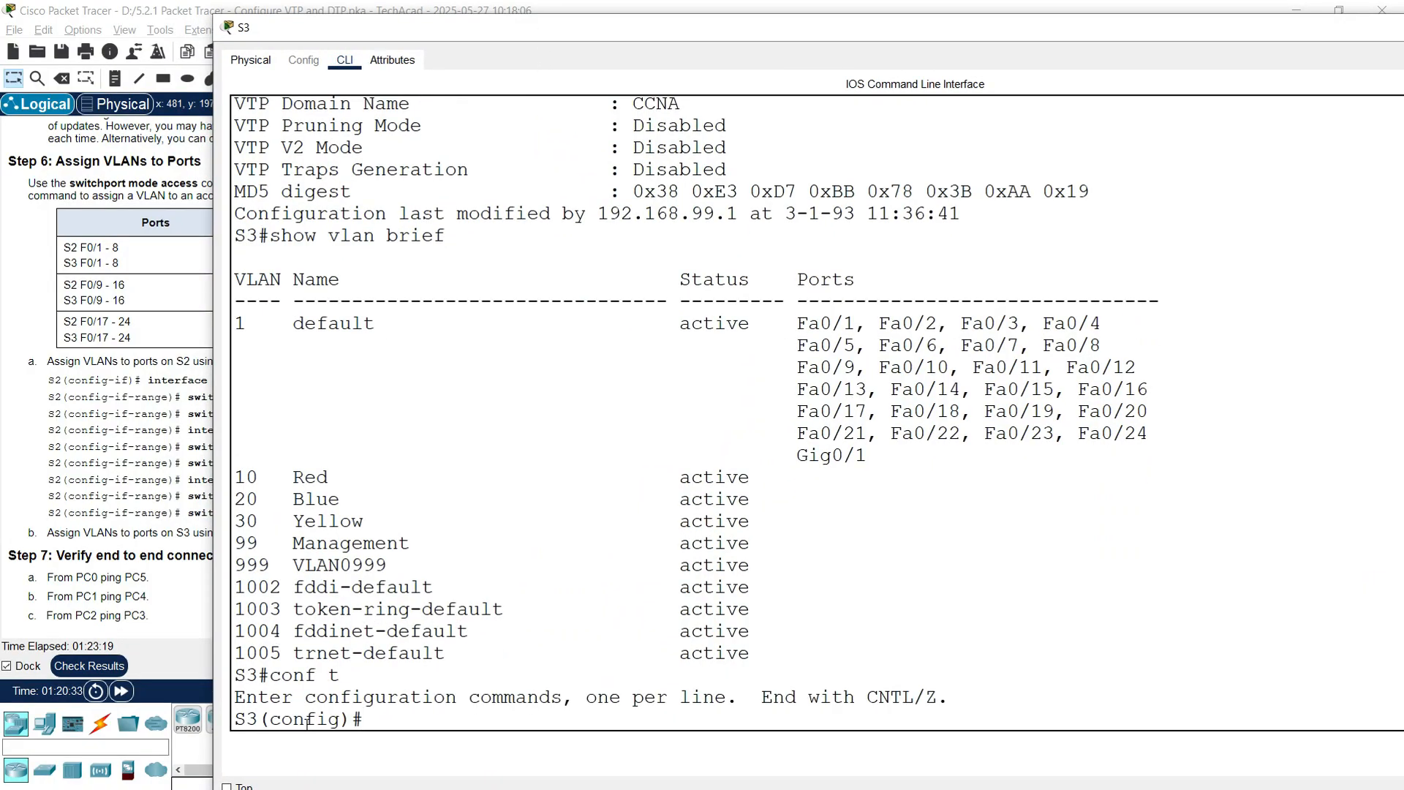
Step: Make S3's Fa0/1-8 access ports in VLAN 10
text(interface range fa0/1-8)
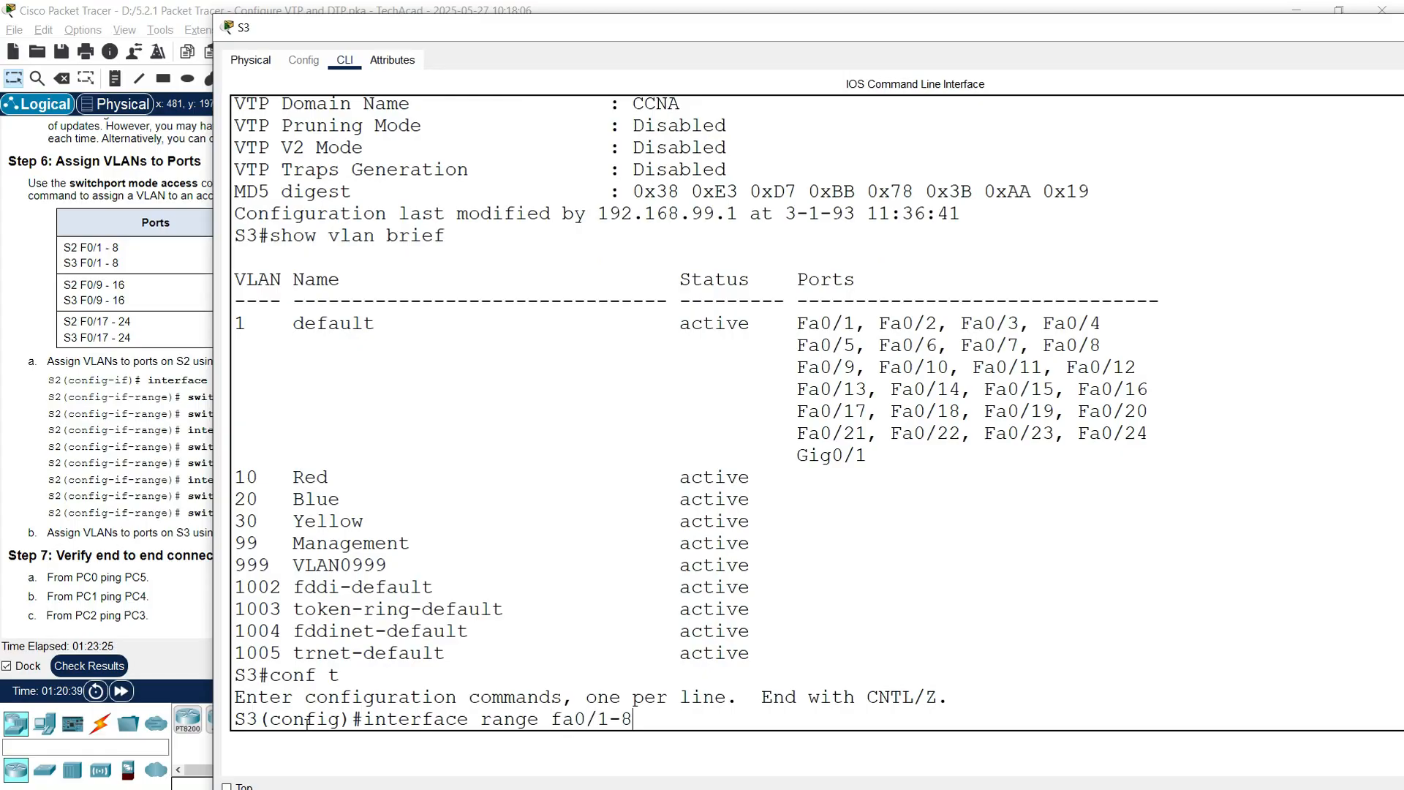
key(Return)
text(switch)
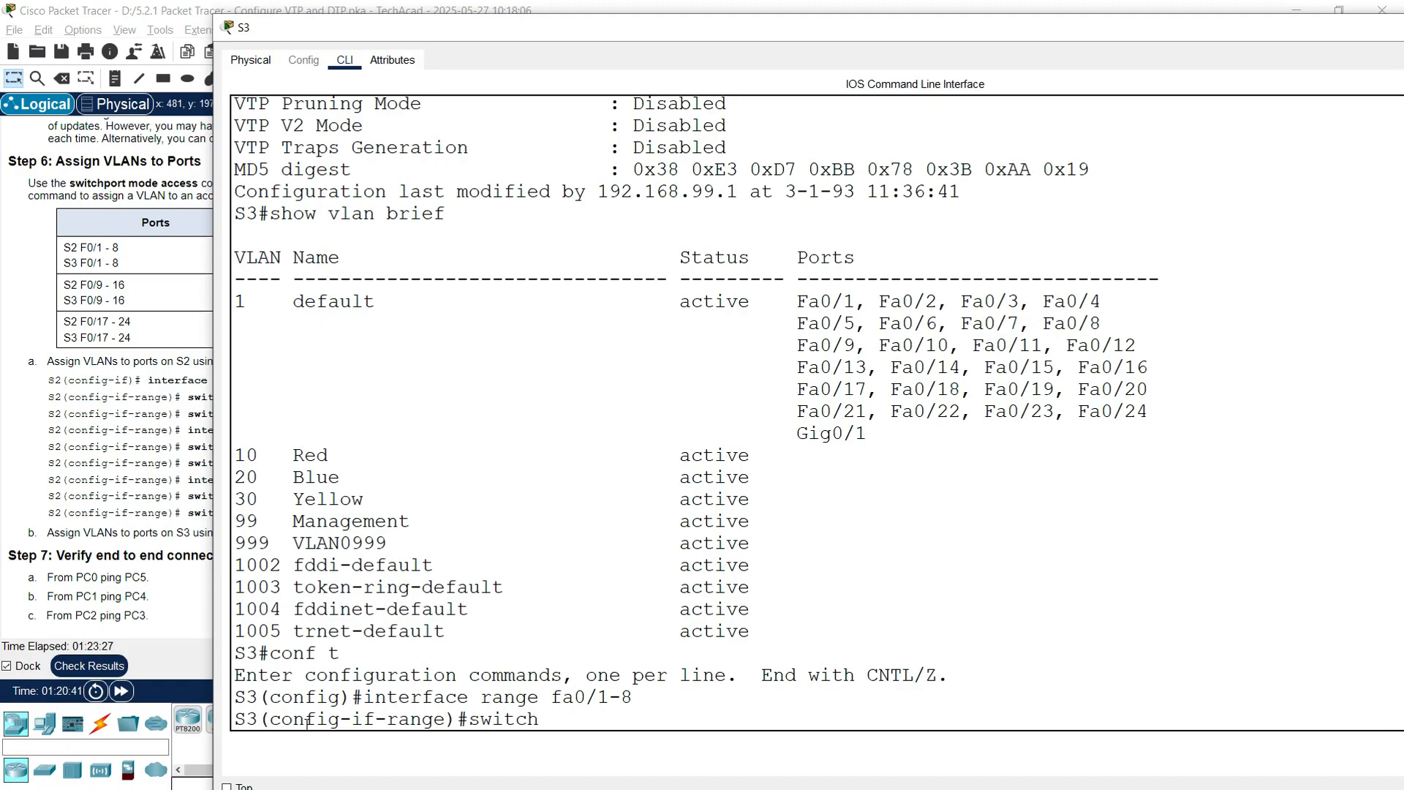
text(port mode a)
key(BackSpace)
key(BackSpace)
text(e access)
key(Return)
text(sw)
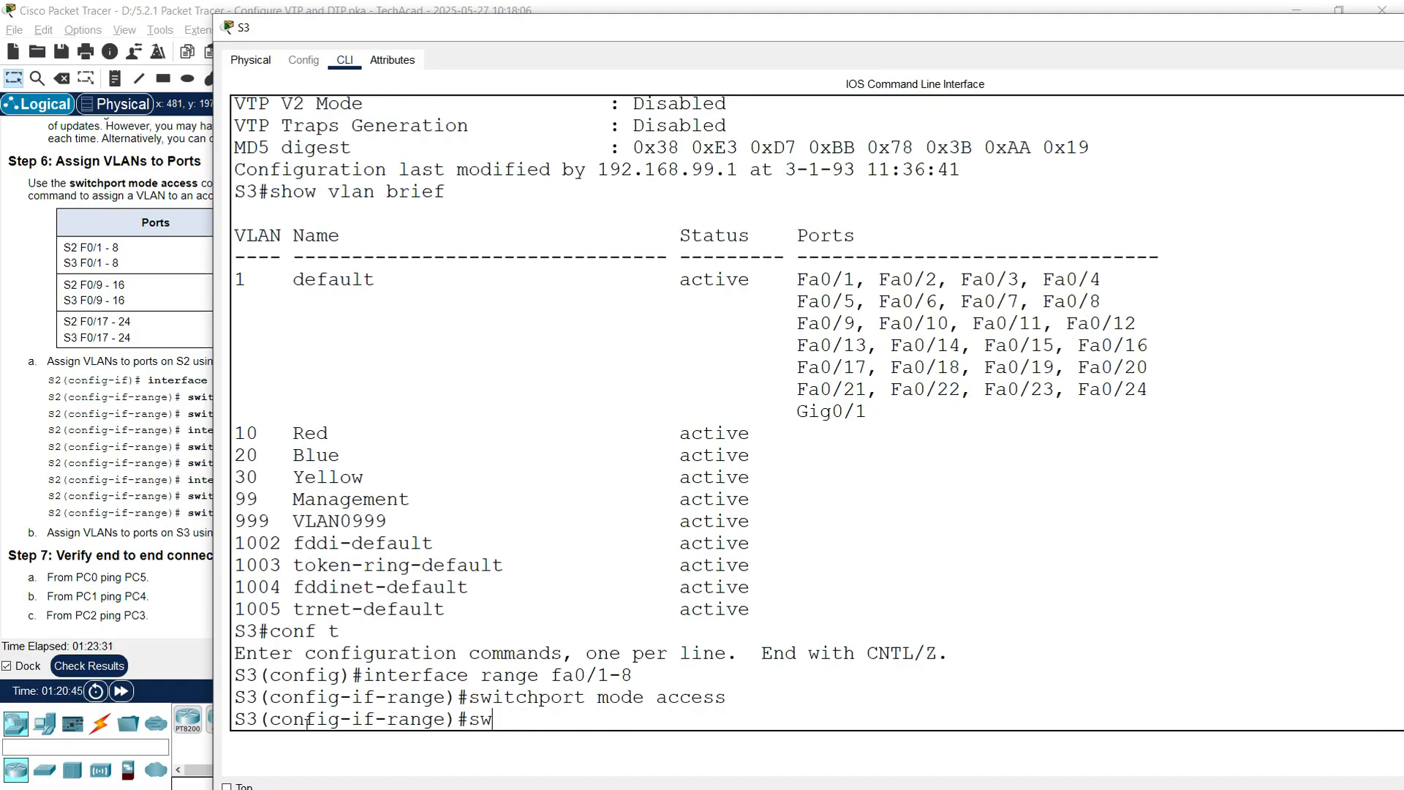
text(itchport acc)
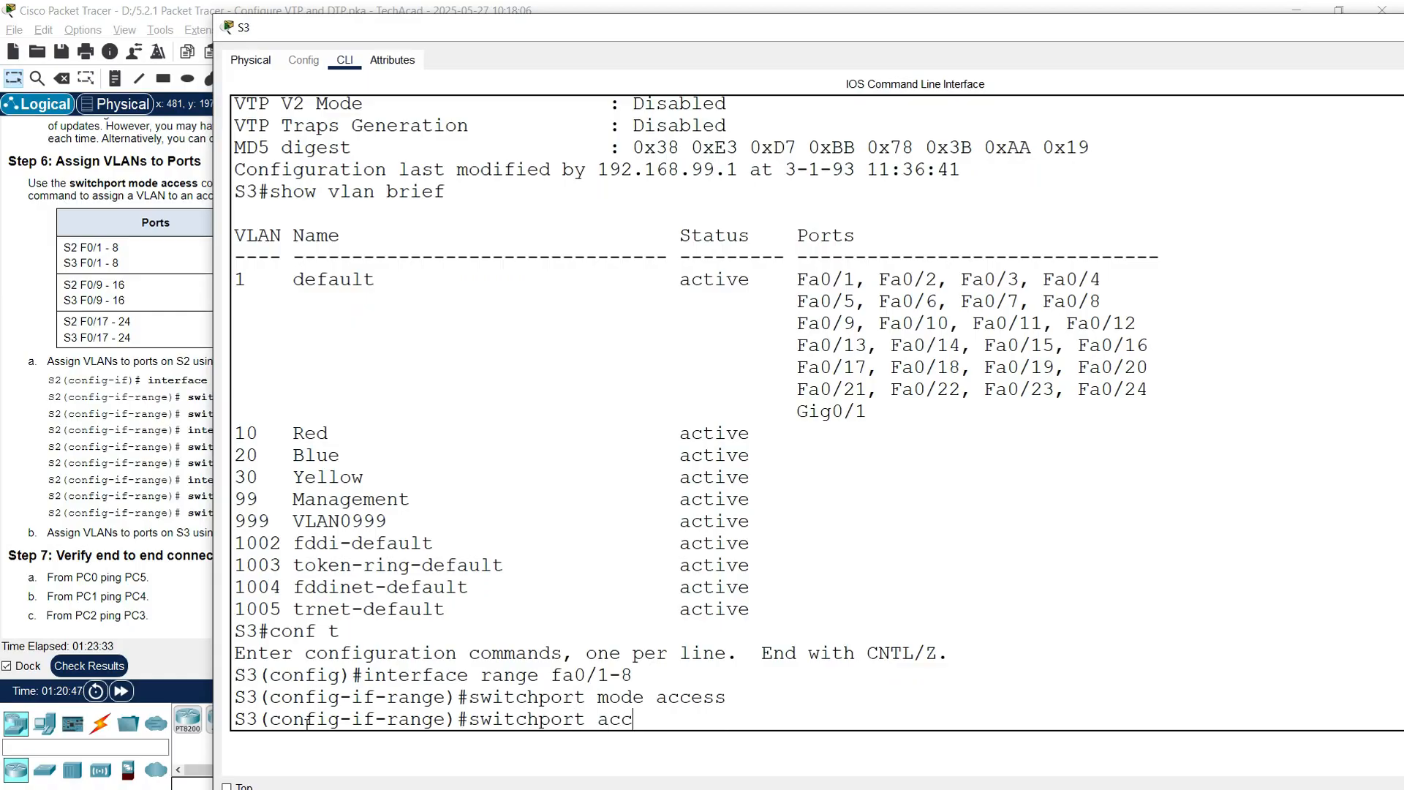
text(ess vlan 10)
key(Return)
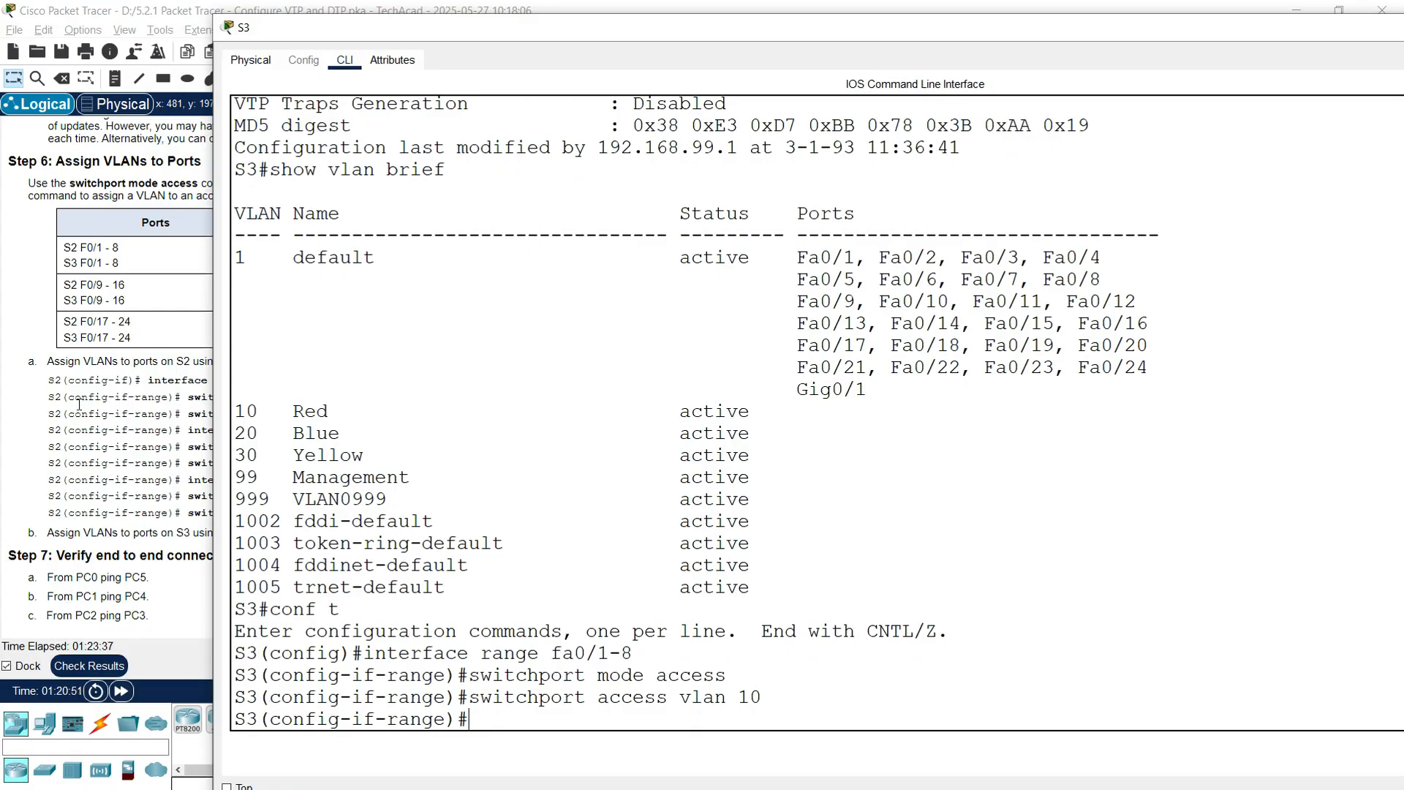
Step: Make S3's Fa0/9-16 access ports in VLAN 20, retyping the misspelled command
text(interface range fa0/)
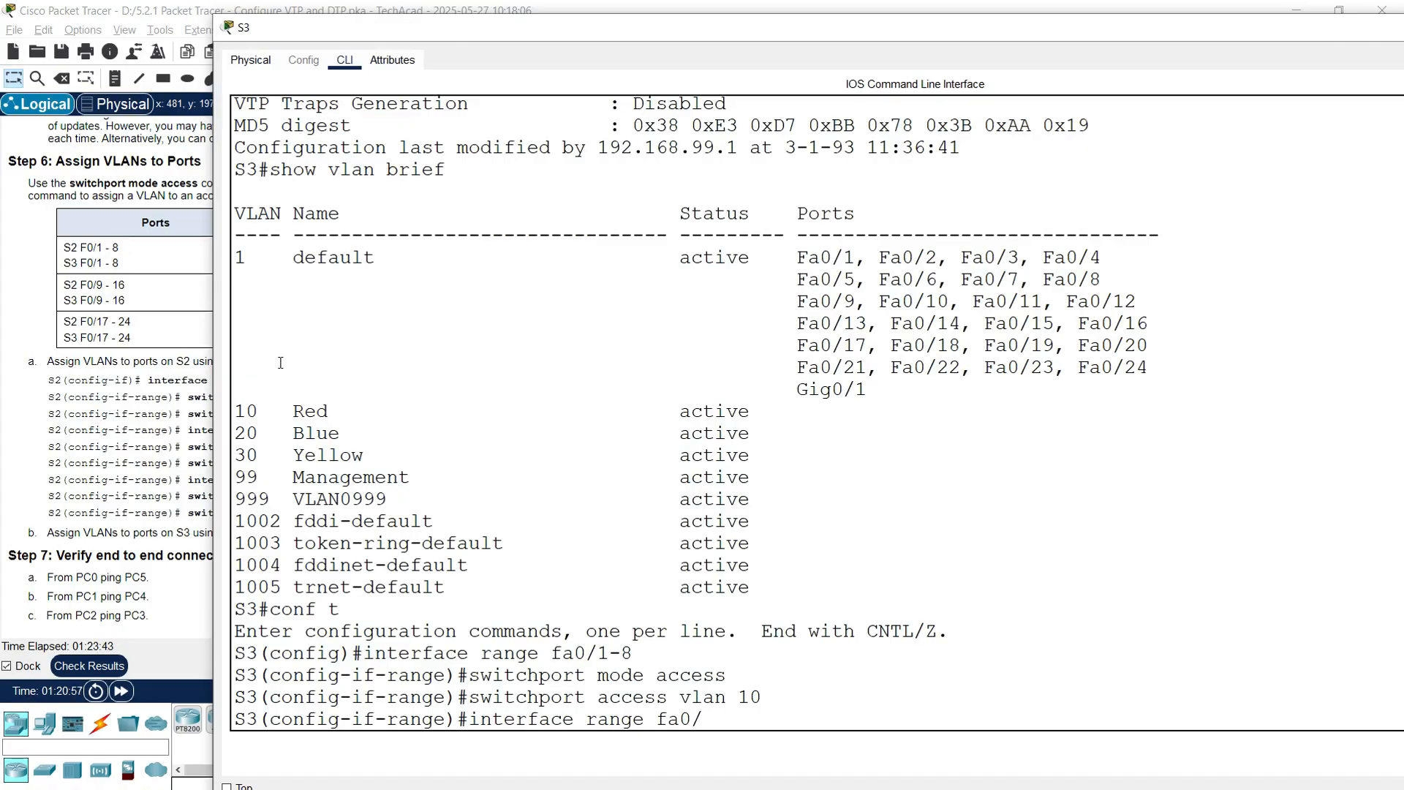
text(9-16)
key(Return)
text(switch)
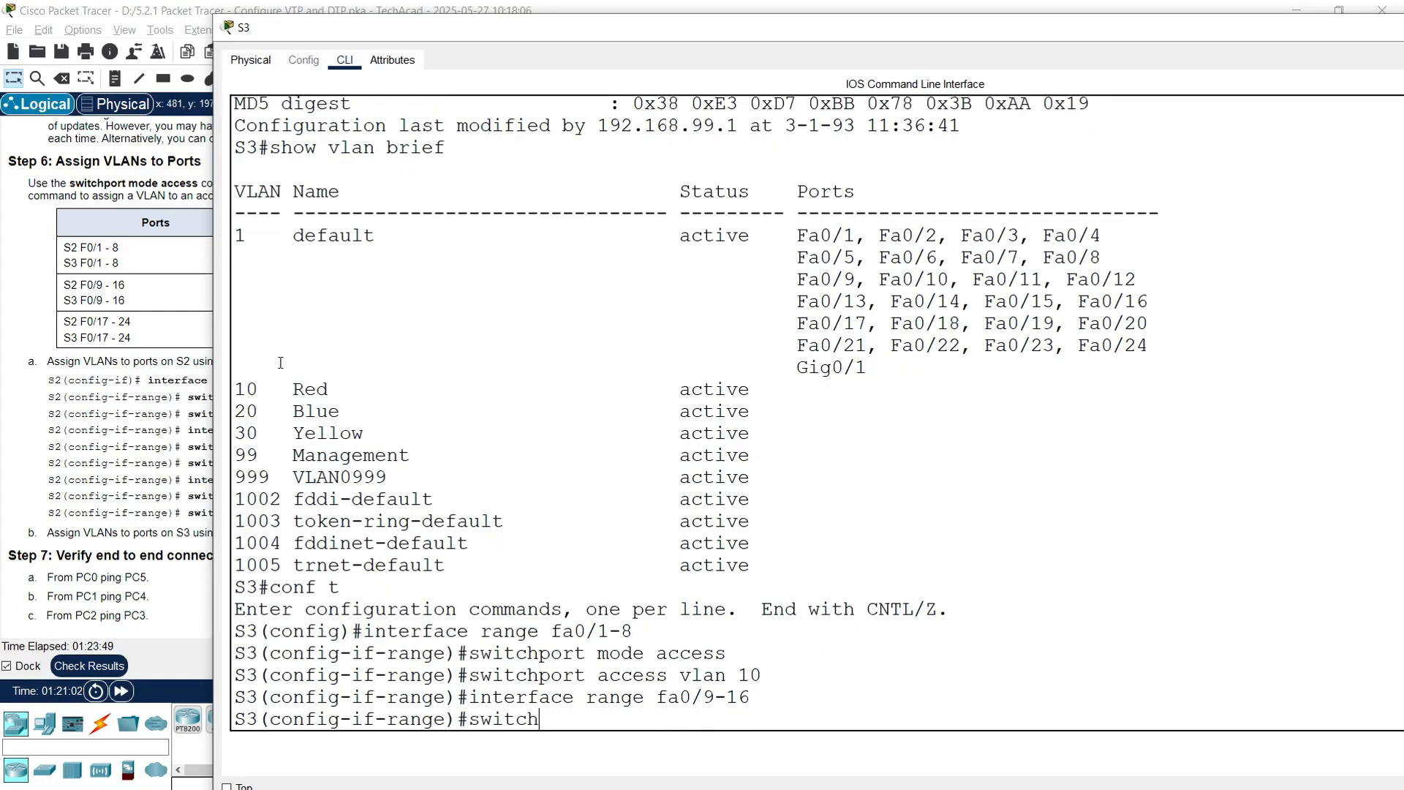
text(port mode acce)
key(BackSpace)
text(cess)
key(Return)
text(swithcp)
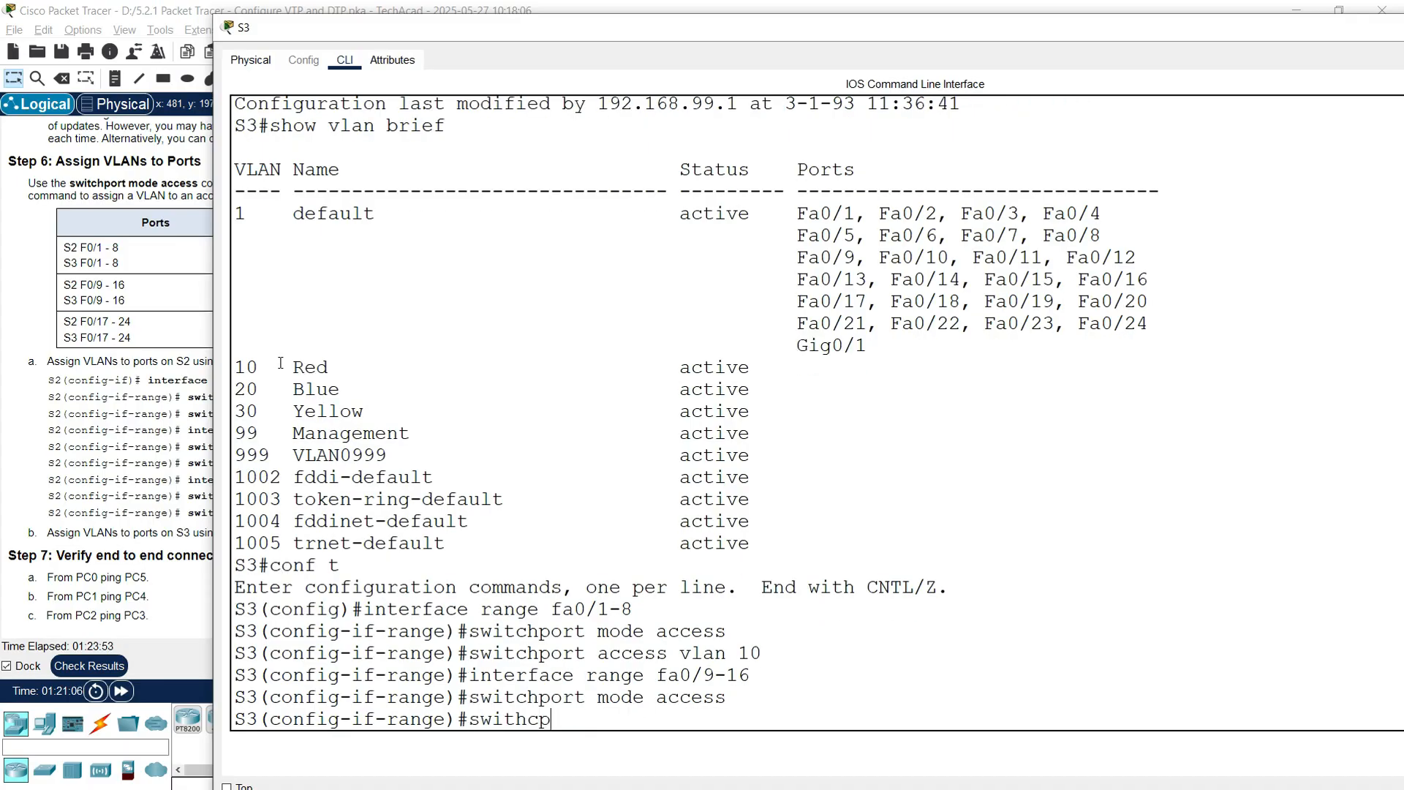
text(ort access vlan 20)
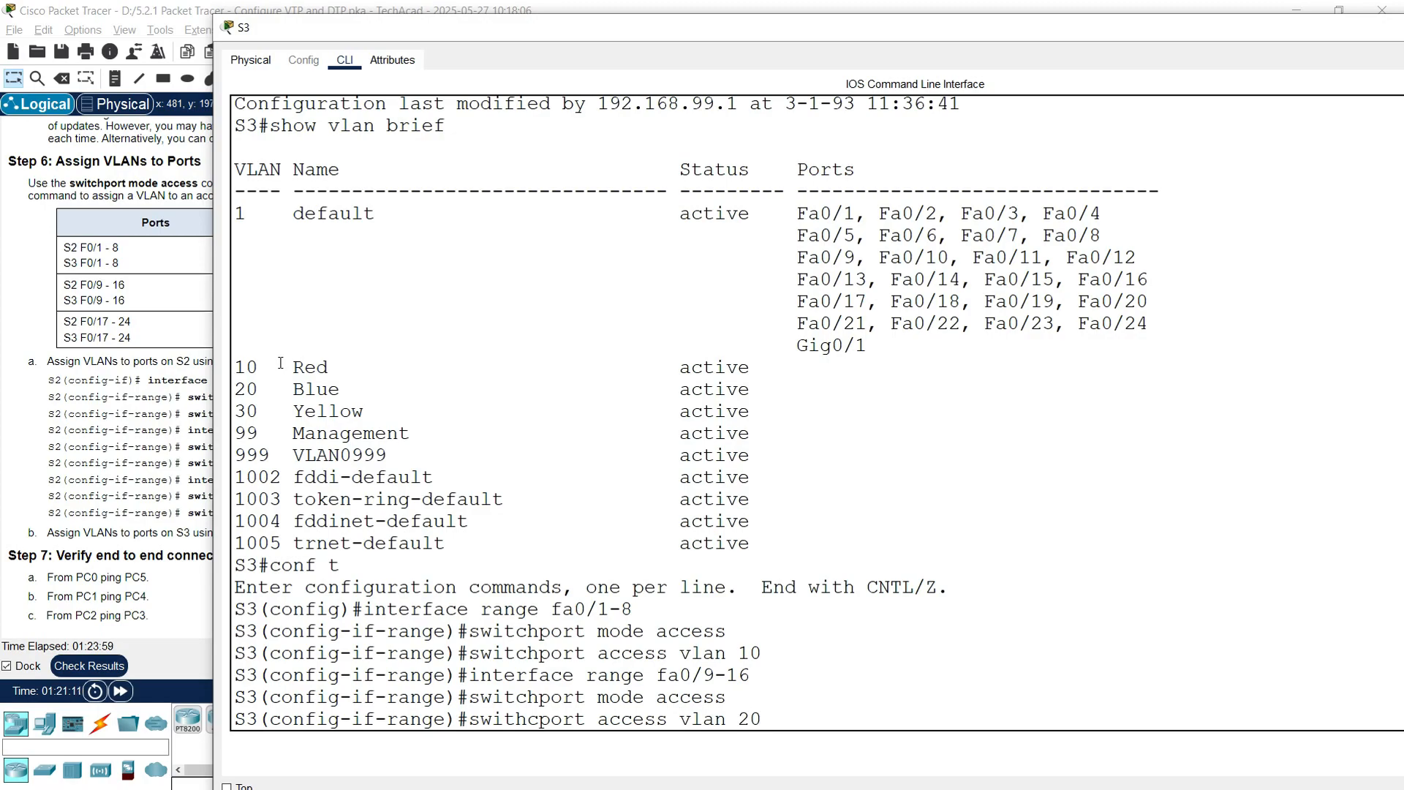
key(Return)
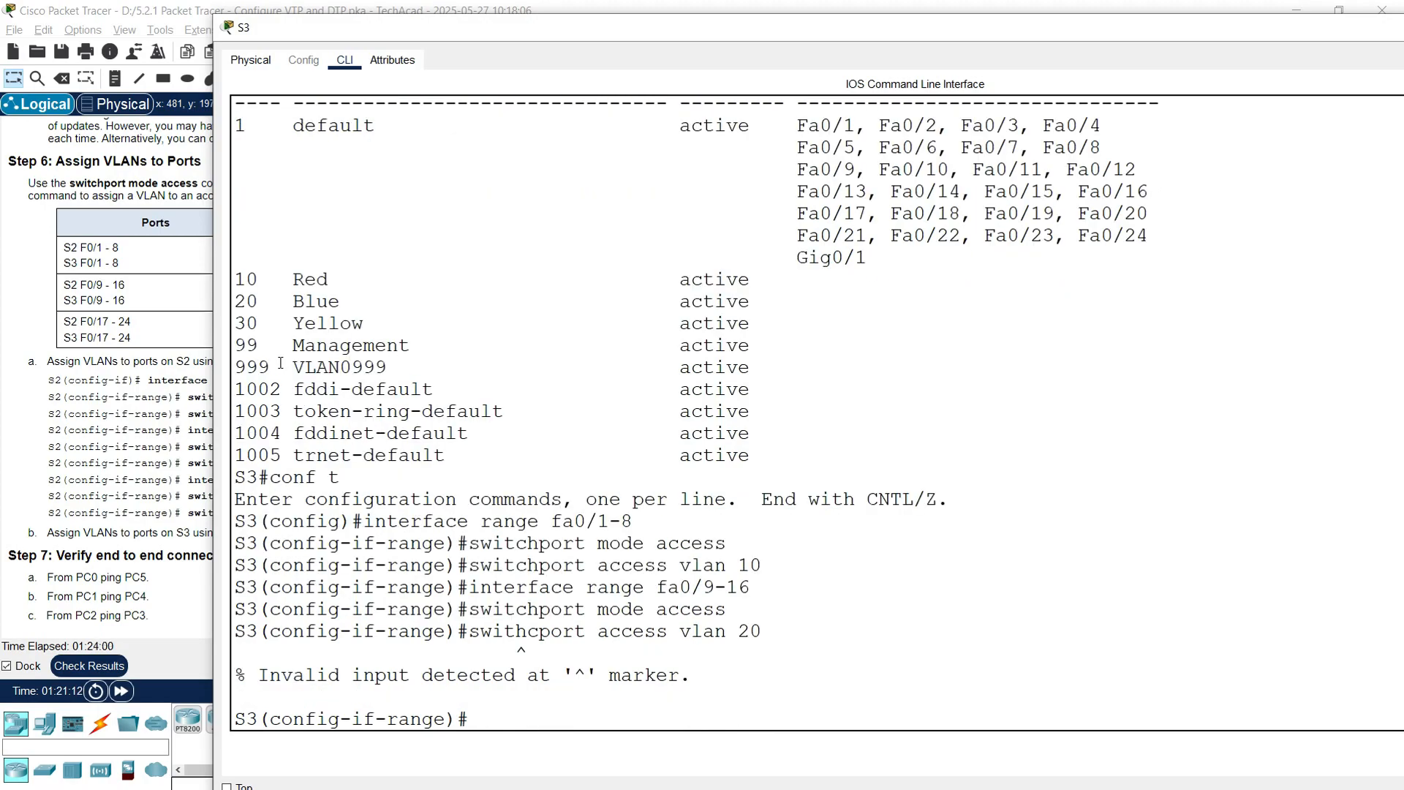
text(switchport acc)
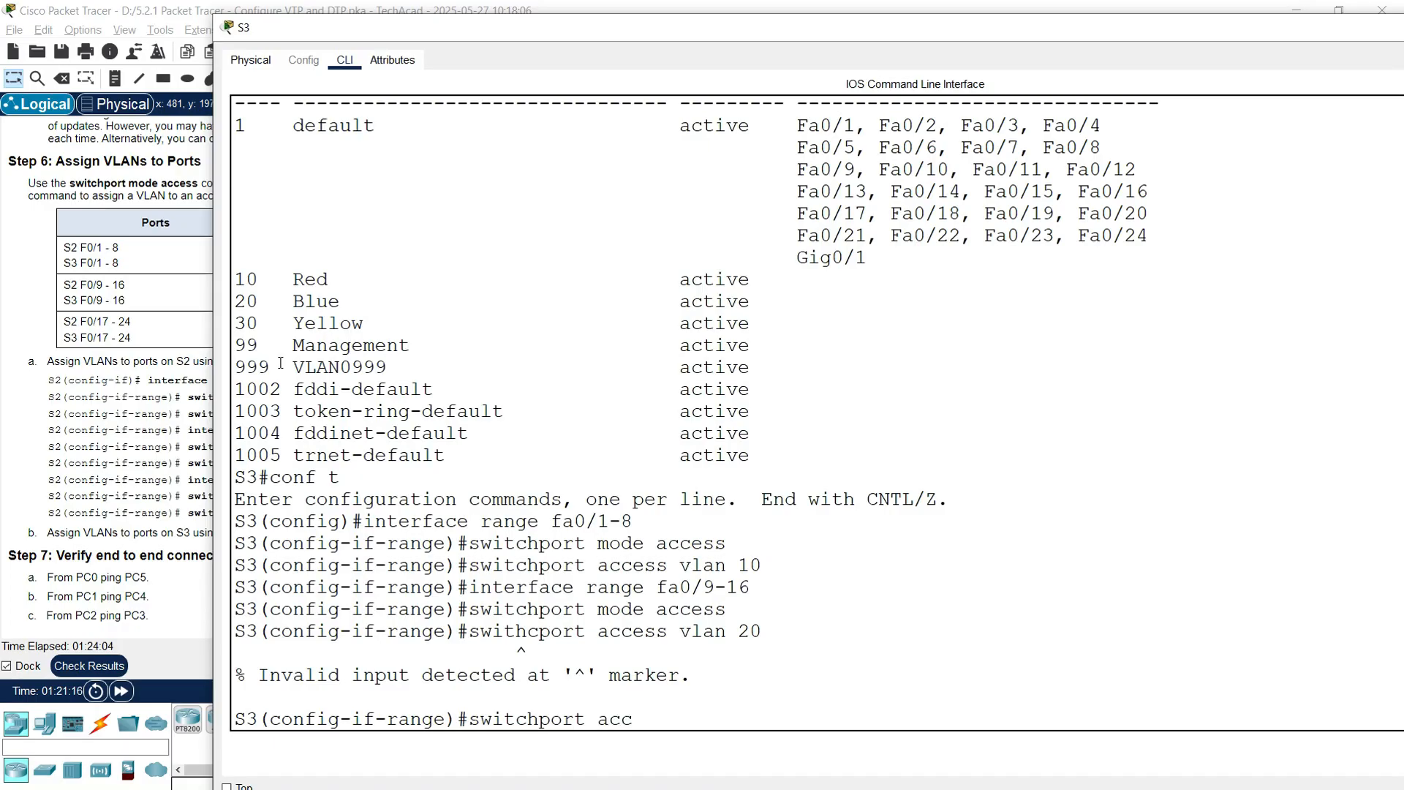
text(ess vlan 20)
key(Return)
Step: Make S3's Fa0/17-24 access ports in VLAN 30
text(interf)
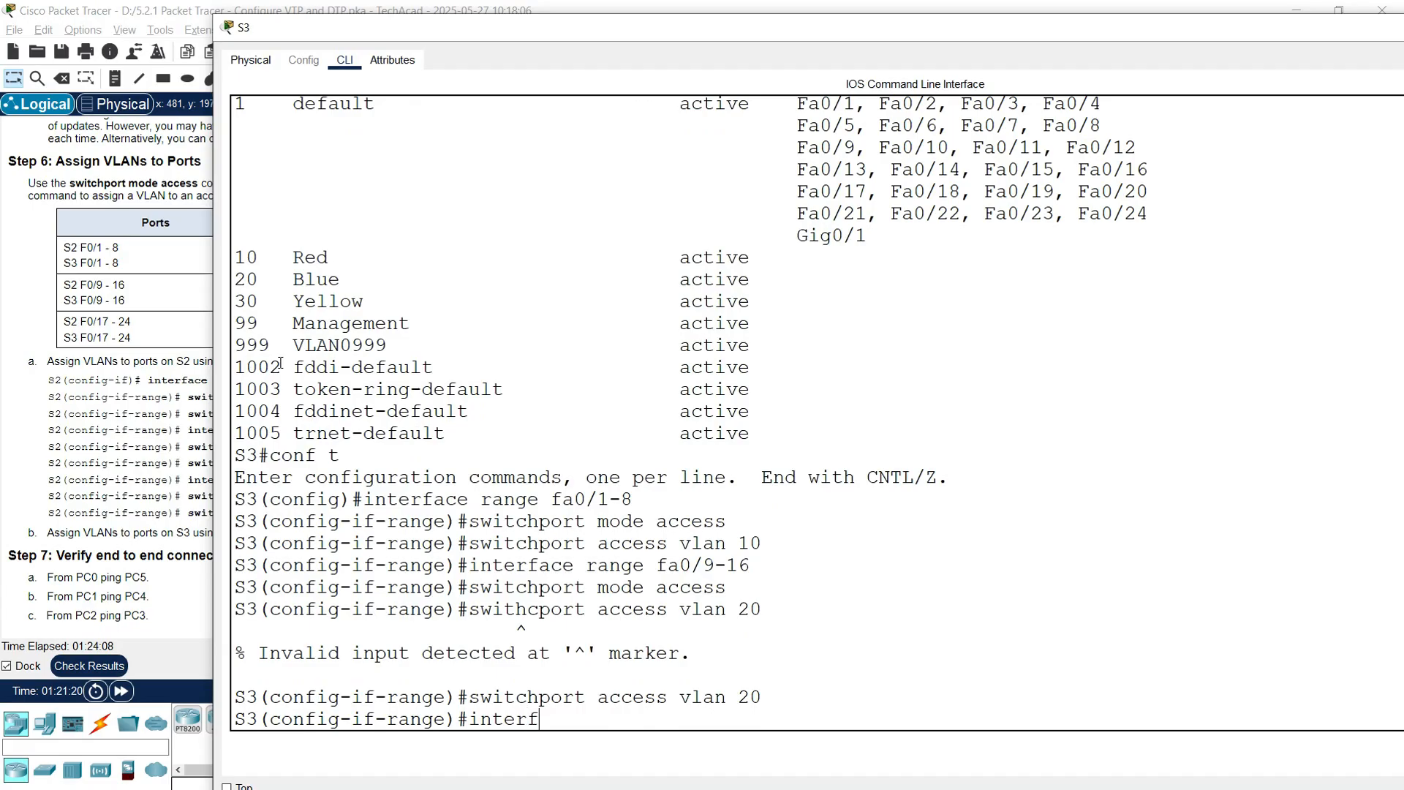
text(ace range fa0)
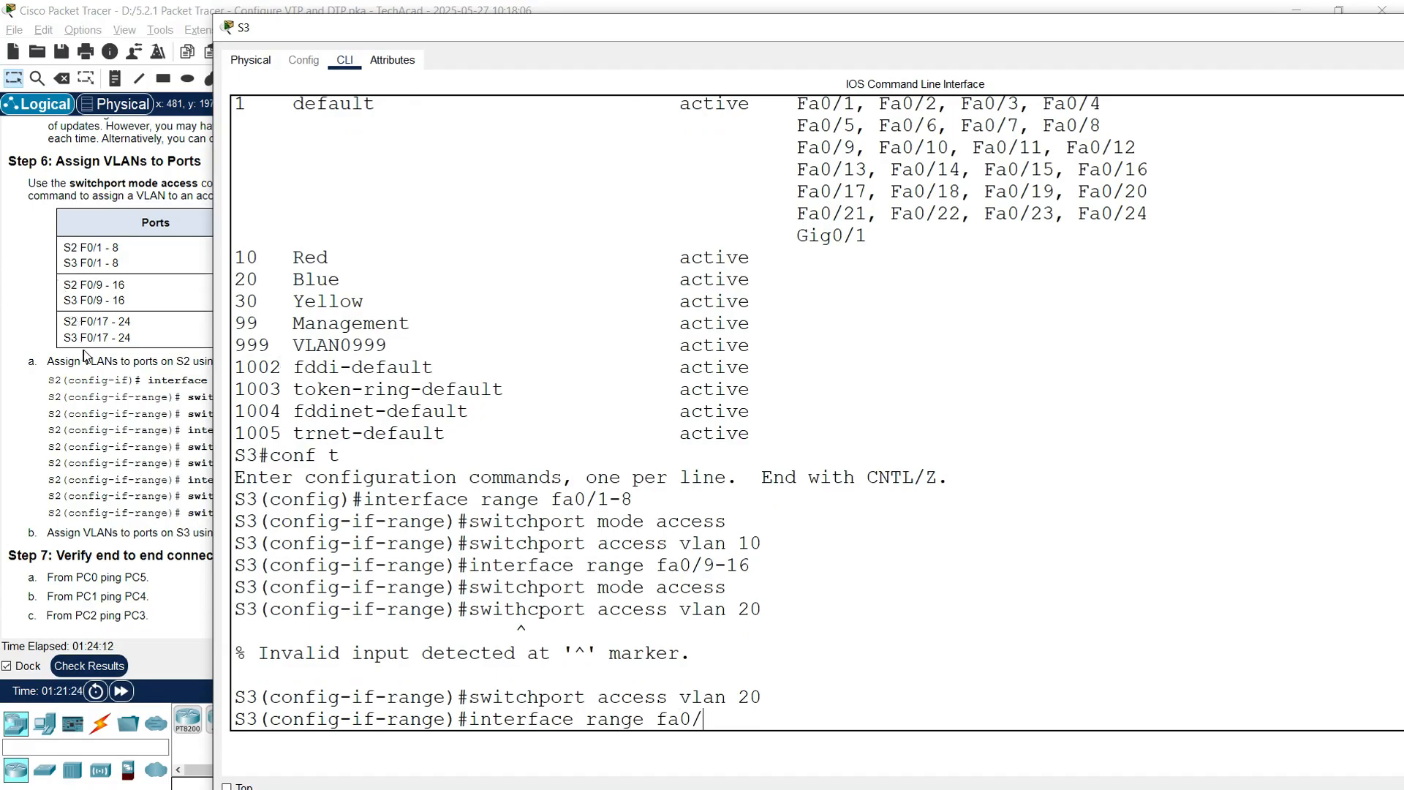
text(/17-24)
key(Return)
text(swit)
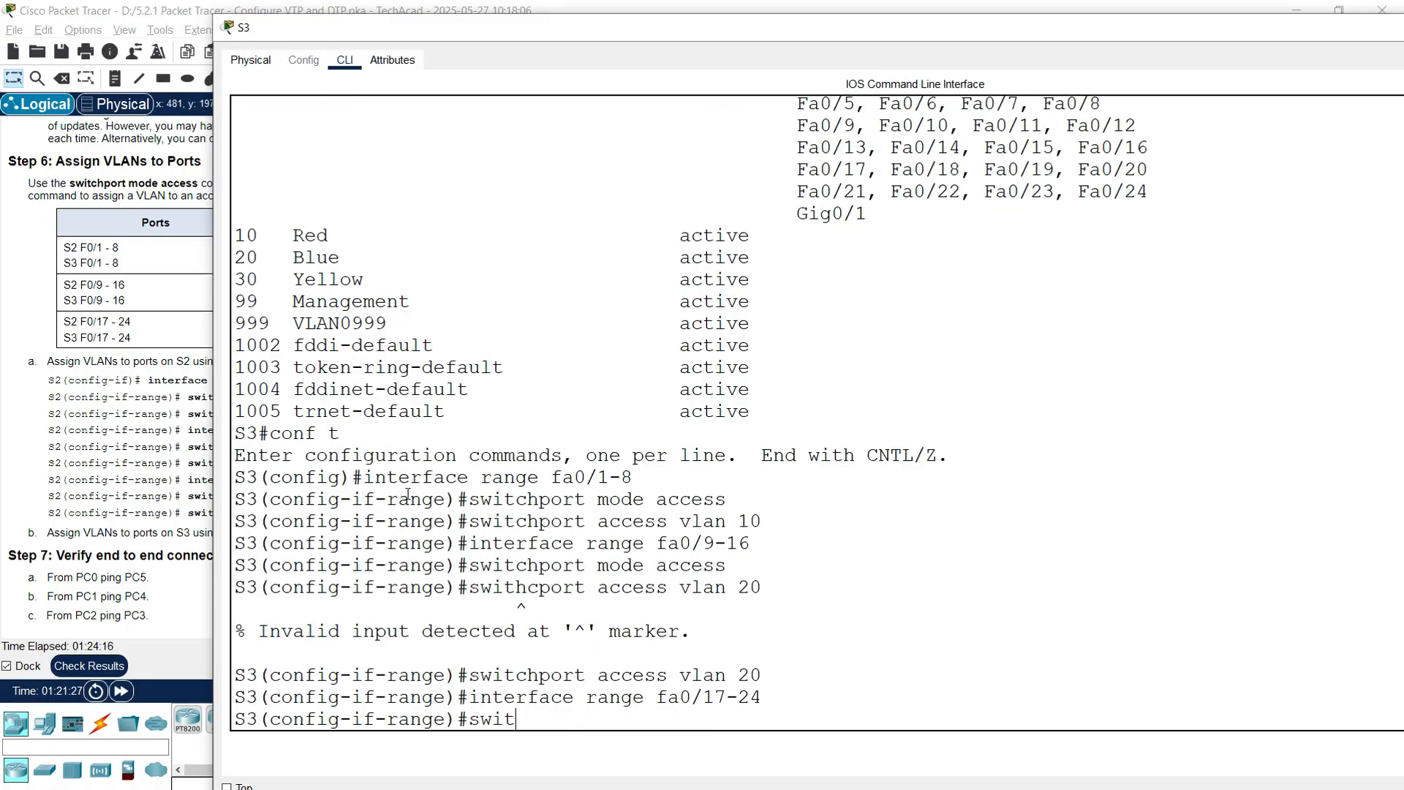
text(chport mode access)
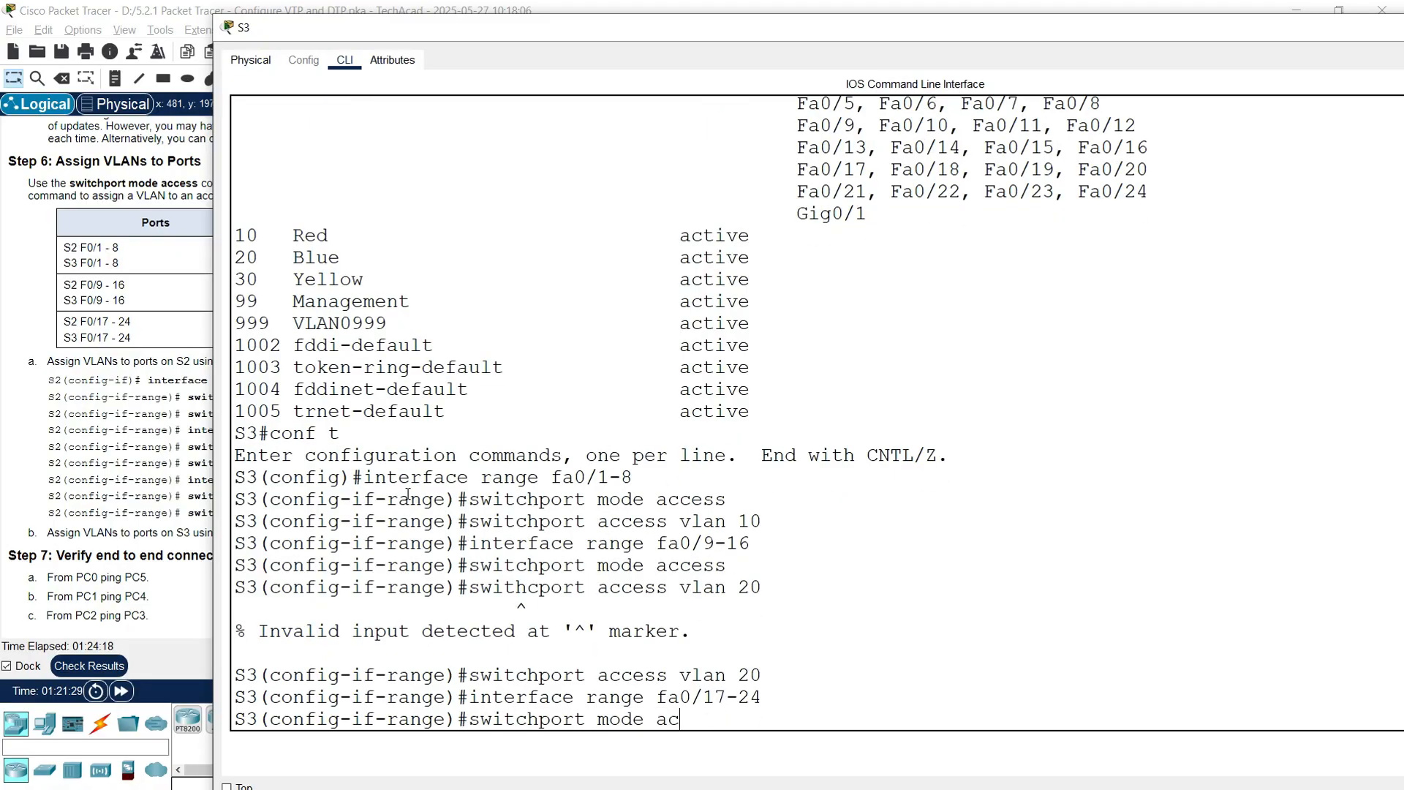
key(Return)
text(switchpor)
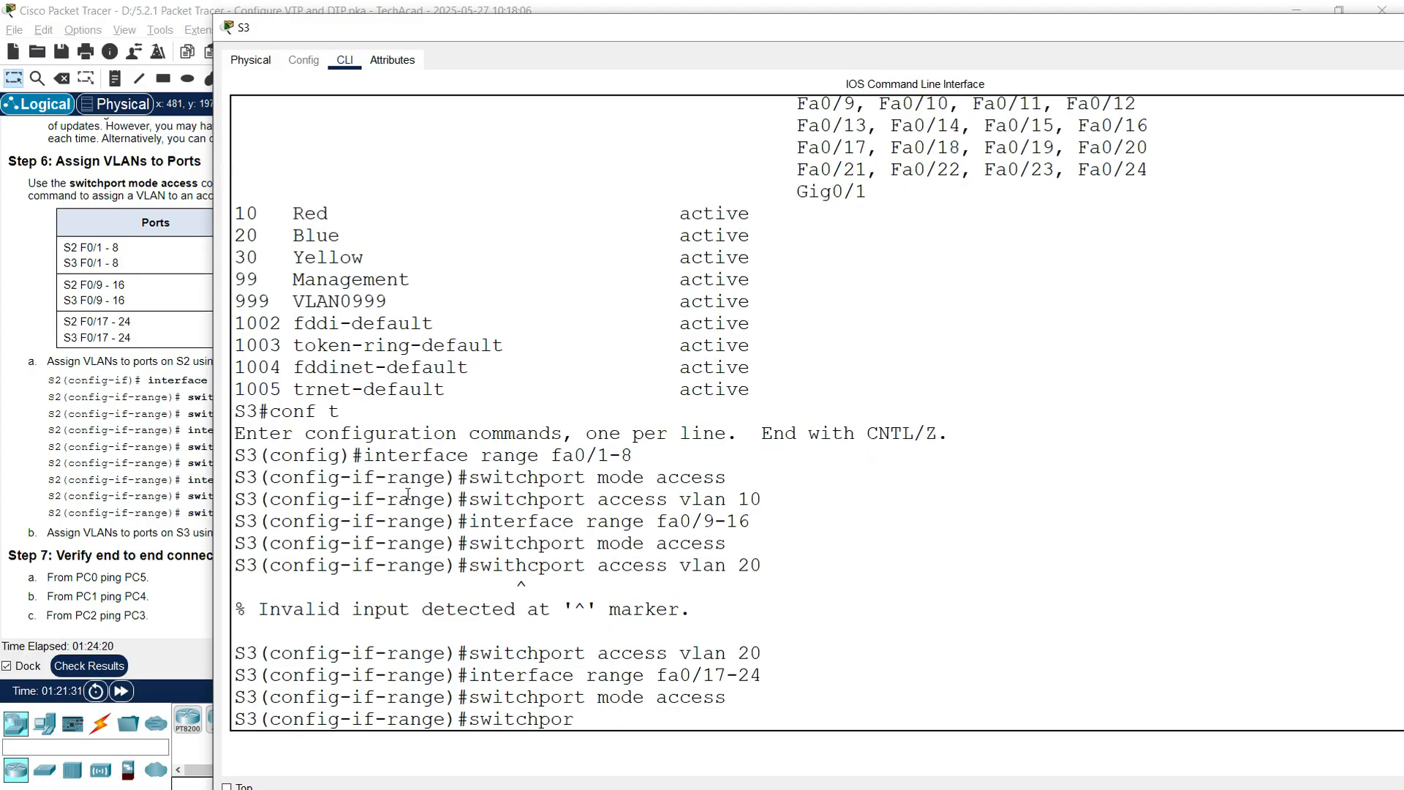
text(t access vlan 30)
key(Return)
key(Return)
key(Return)
key(Return)
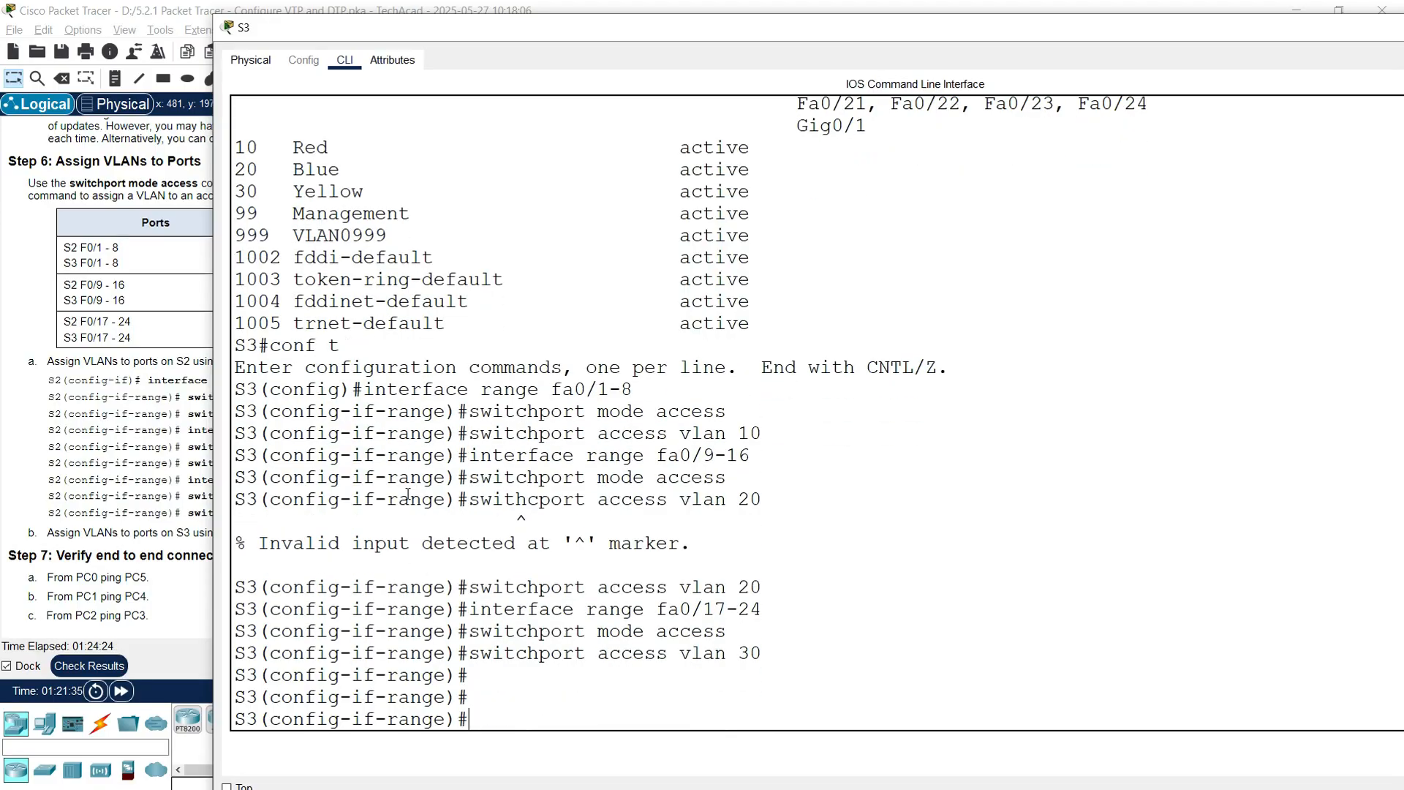
Step: Run show vlan brief on S3 and check the Red, Blue, Yellow port lists and Gig0/1 in default
text(end)
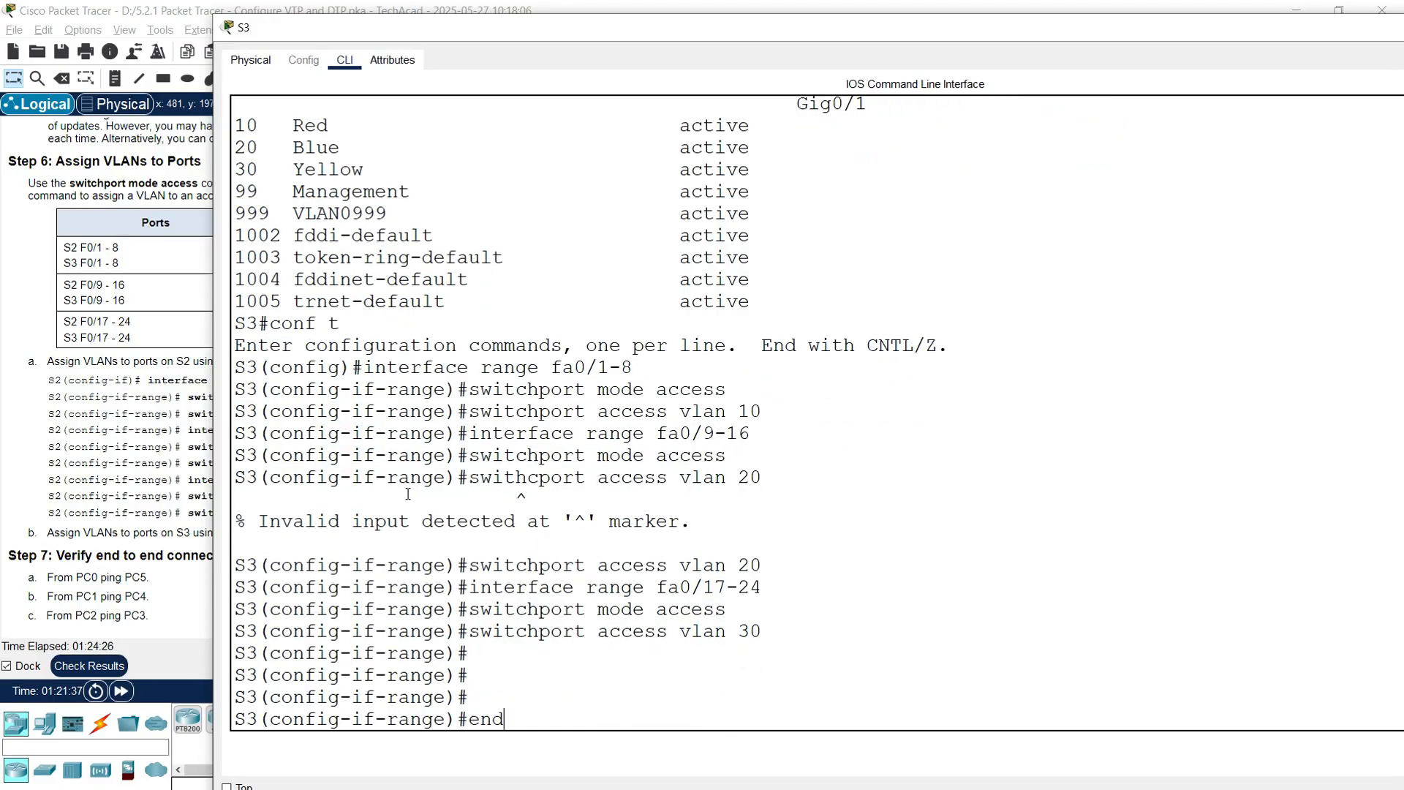
key(Return)
text(show vla)
text(n brei)
text(ief)
key(Return)
key(Return)
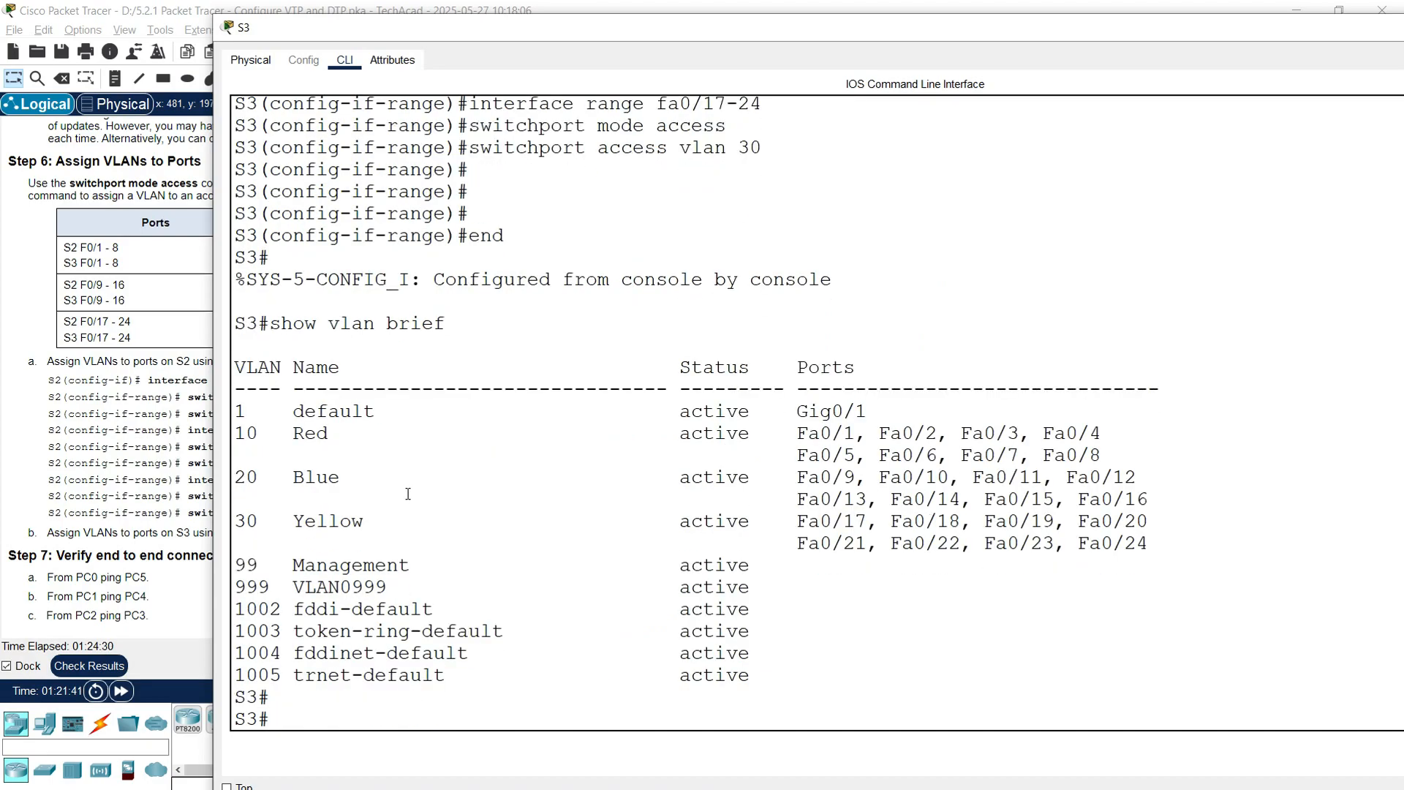
drag(1103, 458, 233, 430)
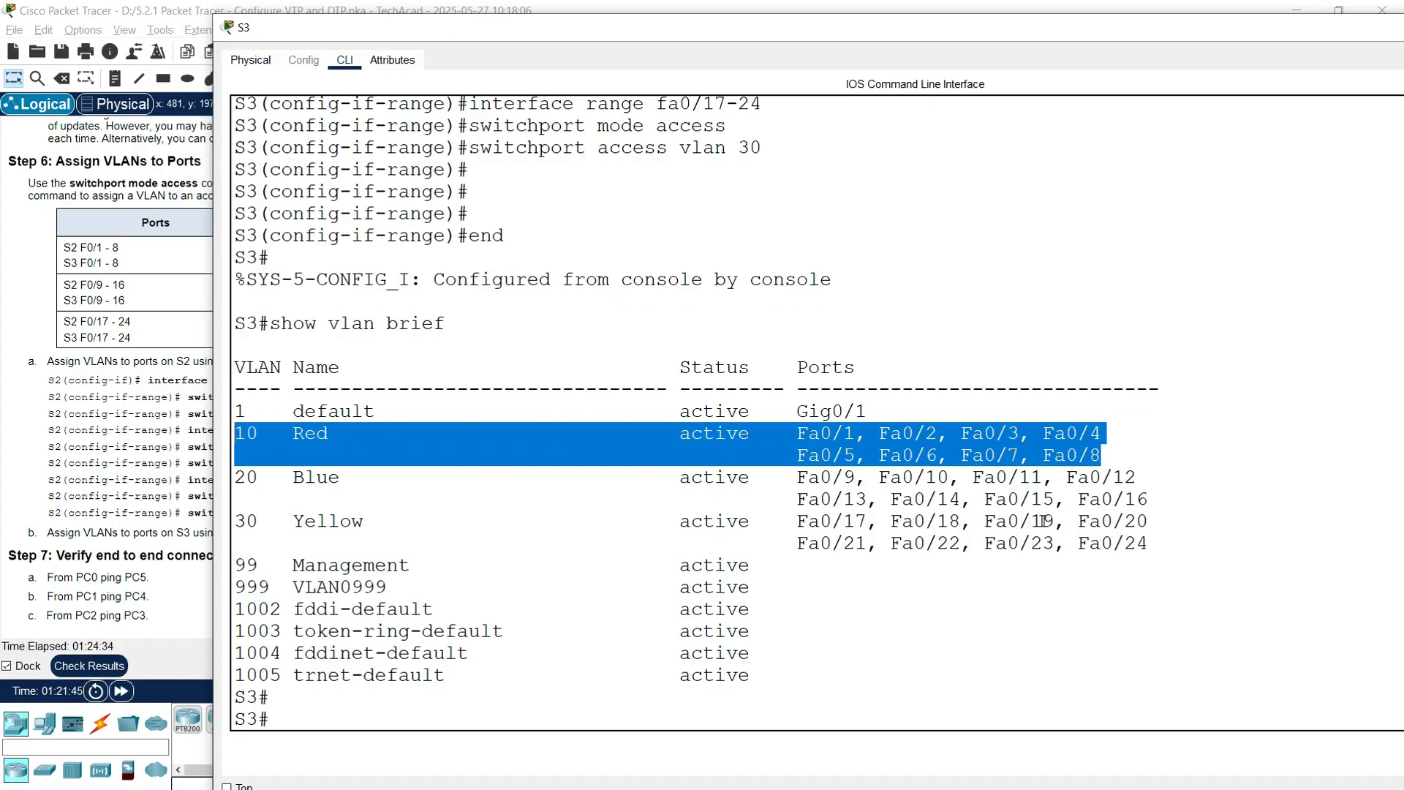
drag(1148, 503, 234, 479)
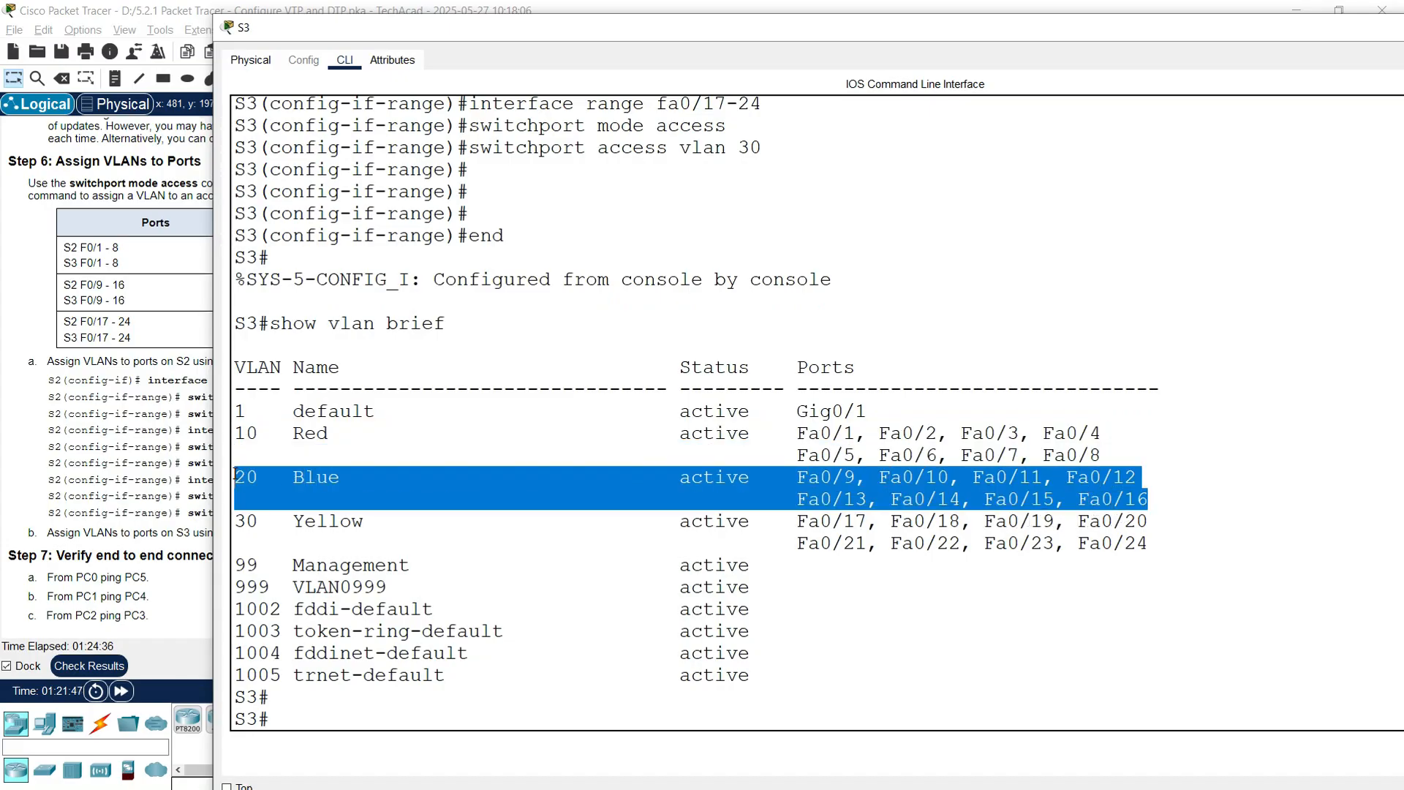
drag(1150, 549, 282, 521)
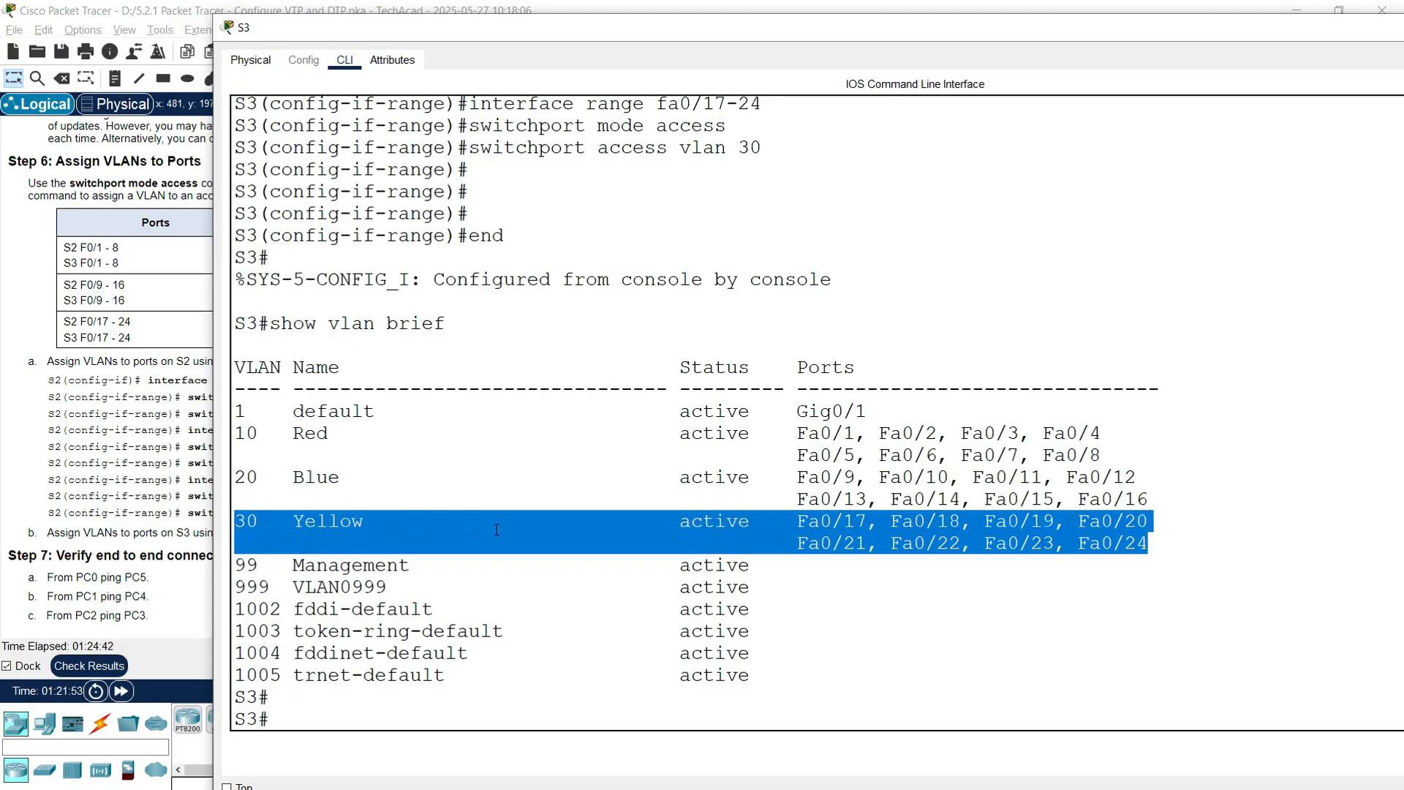
drag(866, 413, 261, 418)
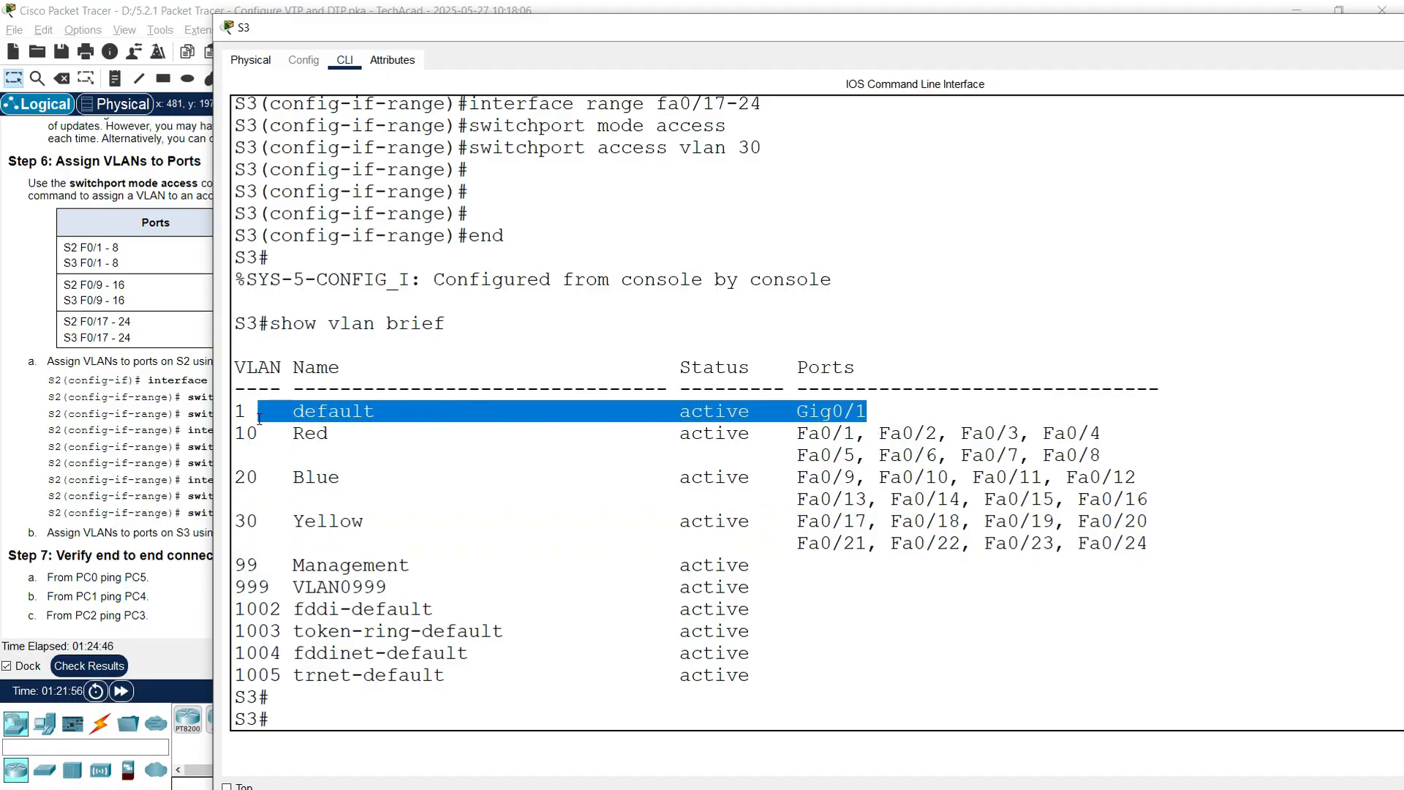
Step: Close the S3 console window
click(337, 441)
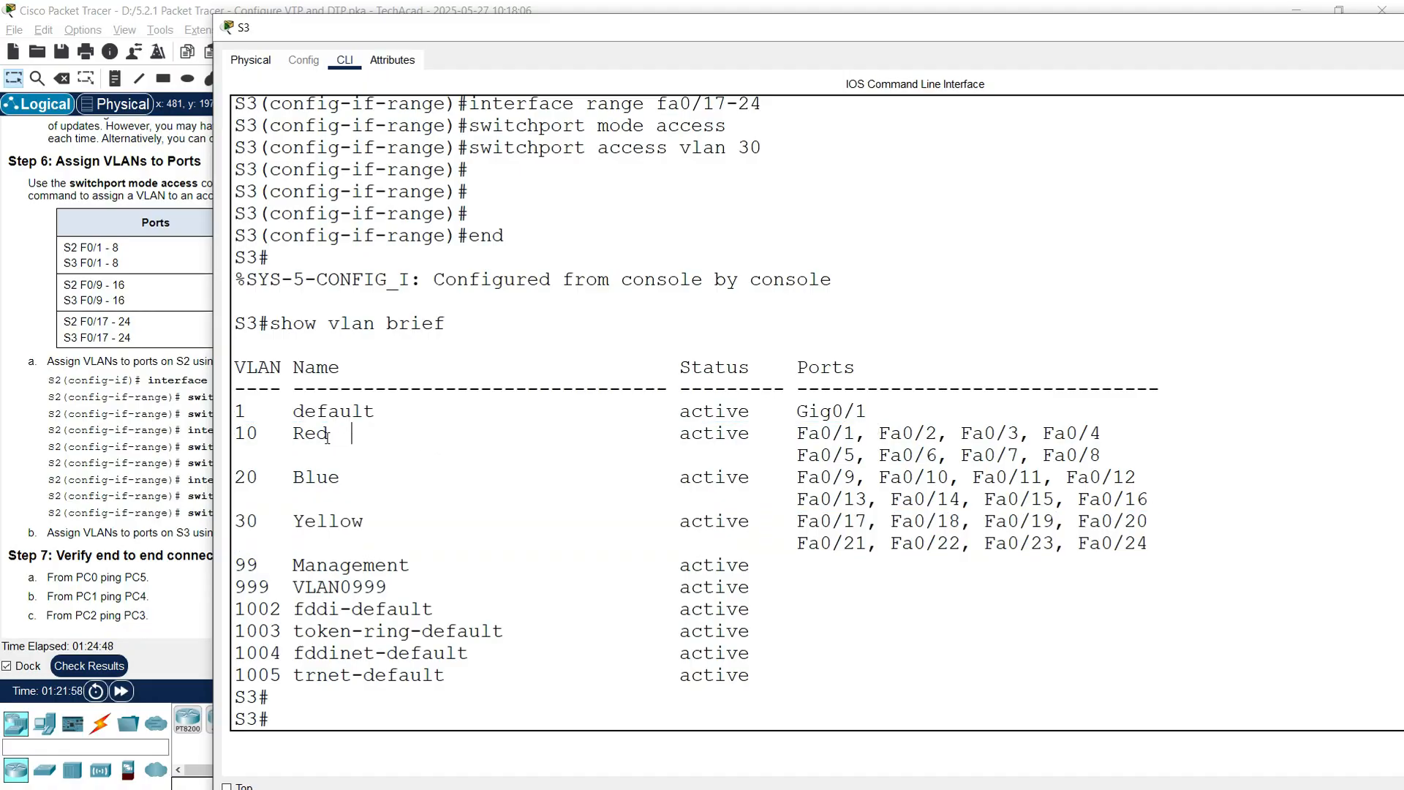
click(340, 691)
drag(1292, 35, 1050, 73)
click(1354, 68)
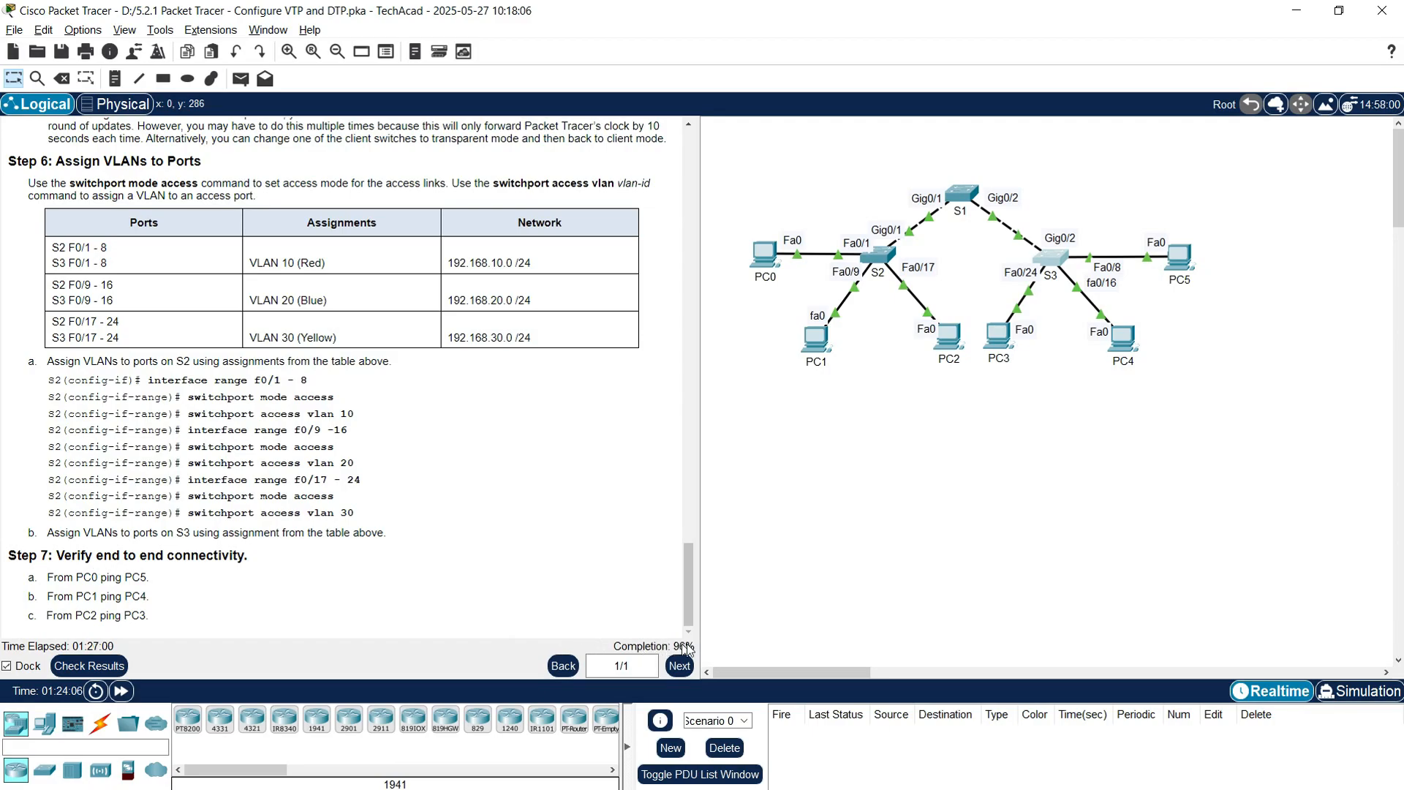
Step: Scroll the instructions to the dynamic desirable trunk example and reopen S2's console
drag(686, 605, 699, 272)
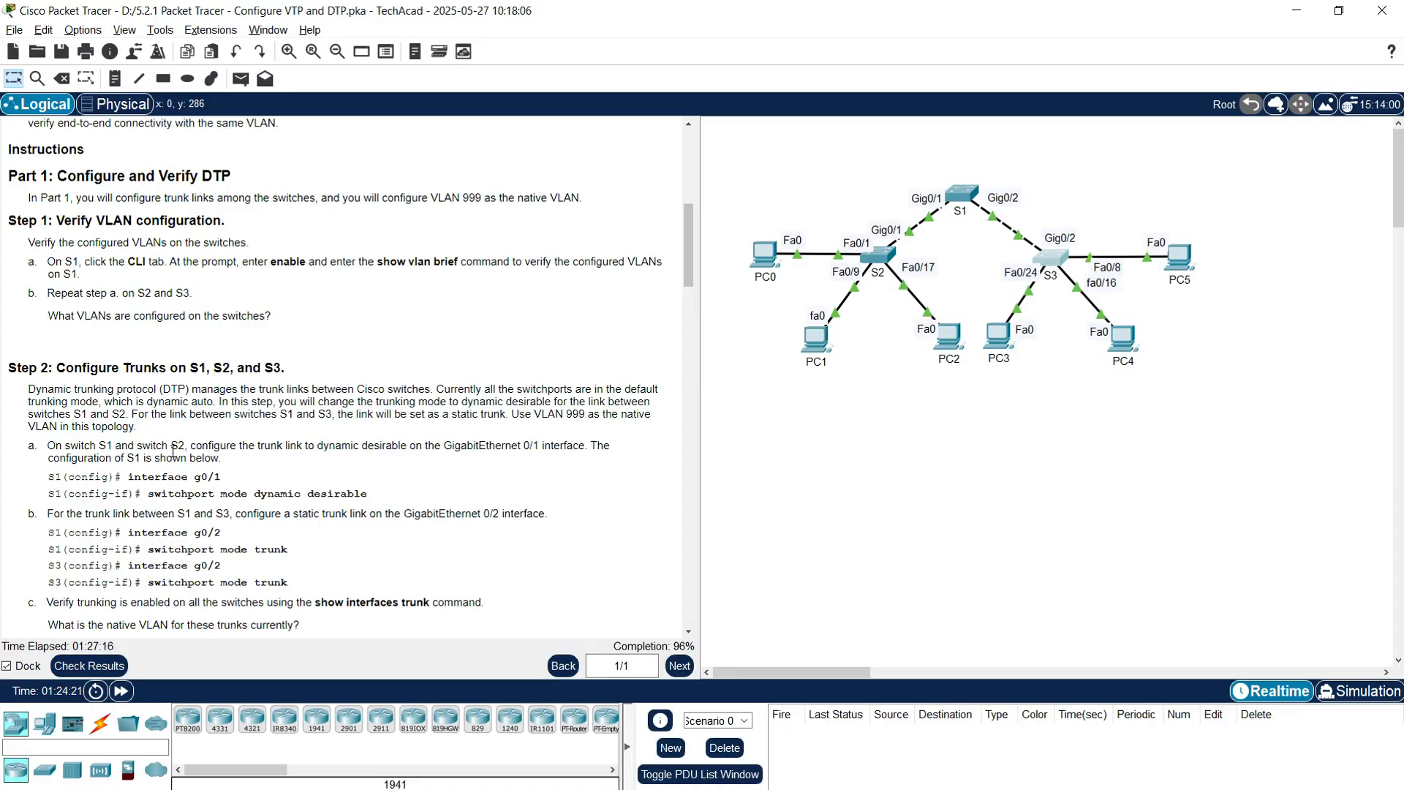
drag(49, 476, 367, 498)
click(230, 490)
click(881, 261)
drag(296, 18, 649, 34)
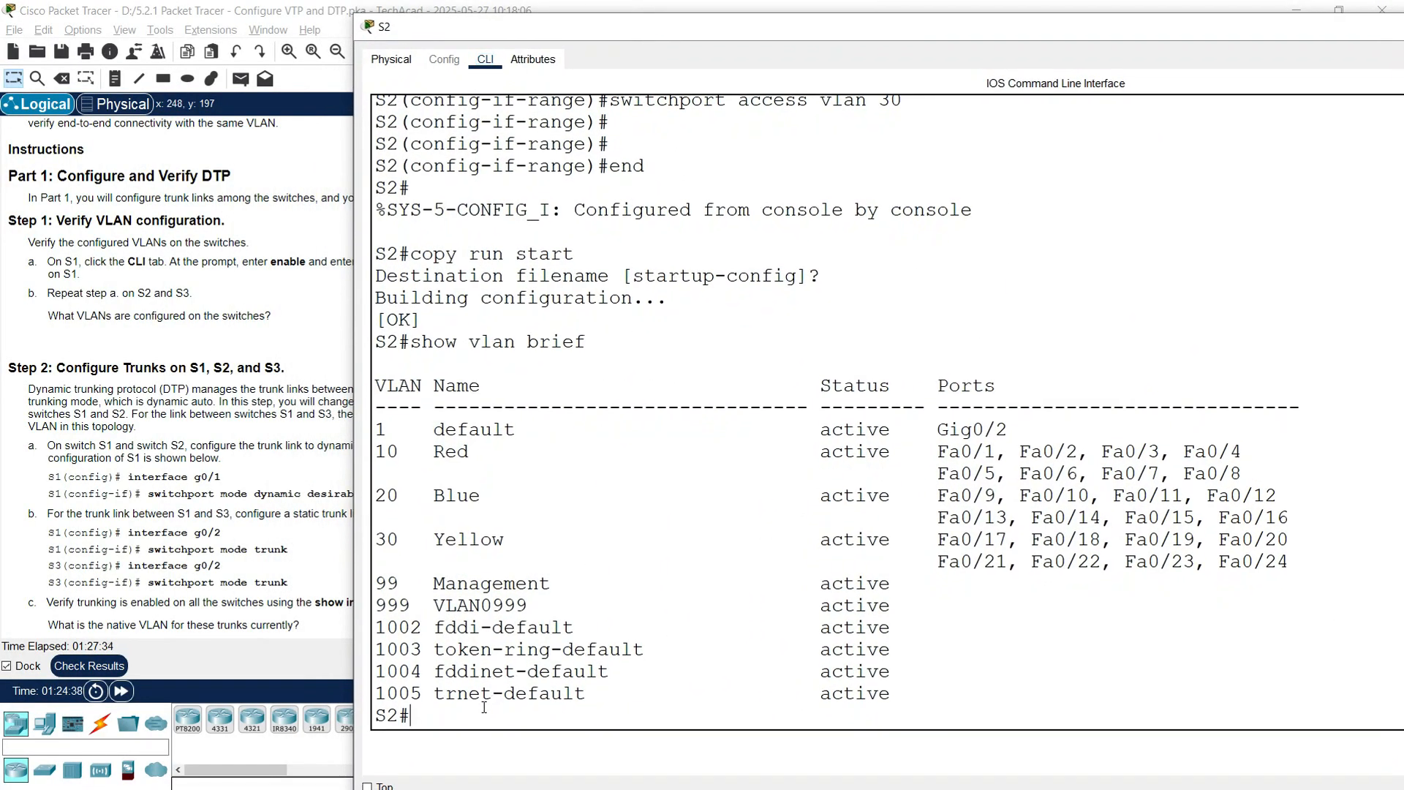
Step: Set S2's GigabitEthernet0/1 to switchport mode dynamic desirable
text(conf t)
key(Return)
text(interface )
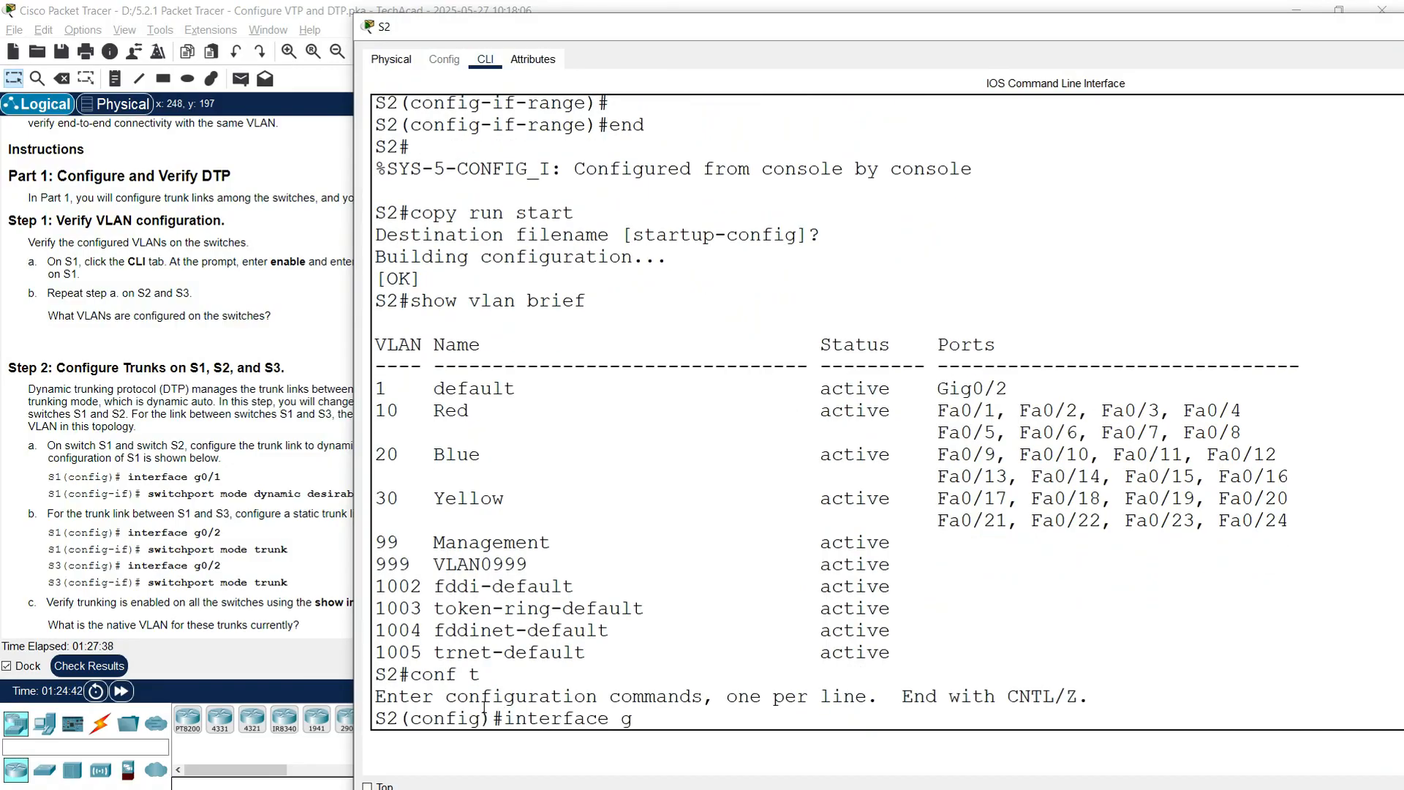
text(g0/1)
key(Return)
key(Return)
key(Return)
key(Return)
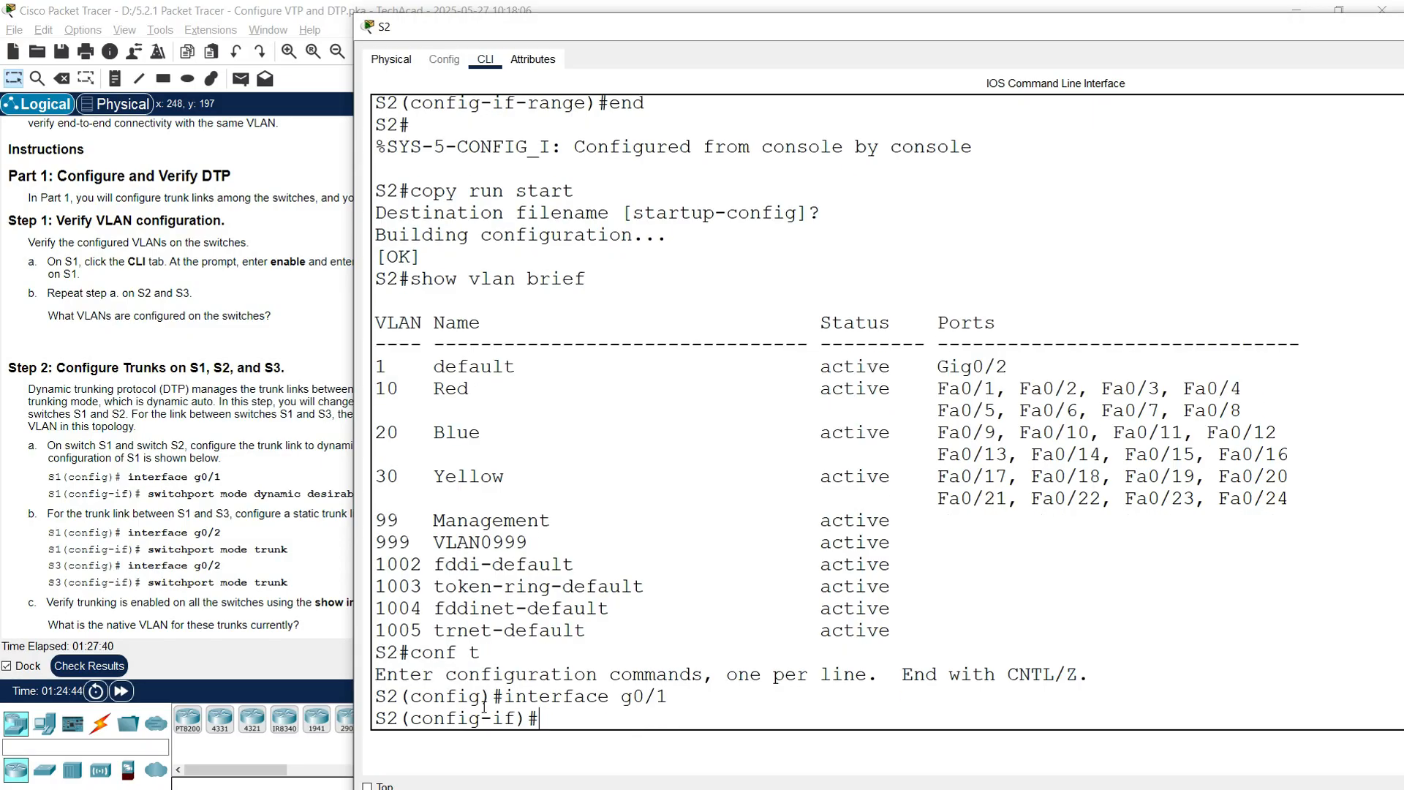
text(switc)
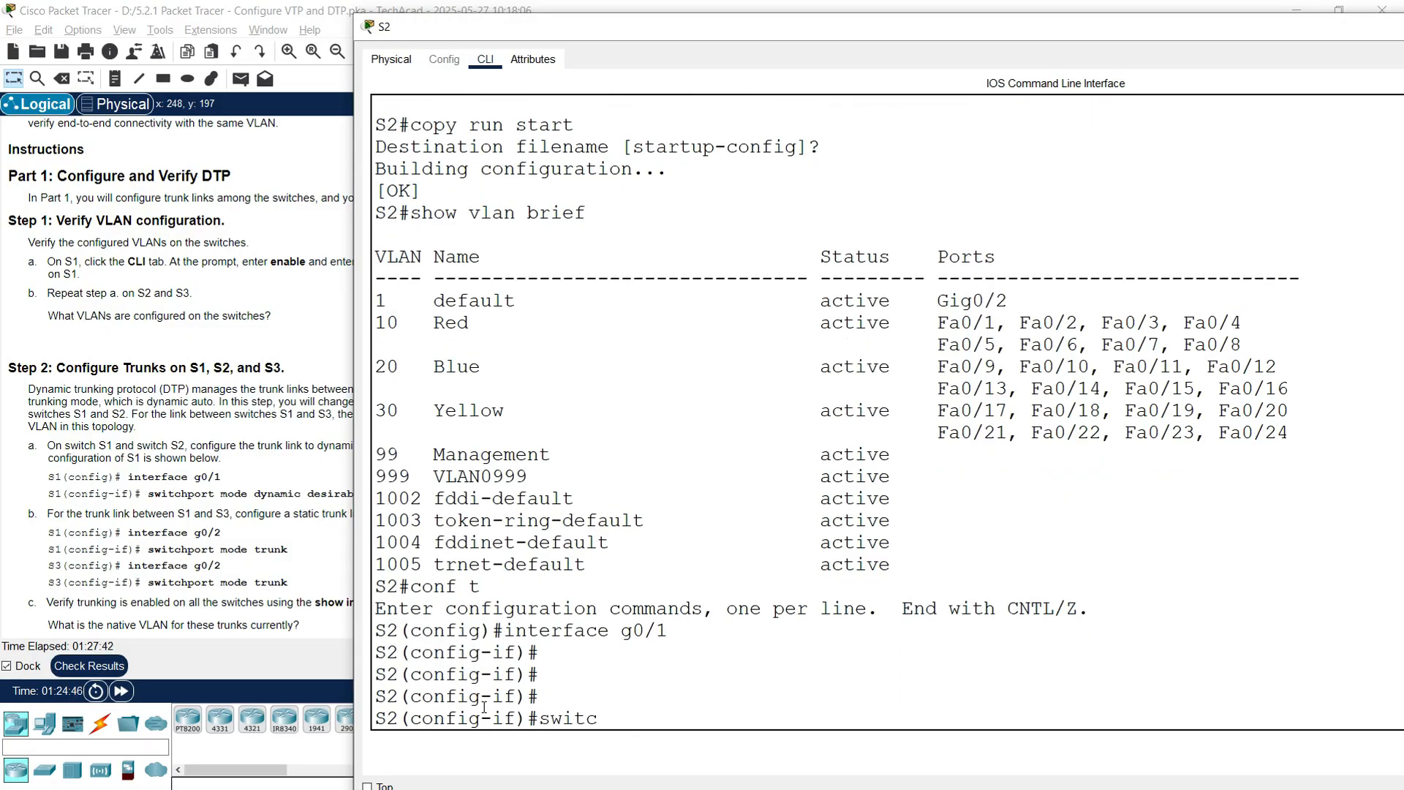
text(hport mode dynamic desirab)
key(Return)
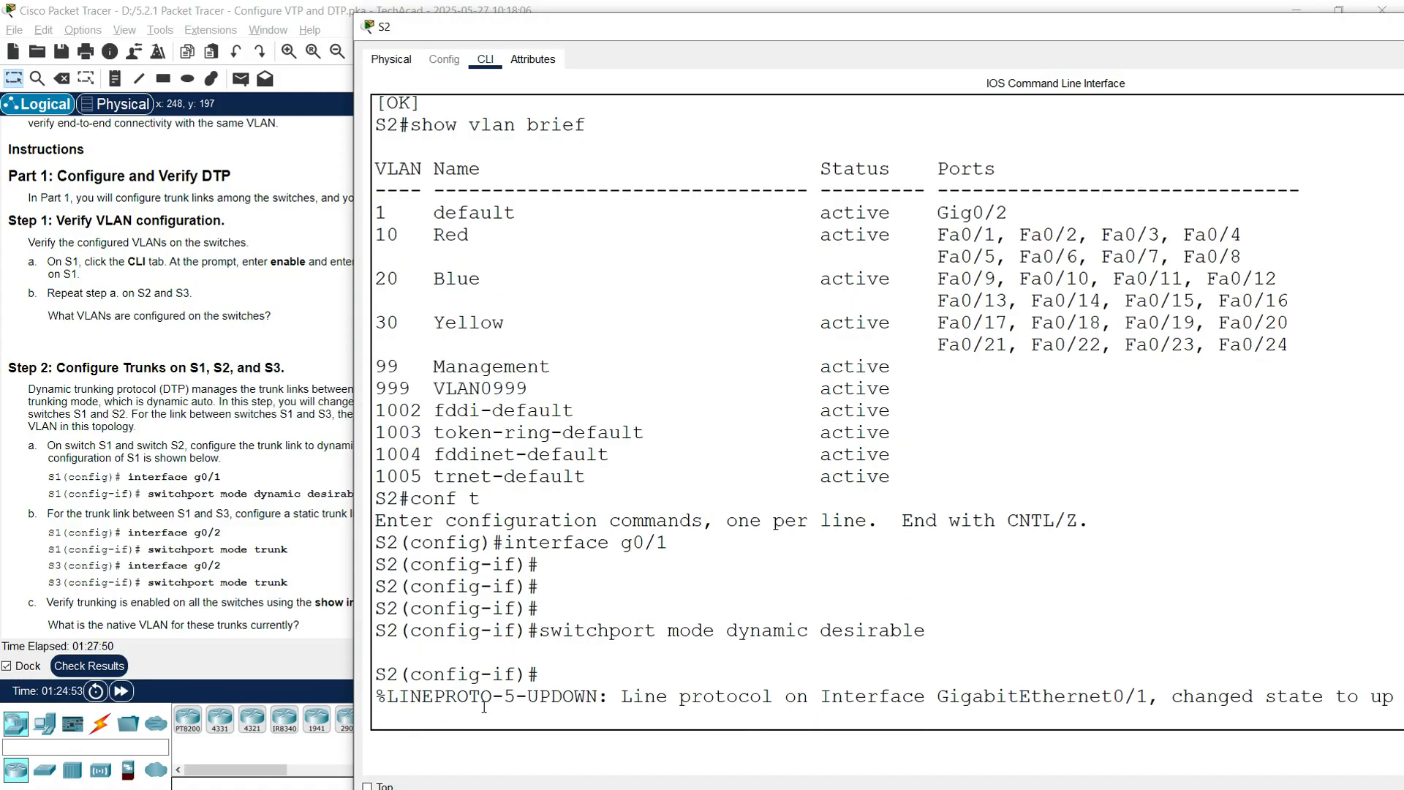
key(Return)
key(Return)
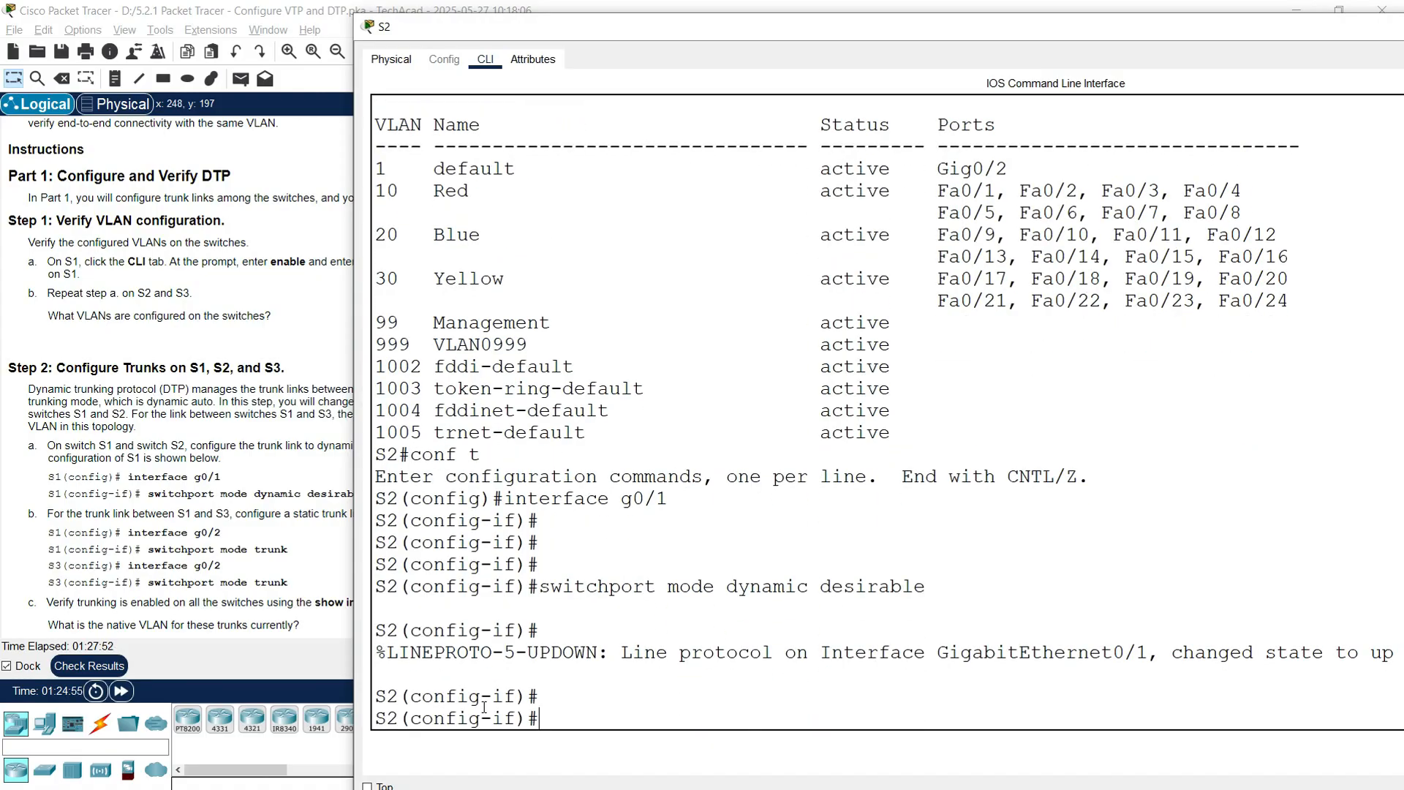
text(end)
key(Return)
Step: Save S2's configuration with copy run start and close its console window
key(Return)
text(copy r)
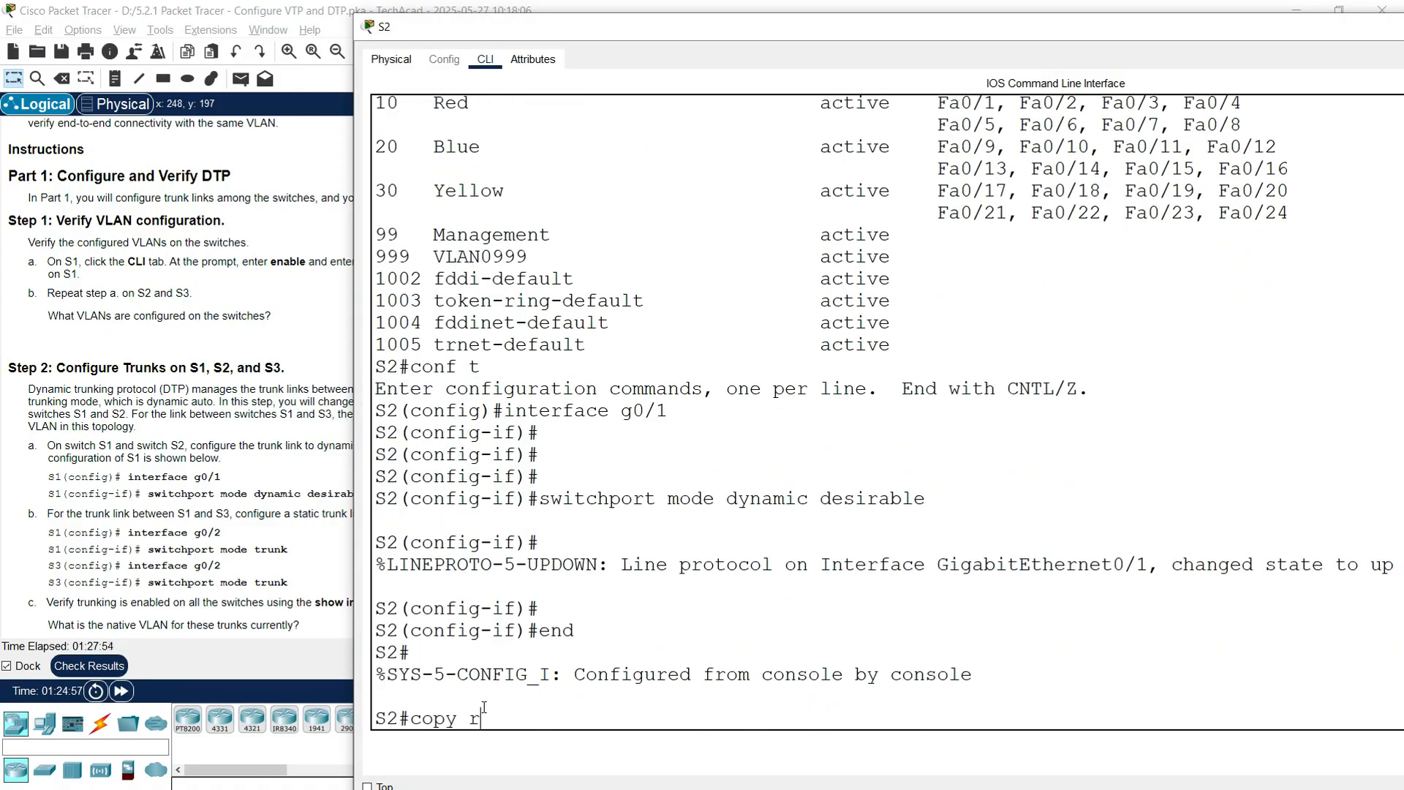
text(un start)
key(Return)
key(Return)
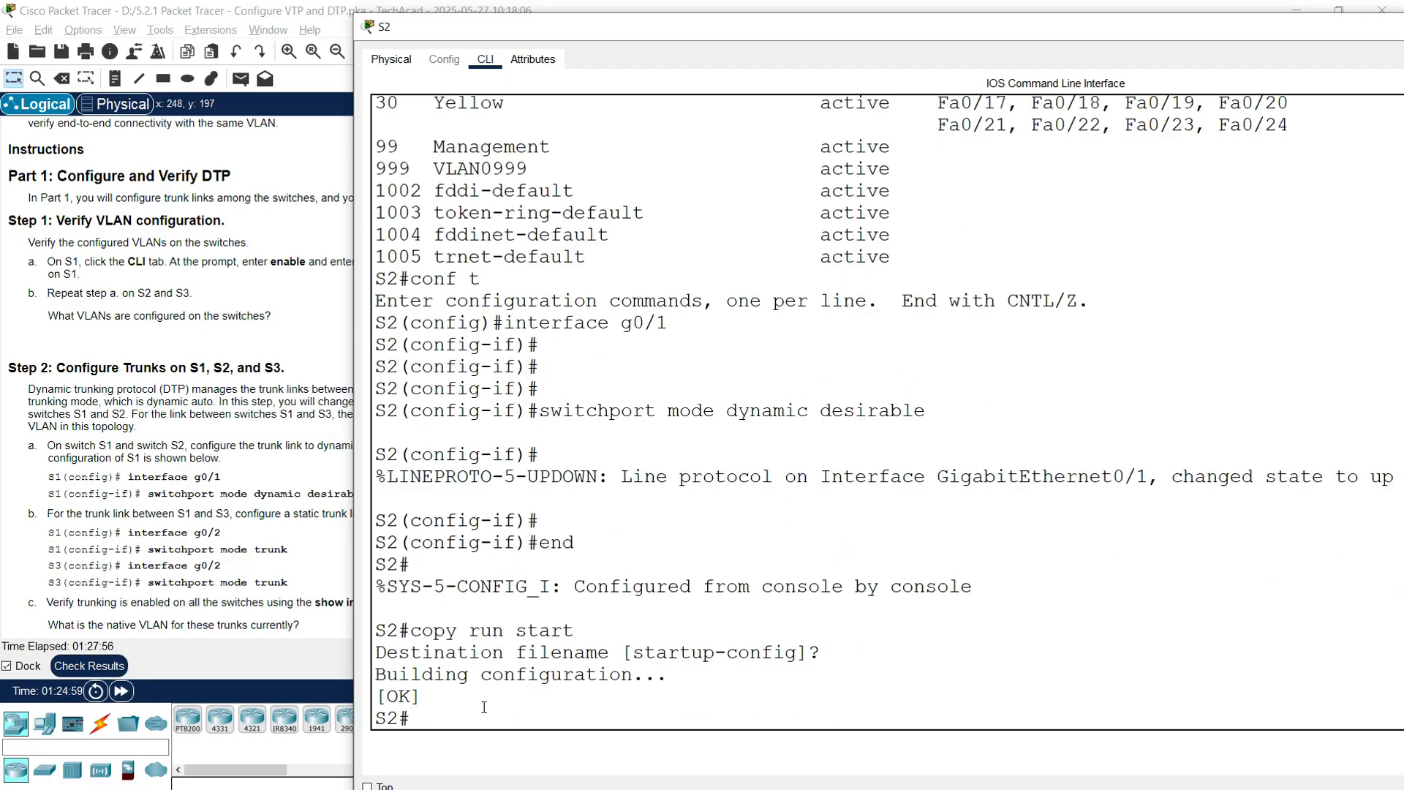
drag(991, 33, 575, 94)
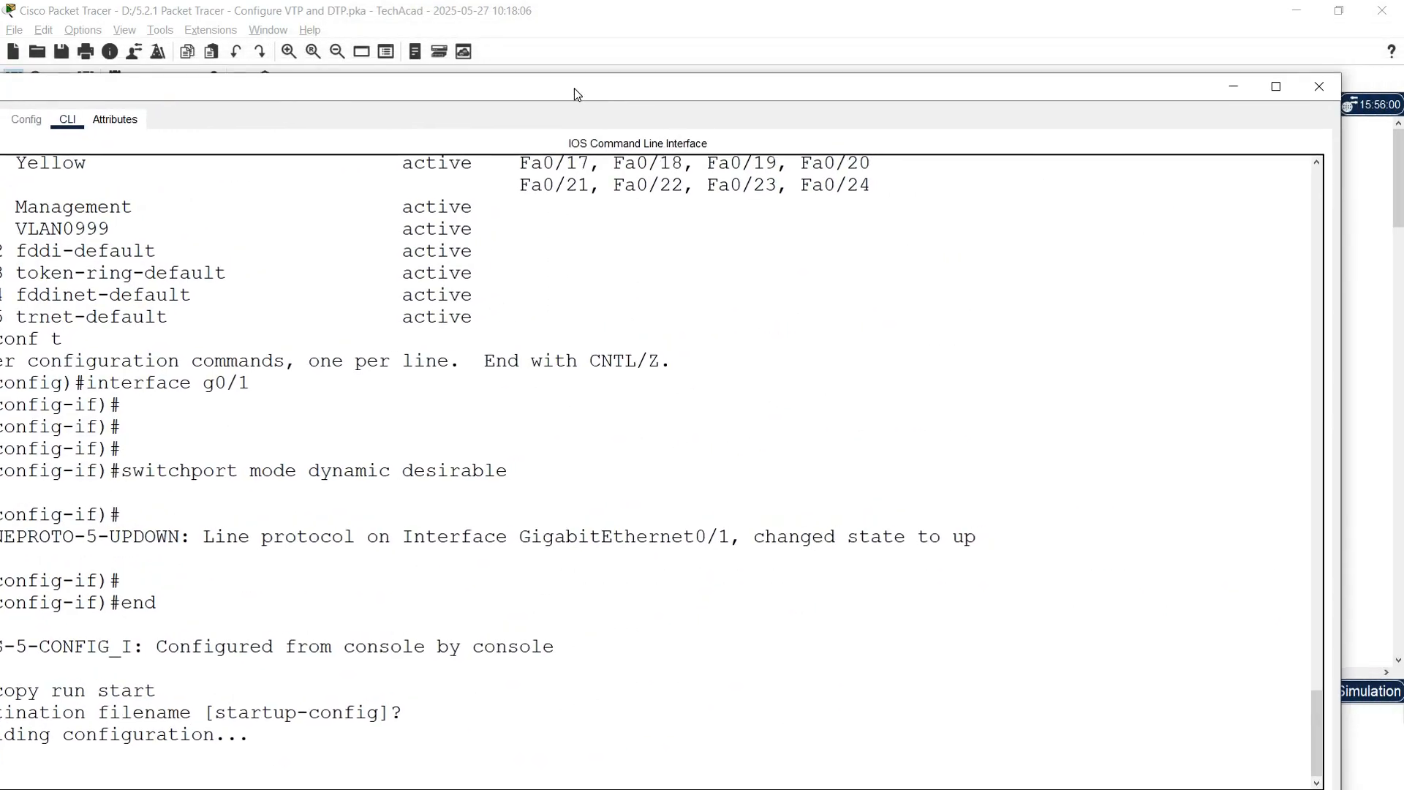
click(1319, 86)
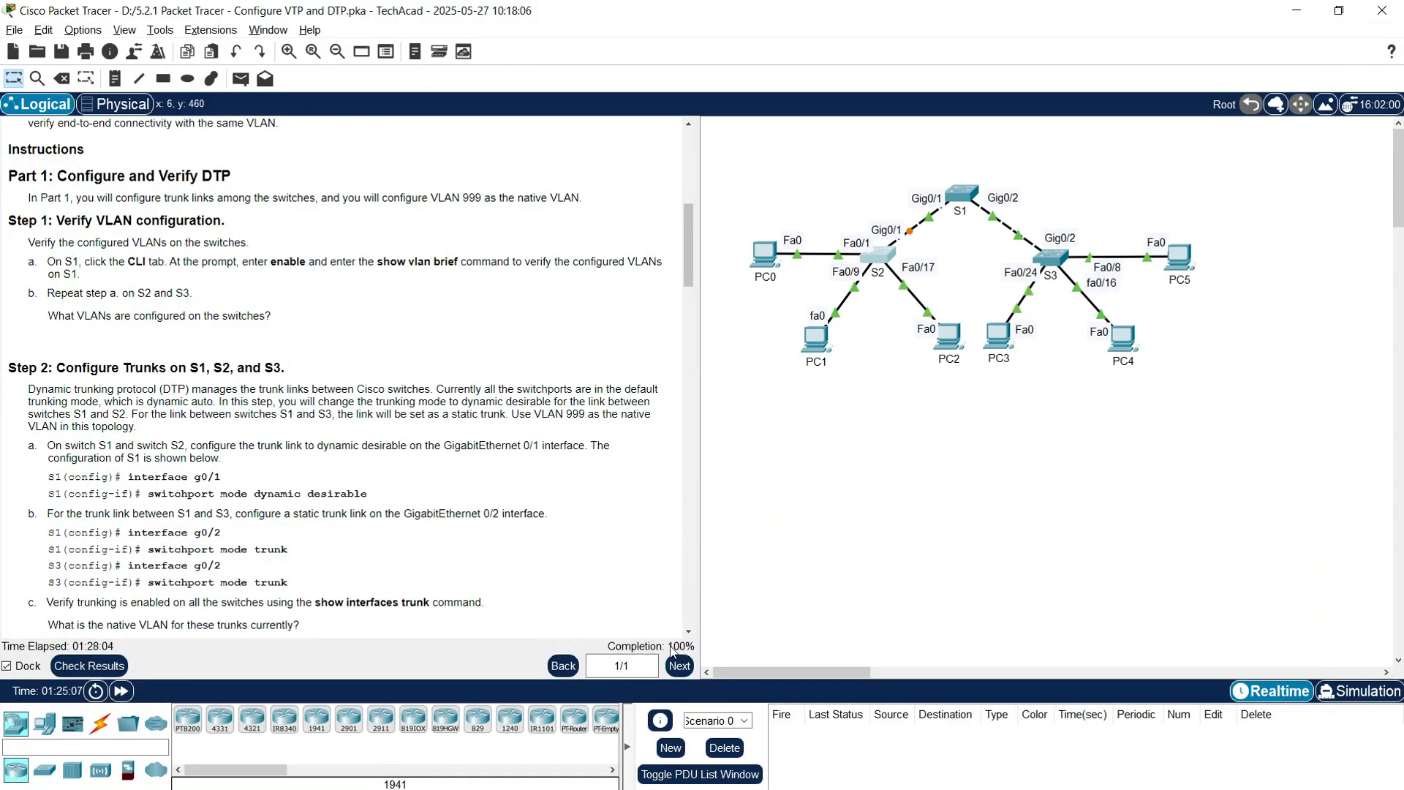
Step: Scroll to Step 7 and copy PC5's IPv4 address 192.168.10.2 from IP Configuration
drag(688, 268, 678, 608)
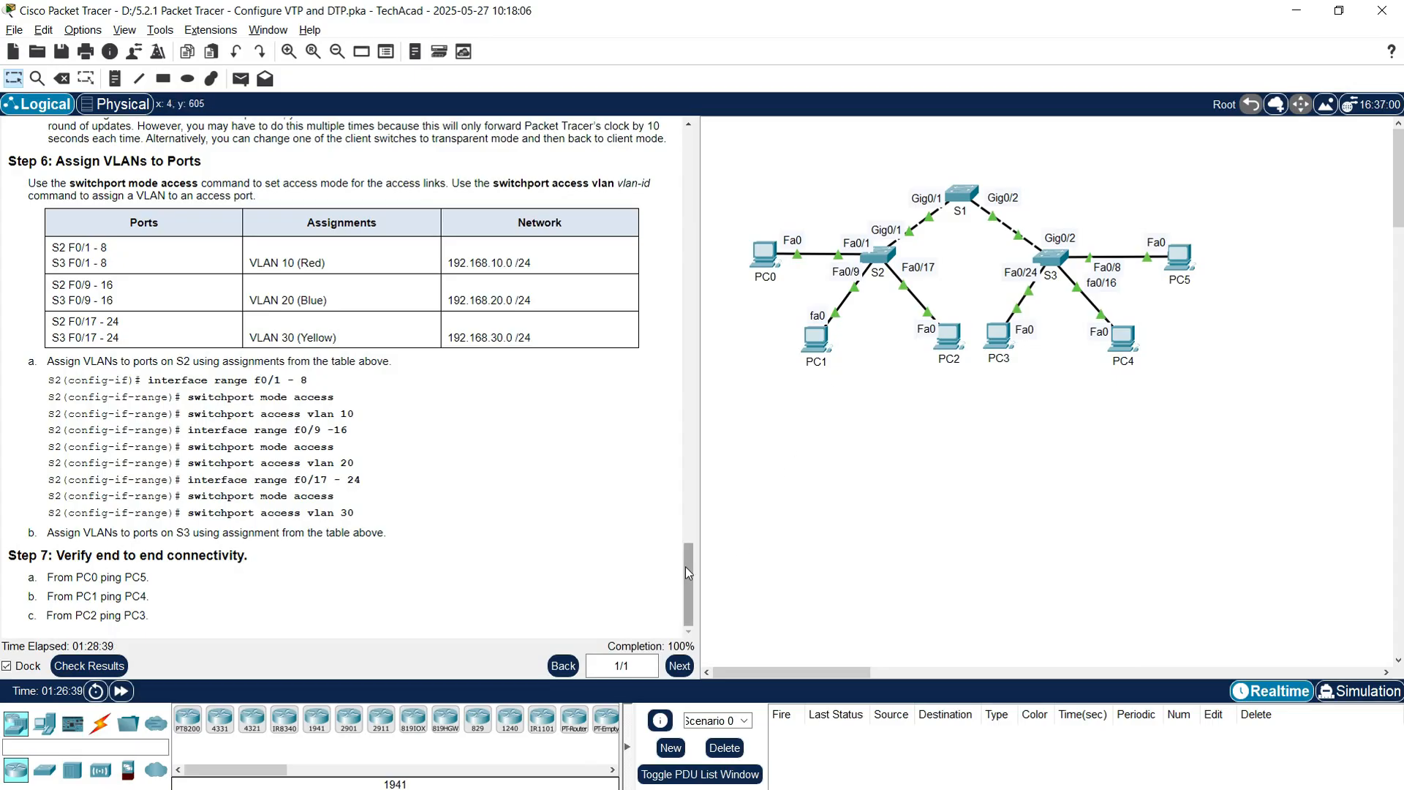
click(1178, 257)
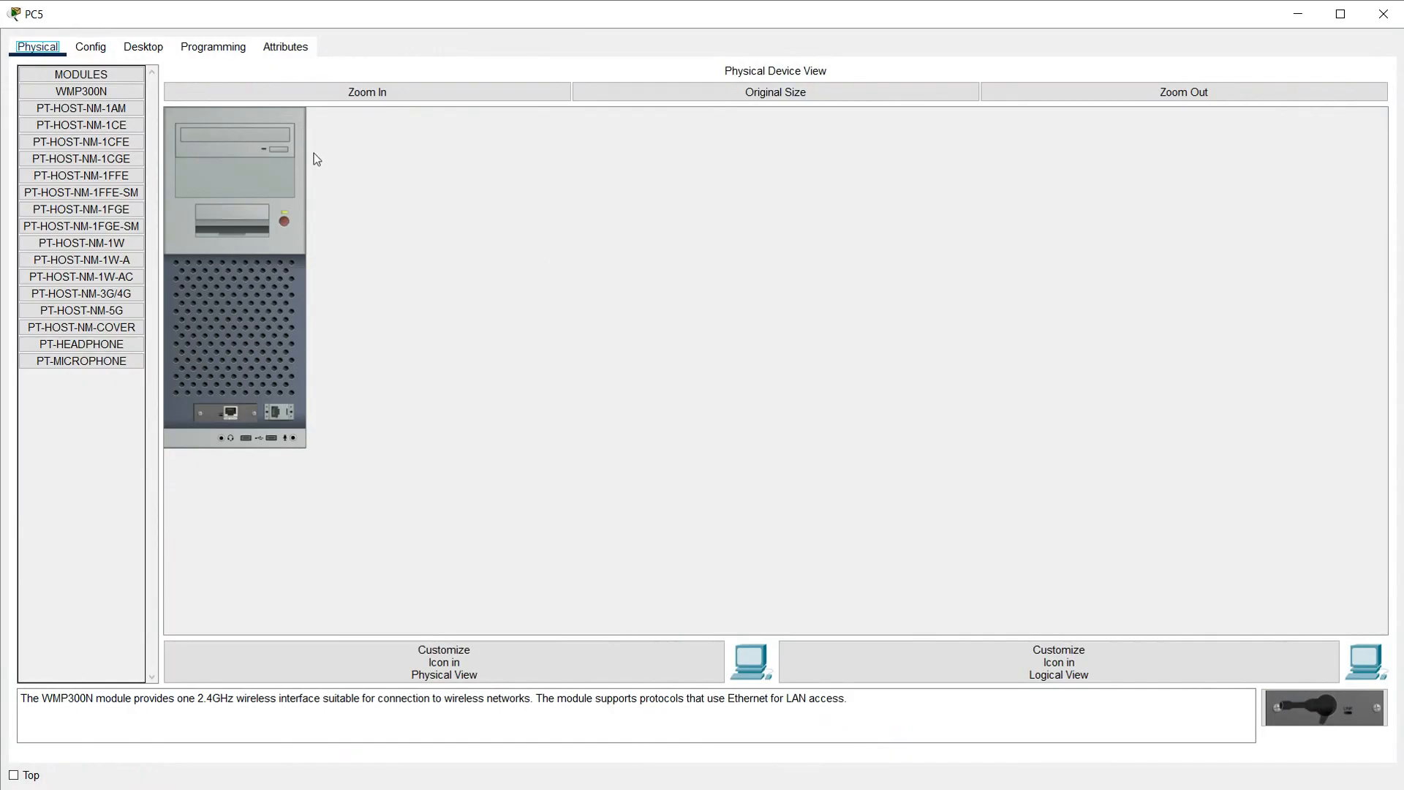
click(143, 47)
click(128, 117)
drag(550, 157, 417, 150)
key(ctrl+c)
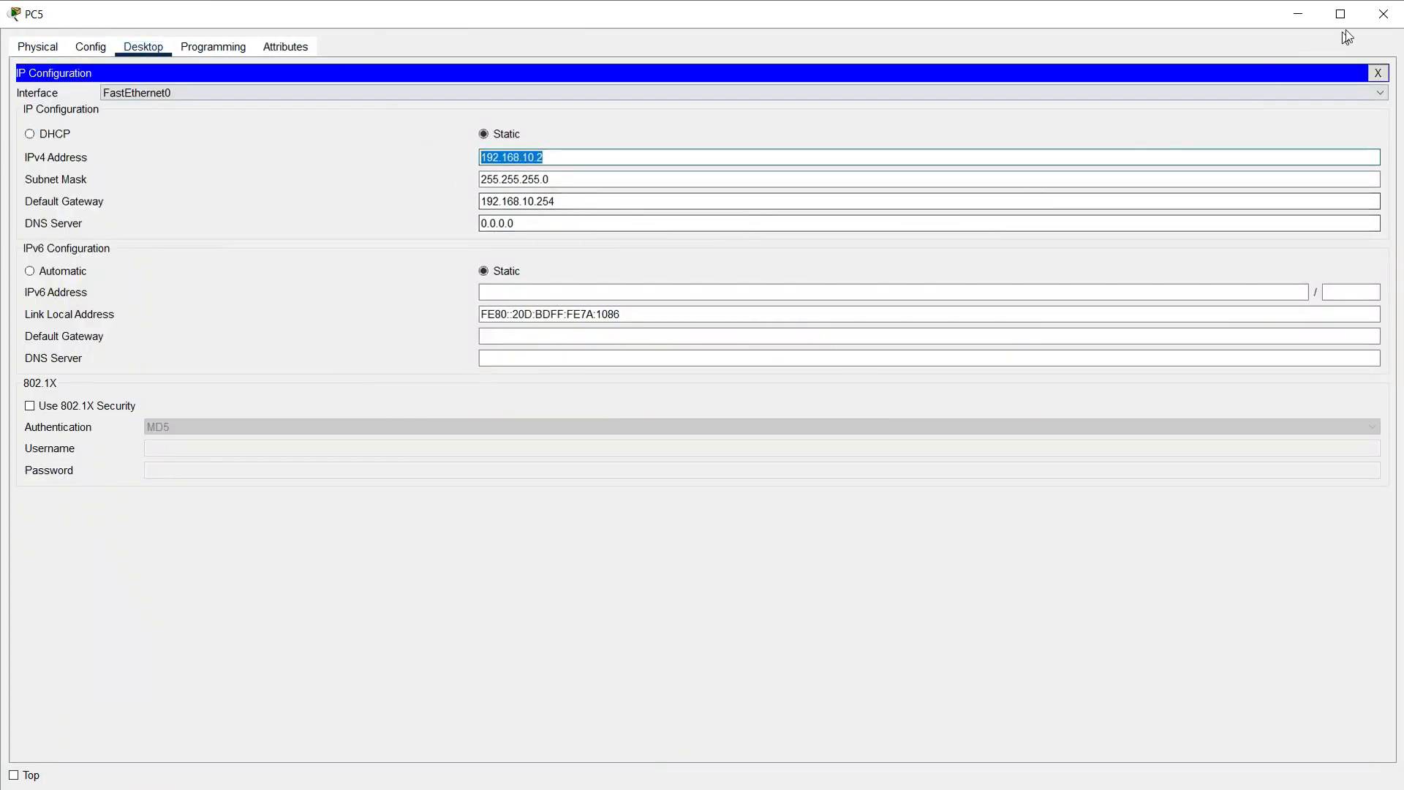
click(1382, 14)
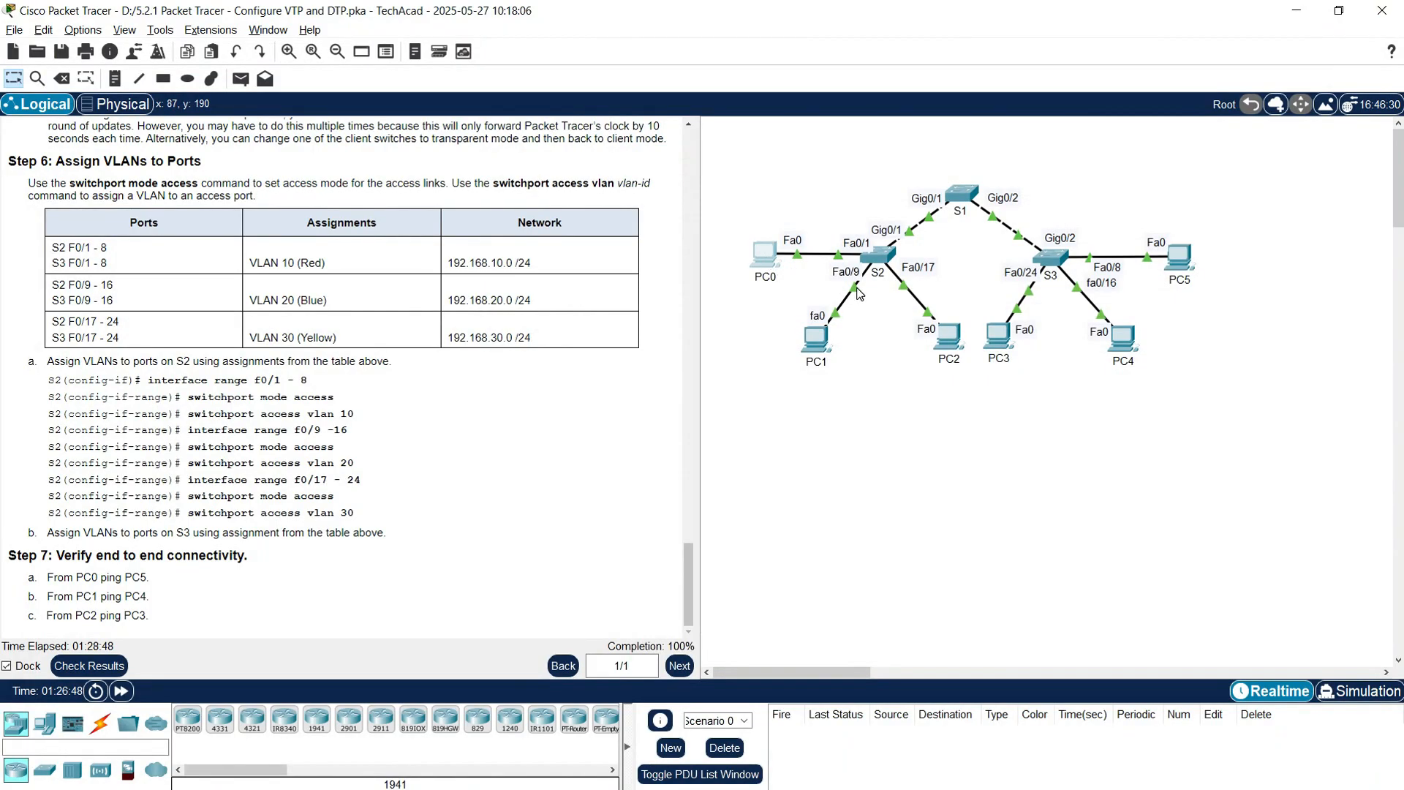
Step: Ping 192.168.10.2 from PC0's Command Prompt, then close PC0's window
click(764, 253)
click(143, 46)
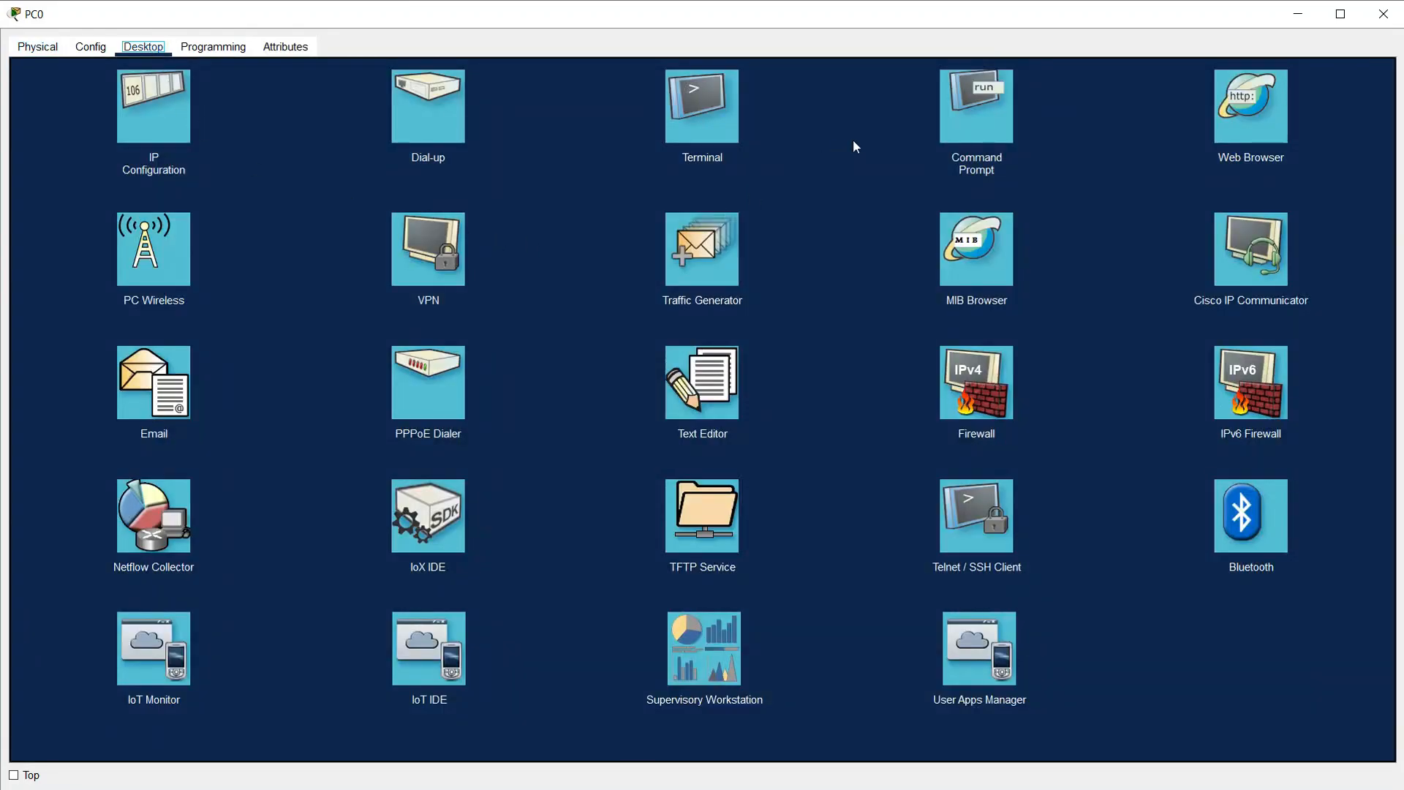
click(975, 110)
text(ping)
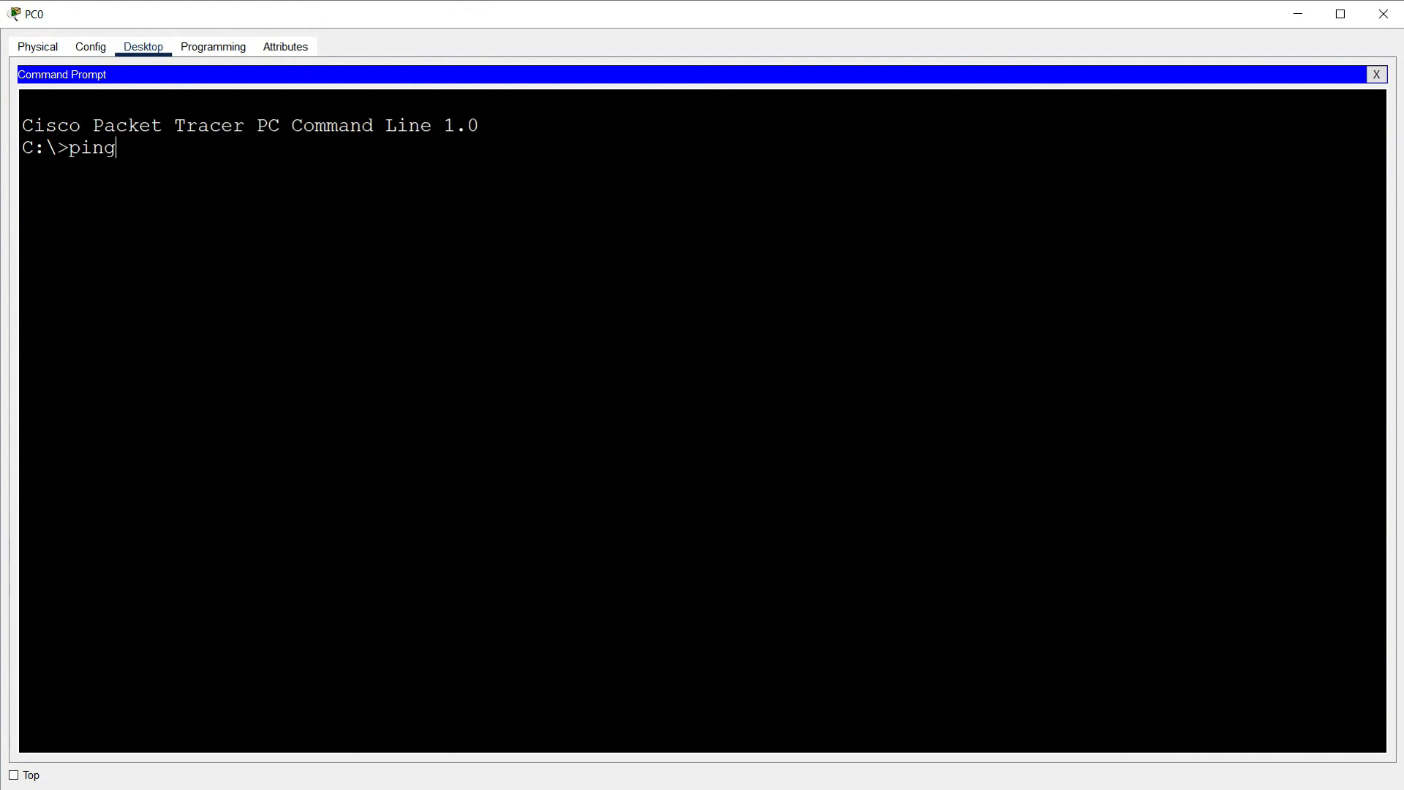
right_click(572, 283)
click(606, 308)
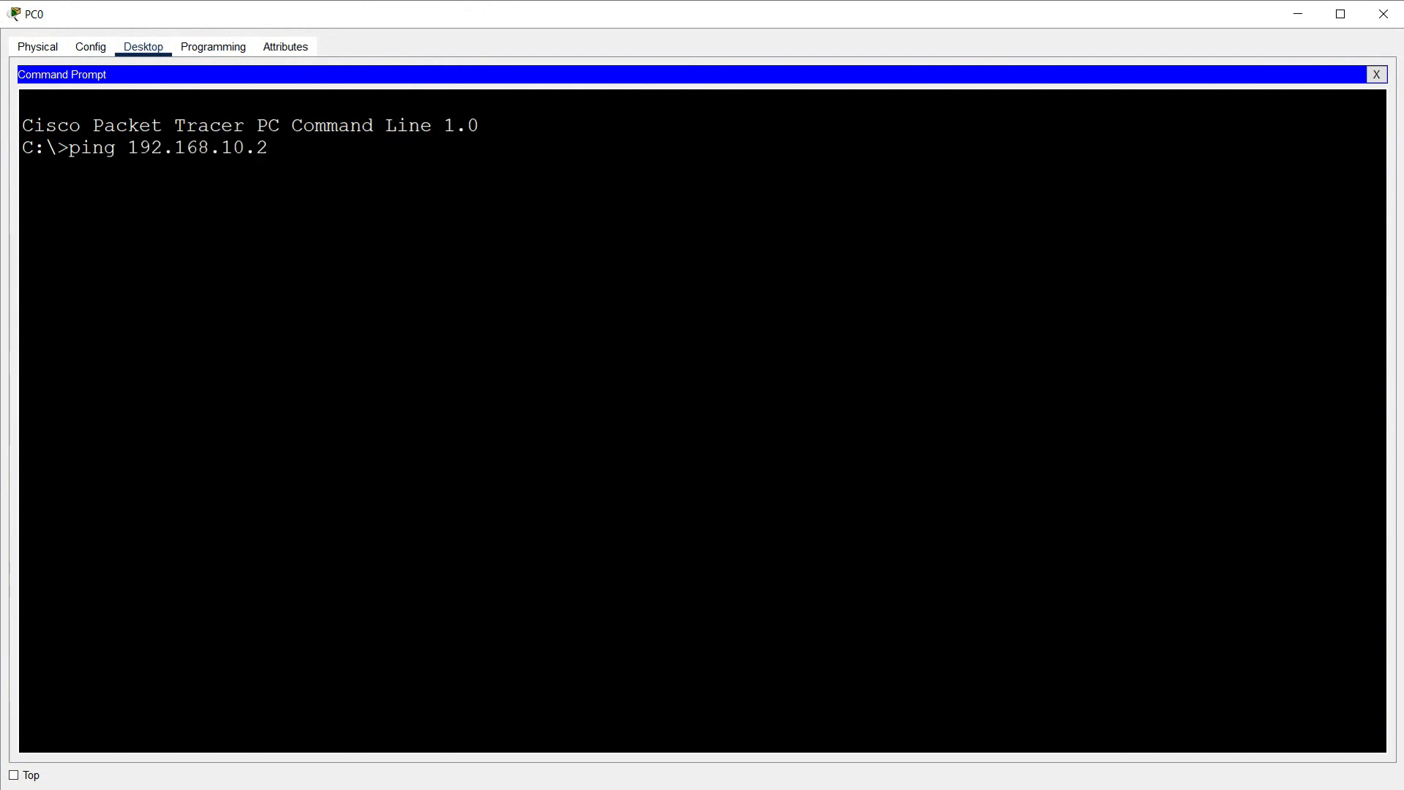
key(Return)
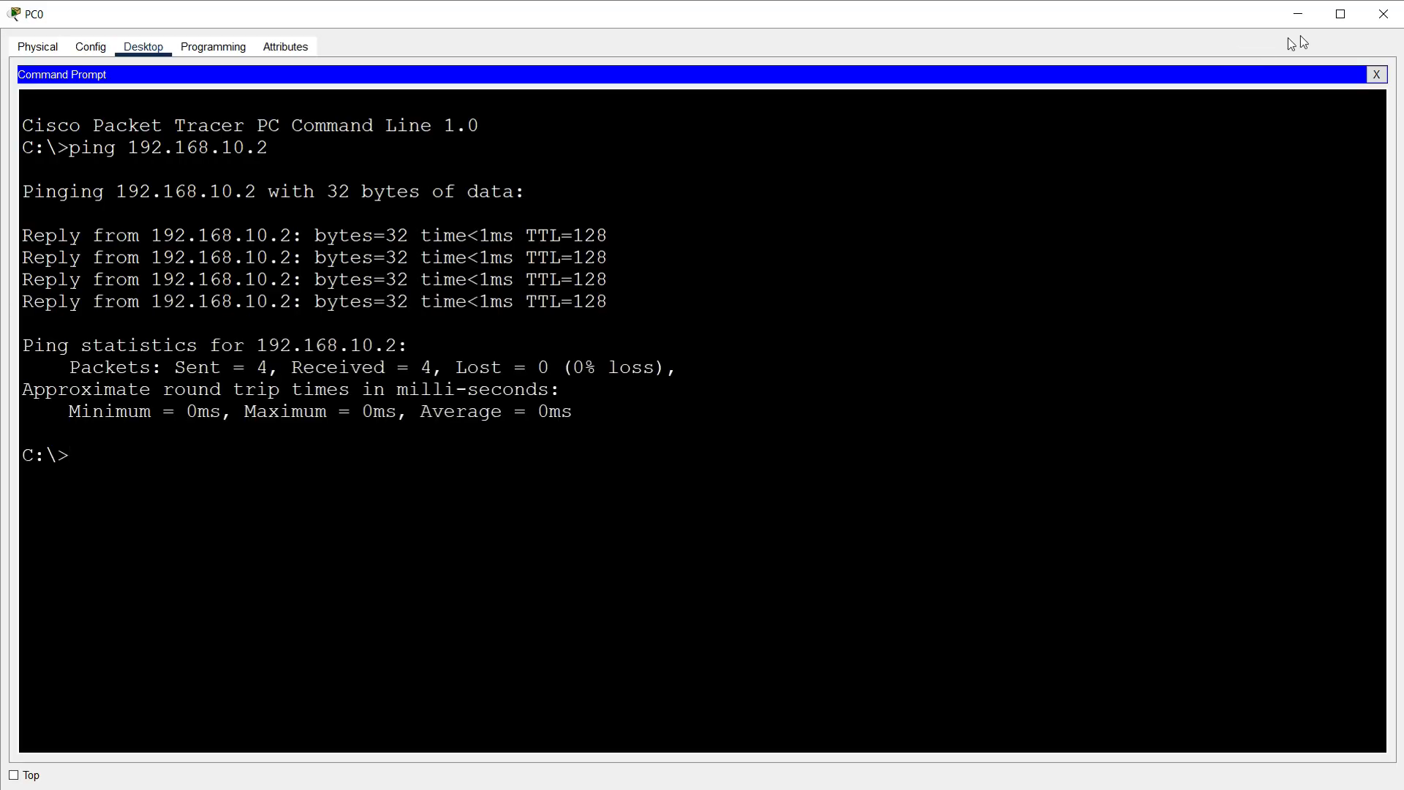
click(1383, 14)
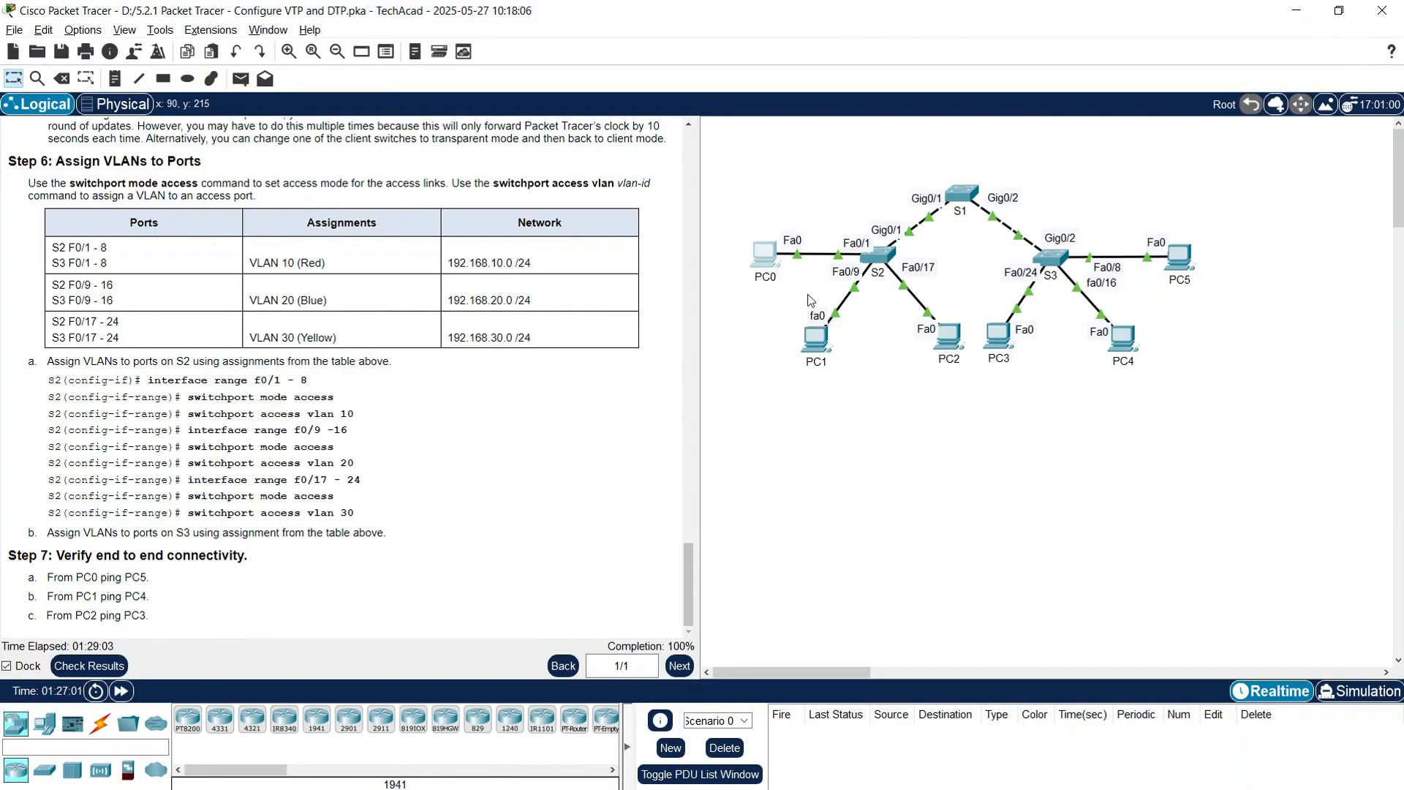
Step: Copy PC4's IPv4 address 192.168.20.2 from its IP Configuration
click(1126, 340)
click(143, 47)
click(113, 110)
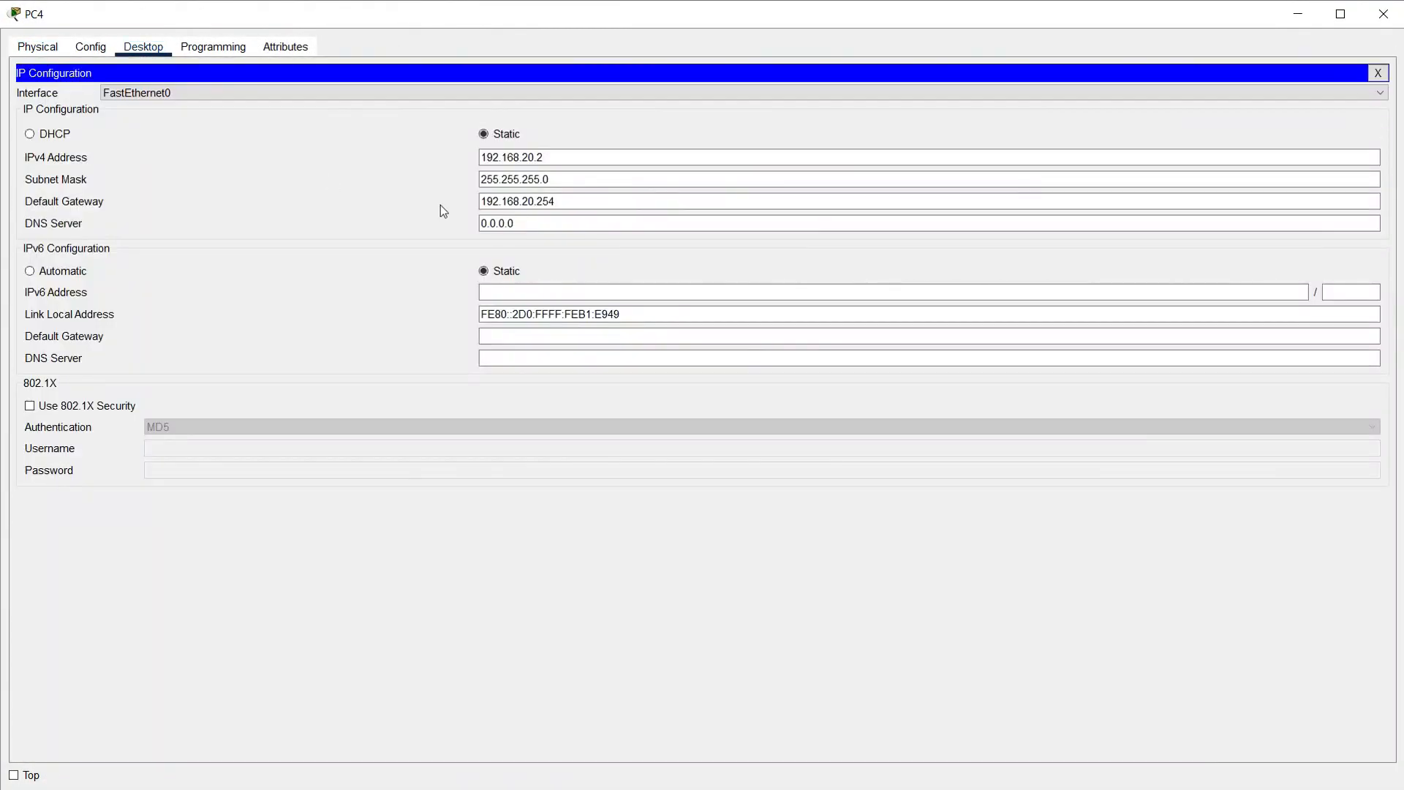
drag(568, 156, 410, 169)
key(ctrl+c)
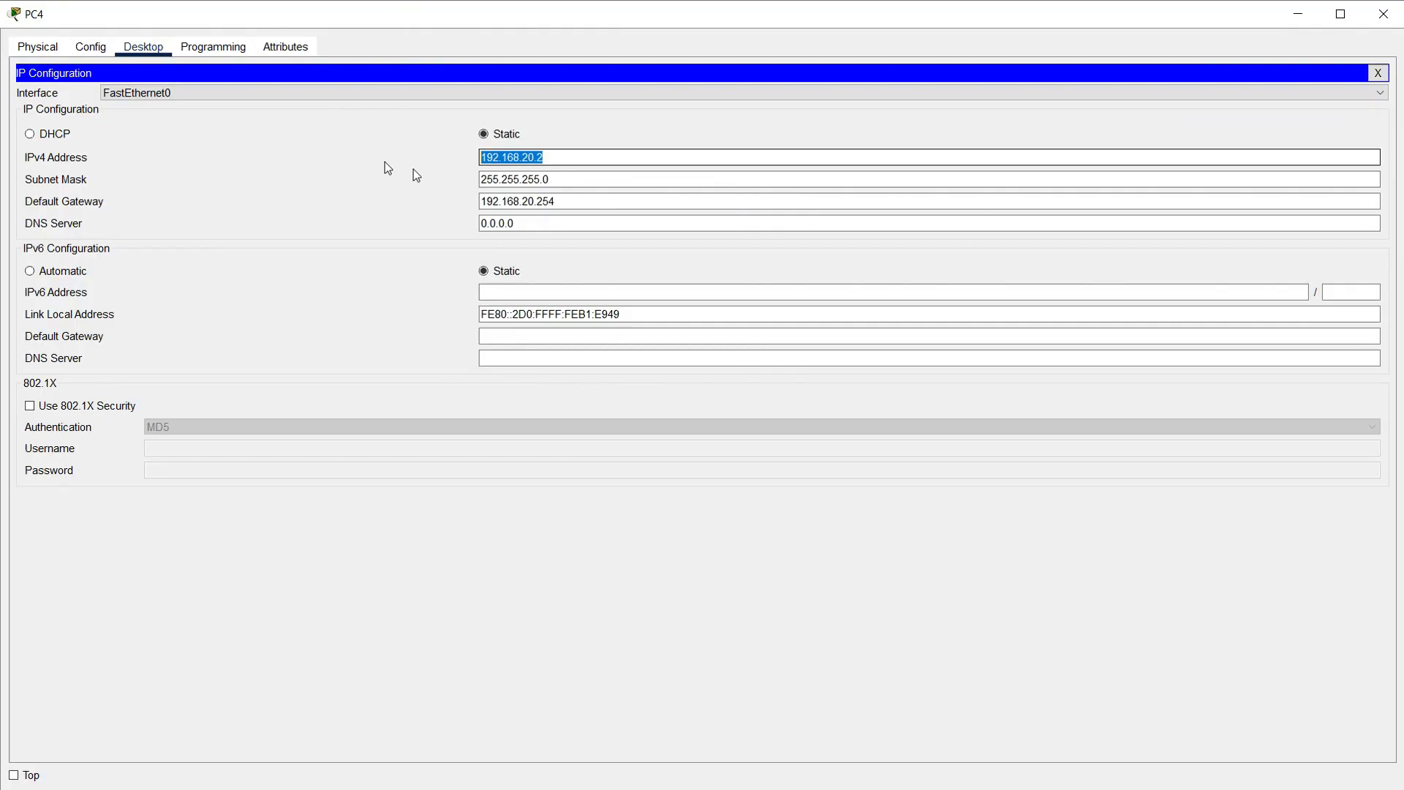
click(1381, 16)
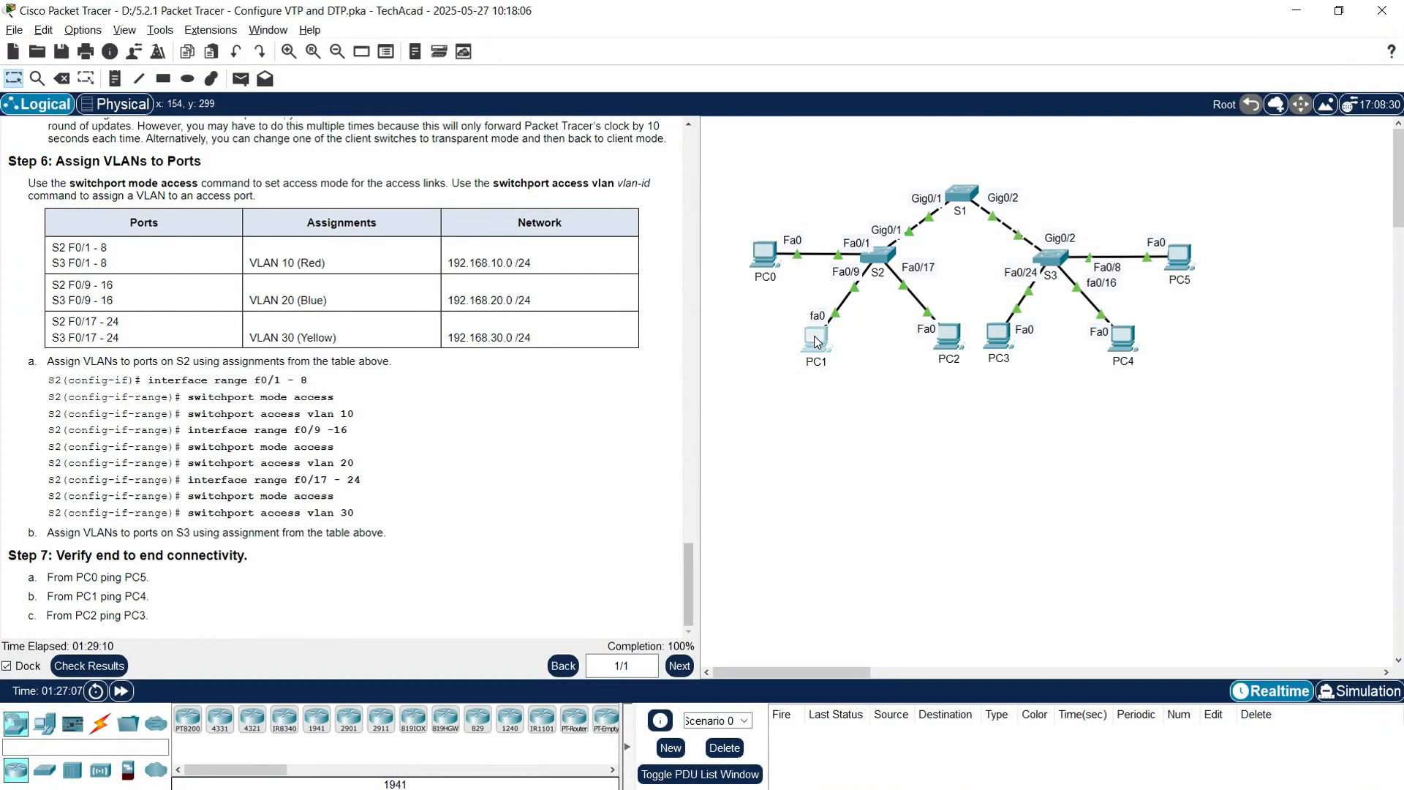
Step: Ping 192.168.20.2 from PC1's Command Prompt, then close PC1's window
click(816, 340)
click(144, 46)
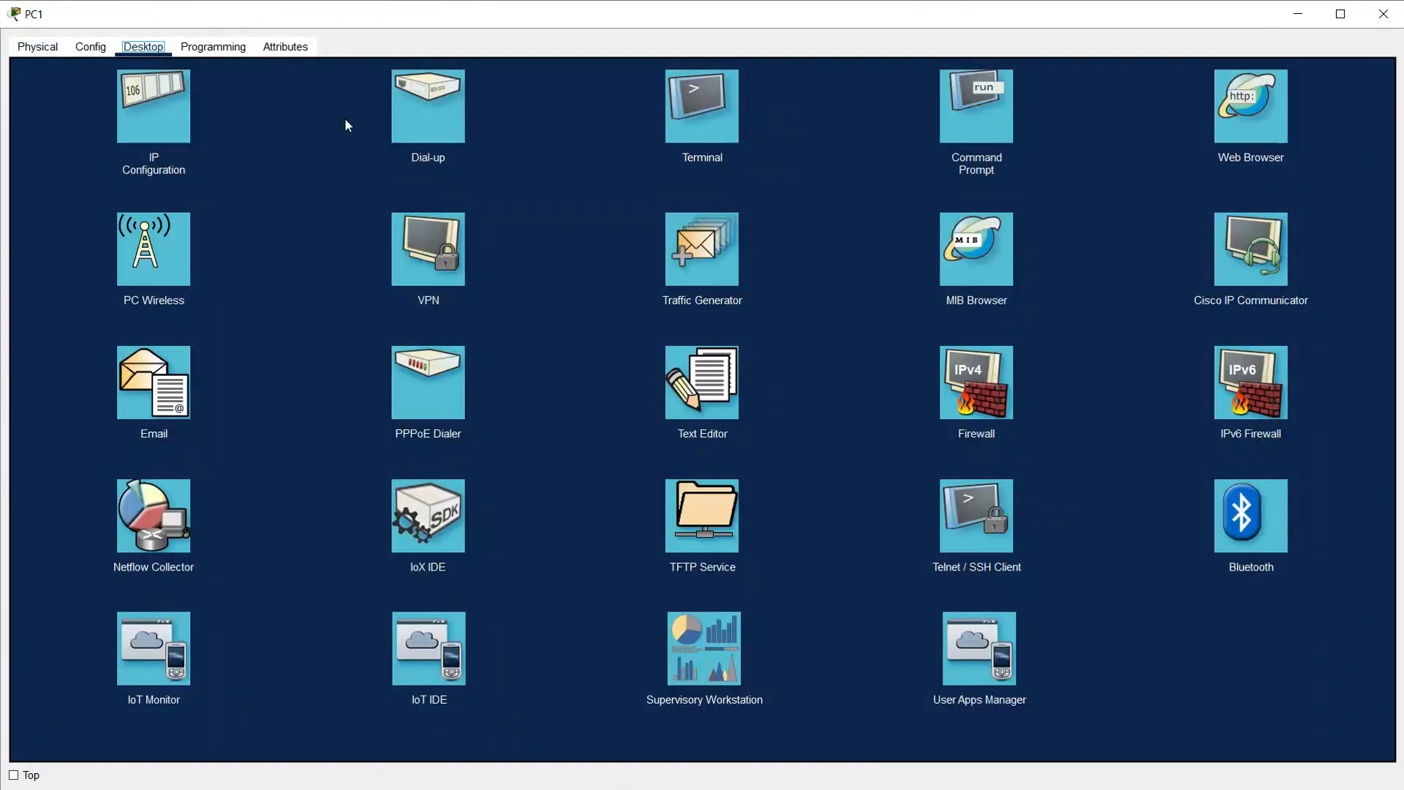
click(994, 106)
text(ping)
right_click(701, 285)
click(712, 304)
key(Return)
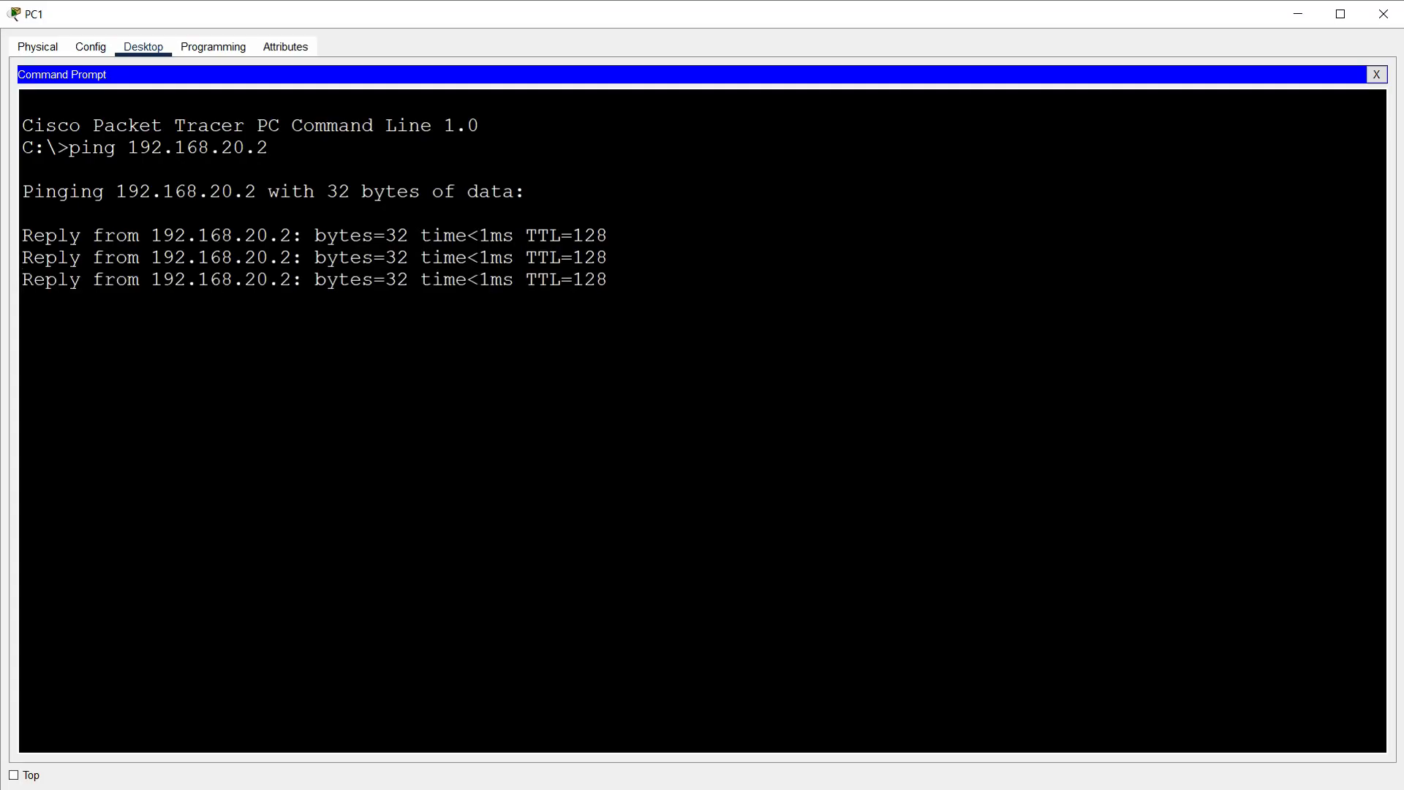
click(1383, 14)
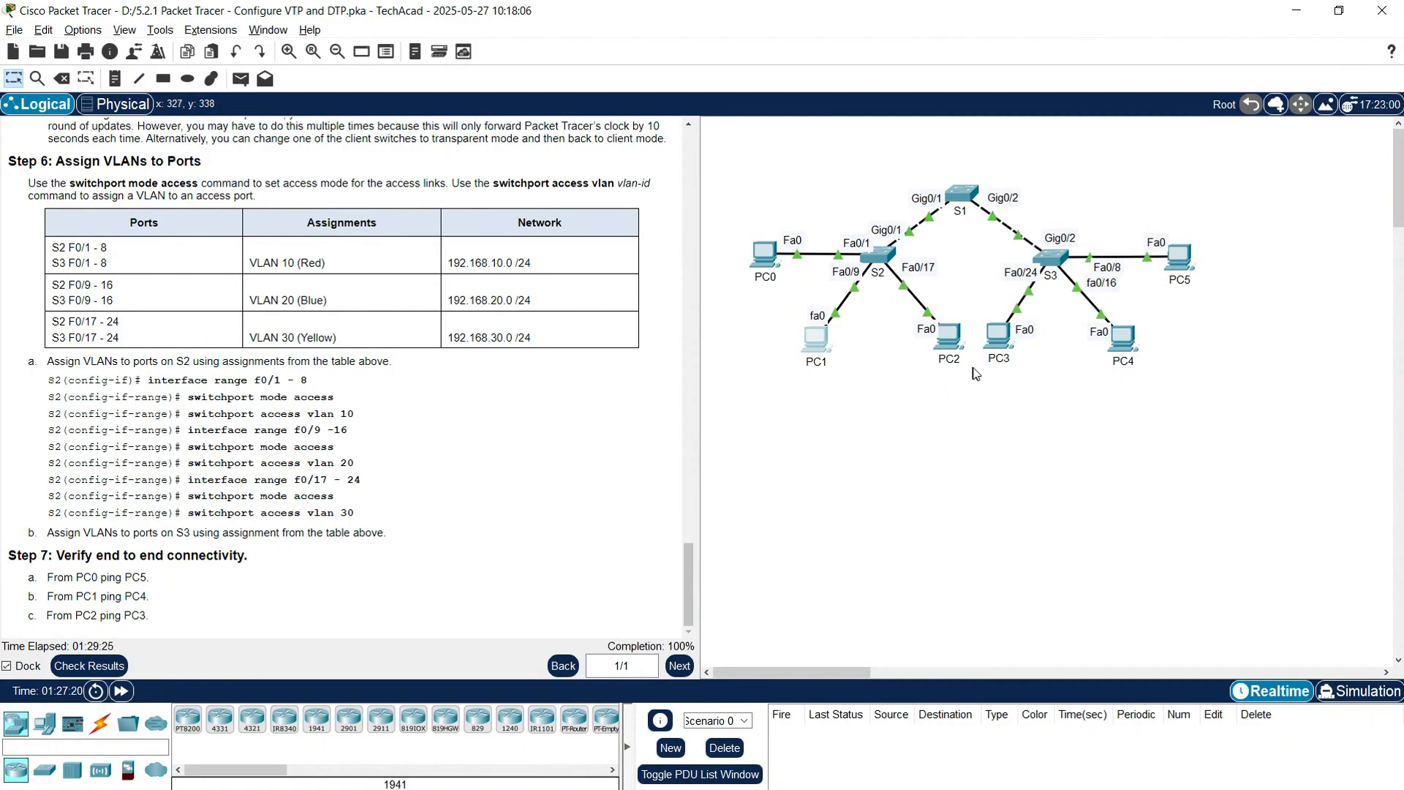
Step: Look up PC3's IPv4 address 192.168.30.2 in its IP Configuration
click(997, 336)
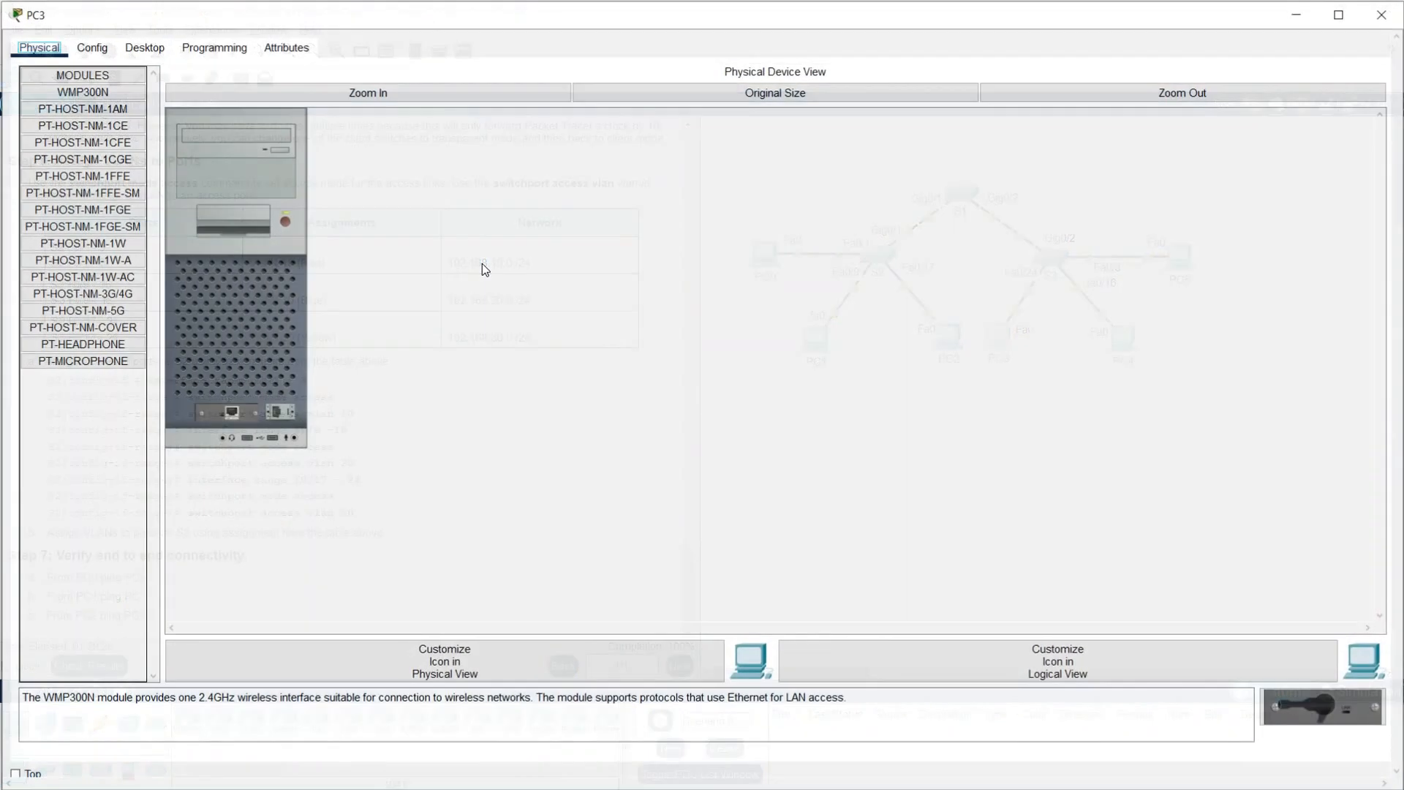
click(143, 47)
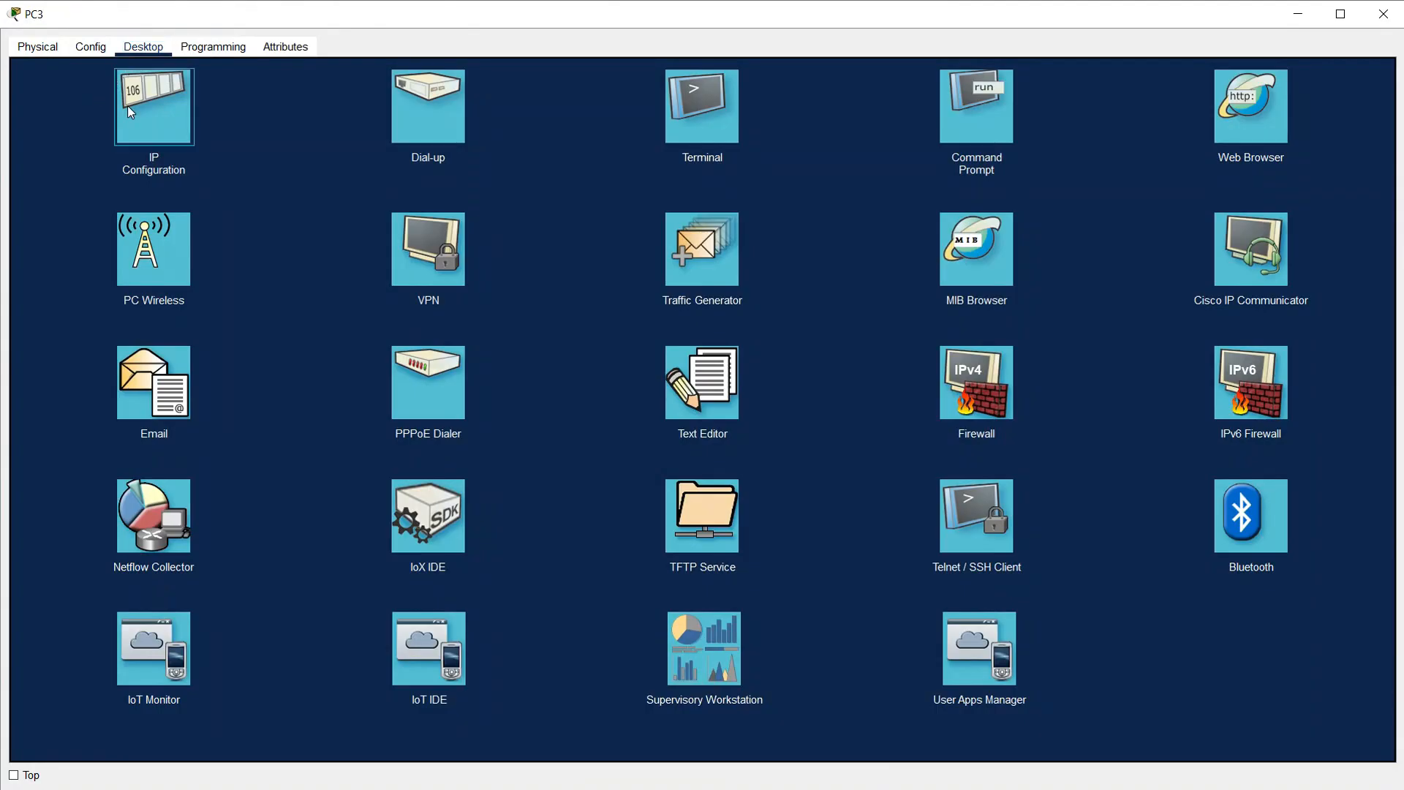
click(128, 105)
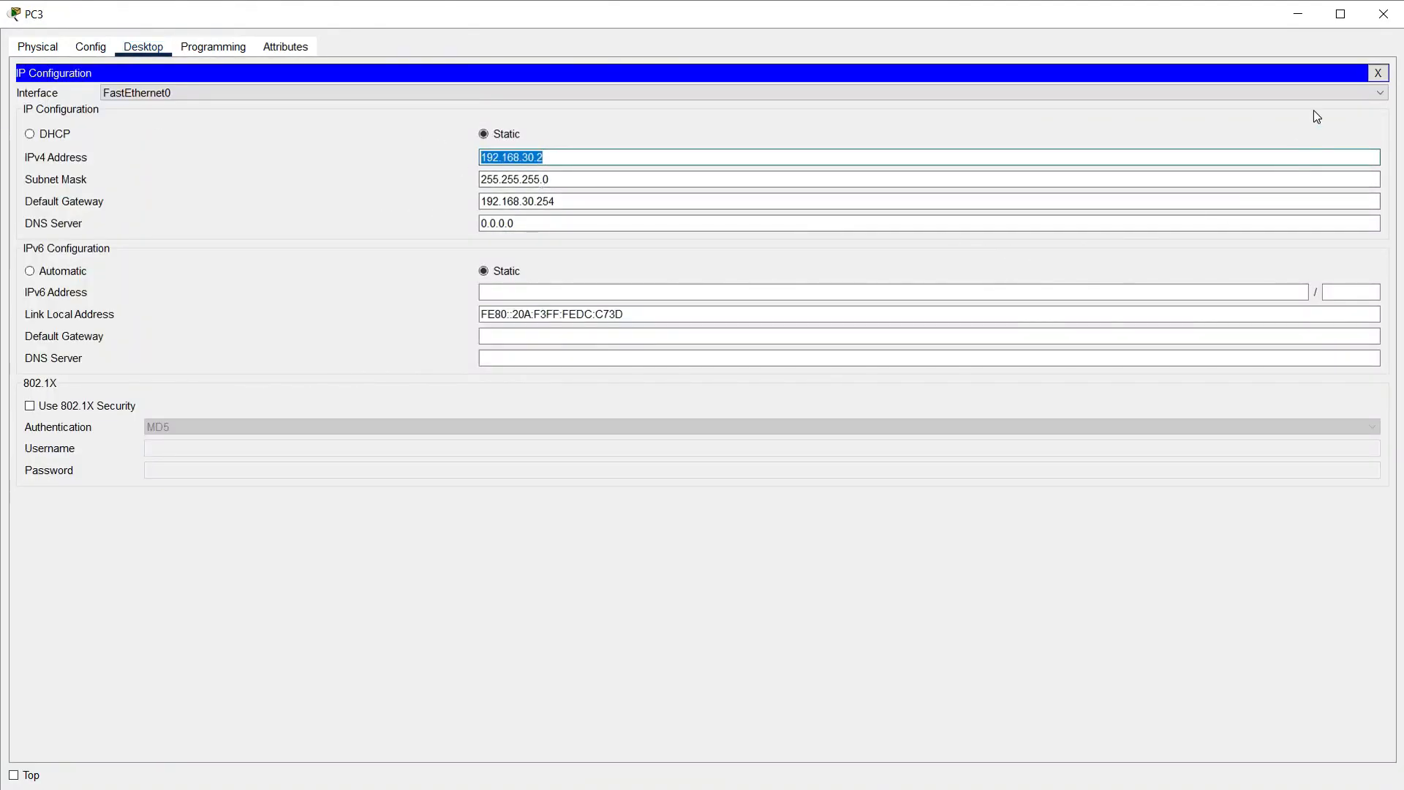
click(1379, 25)
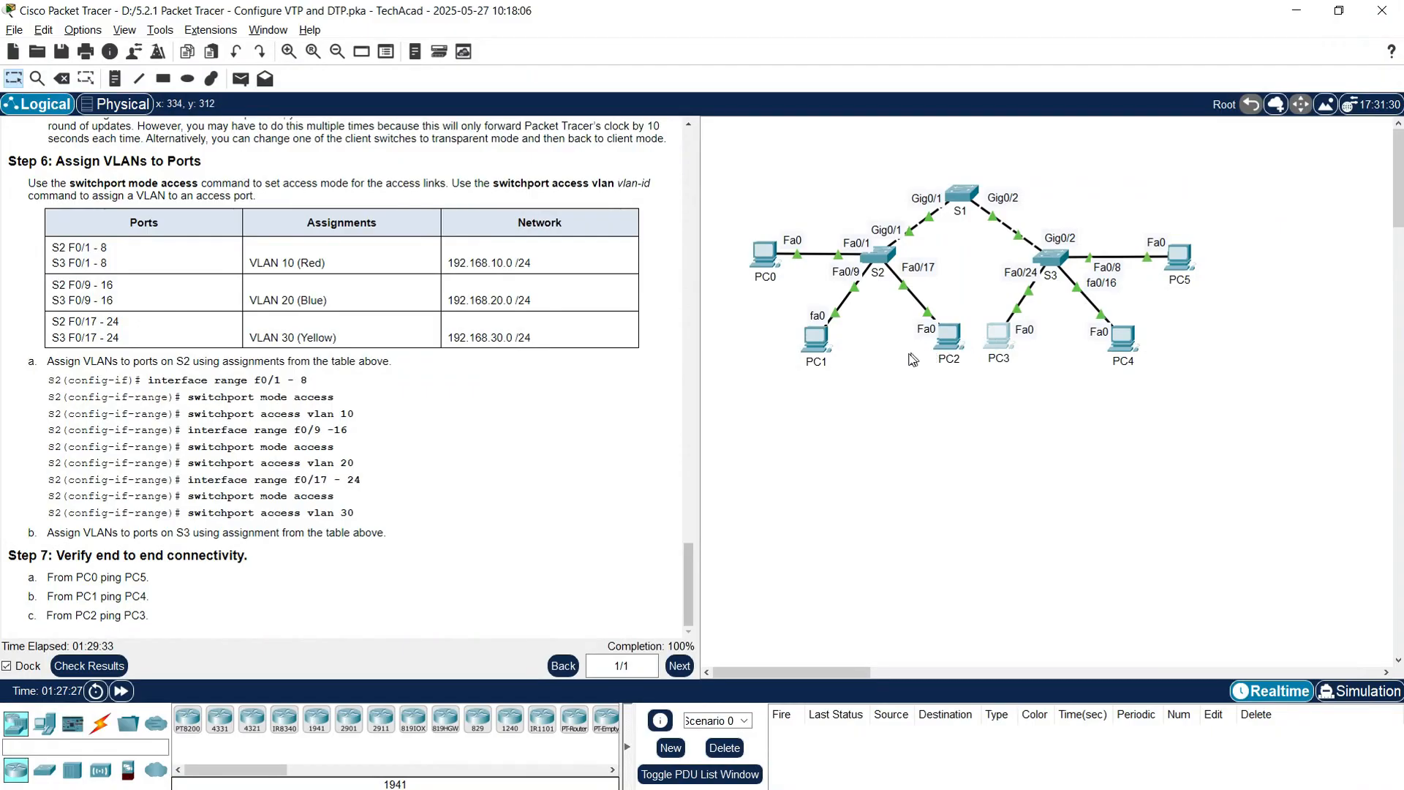
Step: Ping 192.168.30.2 from PC2's Command Prompt, then close PC2's window
click(947, 344)
click(144, 48)
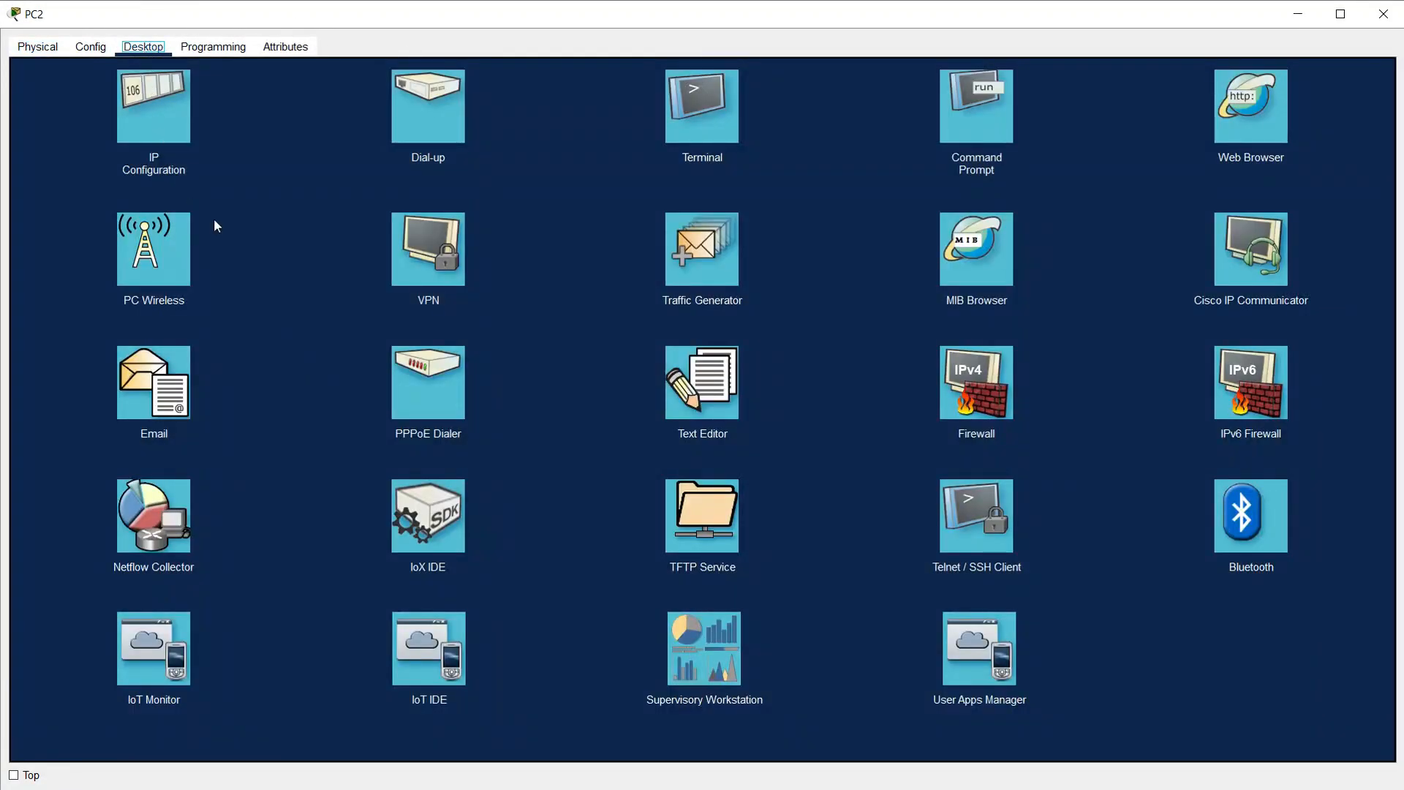
click(975, 106)
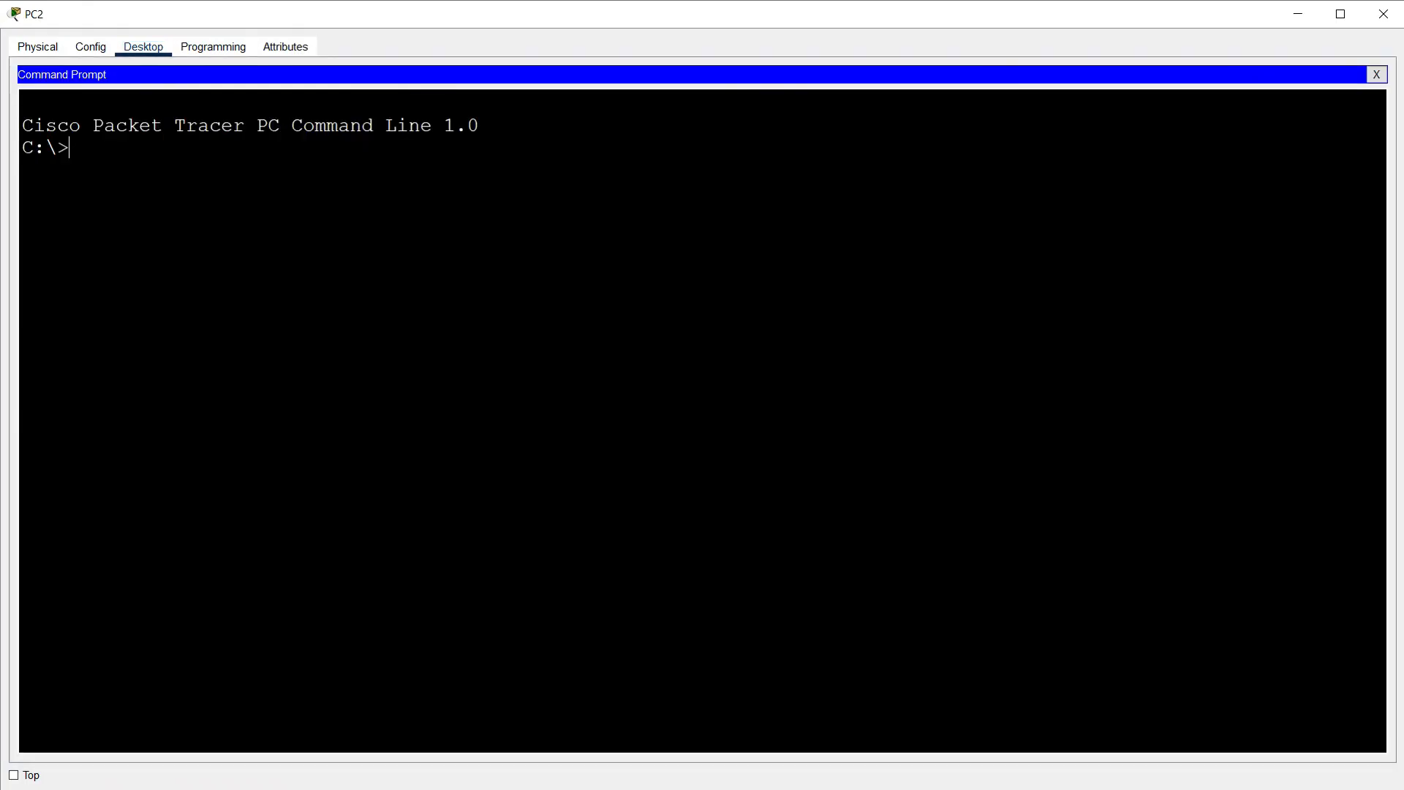
text(ping)
click(461, 349)
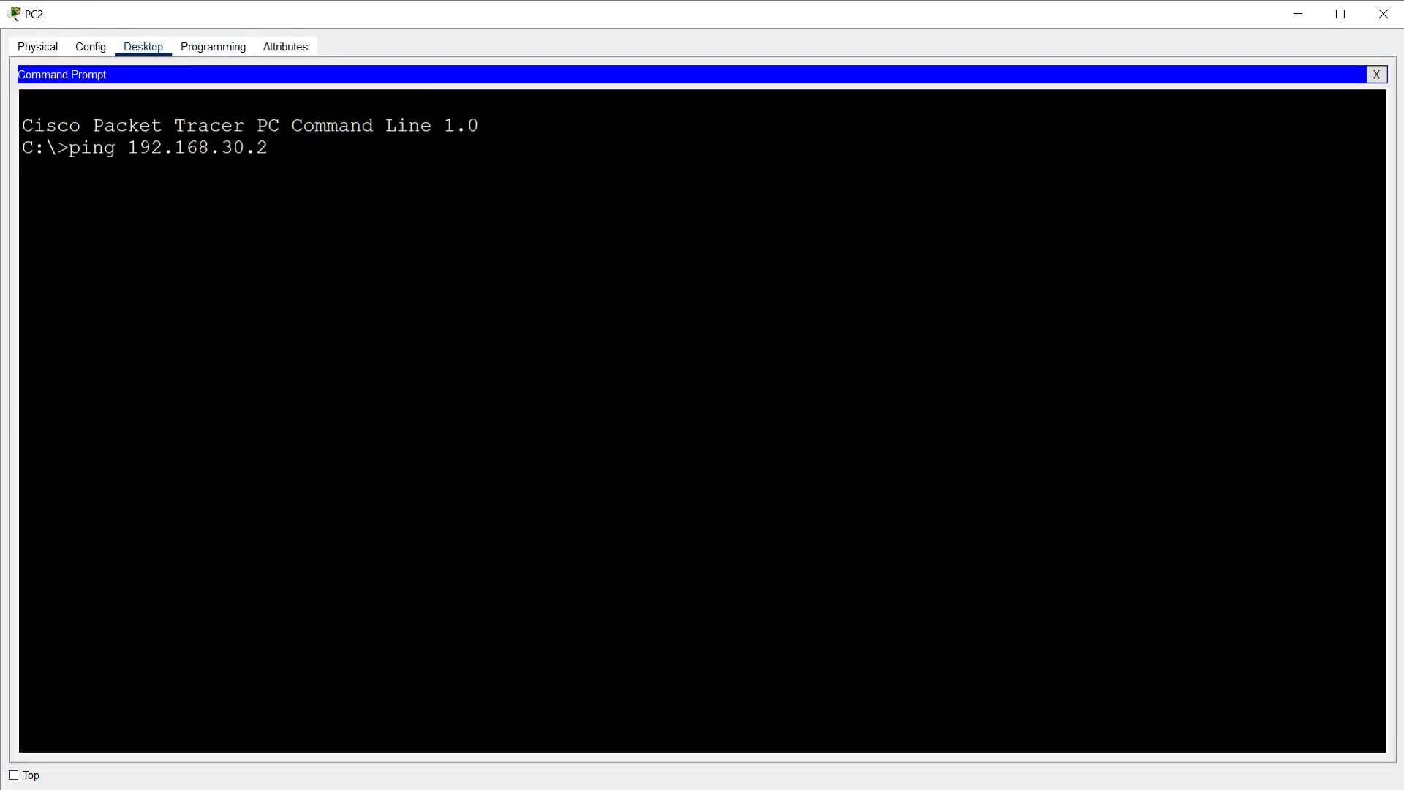
key(Return)
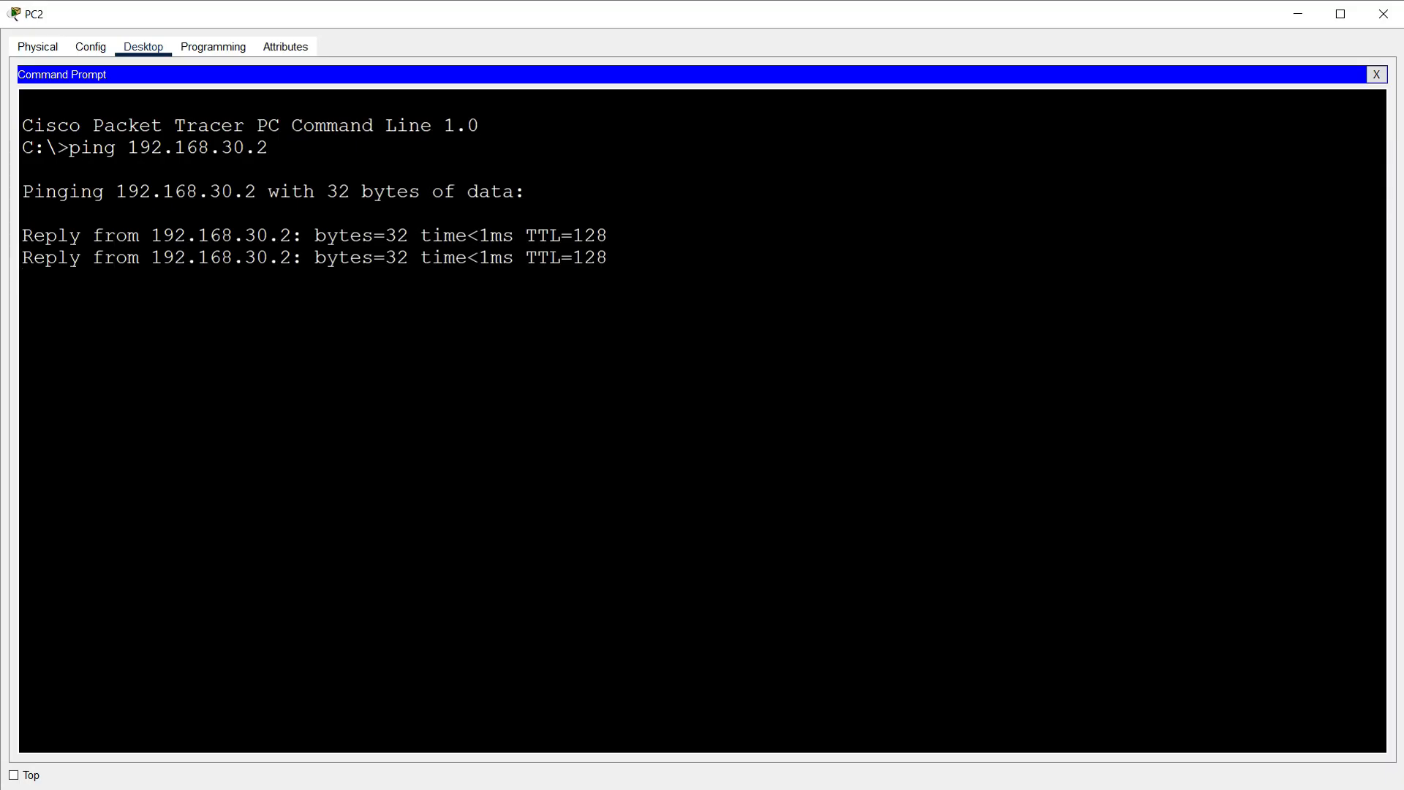
click(1384, 14)
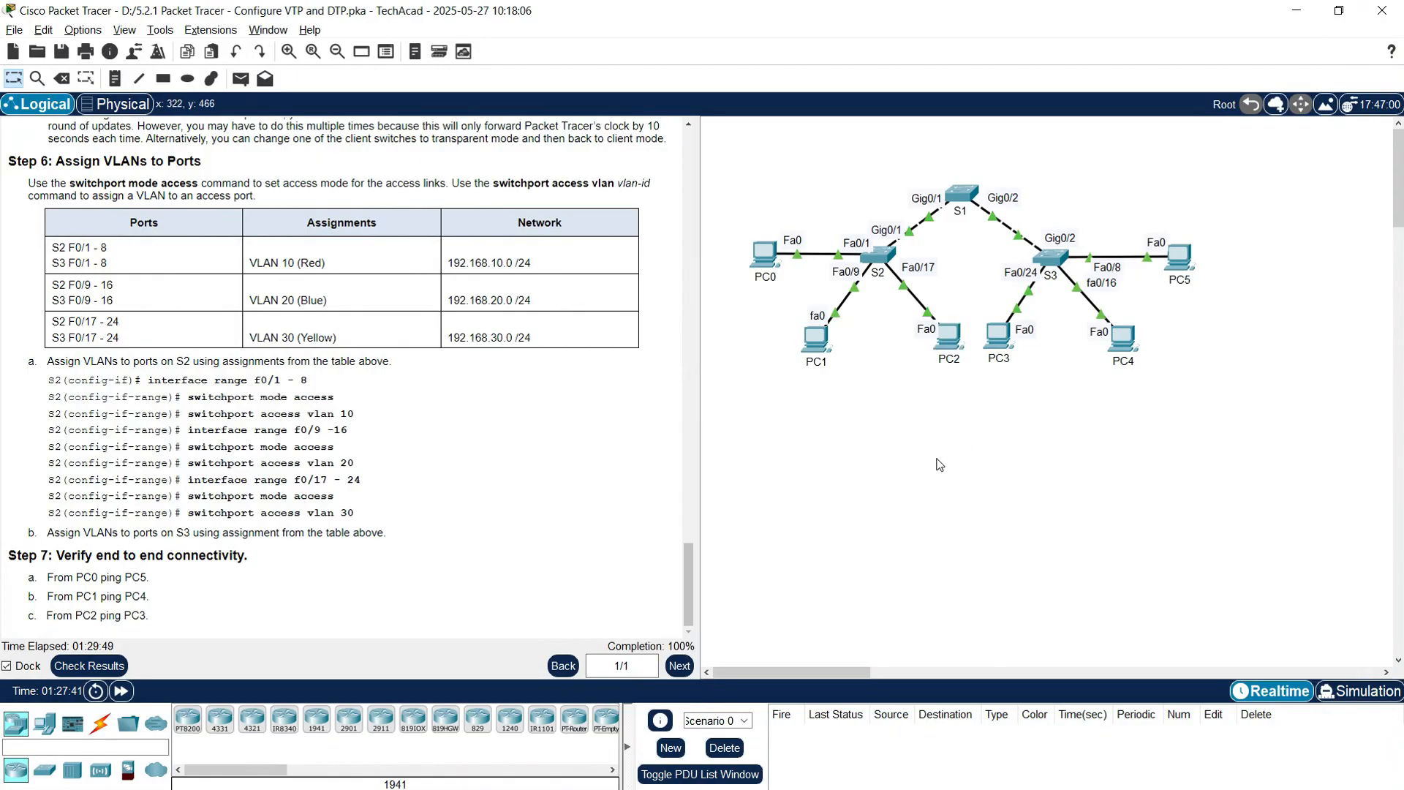